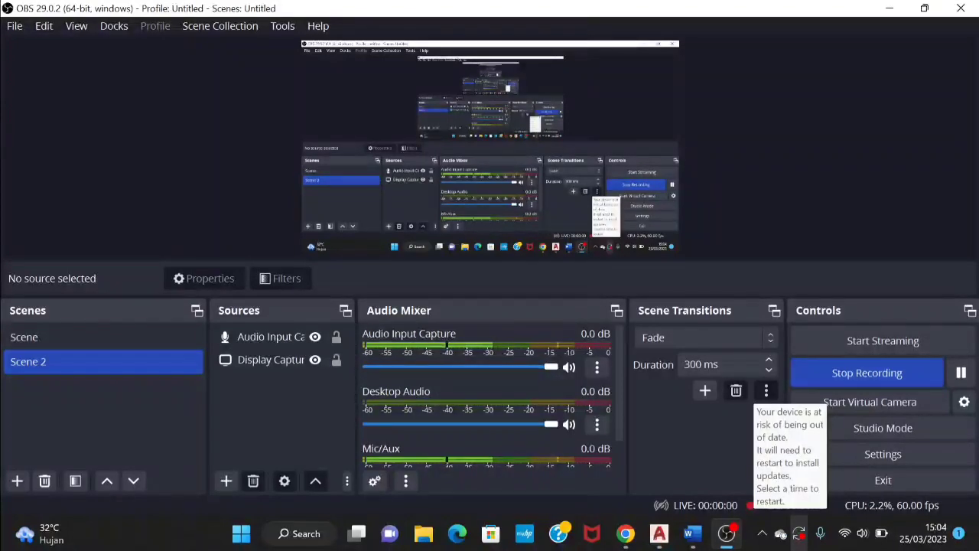
- Switch to the Word document and examine the dimensioned Connector figure above the cross slide figure
mouse_move(692, 528)
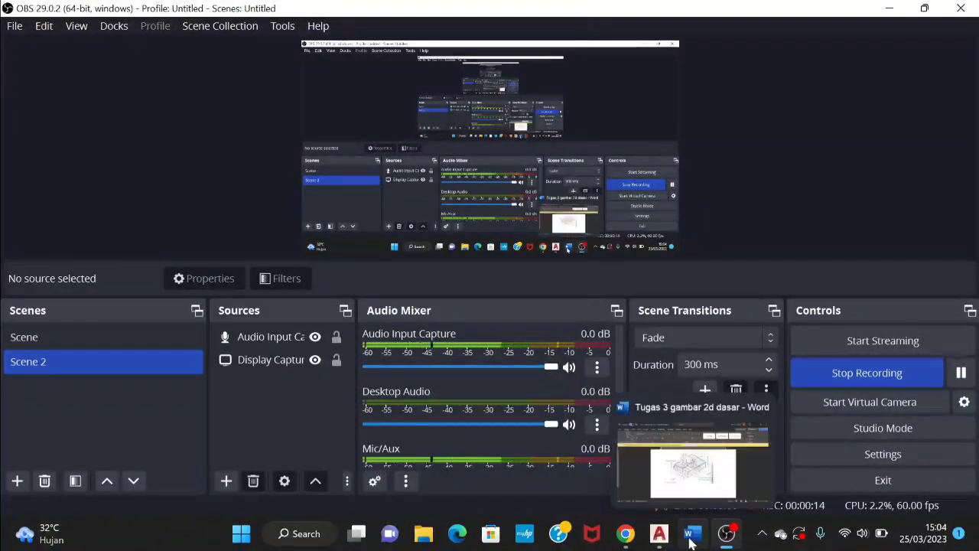
click(696, 496)
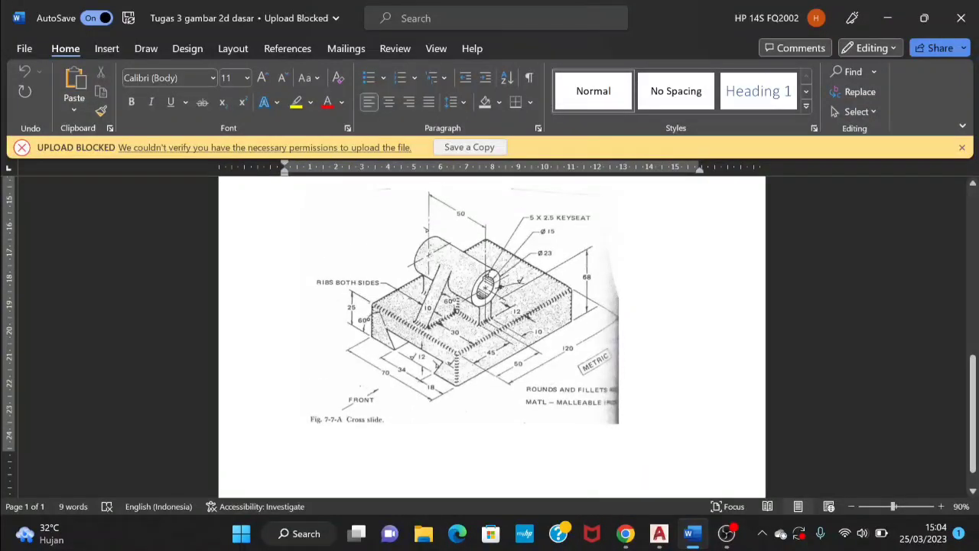
scroll(491, 336, up, 3)
scroll(492, 337, up, 2)
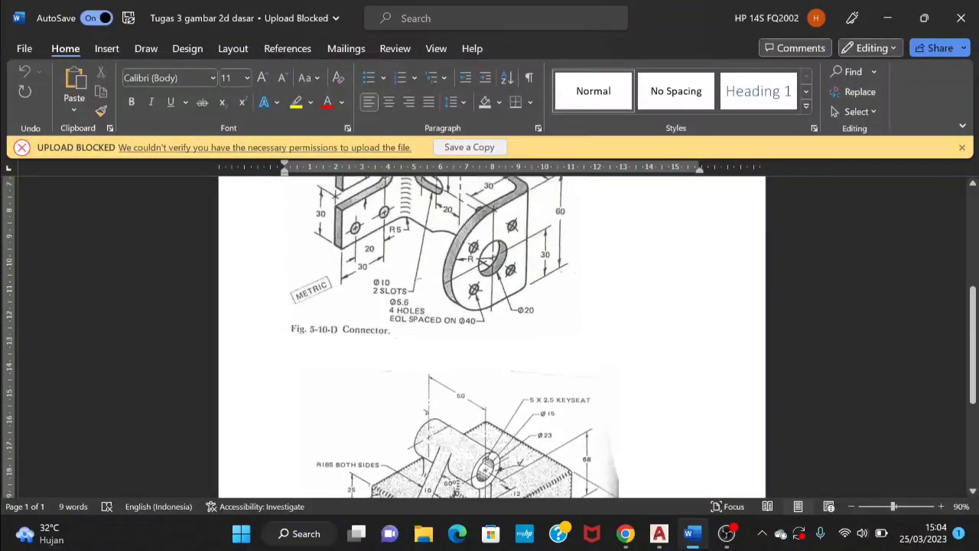
click(851, 506)
click(851, 506)
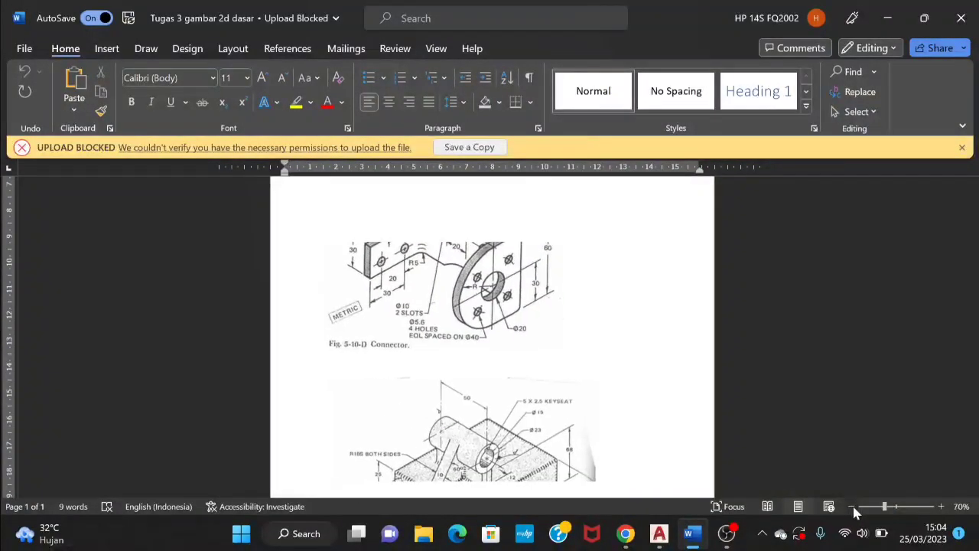
scroll(536, 409, up, 2)
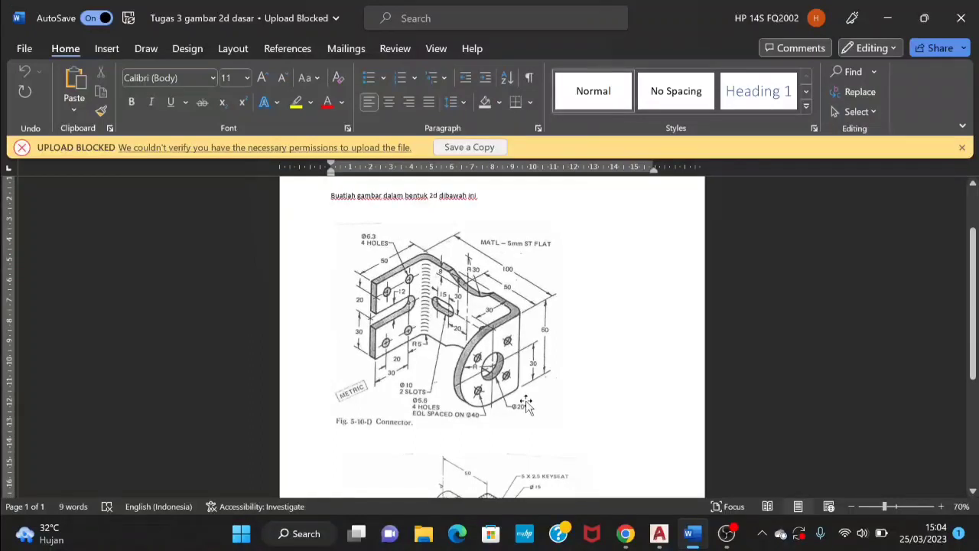
click(458, 342)
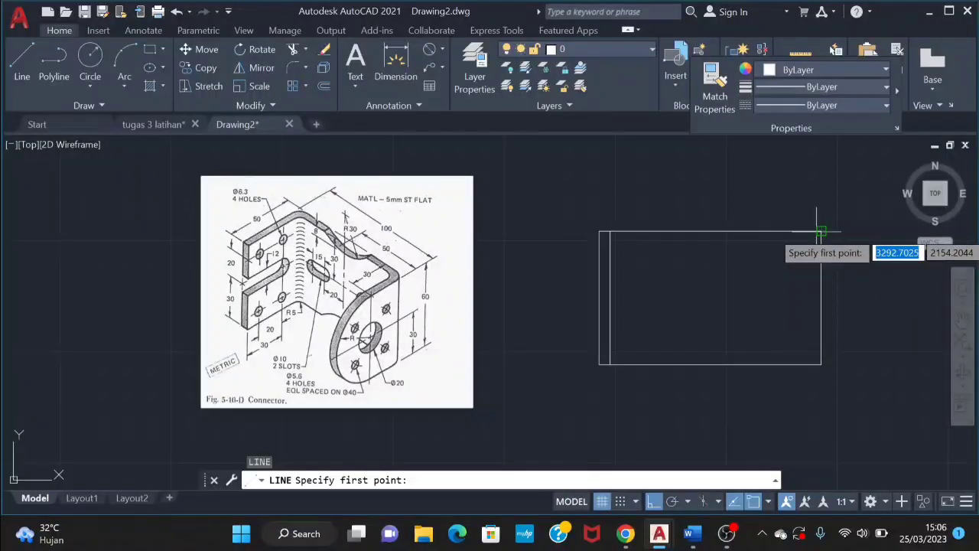
- Draw a vertical line across the plate's full height, 5 mm inside its right edge
text(-5)
key(Return)
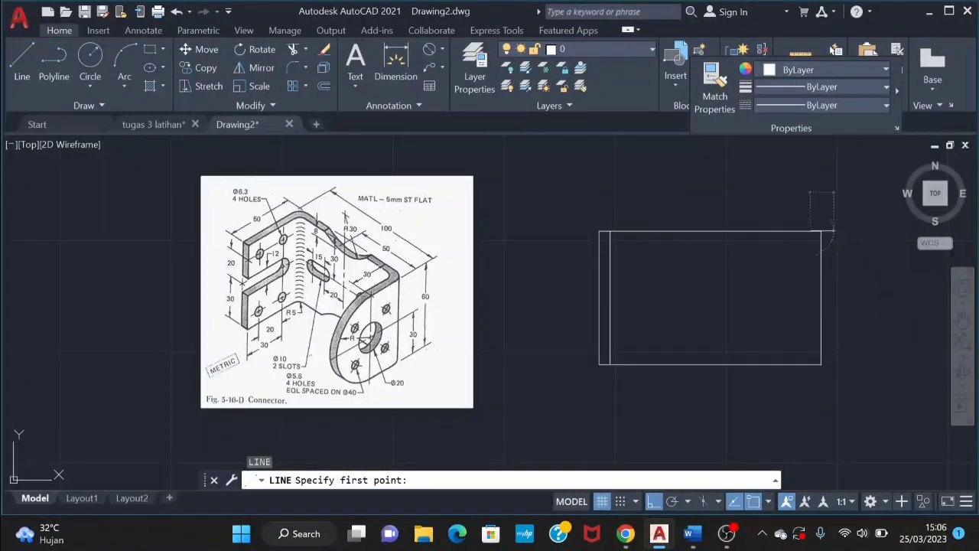
key(Escape)
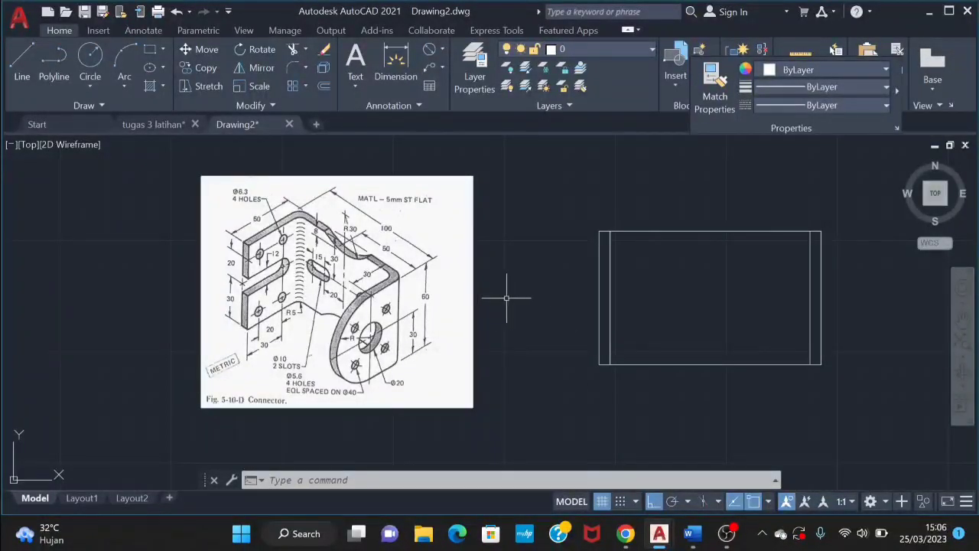
- Draw an 8 mm vertical line down from the midpoint of the plate's top edge
key(l)
key(Return)
click(703, 276)
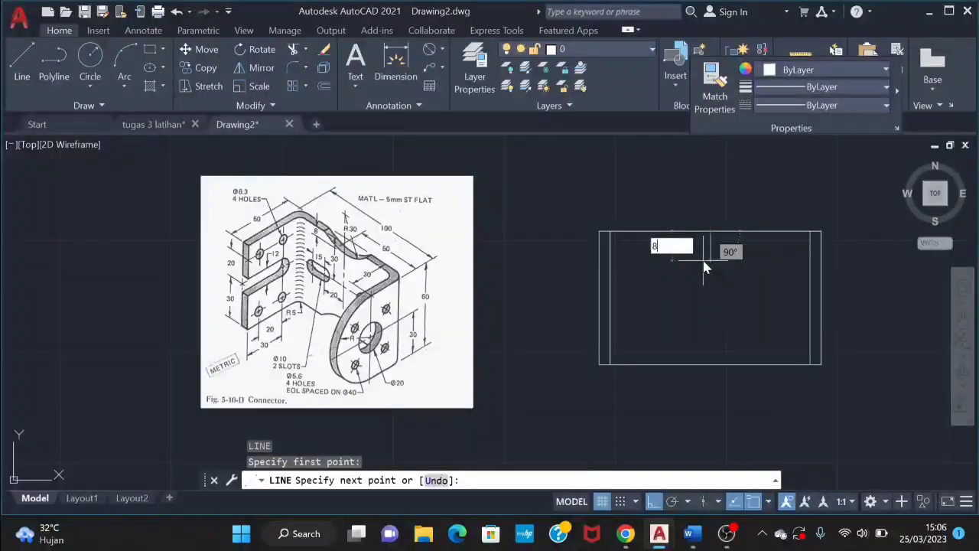
key(Return)
key(Escape)
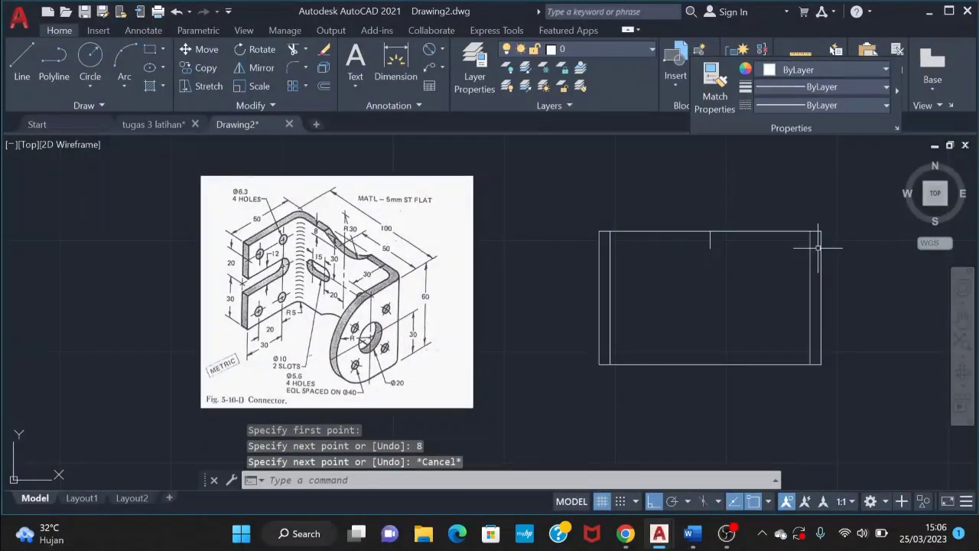
- Draw a 30 mm vertical line upward from the lower end of the 8 mm line
key(l)
key(Return)
click(711, 247)
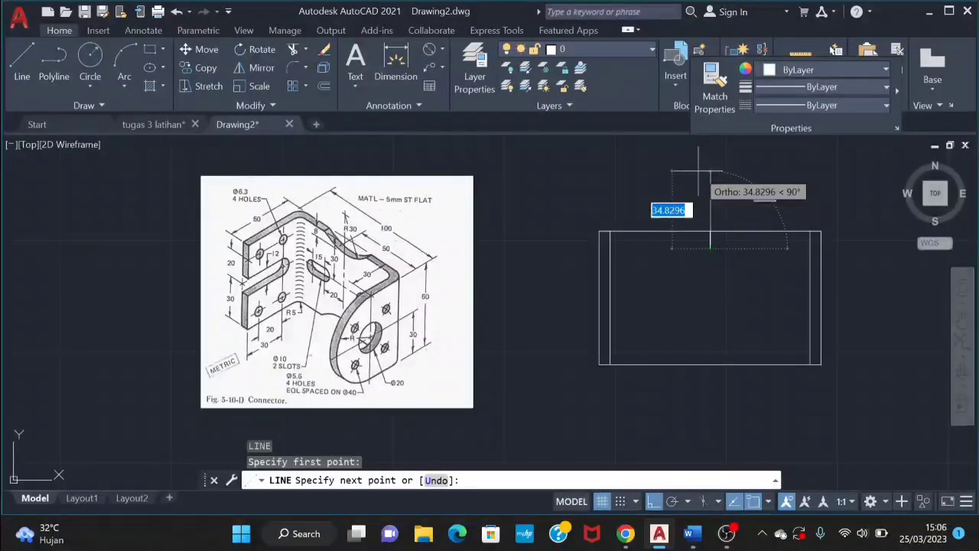
text(30)
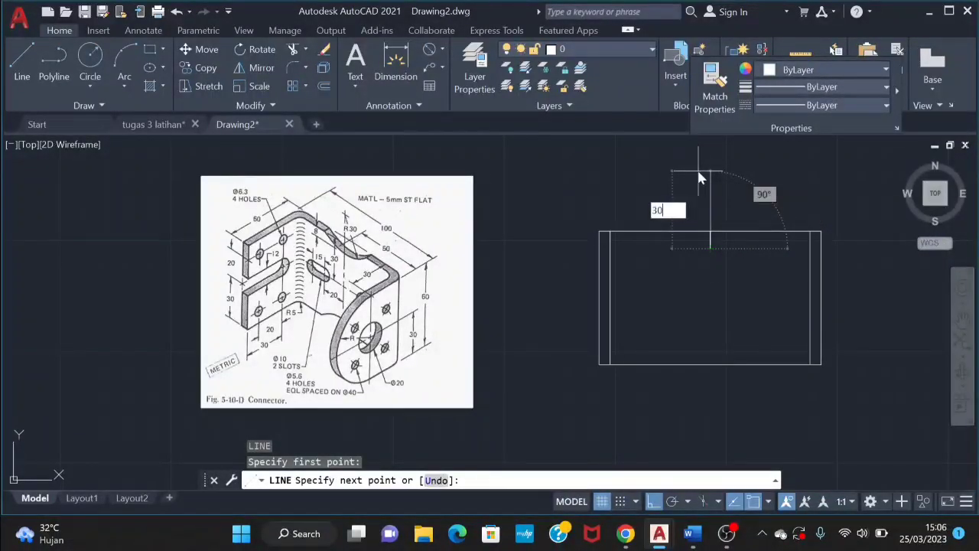
key(Return)
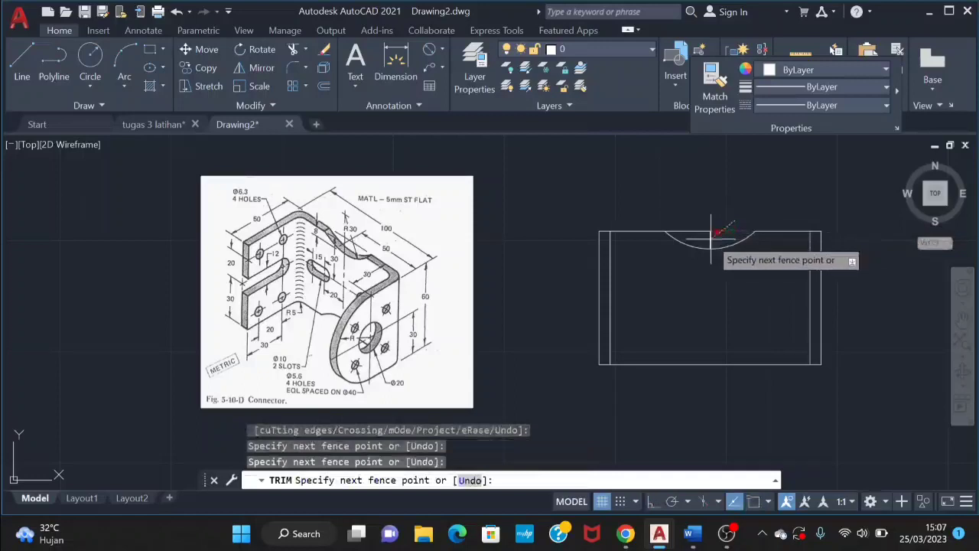
- Trim the leftover segments inside the arc notch on the plate's top edge
click(711, 238)
click(697, 228)
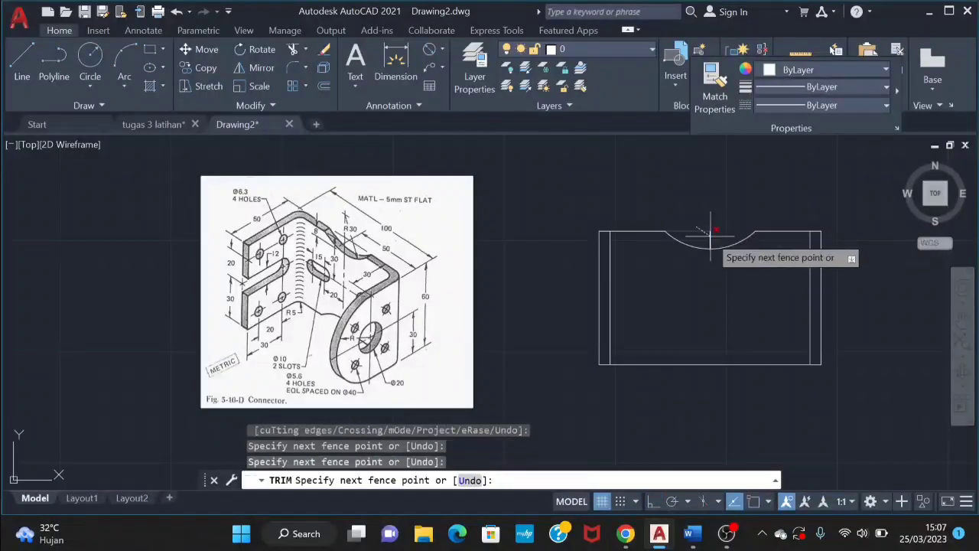
click(710, 236)
key(Escape)
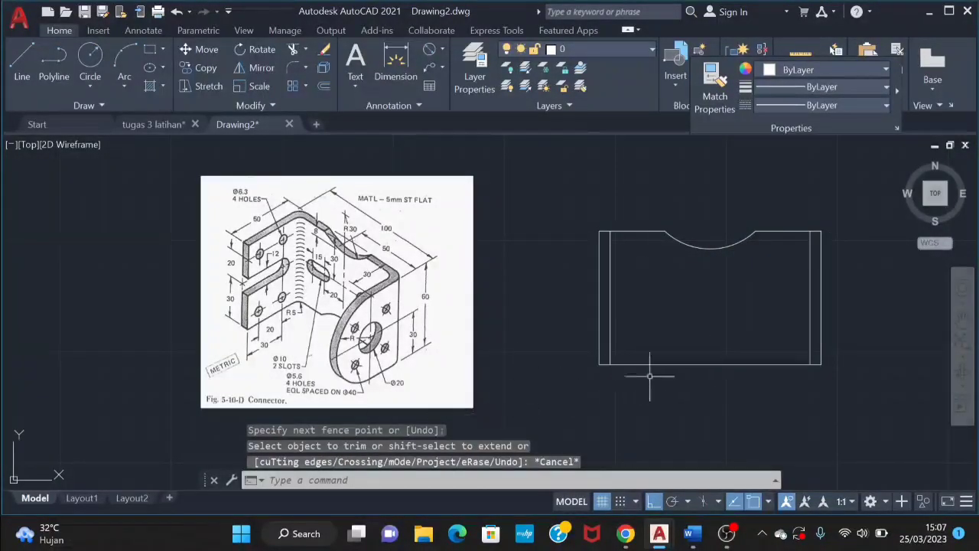
- Mirror the notch arc to the bottom edge about the plate's horizontal centreline, keeping the original arc
click(732, 270)
click(708, 236)
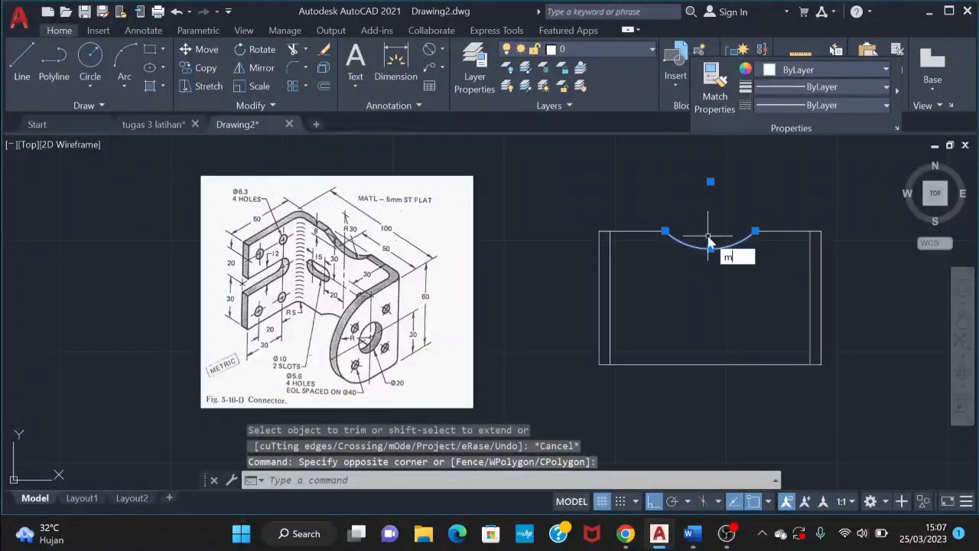
key(Return)
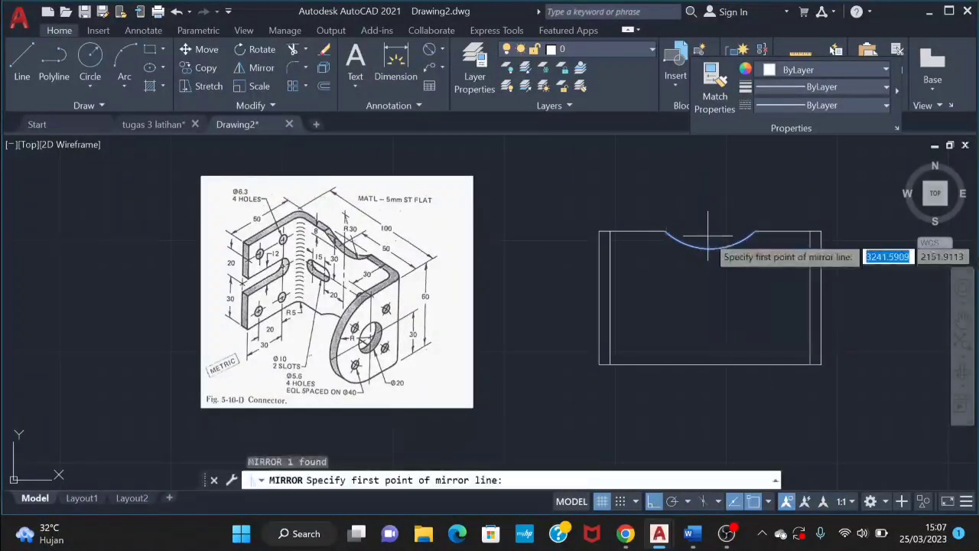
click(809, 298)
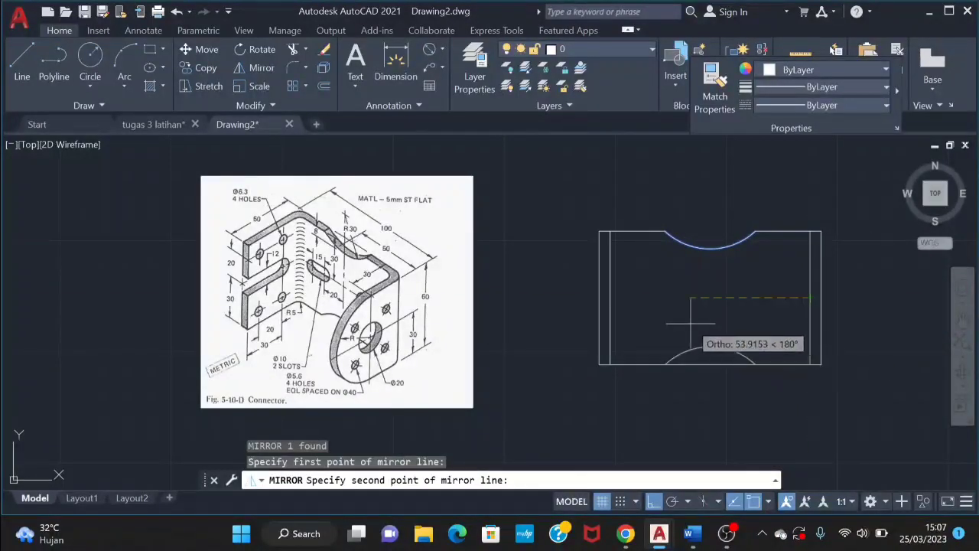
click(693, 324)
click(726, 380)
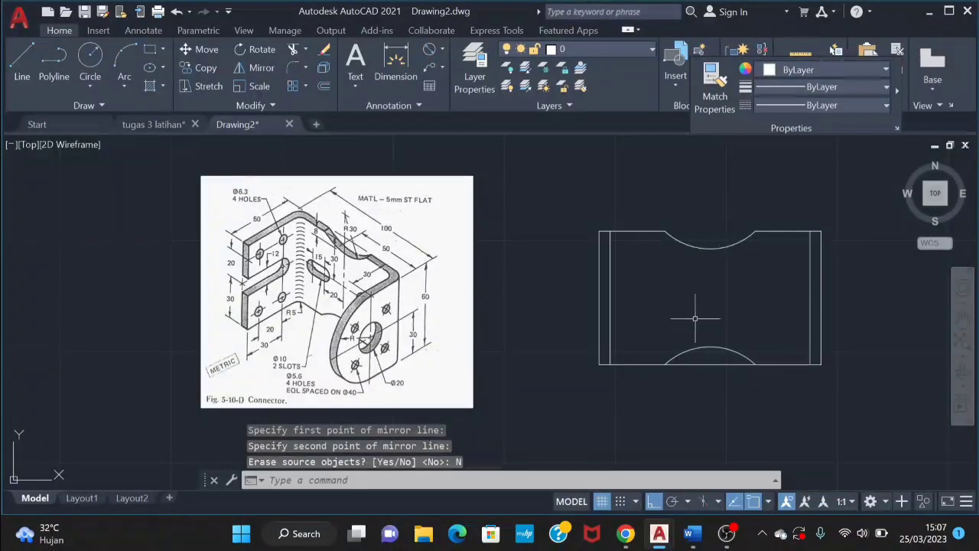
- Trim the plate's bottom edge between the ends of the mirrored arc
text(tr)
key(Return)
drag(710, 359, 719, 383)
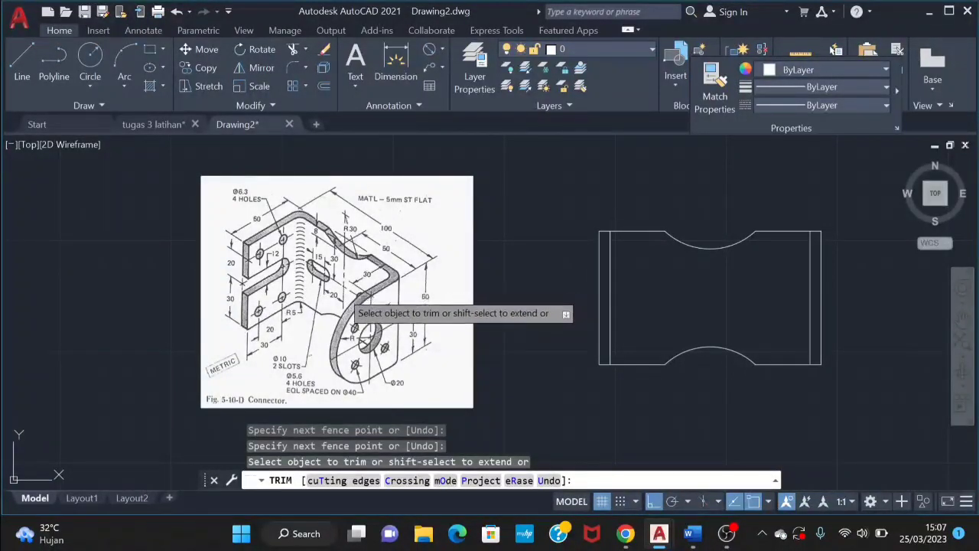
text(l)
key(Return)
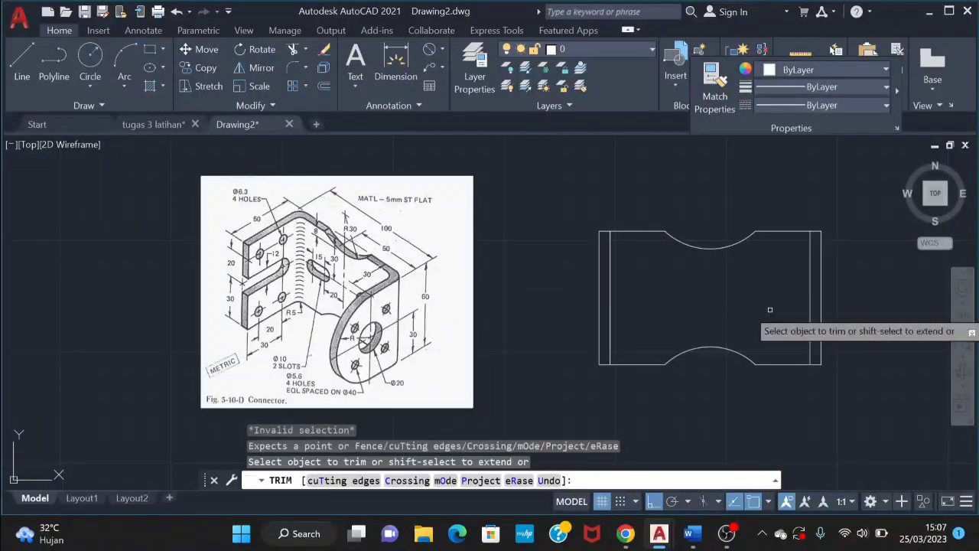
key(Escape)
- Draw a horizontal line joining the two ends of the upper notch arc
text(l)
key(Return)
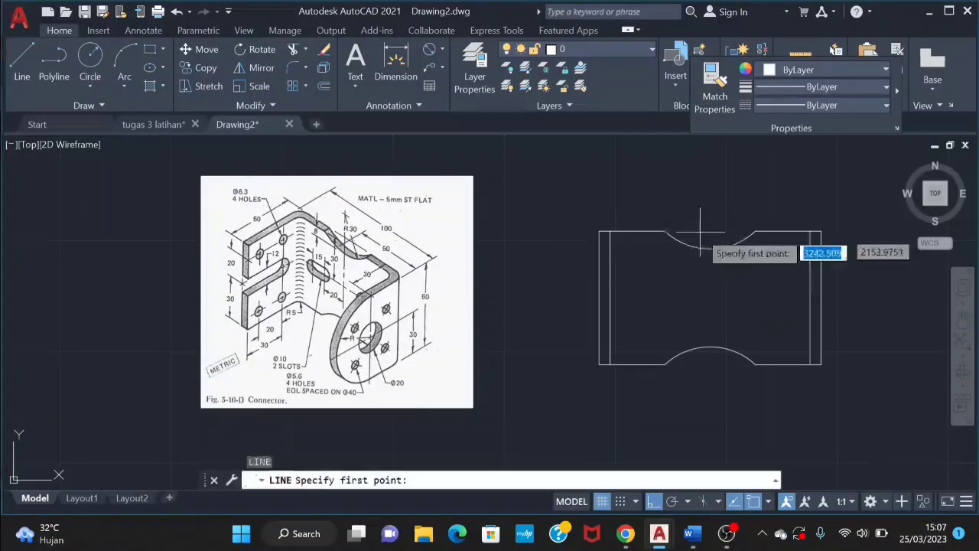
click(757, 230)
key(Escape)
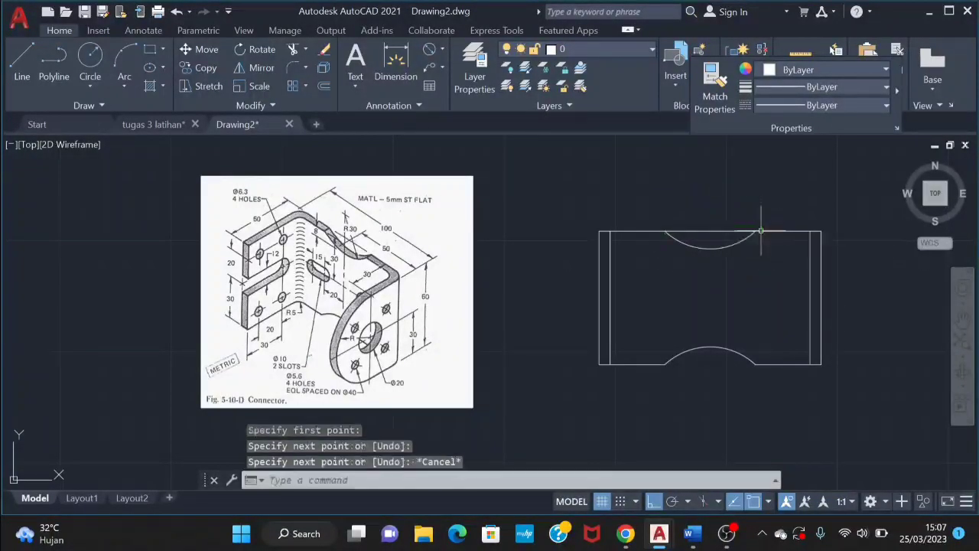
- Draw a 30 mm vertical line downward from the midpoint of the line across the upper notch
text(l)
key(Return)
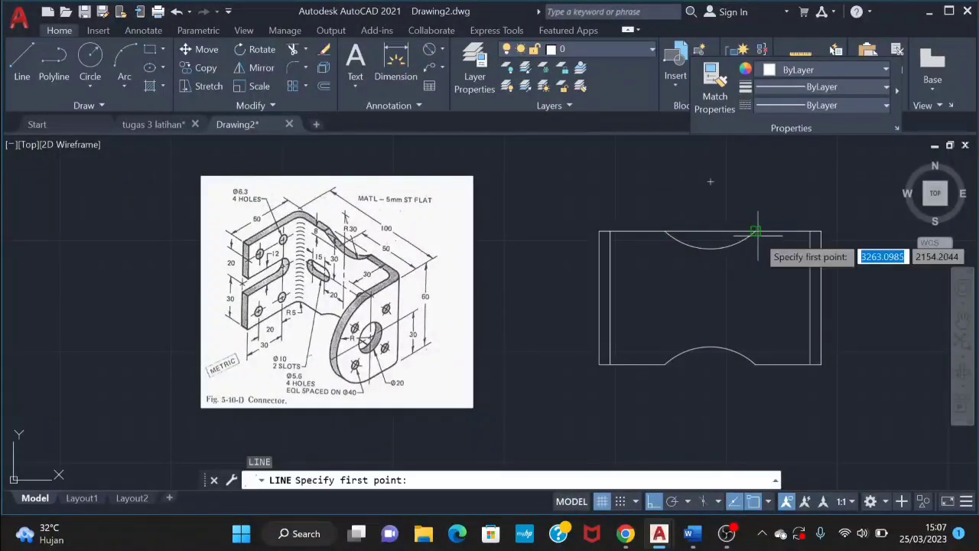
click(711, 231)
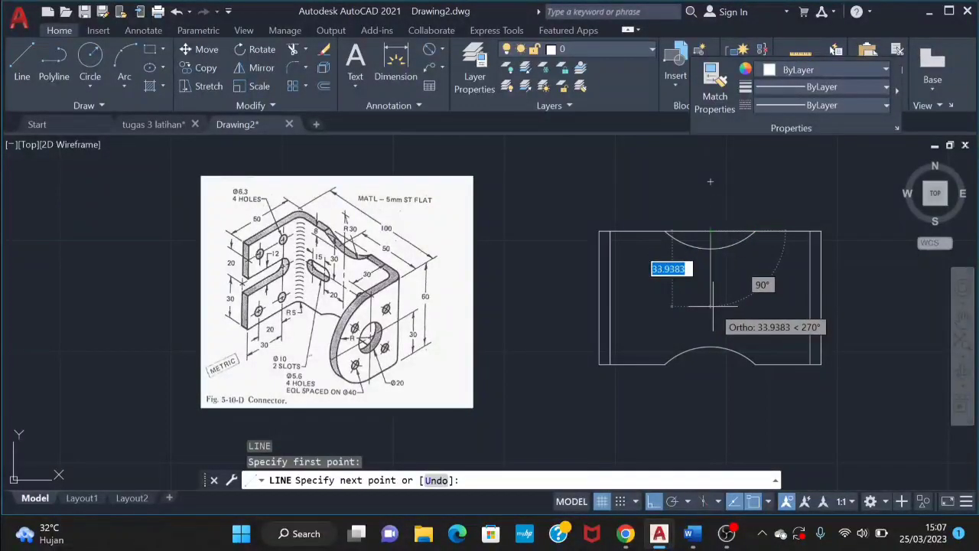
text(3)
text(0)
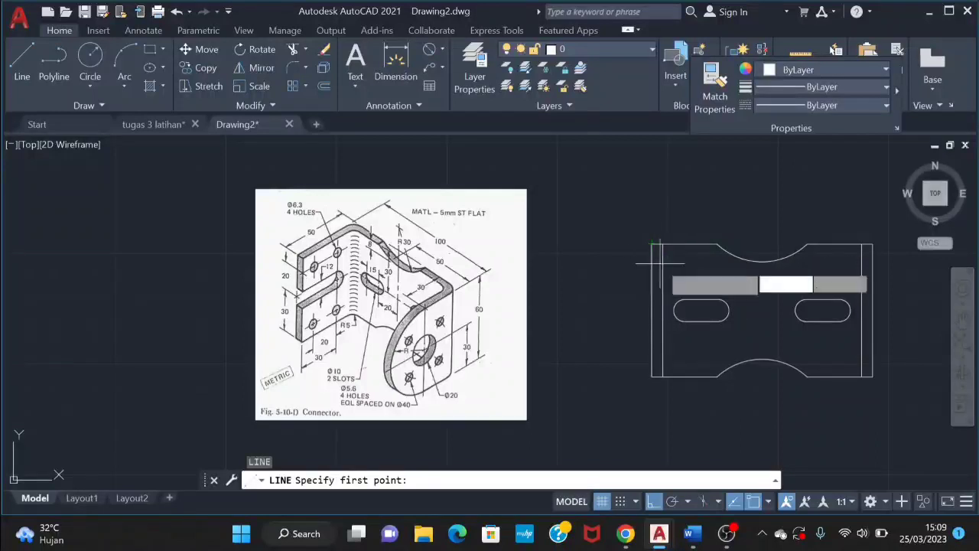
- Draw the 12 mm slot opening across the left flange, starting 6 mm above the midpoint of the left edge
click(652, 310)
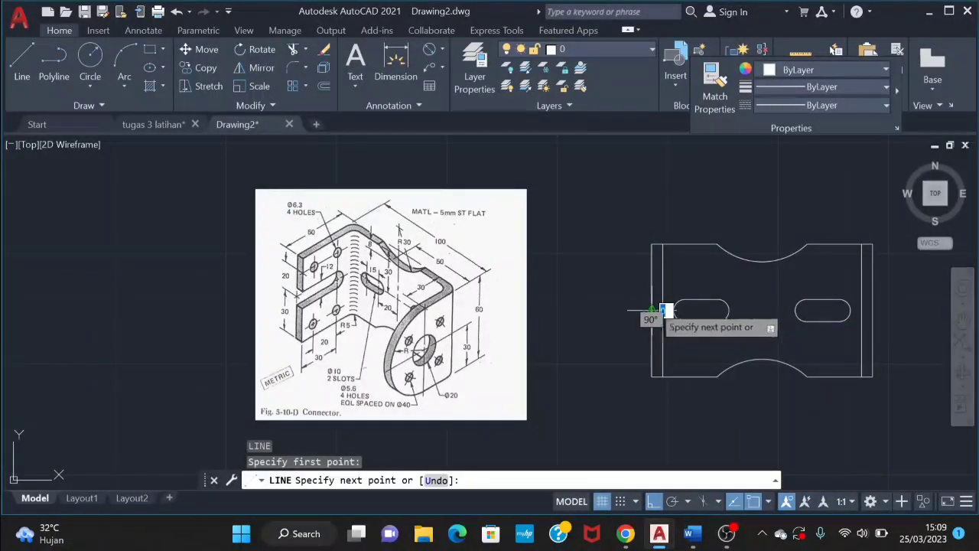
text(6)
key(Return)
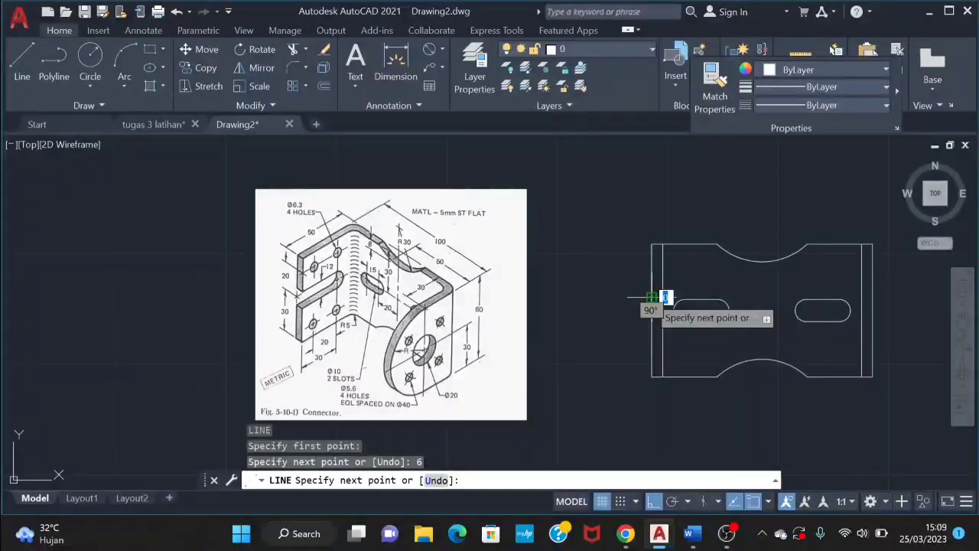
click(660, 300)
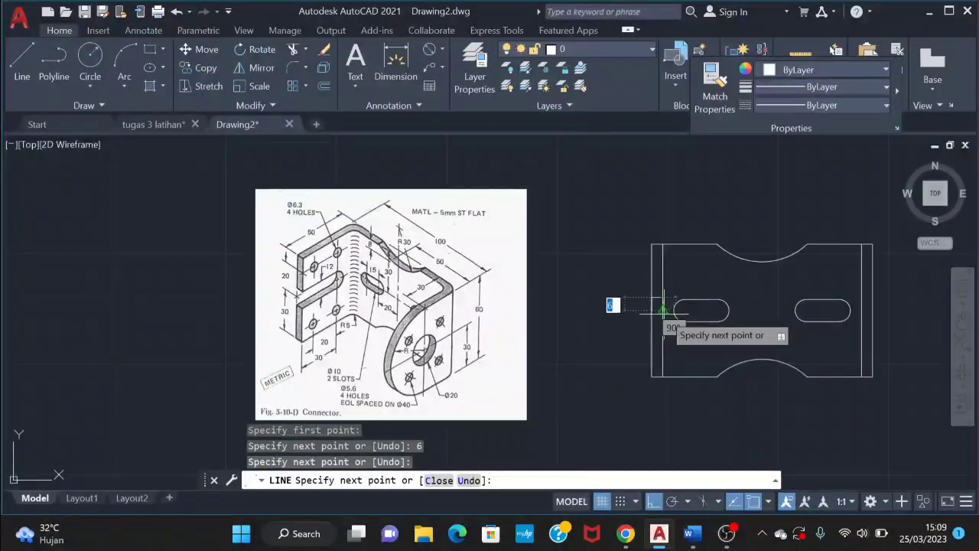
text(12)
key(Return)
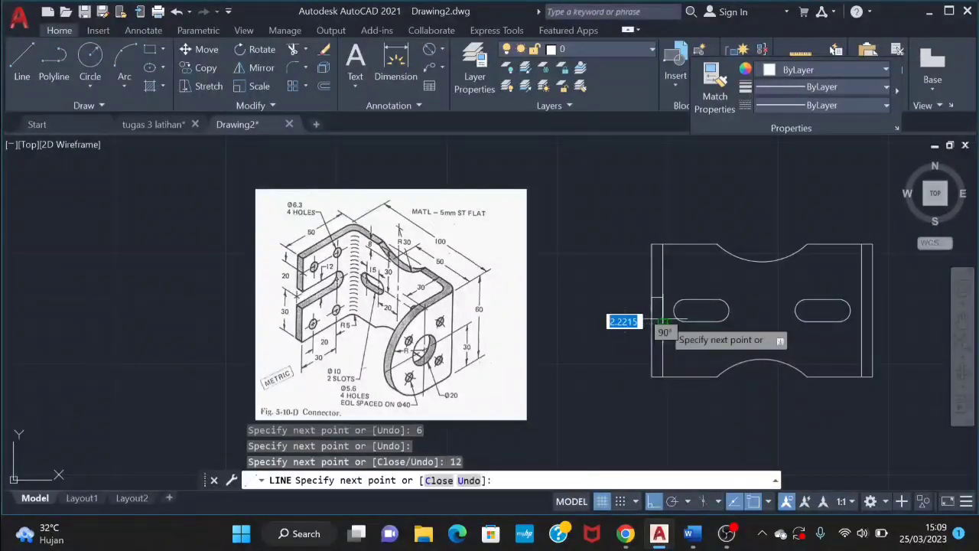
- Draw the upper edge of the 6.3 mm hole across the left flange, starting 10 mm below its top-left corner and going up 3.15 mm
middle_drag(521, 305, 483, 319)
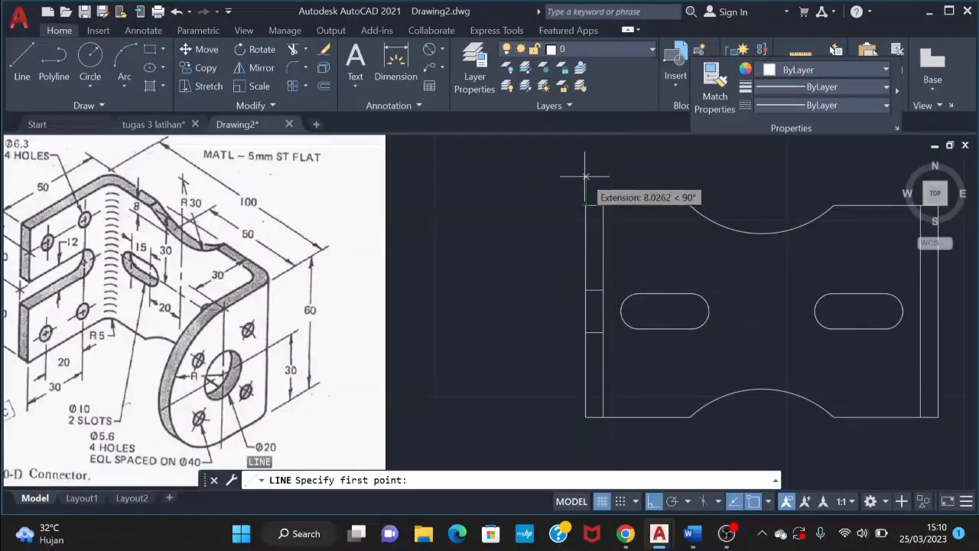
text(-10)
key(Return)
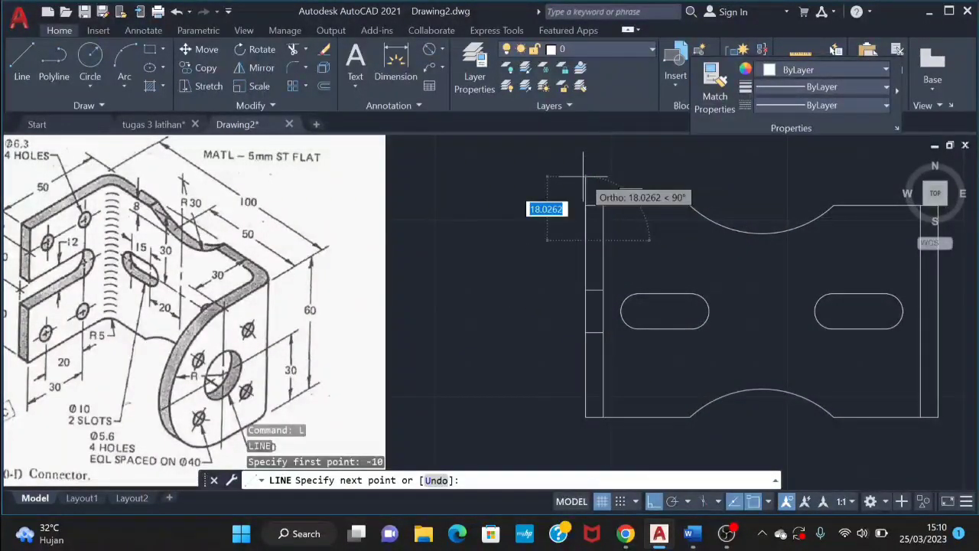
middle_drag(520, 240, 594, 219)
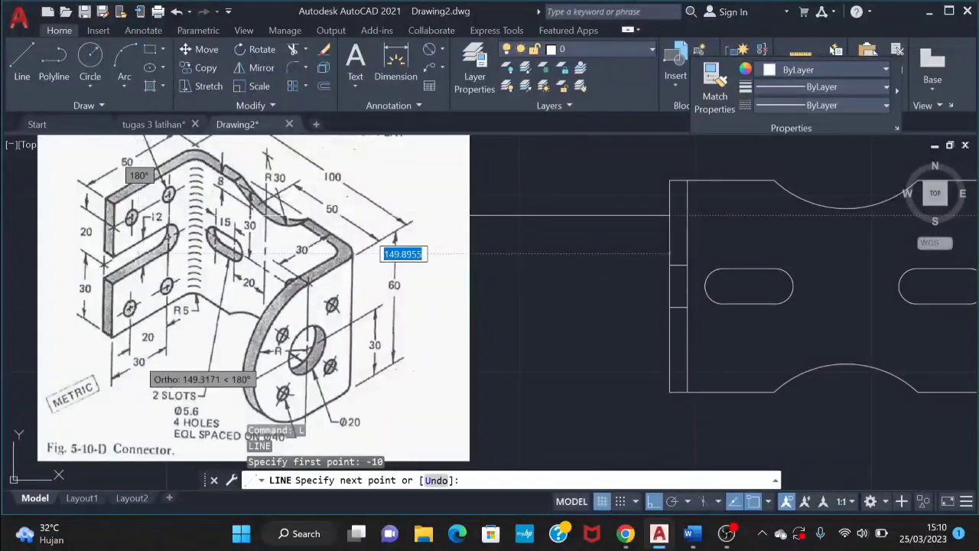
scroll(160, 181, down, 2)
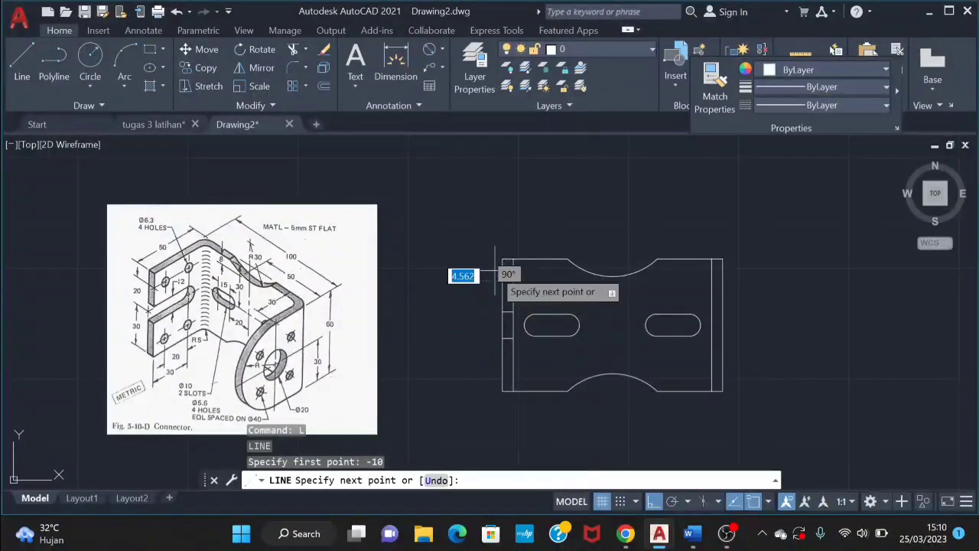
scroll(502, 289, up, 4)
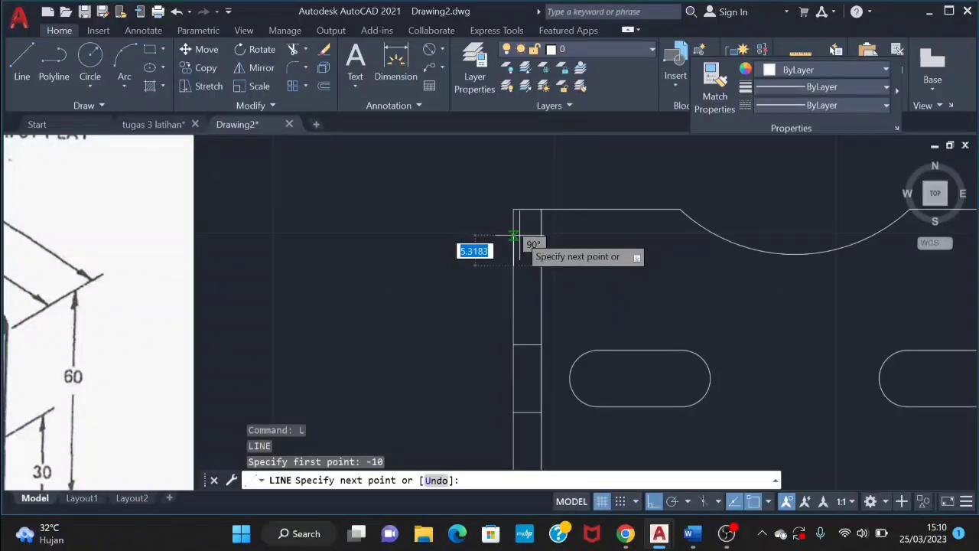
text(3.15)
key(Return)
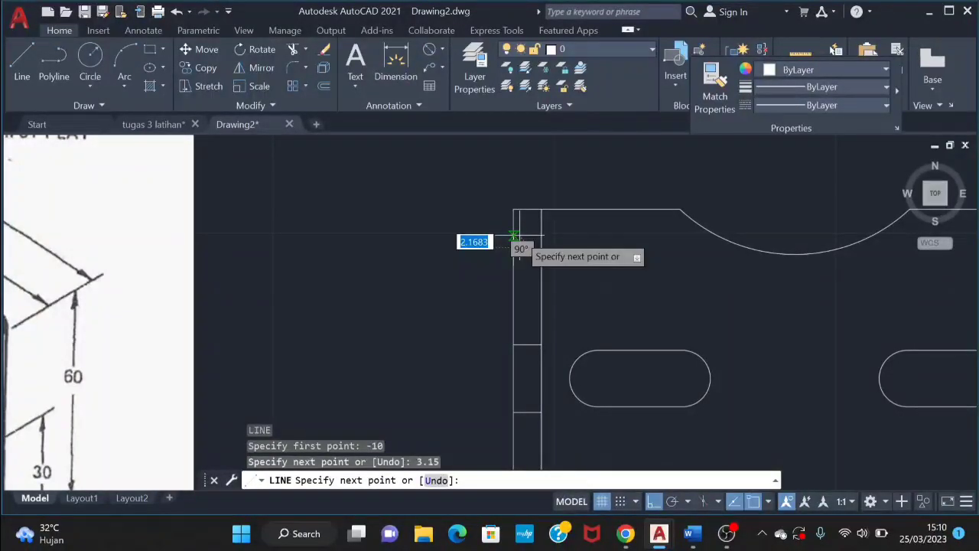
click(541, 245)
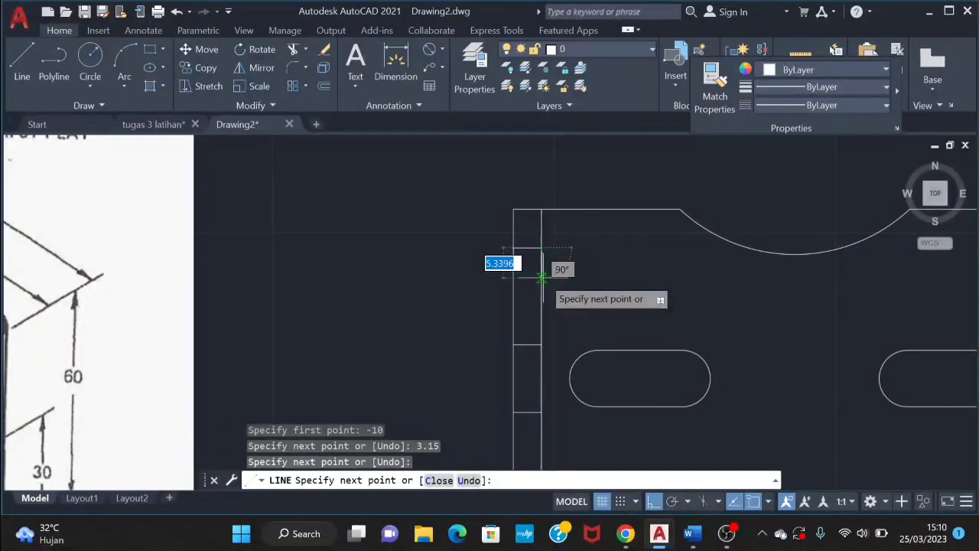
- Continue the line 6.3 mm down and back across the left flange to draw the hole's lower edge
text(6.3)
key(Return)
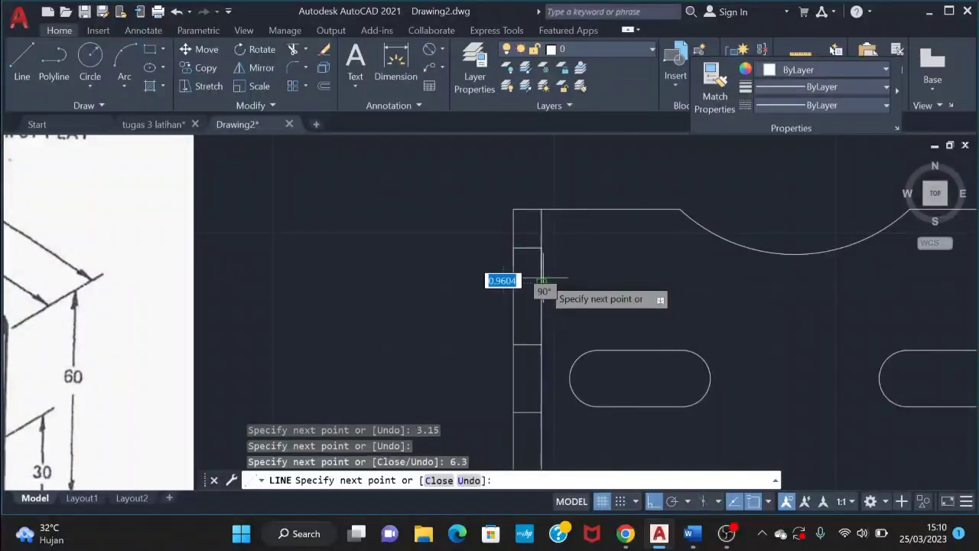
click(511, 275)
key(Escape)
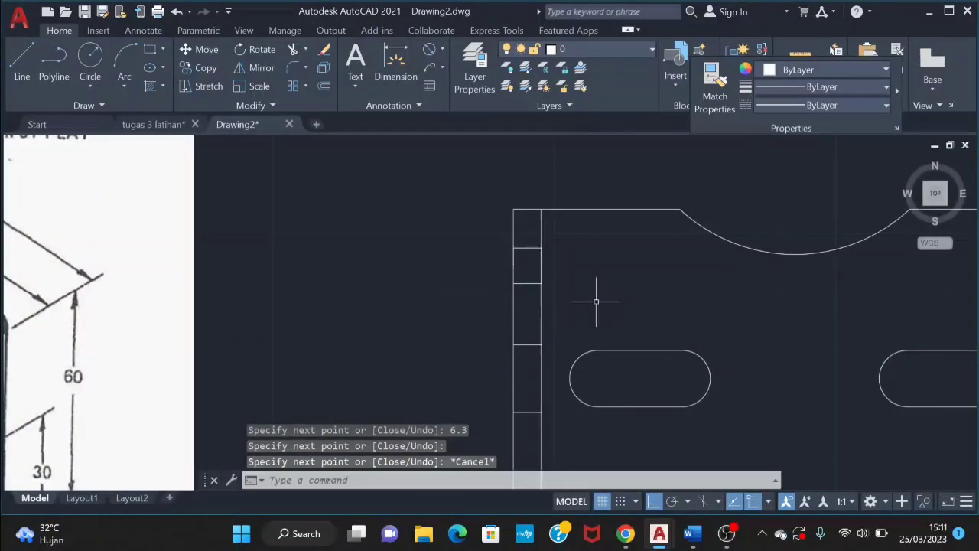
- Try to trim the surplus line segments around the upper hole on the left flange, and undo the trim
text(tr)
key(Return)
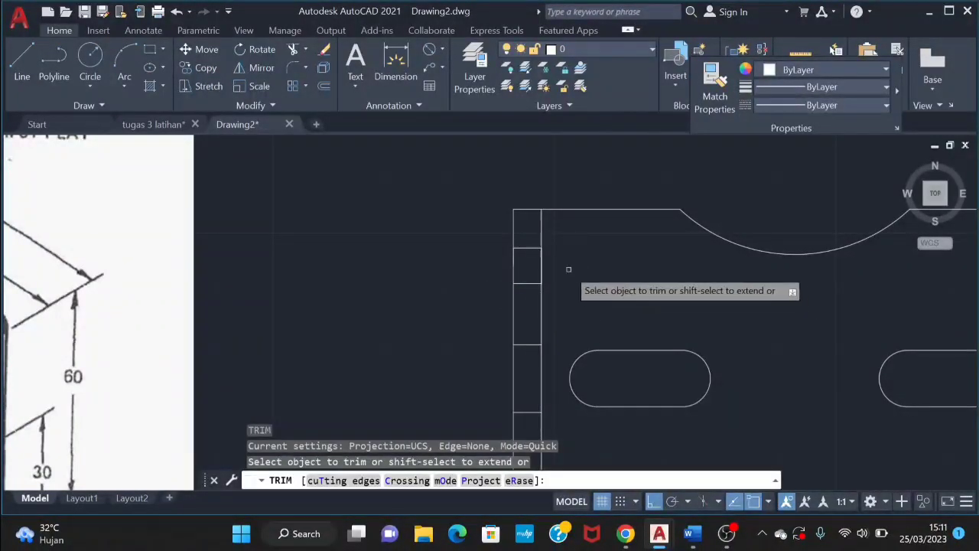
click(513, 255)
click(525, 248)
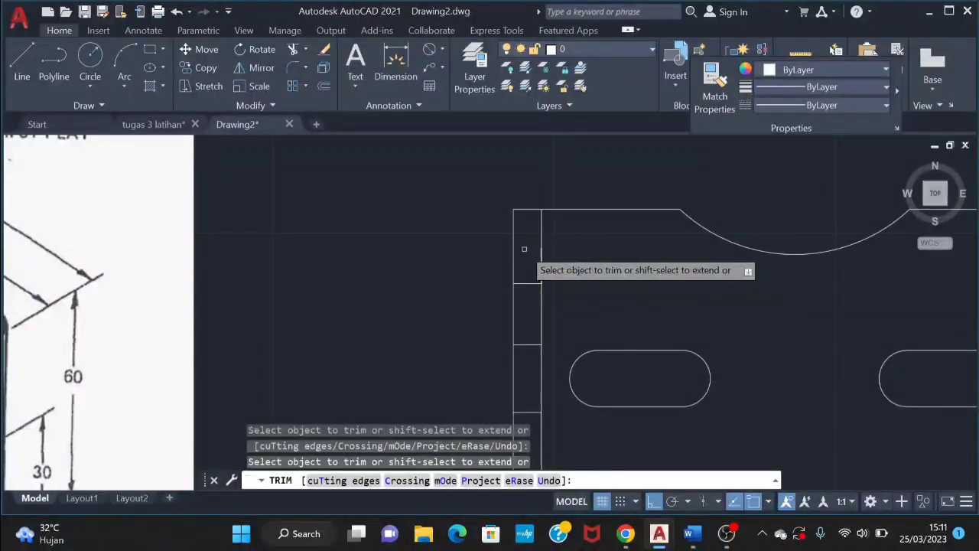
drag(541, 263, 548, 266)
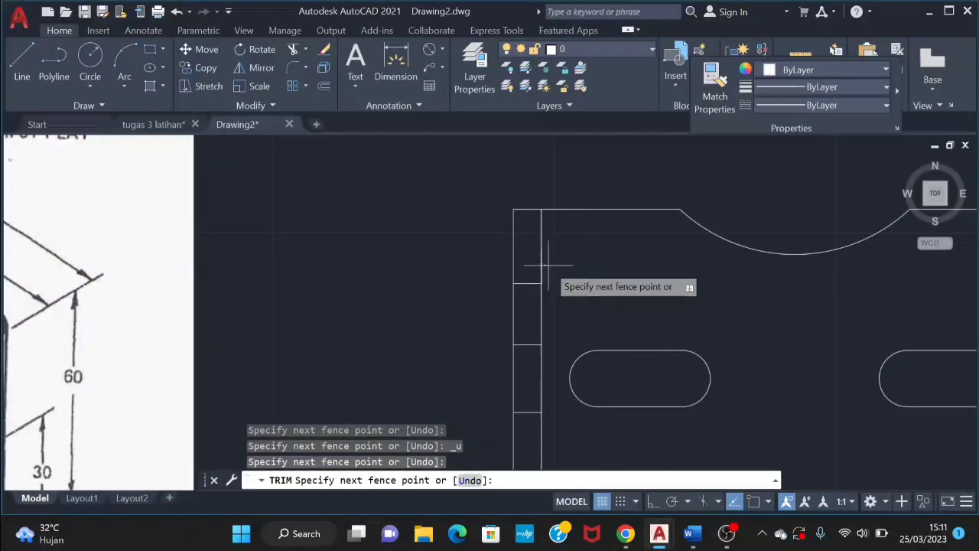
key(Escape)
key(ctrl+z)
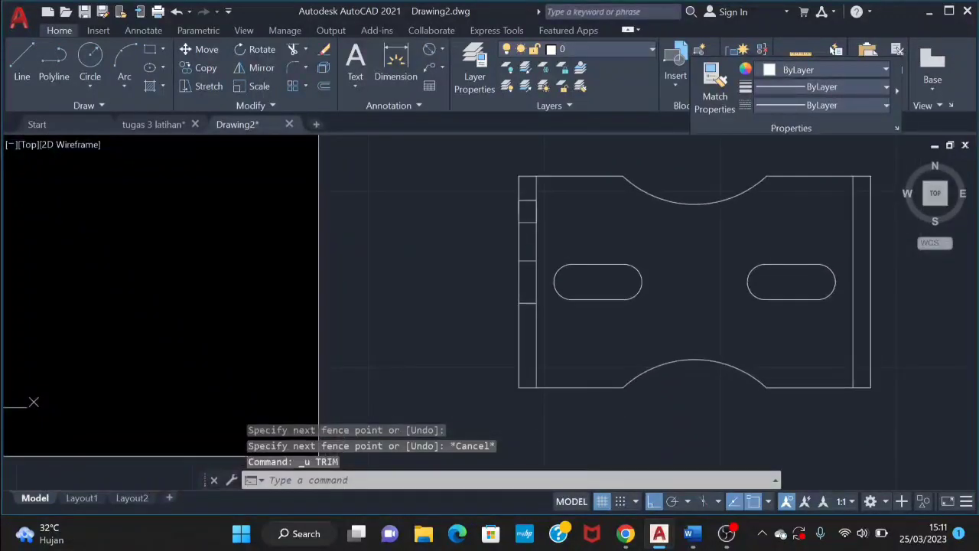
- Mirror the two hole edge lines on the left flange about the plate's horizontal centreline, keeping the originals
middle_drag(323, 321, 525, 310)
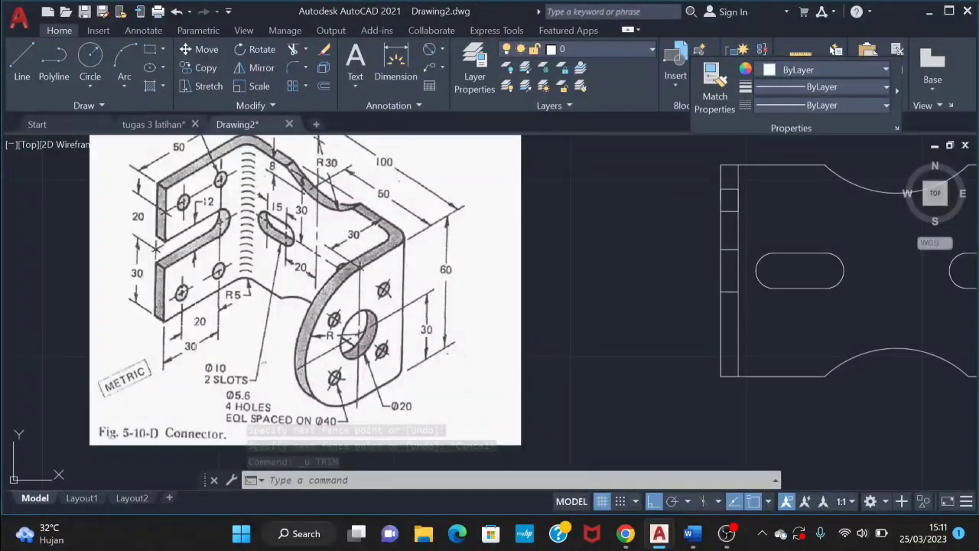
scroll(630, 326, down, 2)
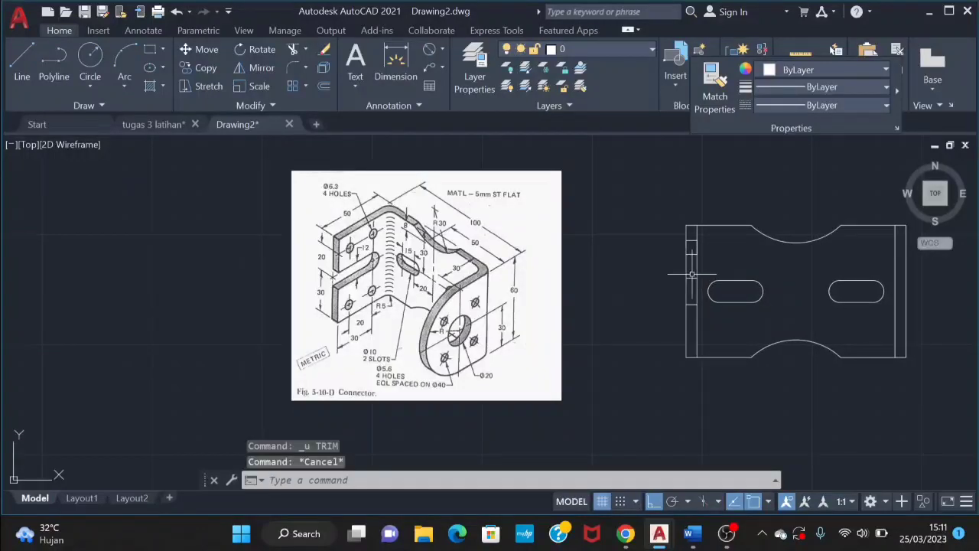
scroll(690, 273, up, 5)
click(557, 277)
click(560, 189)
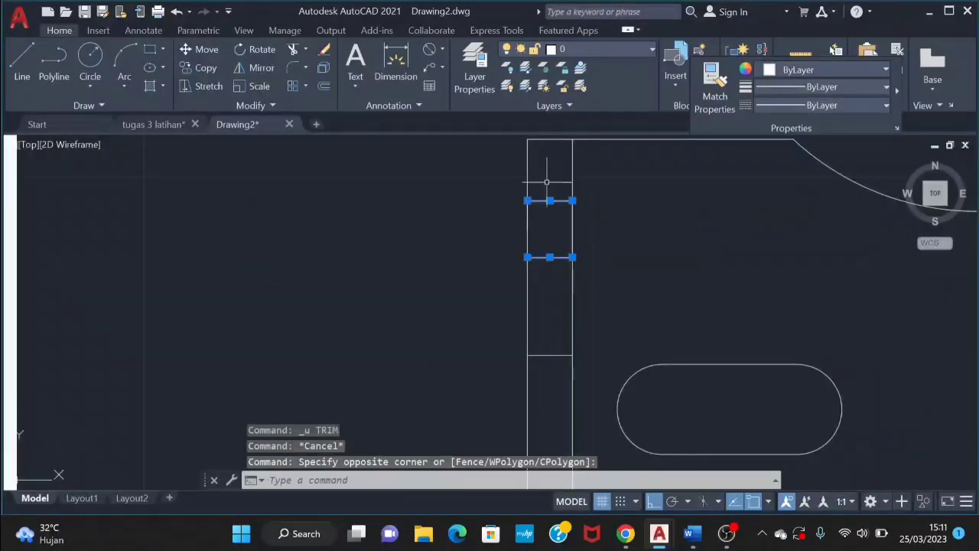
text(mi)
key(Return)
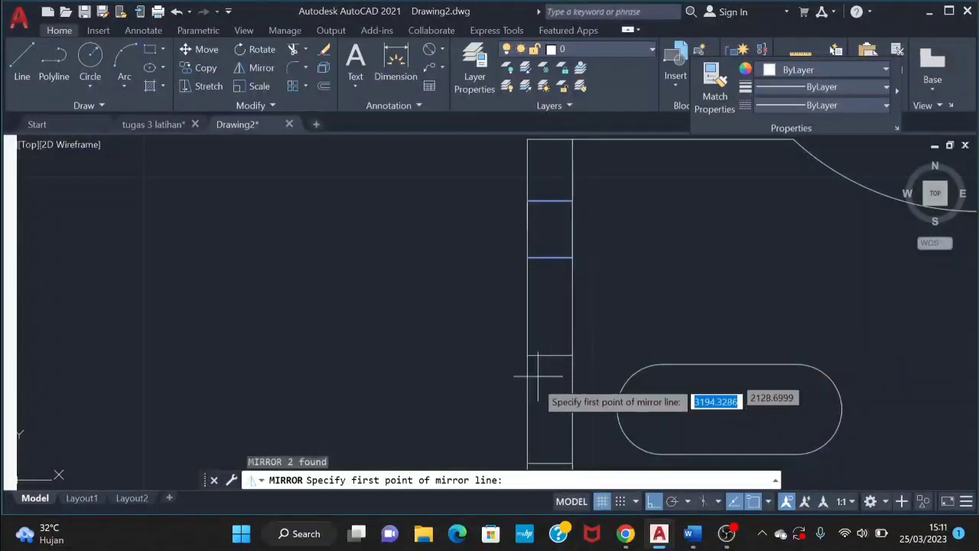
click(572, 409)
scroll(582, 383, down, 4)
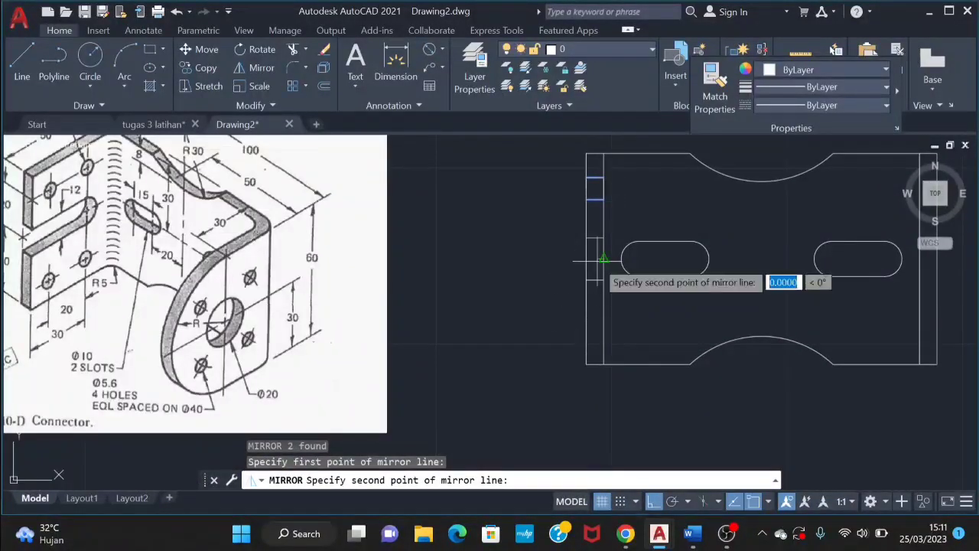
click(591, 268)
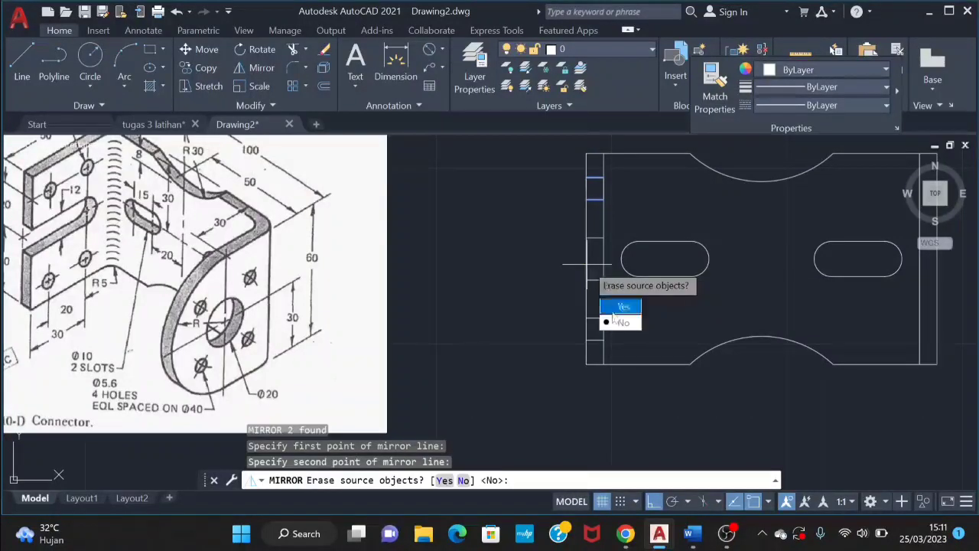
click(612, 321)
click(601, 168)
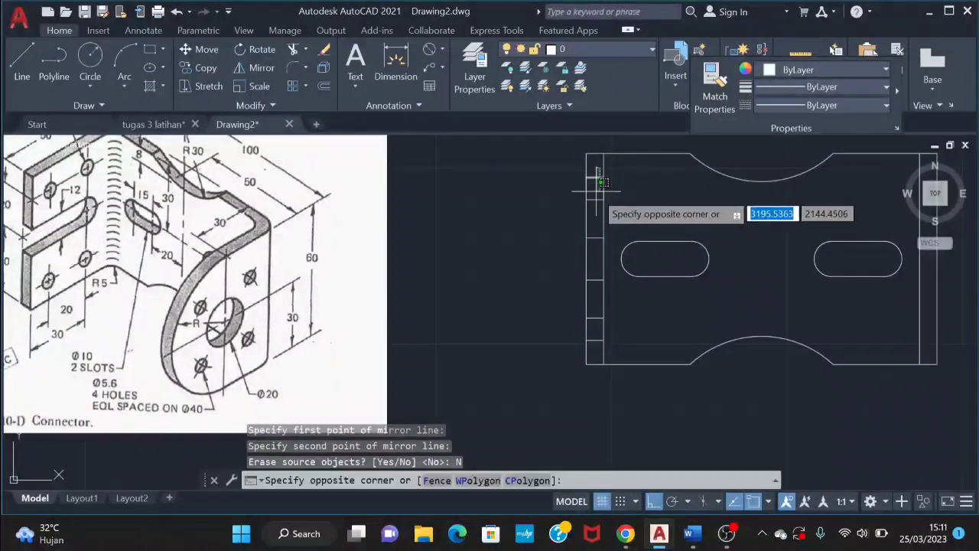
click(597, 341)
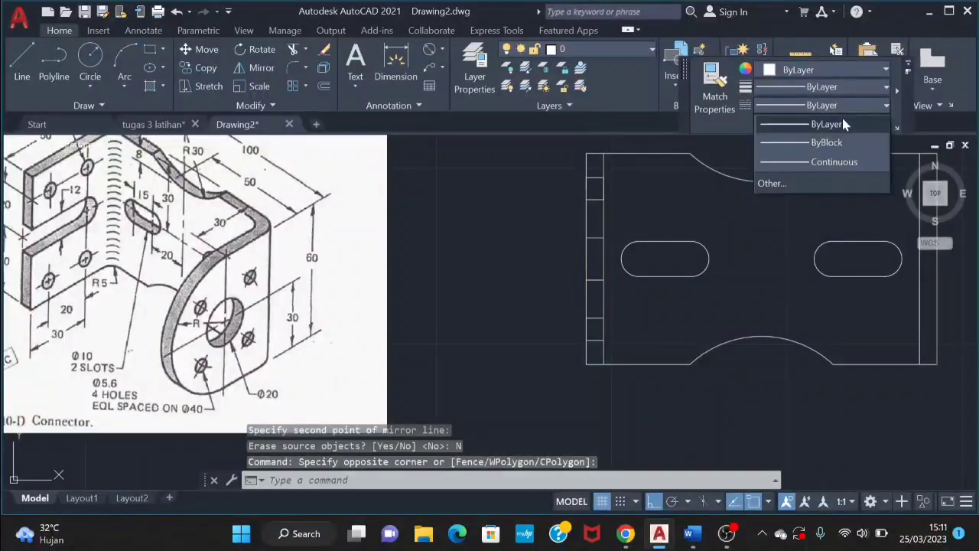
click(846, 125)
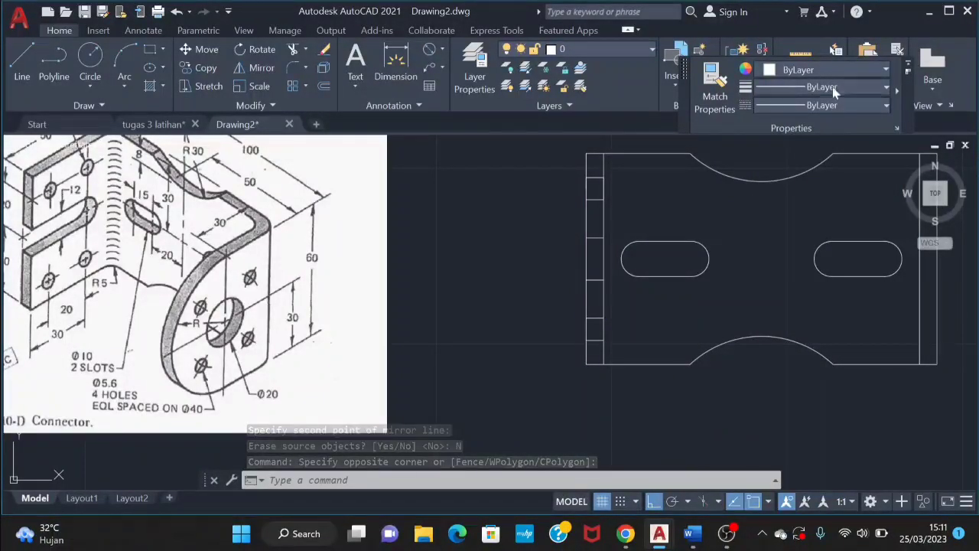
click(846, 90)
click(885, 105)
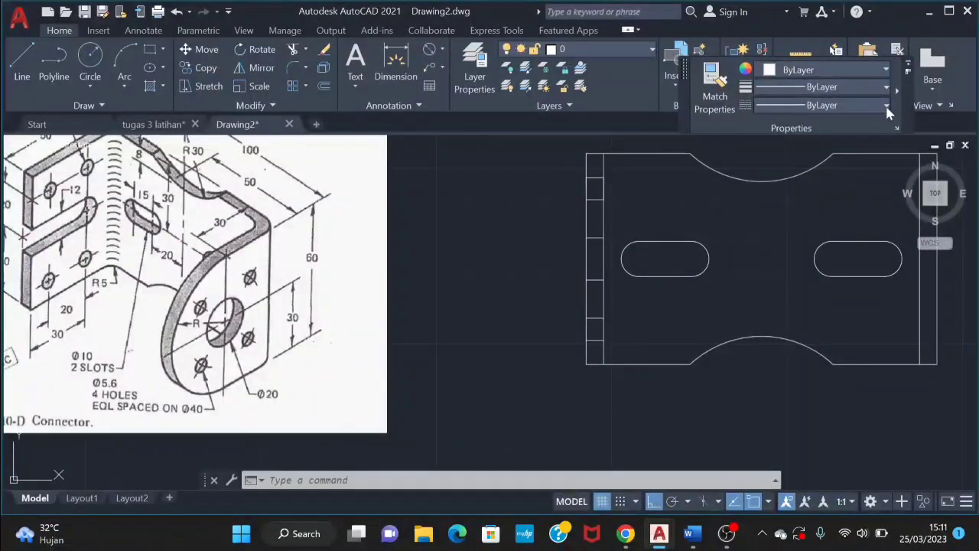
click(886, 105)
click(886, 106)
click(717, 97)
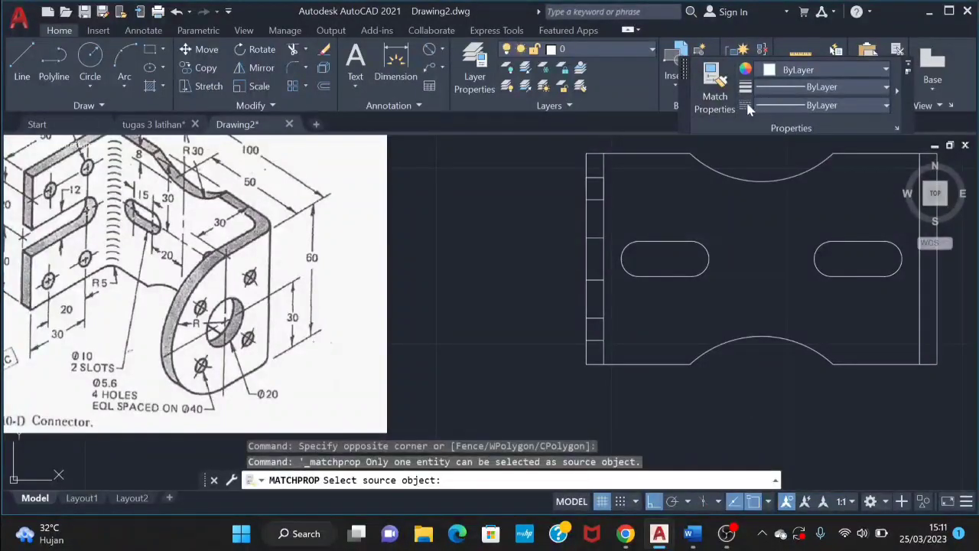
click(714, 88)
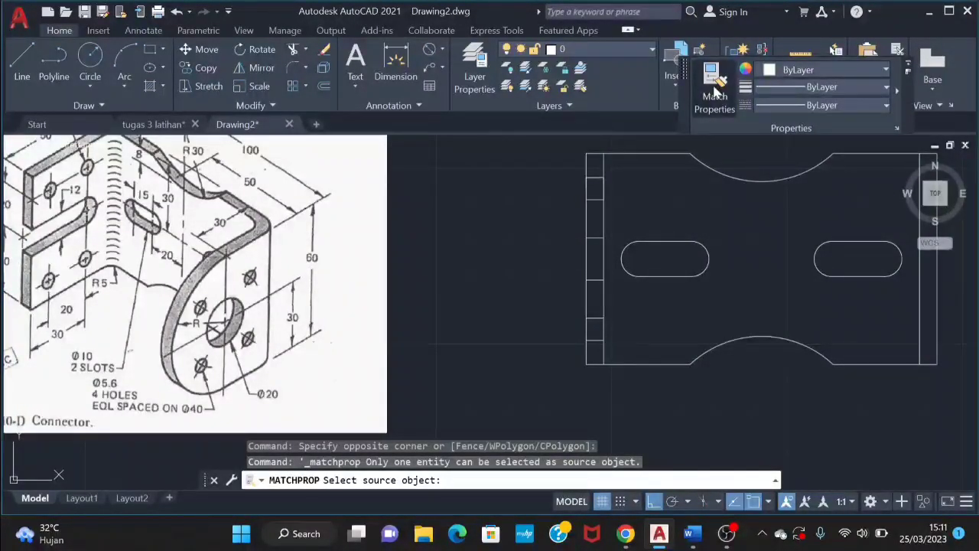
click(896, 128)
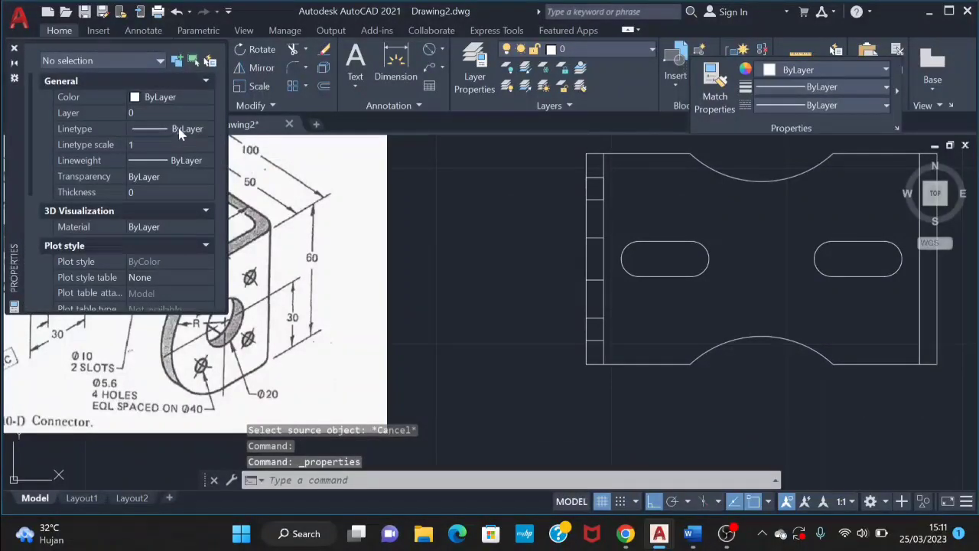
click(180, 130)
click(208, 130)
click(208, 130)
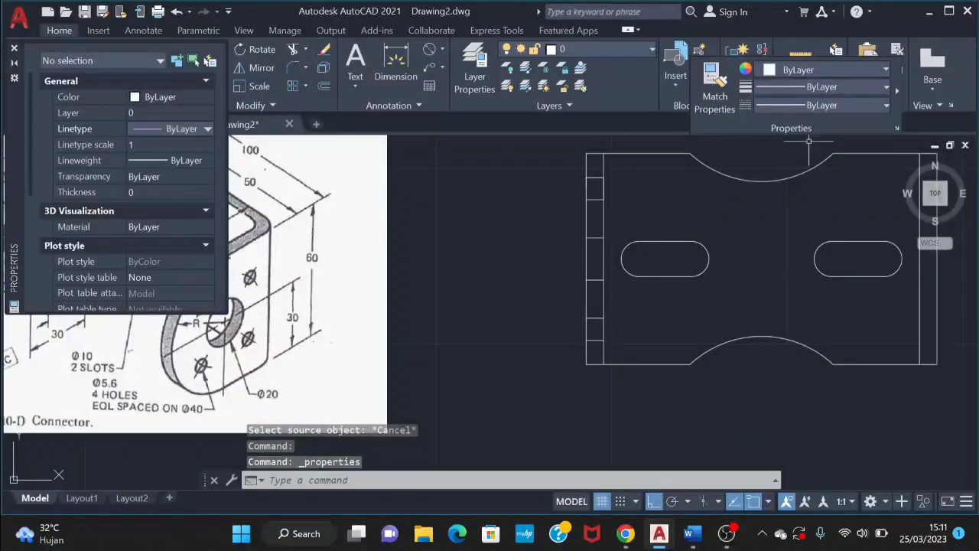
click(854, 104)
click(870, 69)
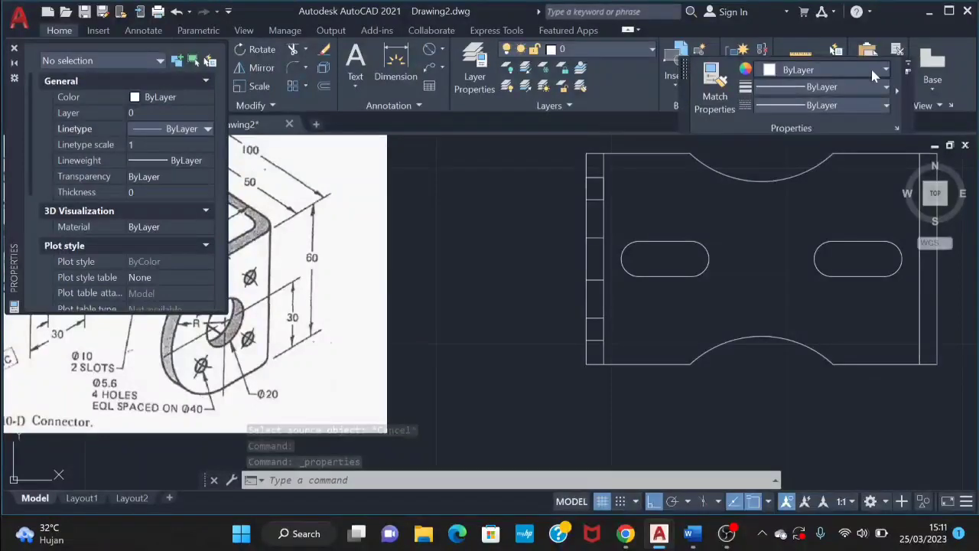
click(886, 71)
click(883, 89)
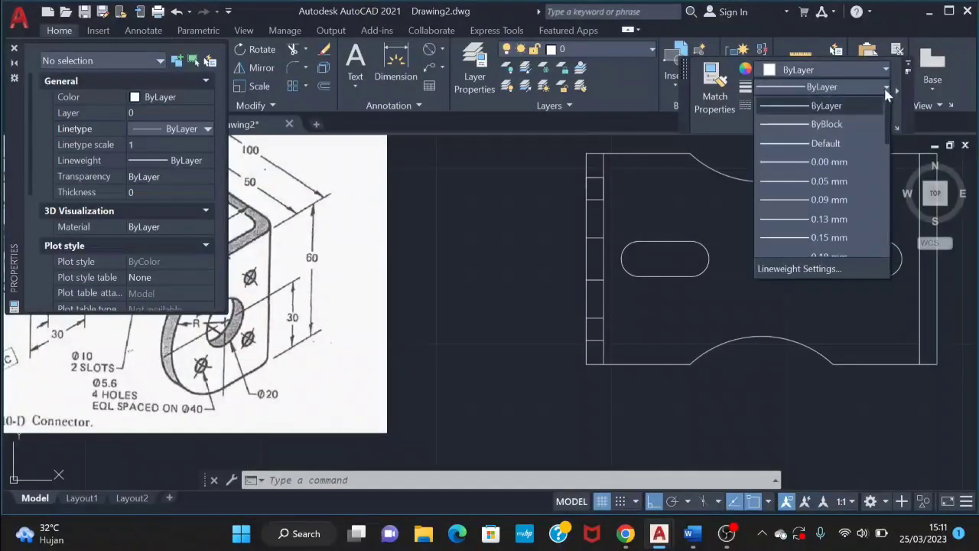
click(883, 87)
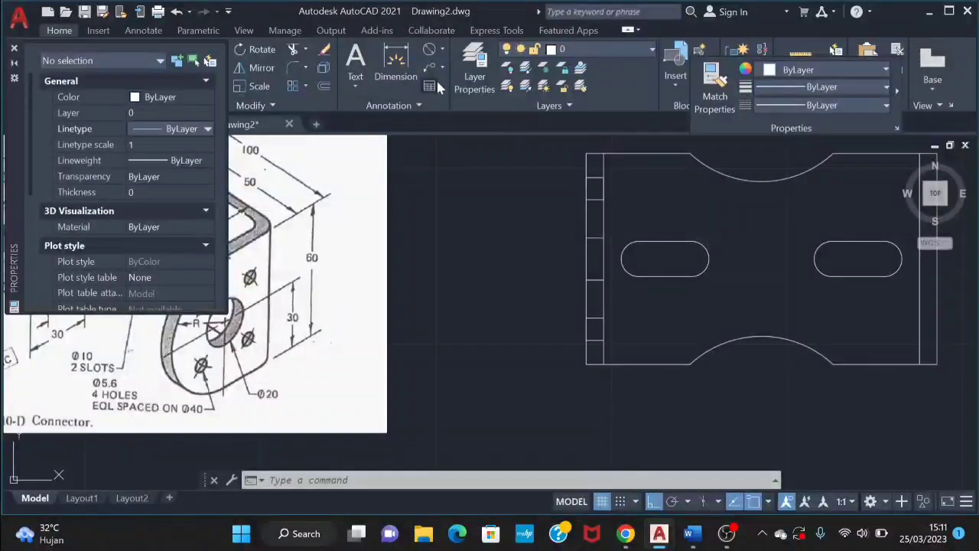
key(Escape)
click(14, 49)
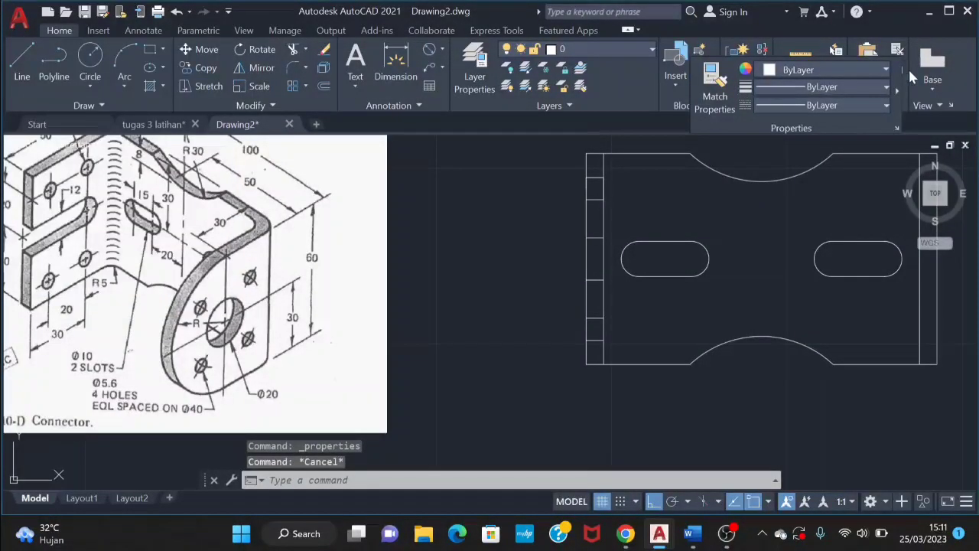
click(898, 128)
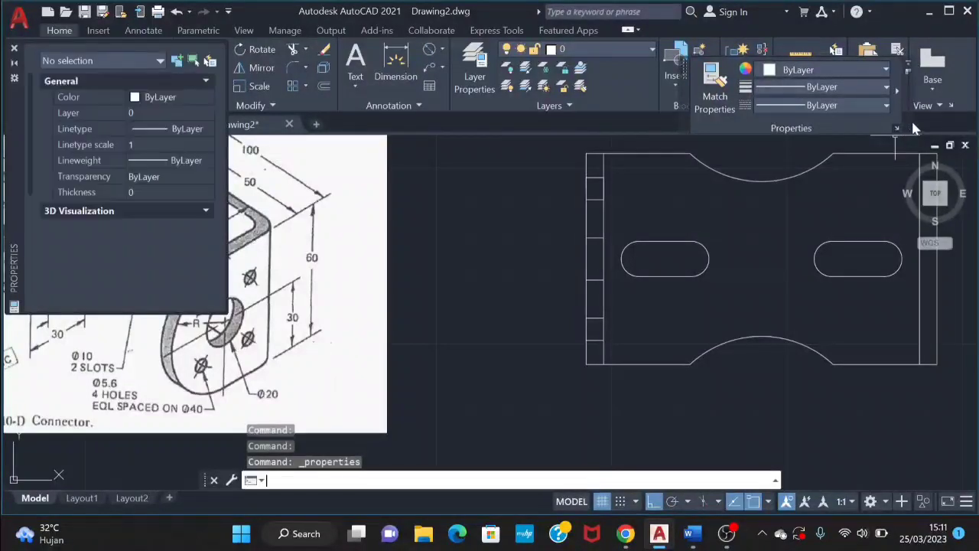
key(alt+Tab)
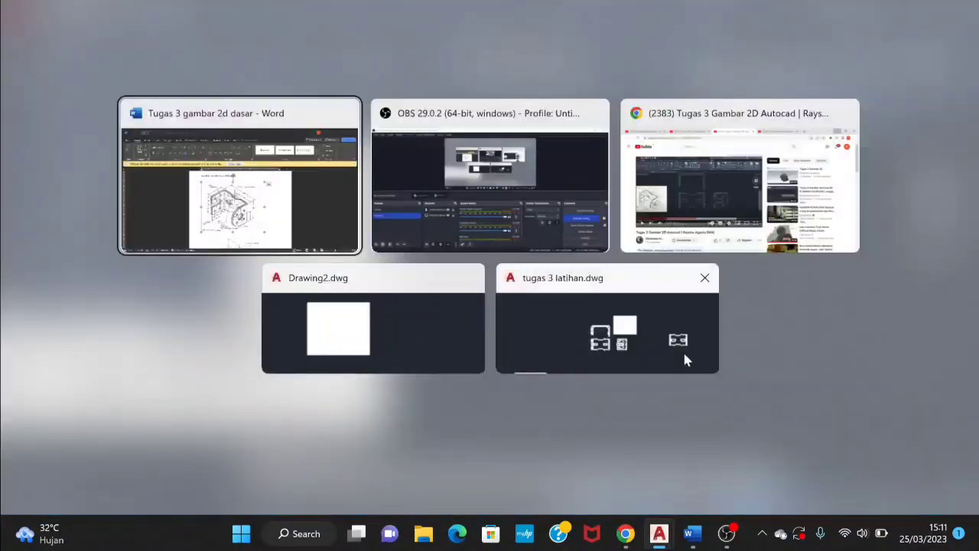
click(509, 212)
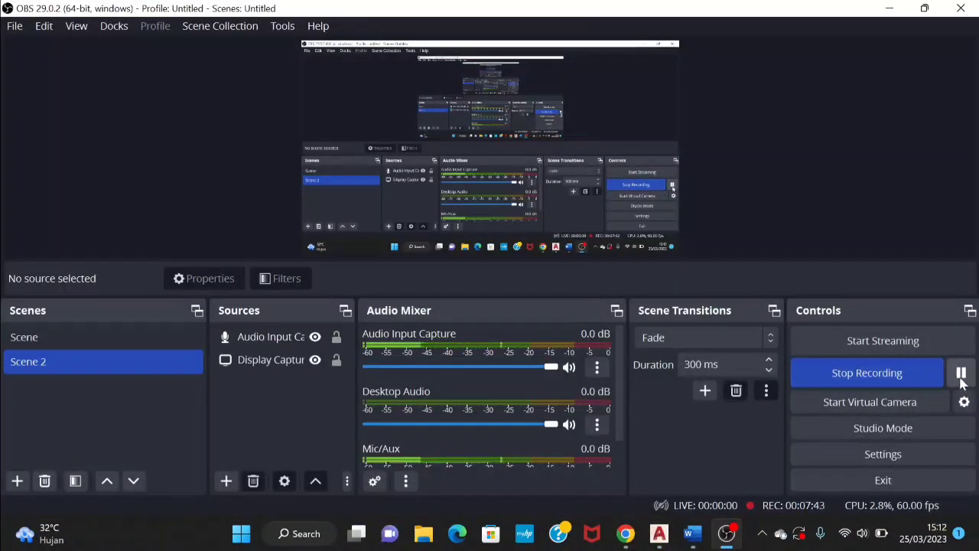
click(961, 372)
click(961, 373)
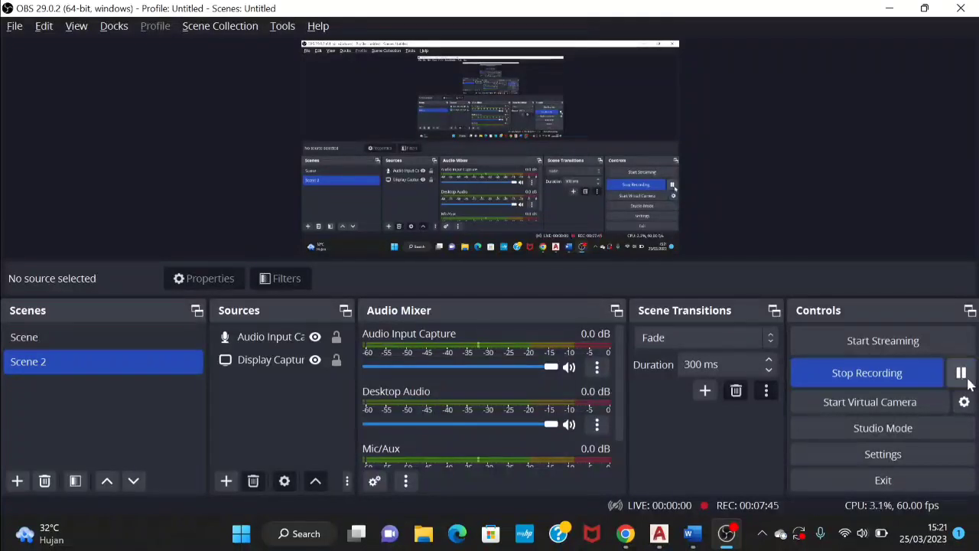
- Switch to AutoCAD and bring up the Drawing2 drawing
key(alt+Tab)
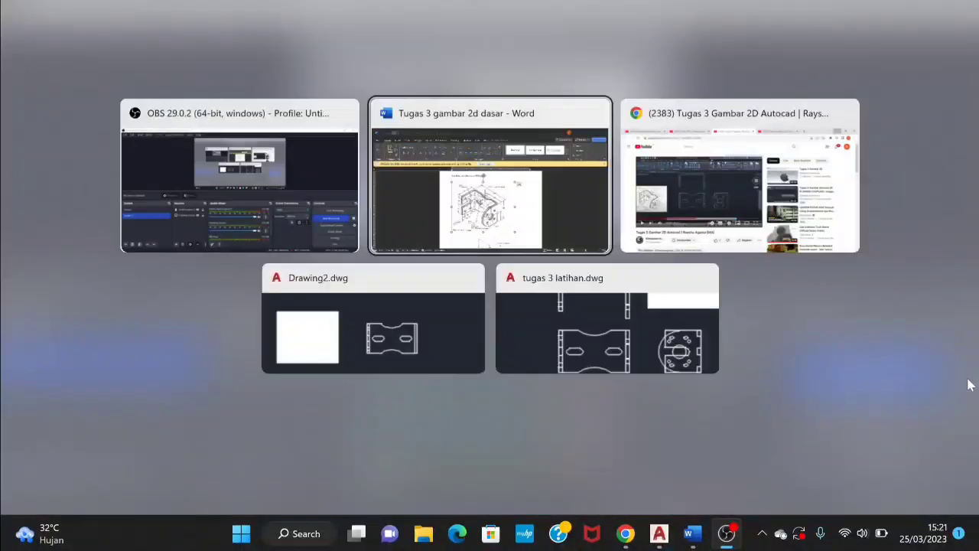
key(alt+Tab)
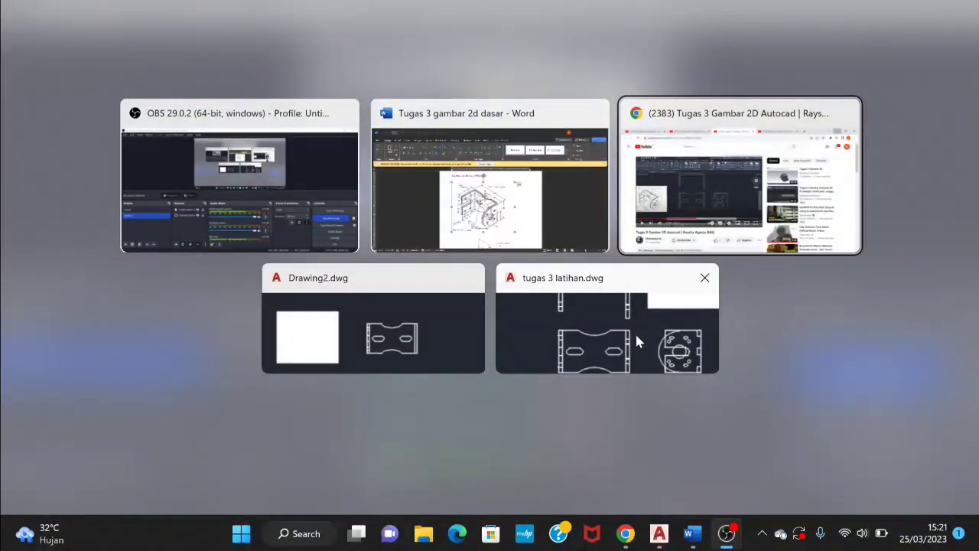
key(Tab)
click(635, 331)
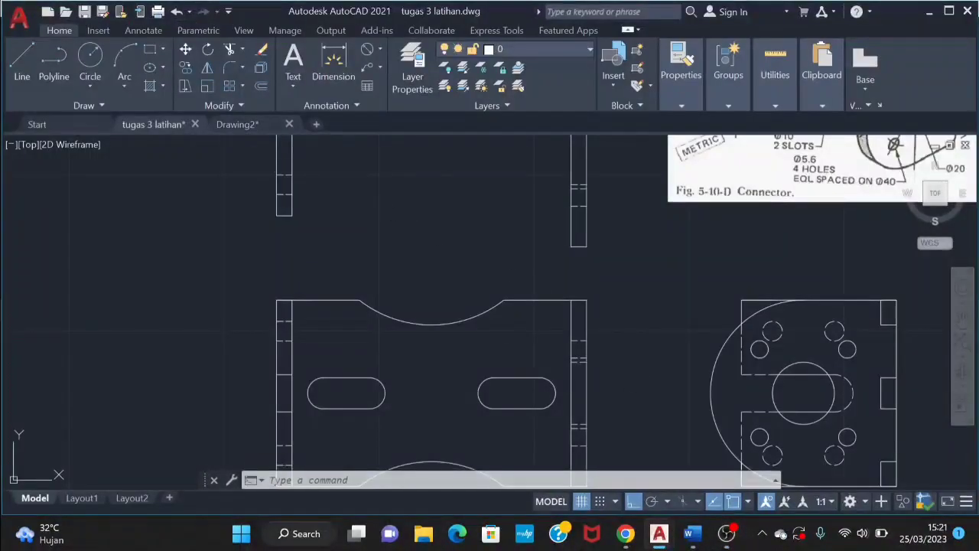
click(237, 127)
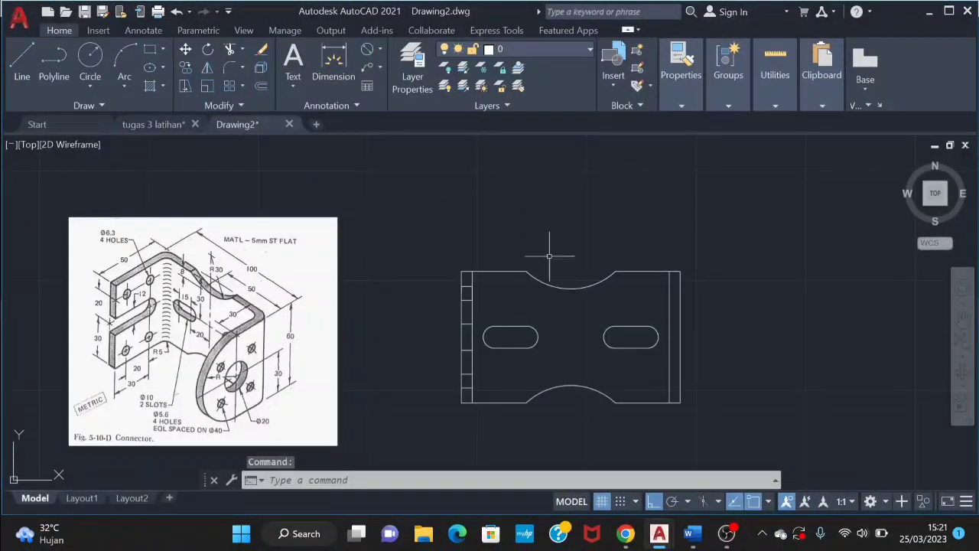
- Set the linetype of the four hole edge lines on the left flange to ACAD_ISO02W100
click(682, 102)
click(810, 160)
click(816, 167)
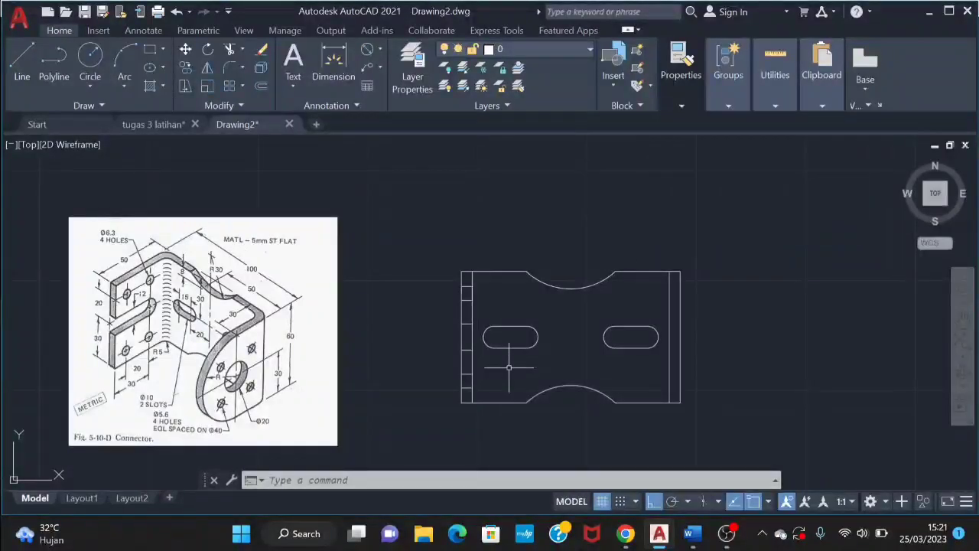
scroll(424, 355, up, 2)
scroll(192, 342, down, 2)
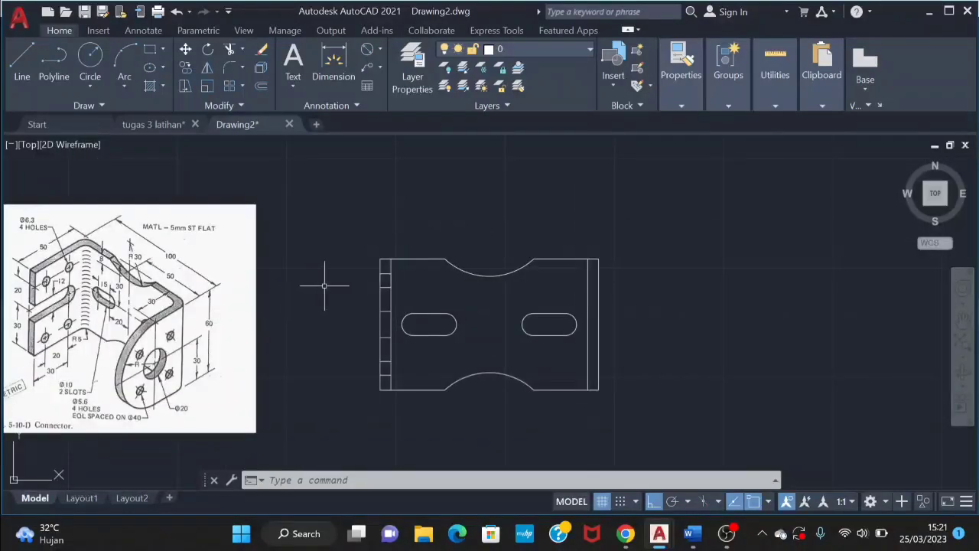
scroll(388, 299, up, 2)
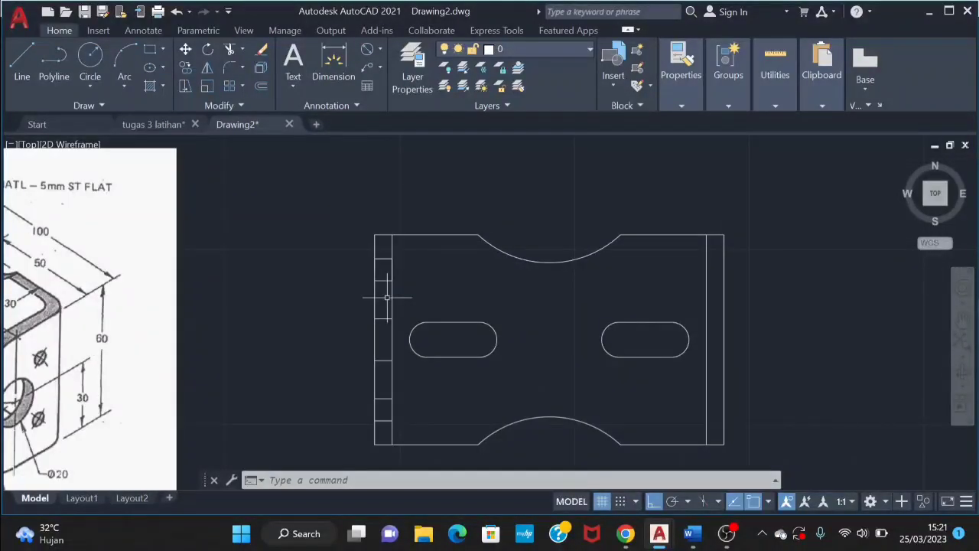
click(387, 298)
click(384, 247)
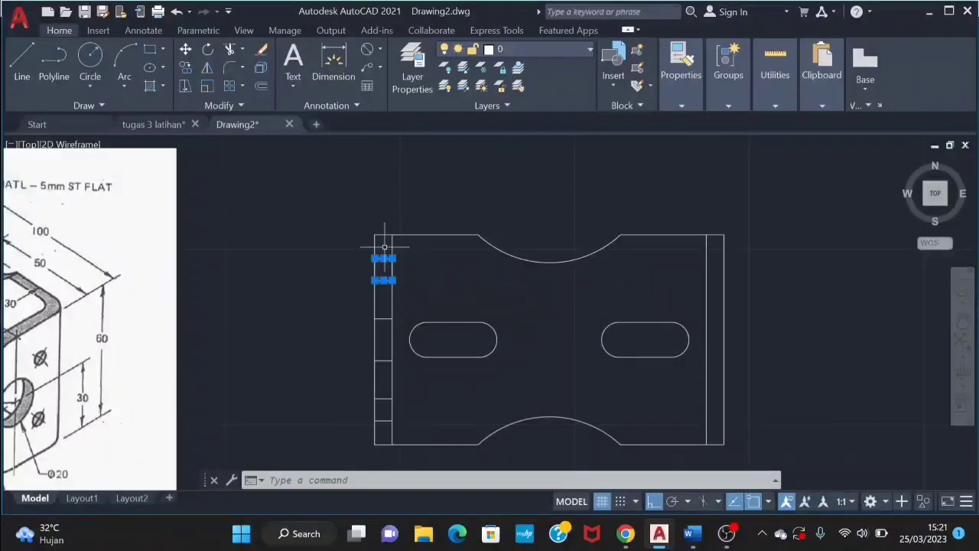
click(387, 431)
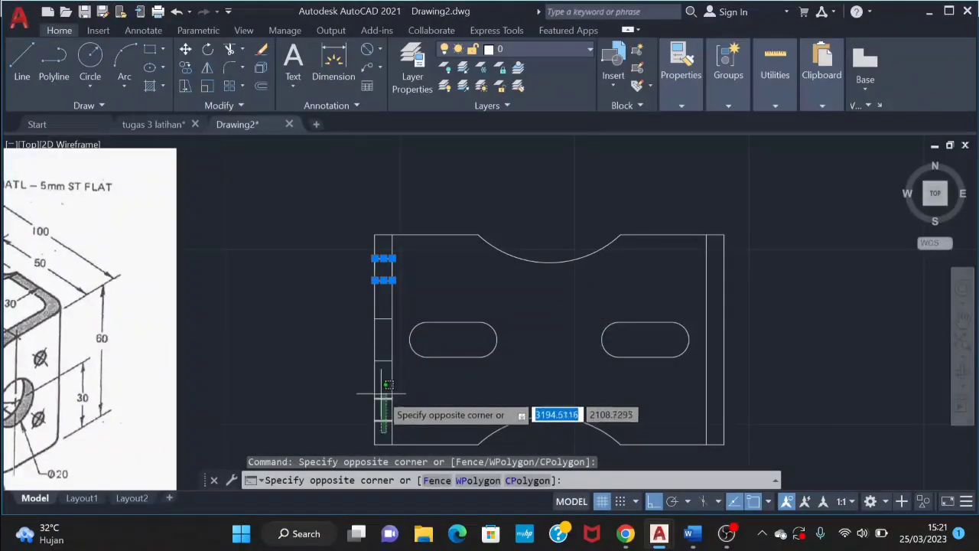
click(382, 393)
click(681, 106)
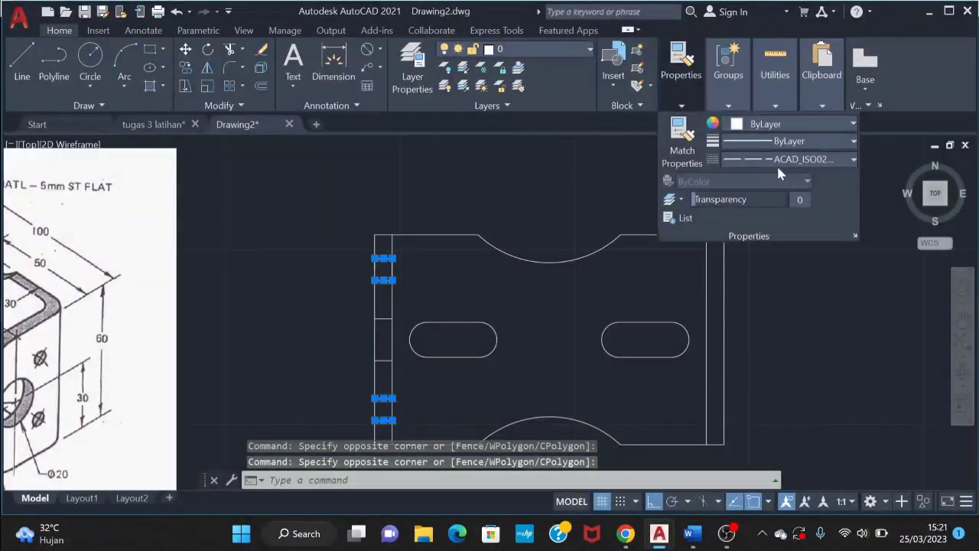
click(795, 159)
click(813, 218)
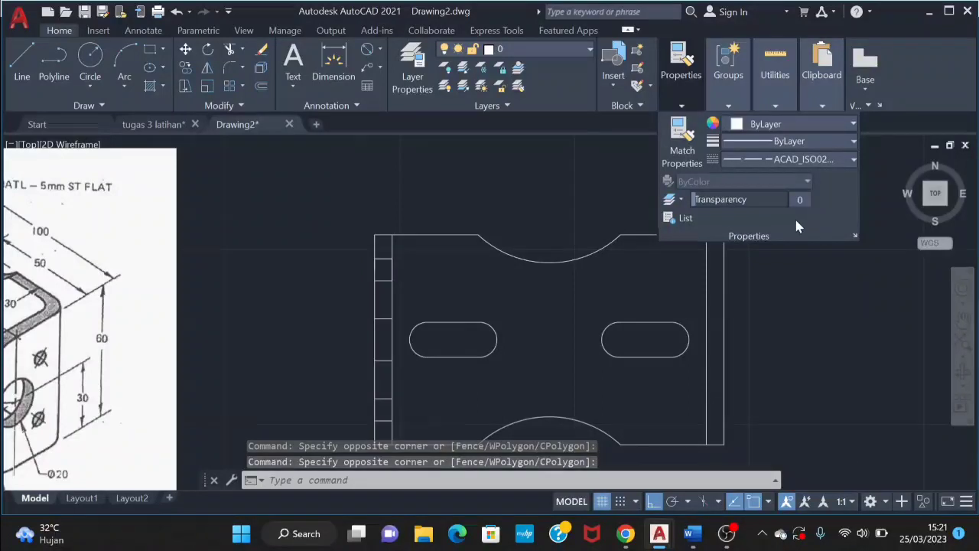
- Set the linetype scale of the four hole edge lines to 0.25 and clear the selection
text(mo)
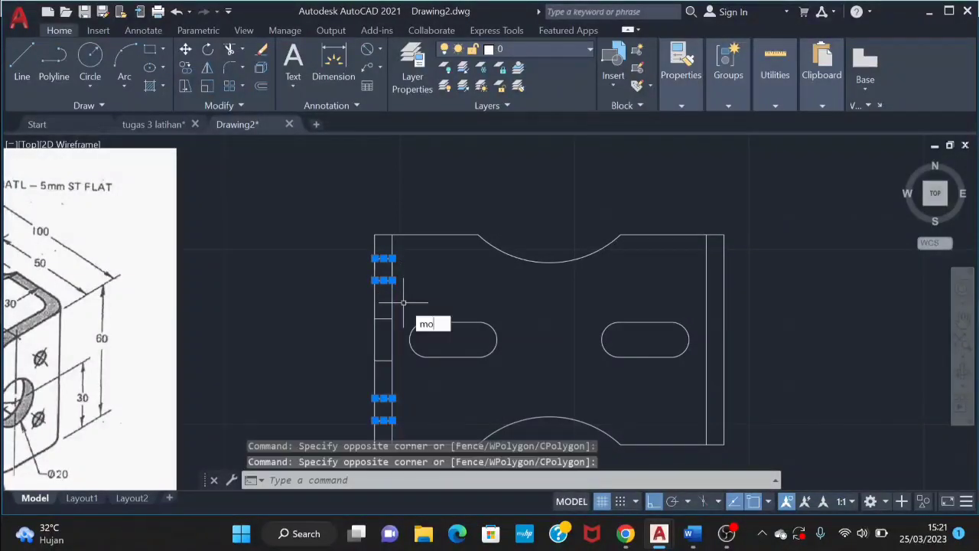
key(Return)
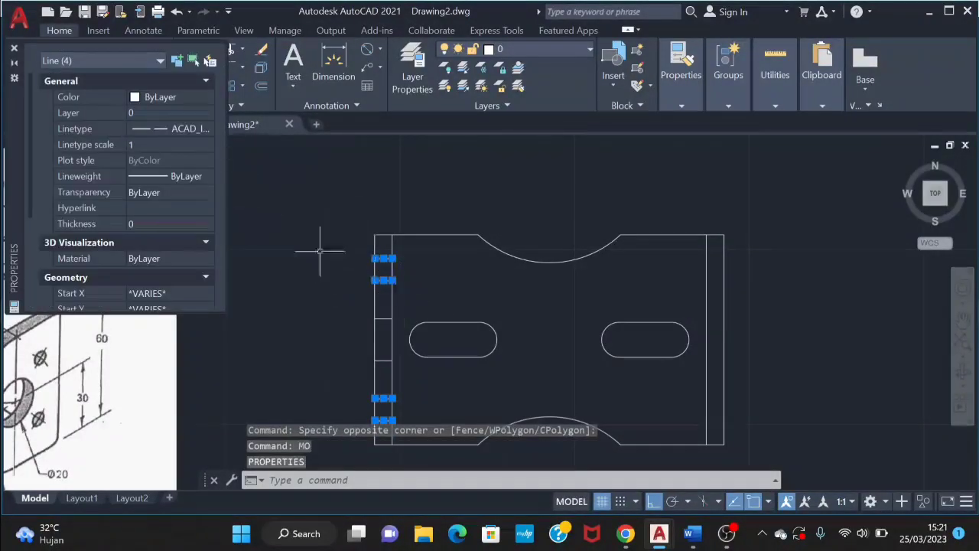
click(171, 143)
text(0)
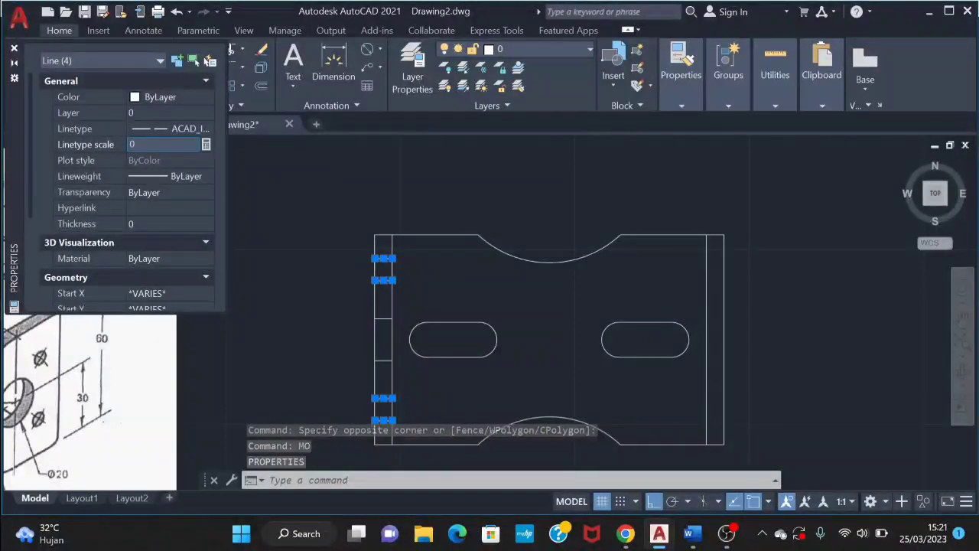
text(.25)
key(Return)
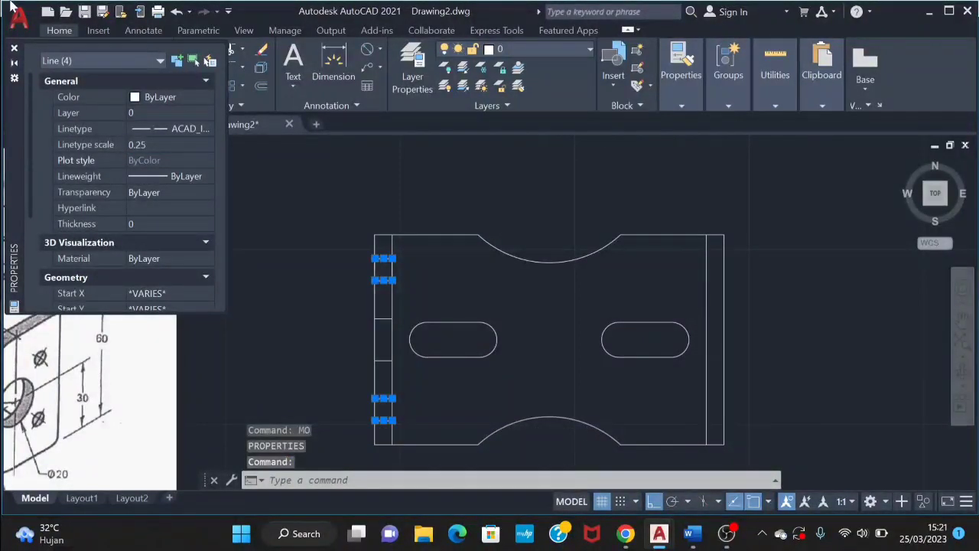
click(13, 48)
click(327, 320)
key(Escape)
key(Escape)
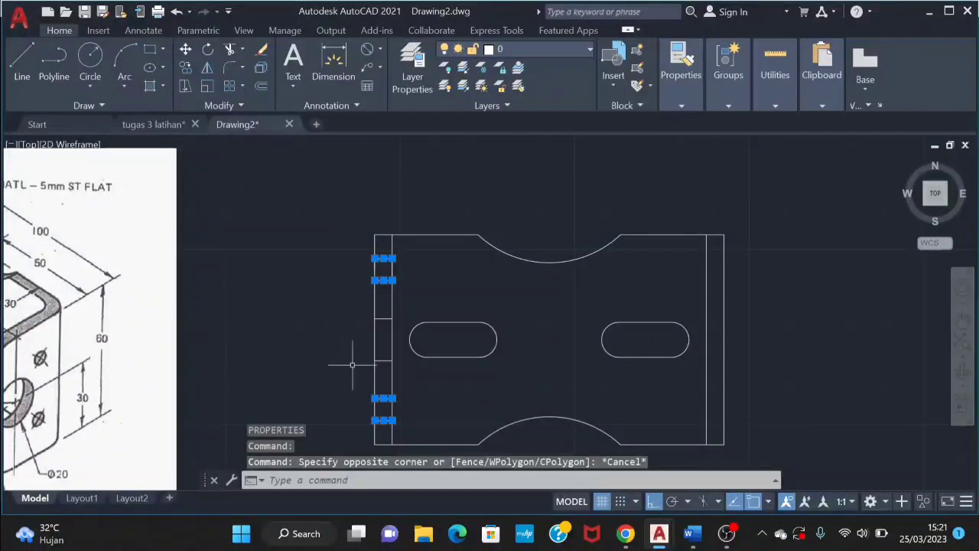
scroll(464, 400, down, 4)
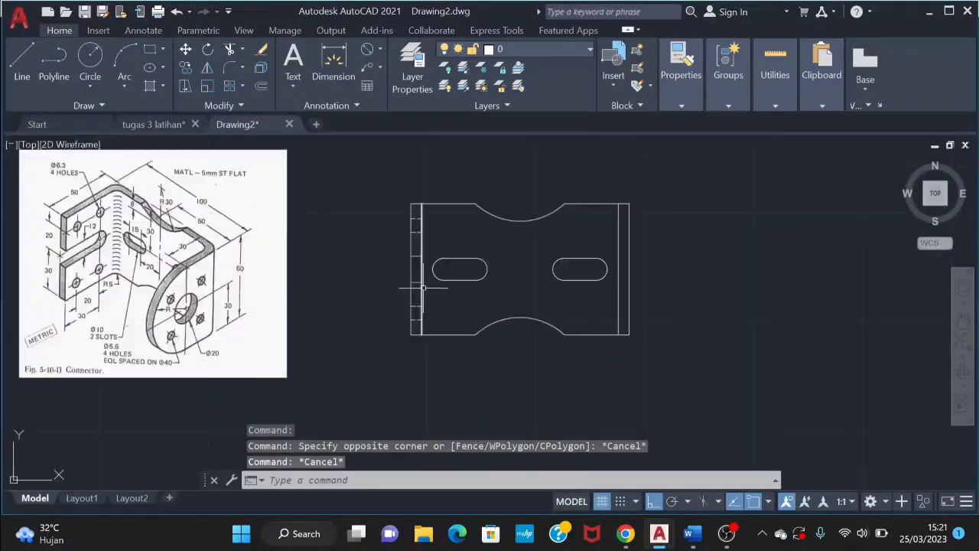
scroll(421, 348, up, 2)
scroll(505, 270, up, 2)
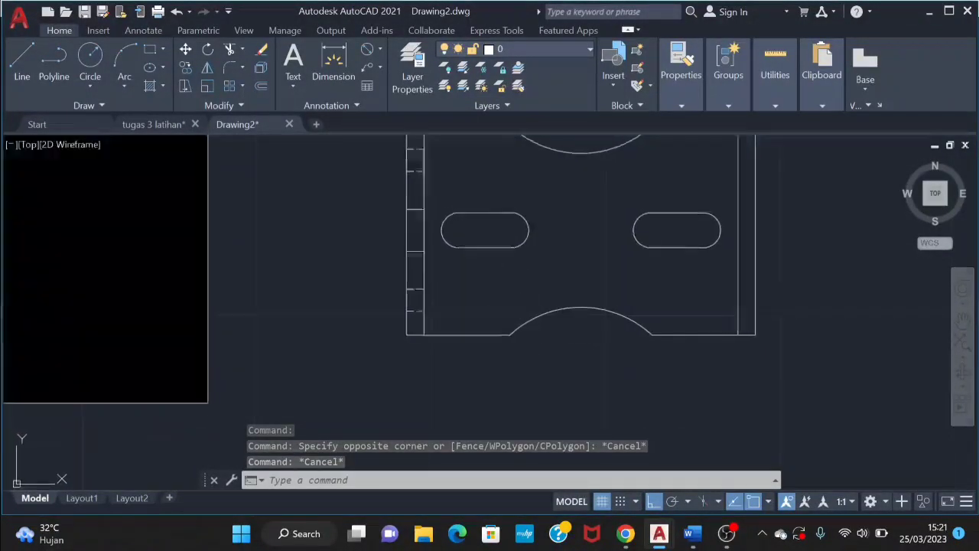
scroll(520, 309, down, 2)
middle_drag(681, 300, 604, 301)
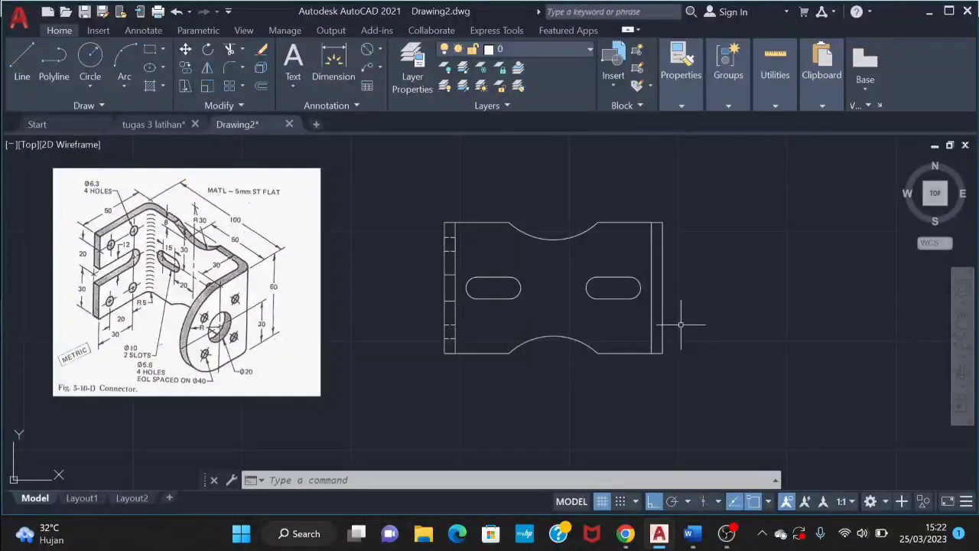
key(l)
key(Return)
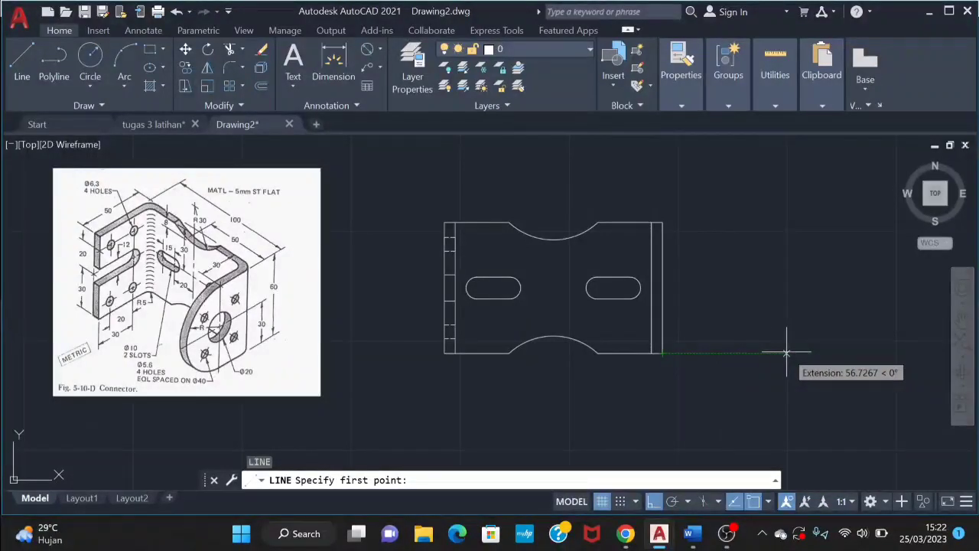
text(70)
key(Return)
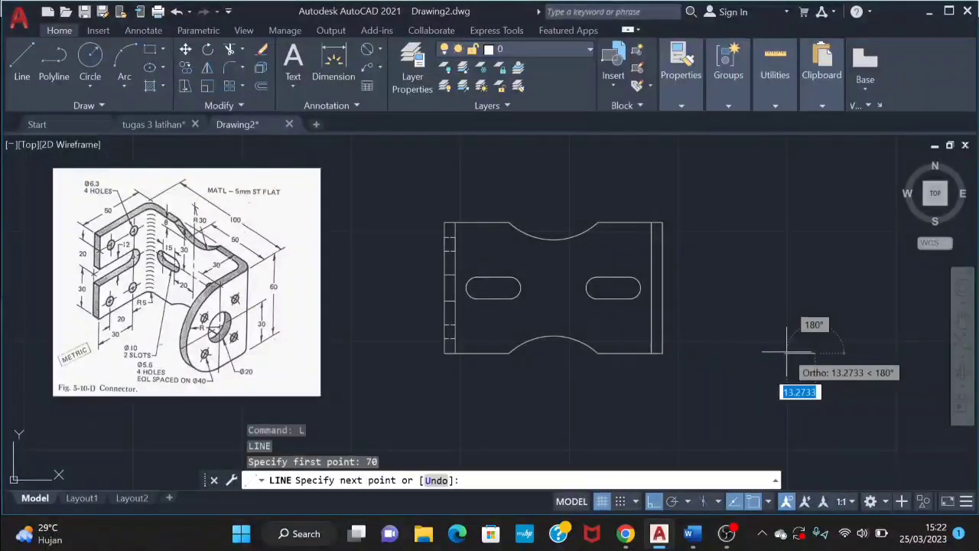
key(Escape)
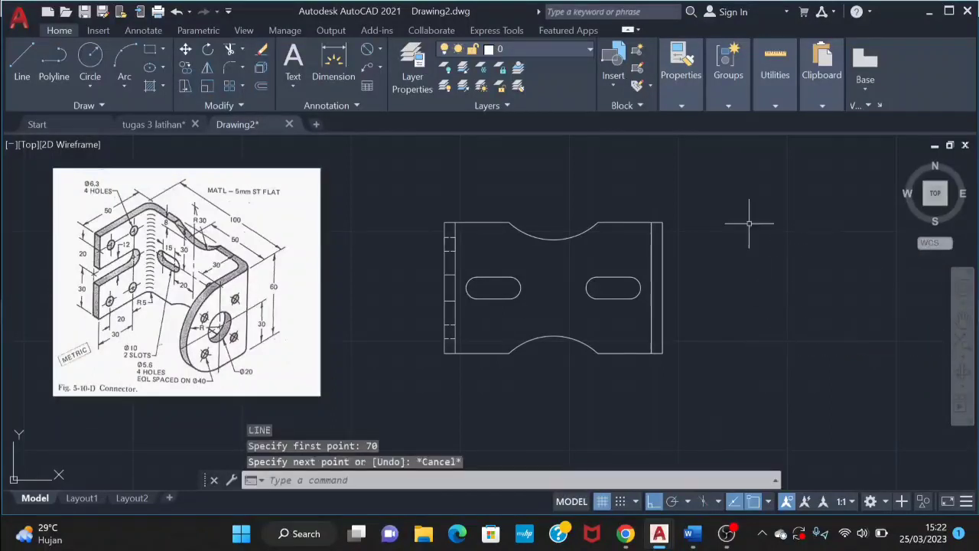
- Set the current linetype for new objects to ByLayer
click(680, 108)
click(806, 160)
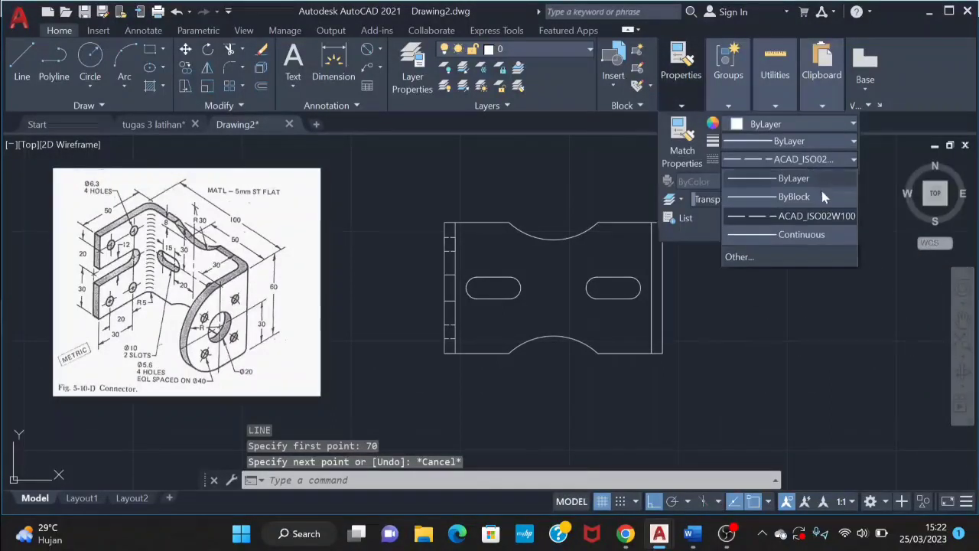
click(819, 178)
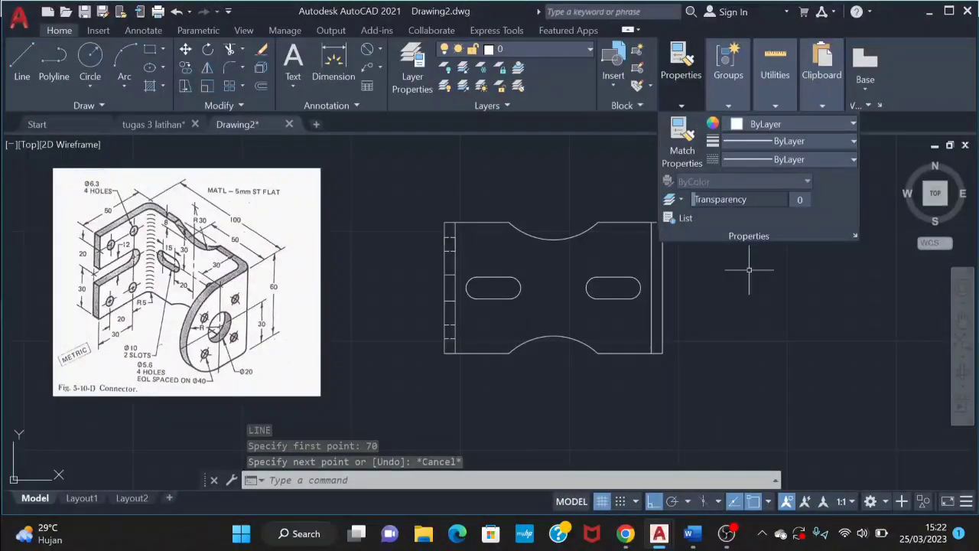
key(Escape)
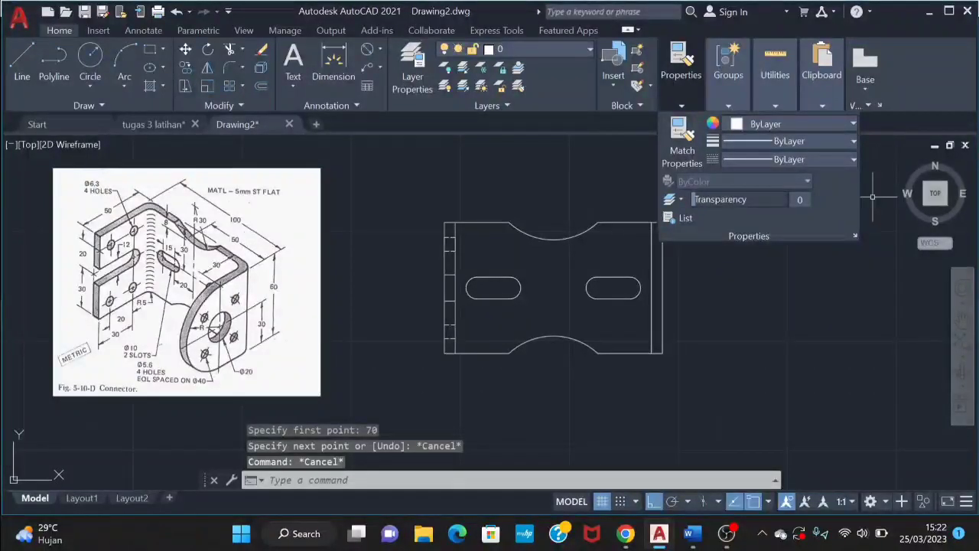
- Draw a closed 30 by 60 mm line outline for the side view, starting 70 mm right of the plate's lower-right corner and extending left and up
text(l)
key(Return)
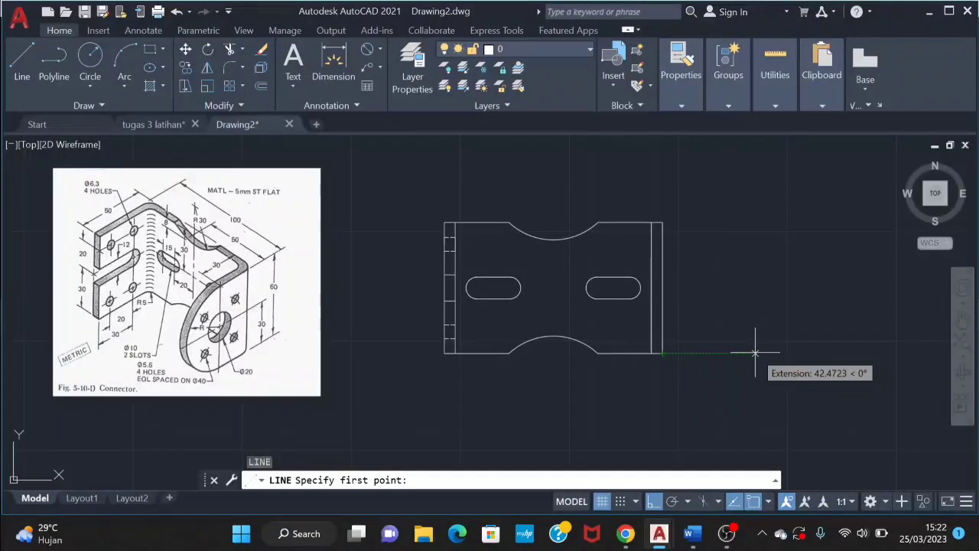
text(6)
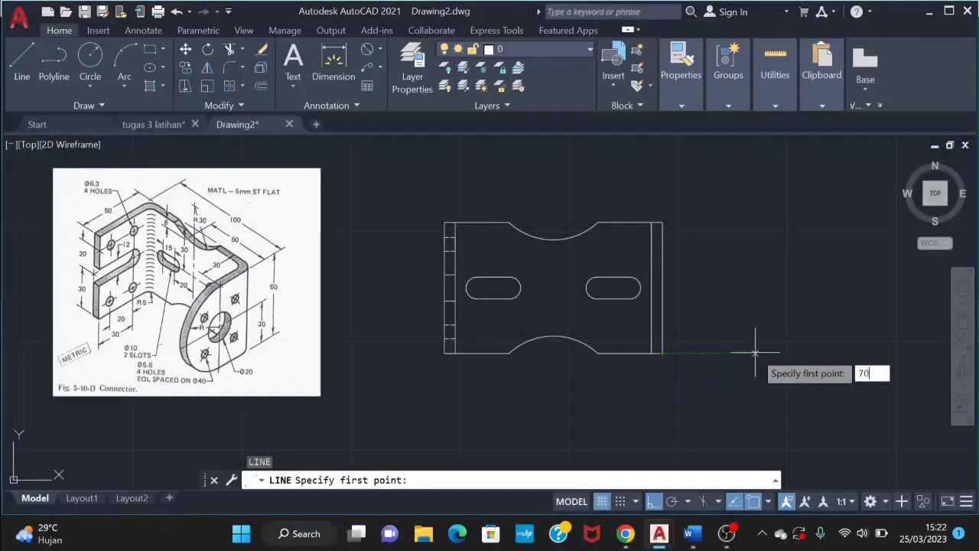
key(Return)
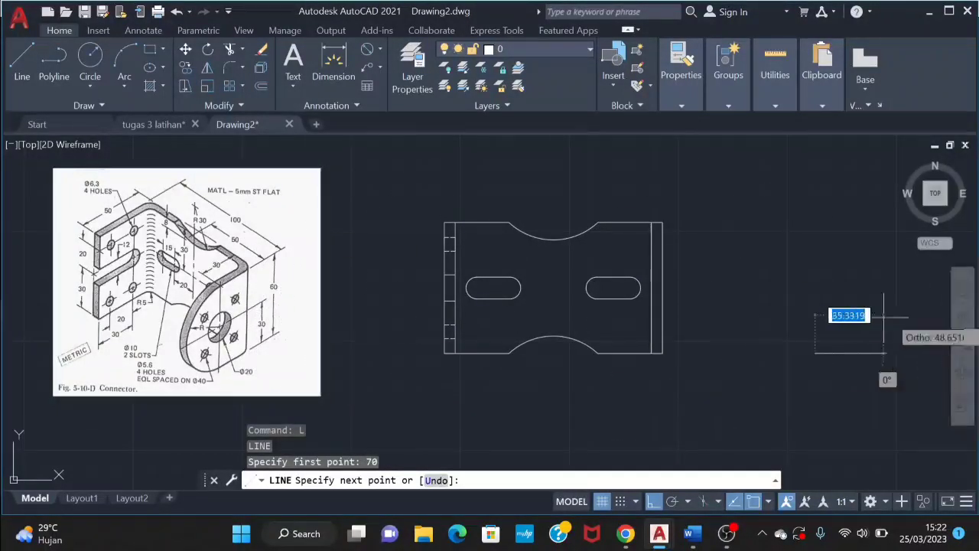
text(30)
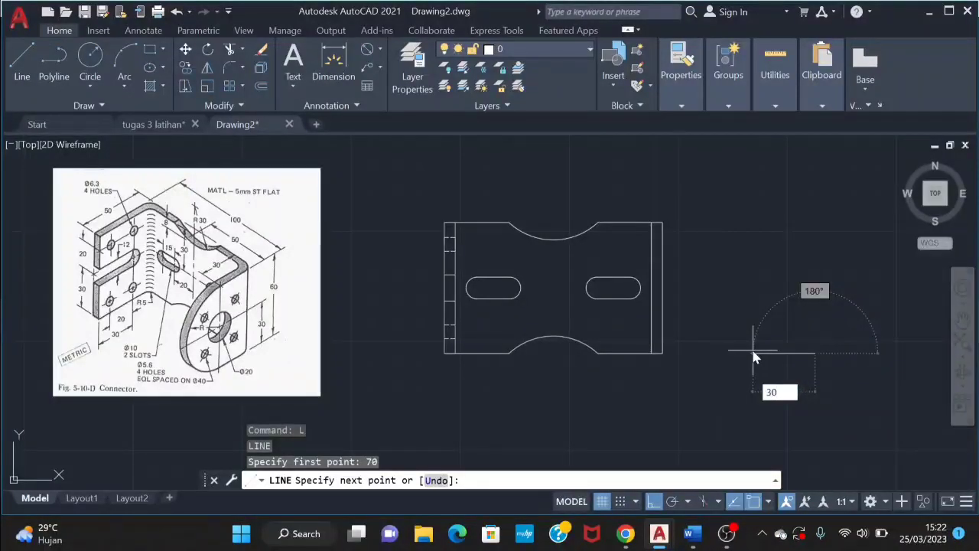
key(Return)
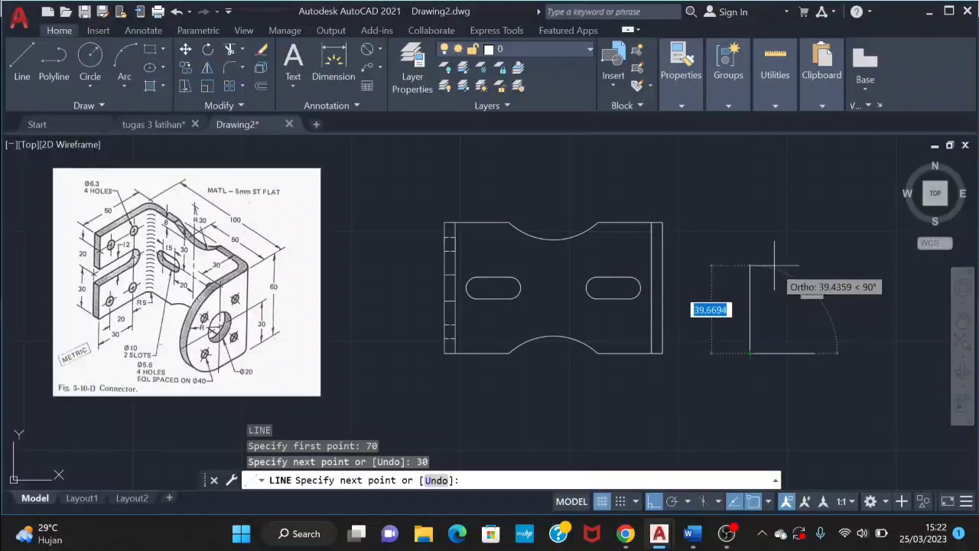
text(60)
key(Return)
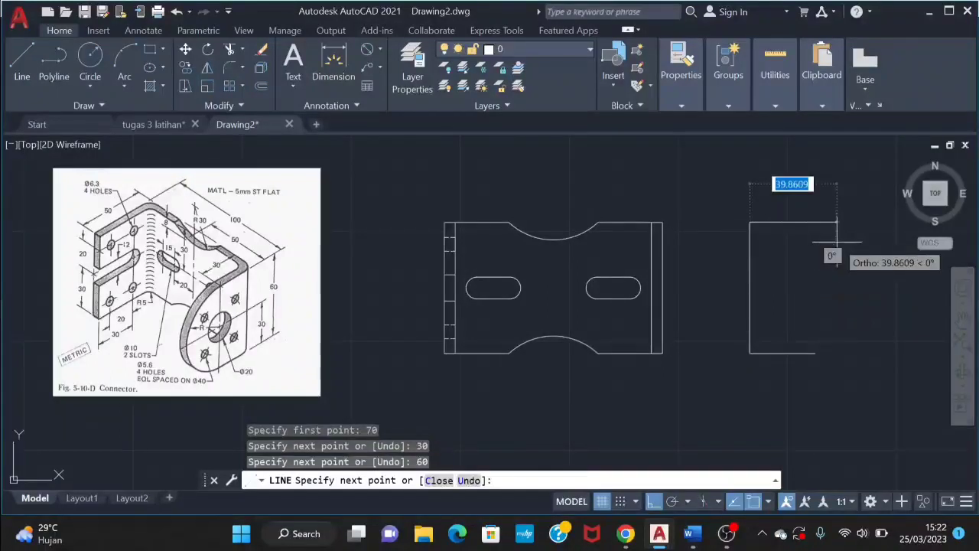
text(30)
key(Return)
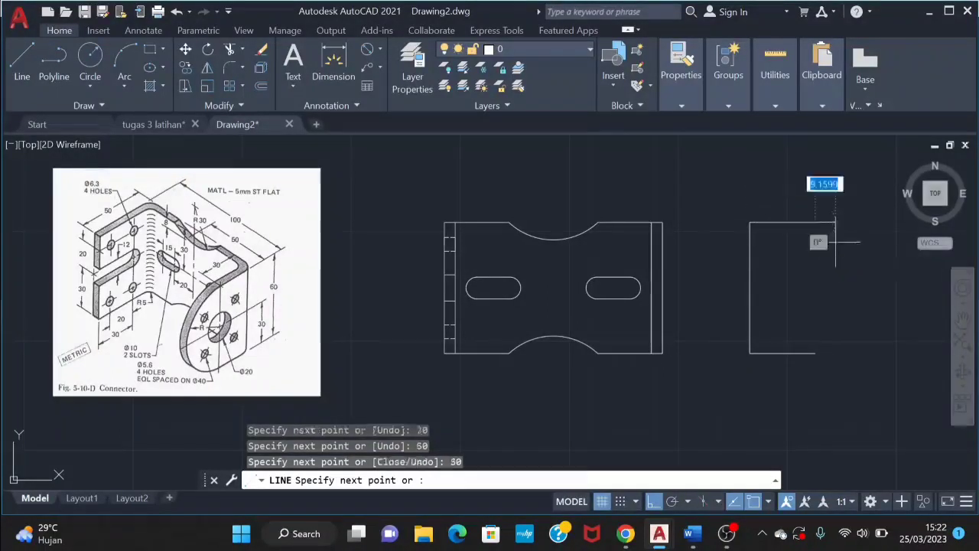
key(Escape)
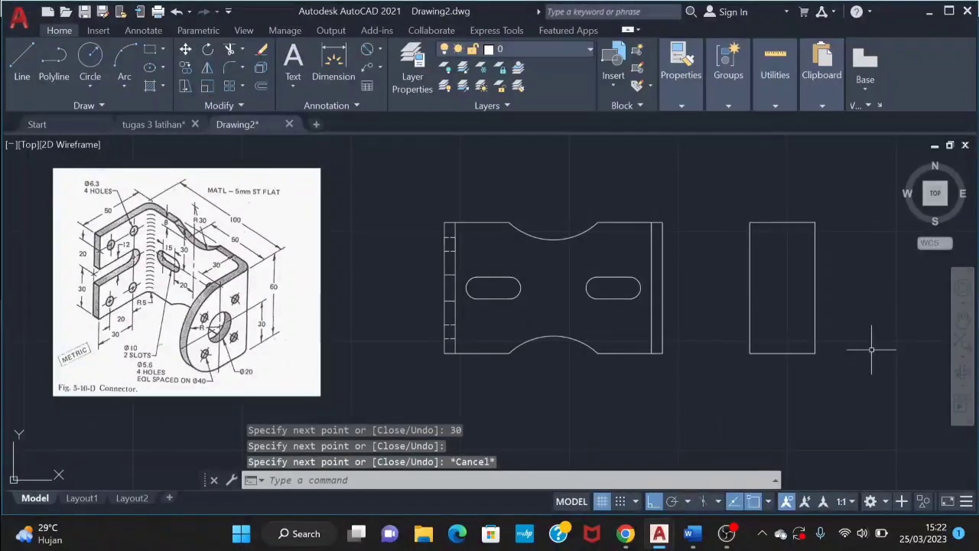
- Draw a 30 mm radius circle centred on the midpoint of the side view outline's left edge, reaching its lower-left corner
text(c)
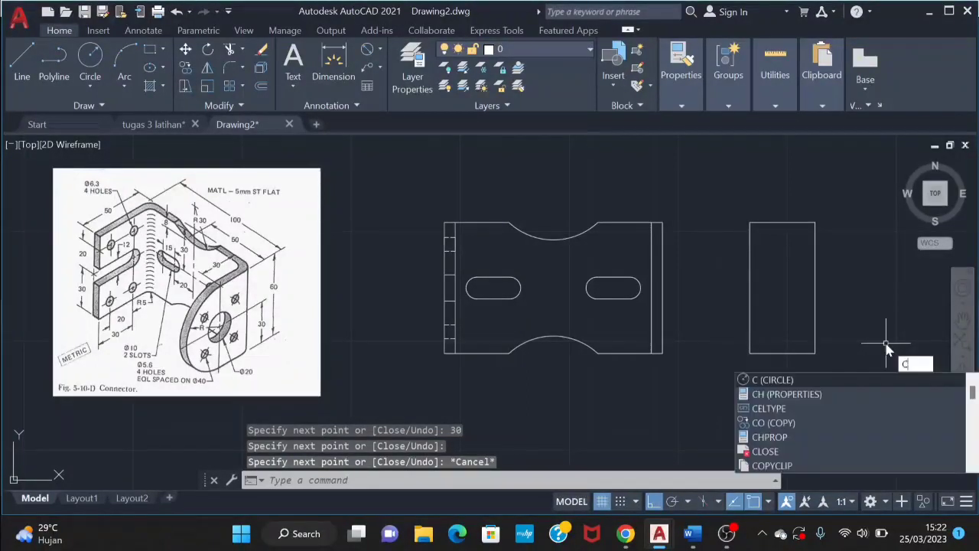
key(Return)
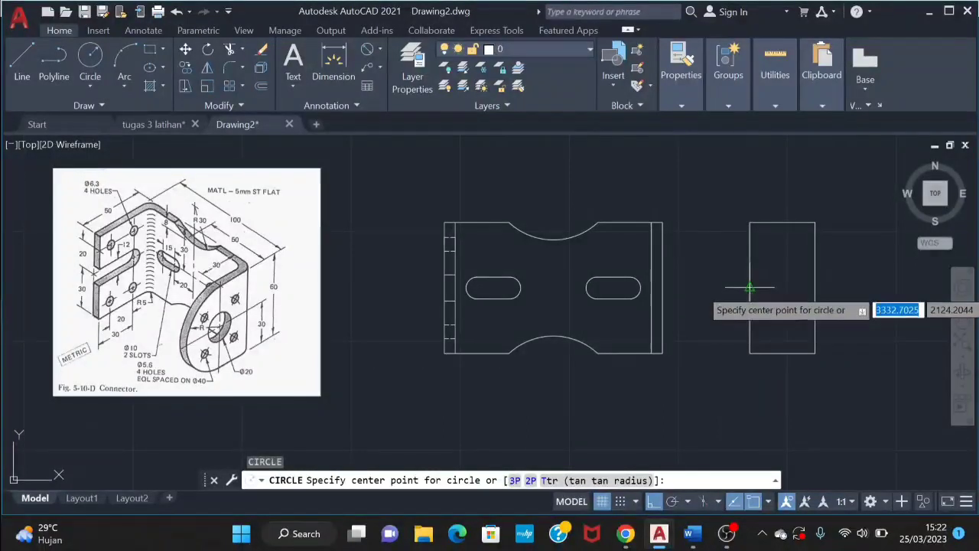
click(749, 287)
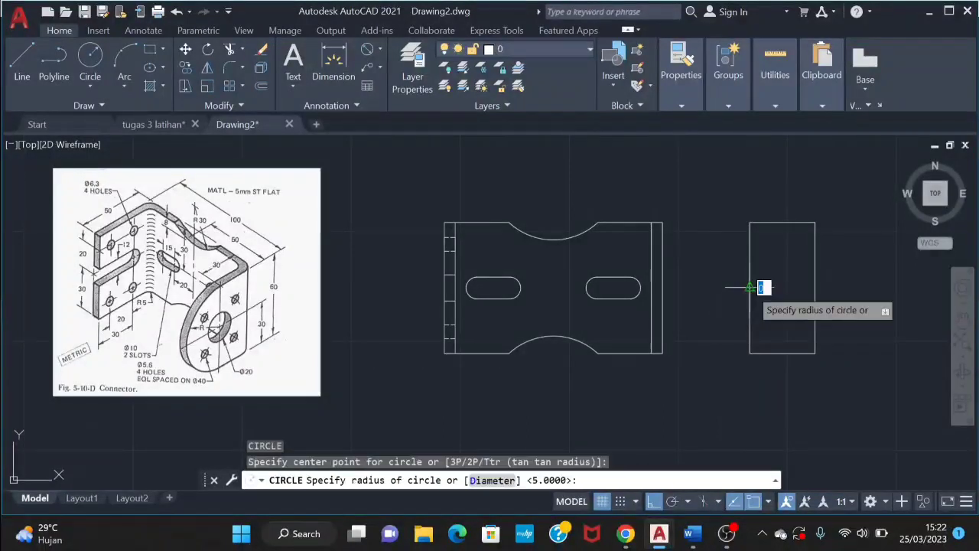
click(750, 353)
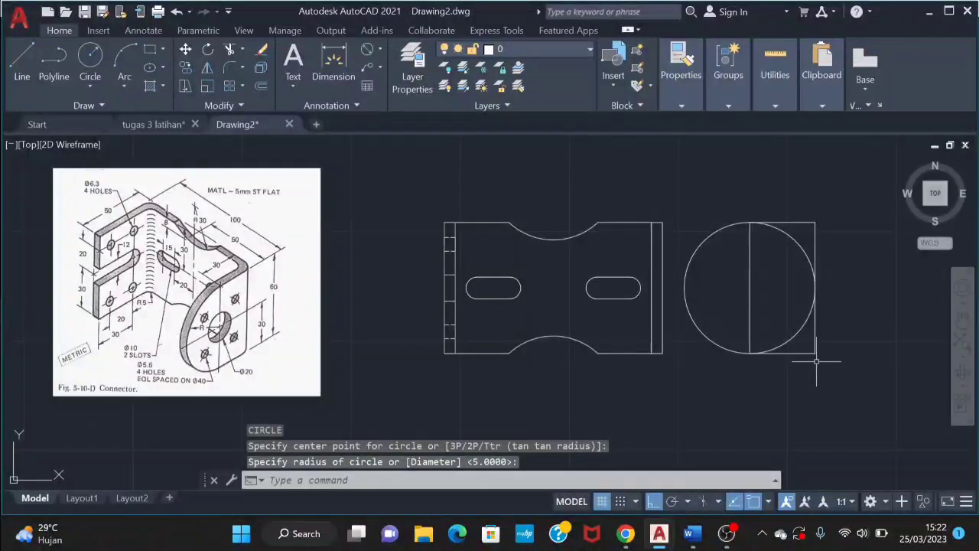
key(Escape)
- Trim the outline's left vertical edge and the right half of the circle so the side view has a rounded left end
text(tr)
key(Return)
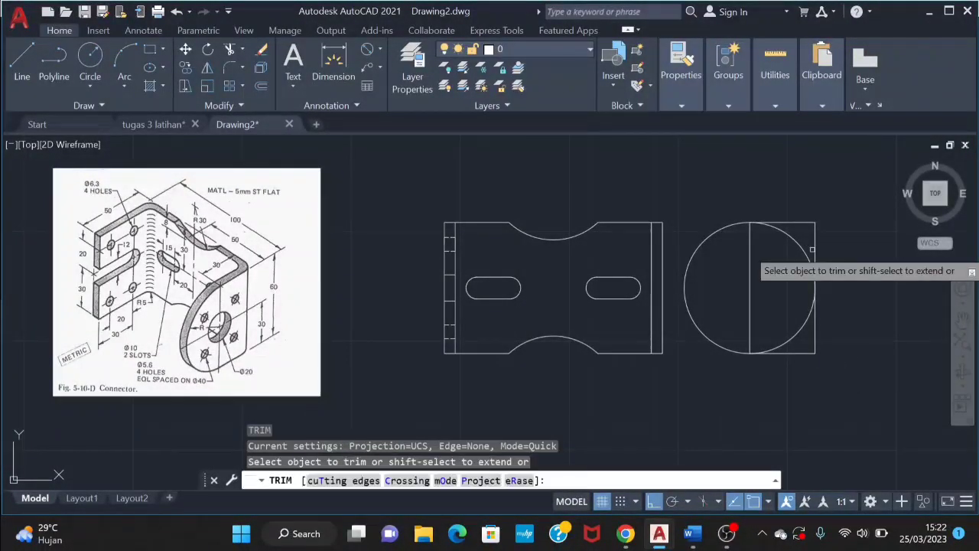
click(800, 234)
key(Return)
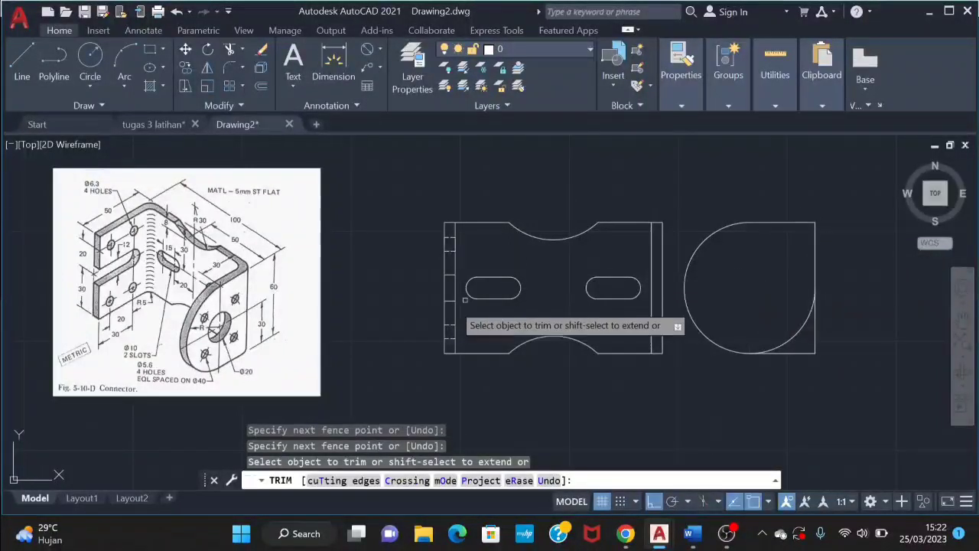
click(806, 354)
key(Return)
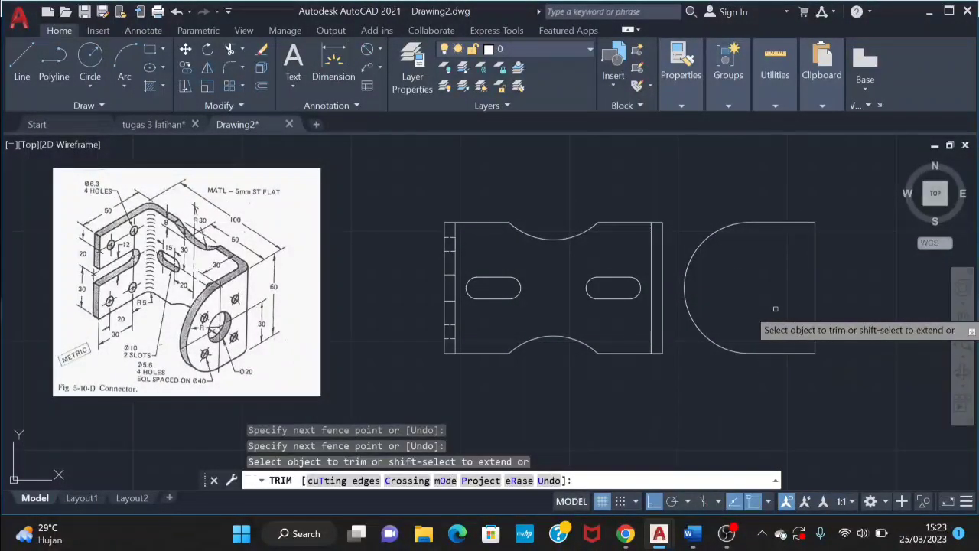
key(Escape)
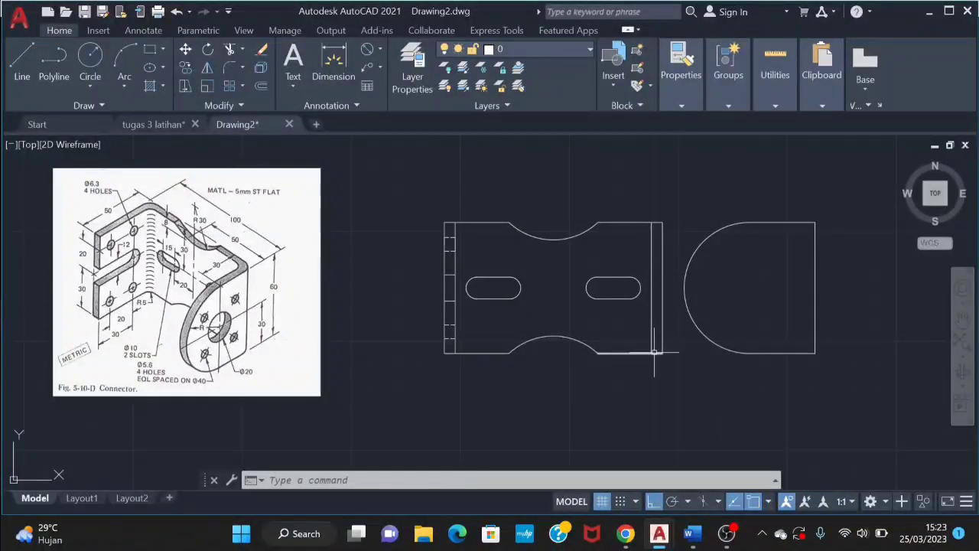
text(tr)
key(Return)
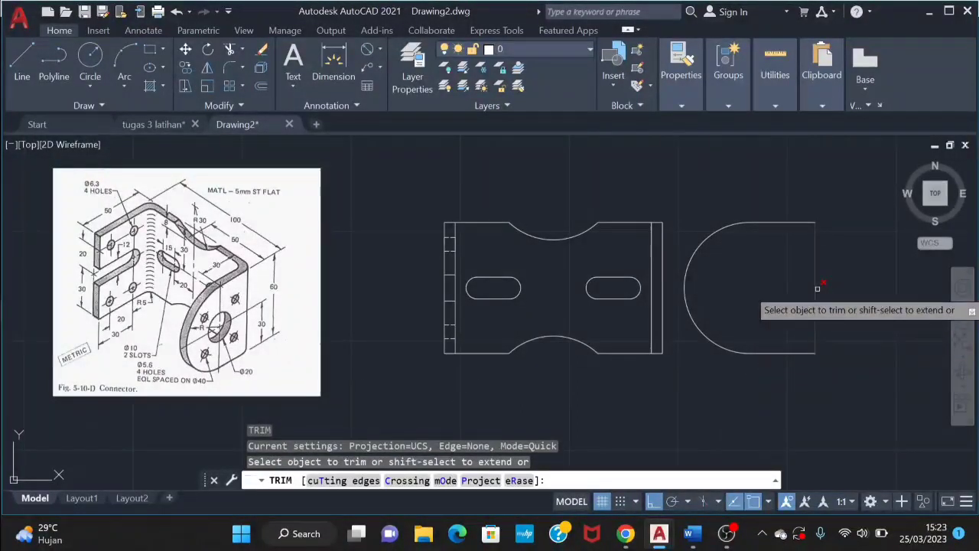
key(Escape)
- Draw a 20 mm diameter circle at the centre of the side view's rounded end
key(Return)
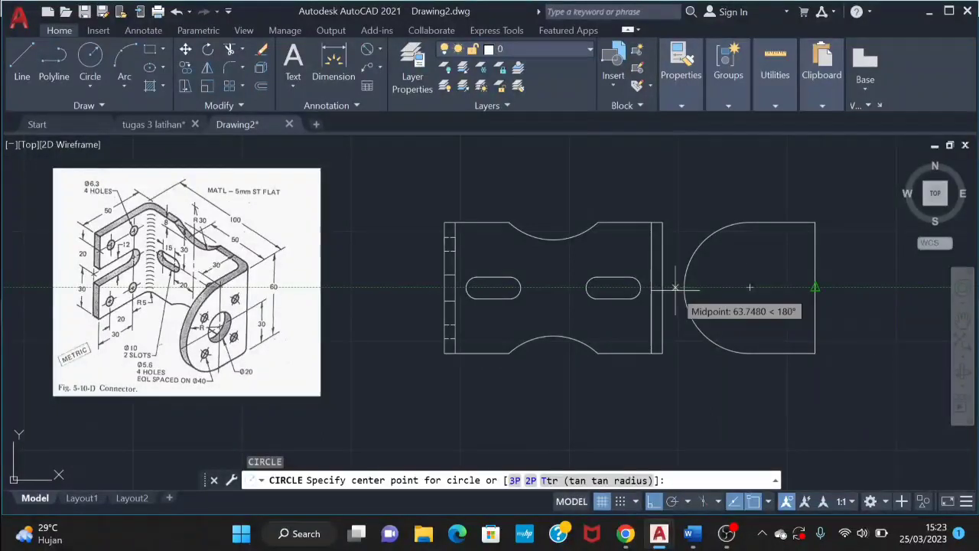
click(749, 288)
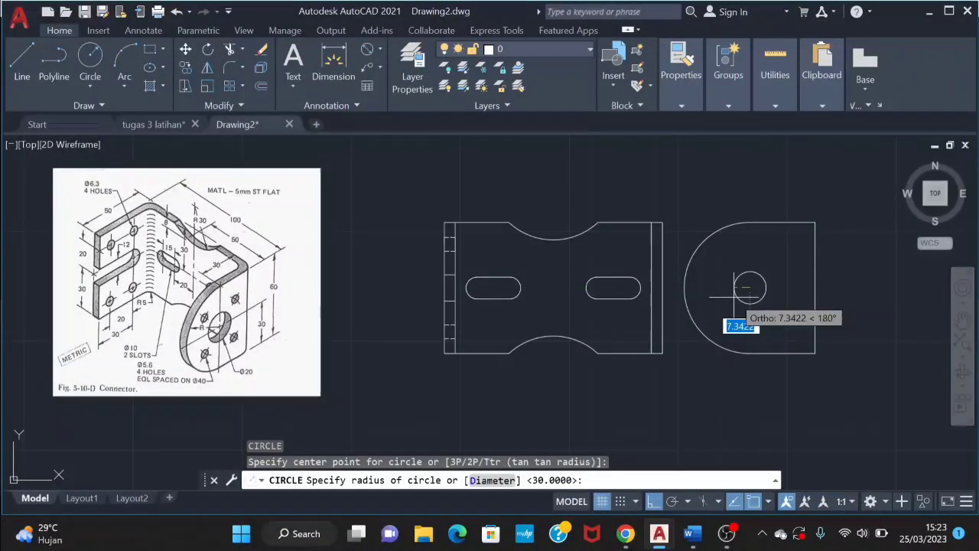
text(d)
key(Return)
text(20)
key(Return)
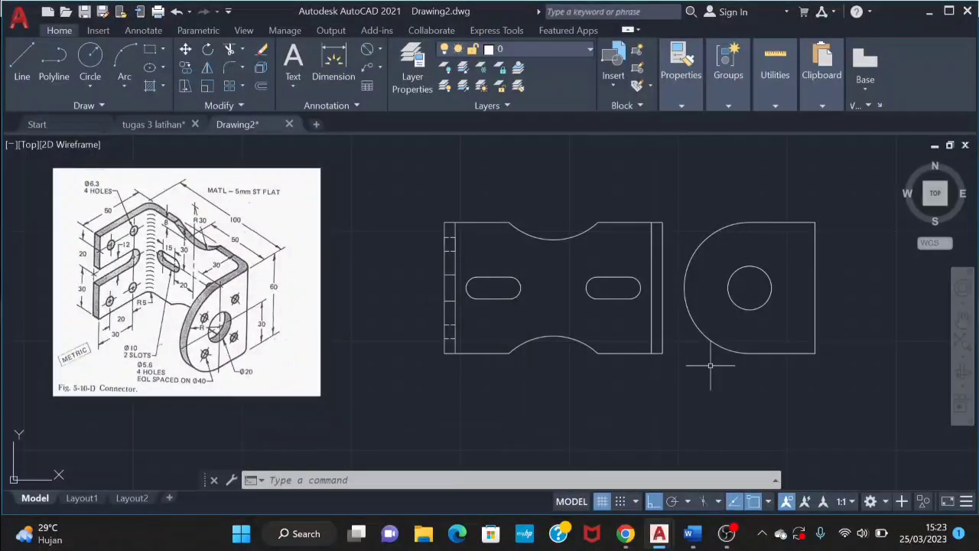
- Try a circle of radius 40 concentric with the side view's centre hole and undo it
key(Return)
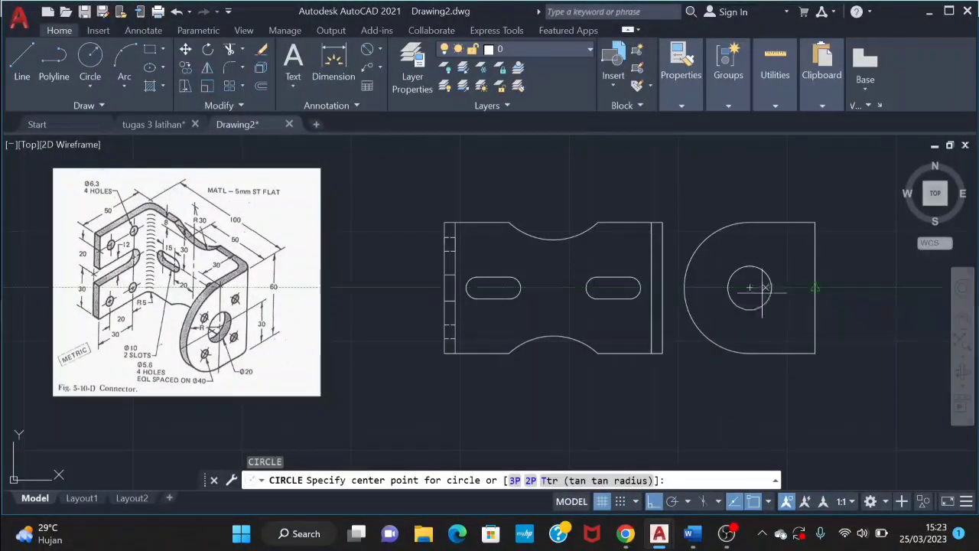
click(749, 288)
text(40)
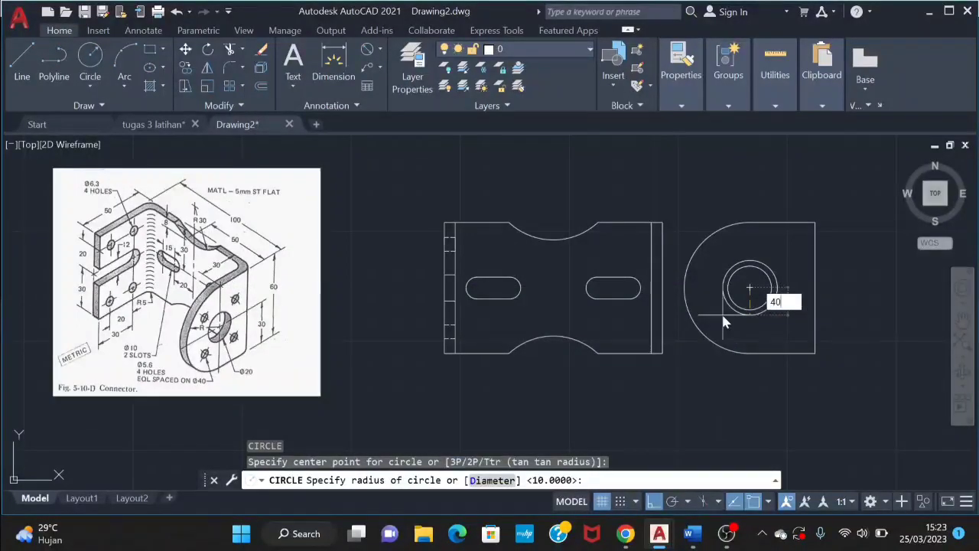
key(Return)
key(ctrl+z)
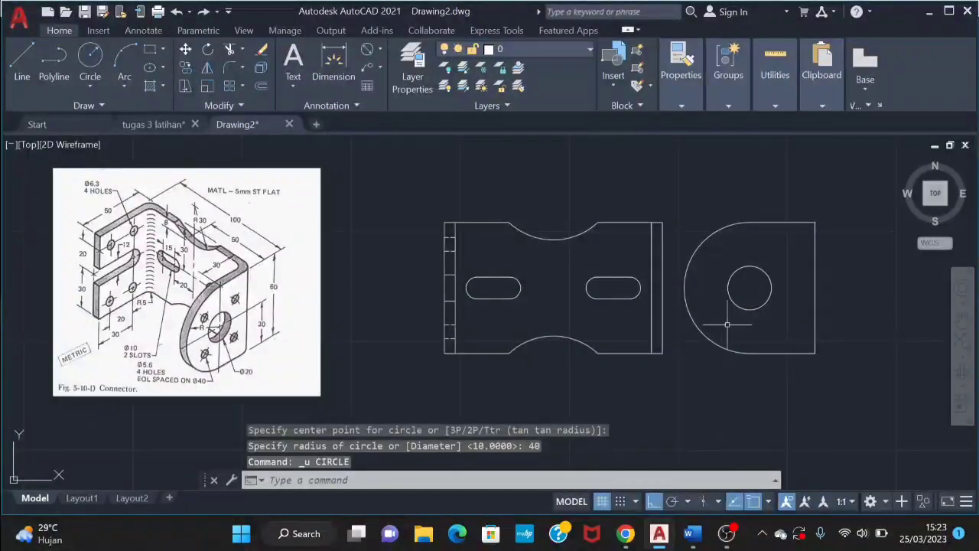
- Undo the 20 mm centre hole and the last trim command, and redo them to restore the hole
text(u)
key(Return)
key(ctrl+z)
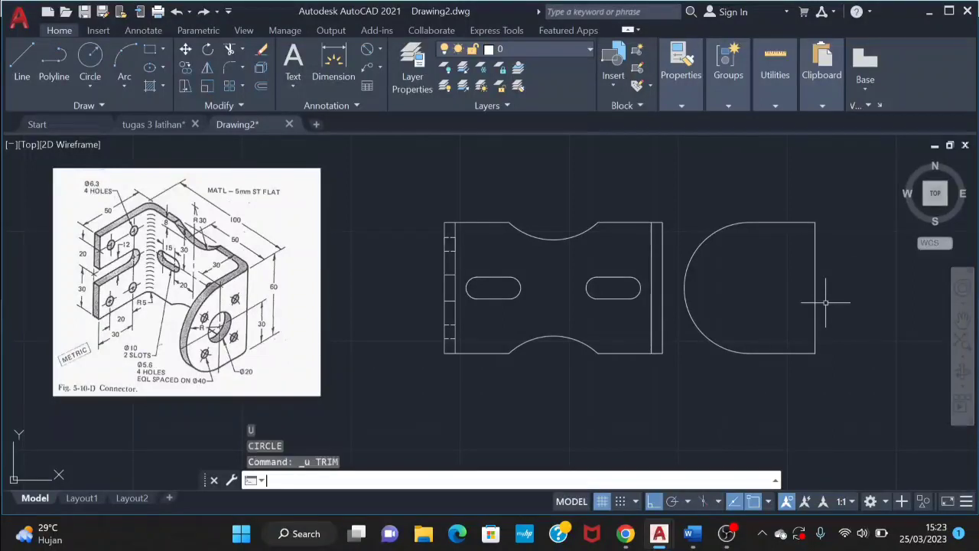
key(ctrl+y)
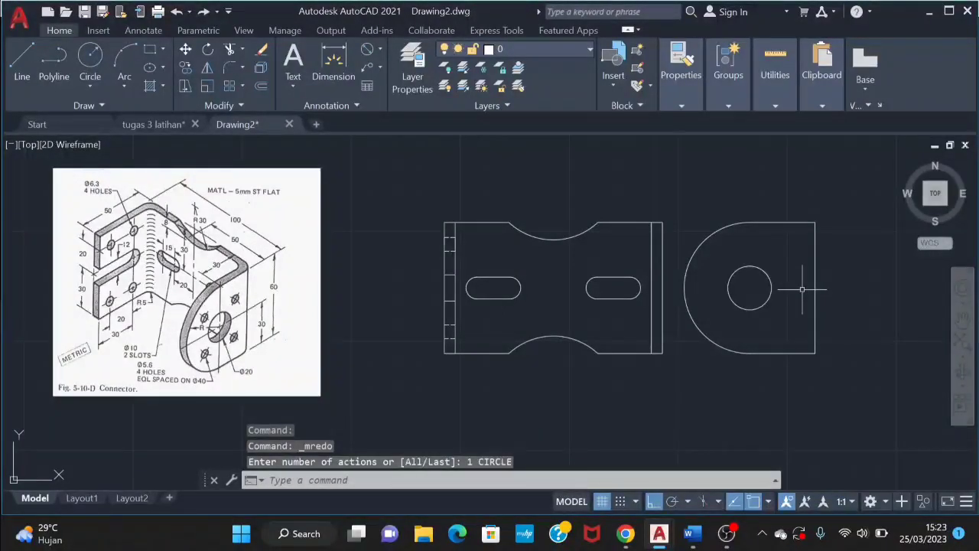
- Draw a 40 mm diameter circle concentric with the side view's 20 mm hole as the bolt circle
text(c)
key(Return)
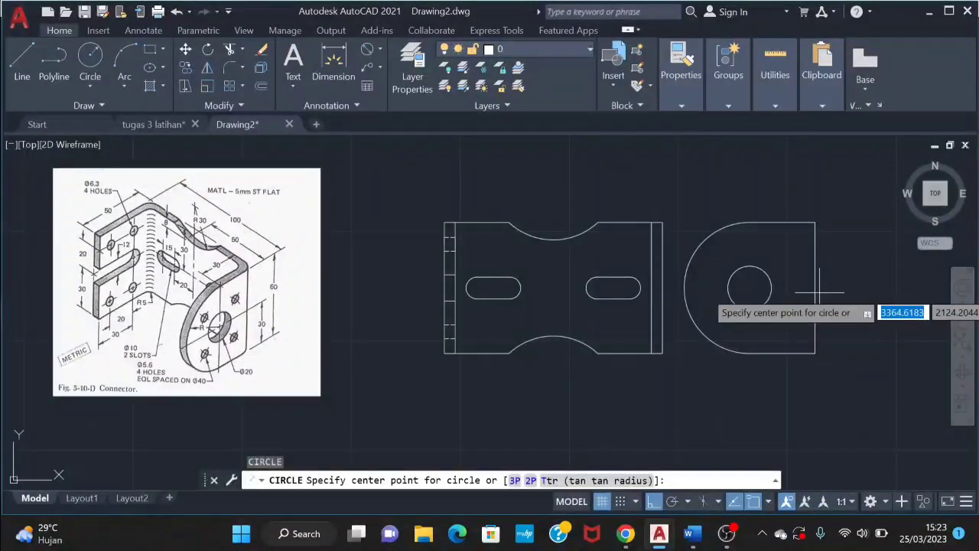
click(749, 288)
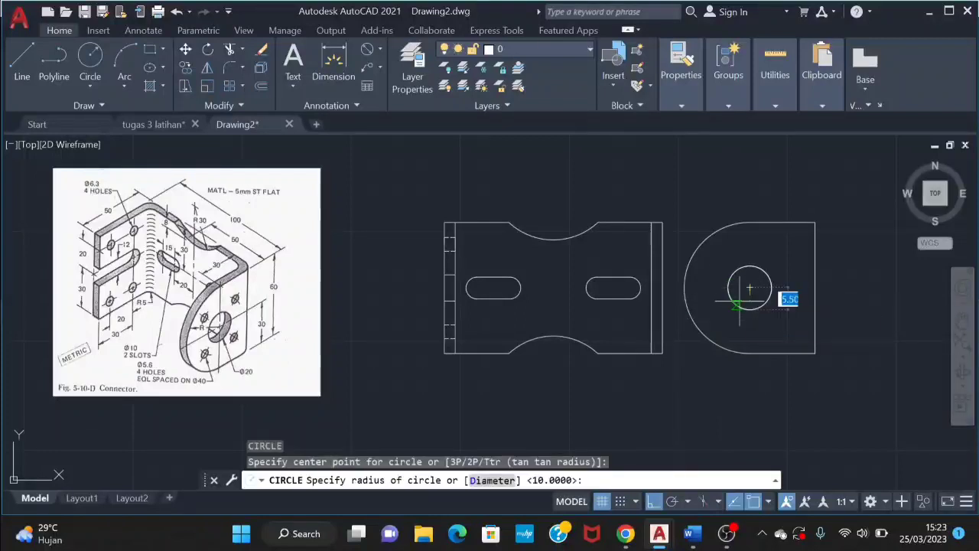
text(d)
key(Return)
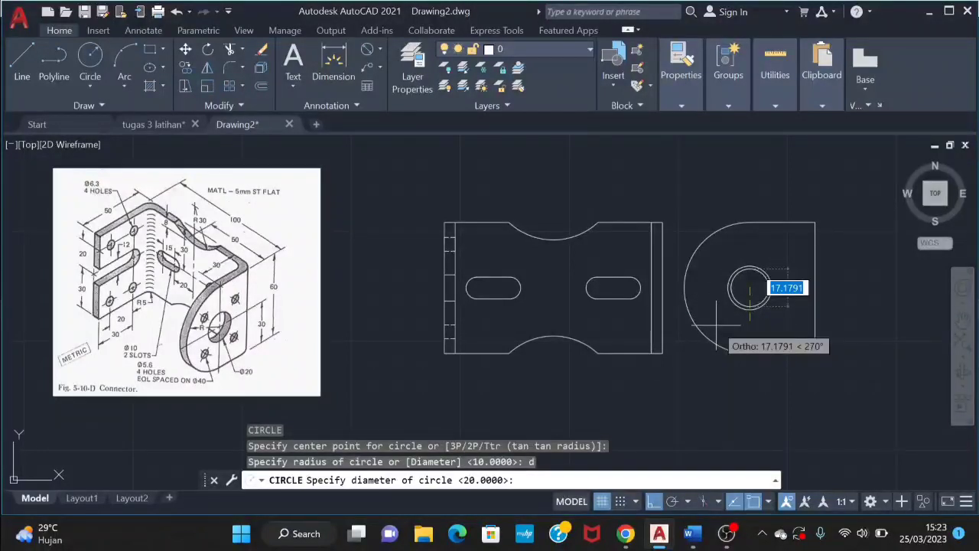
text(40)
key(Return)
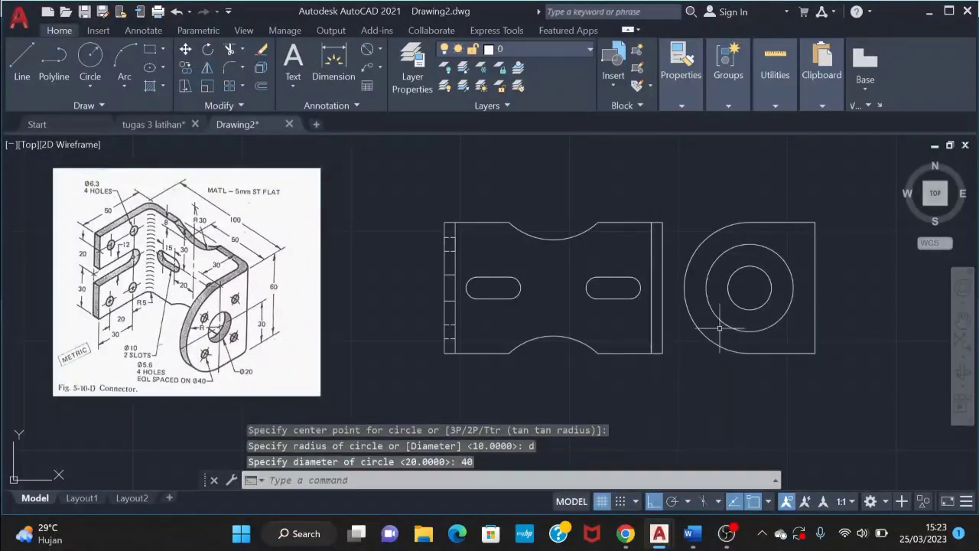
key(Escape)
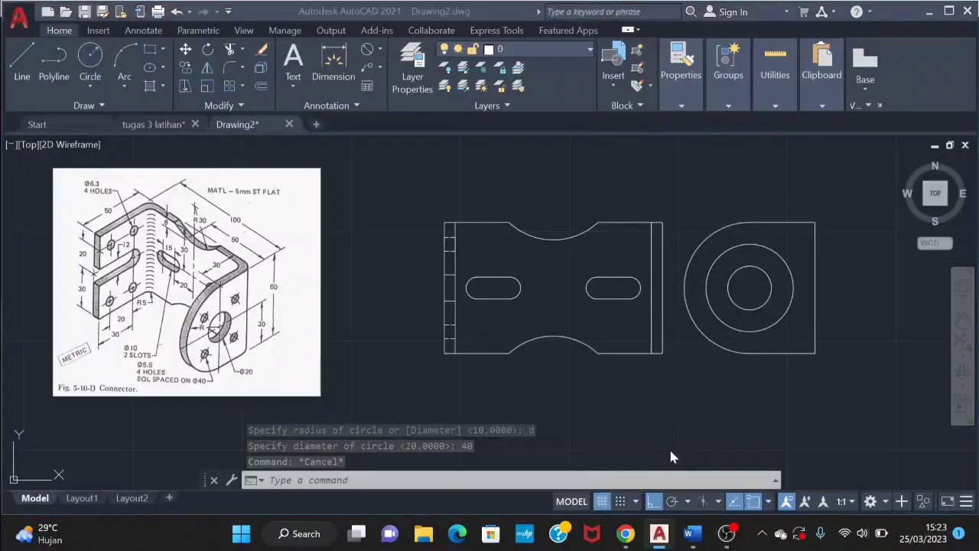
key(super+Tab)
key(Right)
key(Right)
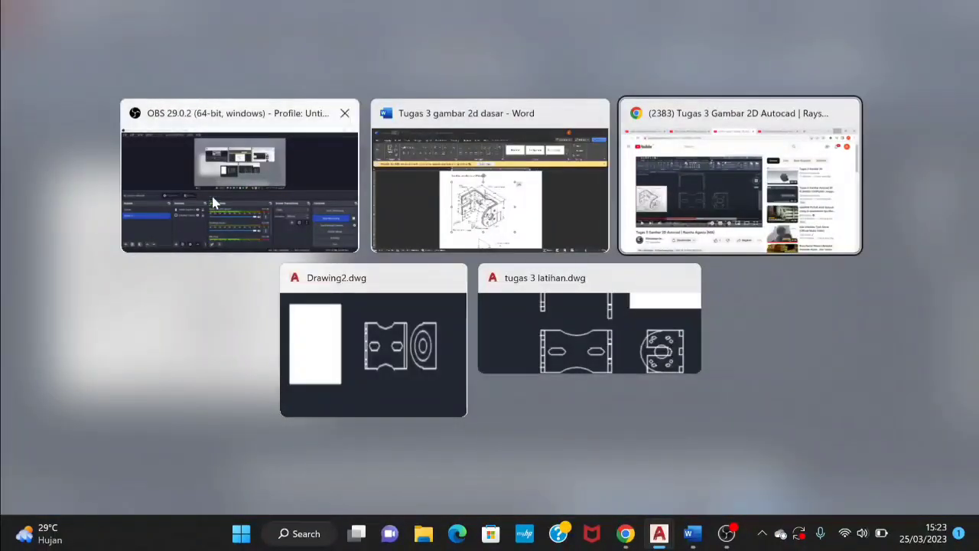
key(Return)
key(alt+Tab)
key(alt+Tab)
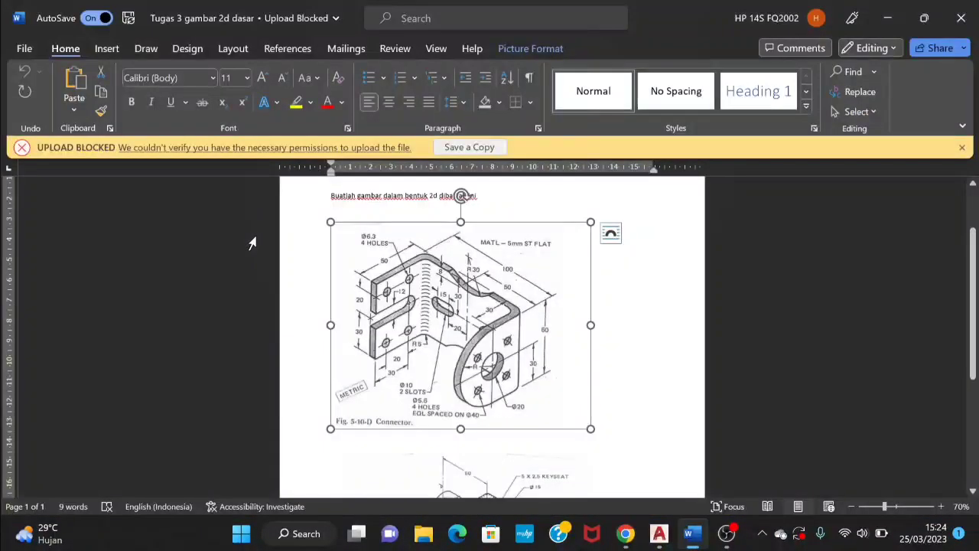
key(alt+Tab)
key(alt+Tab)
key(alt+Tab)
key(alt+Tab)
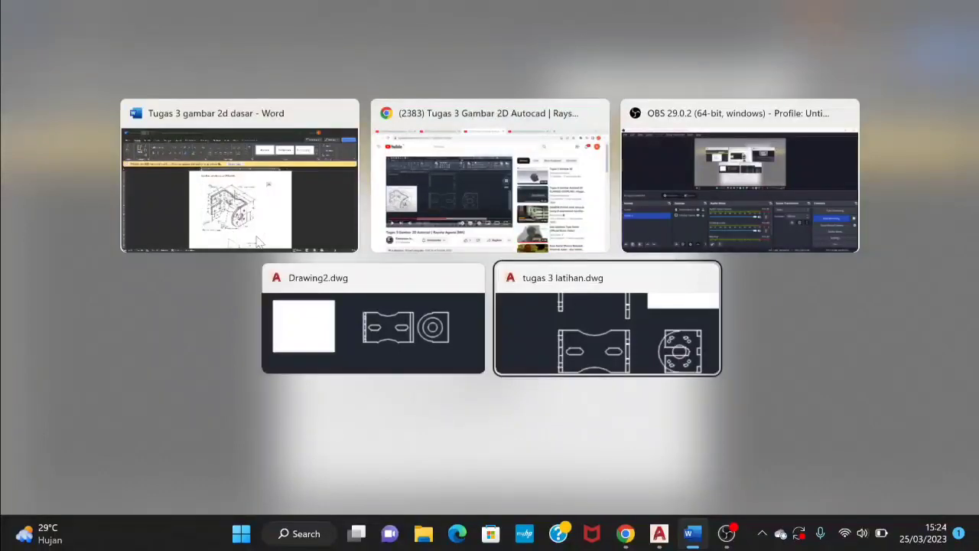
key(alt+Tab)
key(alt+Tab)
key(alt+Tab)
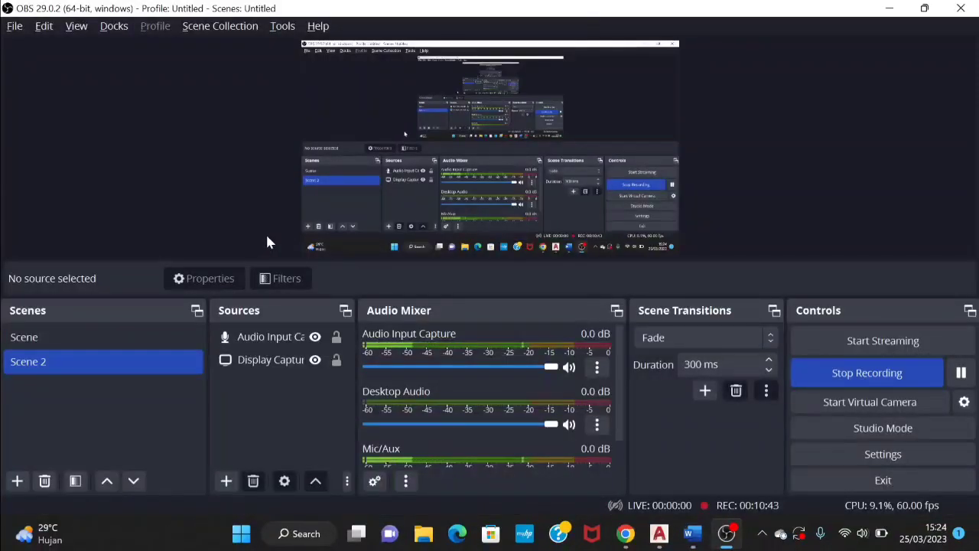
key(alt+Tab)
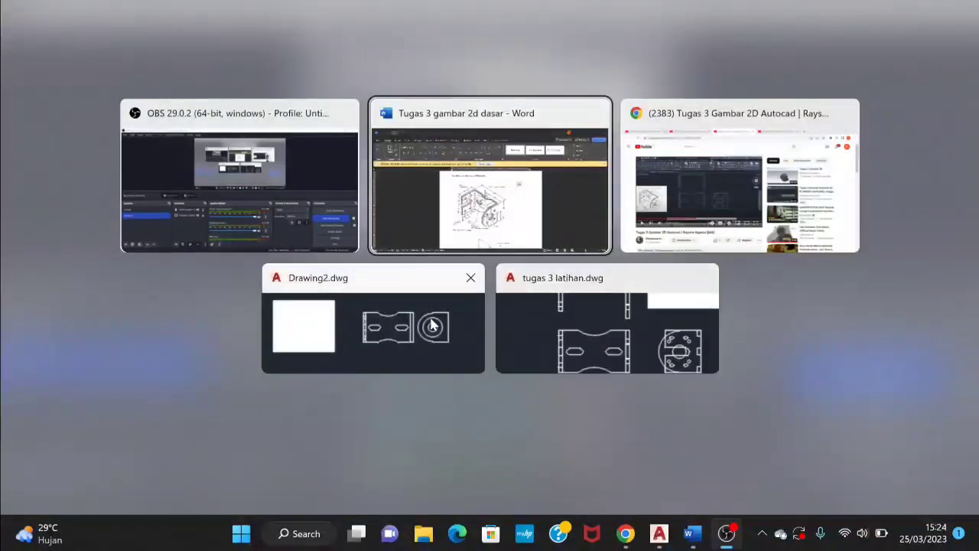
click(619, 320)
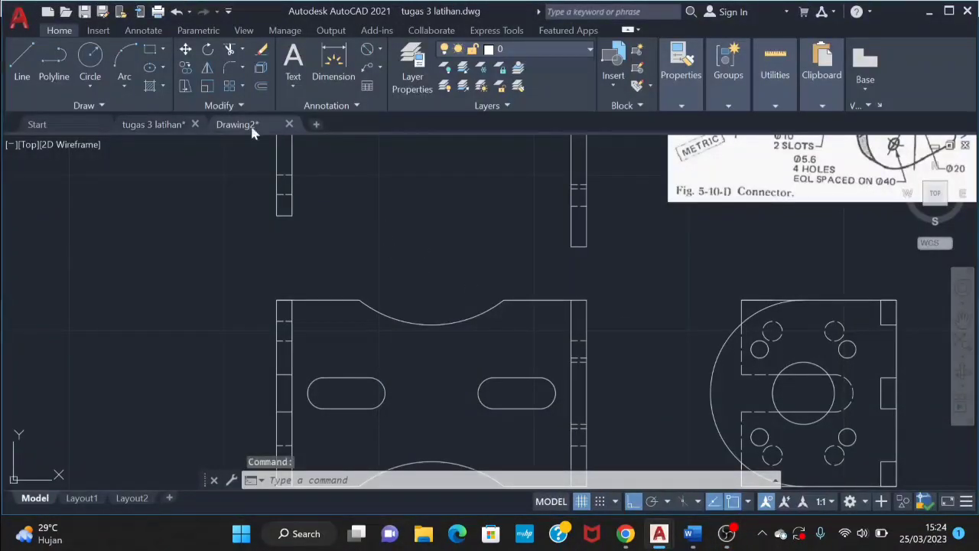
click(253, 126)
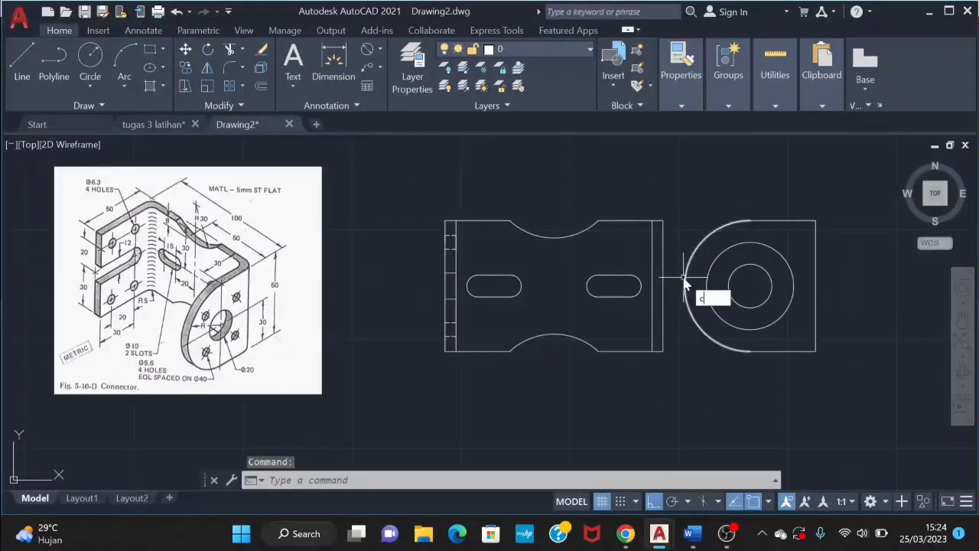
- Draw a 5.6 mm diameter hole circle centred on the top quadrant of the 40 mm bolt circle
key(Return)
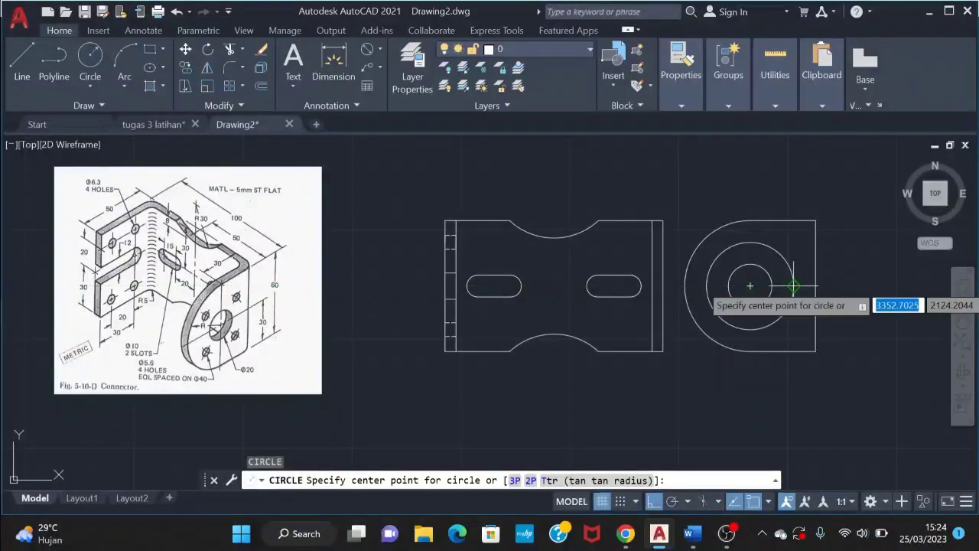
click(750, 243)
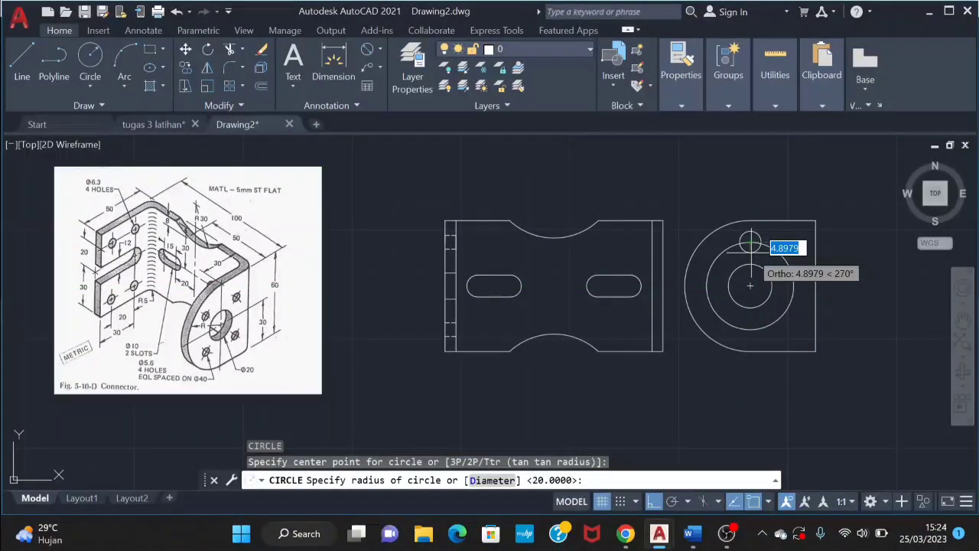
text(d)
key(Return)
text(5.6)
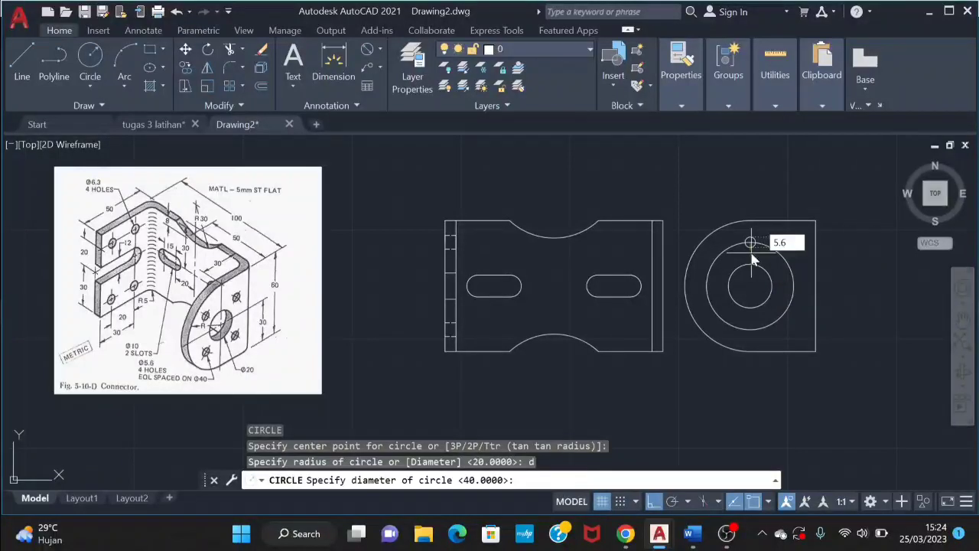
key(Return)
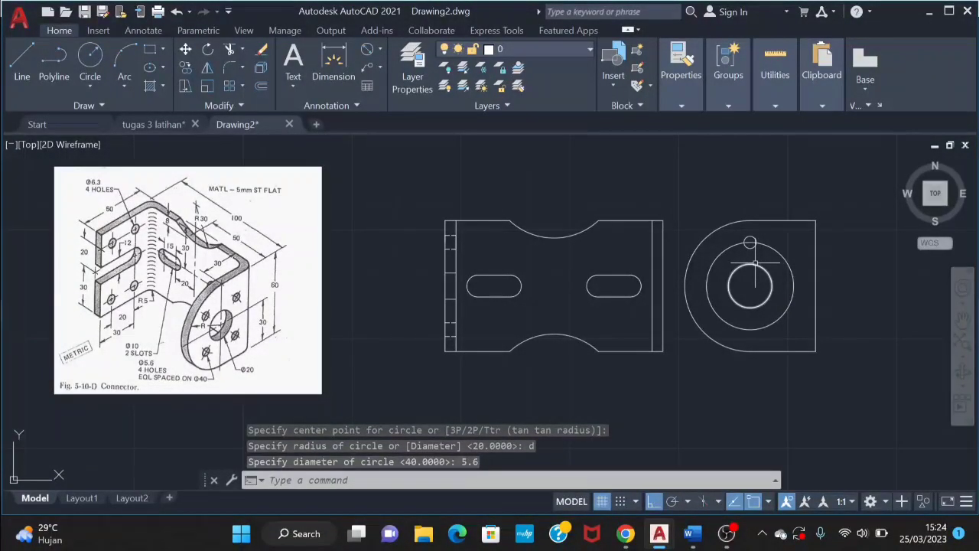
- Create a polar array of the 5.6 mm hole with 4 items around the centre of the 20 mm hole
text(r)
key(BackSpace)
text(array)
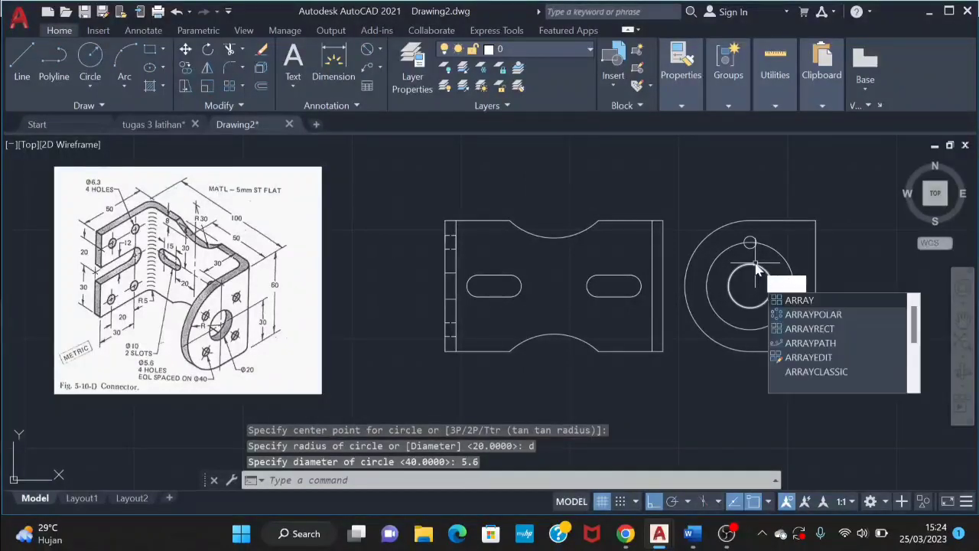
key(Down)
key(Return)
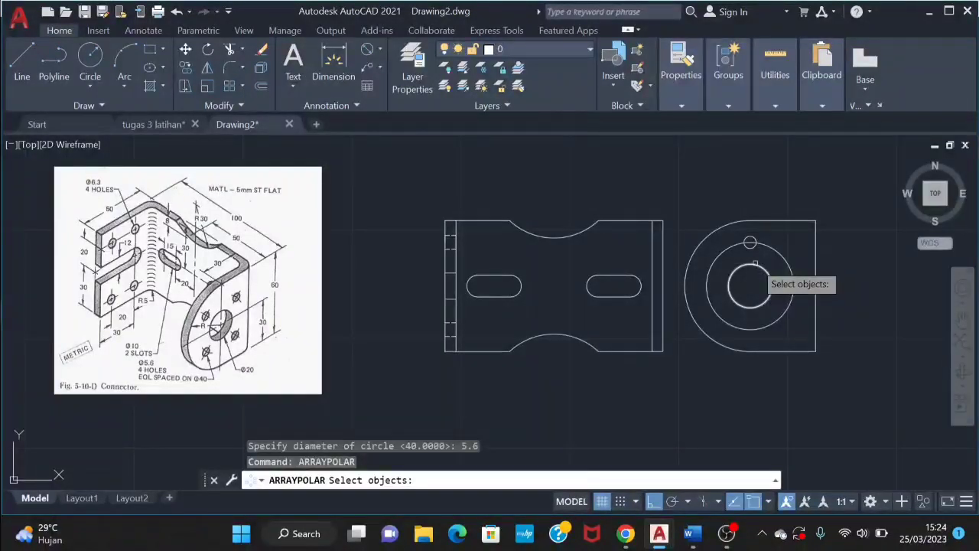
click(749, 244)
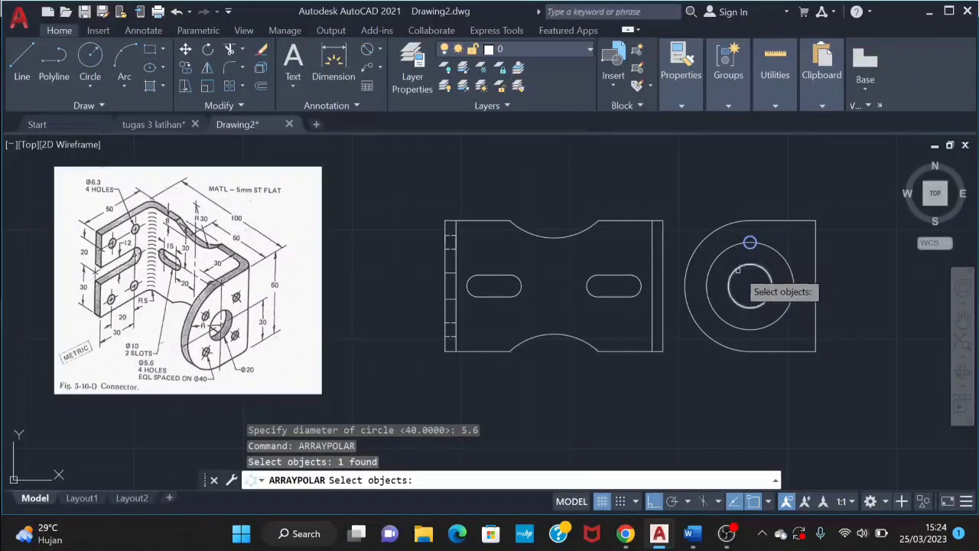
key(Return)
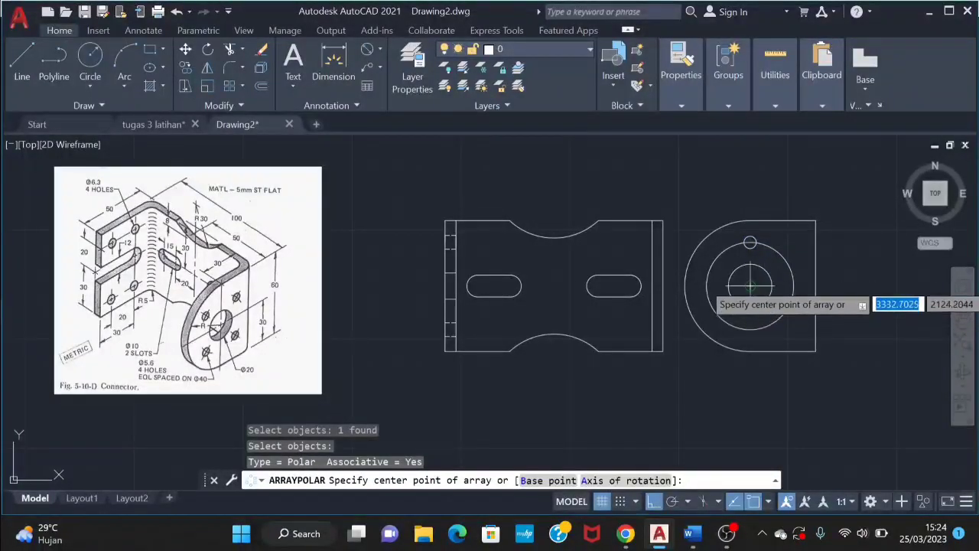
click(749, 285)
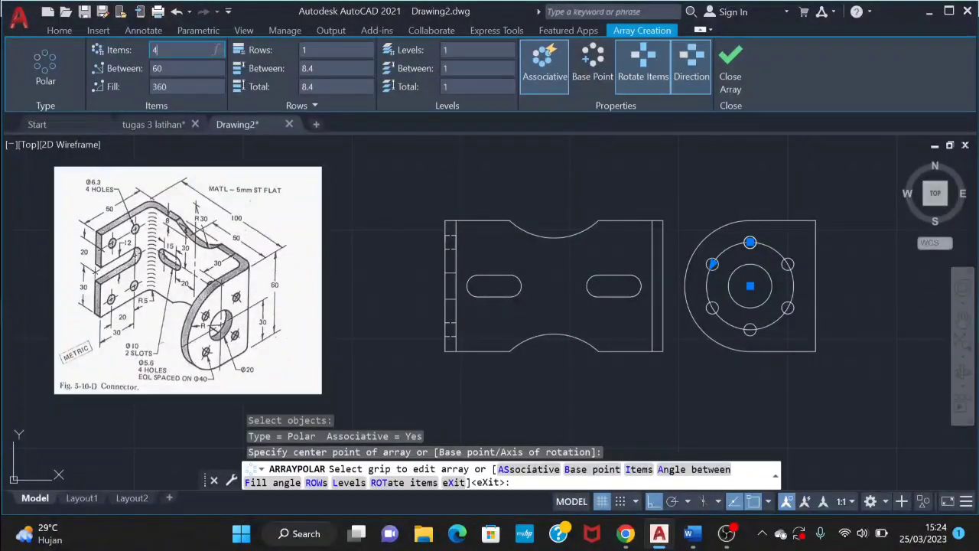
key(Return)
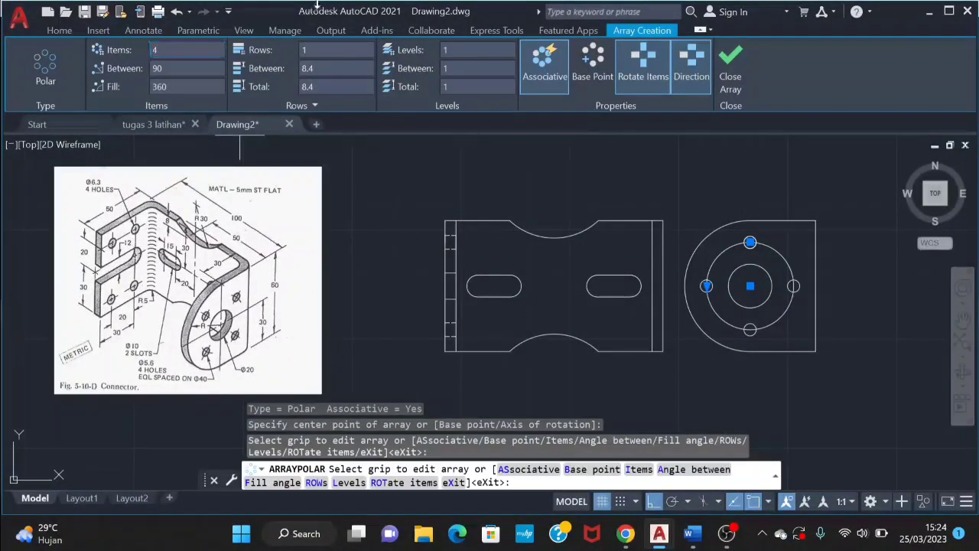
- Start rotating the side view's polar array of four bolt-circle holes
click(59, 30)
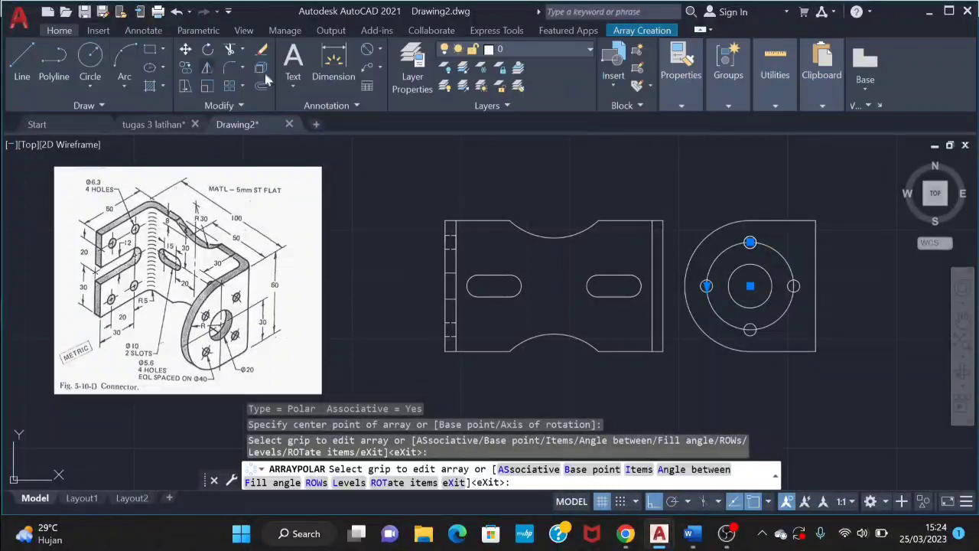
click(207, 52)
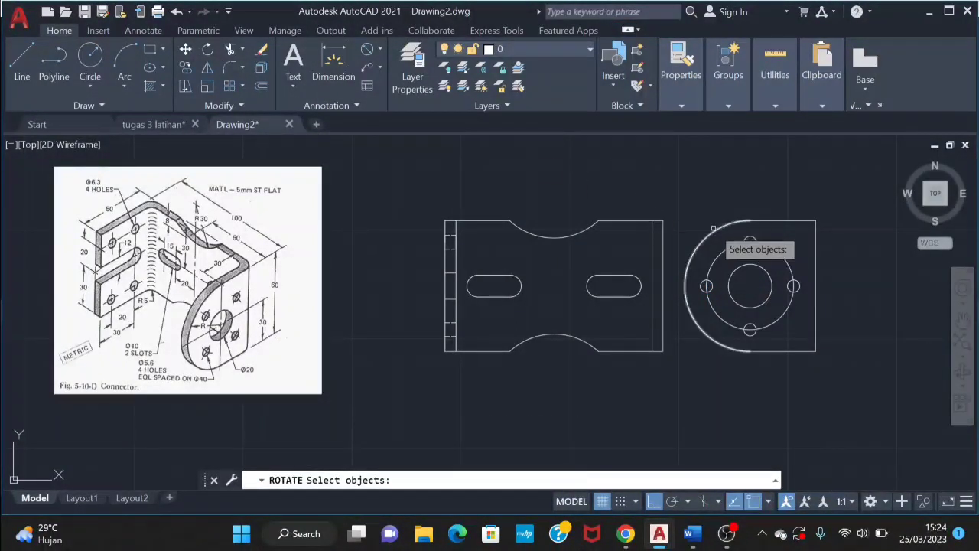
click(750, 241)
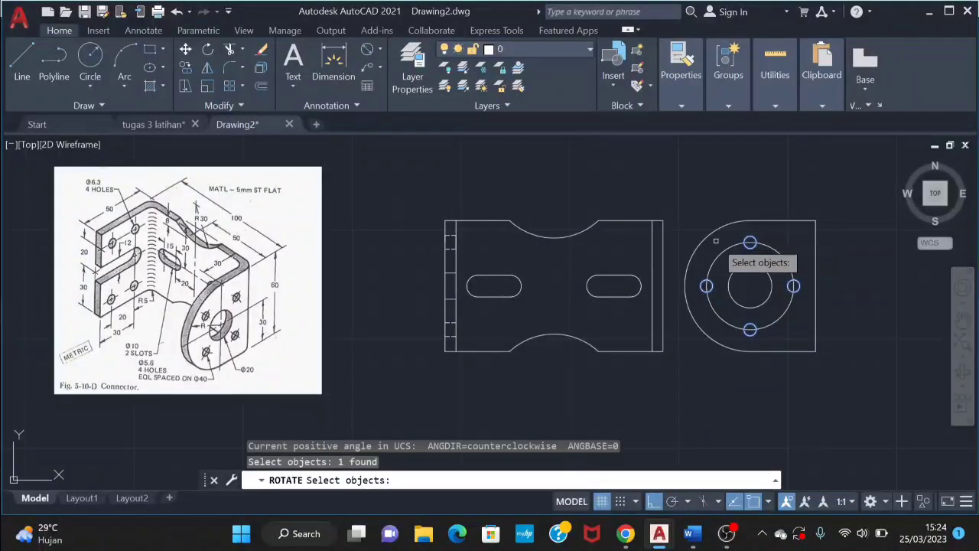
key(Return)
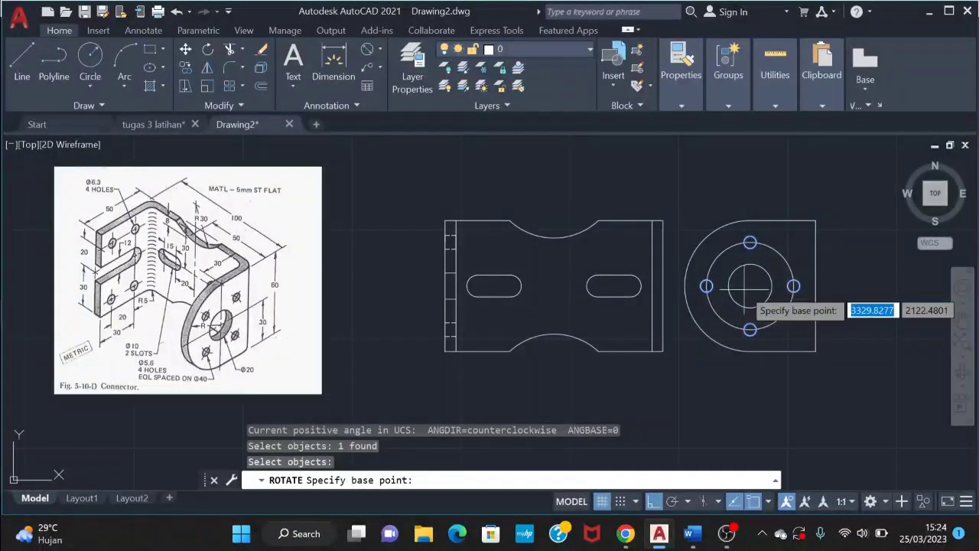
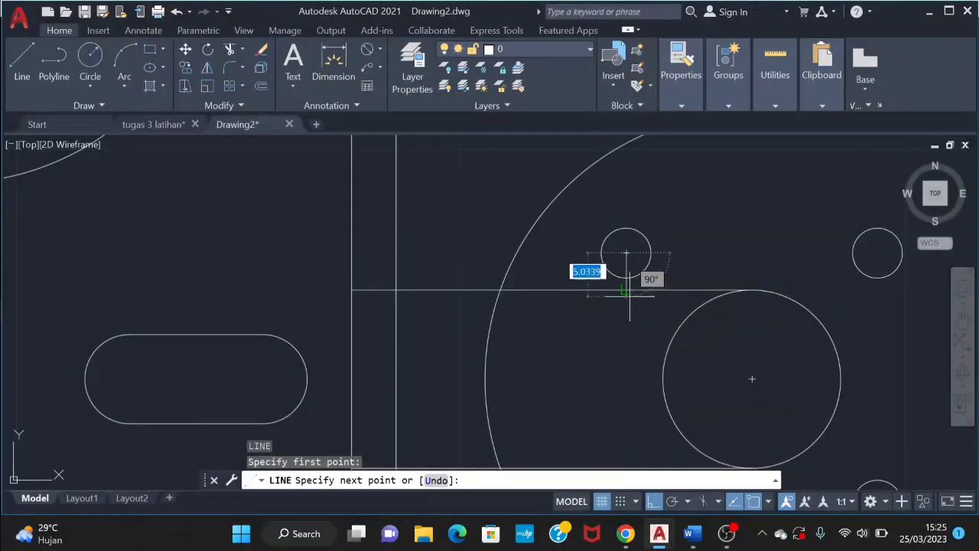
- Draw a short vertical helper line down from the upper-left hole's centre and project the hole's bottom quadrant to the front view's inner flange line
click(626, 253)
key(Escape)
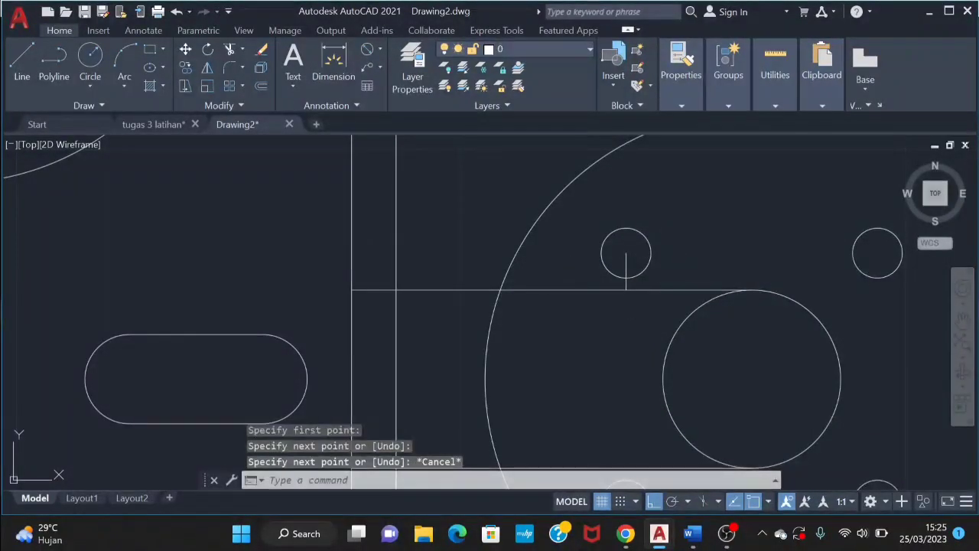
key(Return)
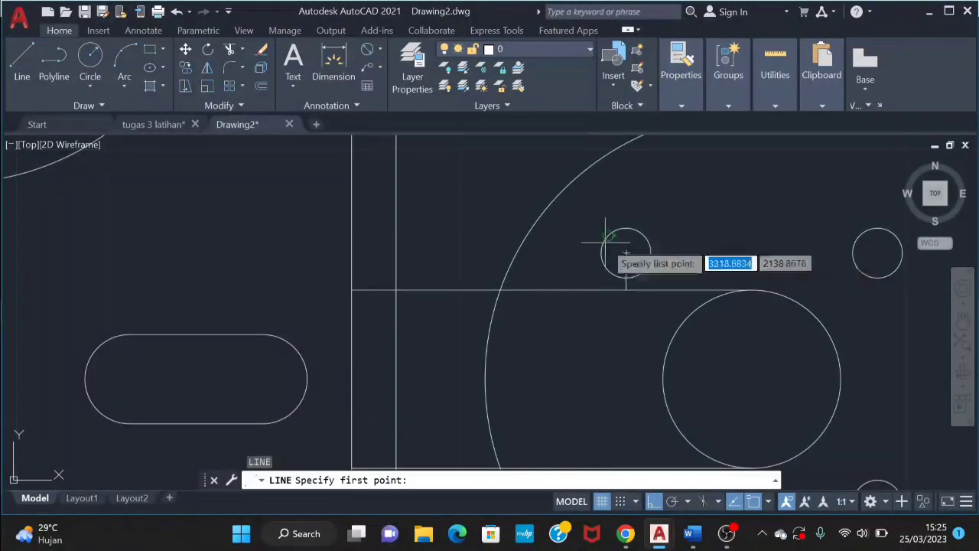
click(625, 277)
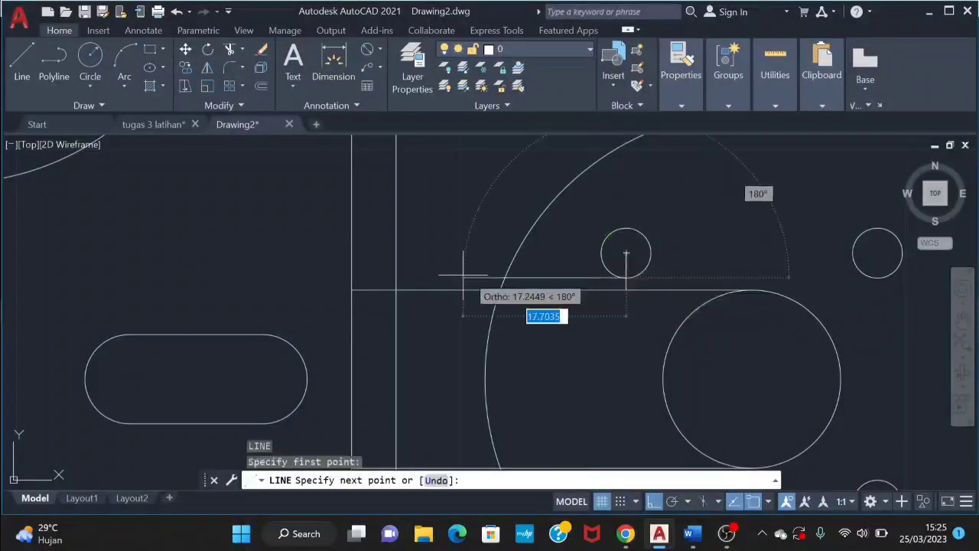
click(352, 277)
key(Escape)
- Draw a vertical helper line up from the upper-left hole's centre and project the hole's top quadrant to the front view's inner flange line
key(Return)
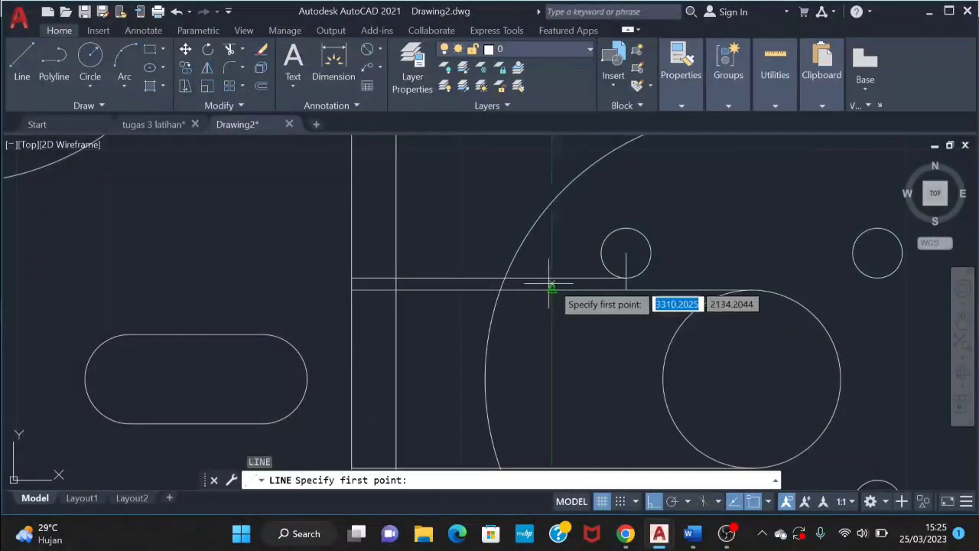
click(626, 253)
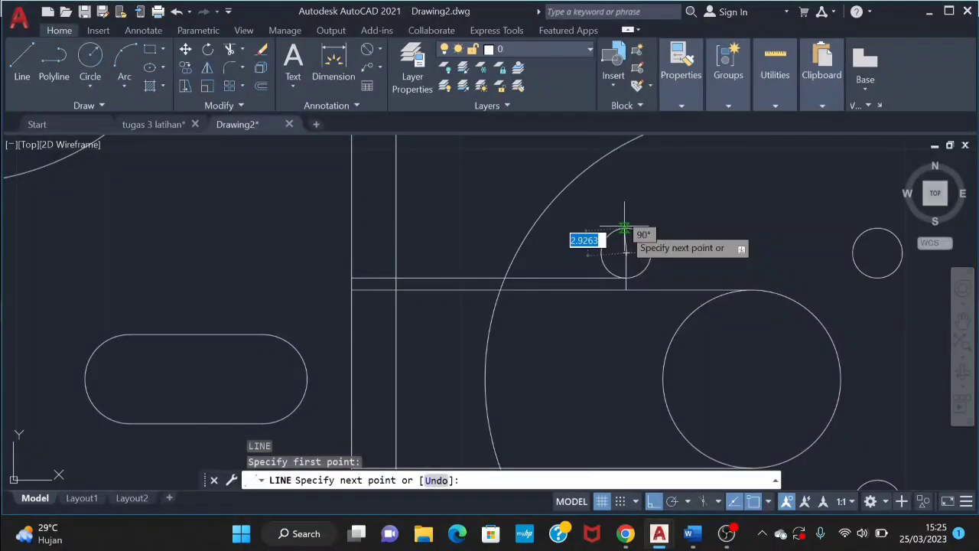
click(624, 184)
key(Escape)
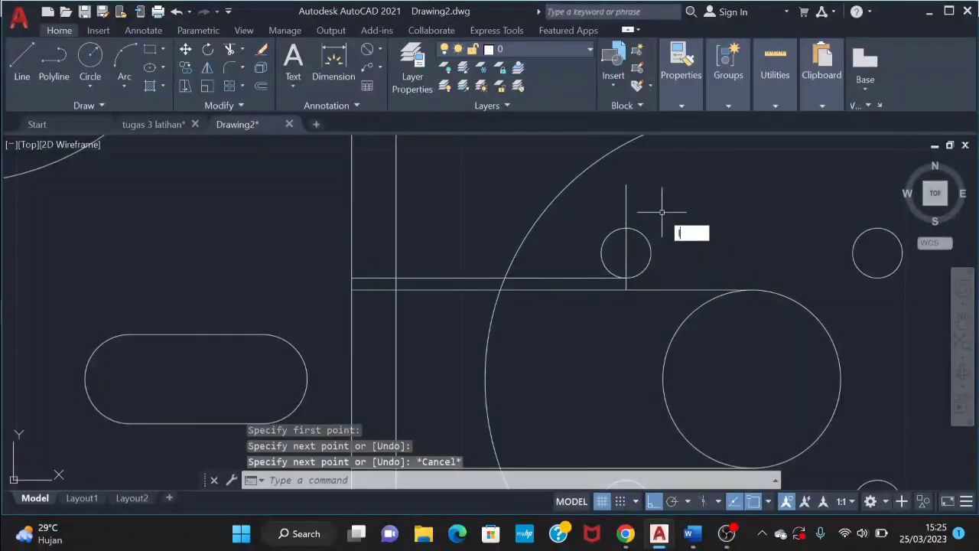
key(Return)
click(625, 253)
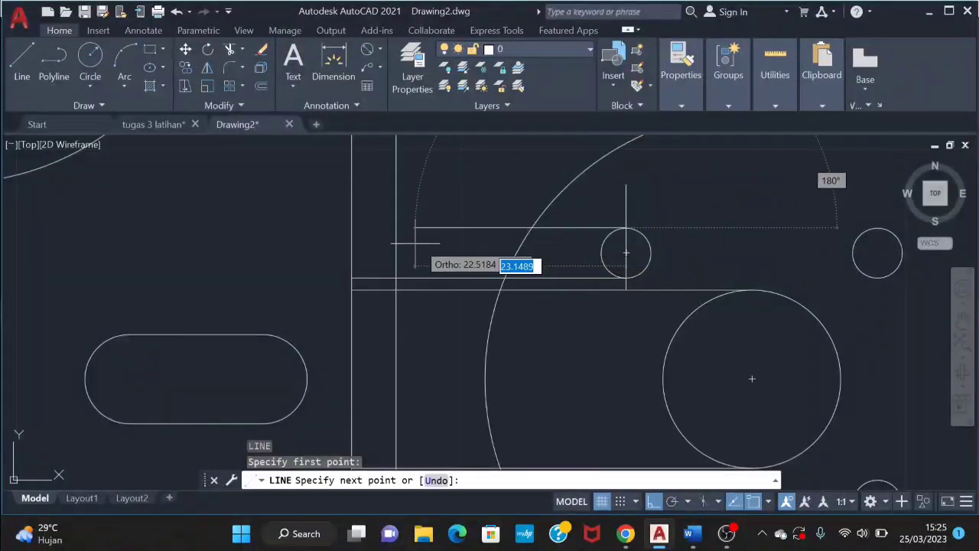
click(350, 222)
key(Escape)
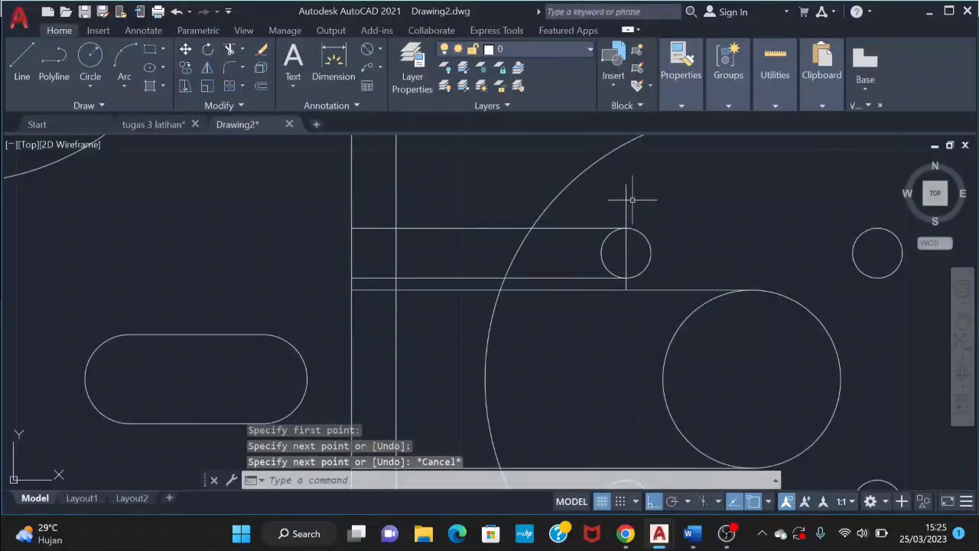
- Trim the three upper projection lines in the gap between the front and side views
text(tr)
key(Return)
click(472, 213)
click(434, 420)
key(Return)
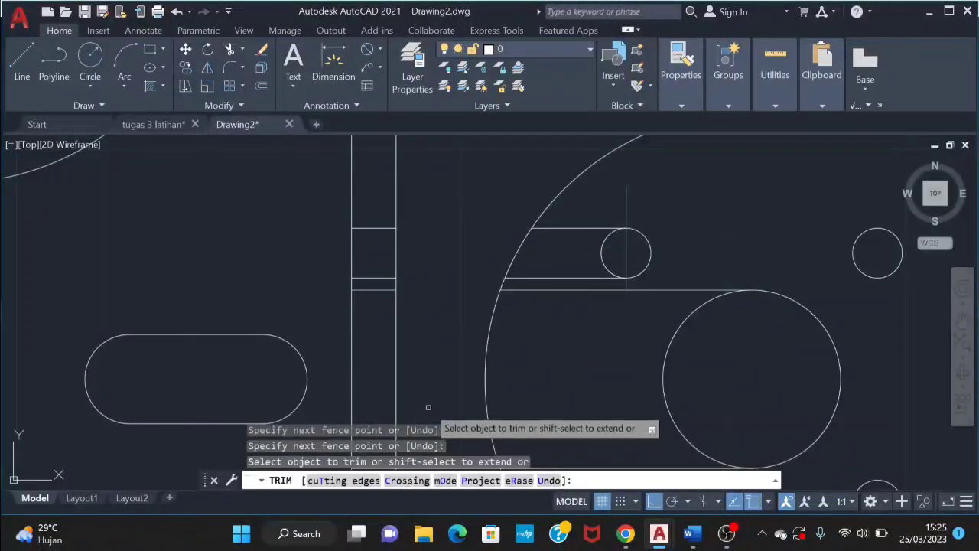
key(Escape)
- Erase the three leftover projection segments in the side view and the two vertical helper lines at the upper-left hole
click(571, 321)
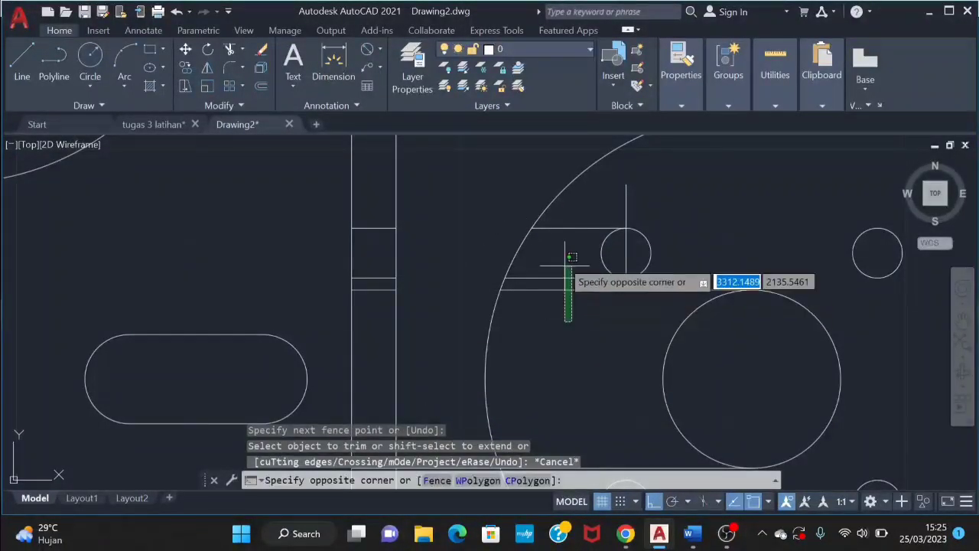
key(Escape)
click(628, 340)
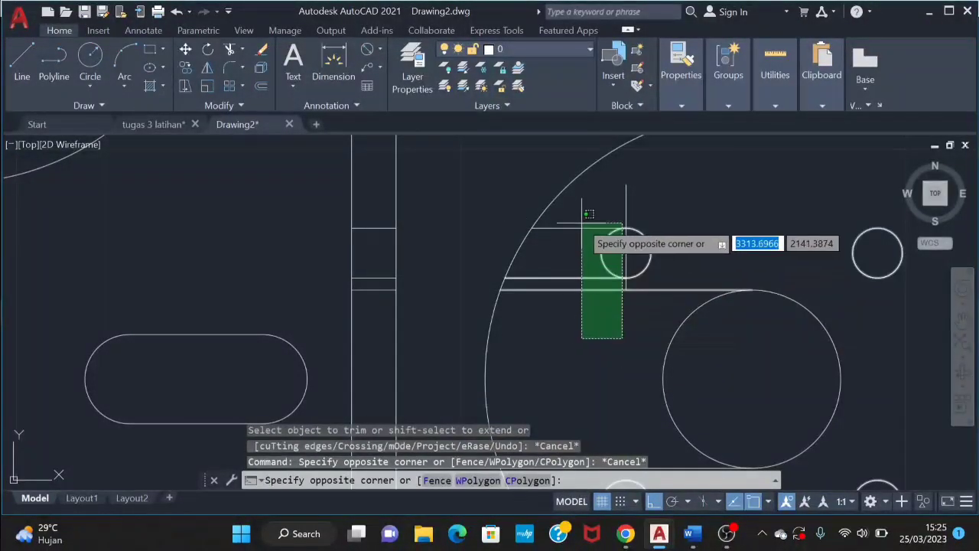
key(Escape)
click(578, 313)
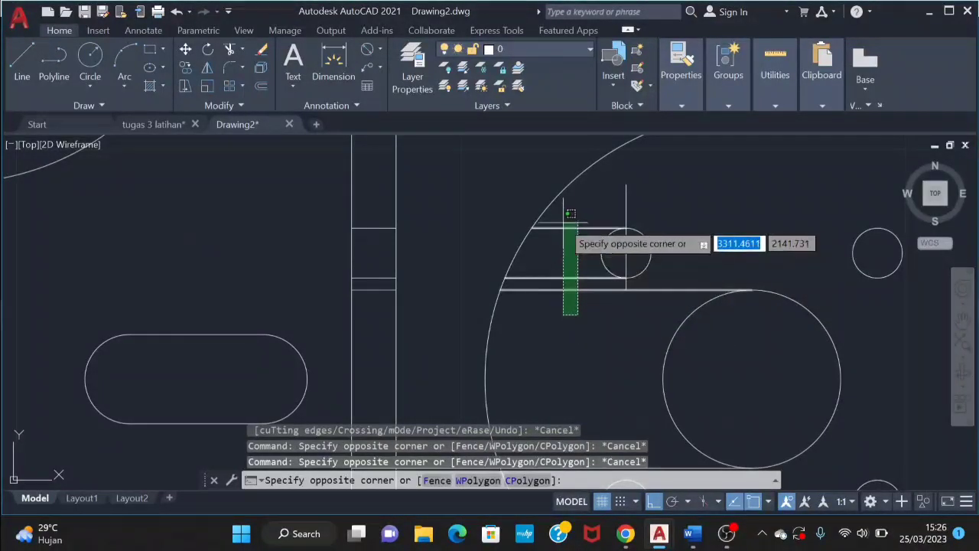
click(573, 223)
key(Delete)
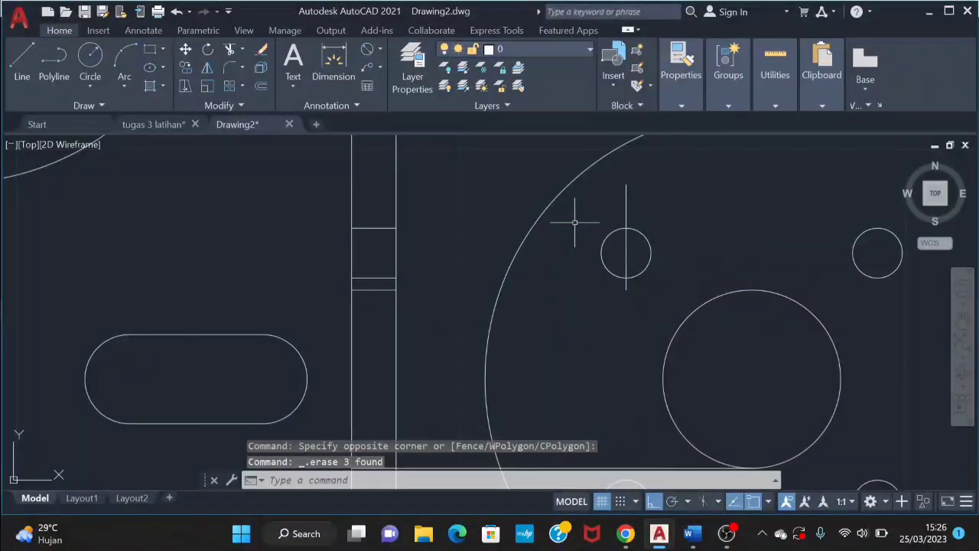
click(626, 199)
key(Delete)
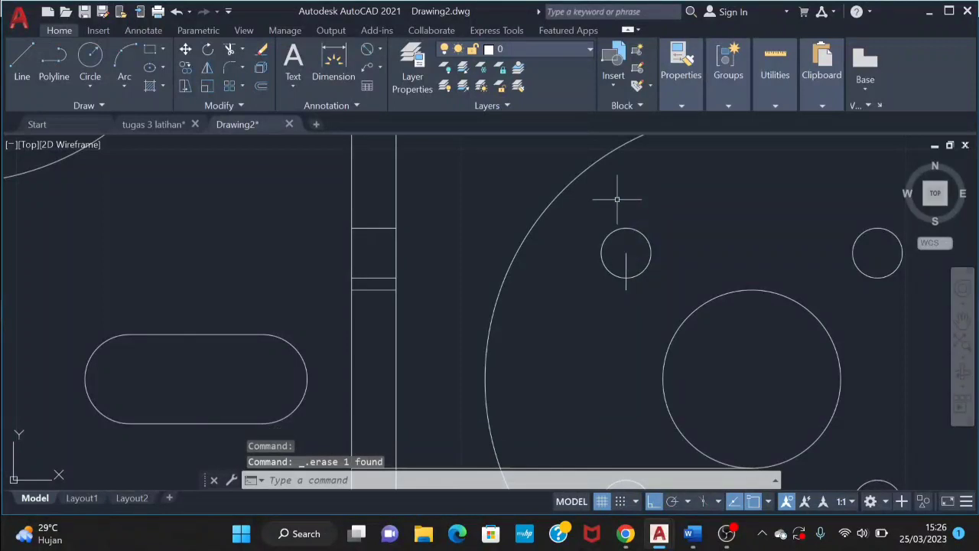
click(626, 270)
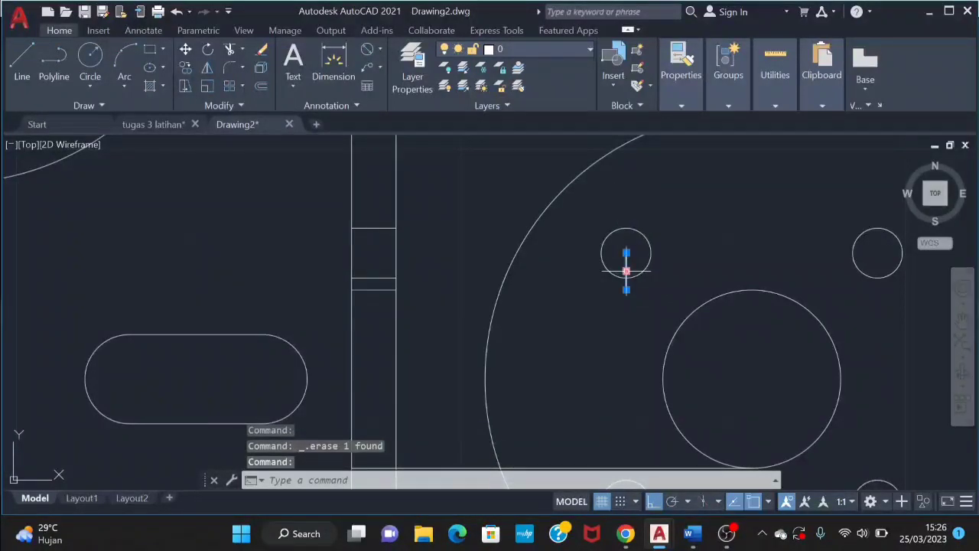
key(Delete)
- Trim the centre hole's lower projection line between the two views and erase its leftover segment in the side view
scroll(650, 361, down, 3)
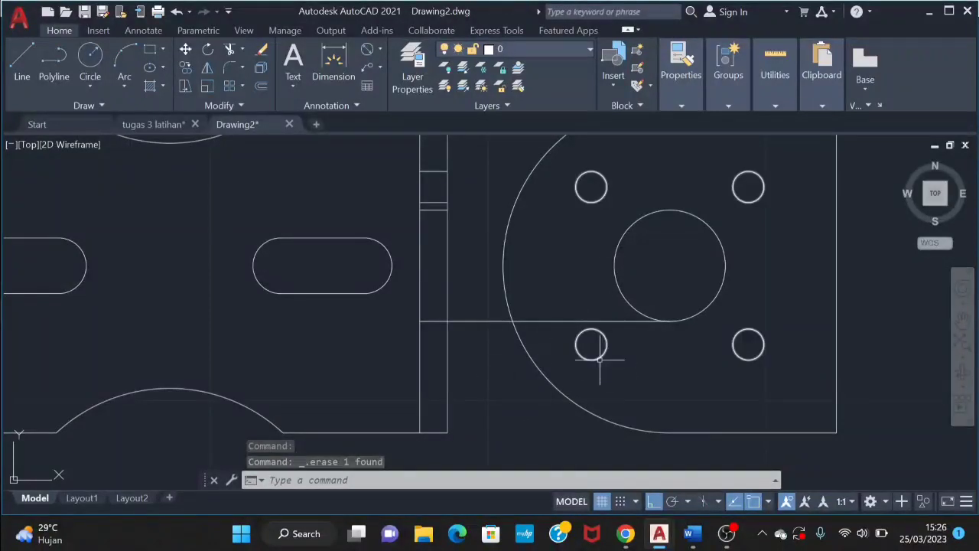
click(494, 335)
click(477, 311)
key(Escape)
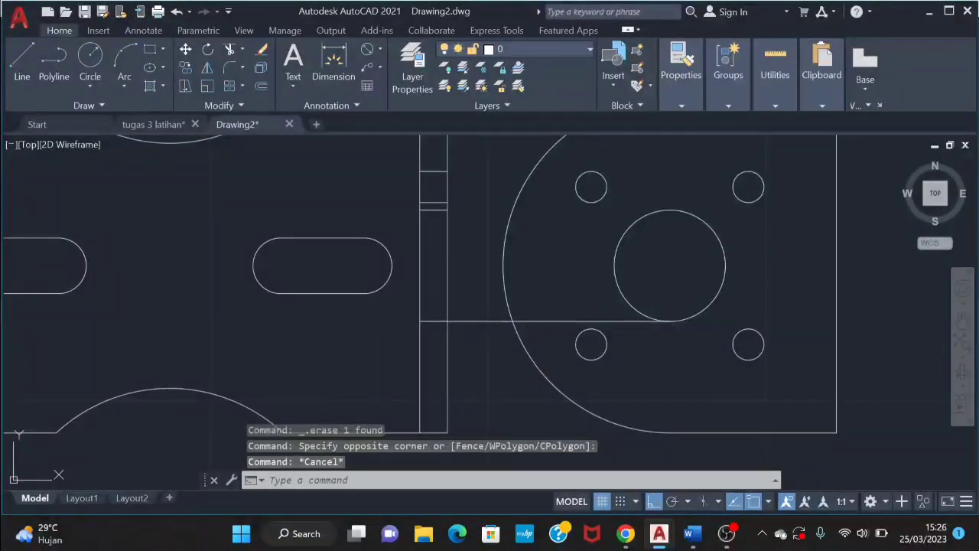
text(tr)
key(Return)
click(499, 348)
click(461, 274)
click(469, 274)
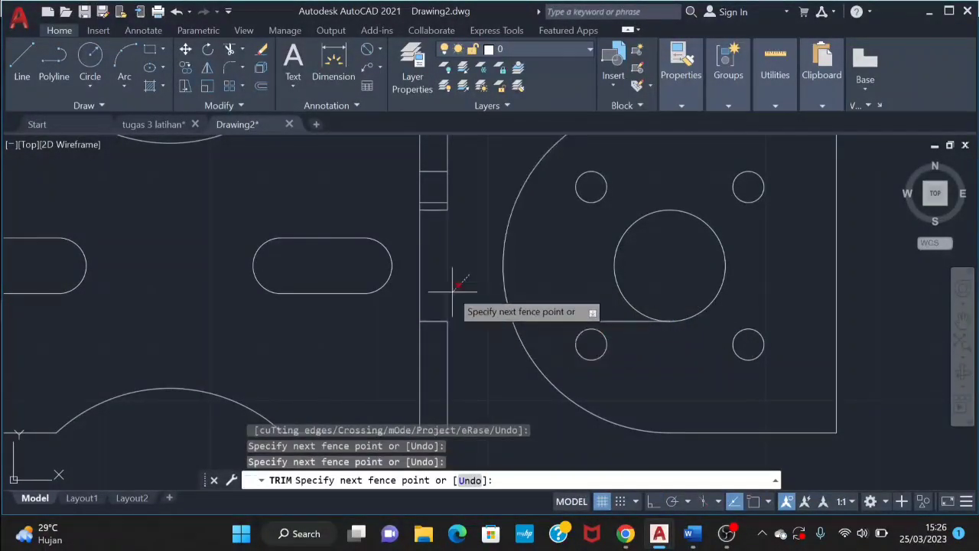
key(Escape)
click(553, 320)
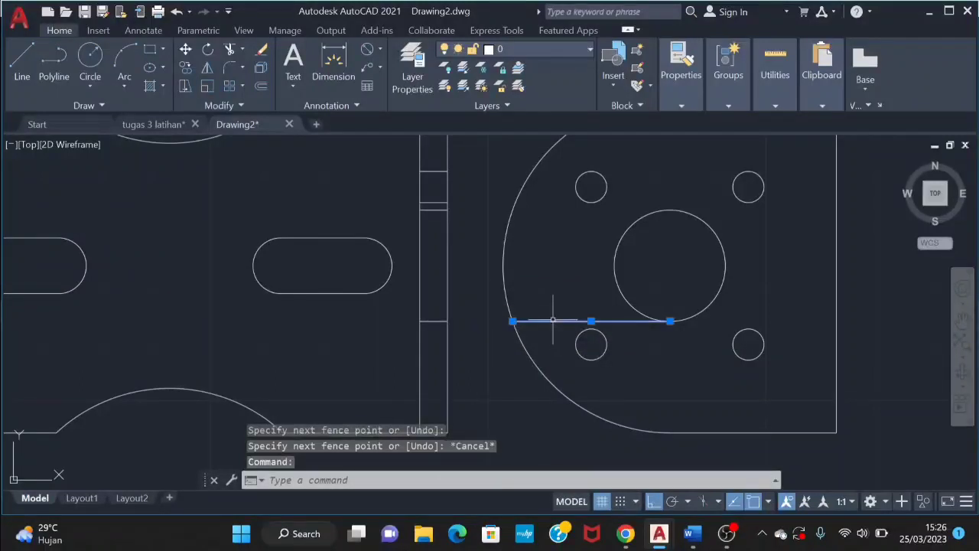
key(Delete)
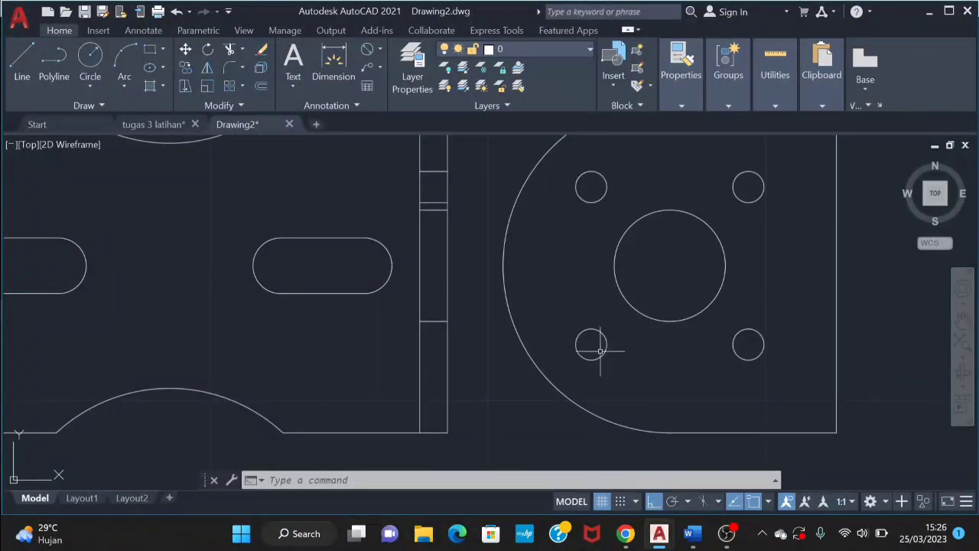
scroll(428, 208, up, 2)
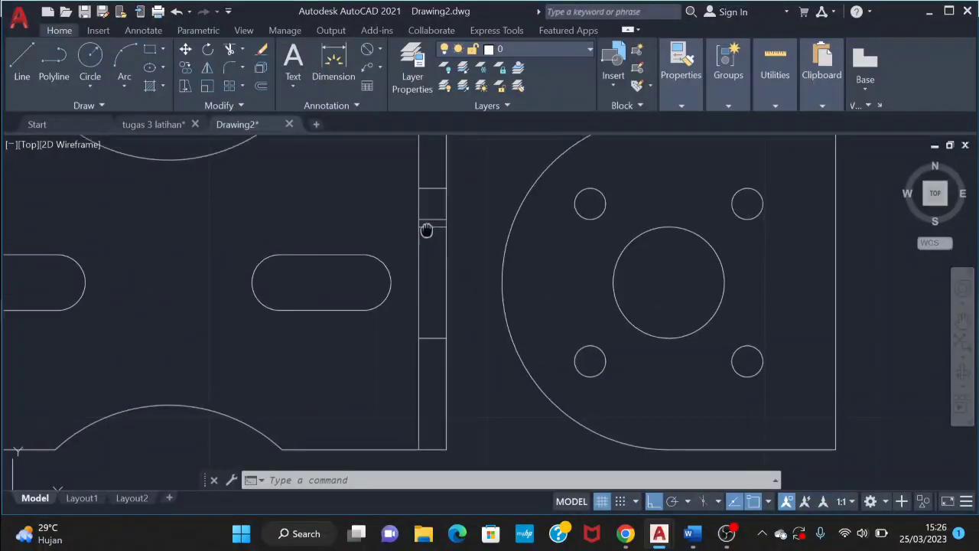
click(437, 261)
click(426, 192)
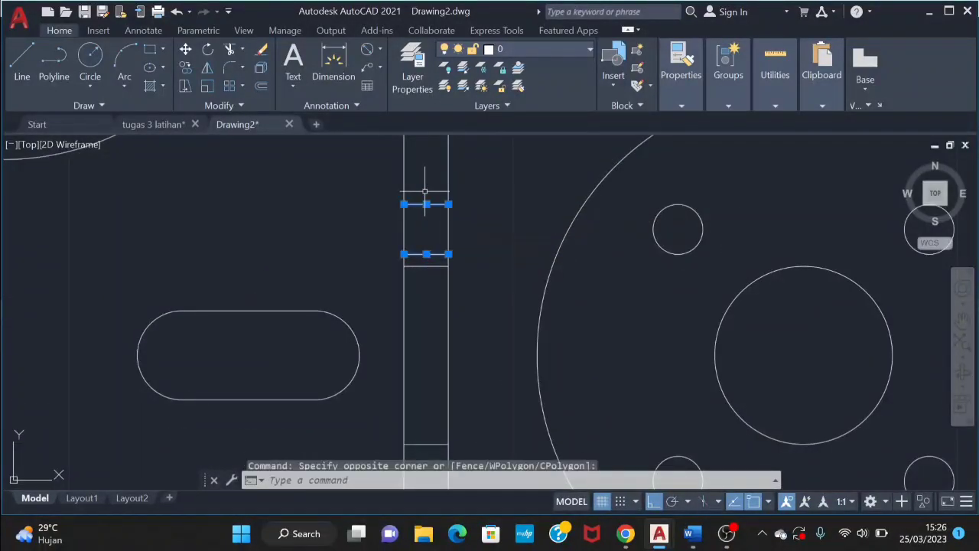
text(mi)
key(Return)
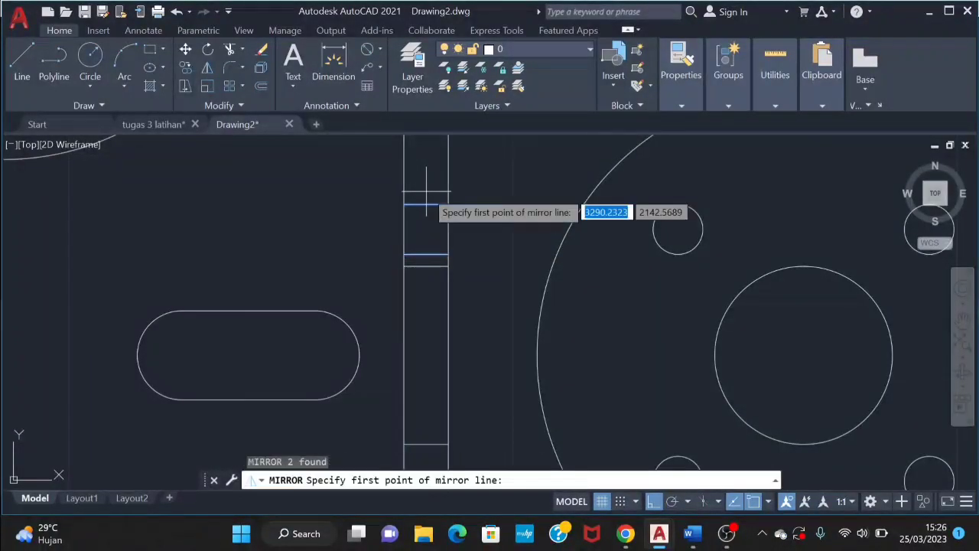
click(449, 355)
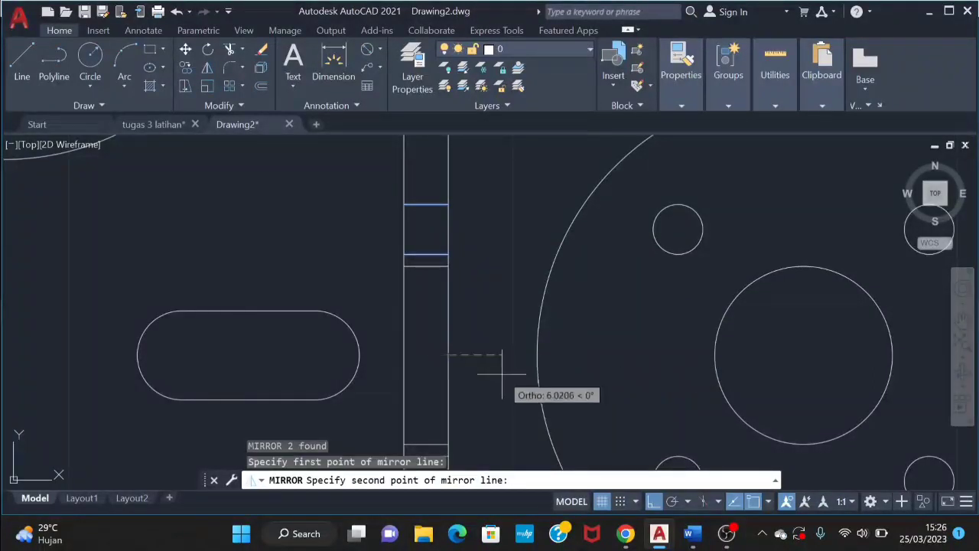
click(451, 358)
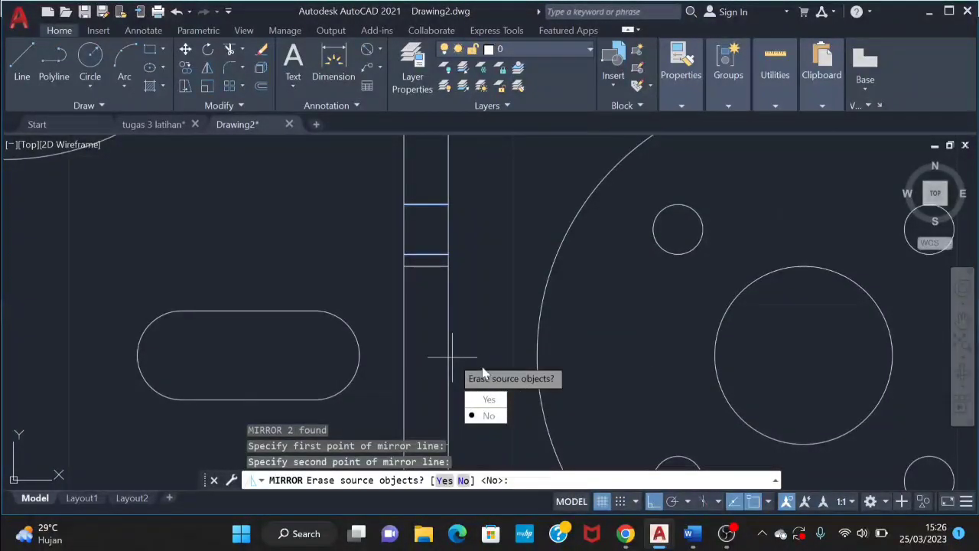
key(Escape)
scroll(483, 314, down, 5)
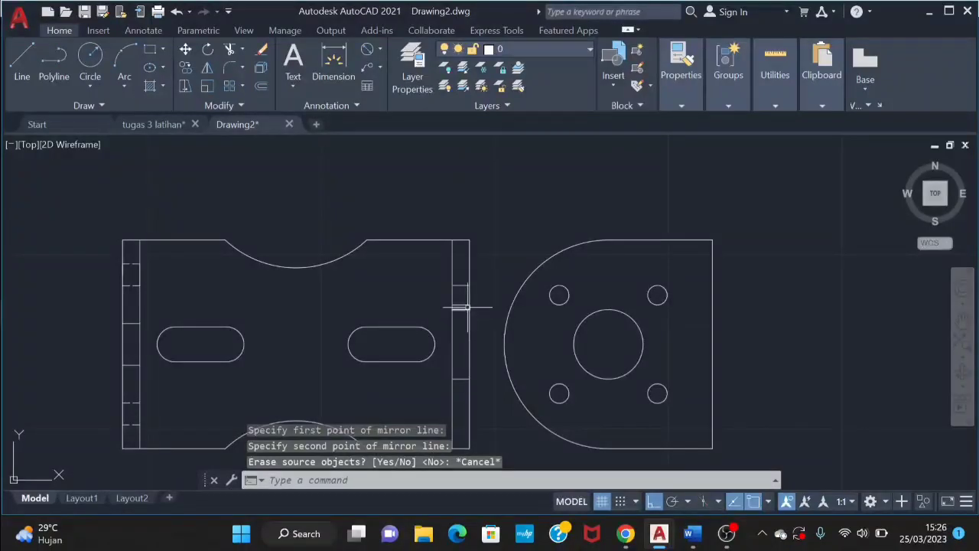
- Mirror the two upper small-hole lines in the front view's right flange about the horizontal centre line, keeping the originals
scroll(461, 307, up, 4)
click(463, 305)
click(442, 238)
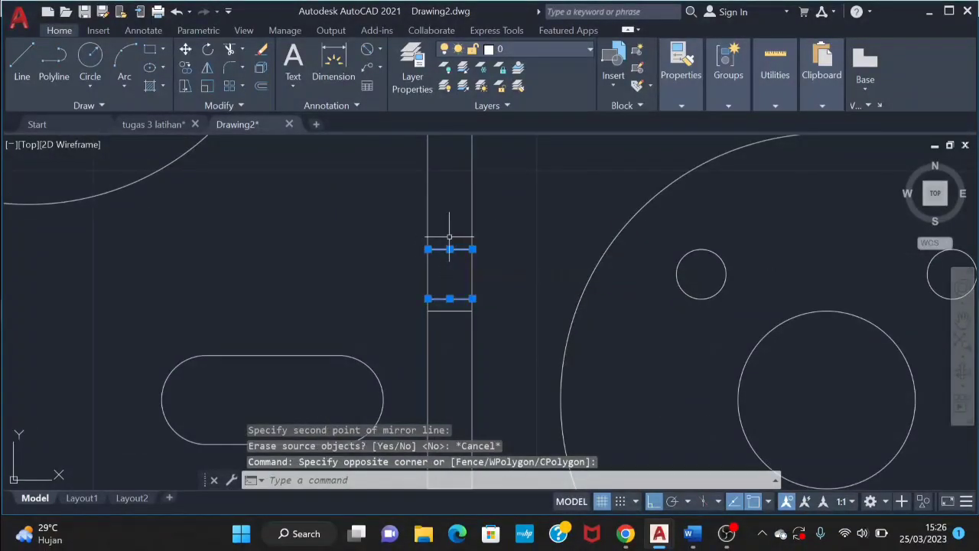
text(mi)
key(Return)
scroll(482, 321, down, 3)
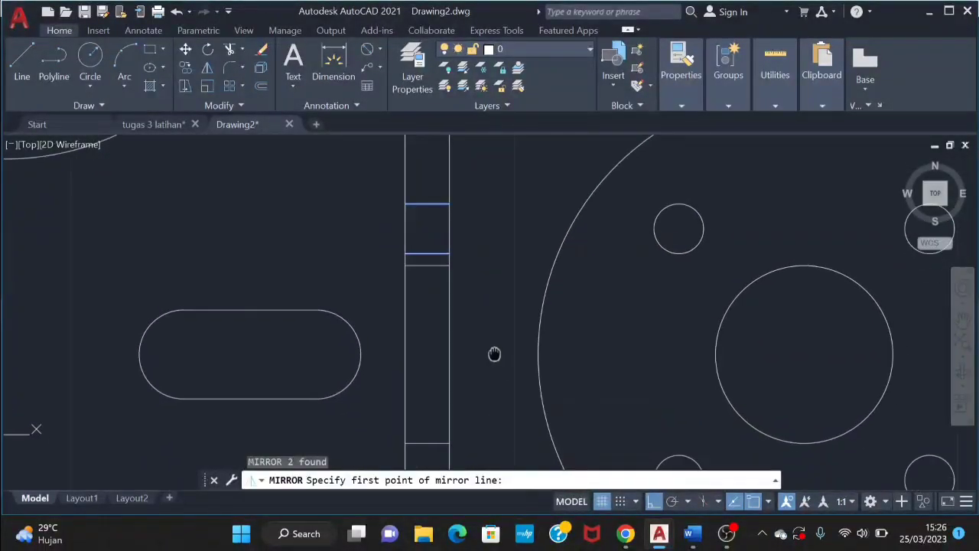
click(453, 239)
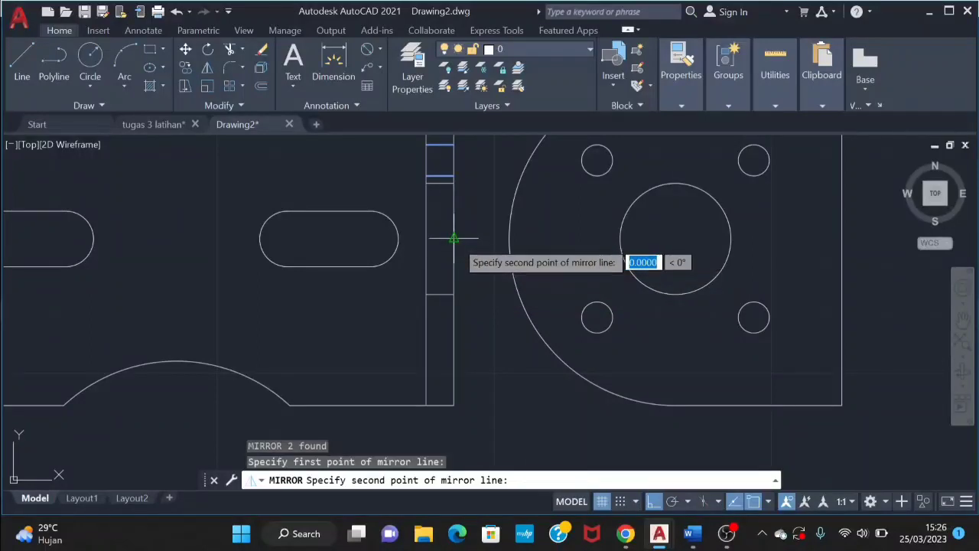
click(435, 247)
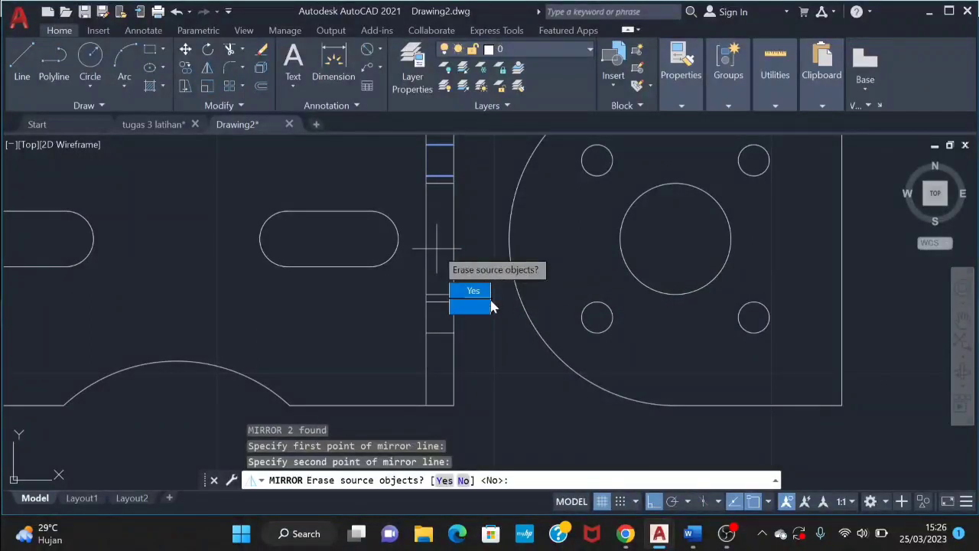
key(Return)
scroll(556, 304, down, 2)
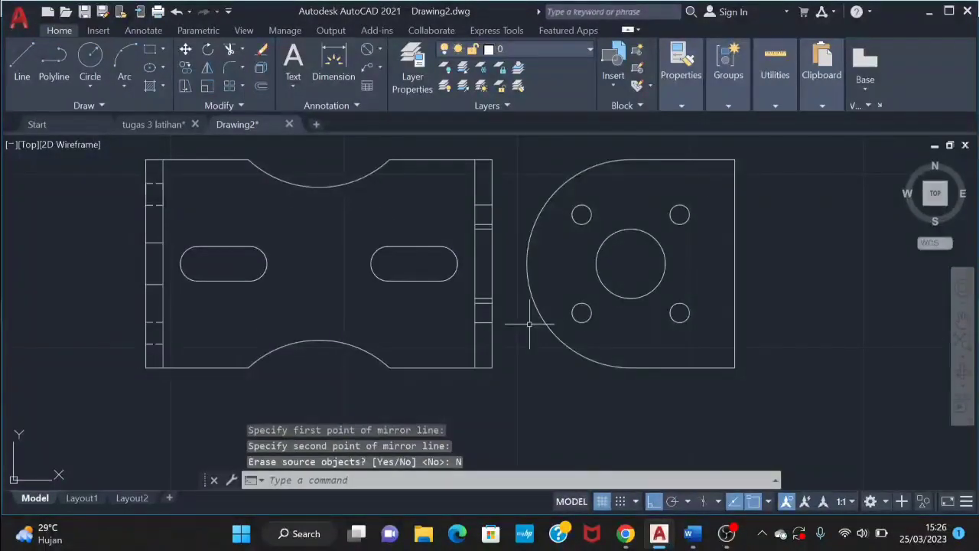
- Check the hole lines in the tugas 3 latihan drawing and apply the ACAD_ISO02 linetype to all six hole lines in Drawing2's right flange
click(167, 124)
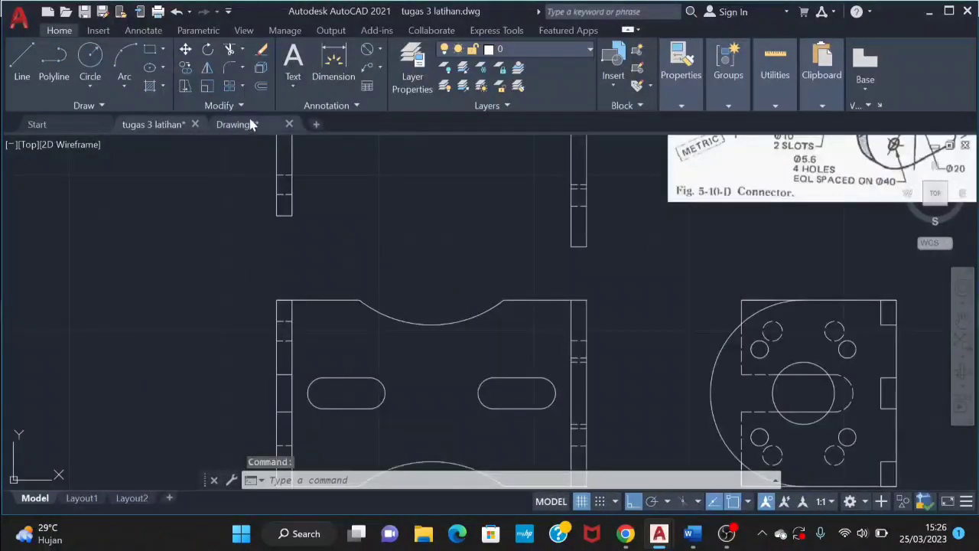
click(229, 124)
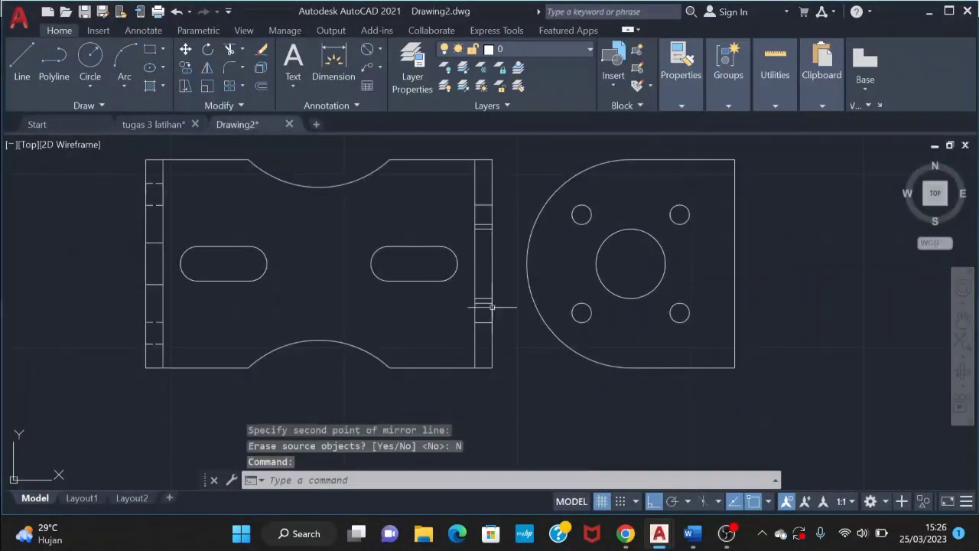
scroll(487, 333, up, 3)
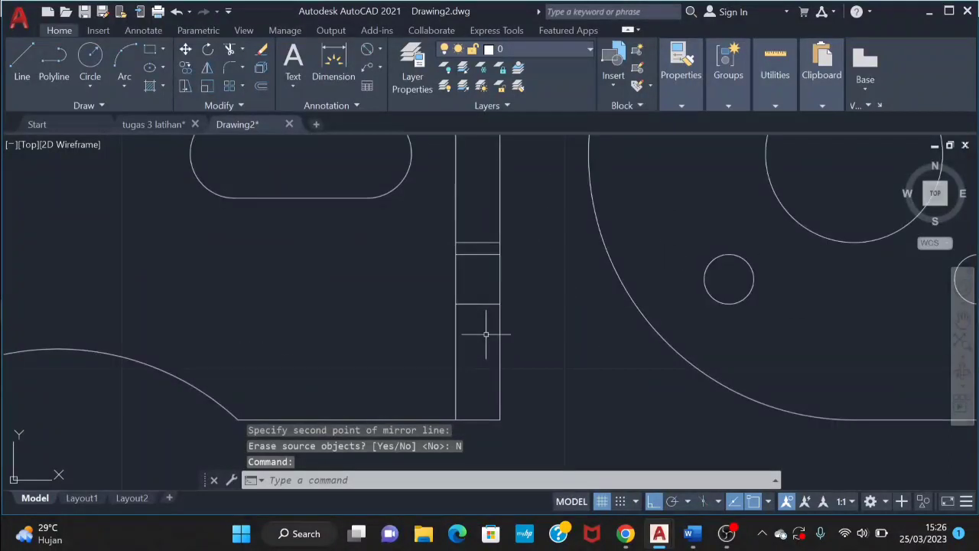
scroll(452, 367, down, 2)
click(458, 373)
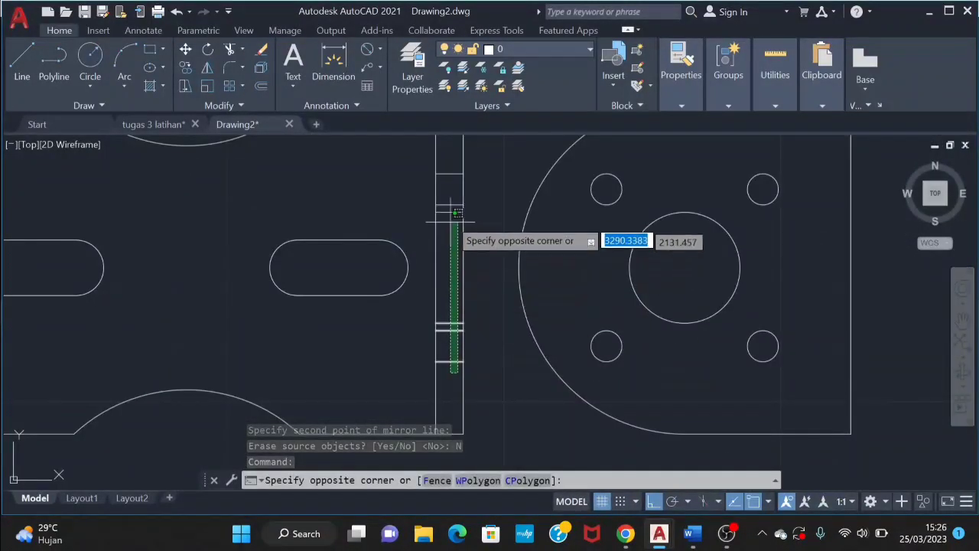
click(432, 145)
click(681, 106)
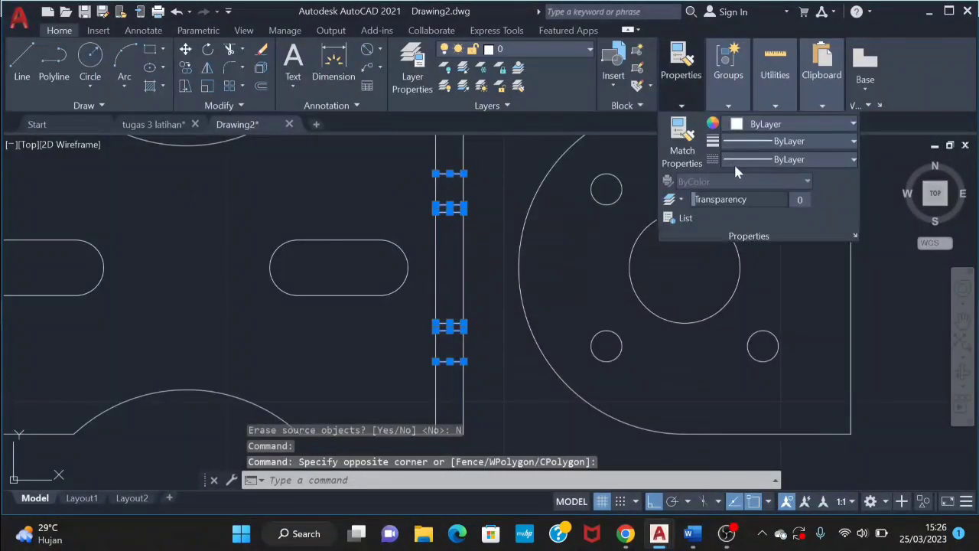
click(764, 159)
click(787, 215)
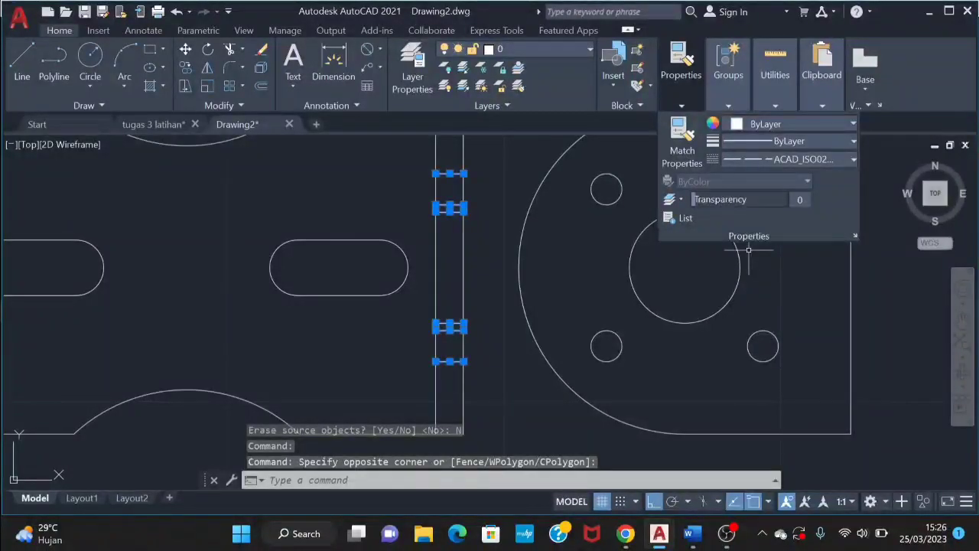
- Set the linetype scale of the six hole lines in the right flange to 0.25 and deselect them
text(mo)
key(Return)
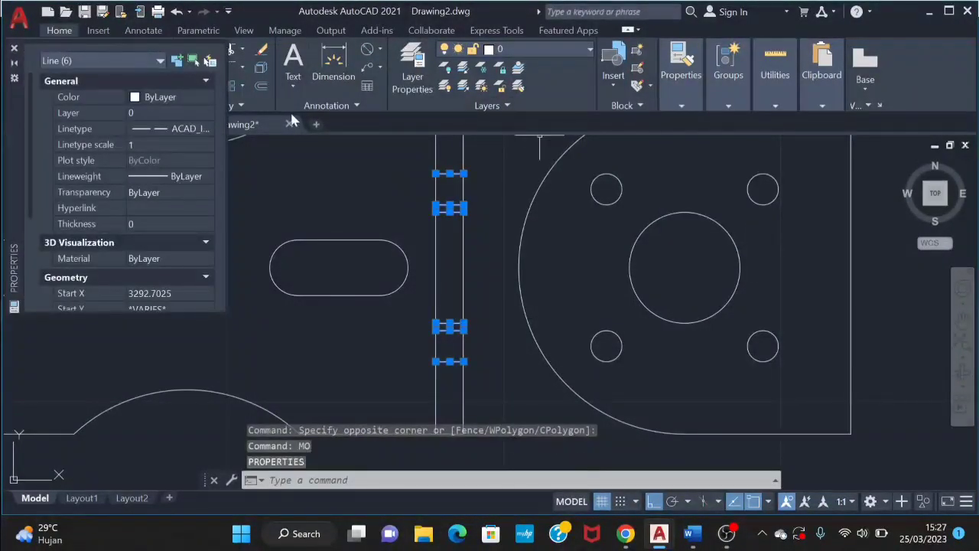
click(165, 144)
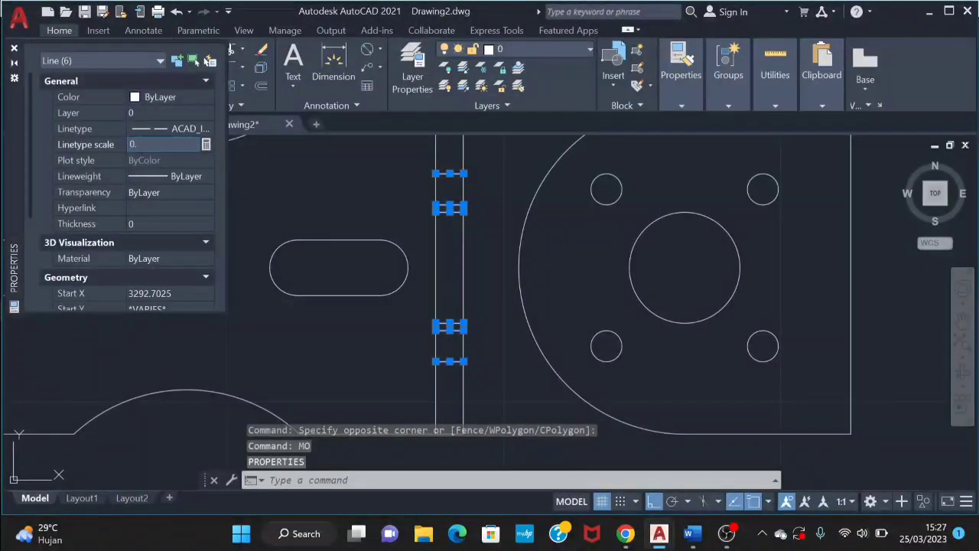
text(0.25)
key(Return)
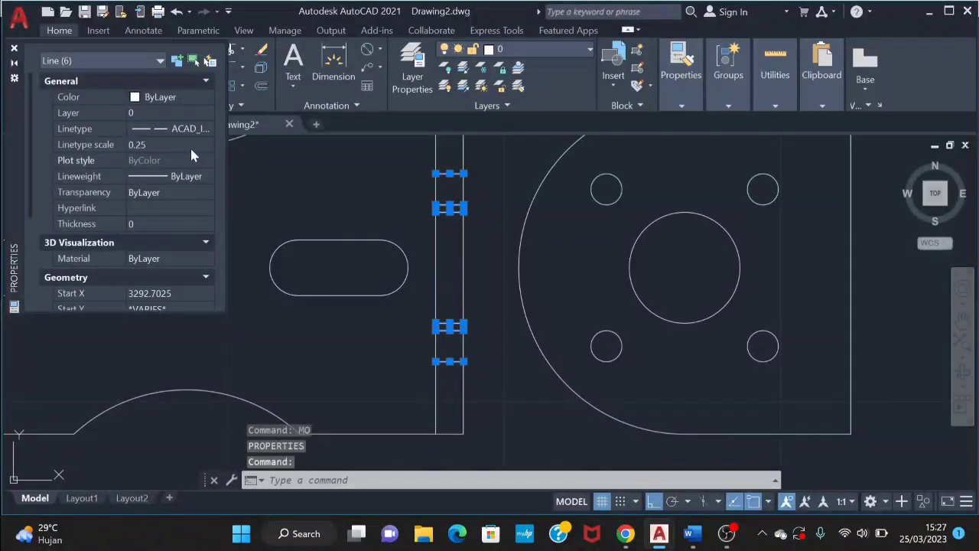
click(13, 48)
key(Escape)
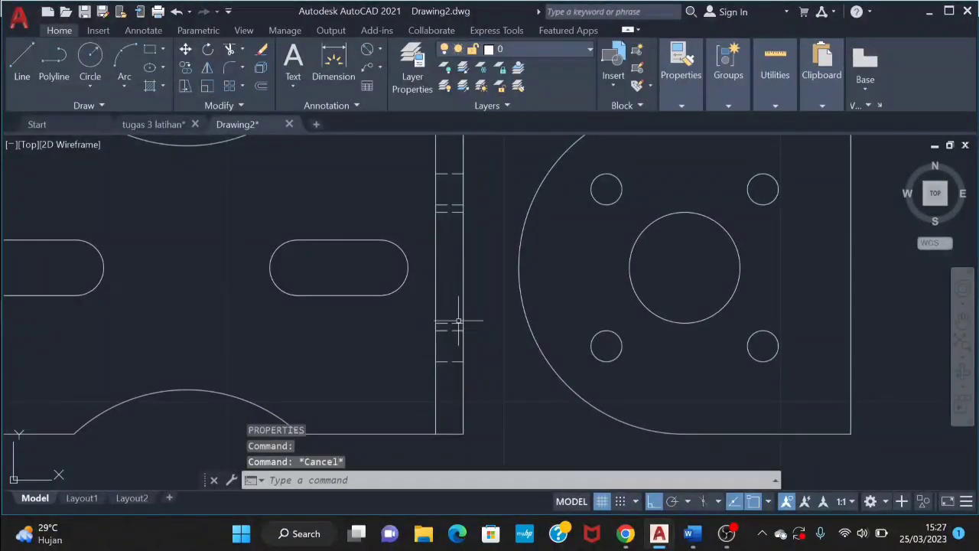
scroll(504, 347, down, 3)
scroll(515, 345, down, 2)
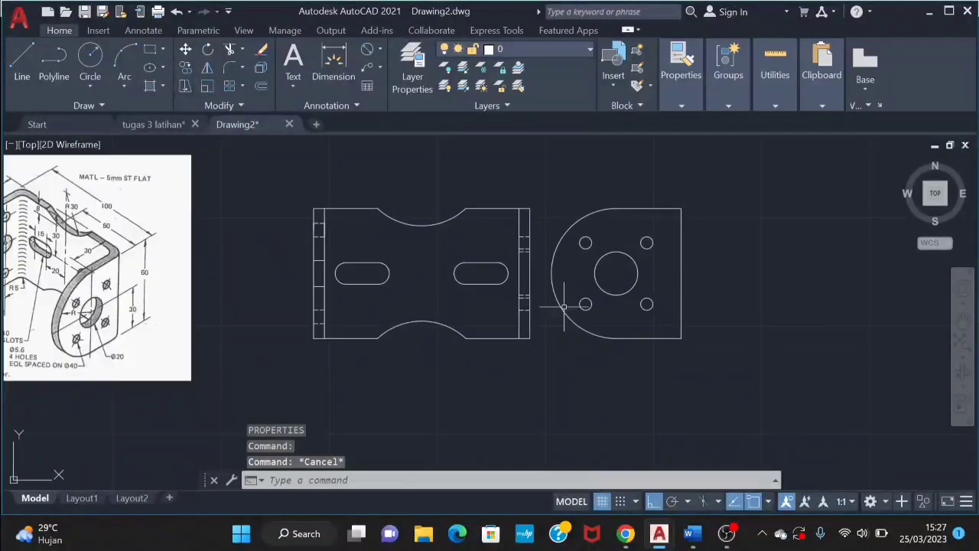
click(727, 191)
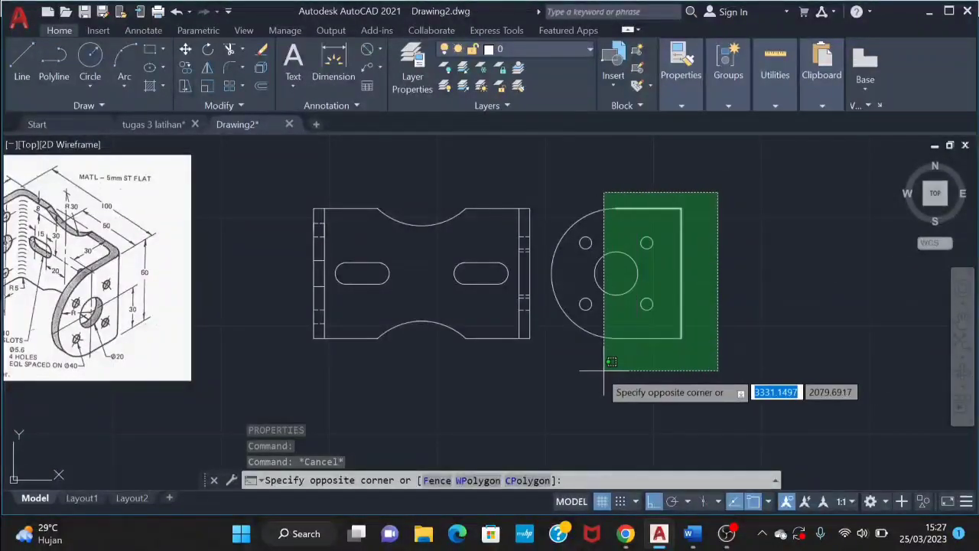
click(551, 349)
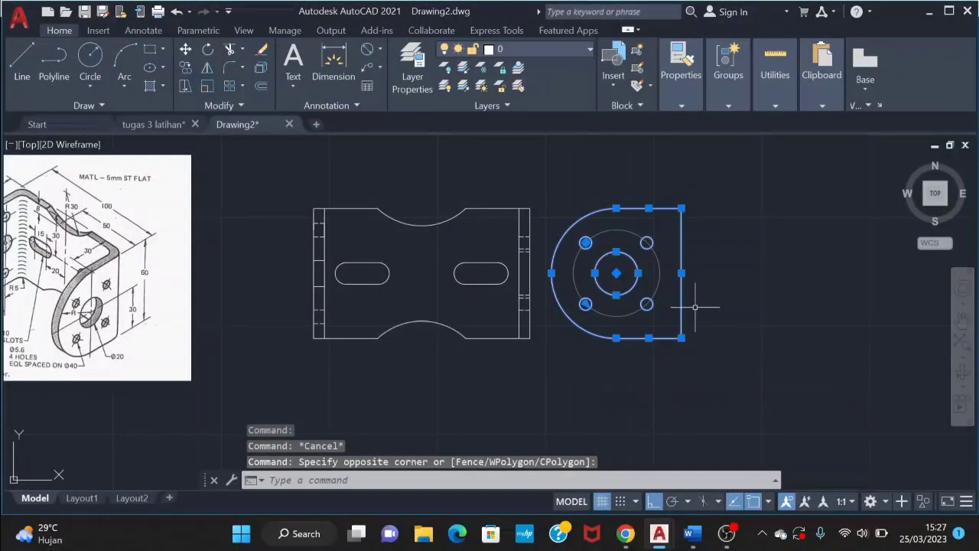
key(Escape)
middle_drag(694, 307, 826, 279)
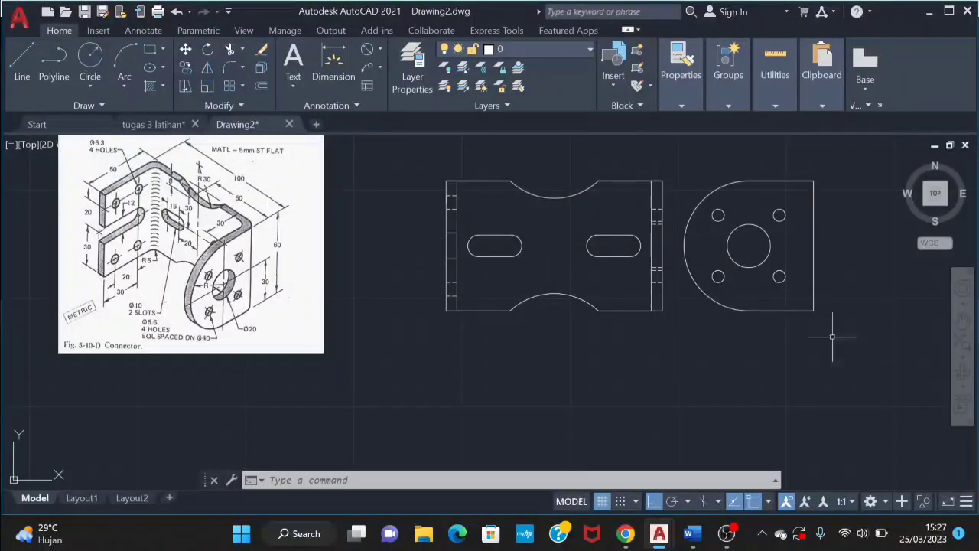
- Move the whole side view horizontally to the right, away from the front view, using its lower-right corner as base point
click(857, 329)
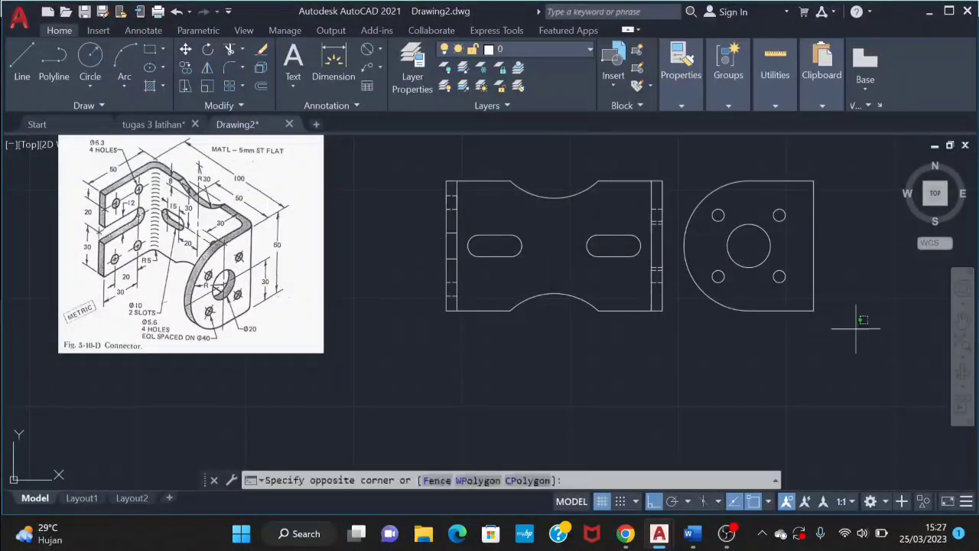
click(686, 147)
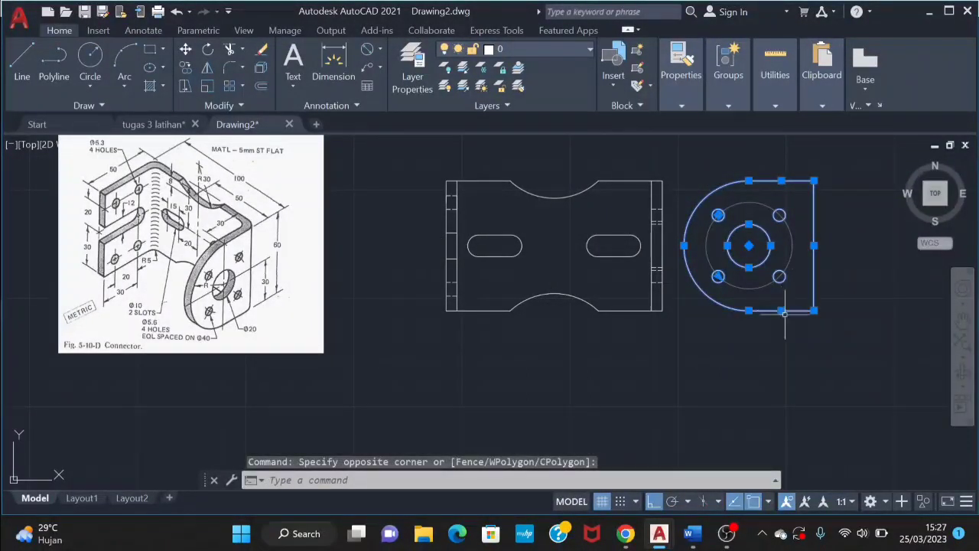
click(185, 49)
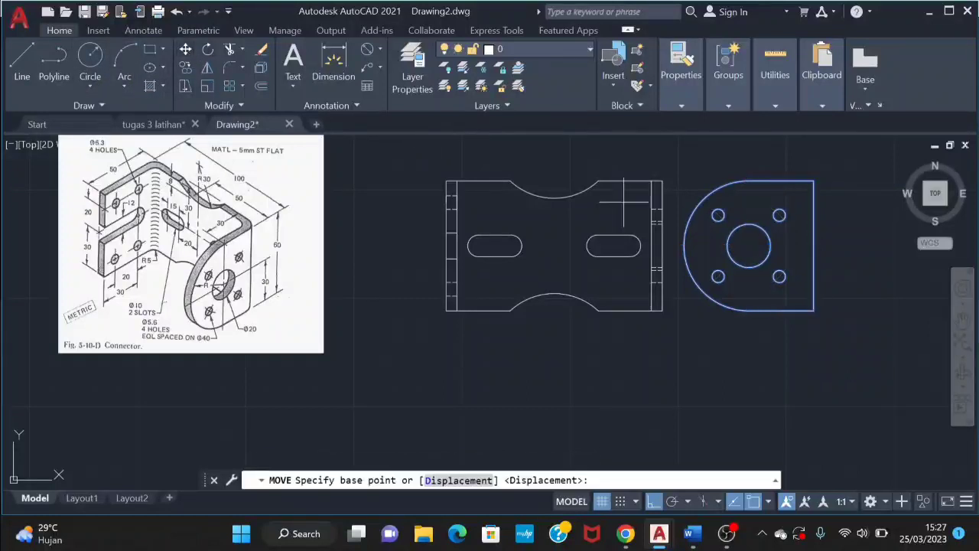
click(814, 311)
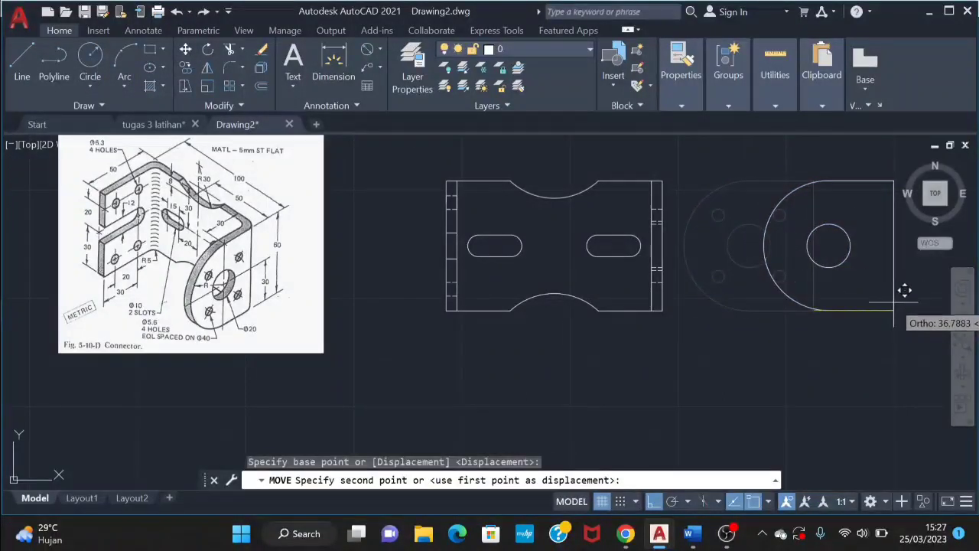
middle_drag(903, 288, 748, 293)
click(799, 312)
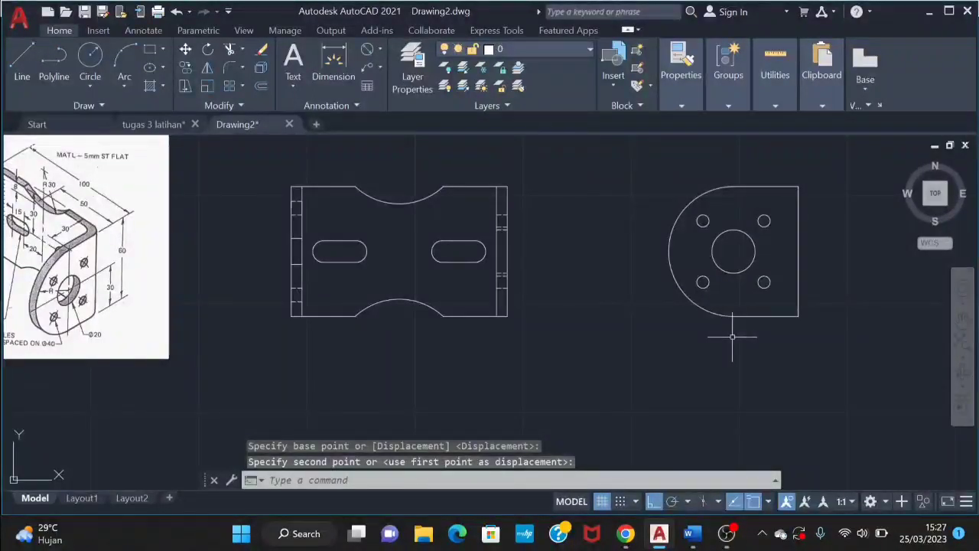
key(Escape)
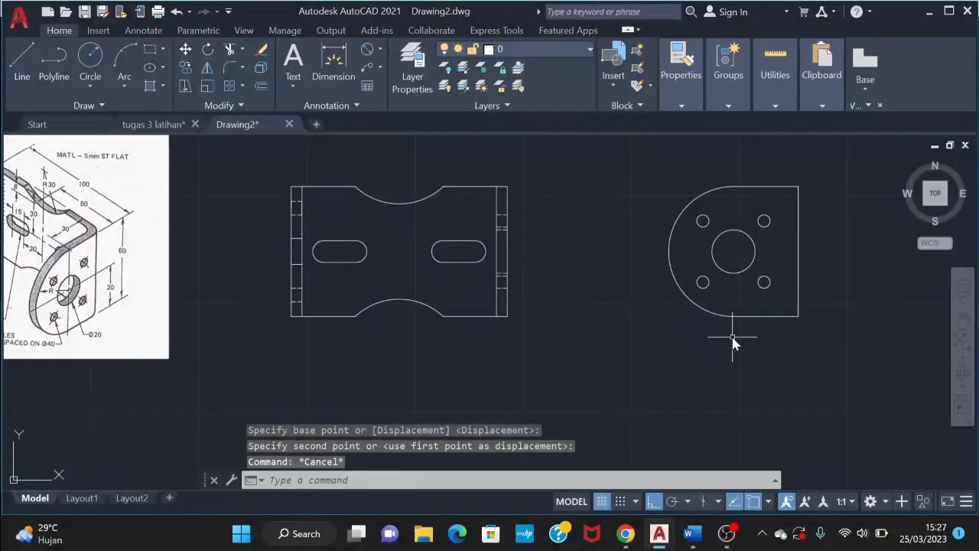
- In the side view, draw lines from the arc's upper end 20 mm left, straight down to the lower edge's level, and back to the arc's lower end
text(l)
key(Return)
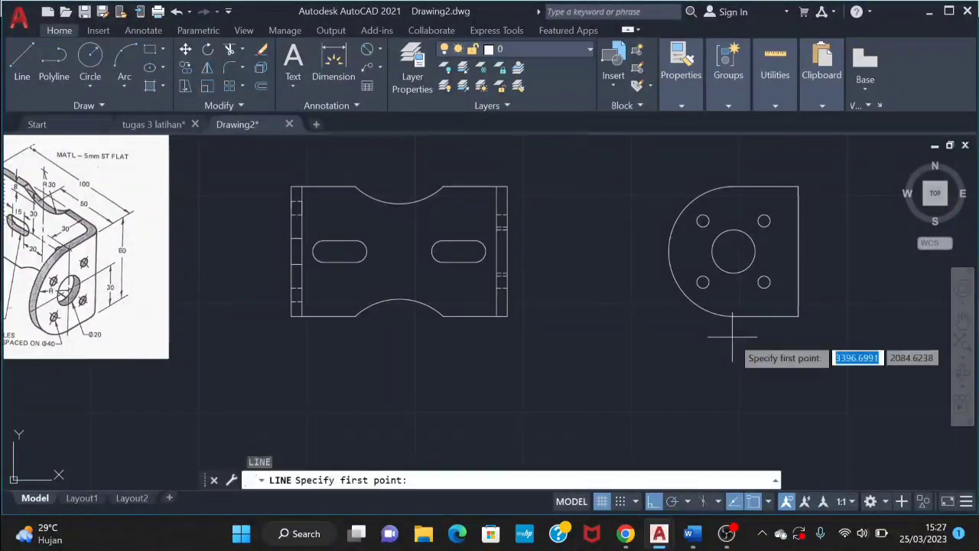
click(734, 185)
text(20)
key(Return)
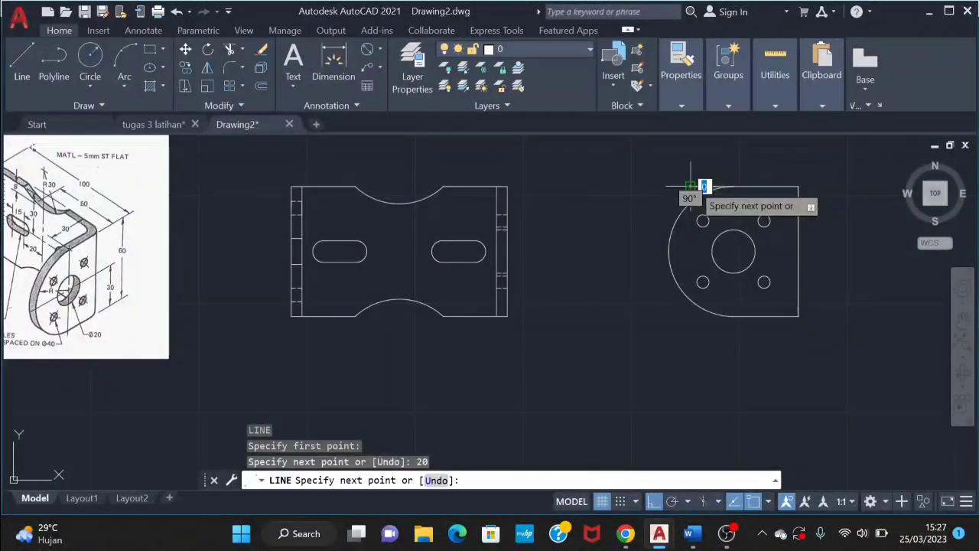
click(691, 316)
key(Escape)
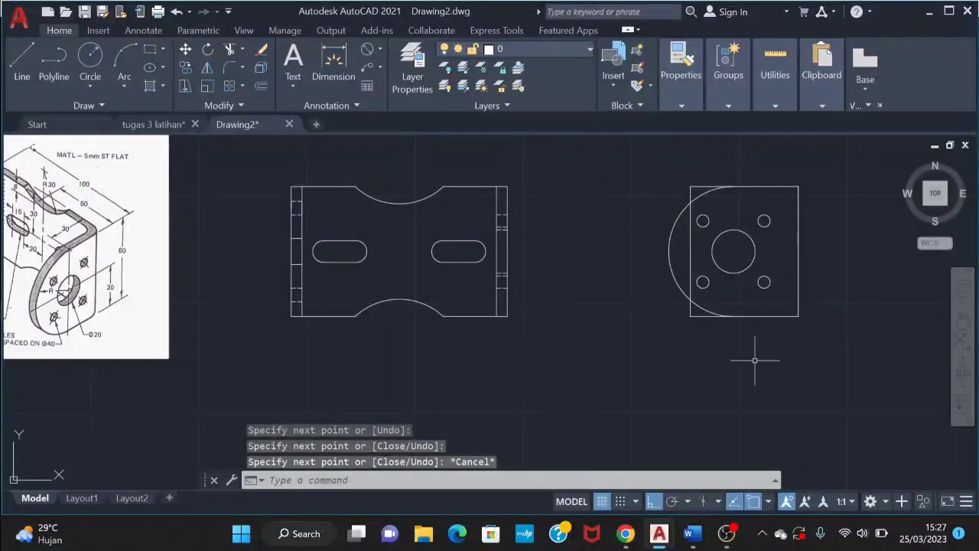
scroll(679, 327, down, 2)
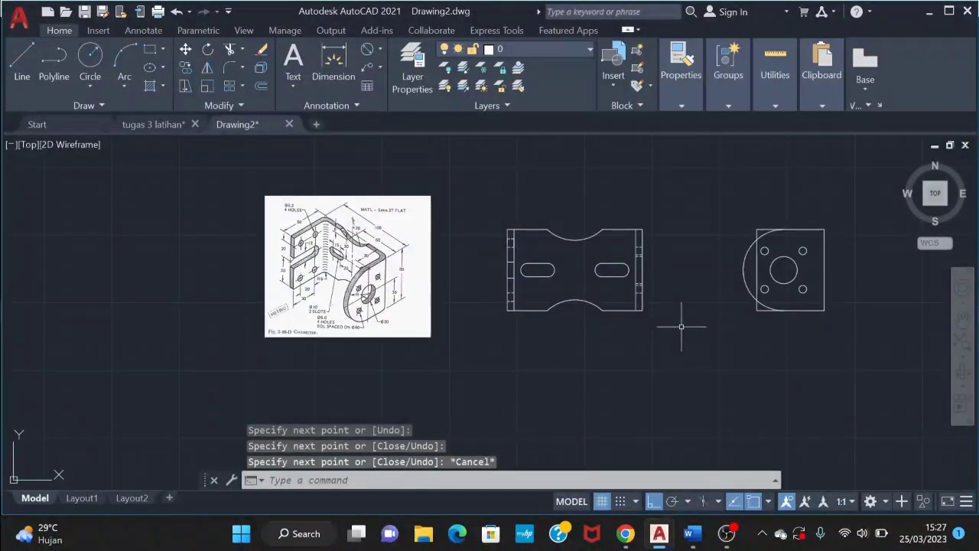
- Examine the reference drawing and the two slot edge lines in the front view's left flange
scroll(566, 319, up, 3)
scroll(403, 312, down, 1)
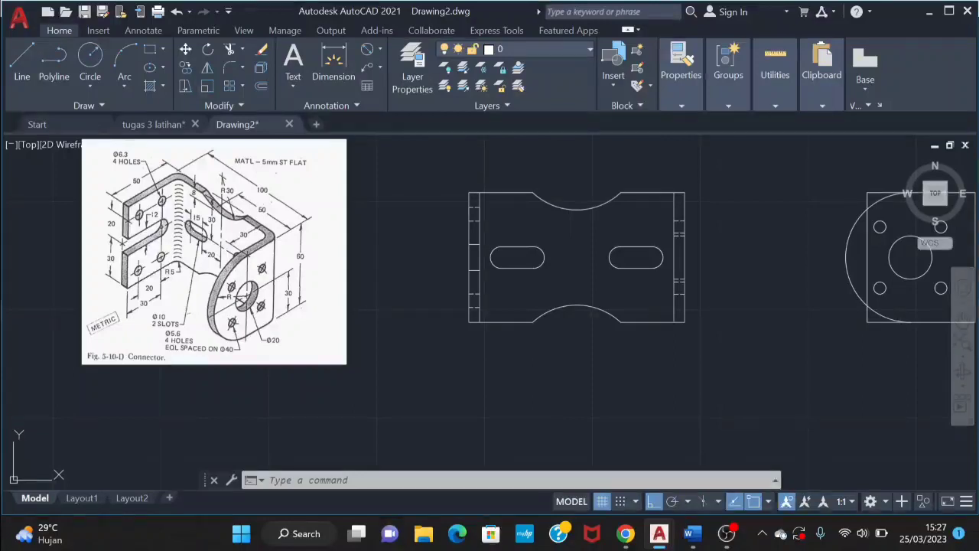
middle_drag(599, 328, 529, 321)
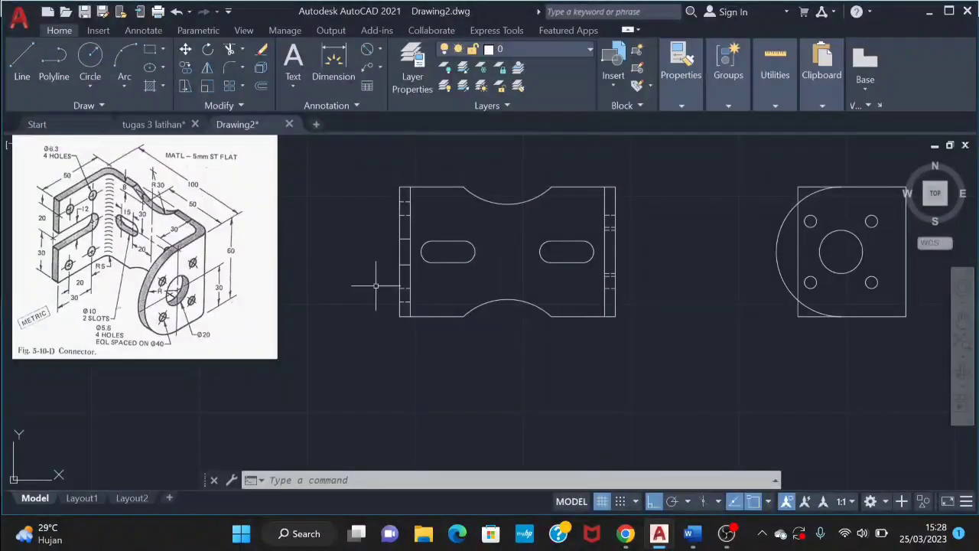
click(410, 238)
key(Escape)
key(Escape)
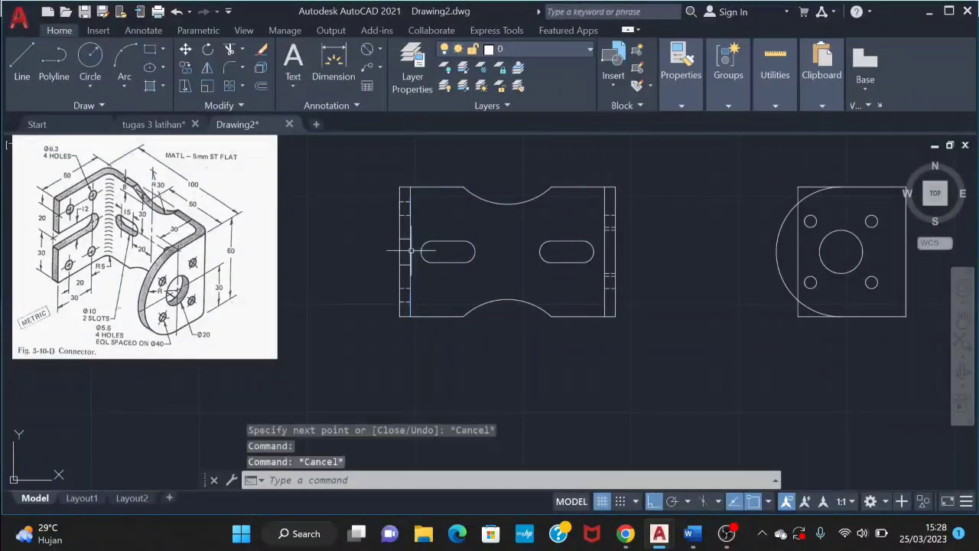
click(406, 237)
click(406, 264)
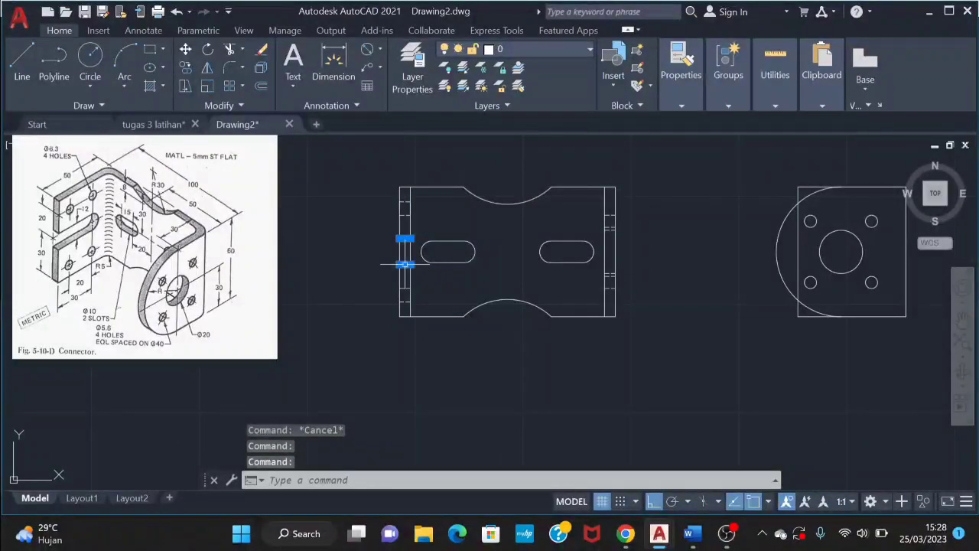
key(Escape)
- Draw a horizontal projection line from the left flange's lower slot edge across to the rear flange's left edge in the side view
text(l)
key(Return)
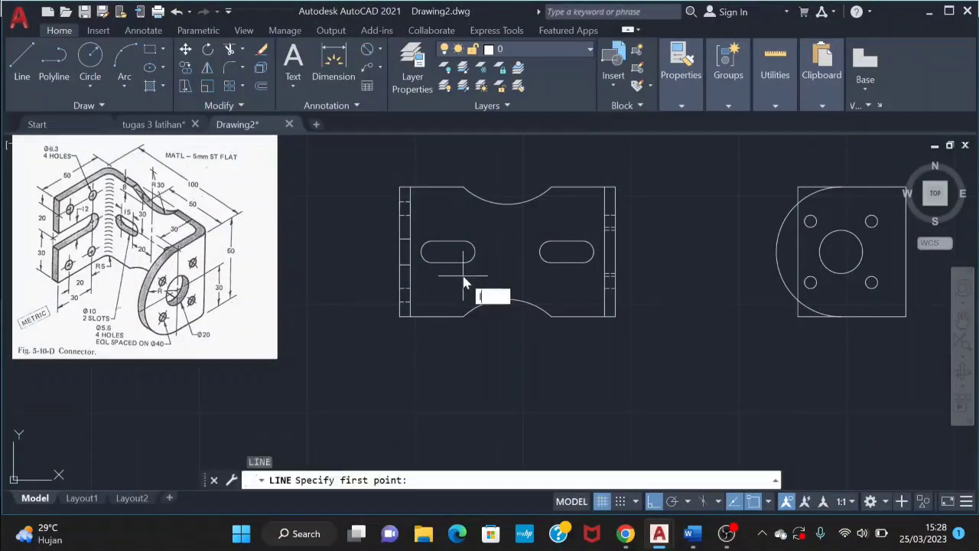
text(l)
key(Return)
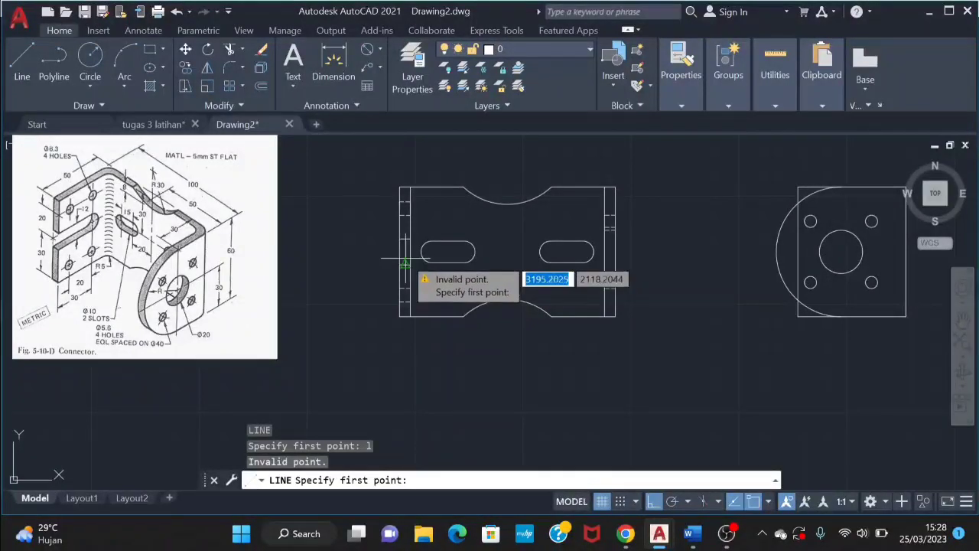
click(410, 263)
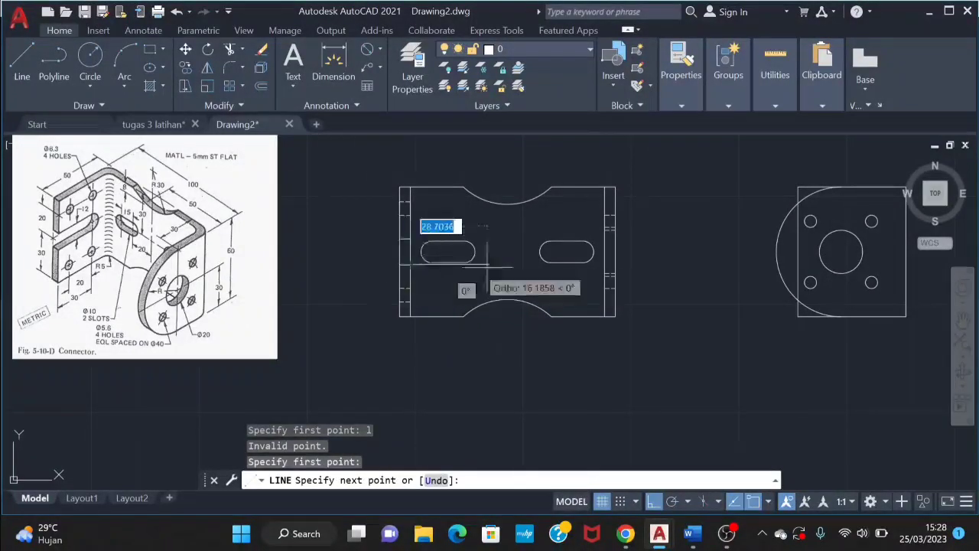
click(796, 265)
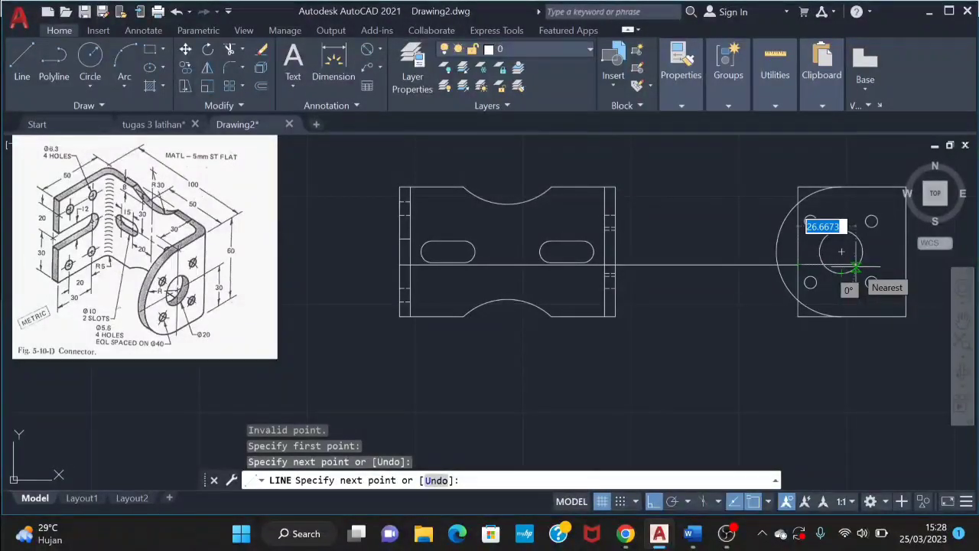
- Continue the line 30 mm right, 12 mm up and back left to the rear flange's edge to outline the slot
text(30)
key(Return)
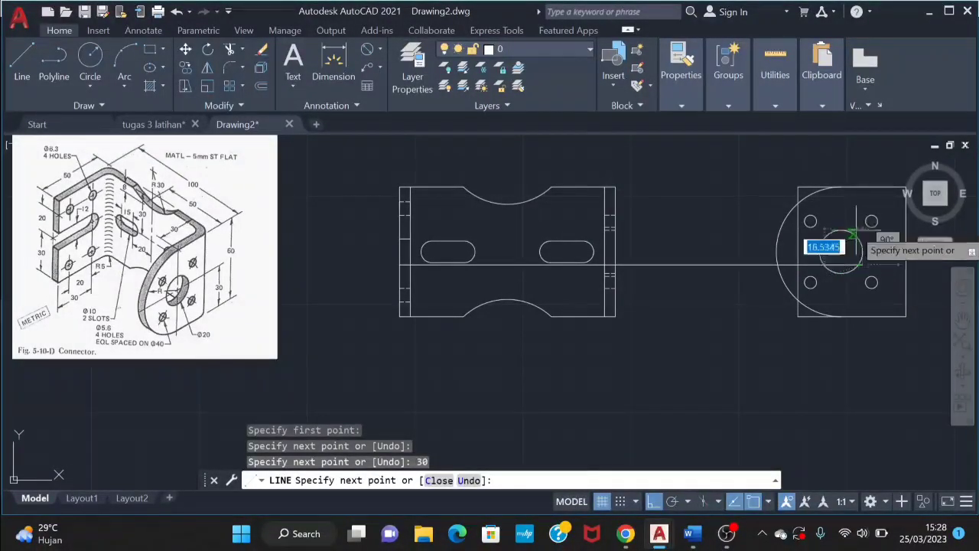
key(Return)
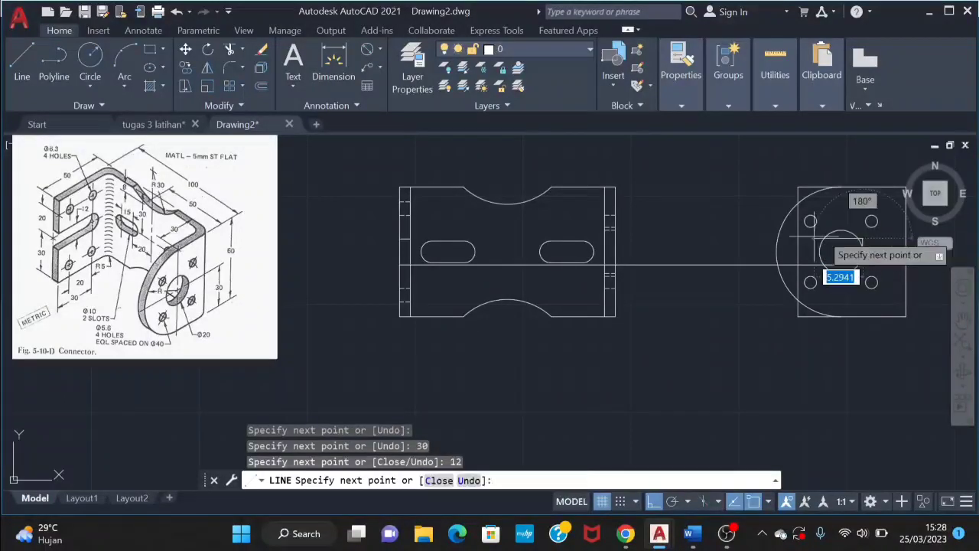
key(Escape)
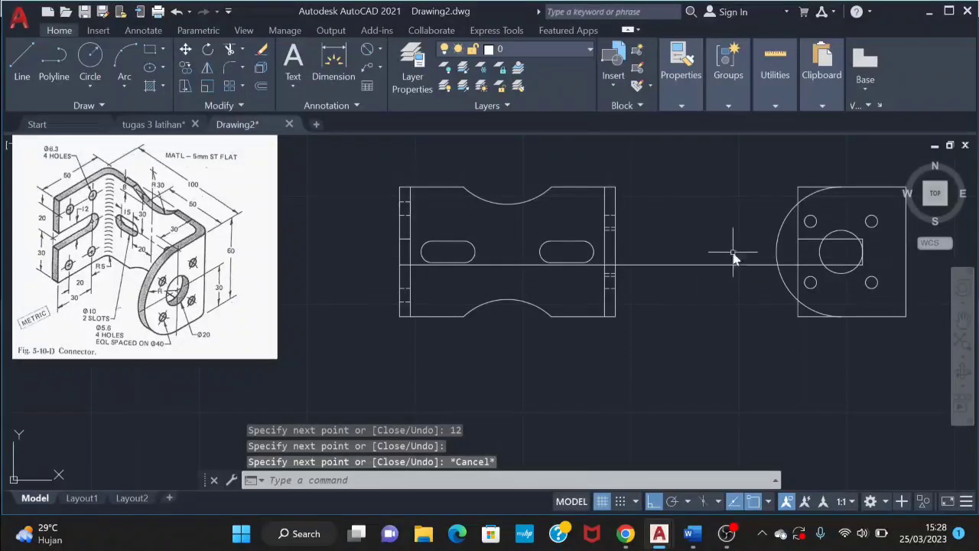
- Trim the projection line inside the side view's arc and erase the rest of it between the two views
text(tr)
key(Return)
click(753, 271)
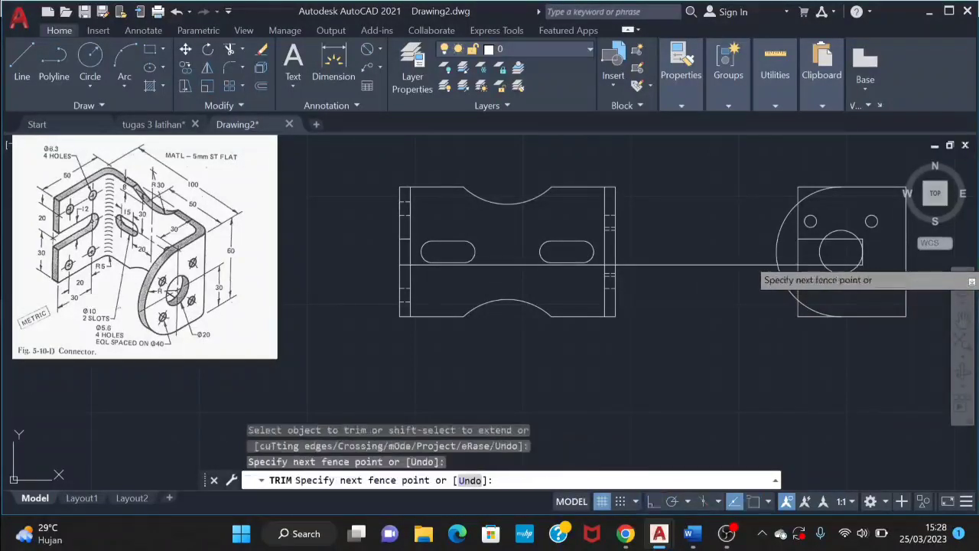
key(Return)
key(Escape)
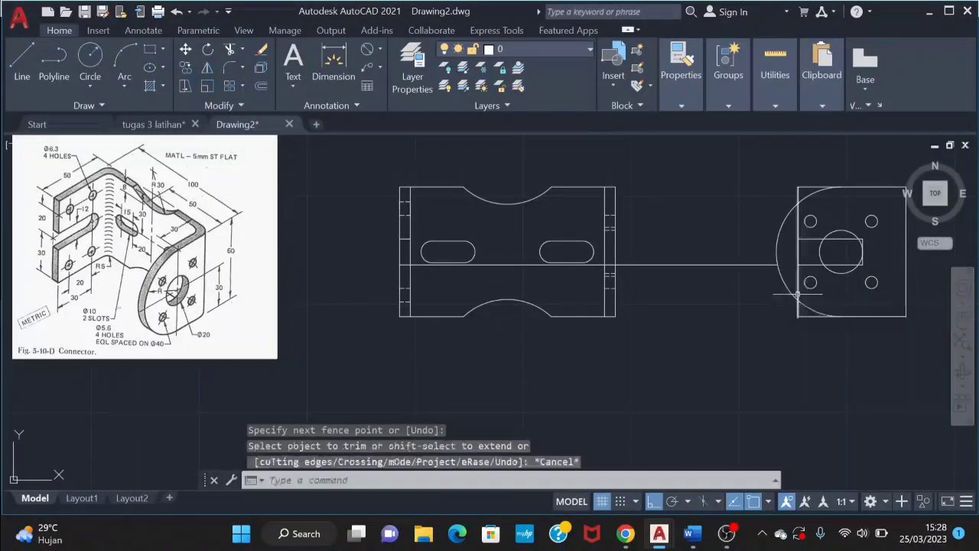
click(692, 265)
key(Delete)
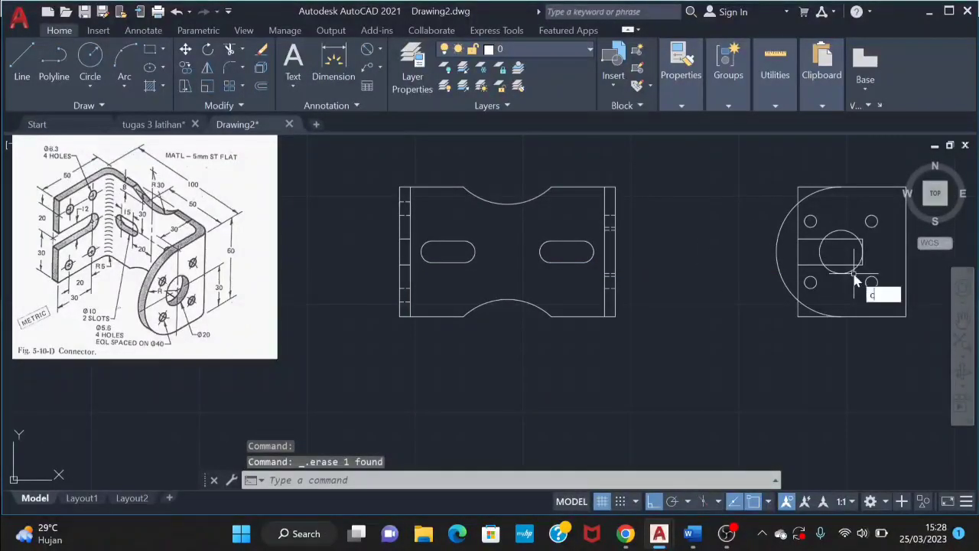
- Draw a 6 mm radius circle centred on the midpoint of the slot's right end line, reaching its lower corner
key(Return)
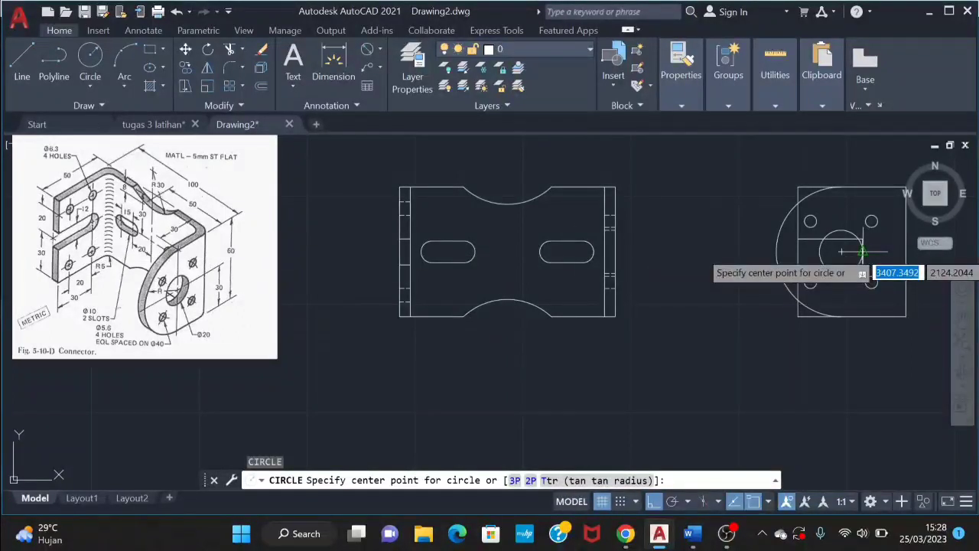
click(862, 252)
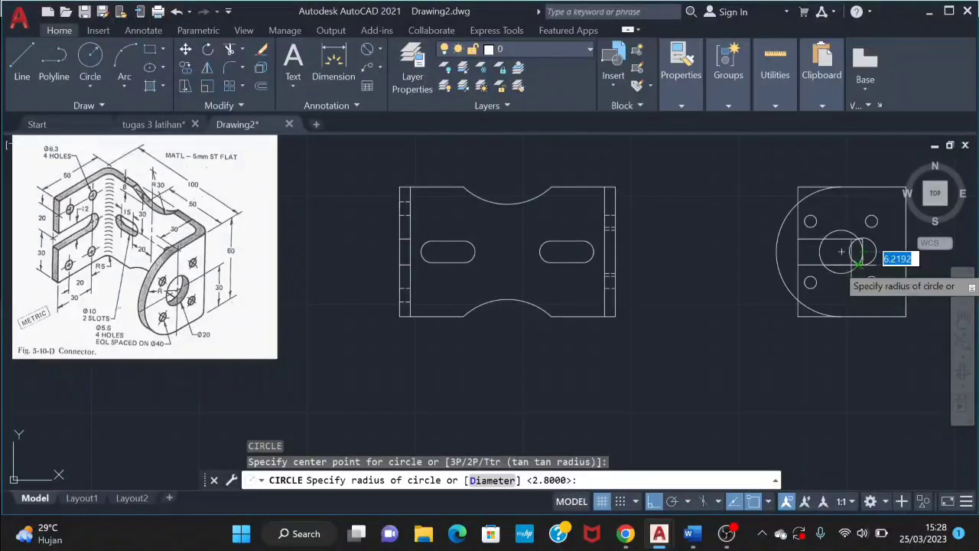
key(Escape)
scroll(861, 261, up, 4)
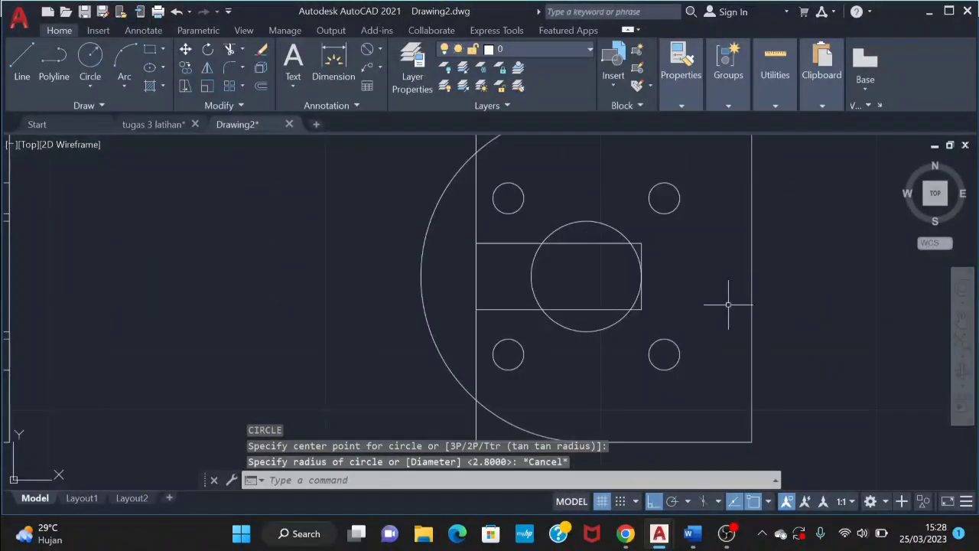
key(Return)
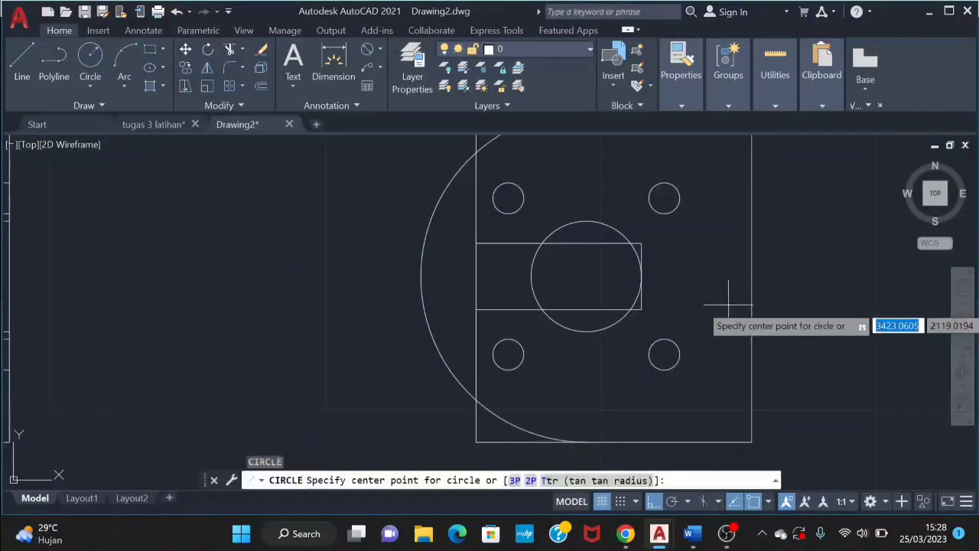
click(641, 276)
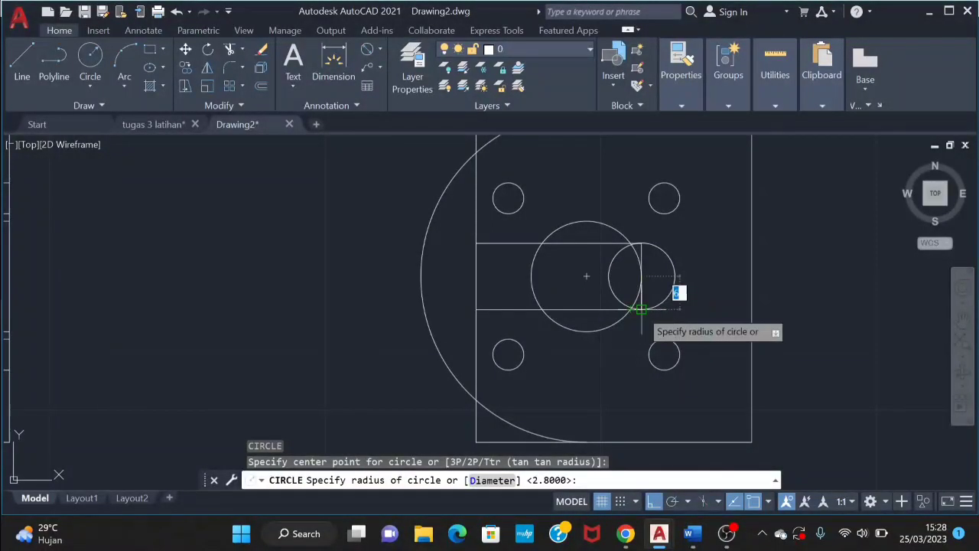
click(641, 309)
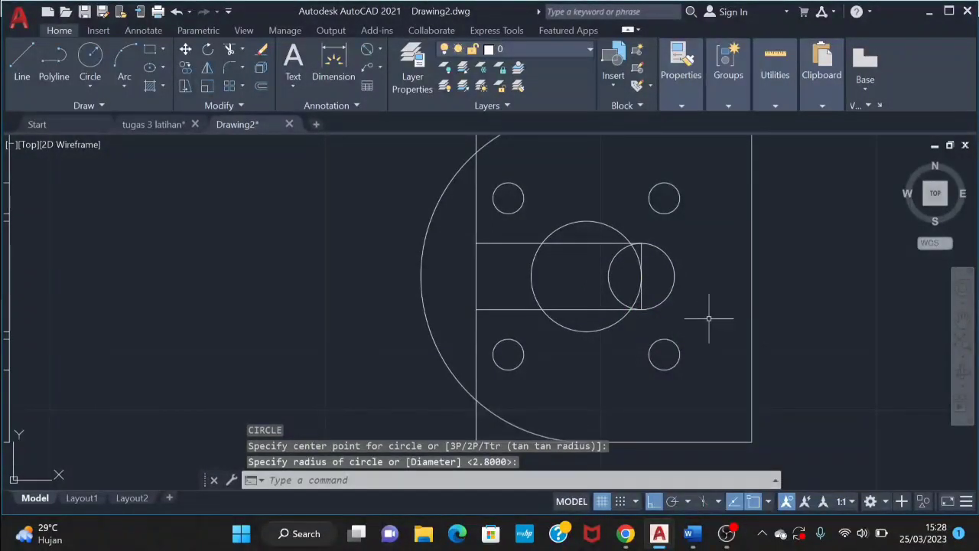
- Trim away the slot's vertical end line and the inner half of the circle in the side view
scroll(459, 322, down, 2)
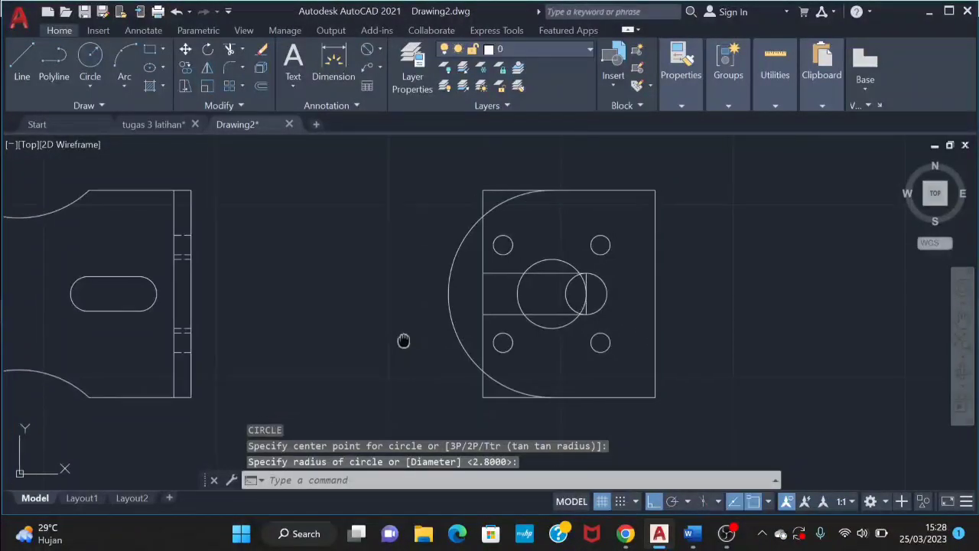
middle_drag(402, 342, 587, 299)
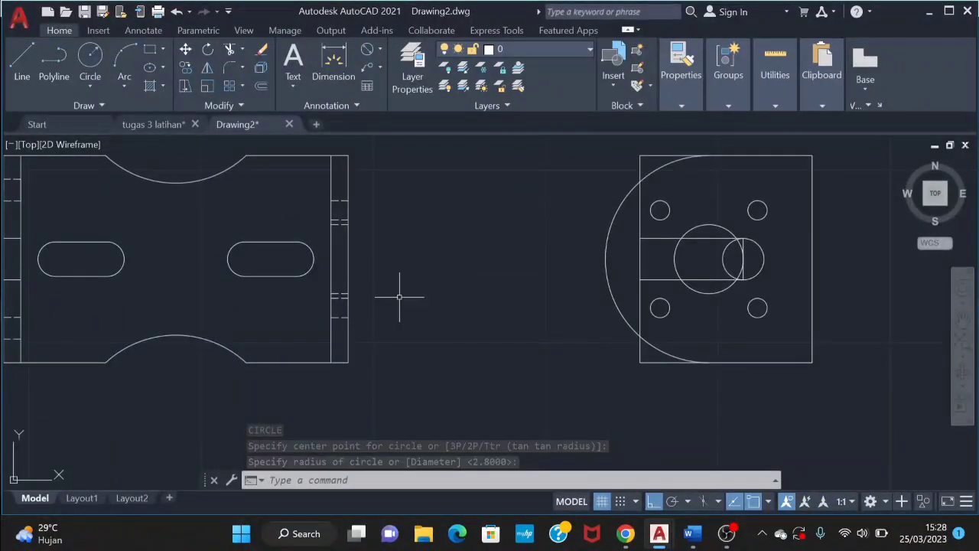
scroll(399, 298, down, 1)
middle_drag(409, 310, 549, 329)
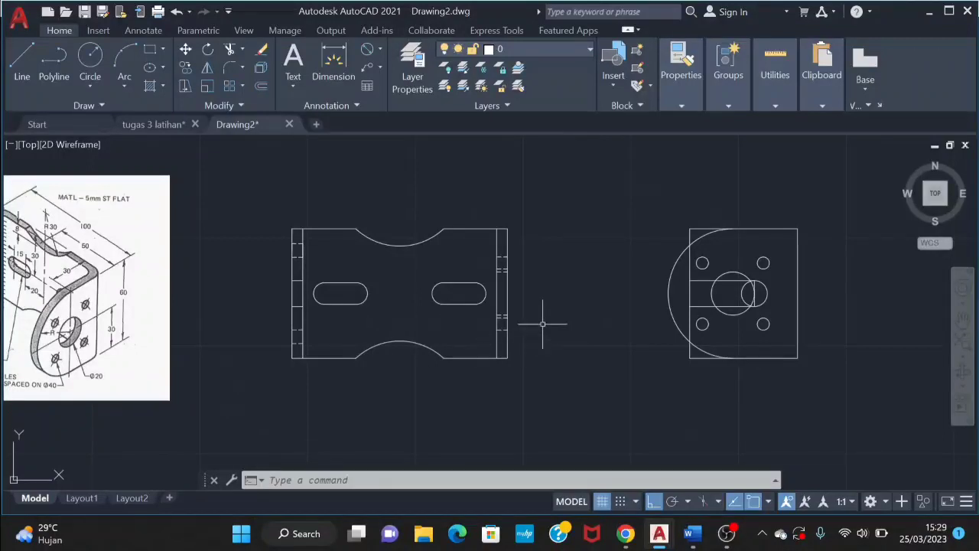
mouse_move(254, 315)
middle_down()
mouse_move(291, 308)
mouse_move(196, 298)
middle_up()
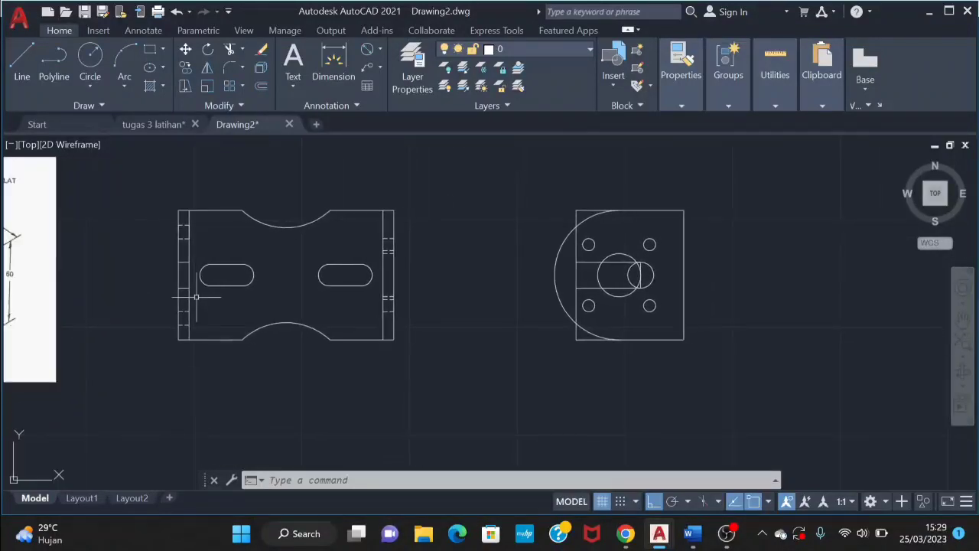
scroll(590, 313, up, 2)
middle_drag(663, 312, 518, 328)
text(tr)
key(Return)
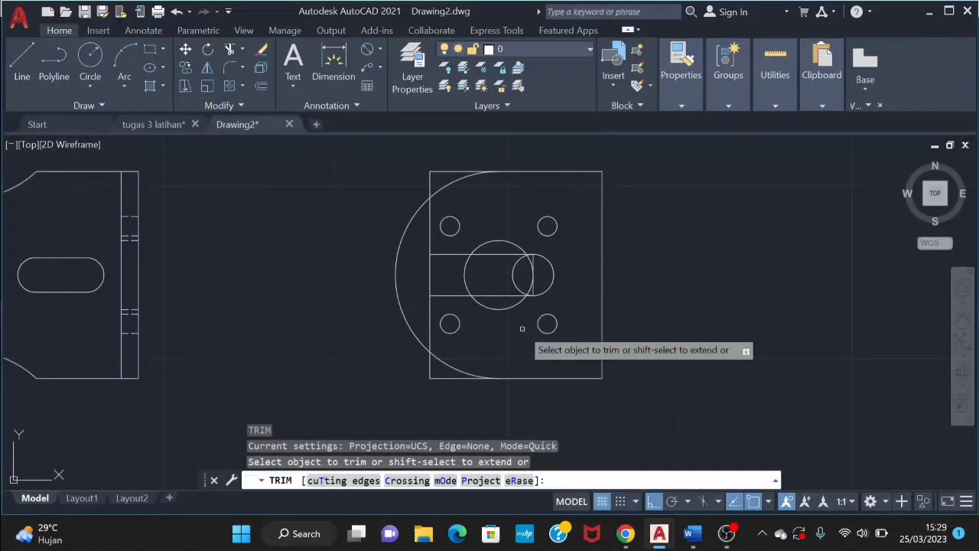
scroll(518, 321, up, 2)
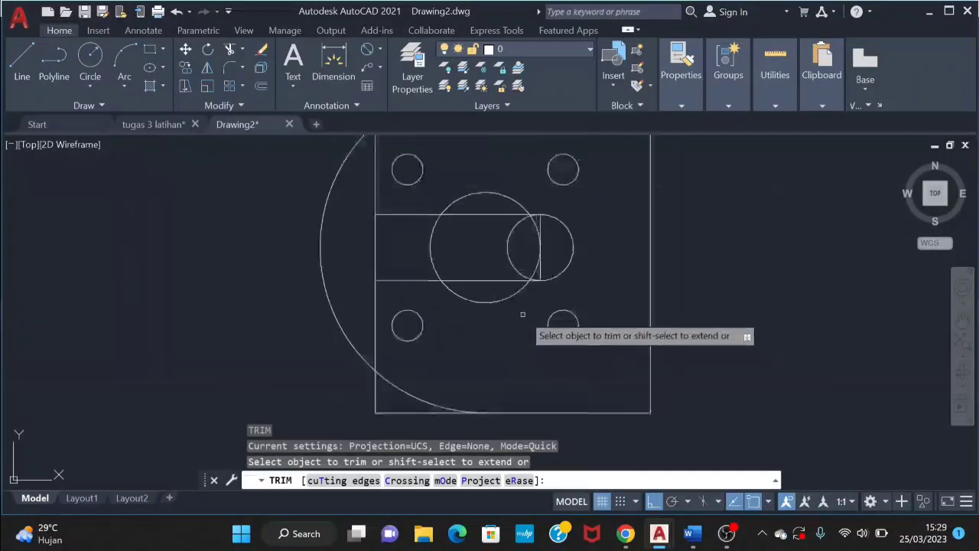
click(542, 273)
key(Return)
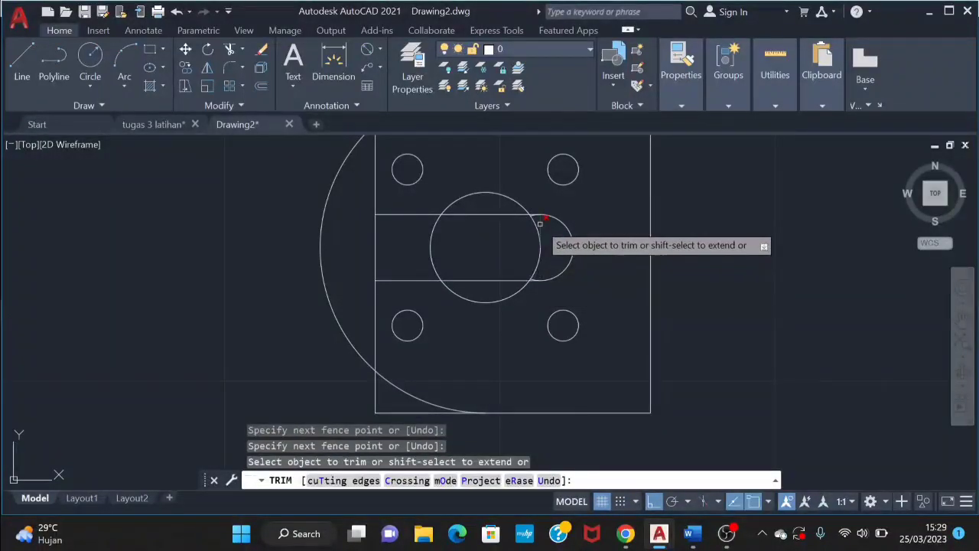
- Trim the leftover arc stubs at the upper and lower edges of the slot's rounded end
click(541, 220)
scroll(539, 218, up, 5)
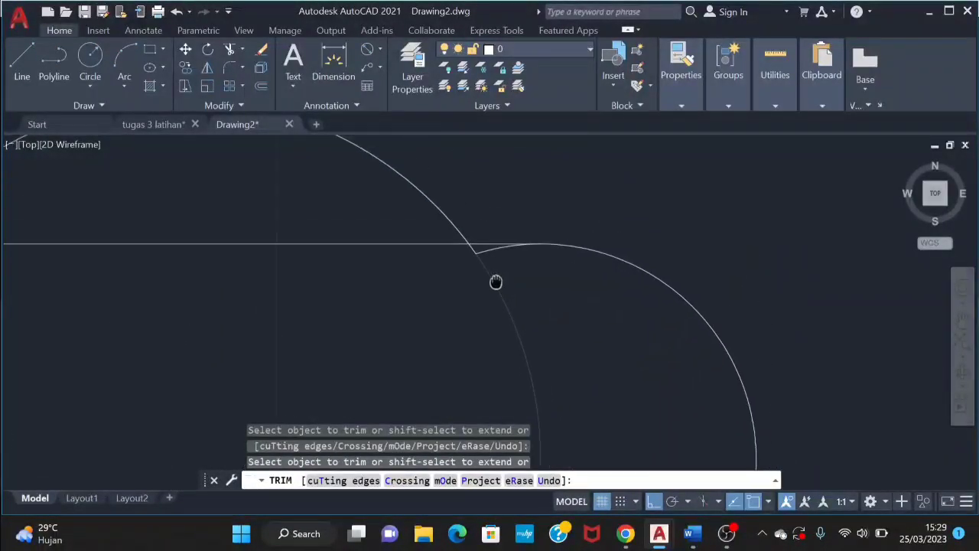
click(486, 250)
click(480, 252)
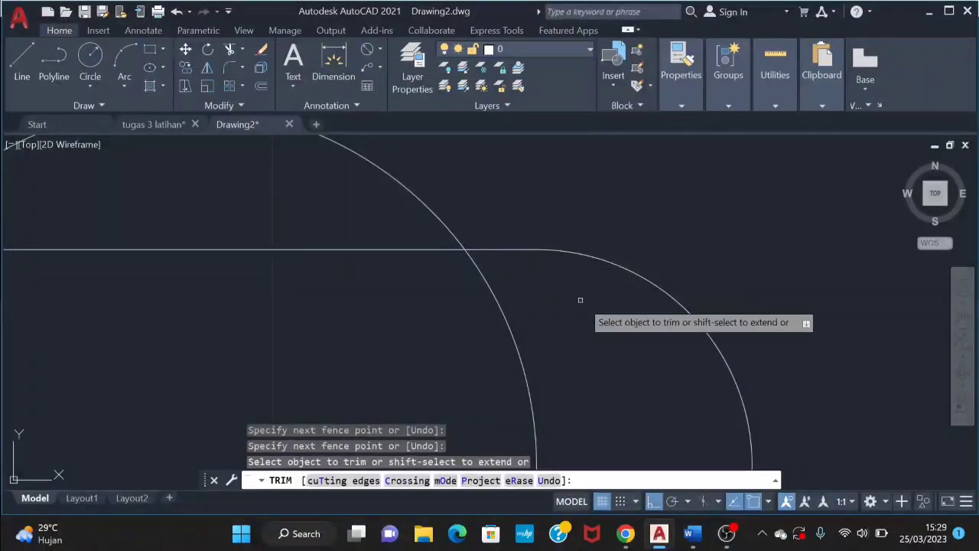
middle_drag(605, 313, 664, 135)
middle_drag(671, 413, 717, 177)
scroll(654, 325, up, 2)
scroll(637, 274, up, 2)
click(549, 241)
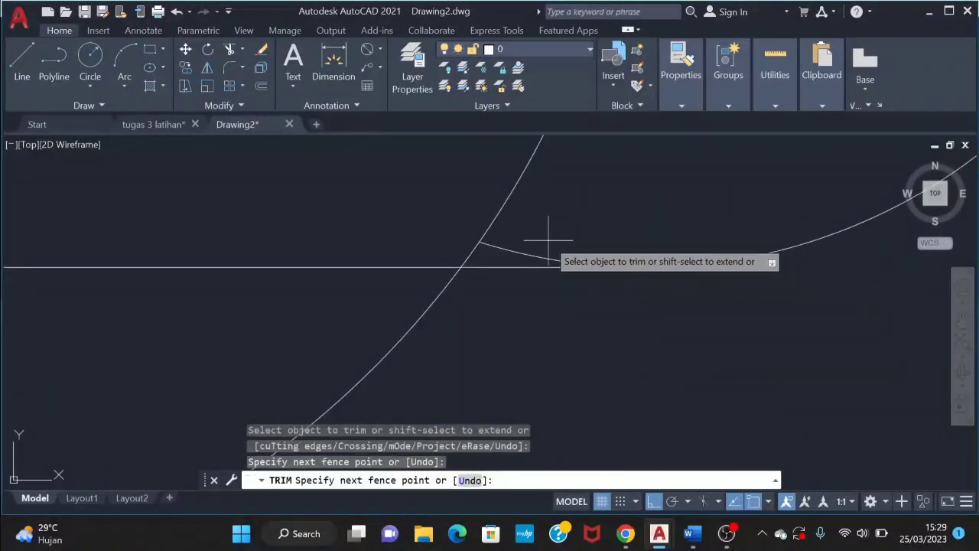
click(482, 263)
- Trim the rear flange's left edge between the two slot lines to open the slot's mouth
scroll(520, 244, down, 5)
mouse_move(444, 260)
middle_down()
mouse_move(442, 300)
mouse_move(459, 317)
middle_up()
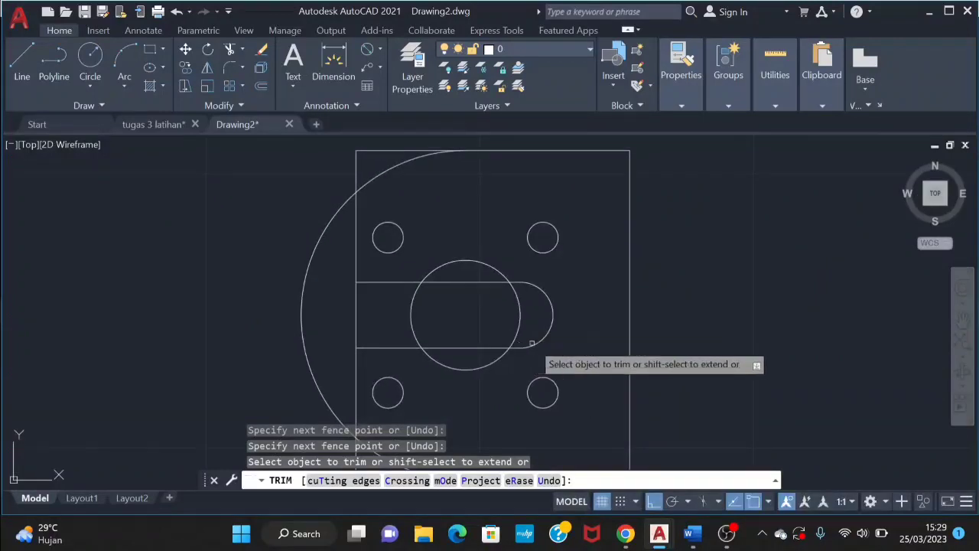
middle_drag(390, 384, 582, 347)
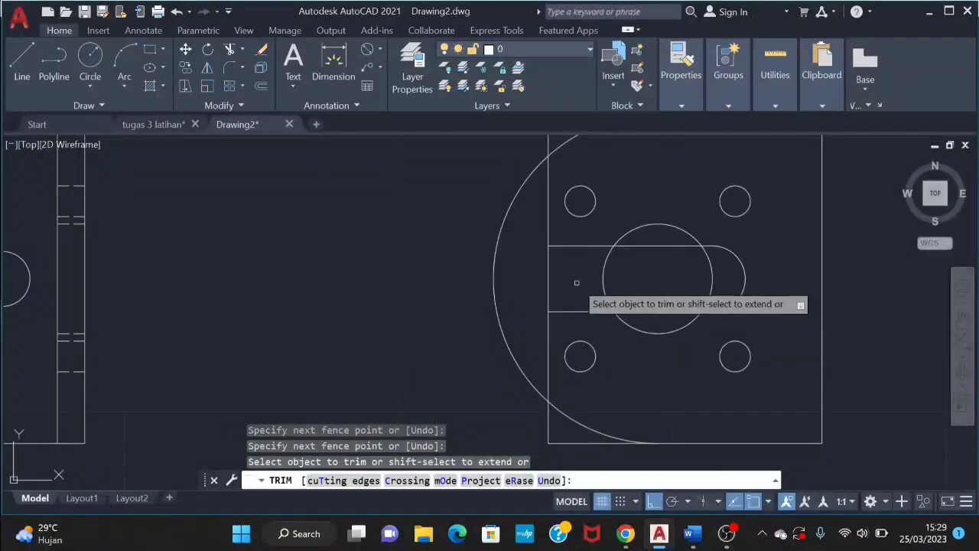
click(537, 288)
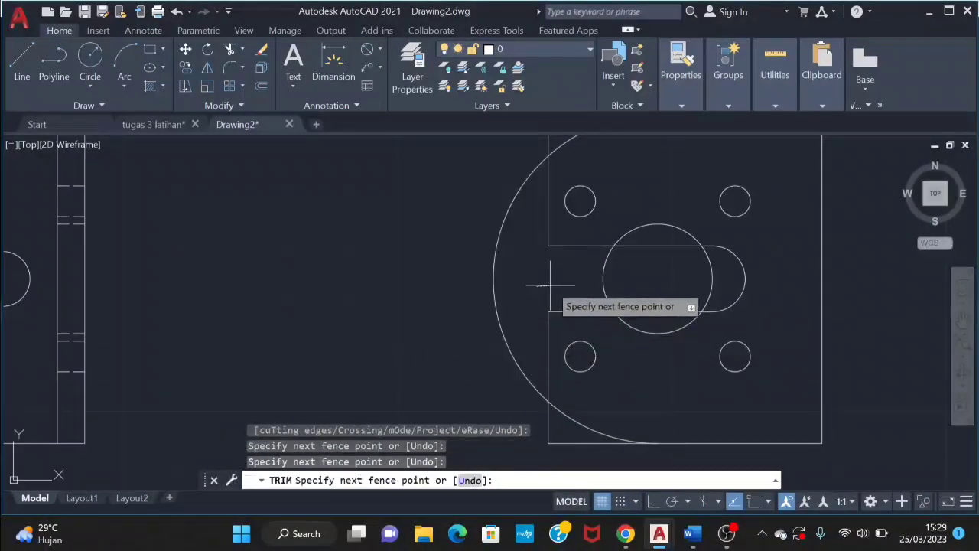
key(Escape)
scroll(339, 349, down, 4)
mouse_move(339, 350)
middle_down()
mouse_move(302, 349)
mouse_move(493, 355)
middle_up()
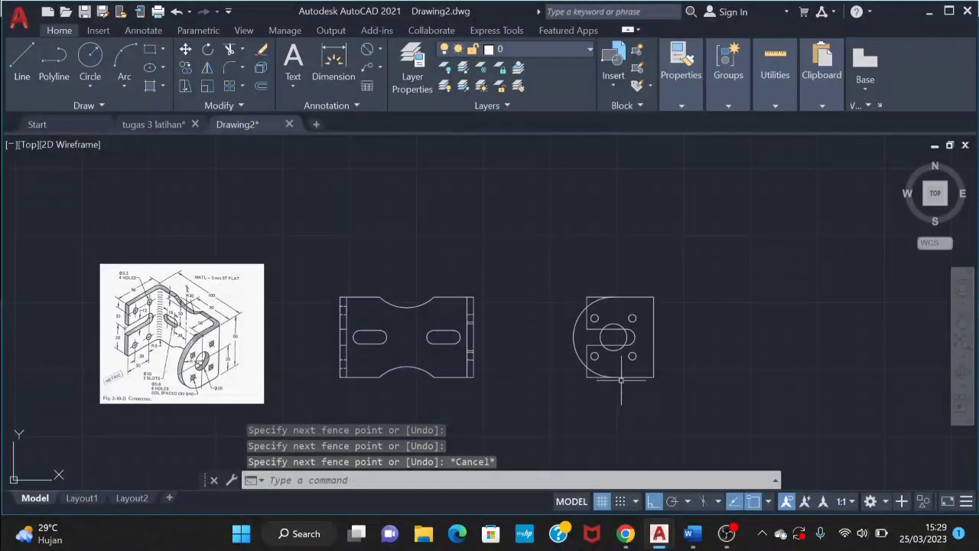
scroll(612, 372, up, 2)
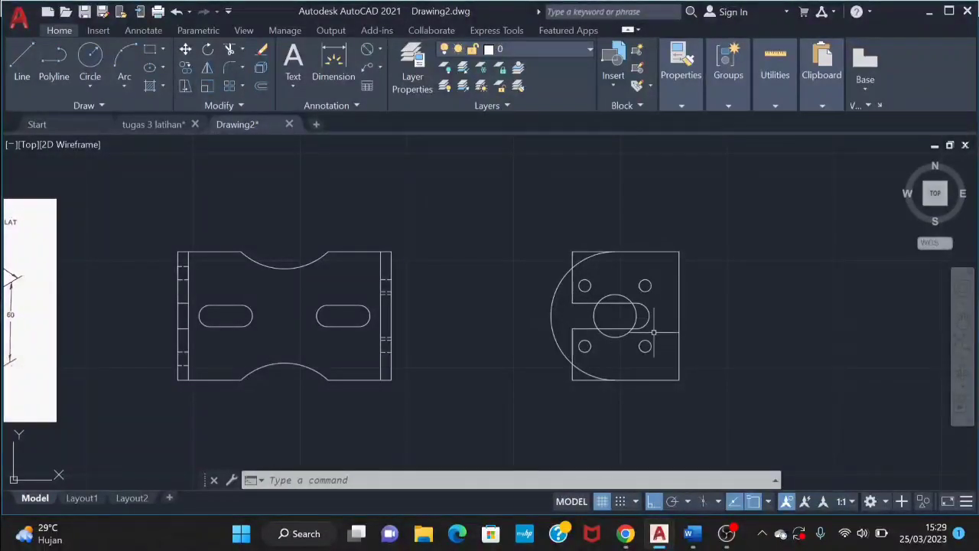
- Trim the rear flange's left edge between the large arc and the slot lines in the side view
scroll(654, 332, up, 4)
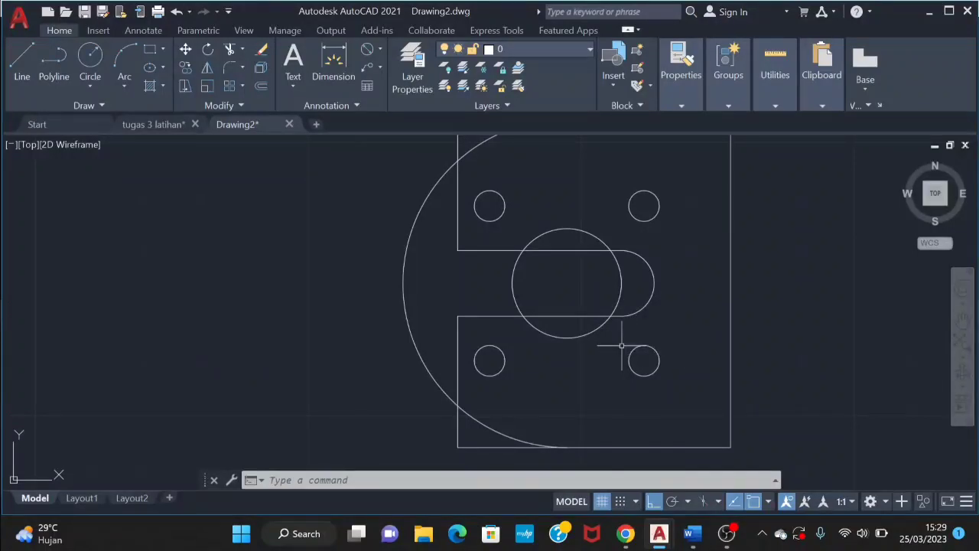
click(501, 250)
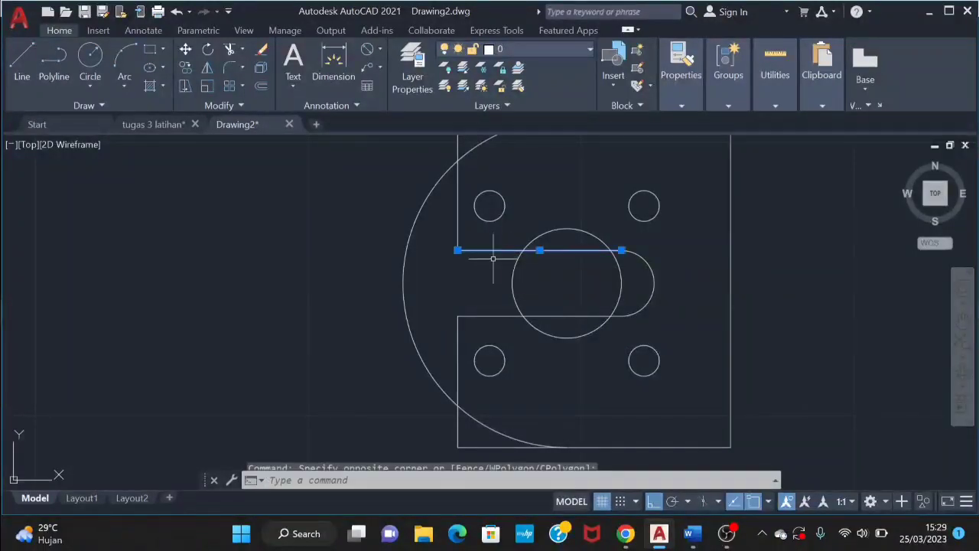
key(Escape)
text(tr)
key(Return)
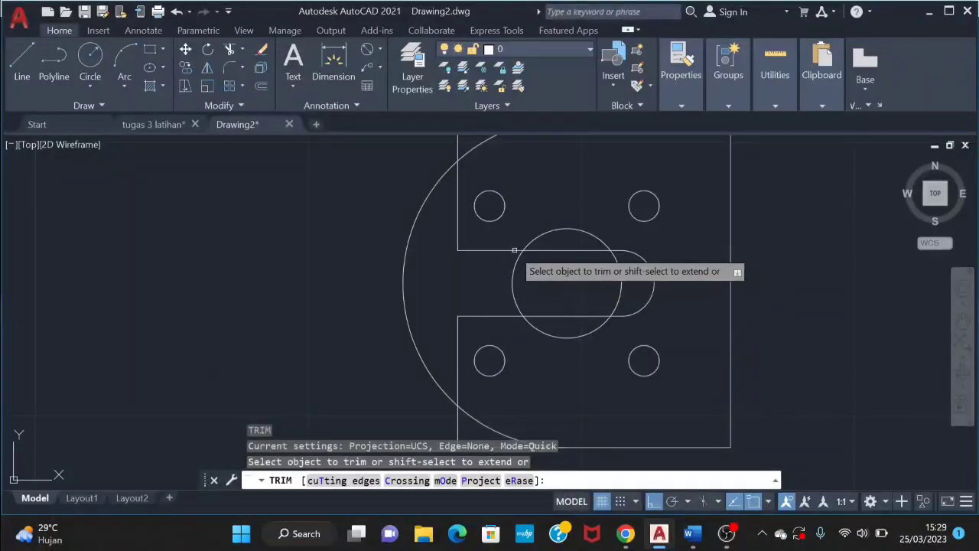
drag(479, 231, 443, 231)
key(Return)
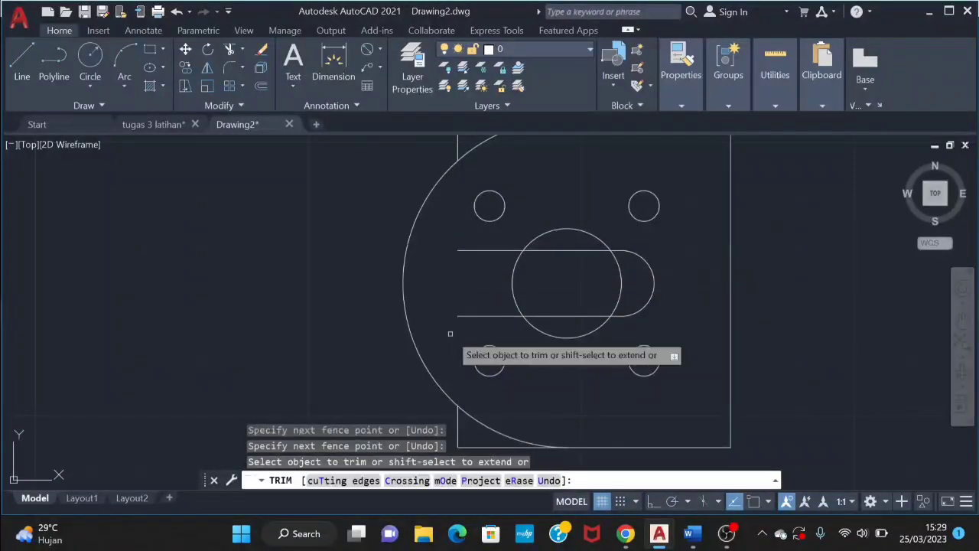
key(Escape)
- Using the ACAD_ISO02W100 linetype, draw a vertical line from the large arc's upper crossing with the flange edge to the upper slot line's end
key(F8)
text(l)
key(Return)
key(Escape)
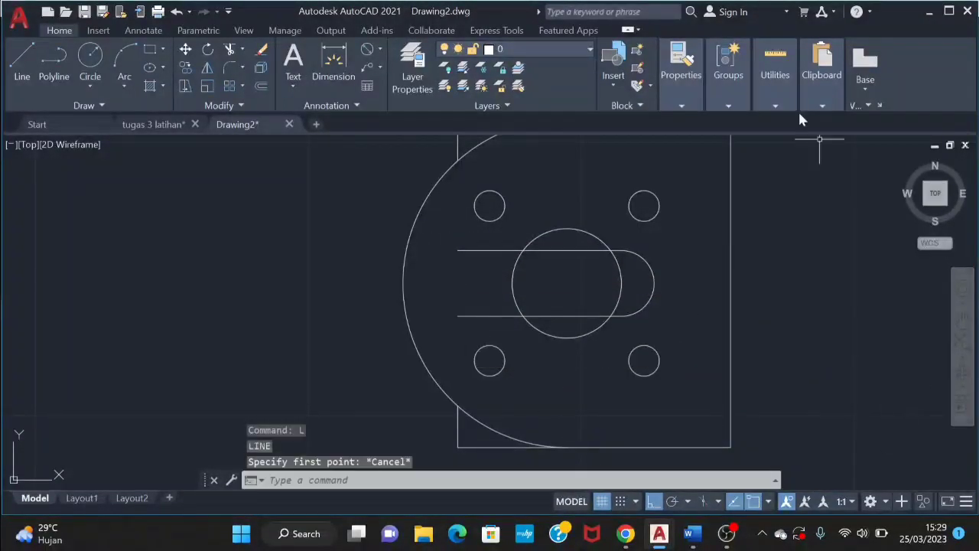
click(689, 107)
click(790, 220)
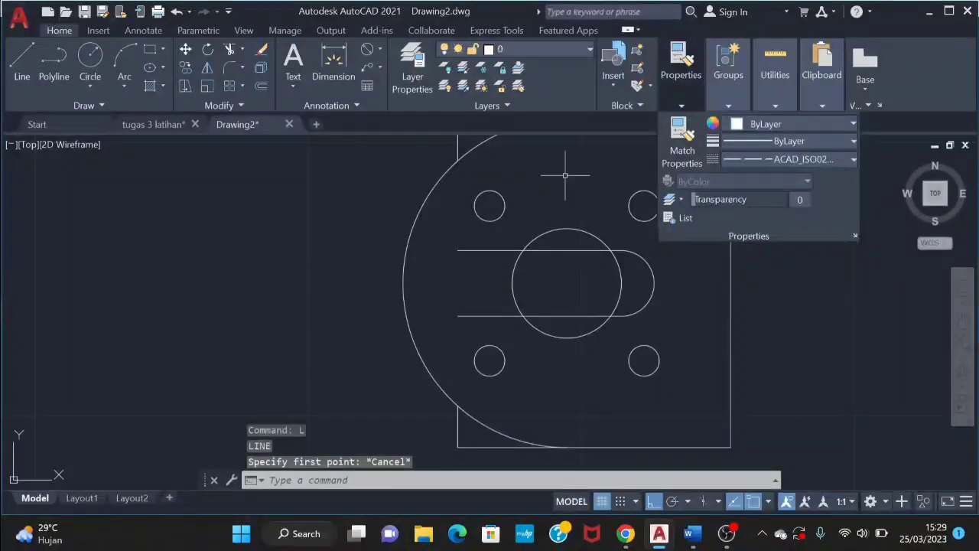
text(l)
key(Return)
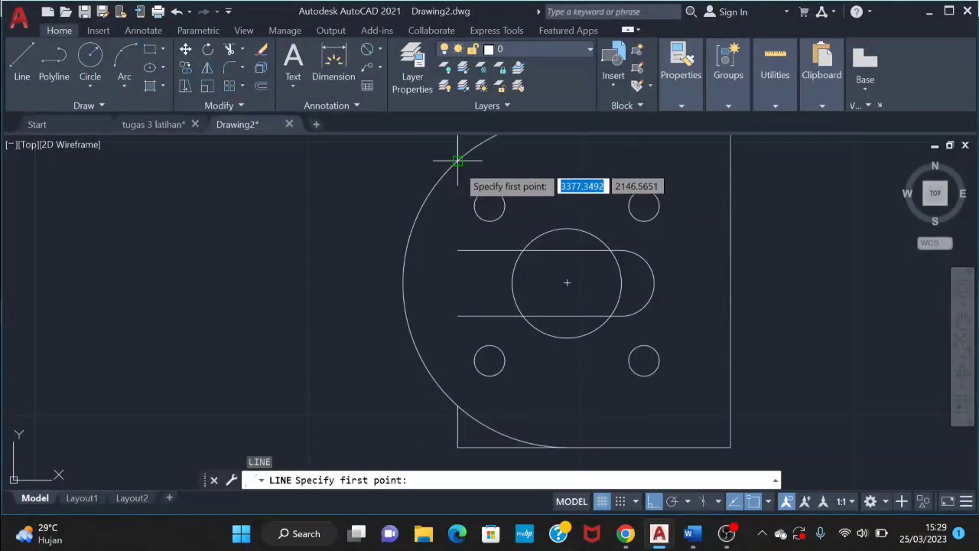
click(457, 250)
click(458, 250)
key(Escape)
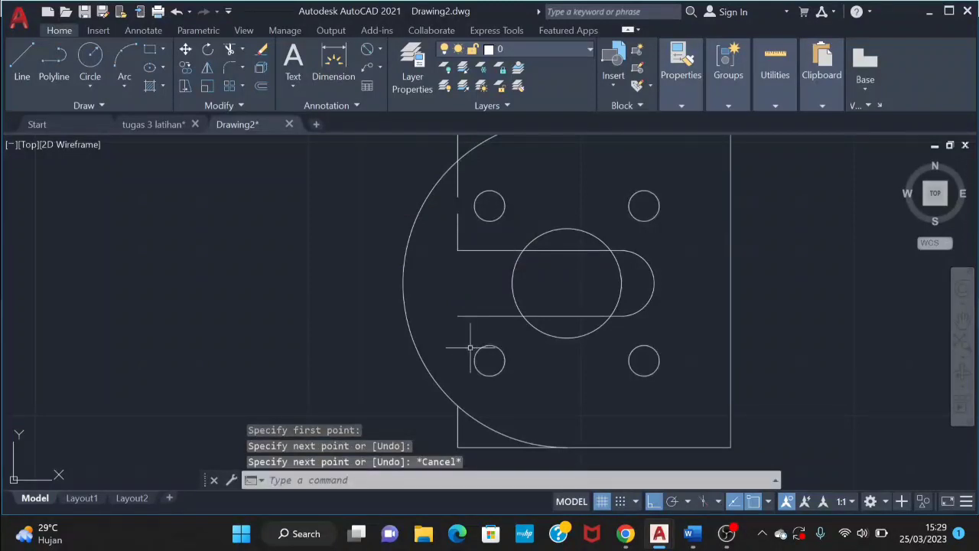
- Draw the matching dashed vertical line from the lower slot line's left end down to the large arc's lower crossing
key(Return)
click(457, 315)
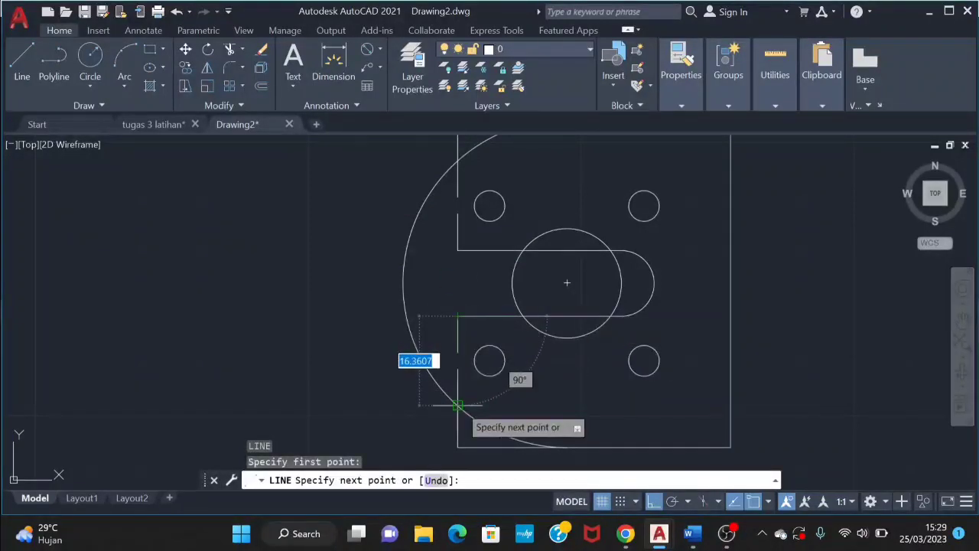
key(Escape)
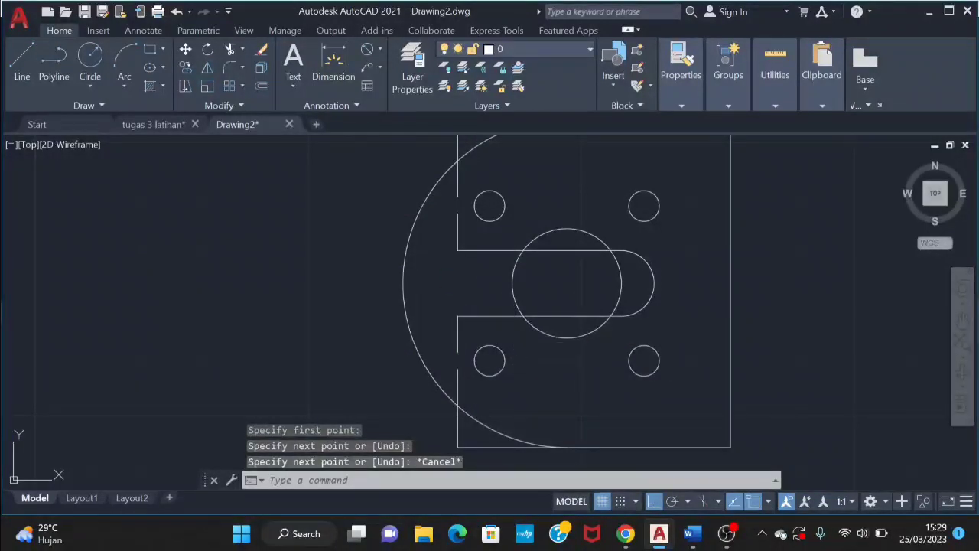
- Trim both slot lines between the flange's left edge and the central circle
text(tr)
key(Return)
mouse_move(510, 326)
mouse_down()
mouse_move(468, 238)
mouse_move(478, 241)
mouse_up()
key(Escape)
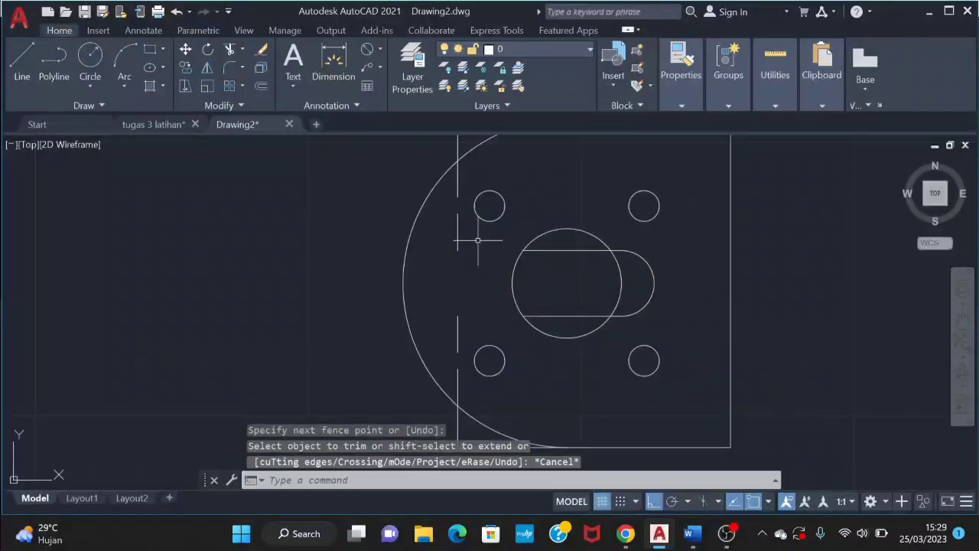
- Draw a dashed horizontal line from the upper edge line's lower end to the central circle's crossing with the upper slot line
text(l)
key(Return)
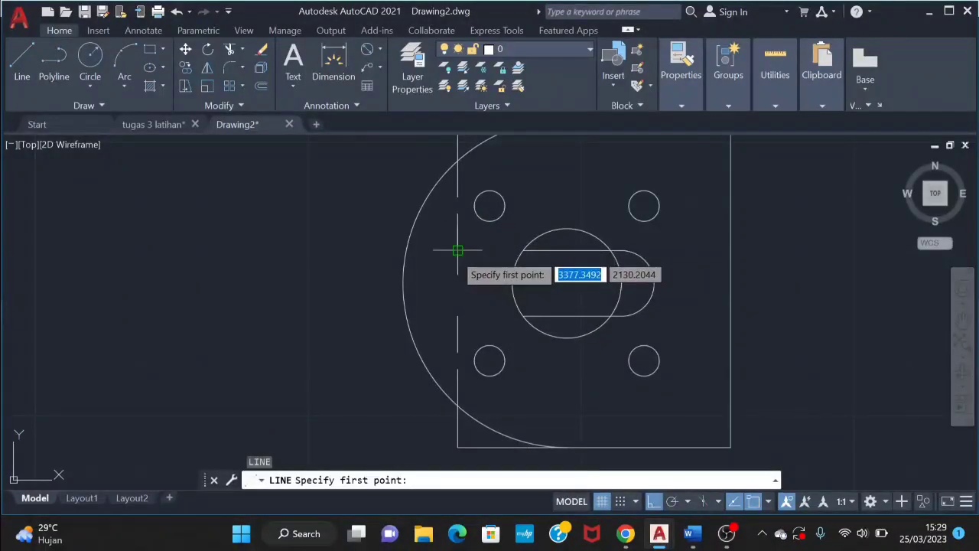
click(457, 250)
scroll(522, 250, up, 5)
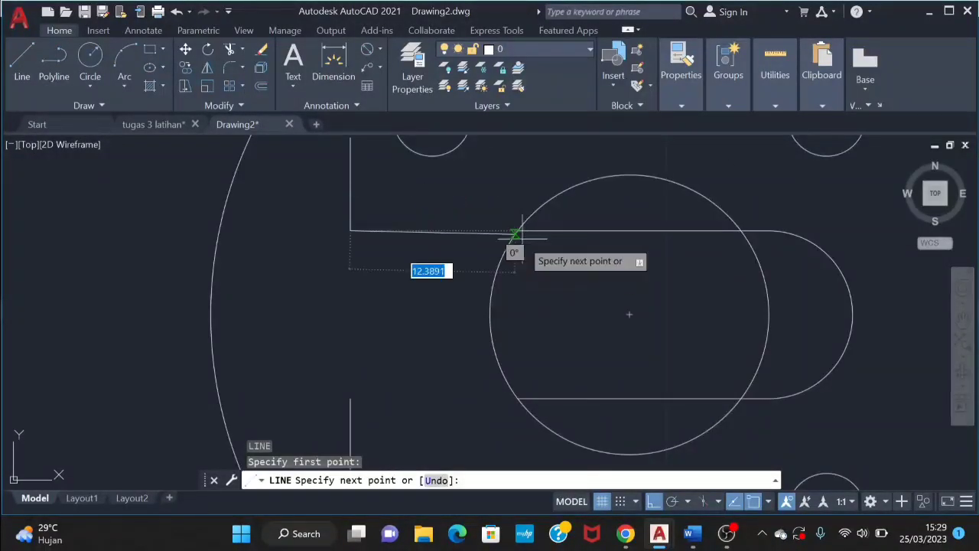
key(Escape)
text(l)
key(Return)
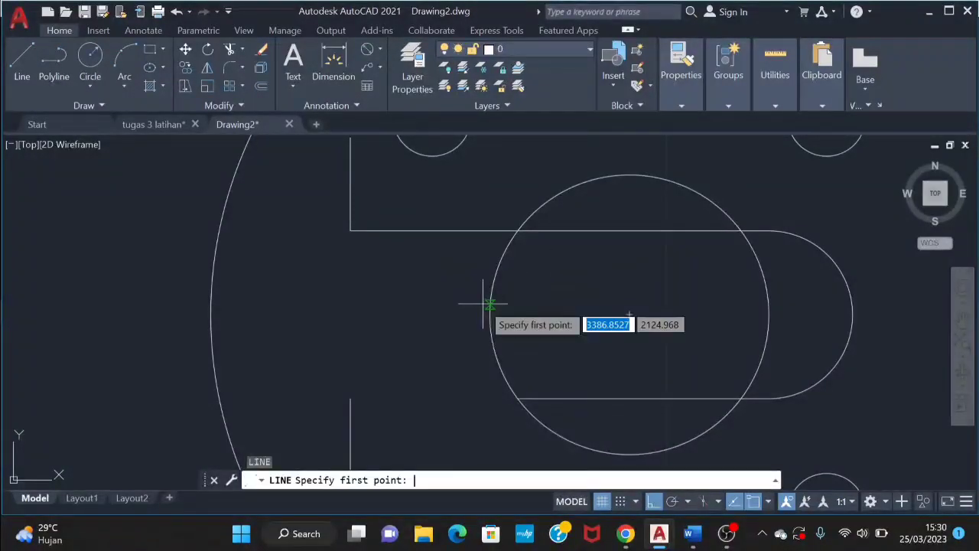
click(350, 398)
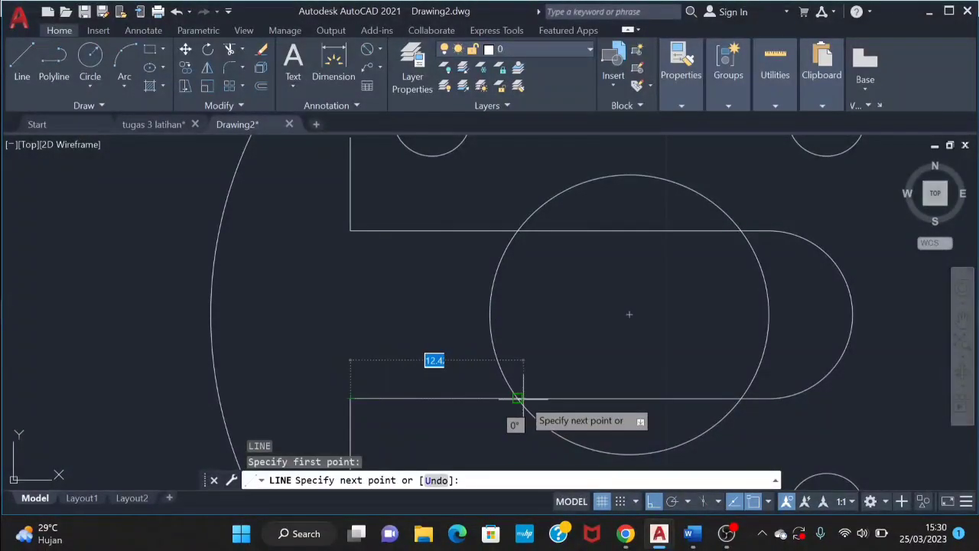
key(Escape)
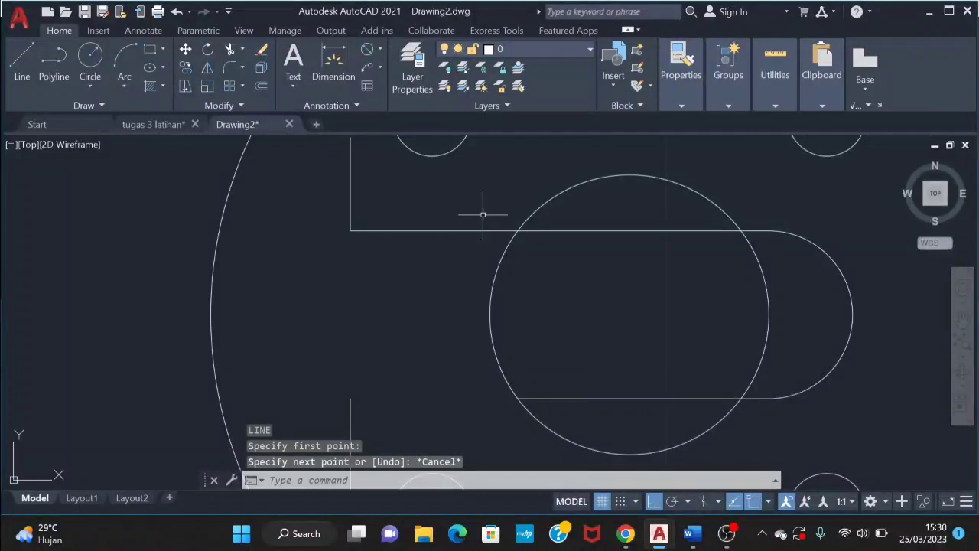
- Draw a dashed horizontal line from the lower edge line's top end to the central circle's crossing with the lower slot line
scroll(476, 222, down, 3)
scroll(474, 230, up, 1)
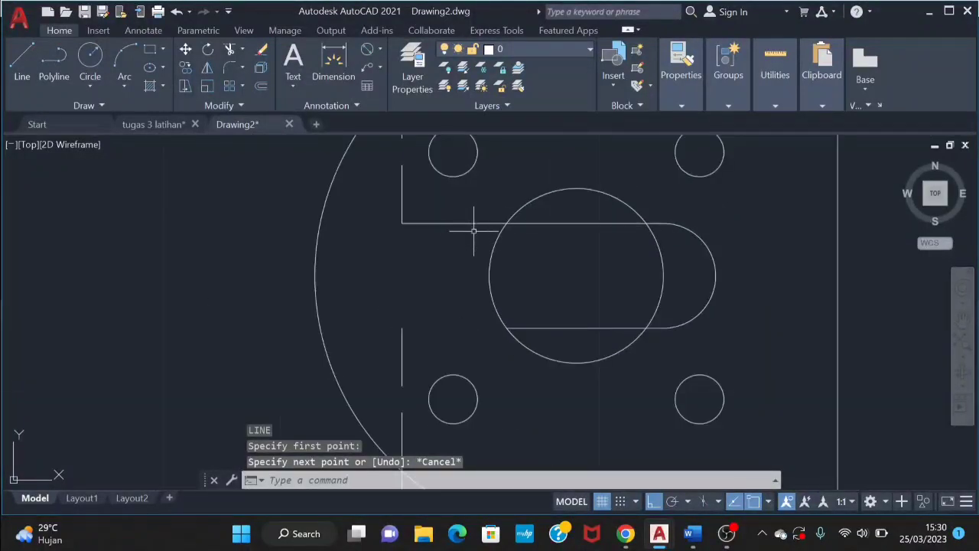
click(680, 107)
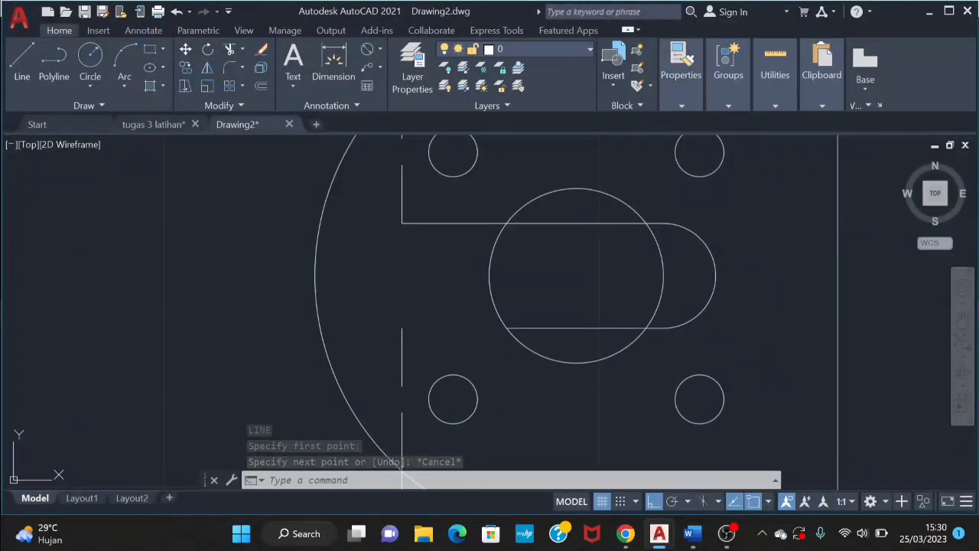
text(l)
key(Return)
text(l)
key(Return)
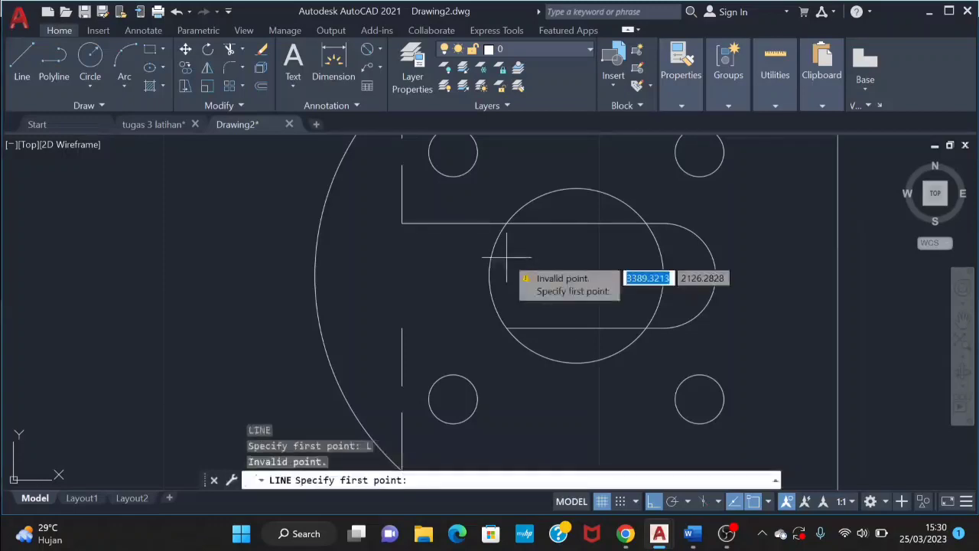
click(403, 329)
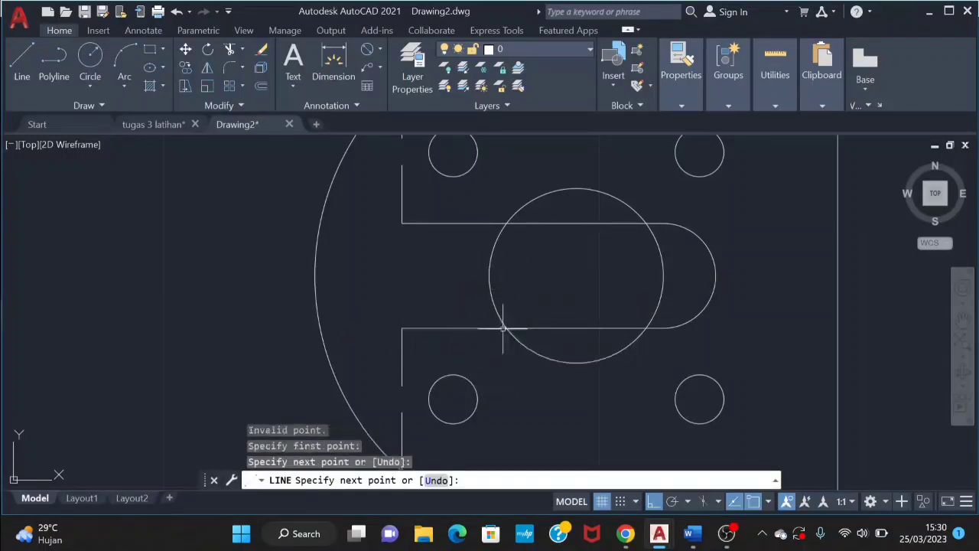
key(Escape)
- Trim the short upper and lower slot line pieces between the central circle and the slot's rounded end
click(673, 209)
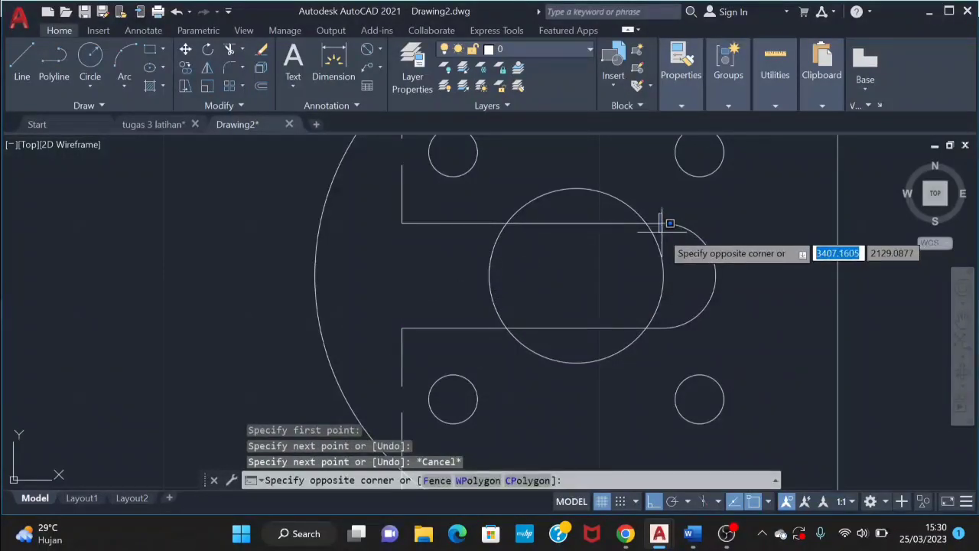
key(Escape)
text(tr)
key(Return)
mouse_move(661, 214)
mouse_down()
mouse_move(651, 234)
mouse_move(657, 225)
mouse_up()
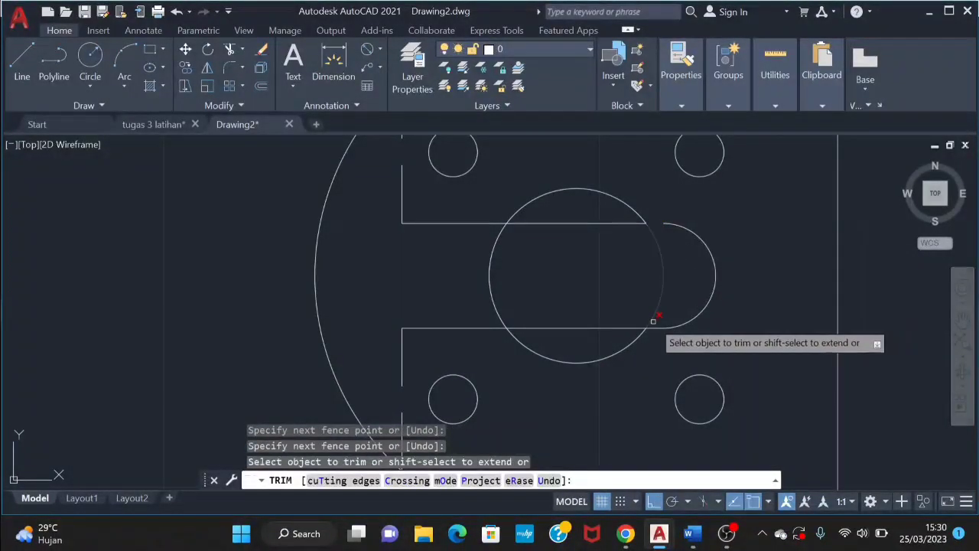
drag(654, 321, 649, 337)
key(Escape)
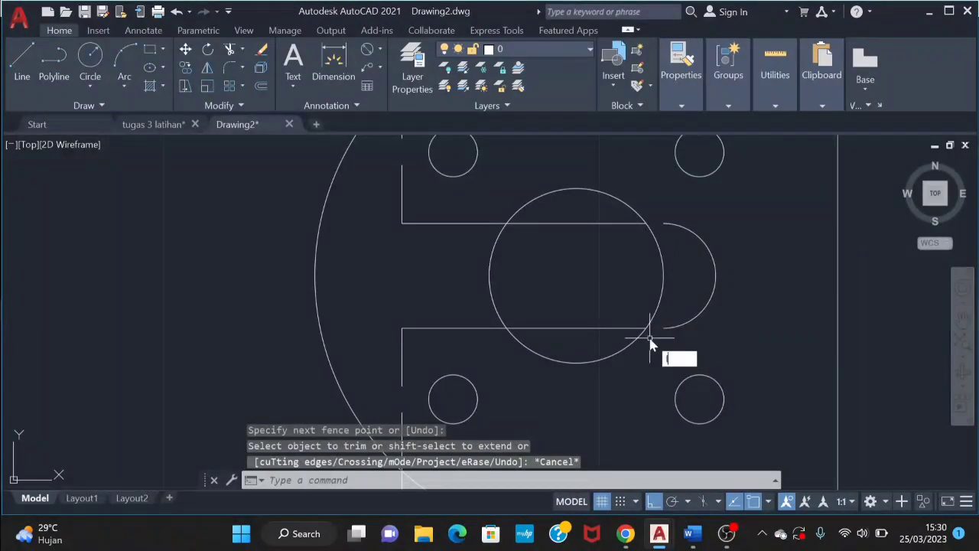
- Draw a short dashed line joining the central circle to the lower end of the slot's rounded arc
text(l)
key(Return)
scroll(650, 328, up, 4)
click(641, 345)
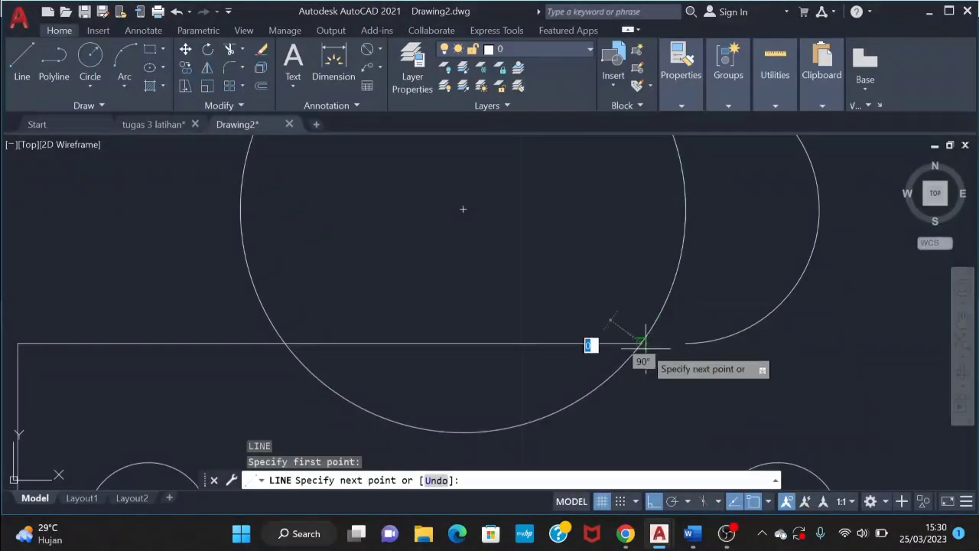
key(Escape)
- Draw a short dashed line joining the central circle to the upper end of the slot's rounded arc
middle_drag(692, 346, 573, 455)
text(l)
key(Return)
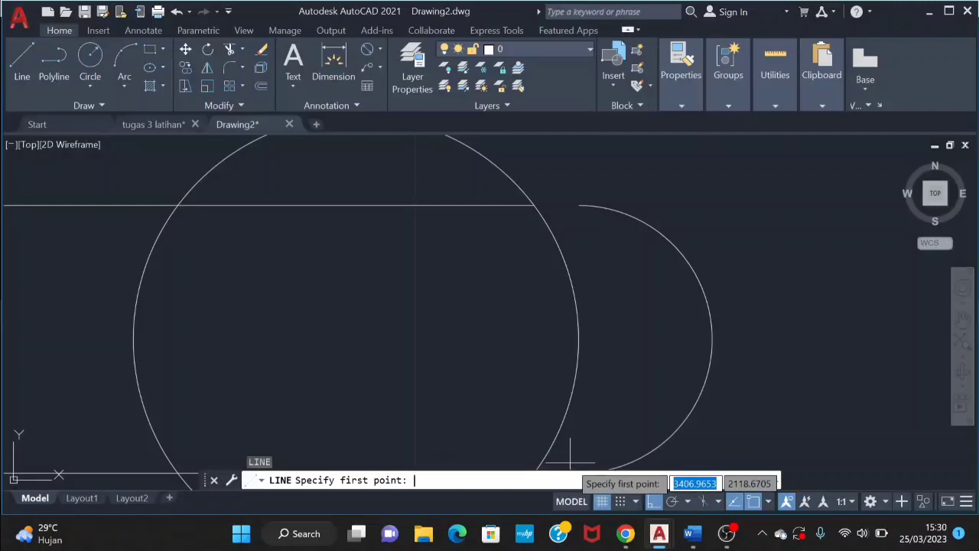
click(533, 204)
key(Escape)
scroll(579, 205, down, 6)
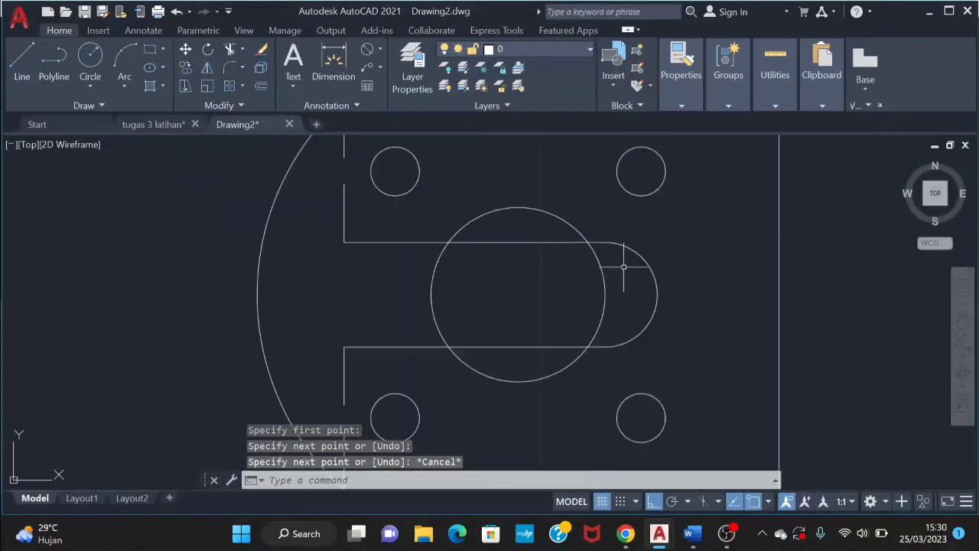
click(428, 182)
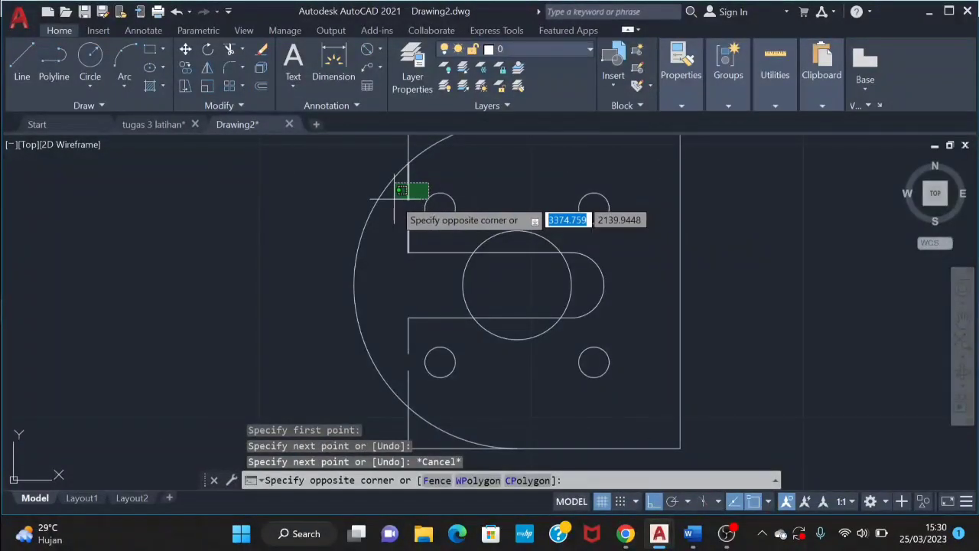
click(394, 201)
key(Escape)
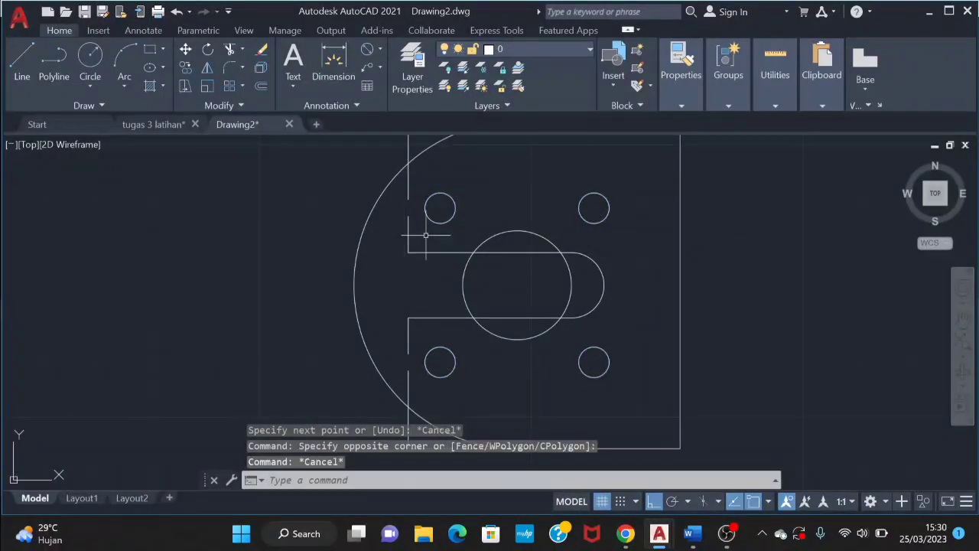
- Change the linetype of the side view's slot edges outside the central circle, including the rounded end, to ACAD_ISO02W100
click(426, 235)
click(403, 236)
click(435, 249)
click(433, 263)
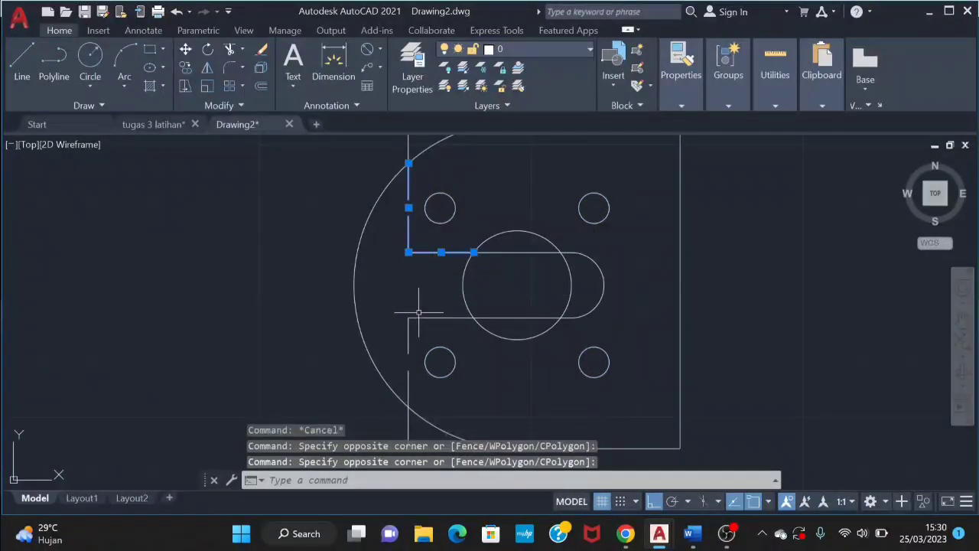
click(429, 309)
click(414, 337)
click(409, 336)
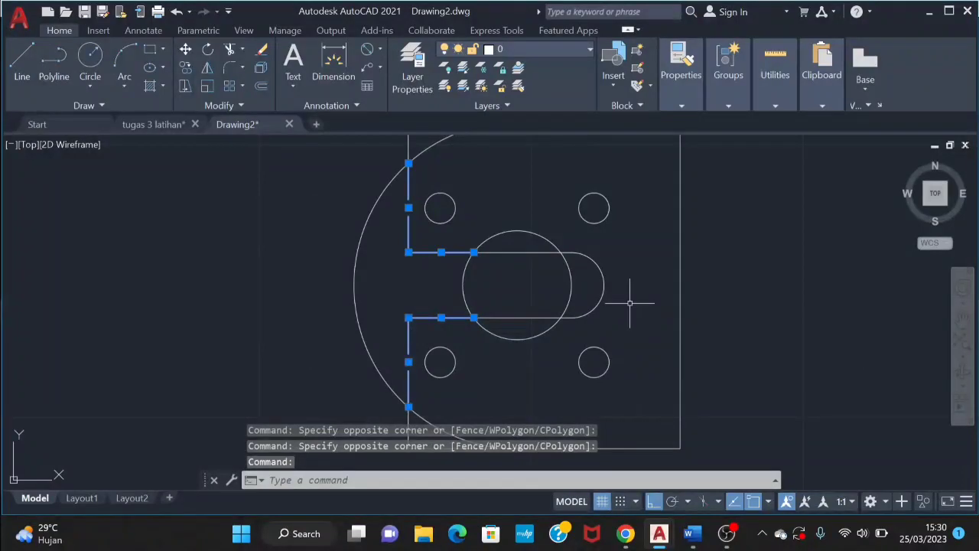
click(604, 324)
click(586, 257)
scroll(568, 320, up, 5)
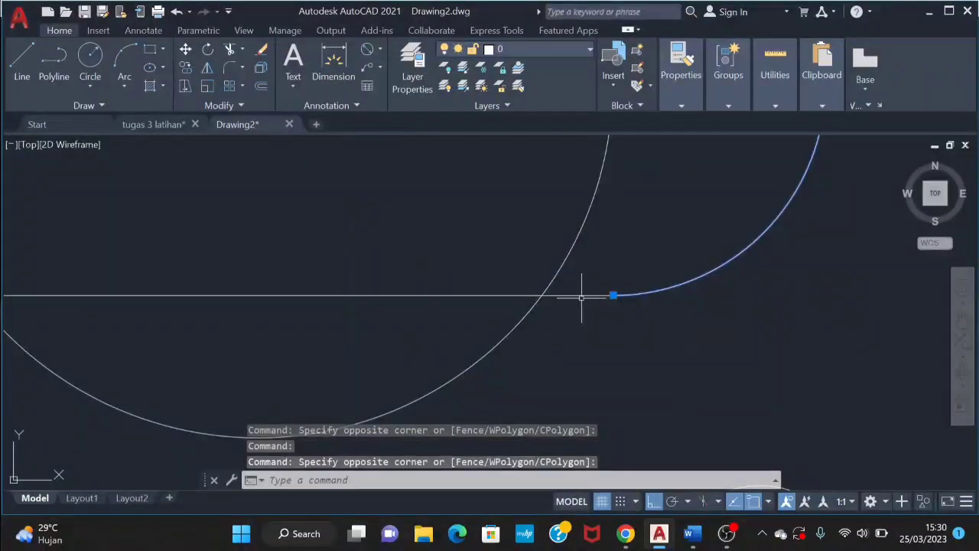
click(581, 295)
scroll(583, 287, down, 4)
click(586, 284)
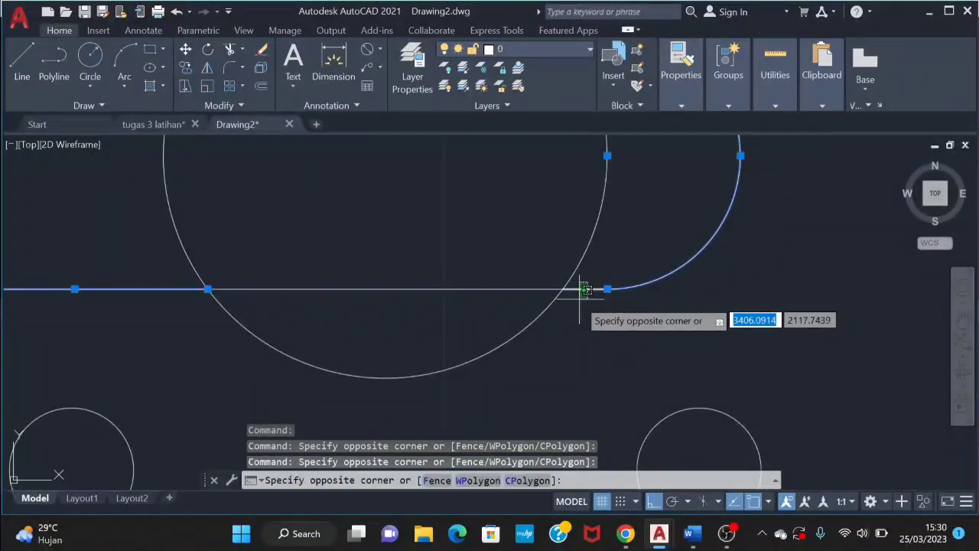
click(621, 253)
scroll(566, 387, down, 3)
scroll(655, 252, up, 5)
scroll(666, 219, down, 2)
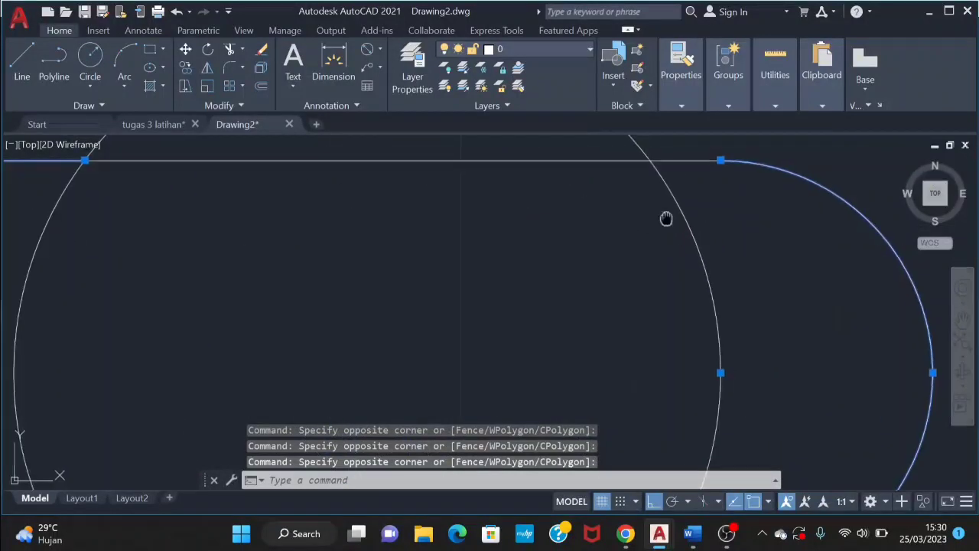
scroll(632, 236, up, 2)
click(632, 236)
scroll(618, 249, down, 6)
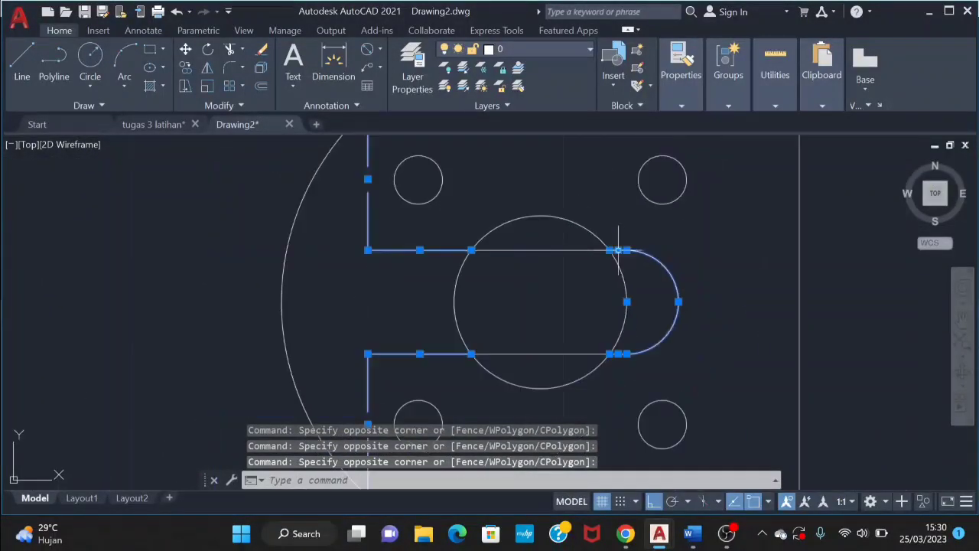
click(685, 106)
click(764, 164)
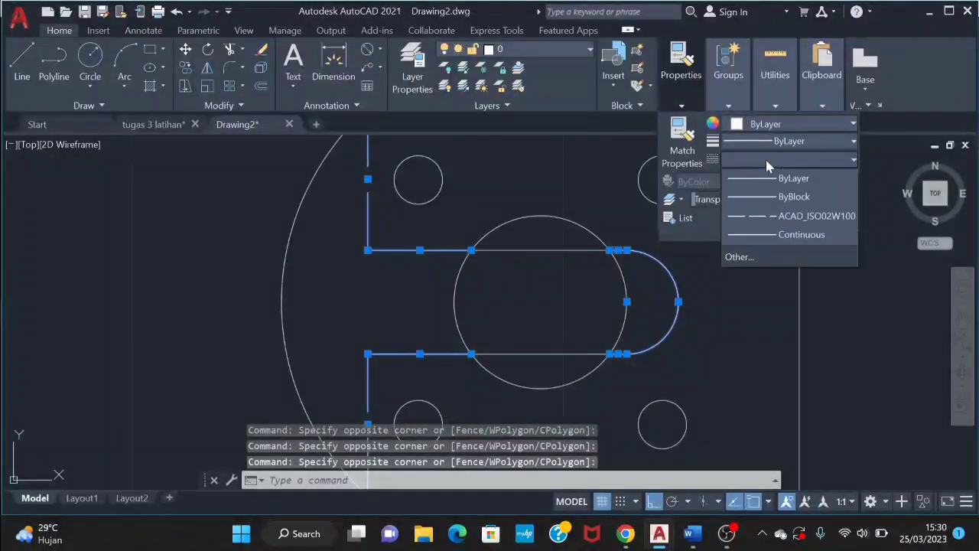
click(791, 217)
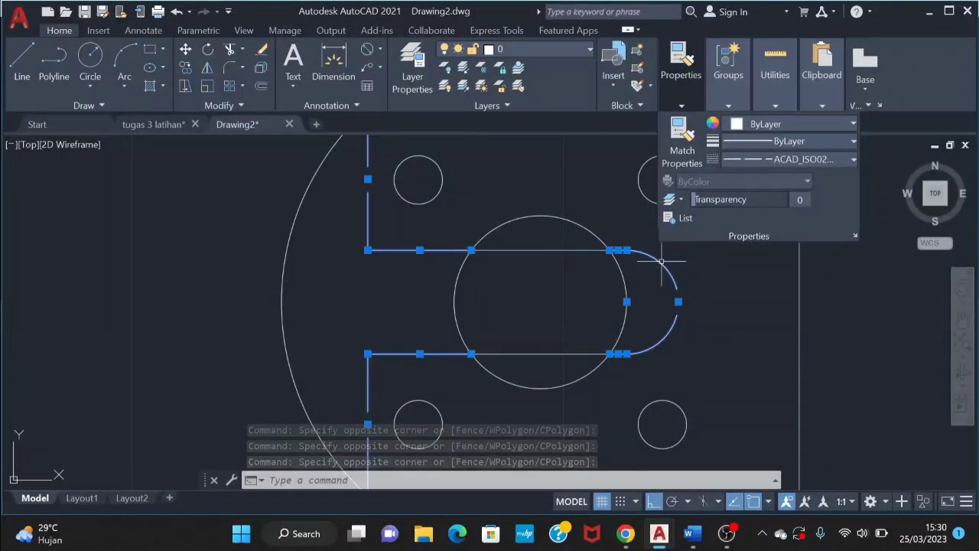
- Set the linetype scale of the selected slot edges to 0.25 and deselect them
key(ctrl+1)
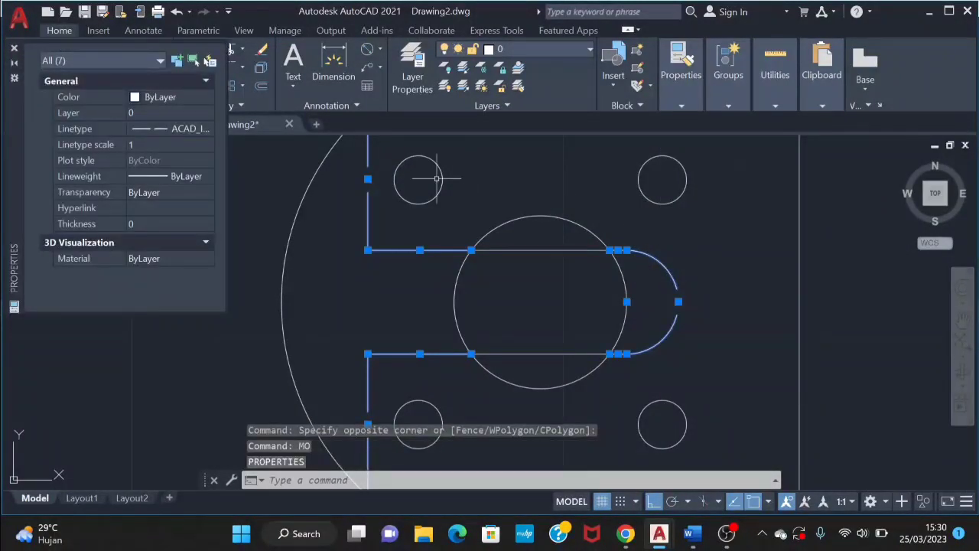
key(BackSpace)
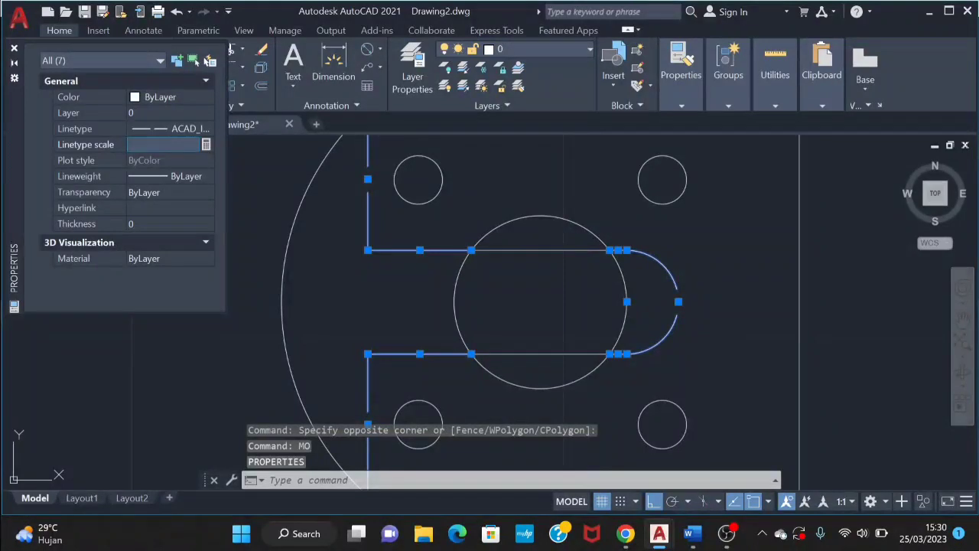
text(0.25)
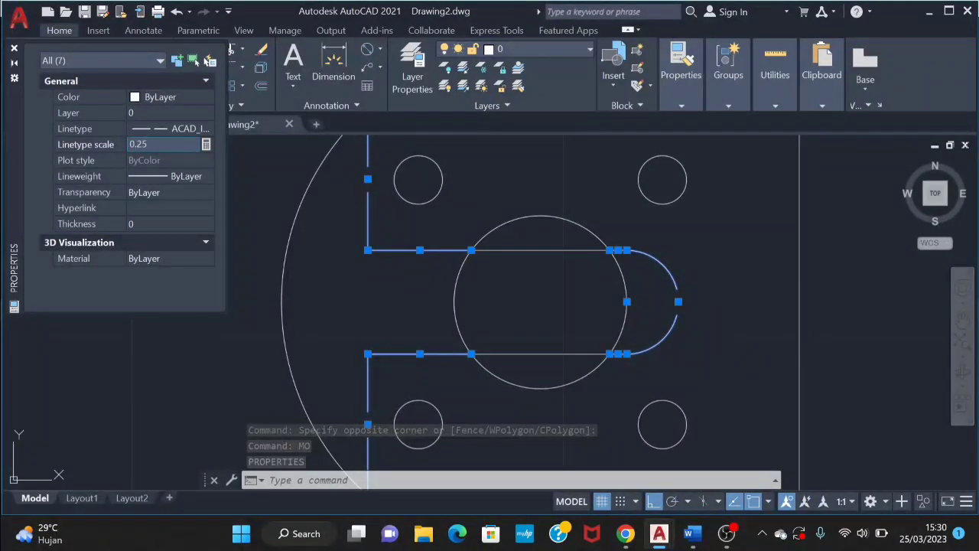
key(Return)
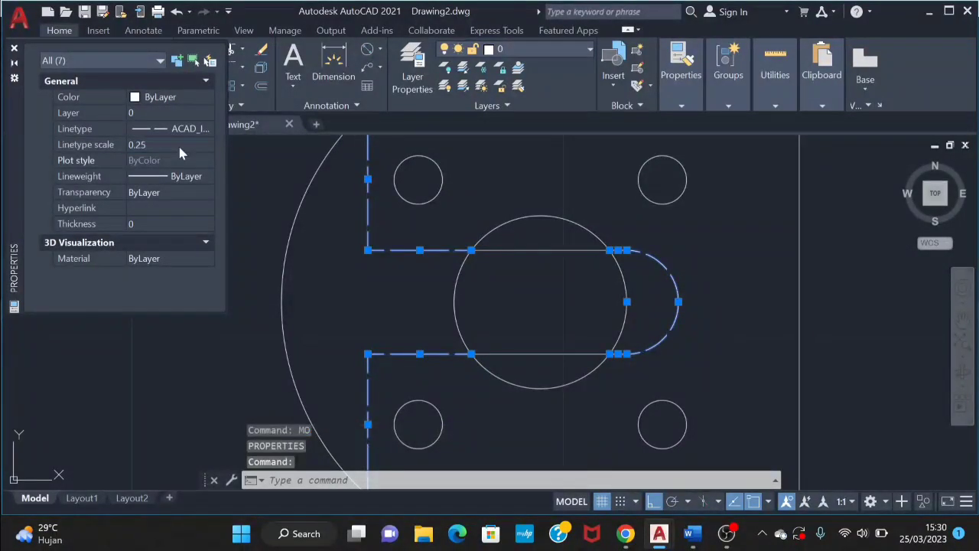
click(14, 49)
key(Escape)
- Set the current linetype for new objects to ByLayer
scroll(545, 283, down, 4)
scroll(583, 308, up, 2)
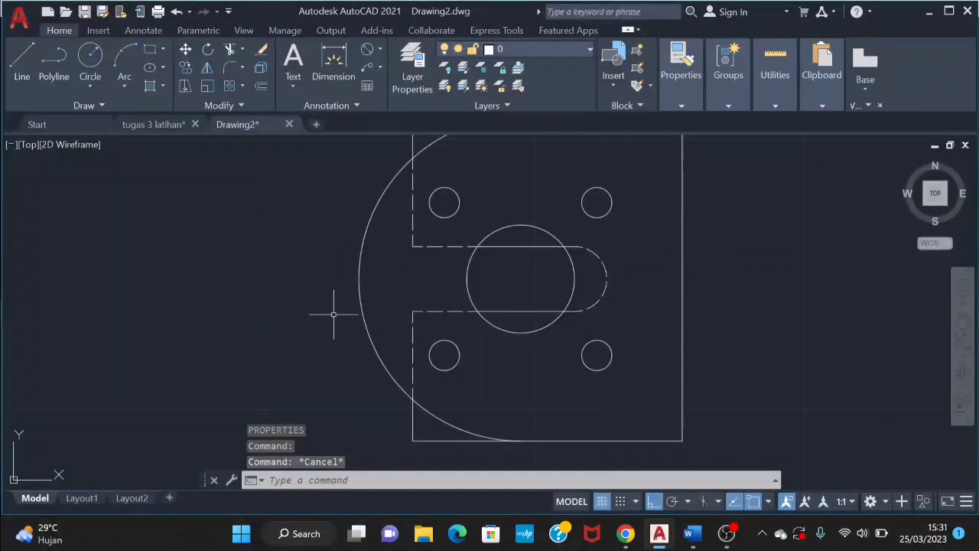
scroll(310, 312, down, 2)
middle_drag(288, 310, 619, 300)
scroll(619, 300, down, 2)
middle_drag(245, 319, 360, 316)
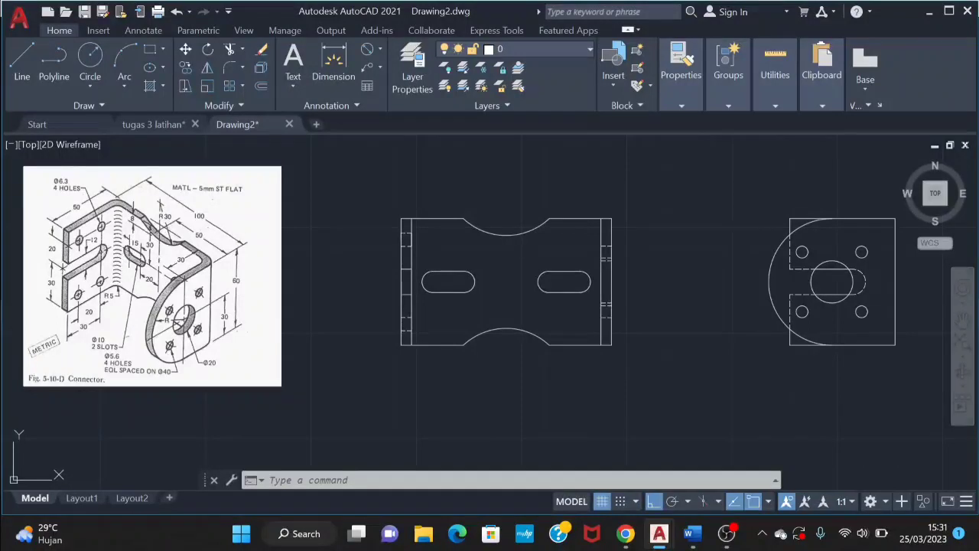
scroll(688, 286, up, 2)
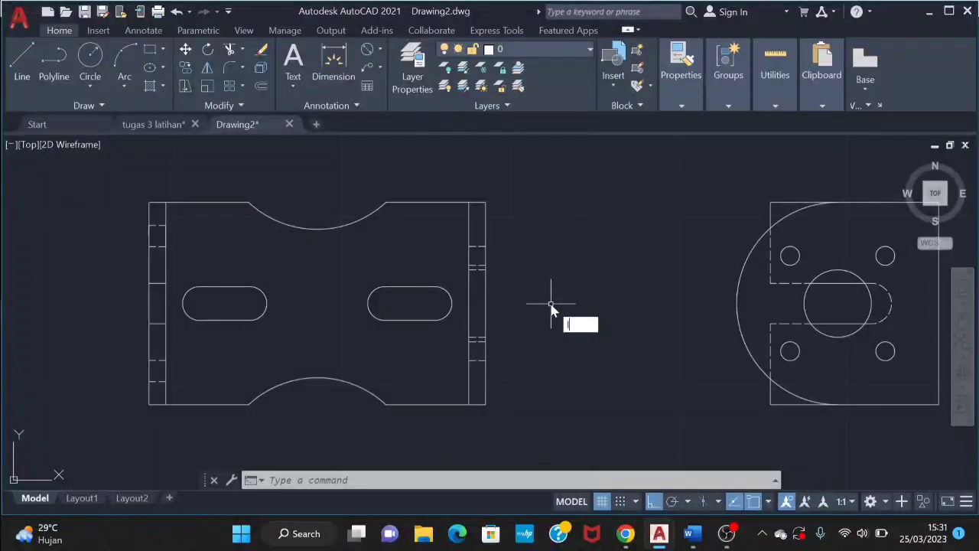
text(L)
key(BackSpace)
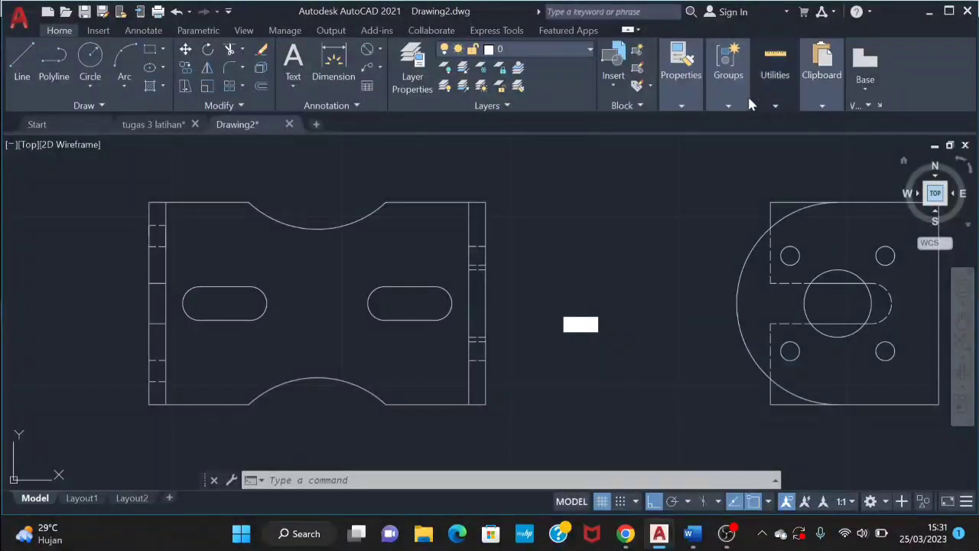
click(680, 106)
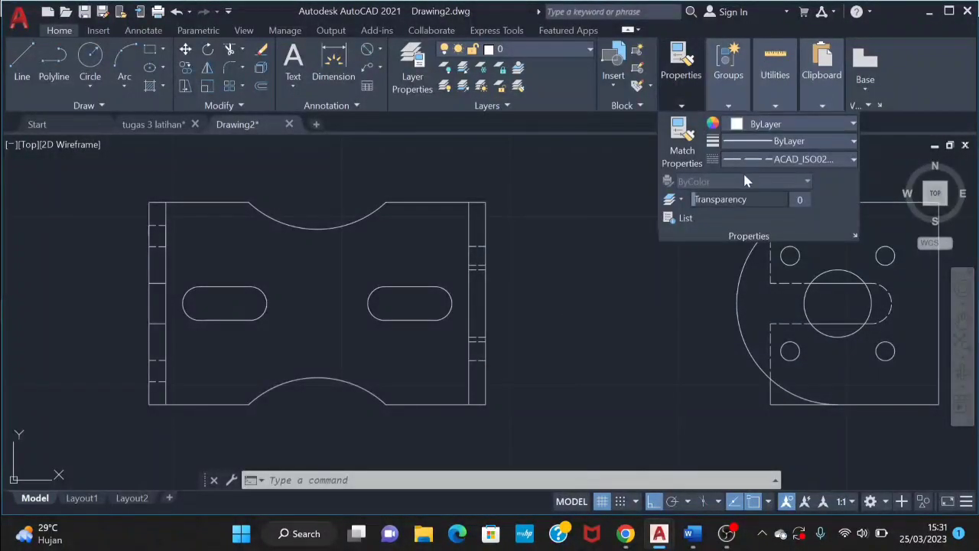
click(782, 159)
click(788, 178)
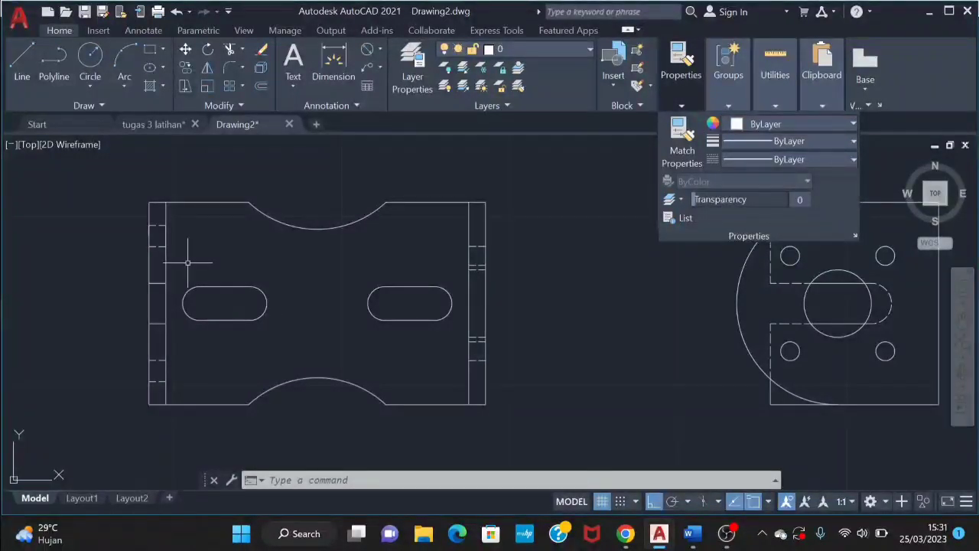
- Draw a horizontal projection line from the upper hole's lower hidden edge on the front view's left flange to the side view's dashed vertical edge
text(l)
key(Return)
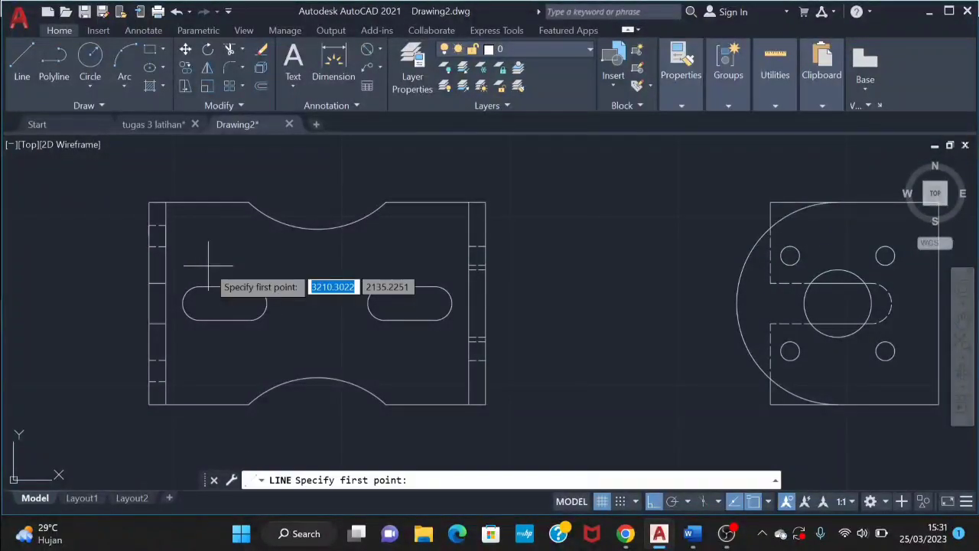
click(165, 246)
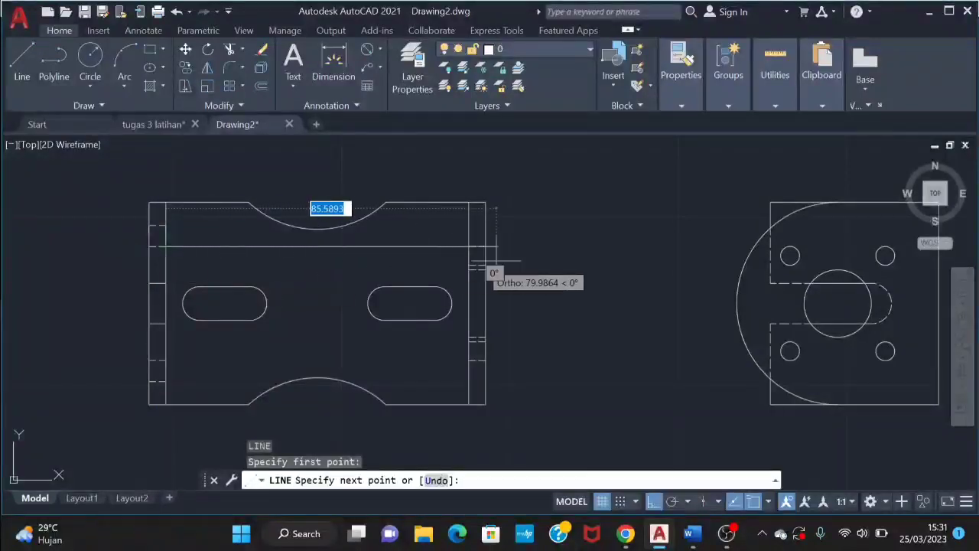
click(771, 248)
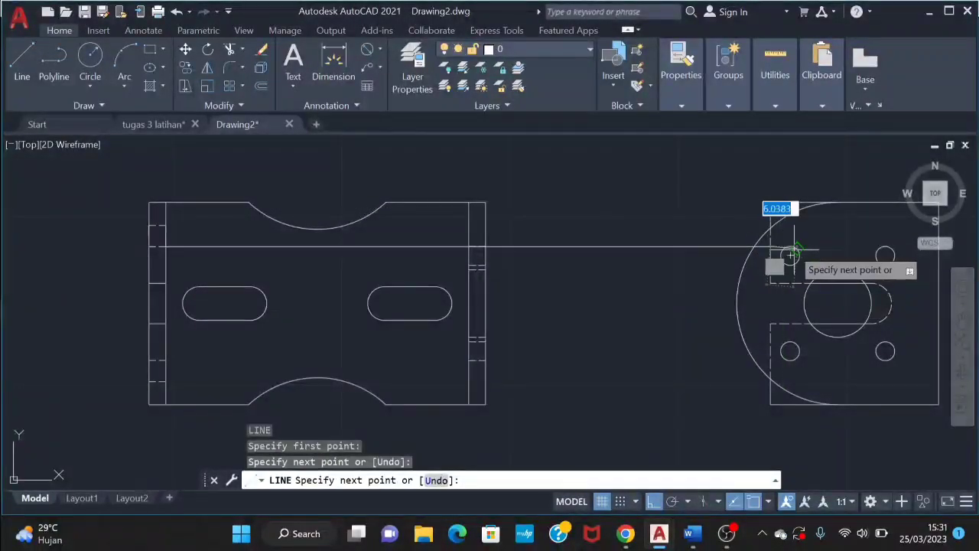
- Examine the Connector reference image for the rear flange's hole sizes and spacing, comparing it with the side view
middle_drag(425, 283, 860, 258)
middle_drag(175, 304, 369, 296)
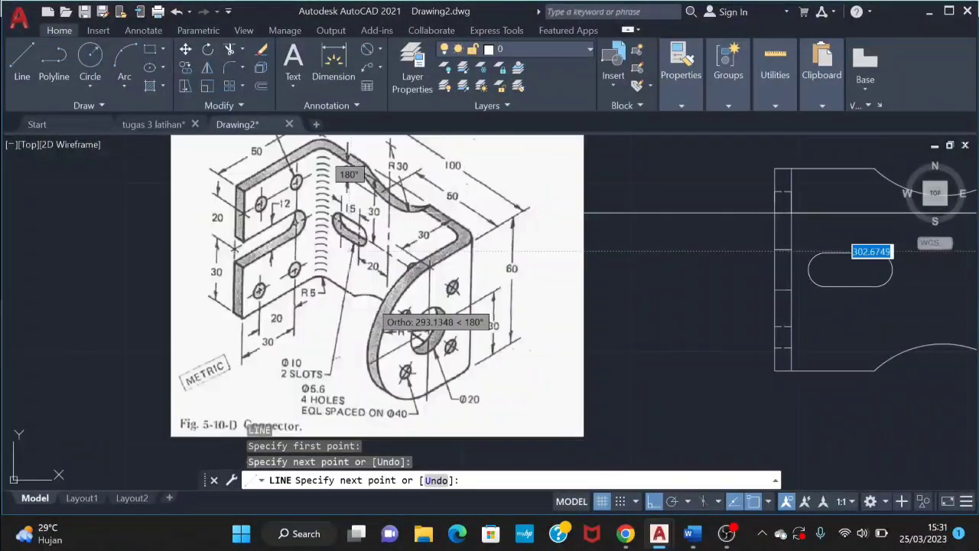
mouse_move(306, 275)
middle_down()
mouse_move(378, 419)
mouse_move(370, 290)
middle_up()
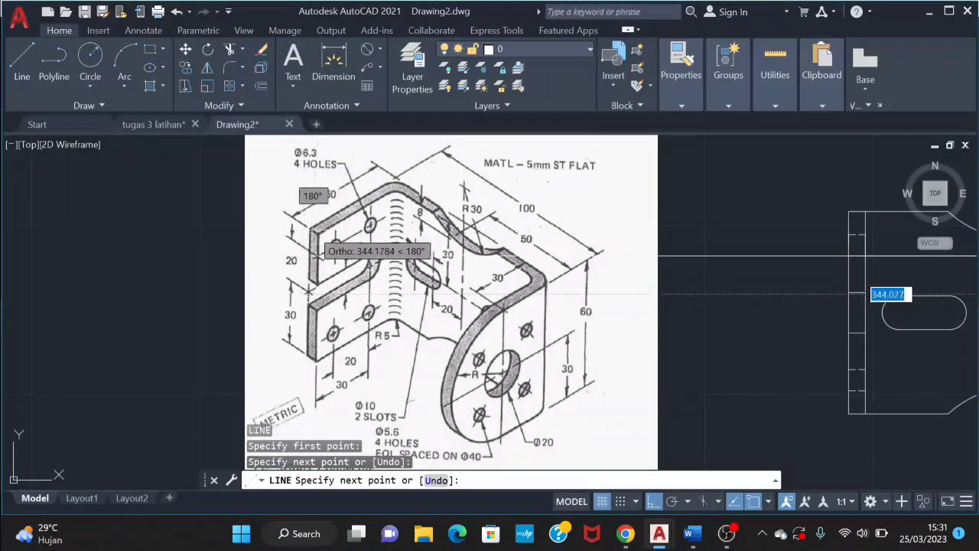
scroll(847, 260, down, 1)
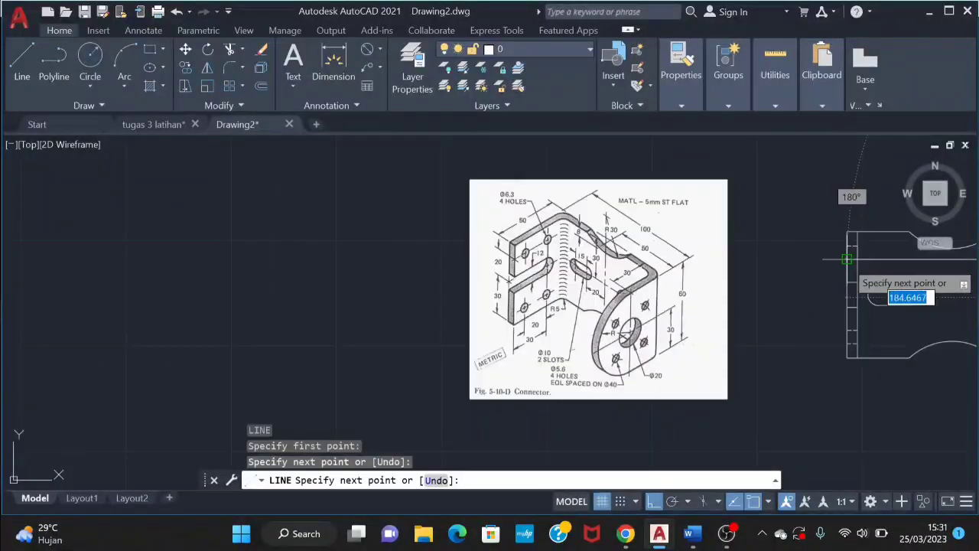
middle_drag(847, 260, 258, 282)
scroll(560, 261, up, 1)
middle_drag(559, 260, 332, 276)
scroll(516, 284, up, 1)
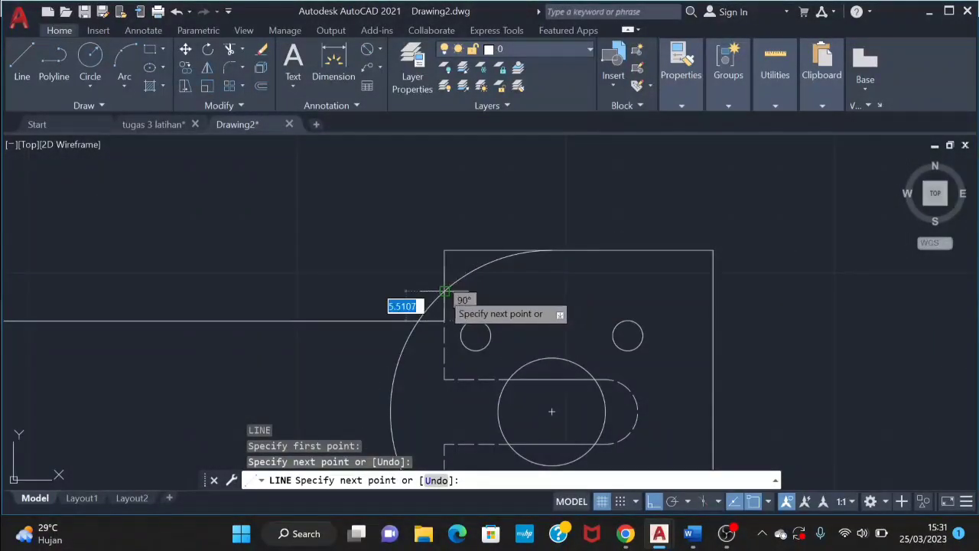
- End the line command and erase the horizontal projection line between the front and side views
key(Escape)
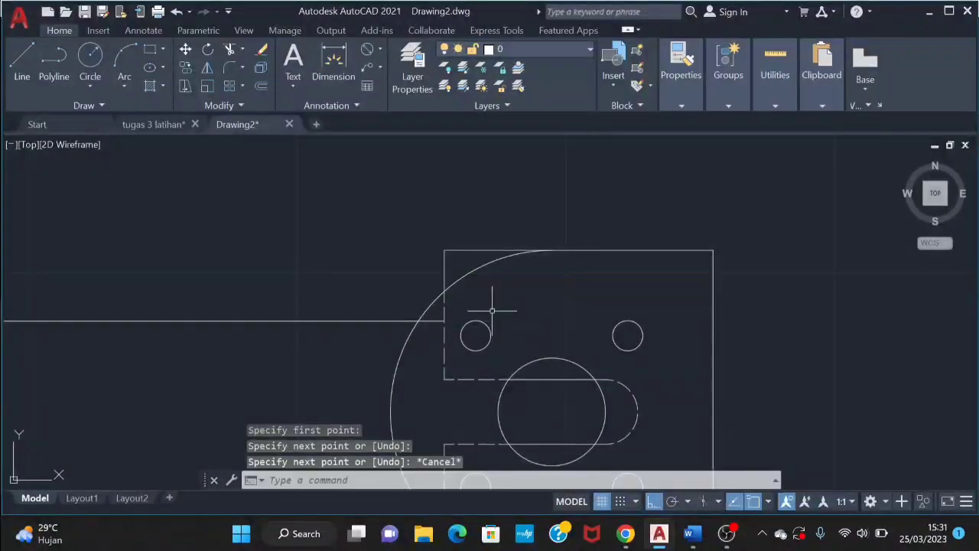
text(l)
key(Return)
key(Escape)
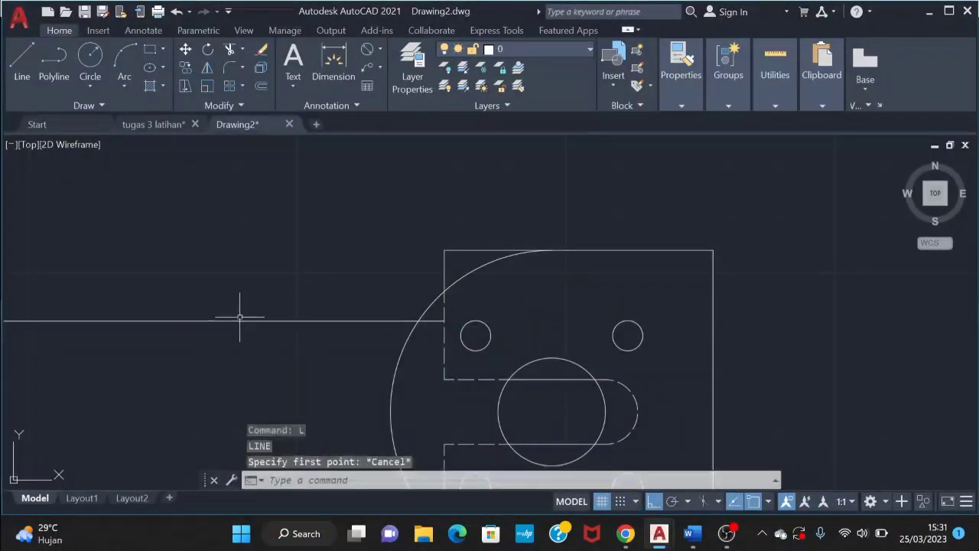
click(349, 321)
key(Delete)
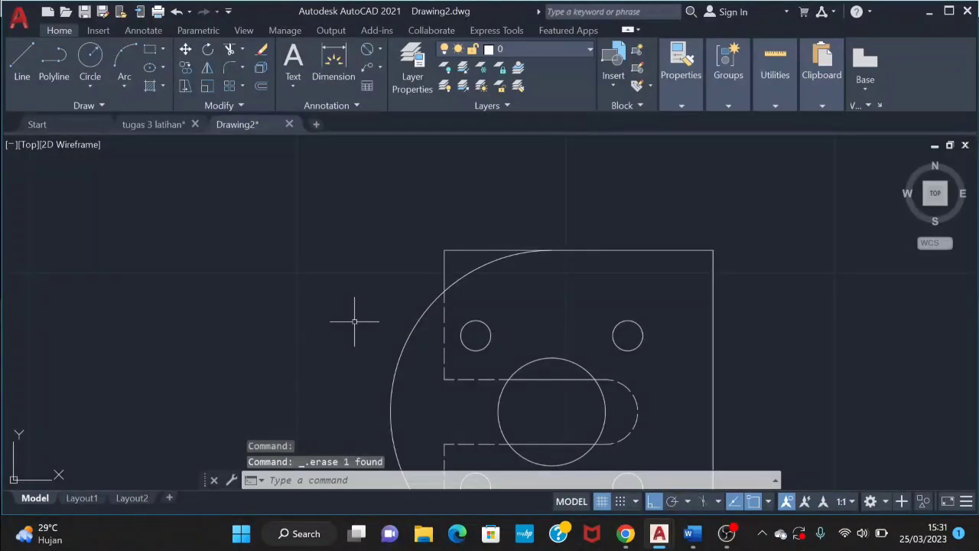
- Draw a 10 mm horizontal line inward from the side view's left edge, starting 10 mm below its upper corner
text(l)
key(Return)
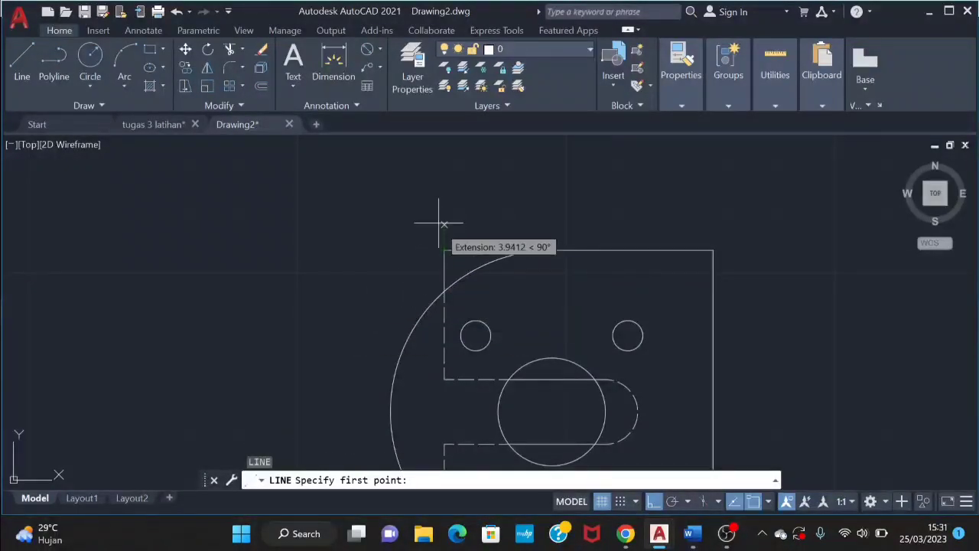
text(-10)
key(Return)
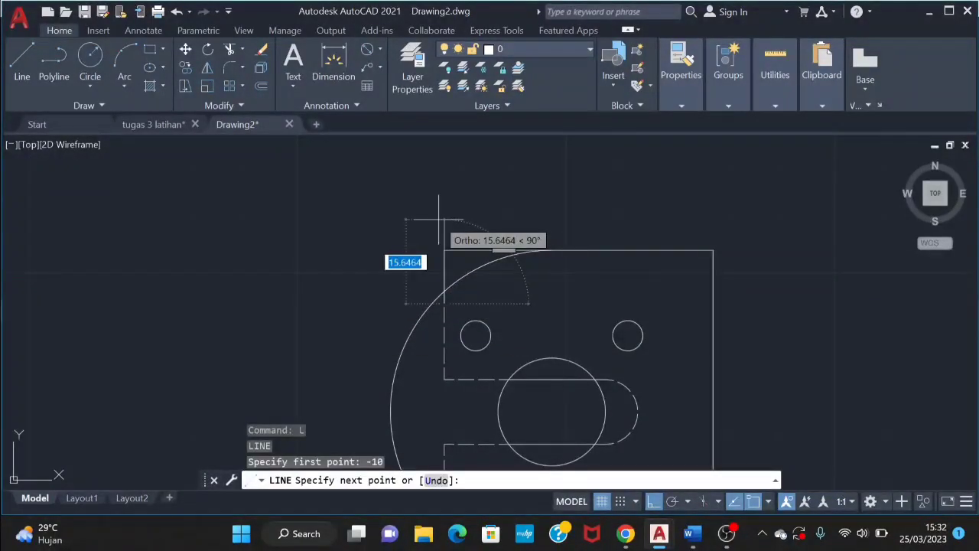
text(10)
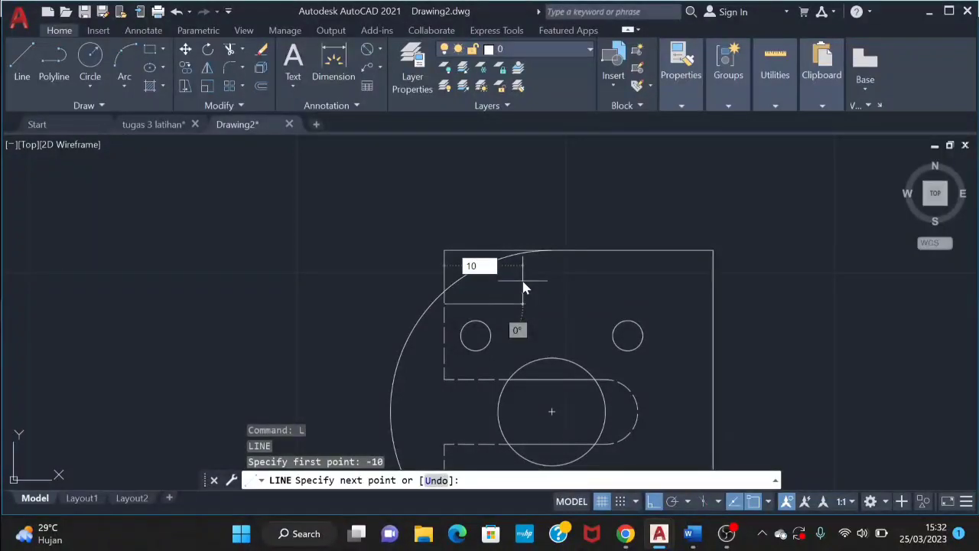
key(Return)
key(Escape)
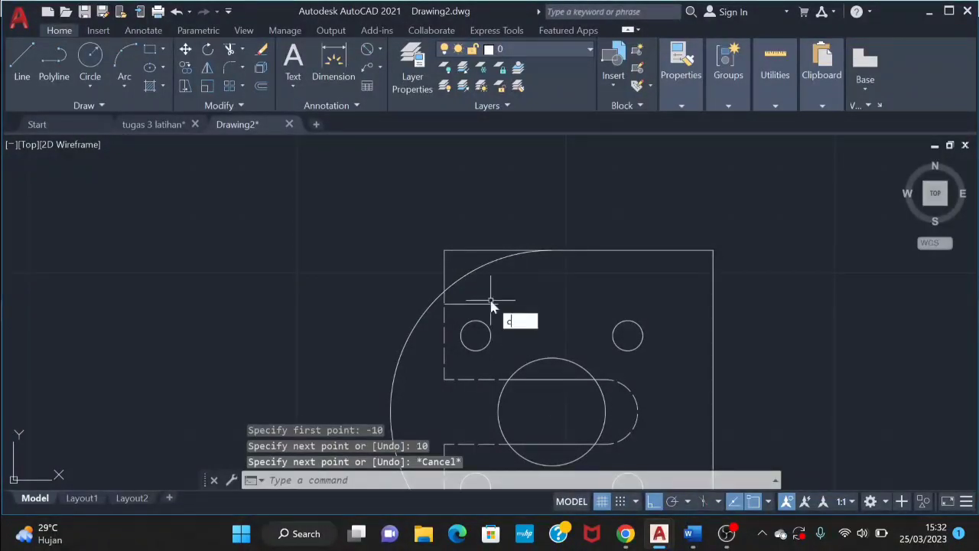
- Draw a 6.3 mm diameter circle centred on the inner end of the 10 mm horizontal line
text(c)
key(Return)
click(497, 303)
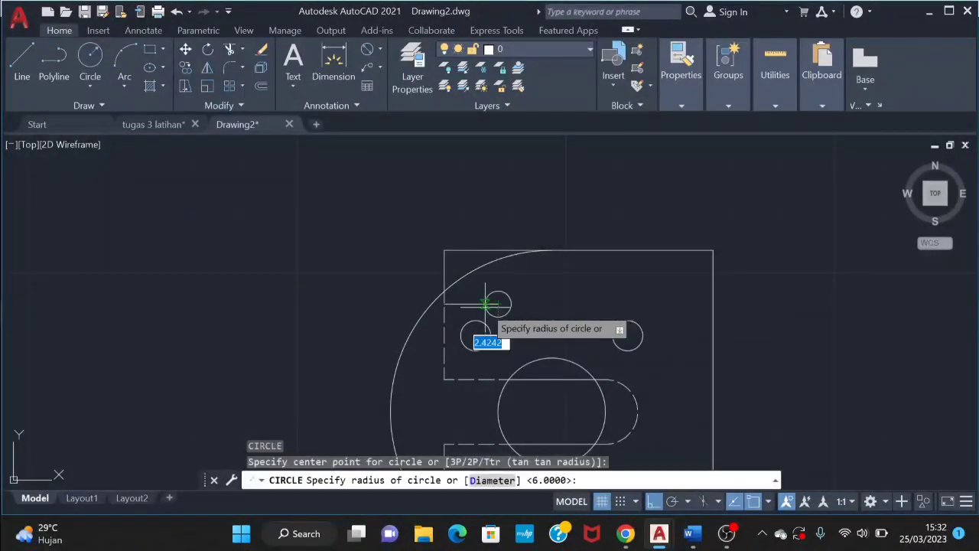
text(d)
key(Return)
text(6.3)
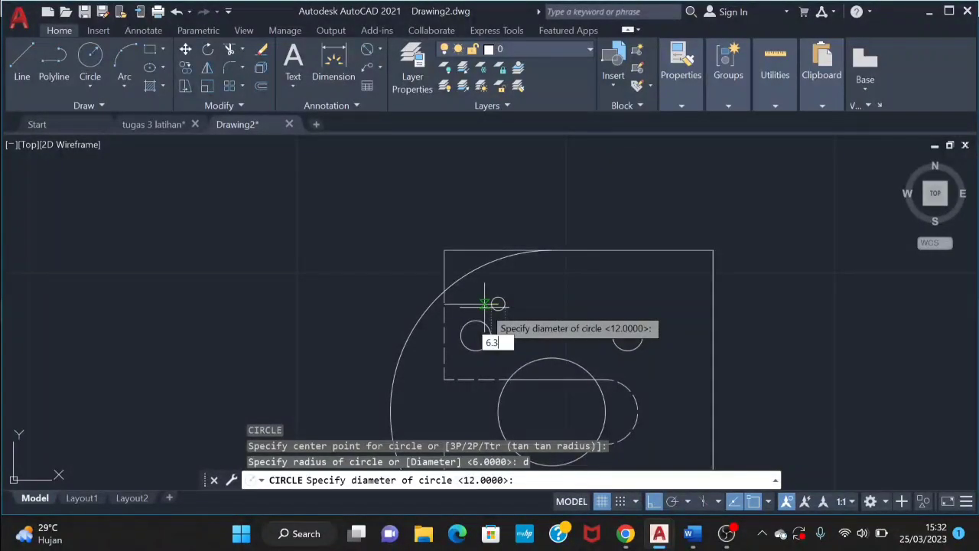
key(Return)
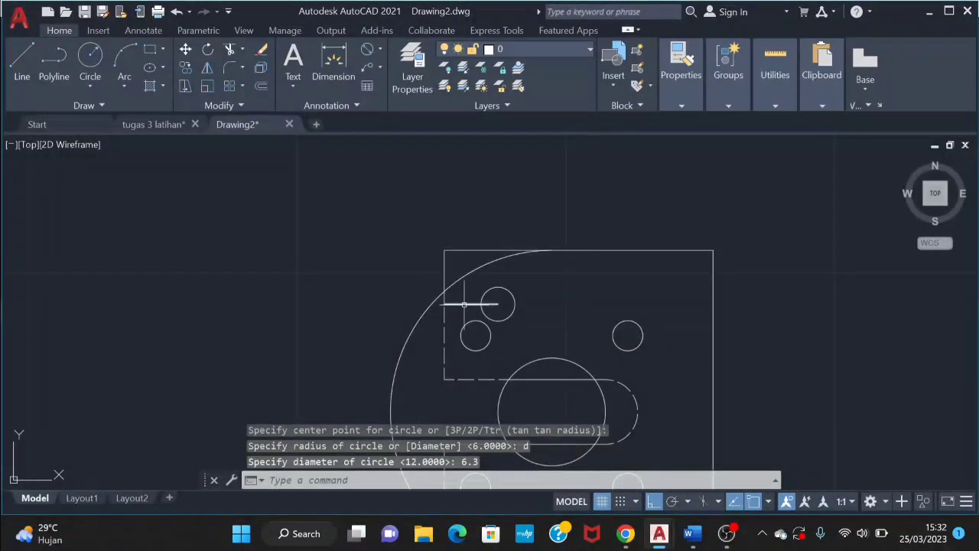
- Examine the Connector reference image for the horizontal spacing between the rear flange's holes
scroll(262, 358, down, 2)
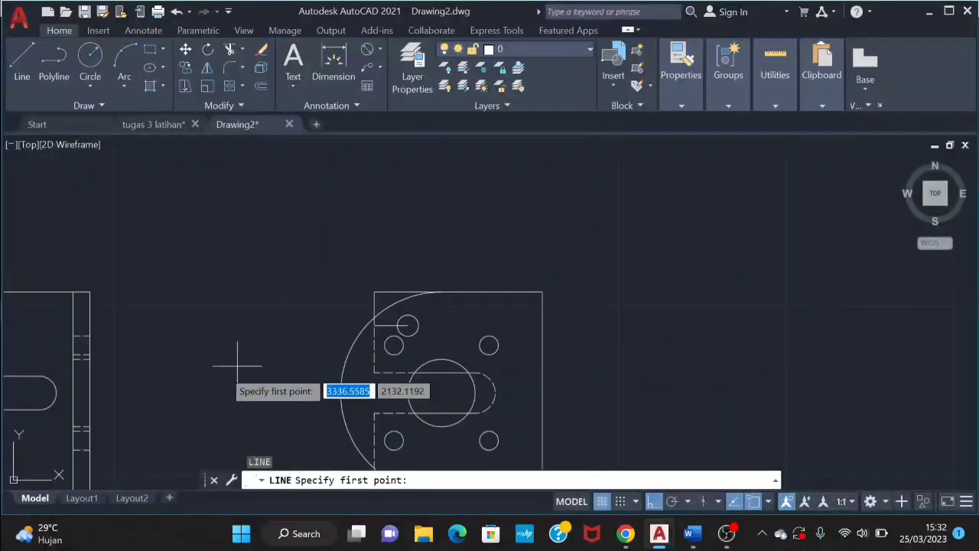
middle_drag(196, 364, 695, 300)
scroll(72, 238, up, 1)
scroll(81, 264, up, 4)
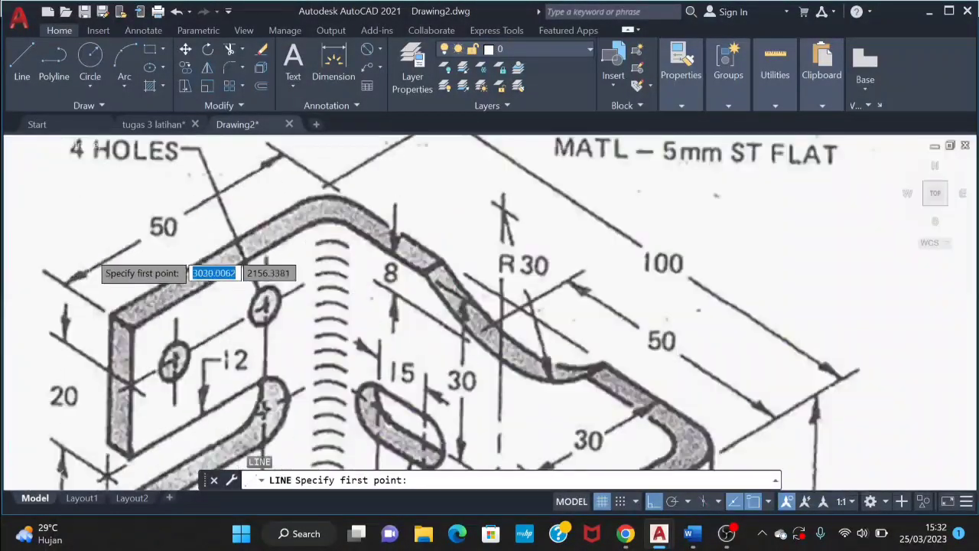
scroll(214, 359, down, 3)
middle_drag(214, 360, 230, 236)
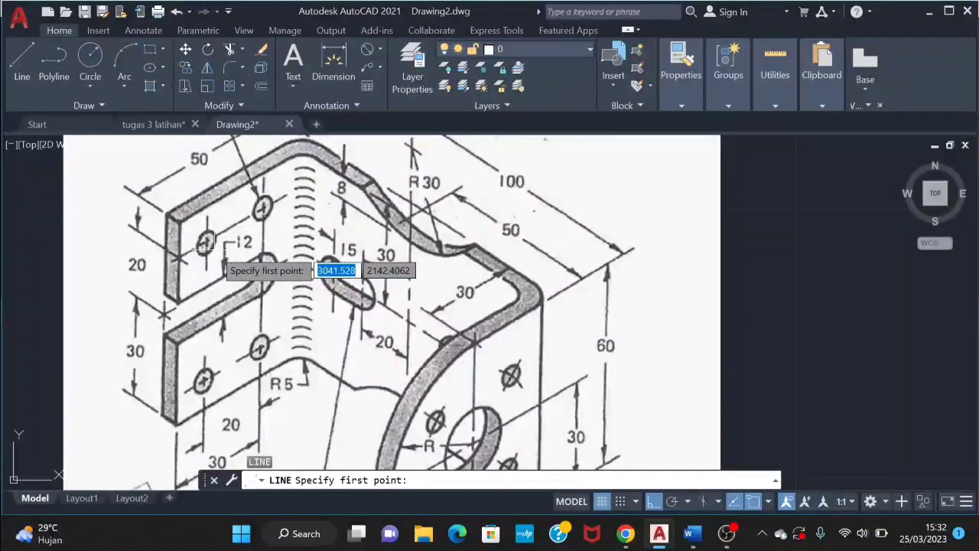
middle_drag(306, 422, 299, 389)
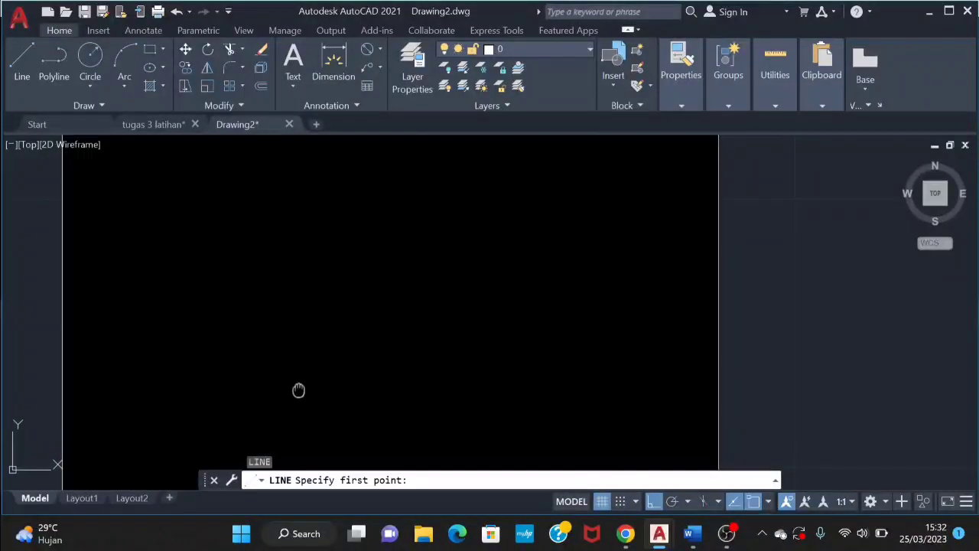
scroll(536, 351, down, 4)
middle_drag(537, 350, 186, 363)
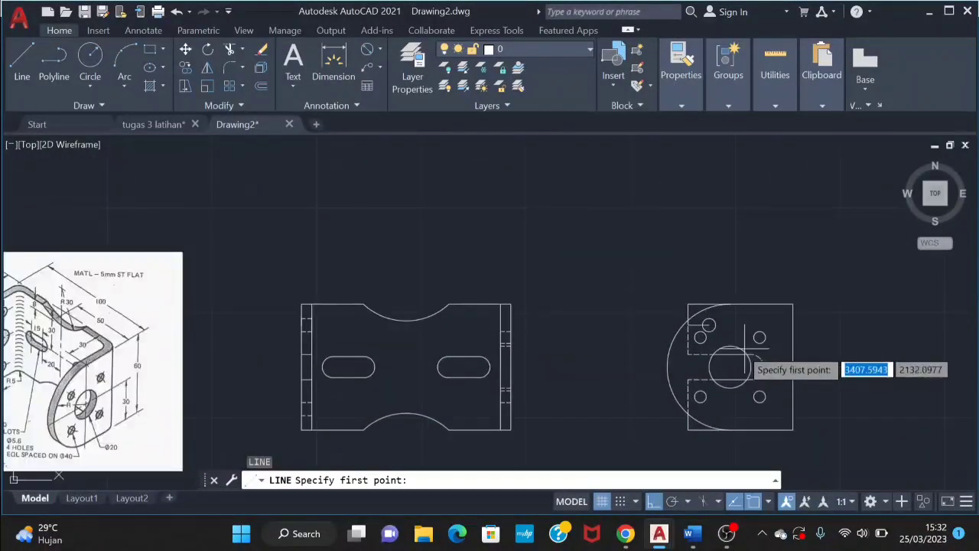
- Draw a 20 mm horizontal line inward from the centre of the upper-left 6.3 mm circle in the side view
middle_drag(590, 338, 394, 313)
scroll(562, 329, up, 6)
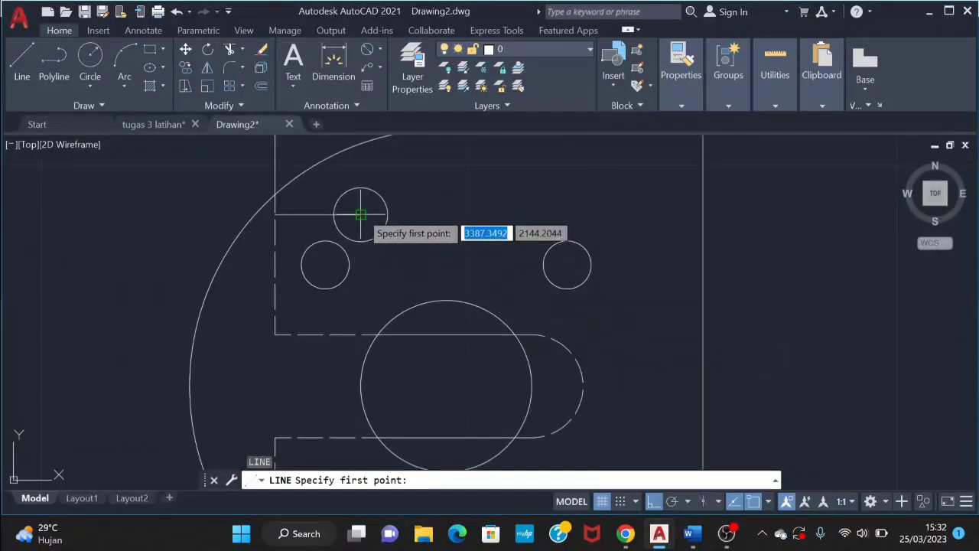
click(360, 214)
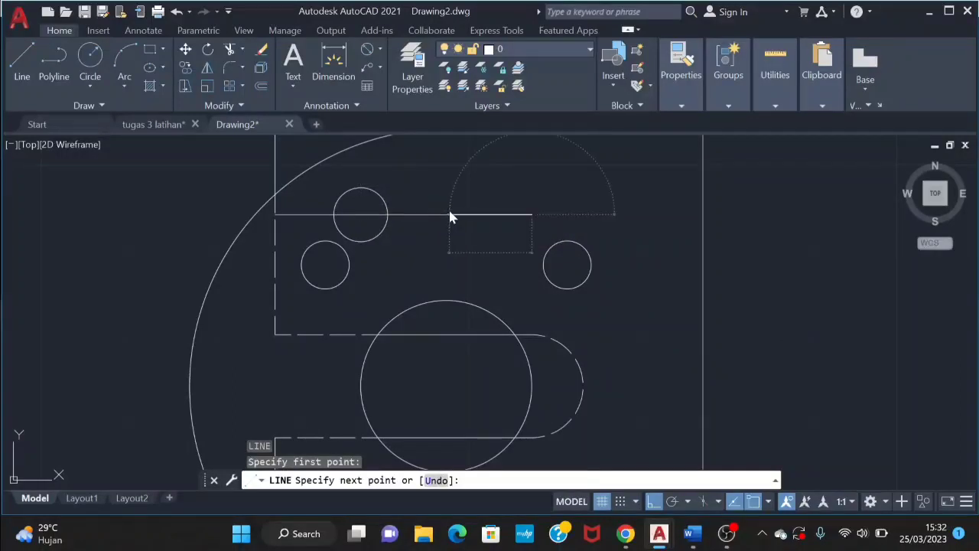
text(20)
key(Return)
key(Escape)
- Erase the 20 mm horizontal line extending from the upper-left 6.3 mm circle's centre
scroll(325, 229, up, 4)
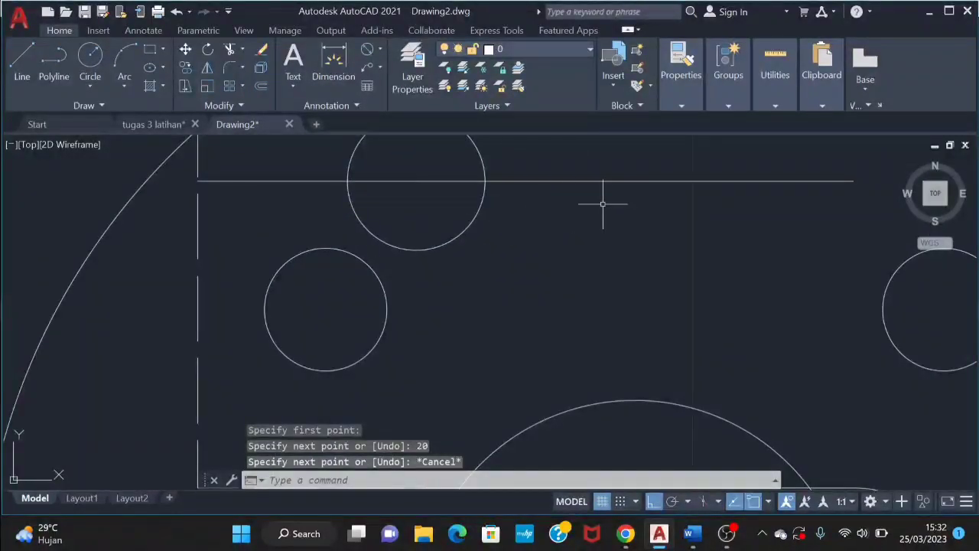
scroll(603, 204, down, 4)
middle_drag(696, 201, 534, 245)
click(480, 234)
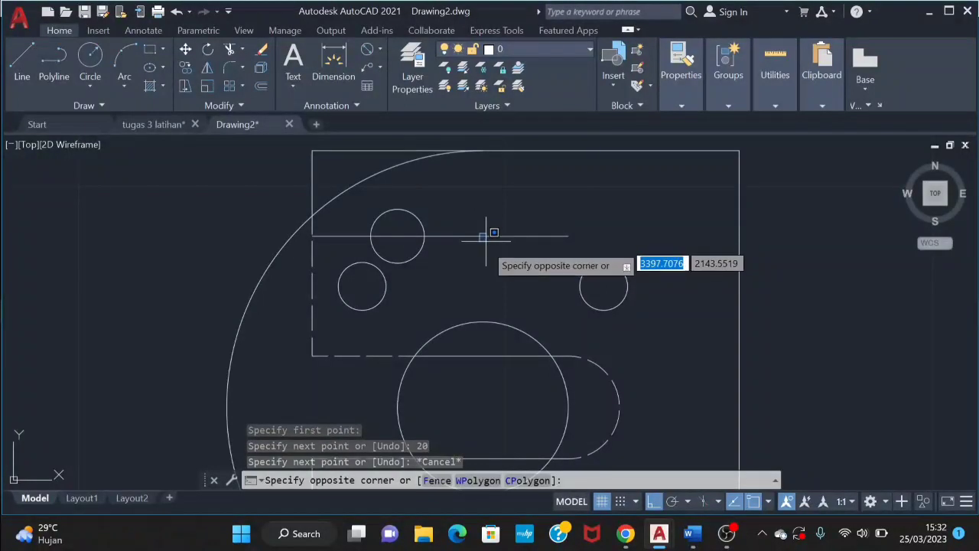
click(467, 222)
click(477, 225)
click(462, 248)
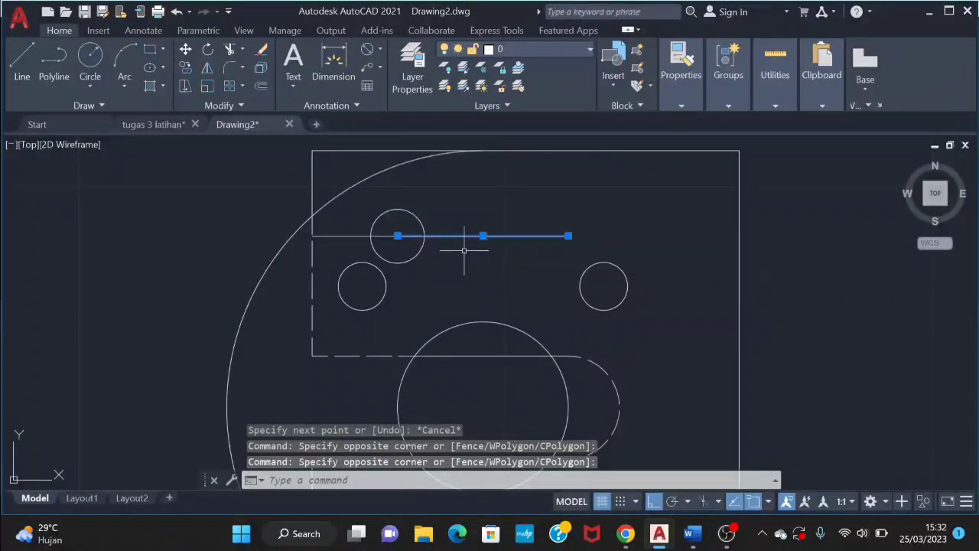
key(Delete)
- Draw a 20 mm horizontal construction line from the upper-left 6.3 mm circle's centre toward the side view's right edge
text(l)
key(Return)
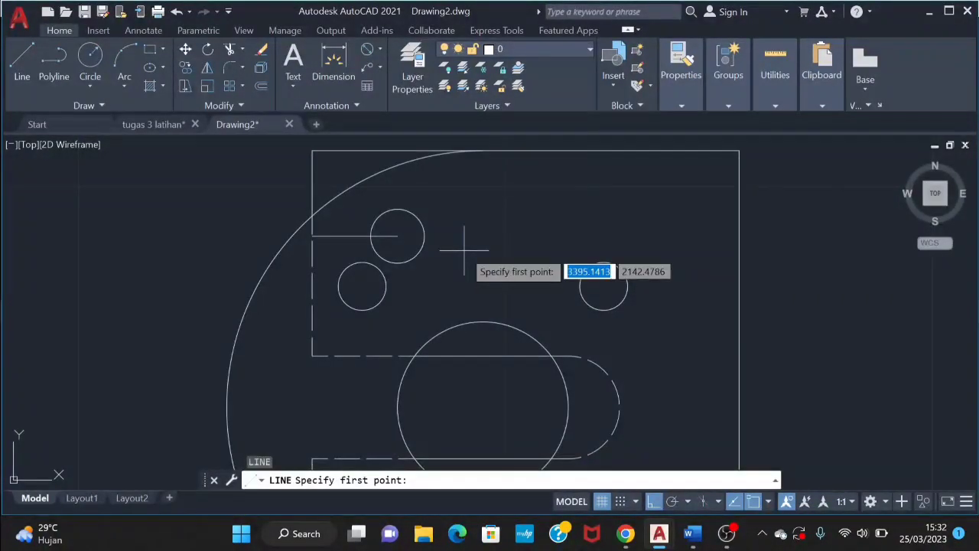
click(397, 236)
text(20)
key(Return)
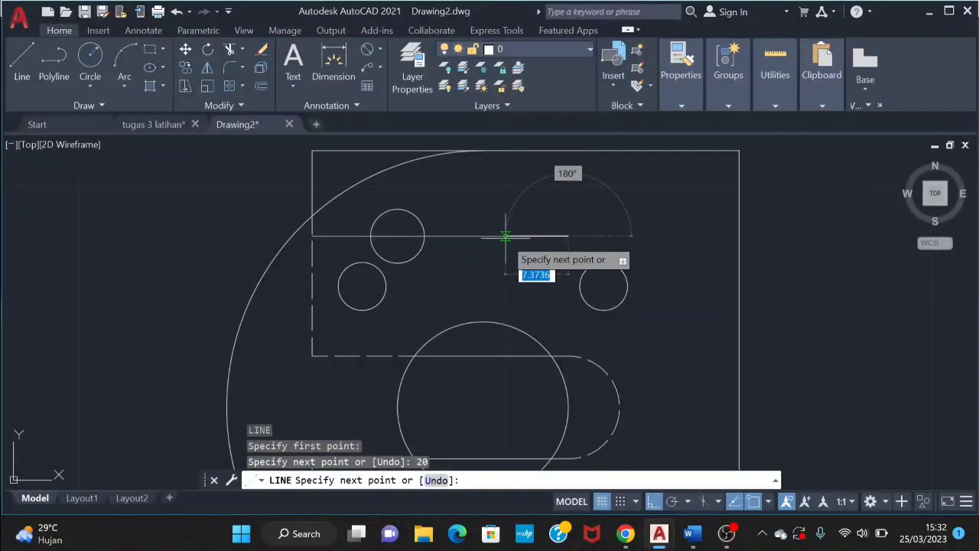
key(Escape)
- Draw a 6.3 mm diameter circle centred on the right end of the 20 mm horizontal line
text(c)
key(Return)
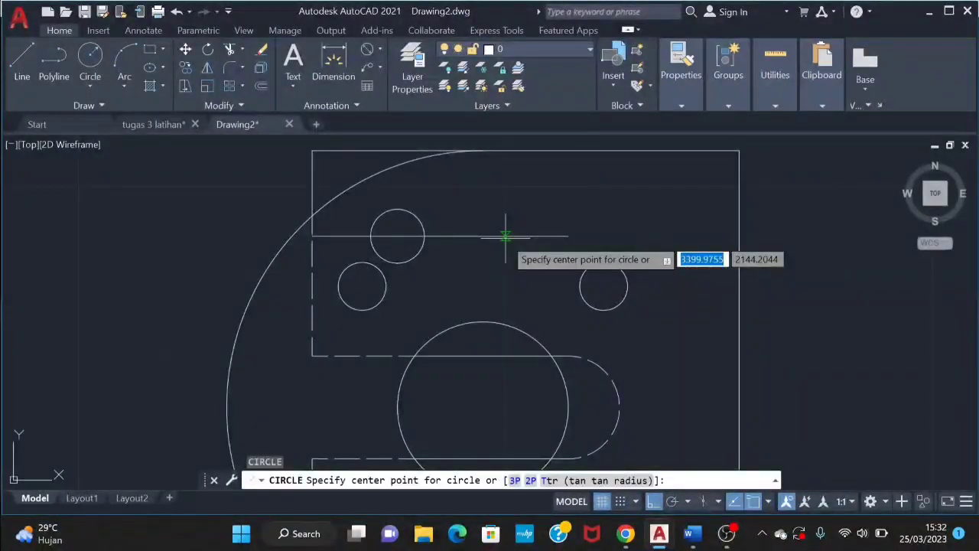
click(569, 236)
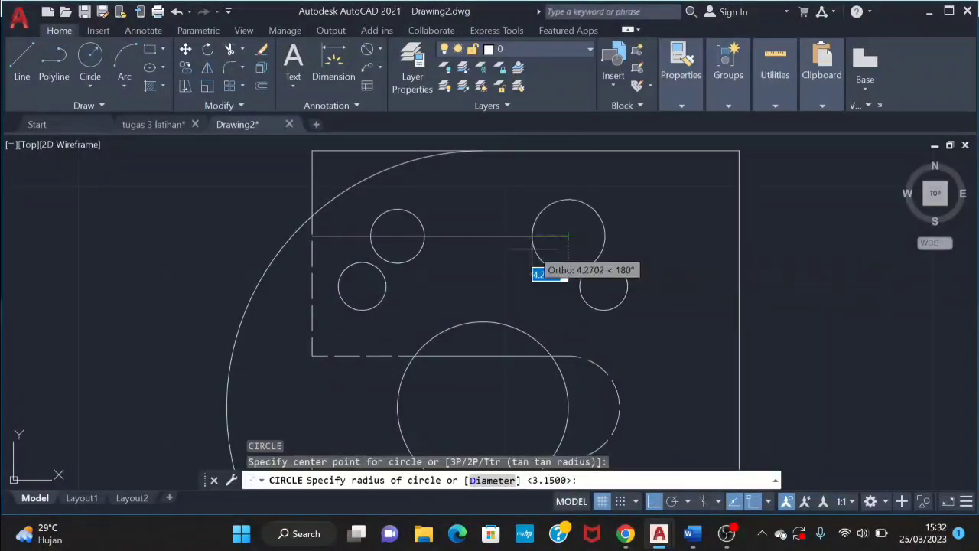
text(d)
key(Return)
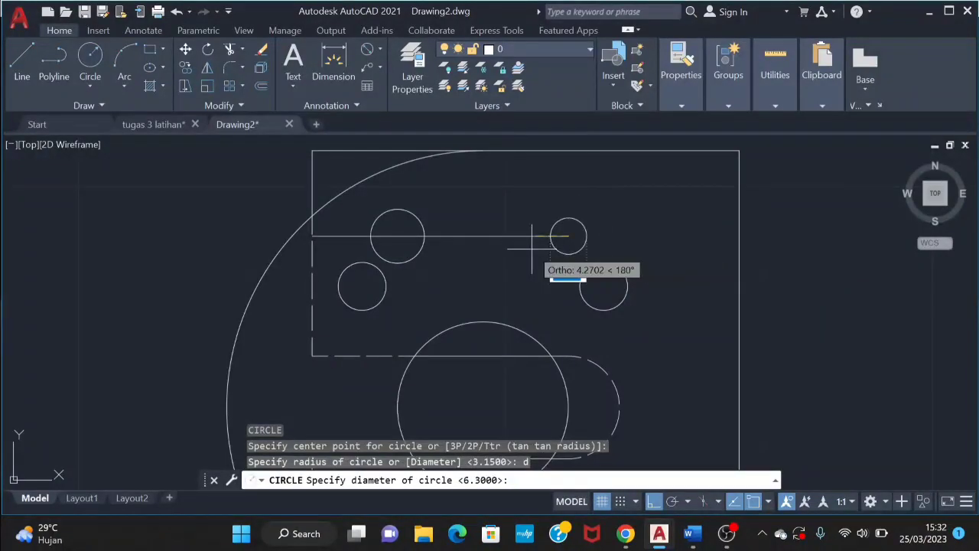
text(6.3)
key(Return)
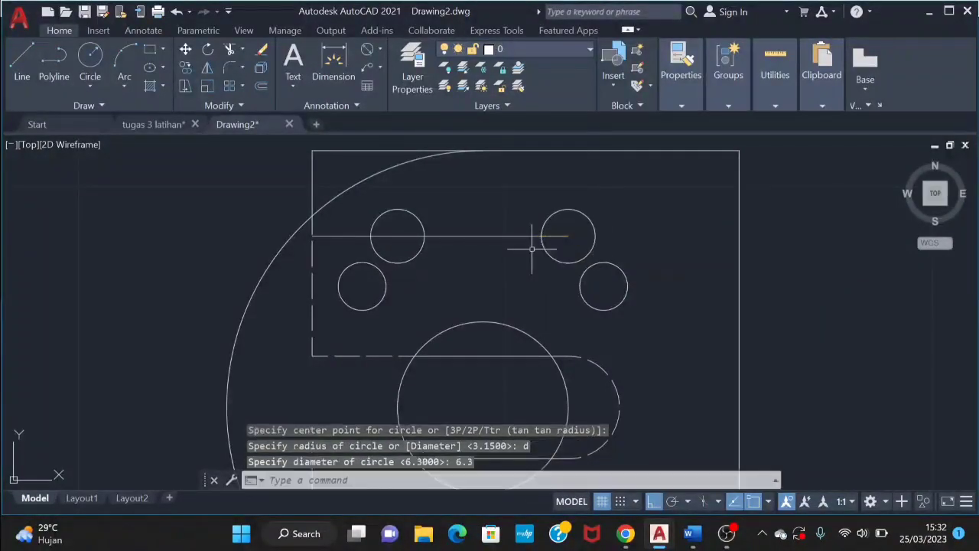
- Erase the 20 mm and 10 mm horizontal construction lines used to locate the two upper 6.3 mm holes
click(494, 229)
click(482, 241)
key(Delete)
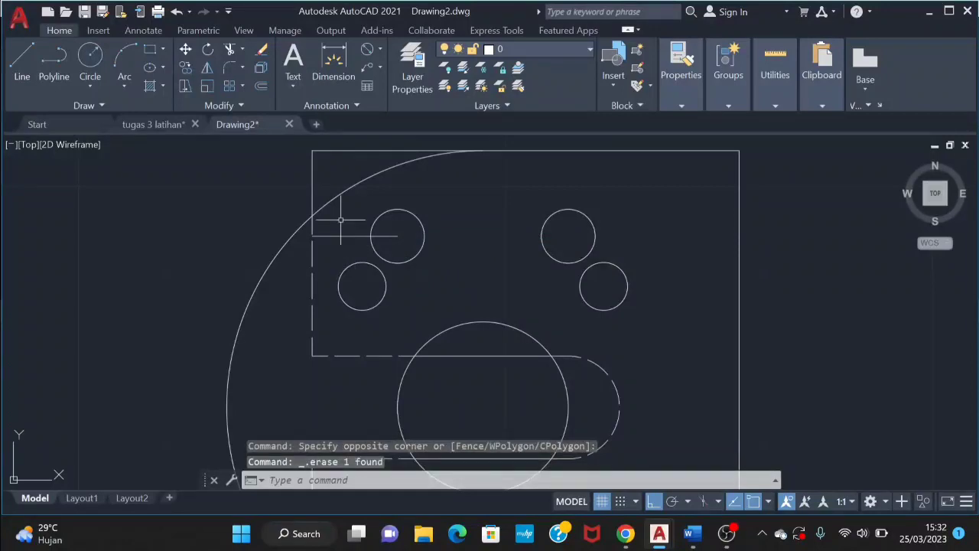
click(341, 221)
click(331, 253)
key(Delete)
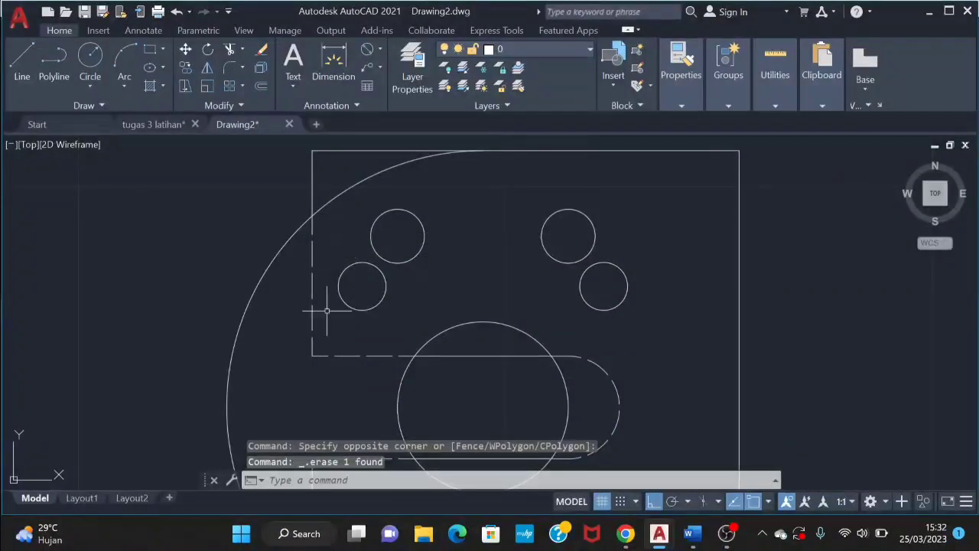
- Set the linetype of the two topmost hole circles in the side view to ACAD_ISO02W100
scroll(237, 306, down, 4)
middle_drag(145, 304, 601, 251)
scroll(318, 308, up, 3)
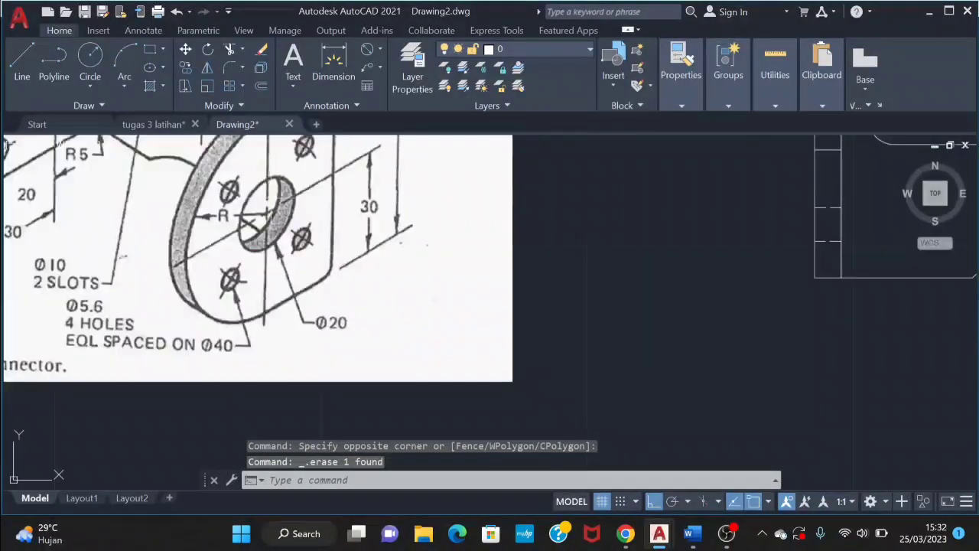
scroll(423, 306, down, 2)
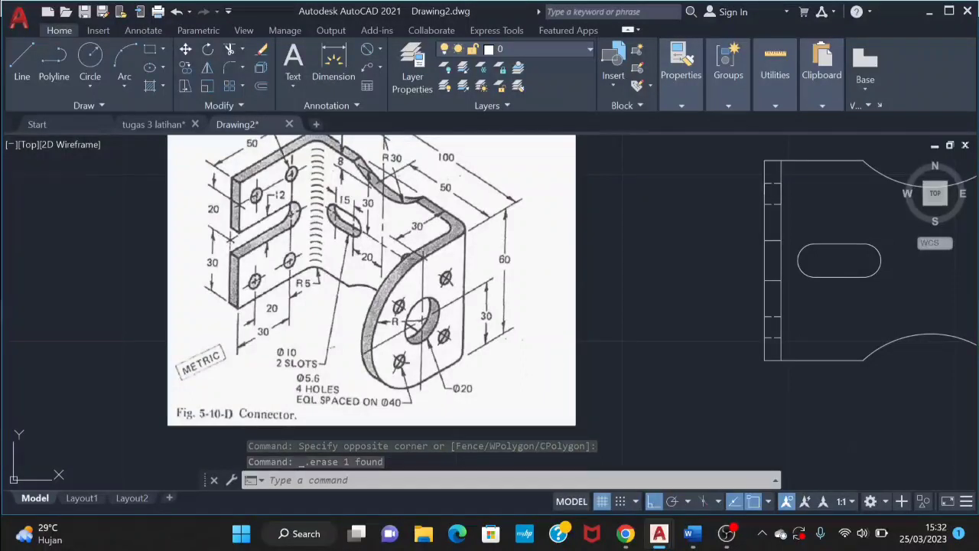
scroll(268, 347, down, 2)
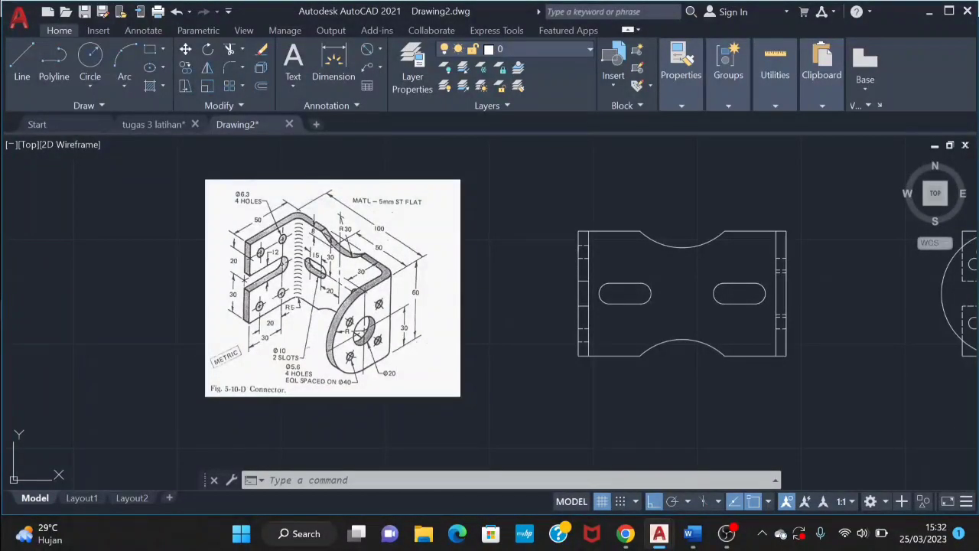
middle_drag(743, 300, 201, 337)
scroll(472, 291, up, 2)
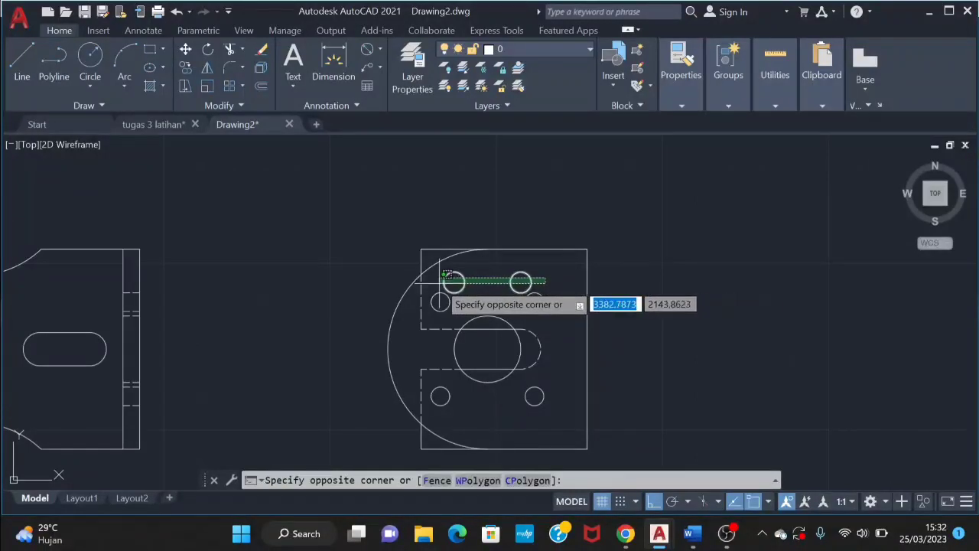
click(443, 289)
click(683, 107)
click(765, 159)
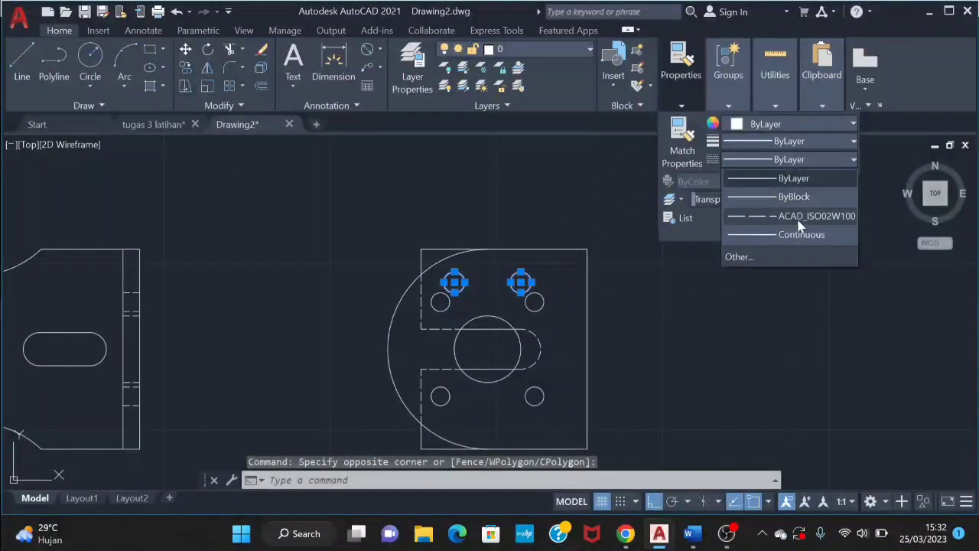
click(802, 216)
- Set the linetype scale of the two selected hole circles to 0.3
text(MO)
key(Return)
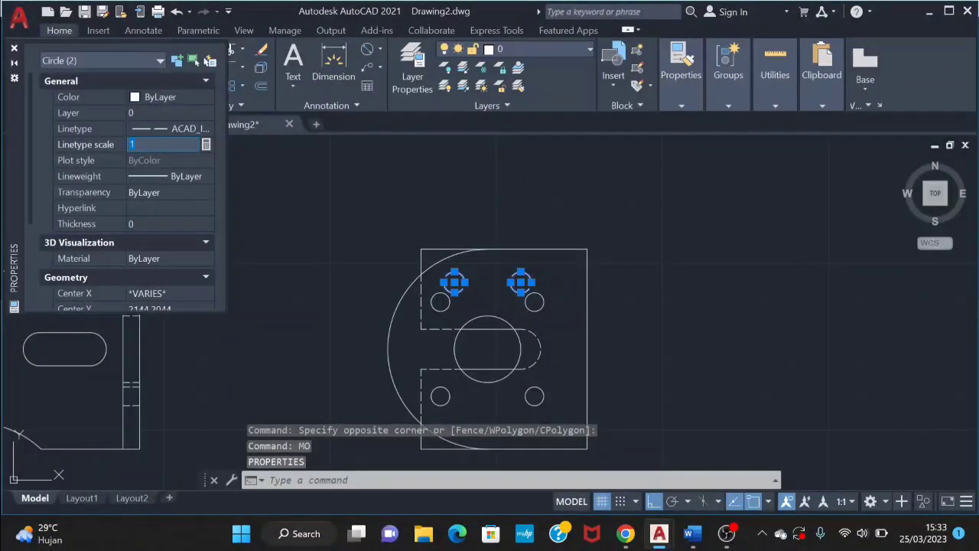
text(0.3)
key(Return)
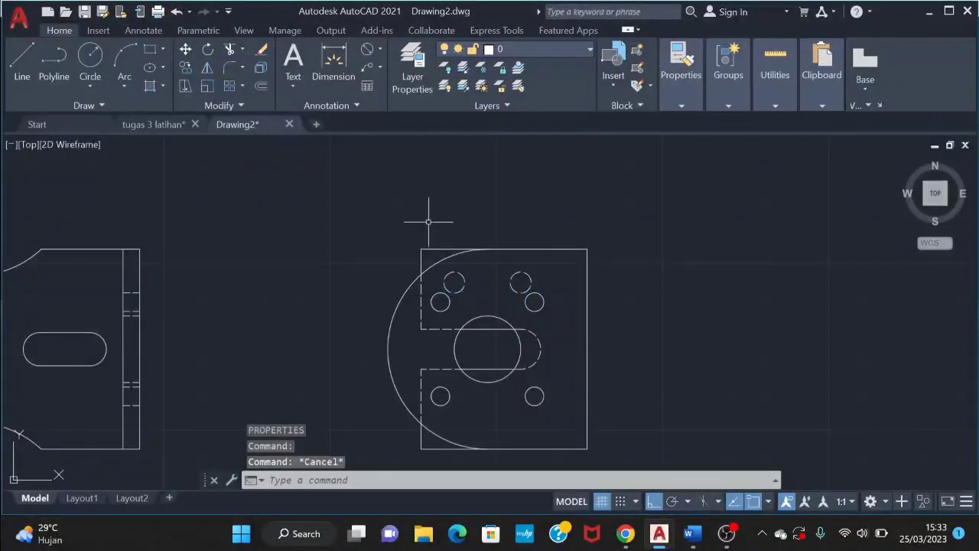
- Mirror the two dashed hole circles across the horizontal axis through the large circle's centre, keeping the source circles
click(567, 270)
click(426, 284)
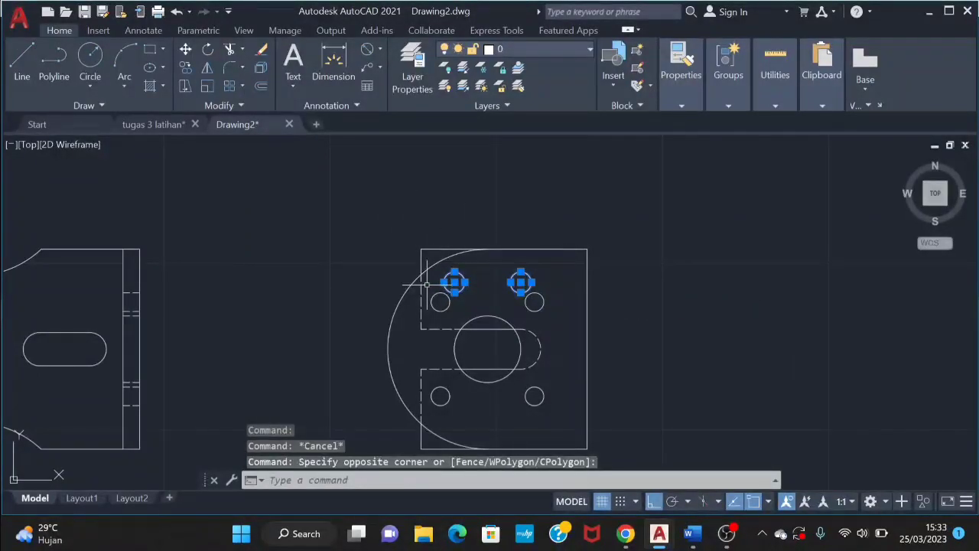
key(Return)
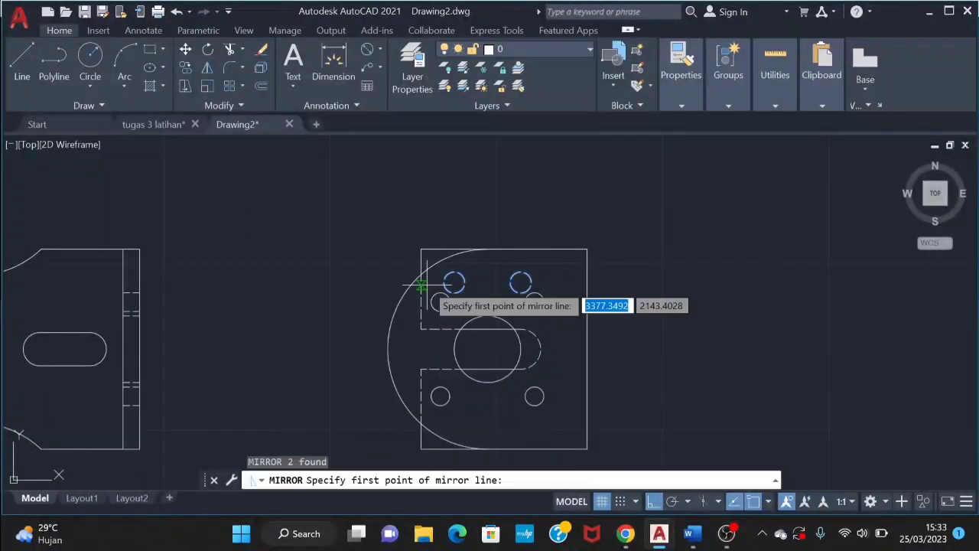
click(486, 349)
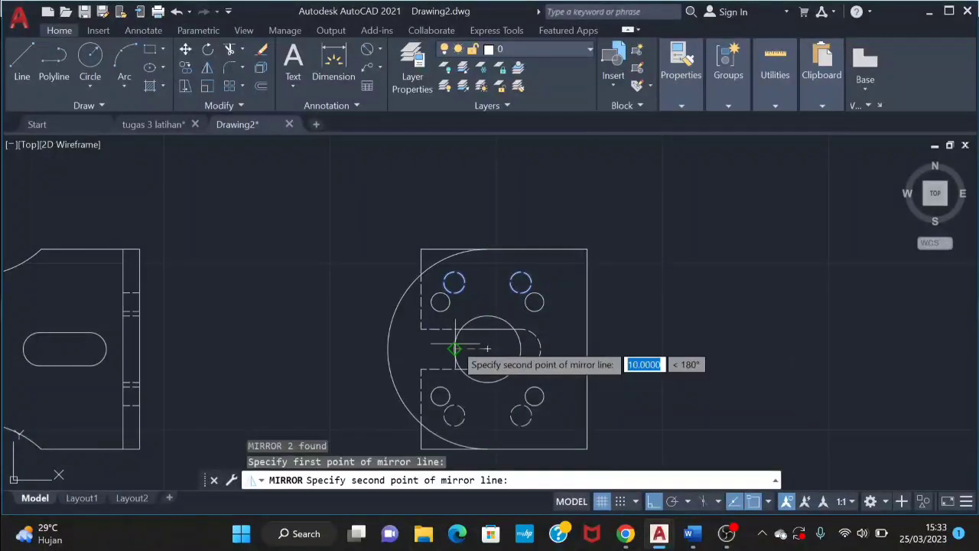
click(455, 344)
click(496, 394)
scroll(454, 336, down, 2)
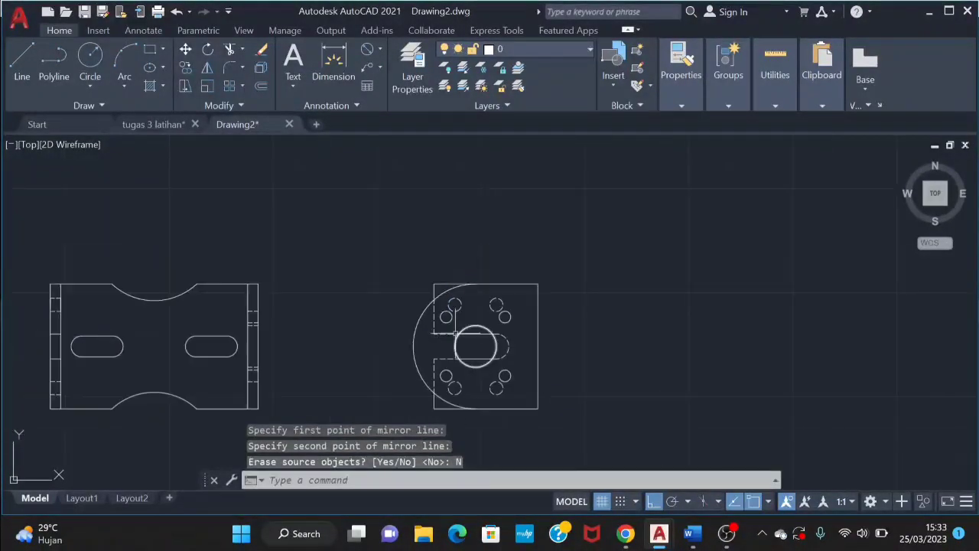
middle_drag(467, 323, 633, 225)
middle_drag(256, 244, 404, 247)
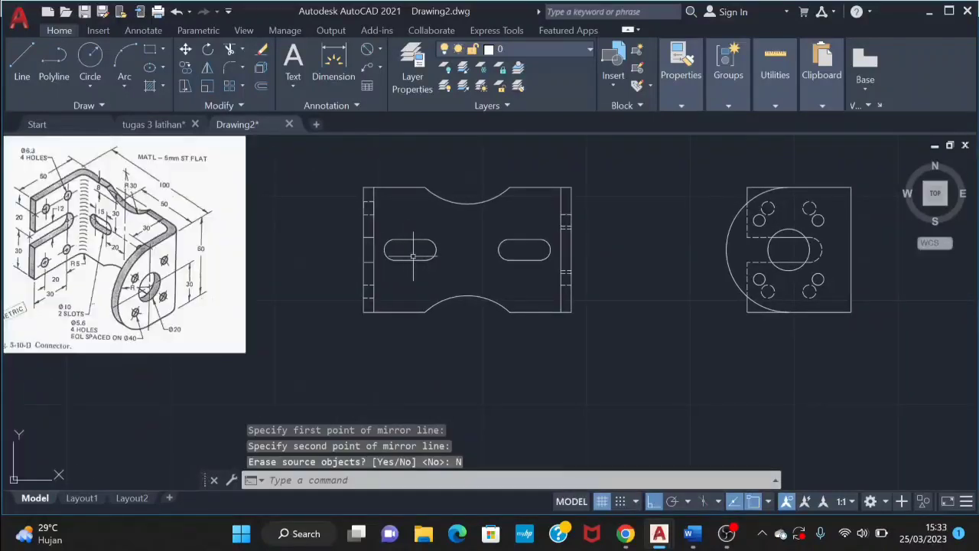
middle_drag(152, 241, 258, 269)
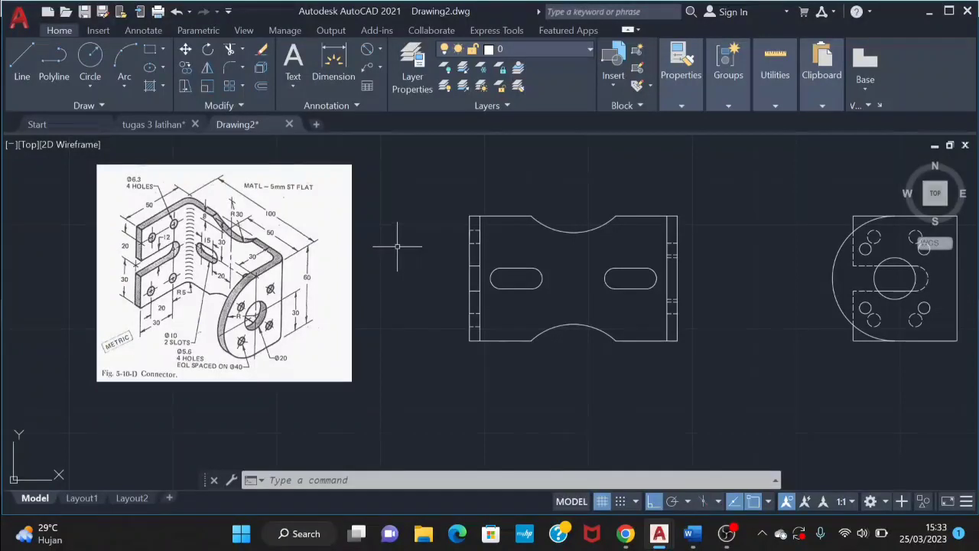
scroll(619, 269, down, 2)
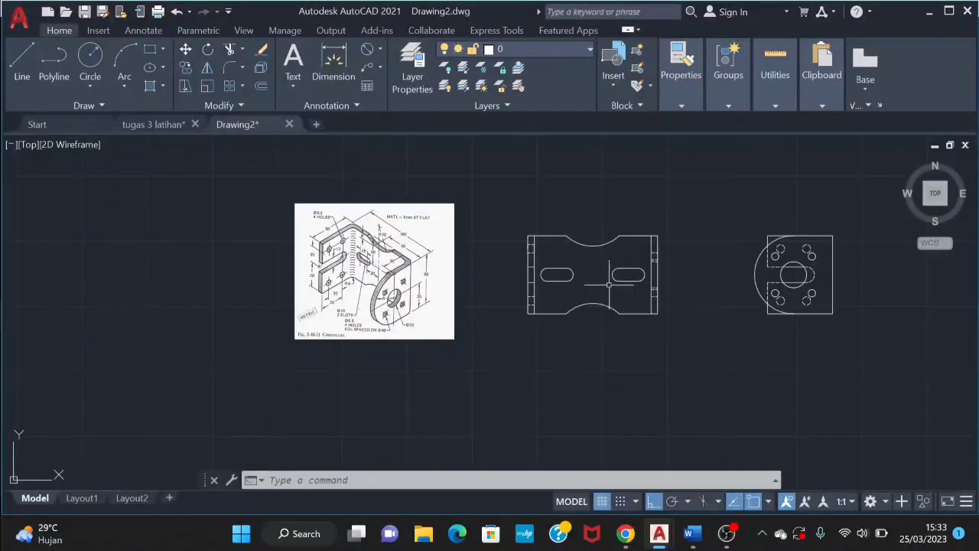
scroll(609, 284, up, 2)
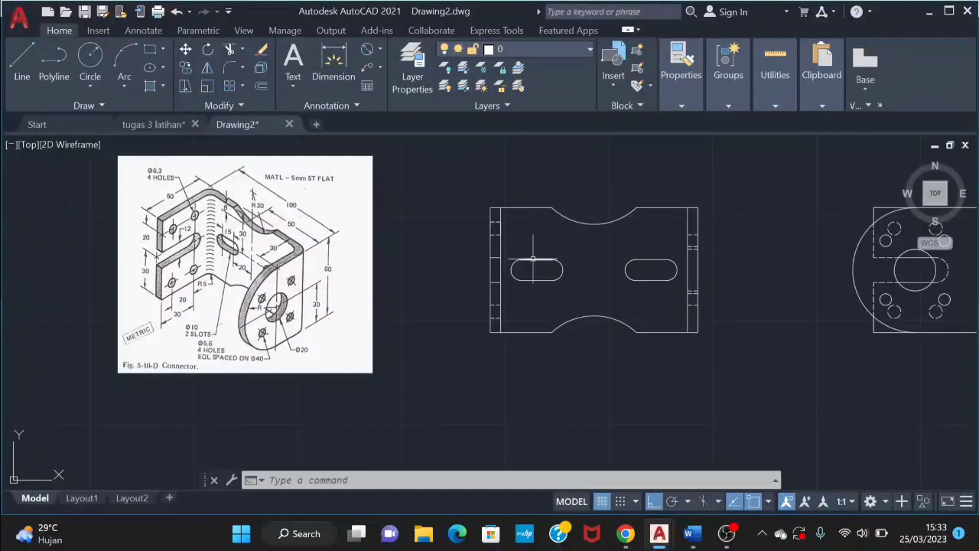
middle_drag(717, 274, 476, 277)
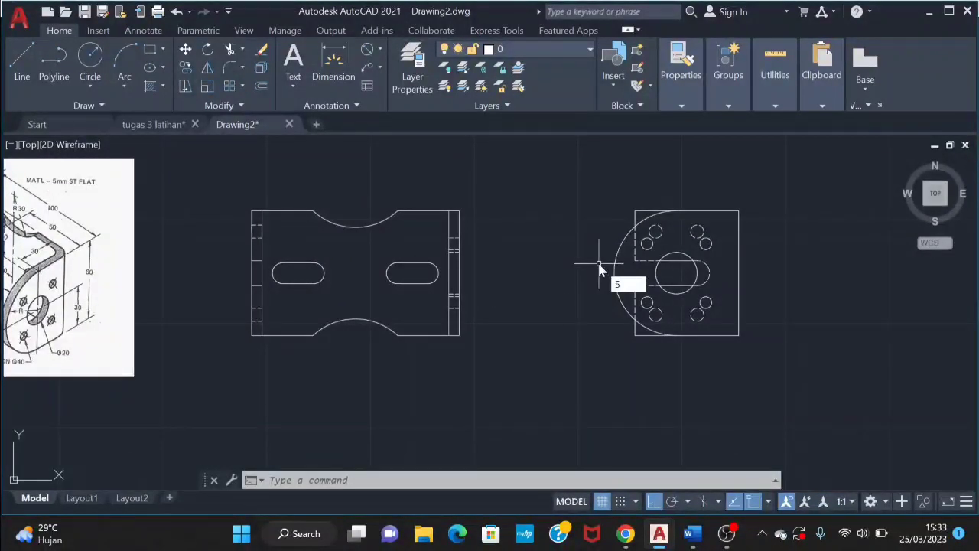
key(Return)
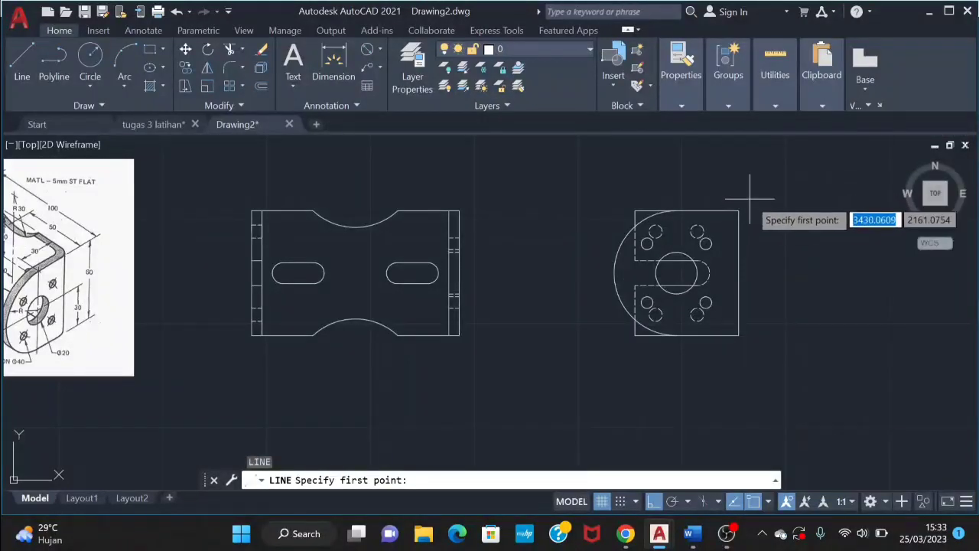
scroll(738, 211, up, 2)
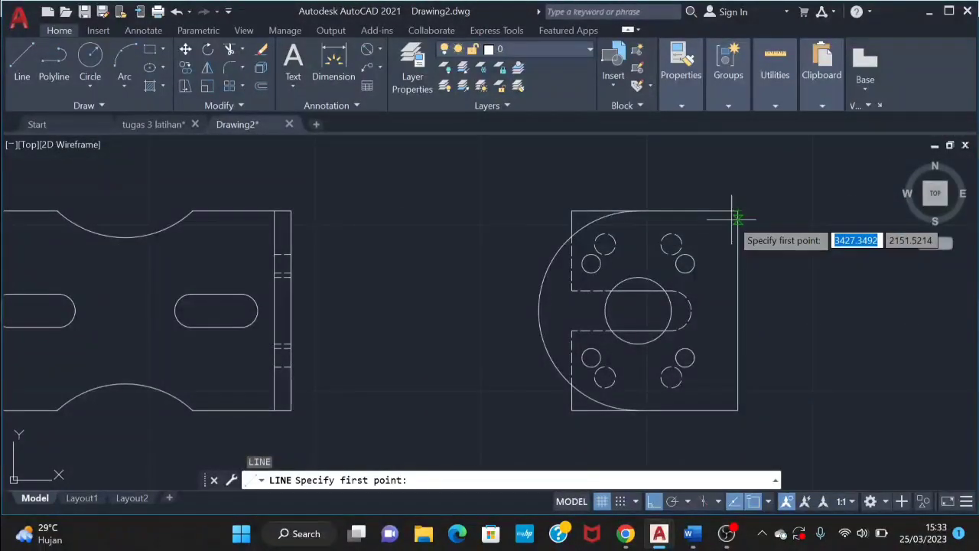
key(Escape)
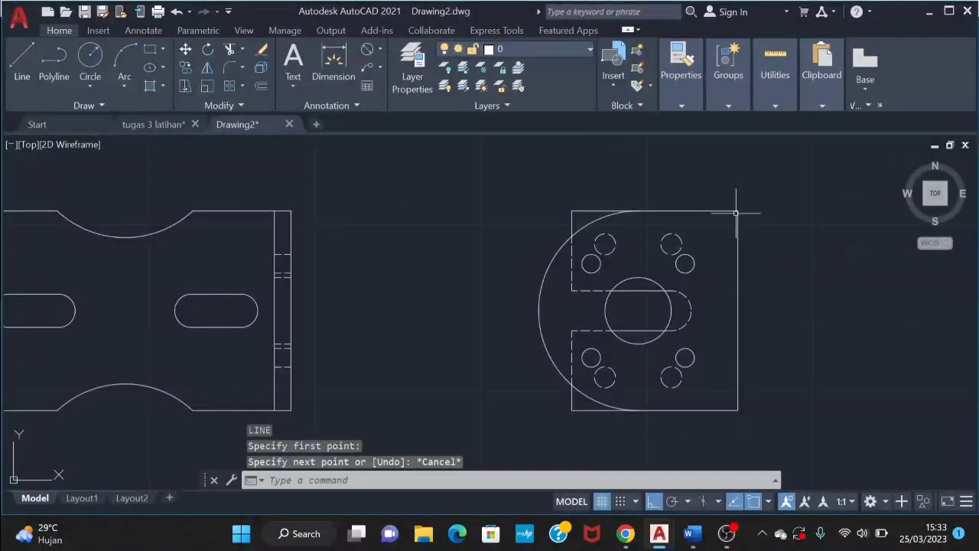
- Draw a line from 5 units left of the side view's upper right corner, 8 units down, and across to the right edge
key(Return)
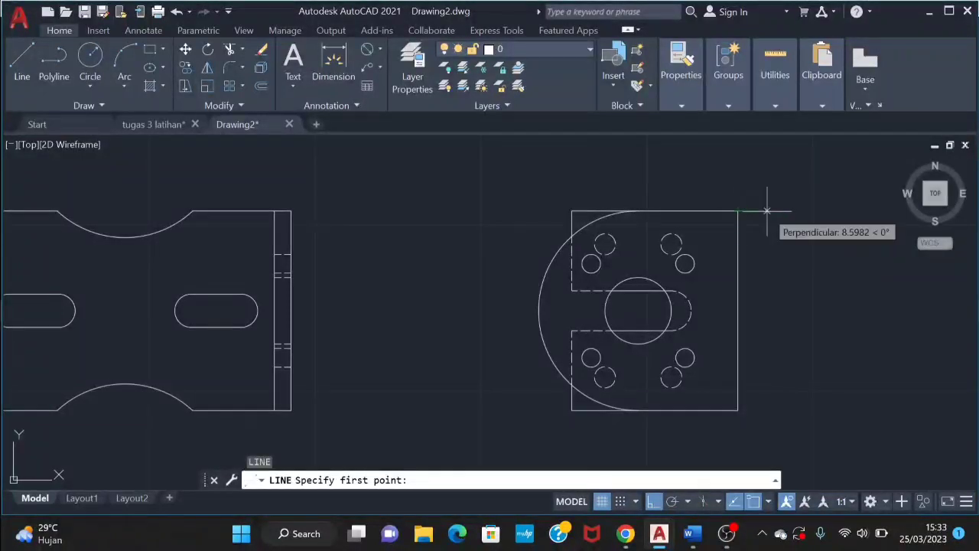
text(-5)
key(Return)
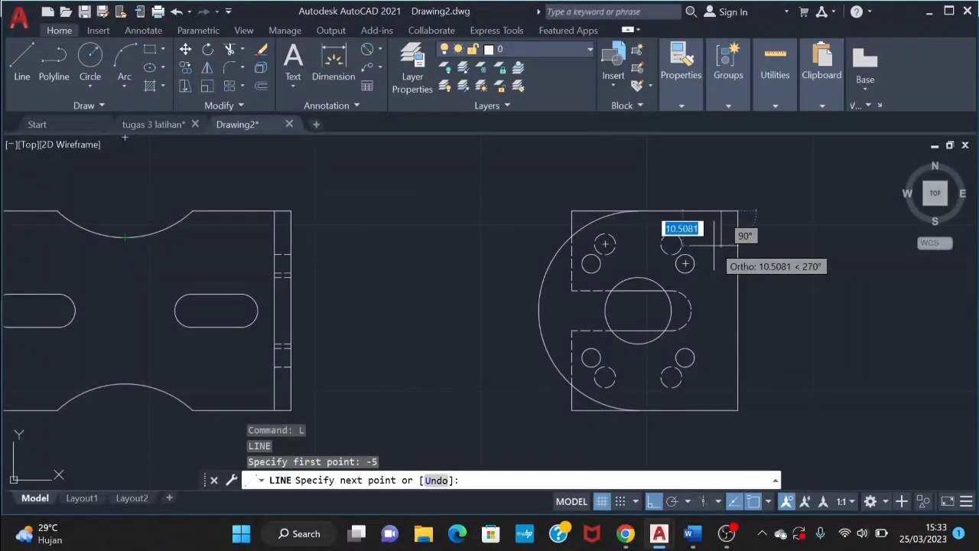
text(8)
key(Return)
click(737, 246)
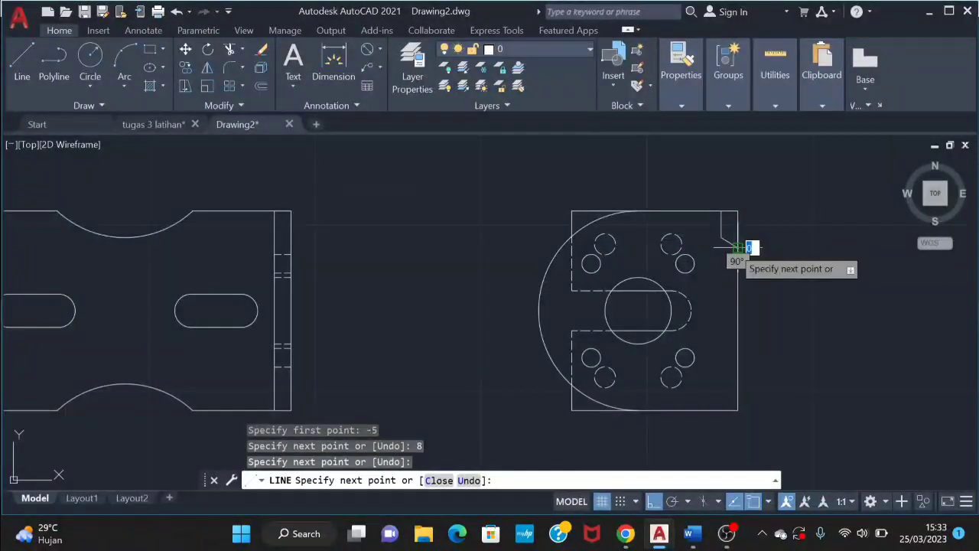
key(ctrl+z)
scroll(739, 244, up, 2)
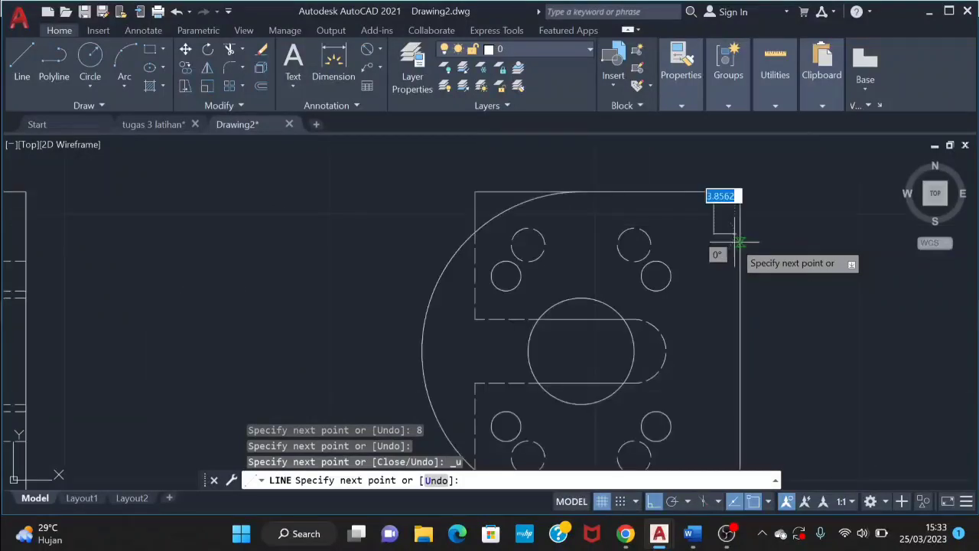
click(738, 234)
key(Escape)
scroll(745, 264, down, 4)
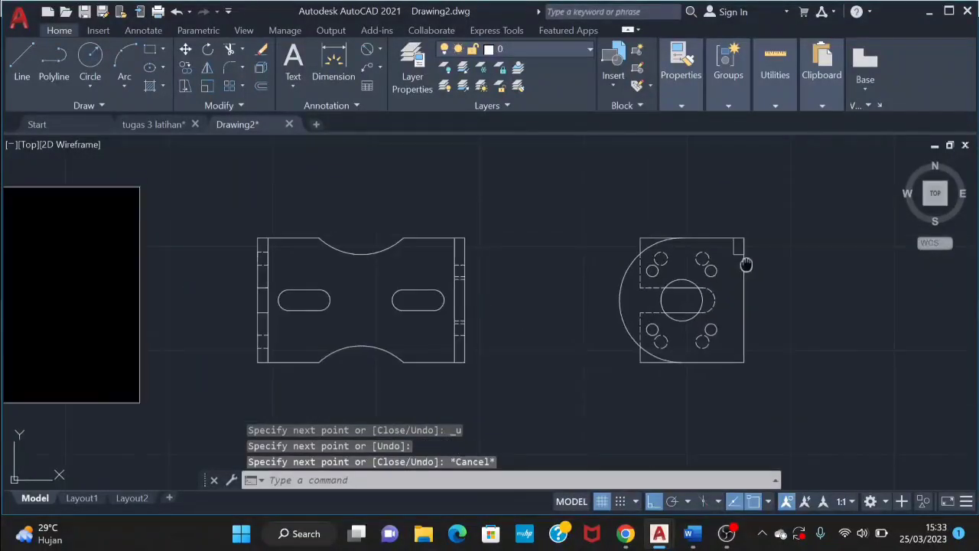
key(space)
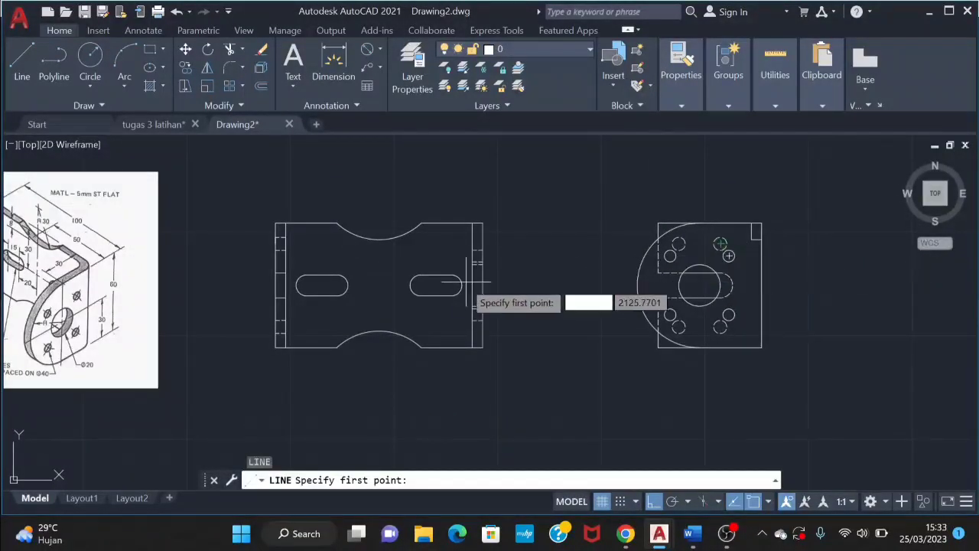
click(436, 275)
key(Escape)
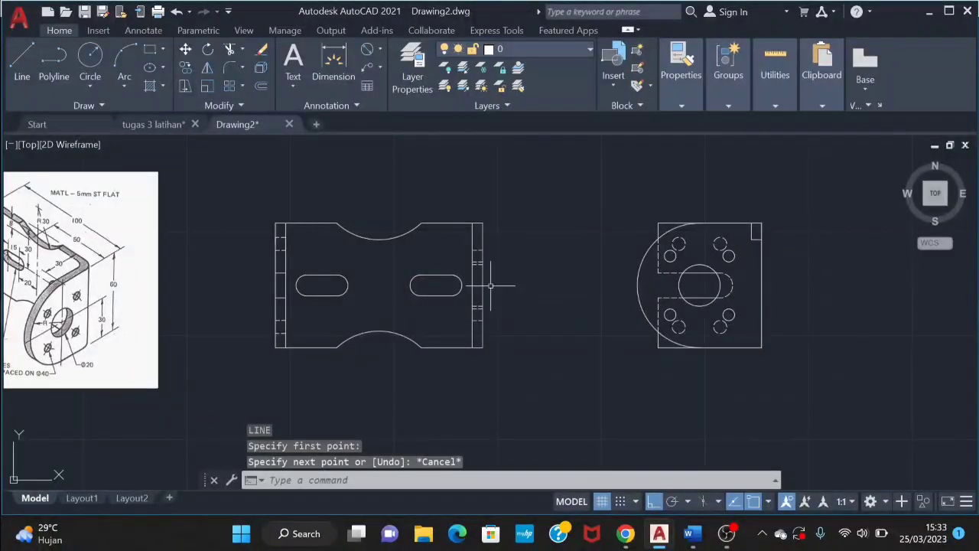
- Draw a horizontal projection line from the top of the front view's right slot to the side view's right edge
key(space)
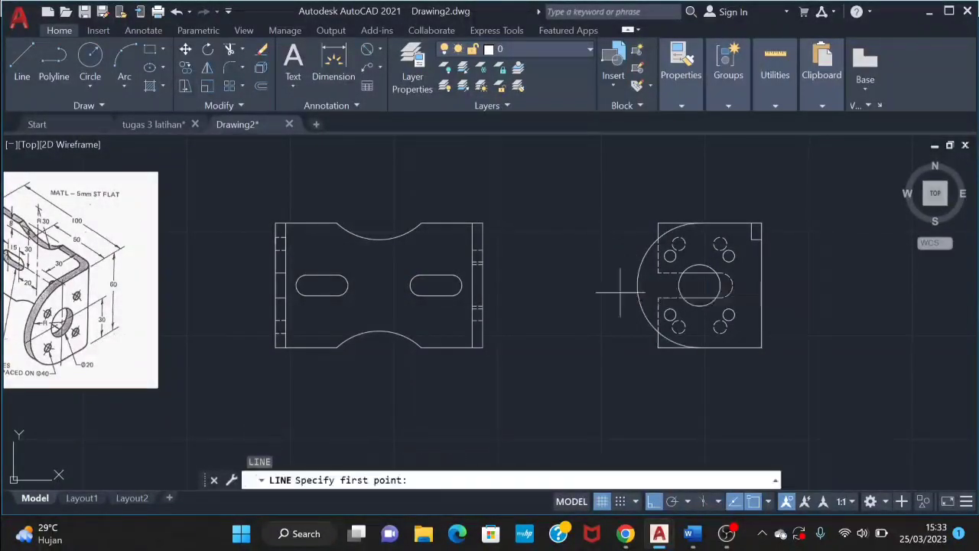
click(436, 274)
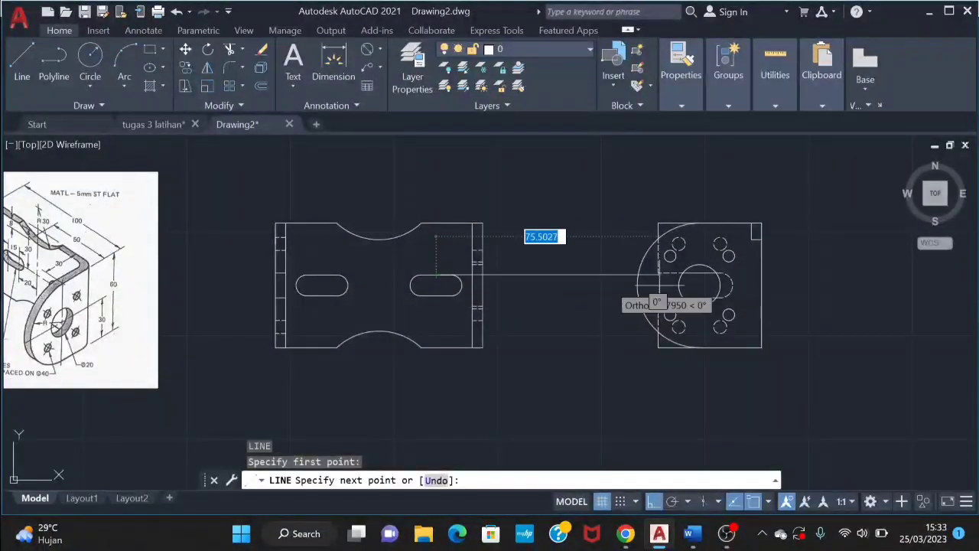
key(Escape)
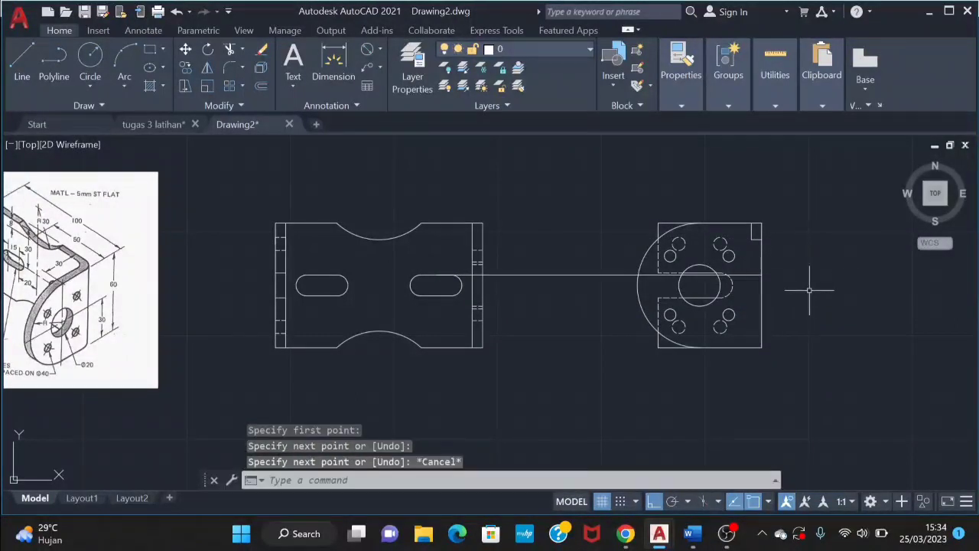
- Draw the slot section from the projection line's right end: 5 units left, 10 units down, and back to the right edge
scroll(806, 288, up, 4)
key(Return)
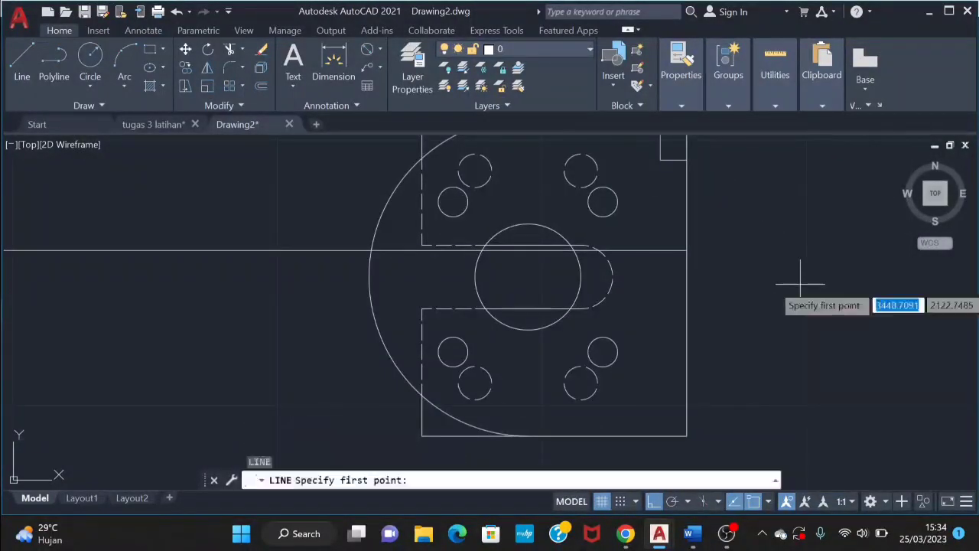
click(687, 251)
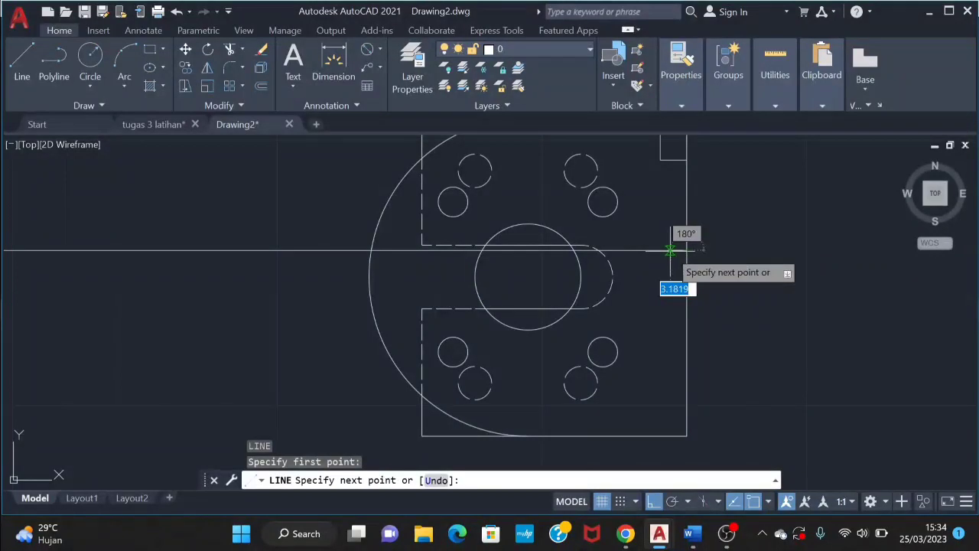
text(5)
key(Return)
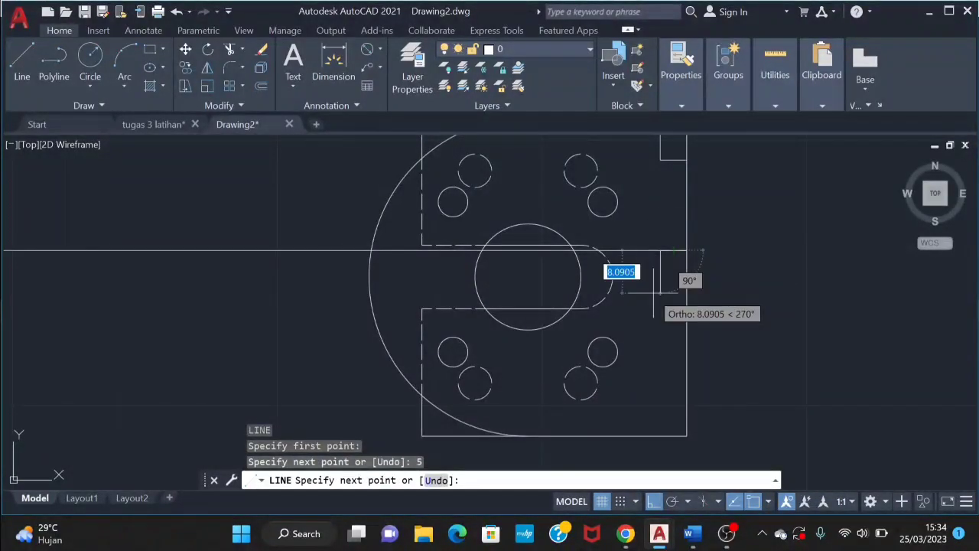
text(10)
key(Return)
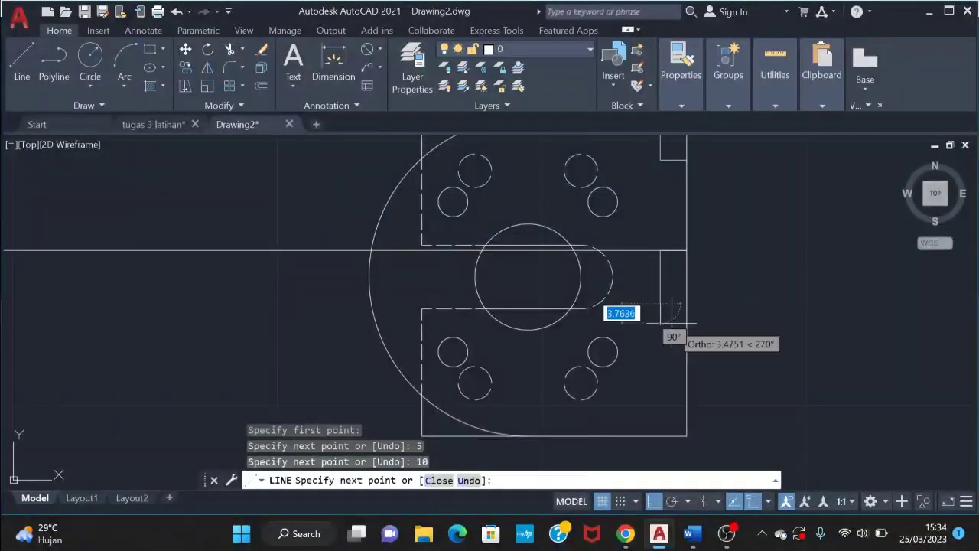
key(Escape)
middle_drag(413, 277, 664, 254)
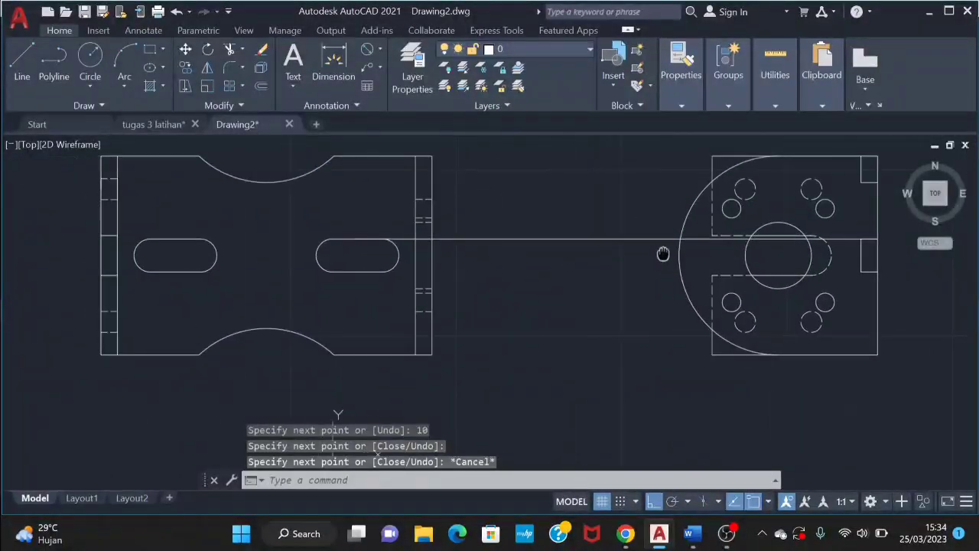
key(space)
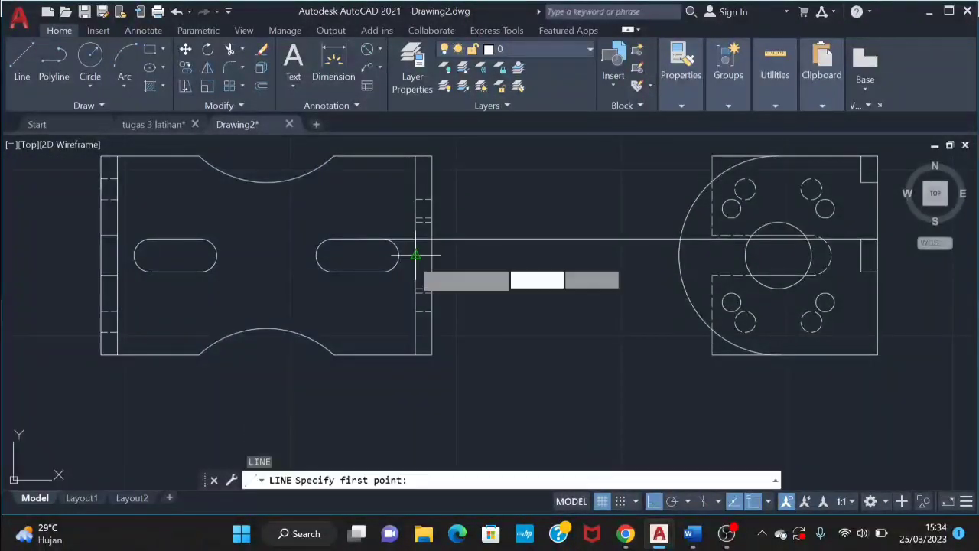
click(357, 240)
key(Escape)
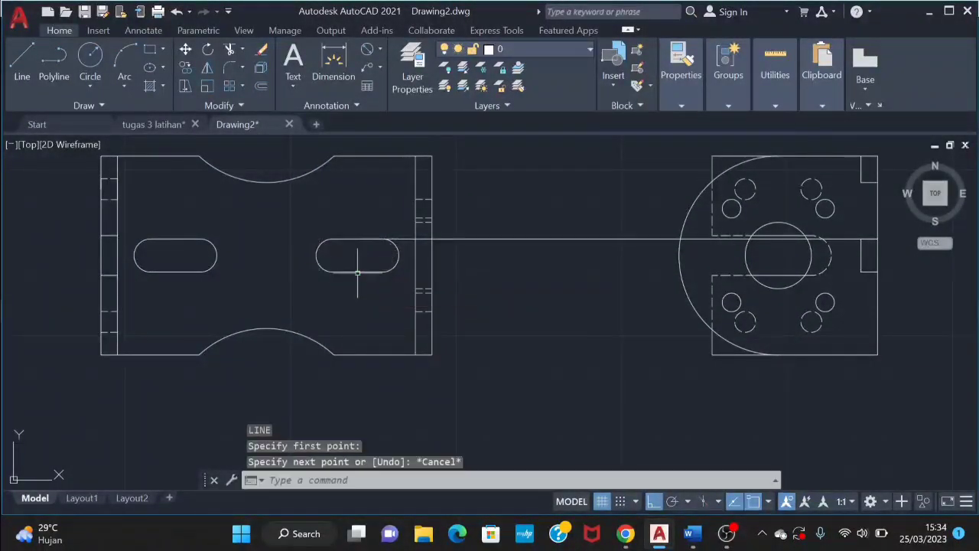
- Erase the horizontal projection line running from the front view's right slot to the side view
click(621, 228)
click(611, 246)
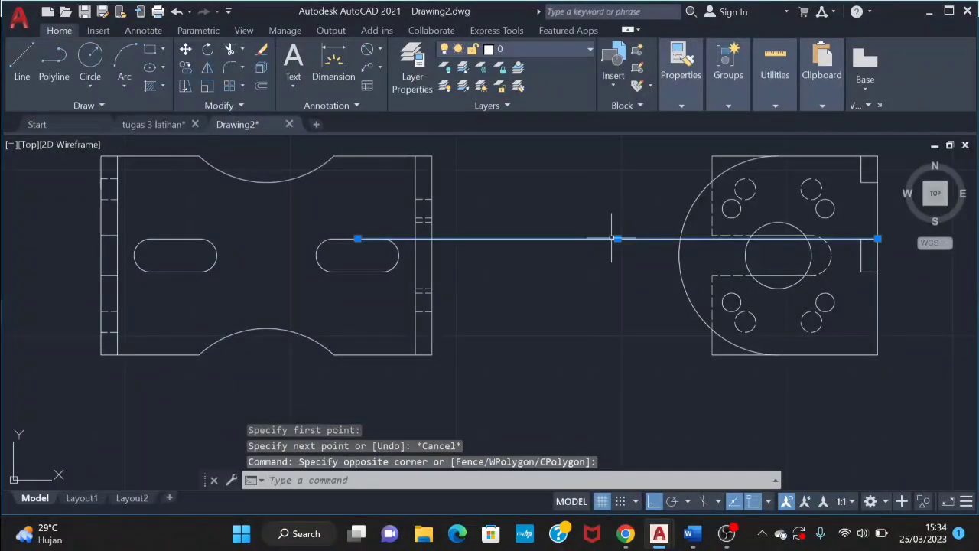
key(Delete)
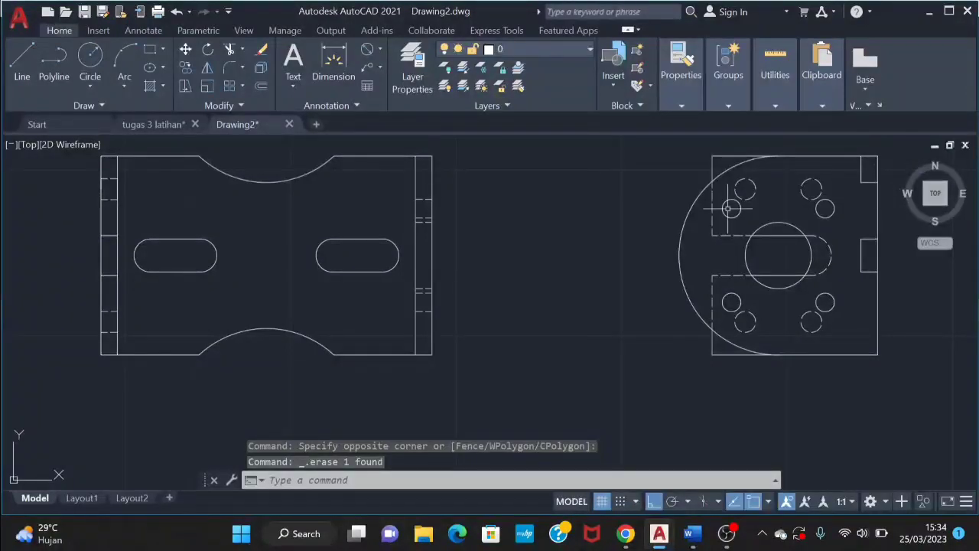
- Mirror the side view's upper right corner section lines across the view's horizontal centreline, keeping the source lines
click(872, 188)
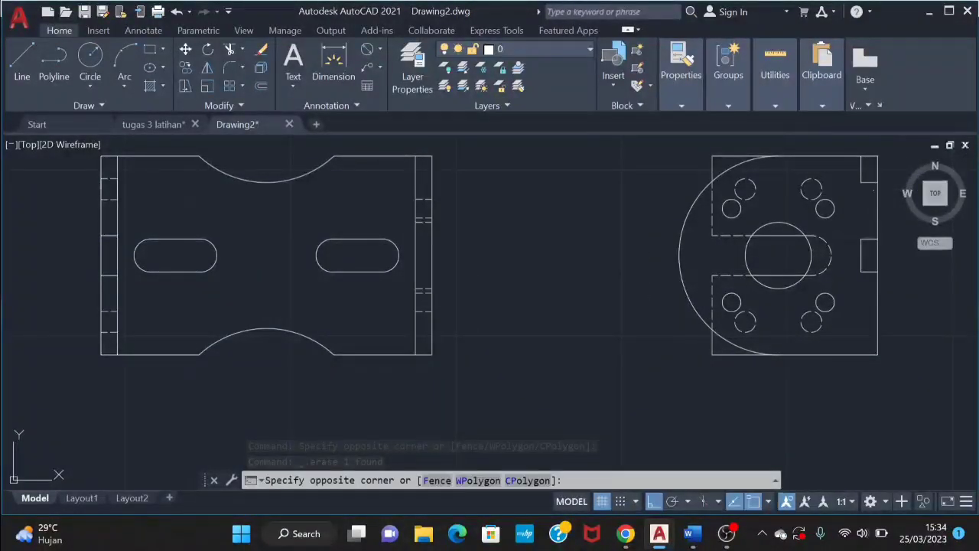
click(859, 167)
text(mi)
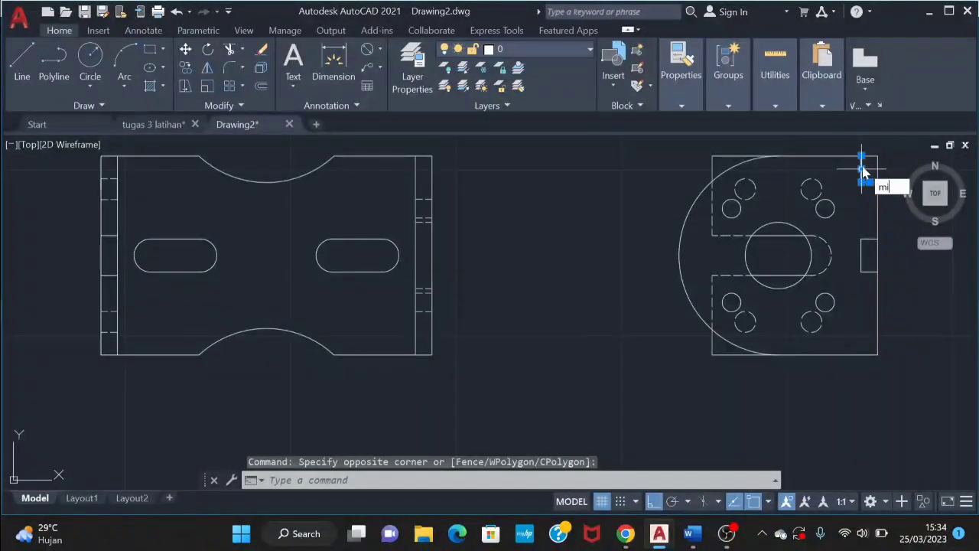
key(Return)
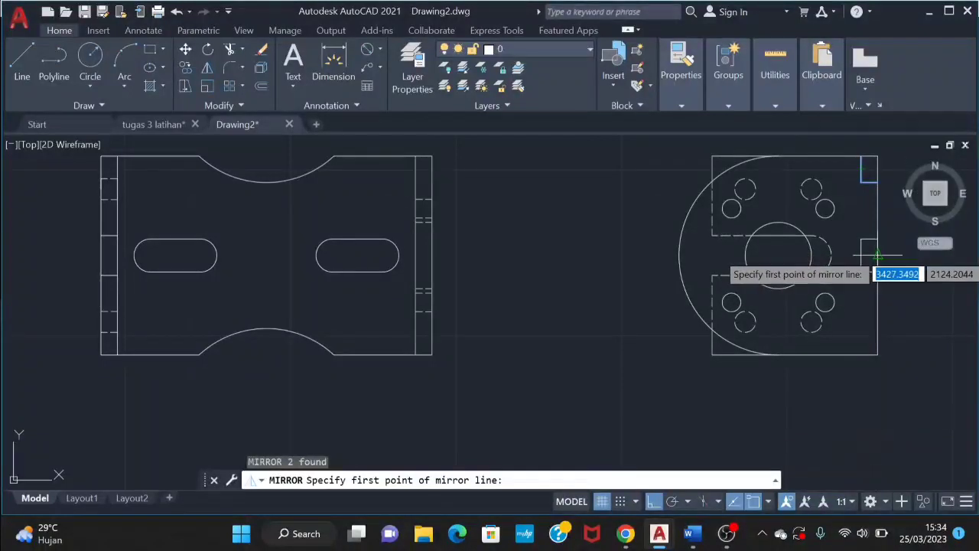
click(876, 255)
click(862, 258)
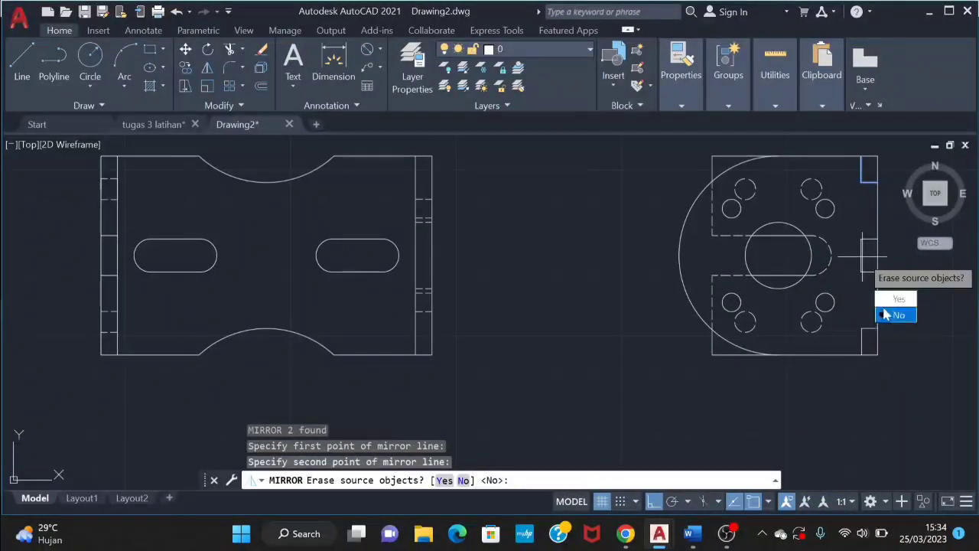
click(887, 314)
- Assign the dashed ACAD_ISO02 linetype to the three small sections along the side view's right edge
click(872, 174)
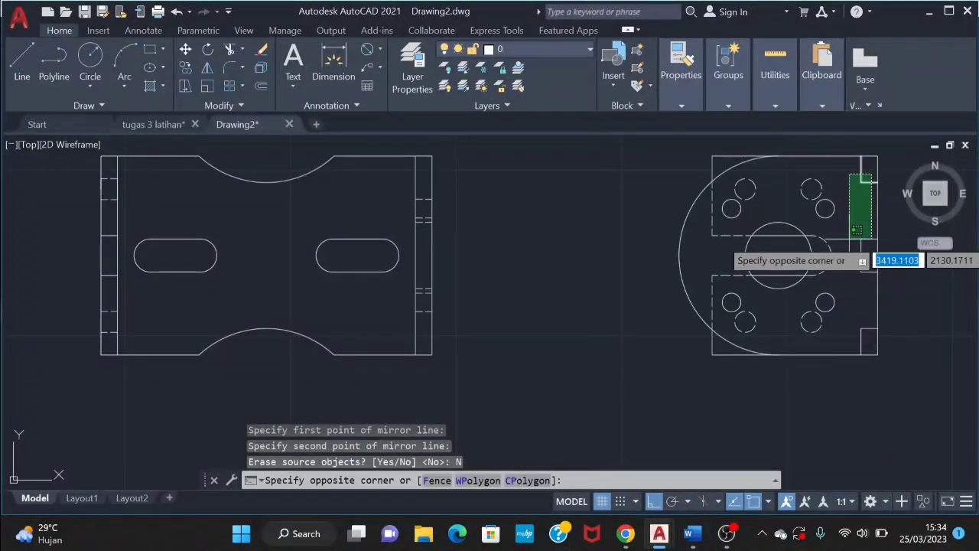
click(855, 345)
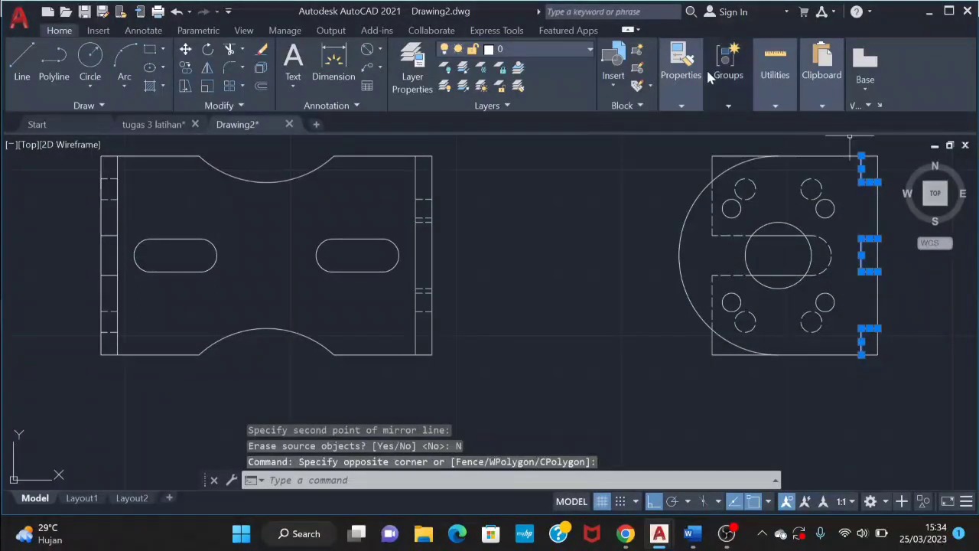
click(691, 105)
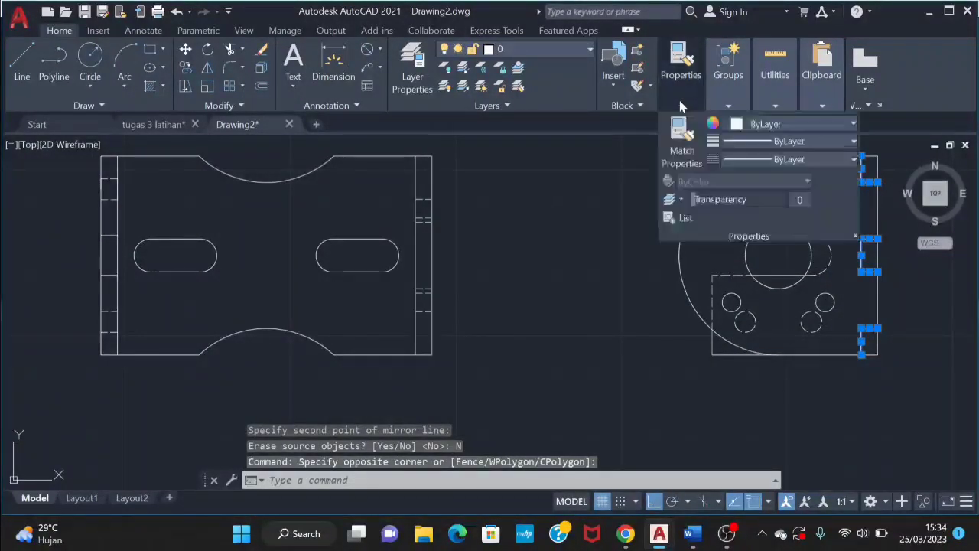
click(767, 160)
click(807, 217)
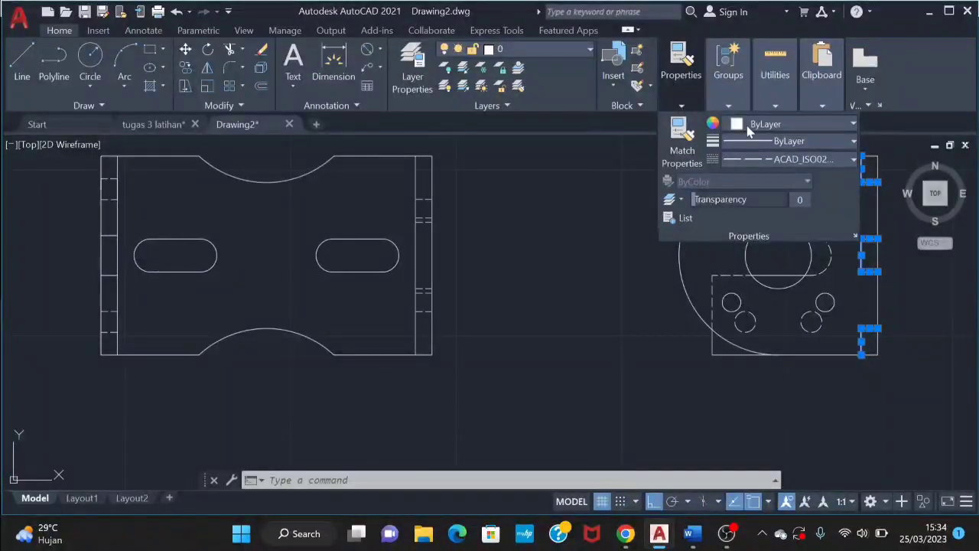
- Set the linetype scale of the three right-edge sections to 0.25 and clear the selection
text(mo)
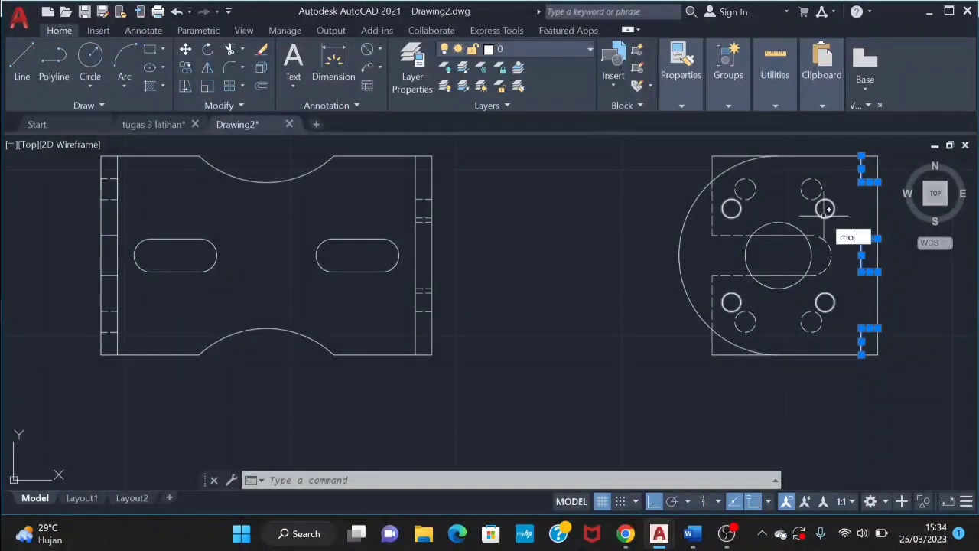
key(Return)
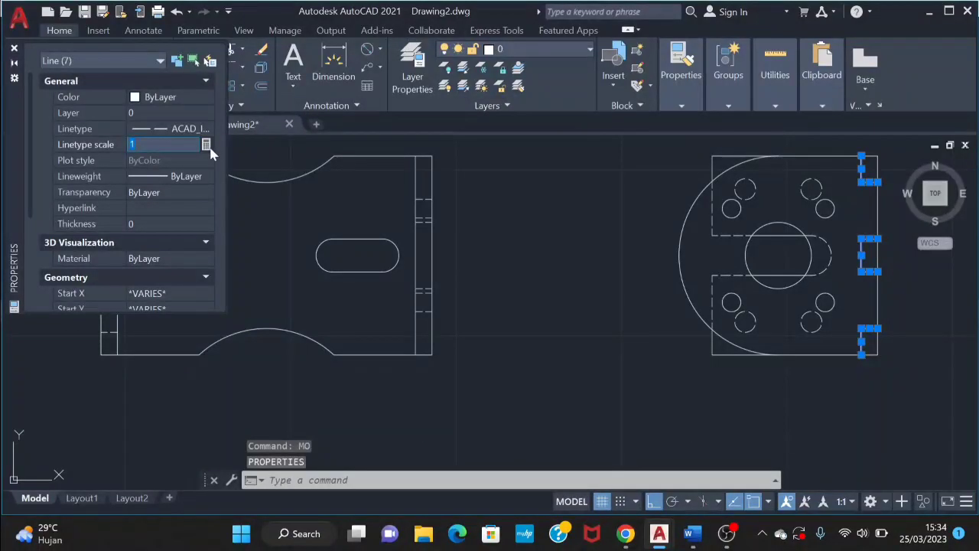
text(0.25)
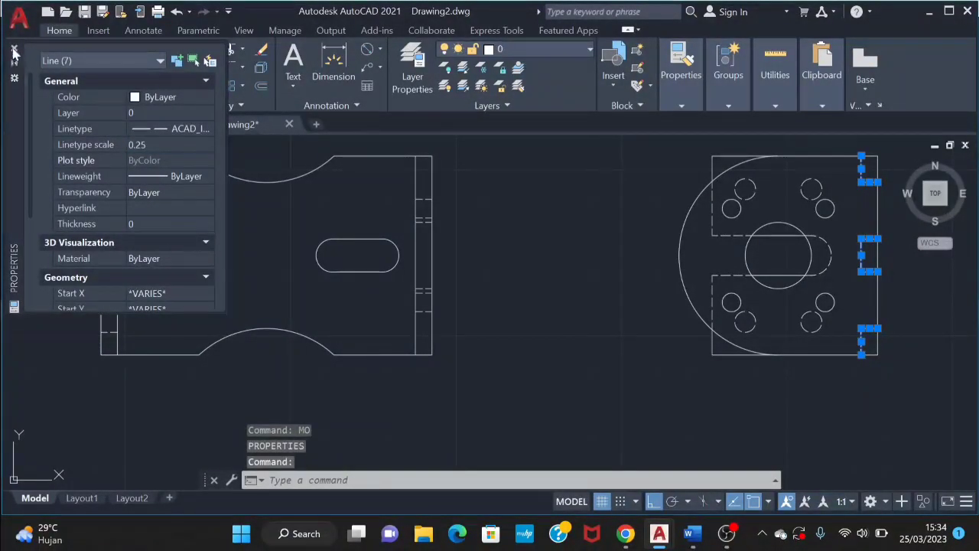
click(13, 49)
key(Escape)
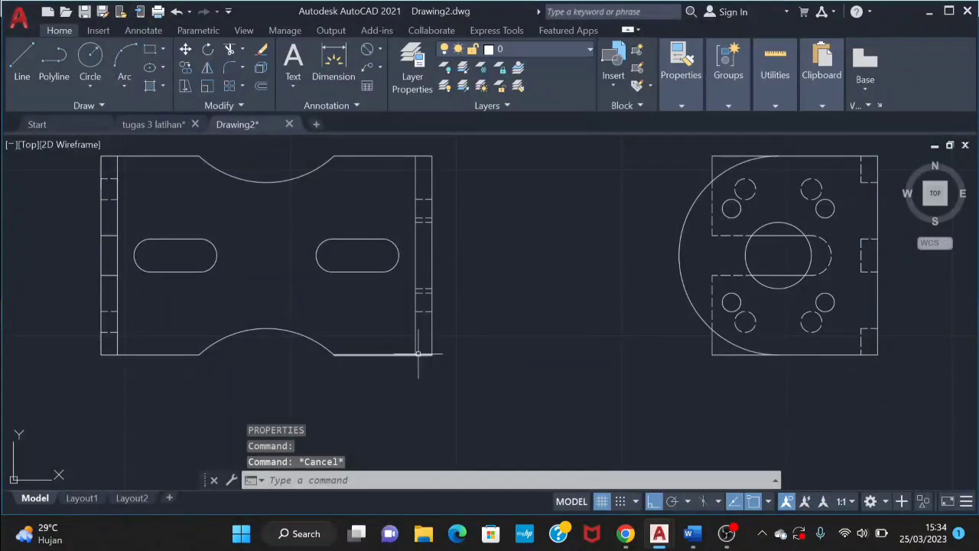
- Move the whole side view horizontally closer to the front view, using its lower right corner as the base point
scroll(462, 350, down, 2)
click(740, 366)
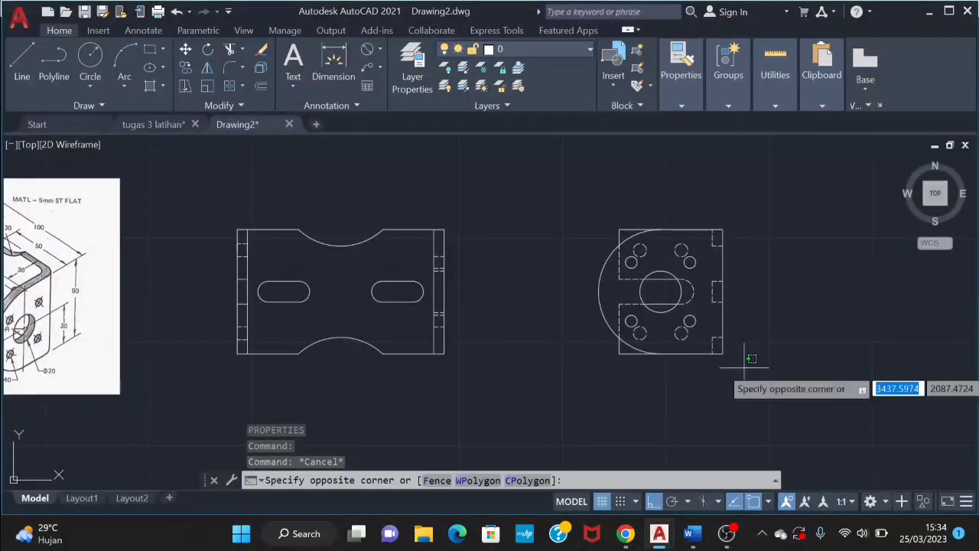
click(579, 222)
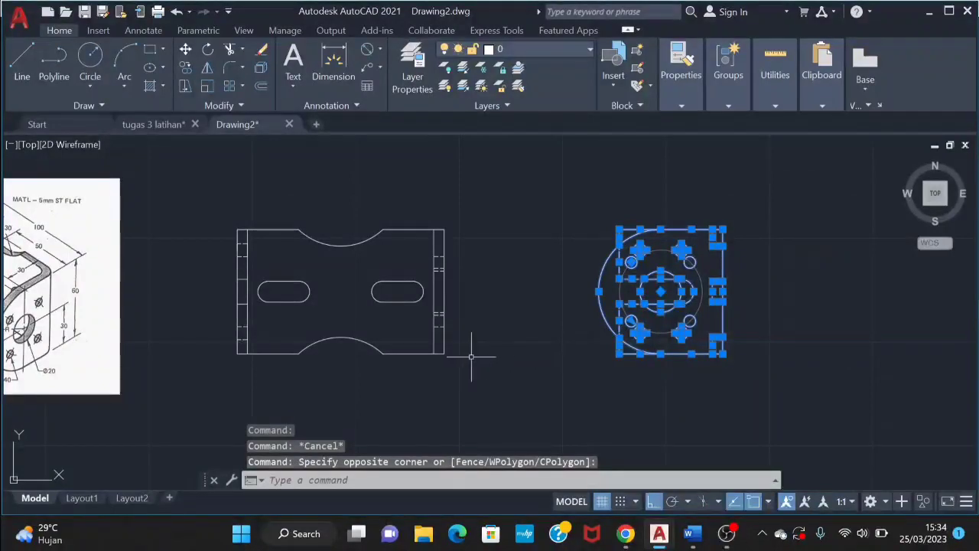
text(mo)
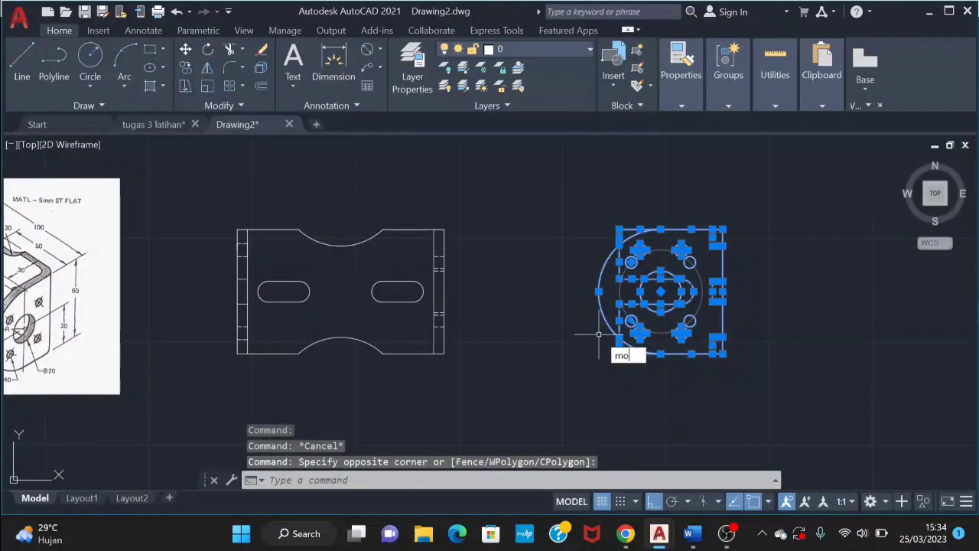
key(Return)
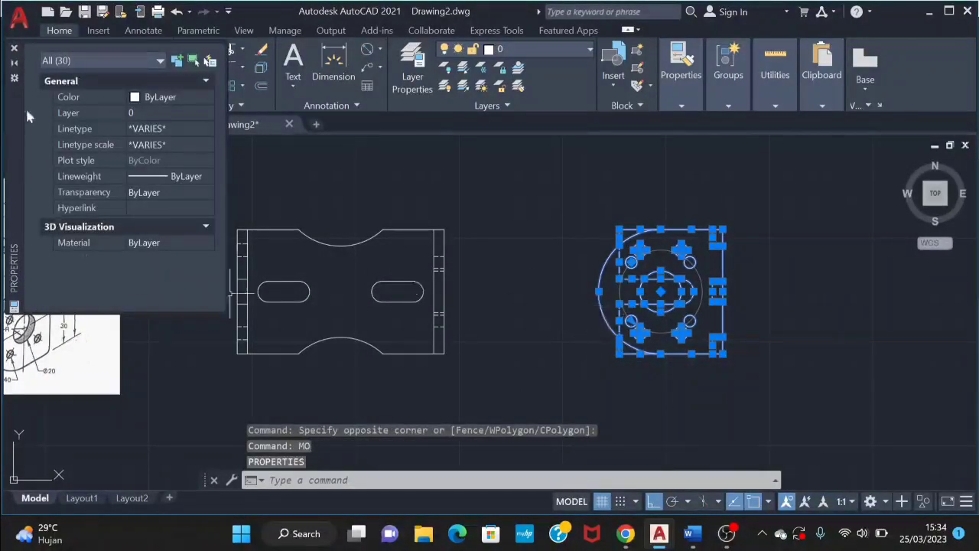
click(14, 48)
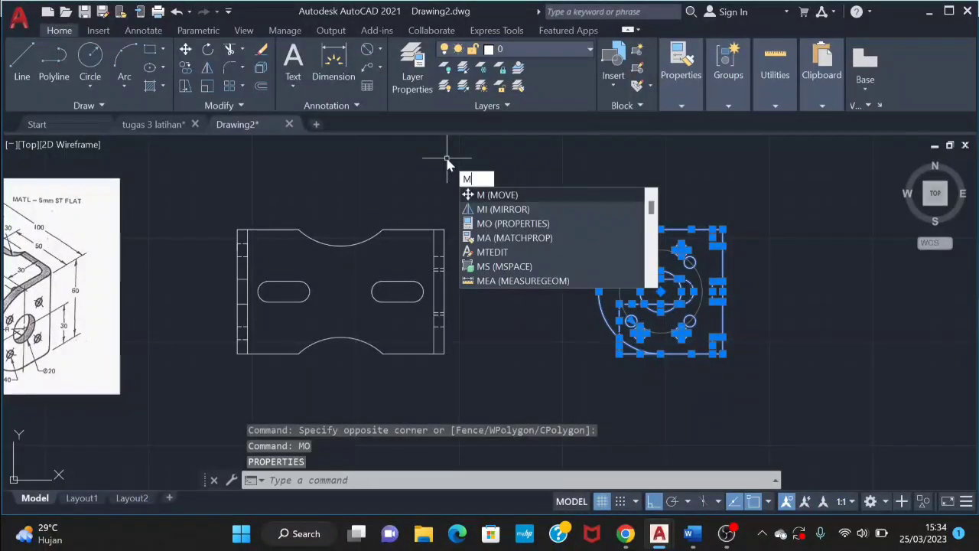
key(Return)
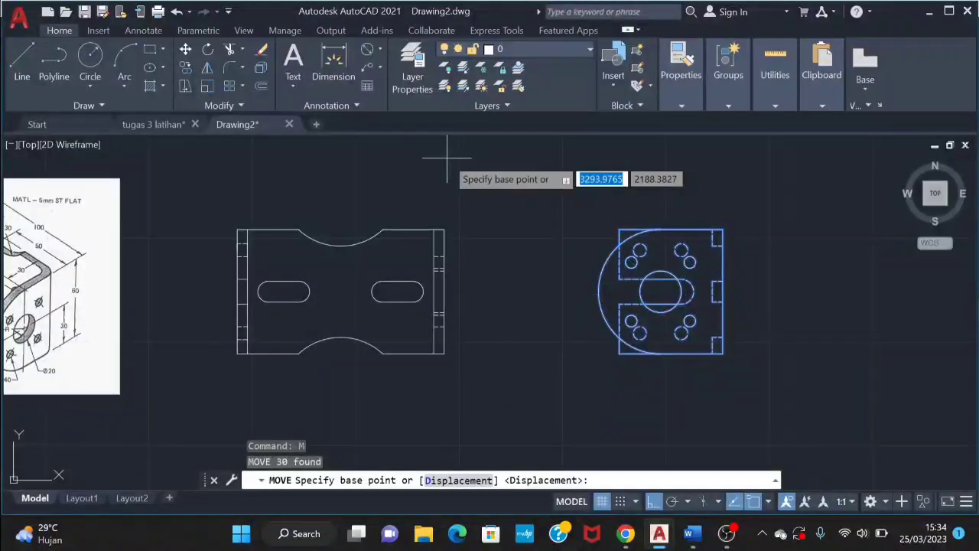
click(722, 353)
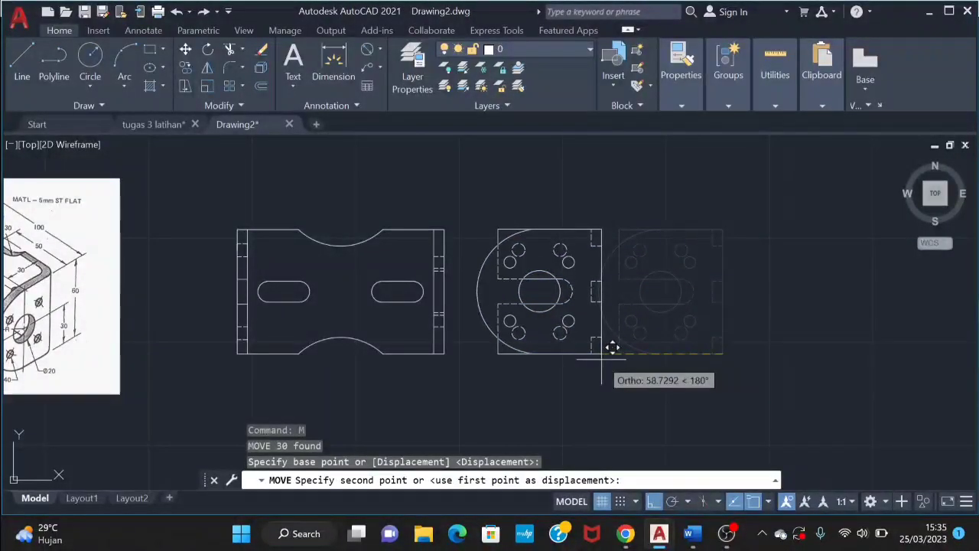
click(611, 357)
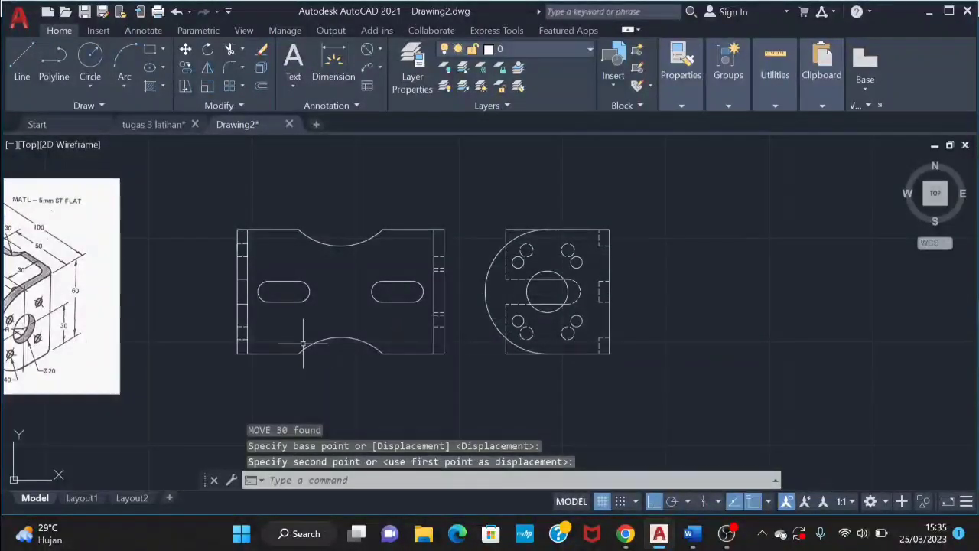
- Start a line 50 above the front view's upper left corner and draw the top view's left edge 50 upward
middle_drag(192, 332, 333, 300)
scroll(327, 293, down, 2)
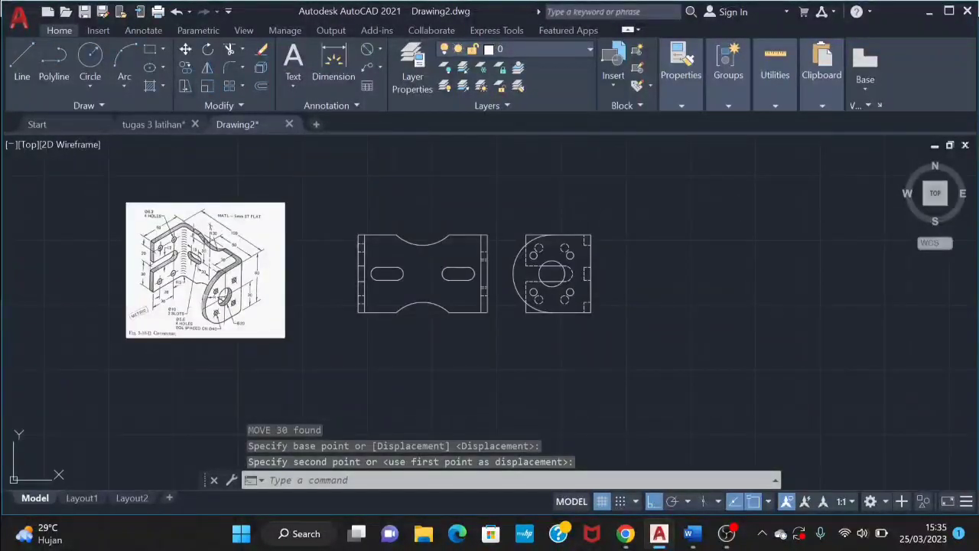
scroll(178, 302, up, 2)
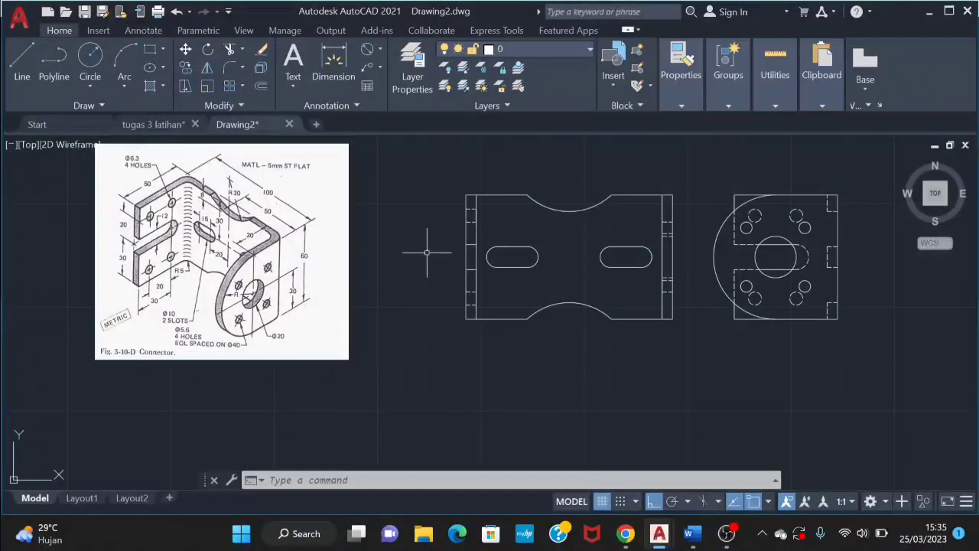
scroll(669, 262, down, 2)
middle_drag(664, 268, 561, 432)
scroll(552, 402, up, 2)
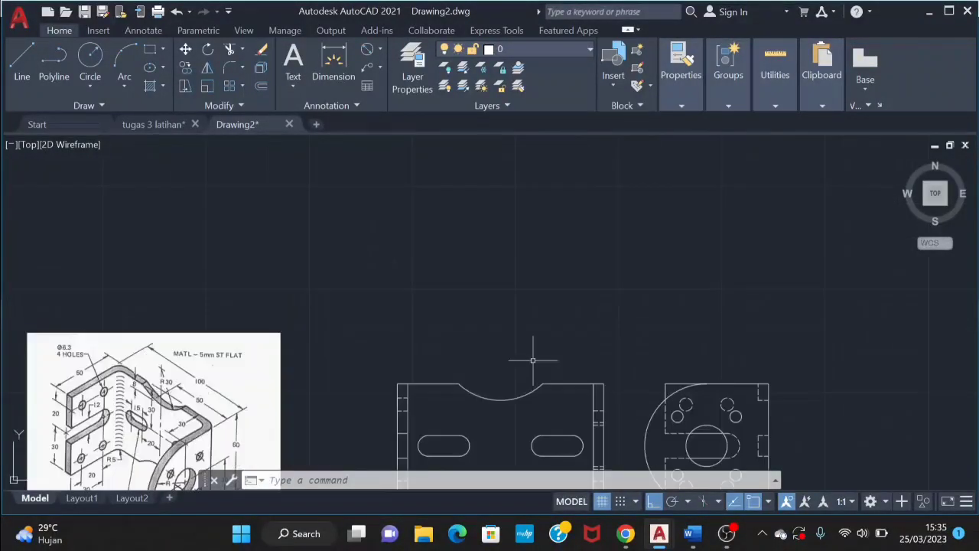
middle_drag(535, 353, 564, 281)
text(l)
key(Return)
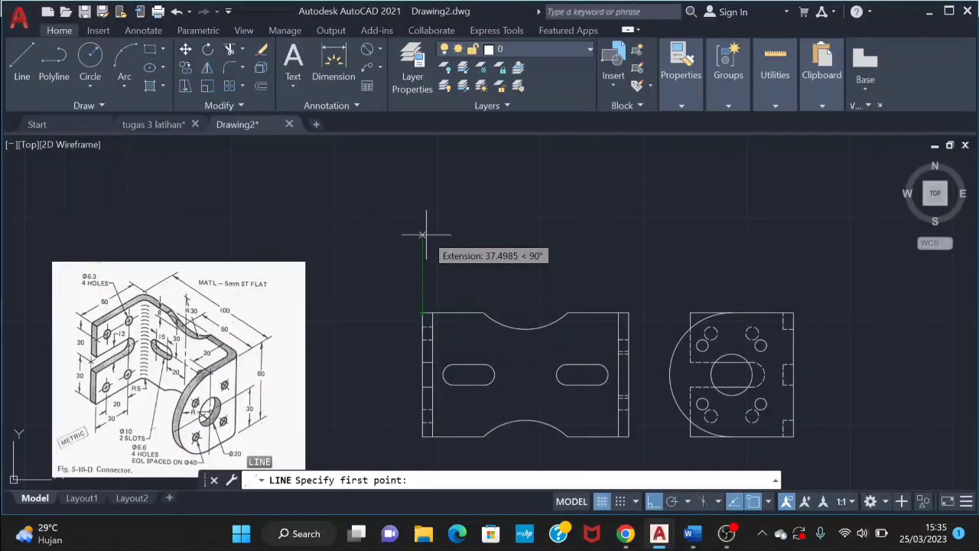
key(Return)
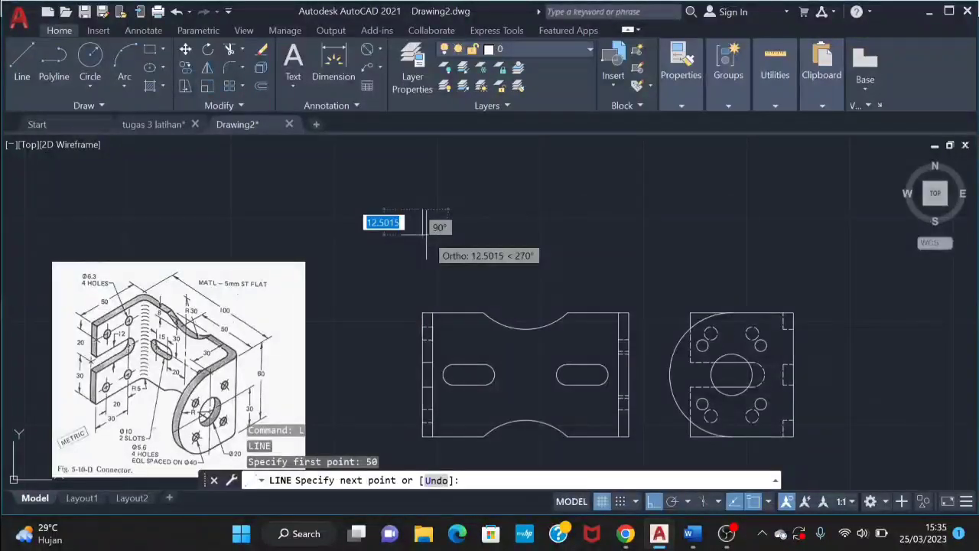
middle_drag(418, 176, 407, 233)
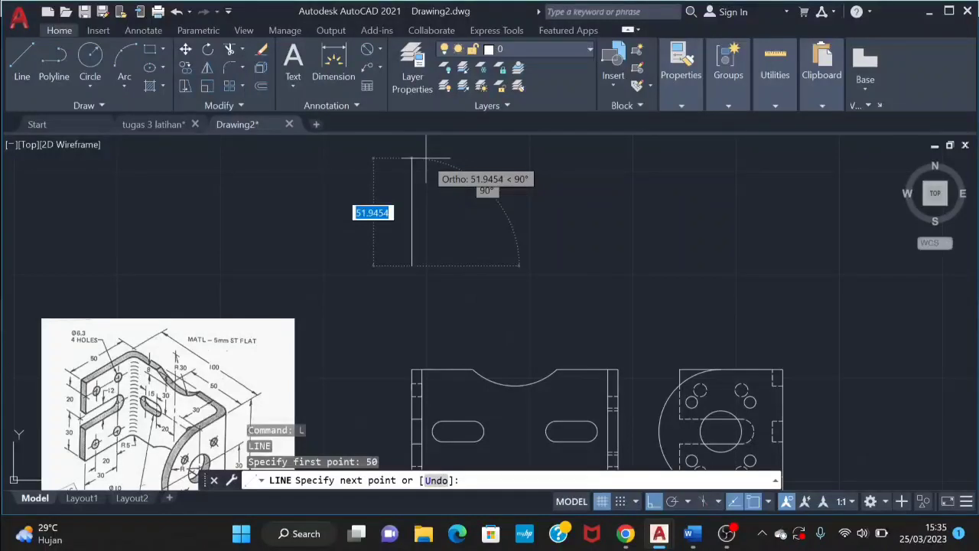
middle_drag(426, 159, 418, 212)
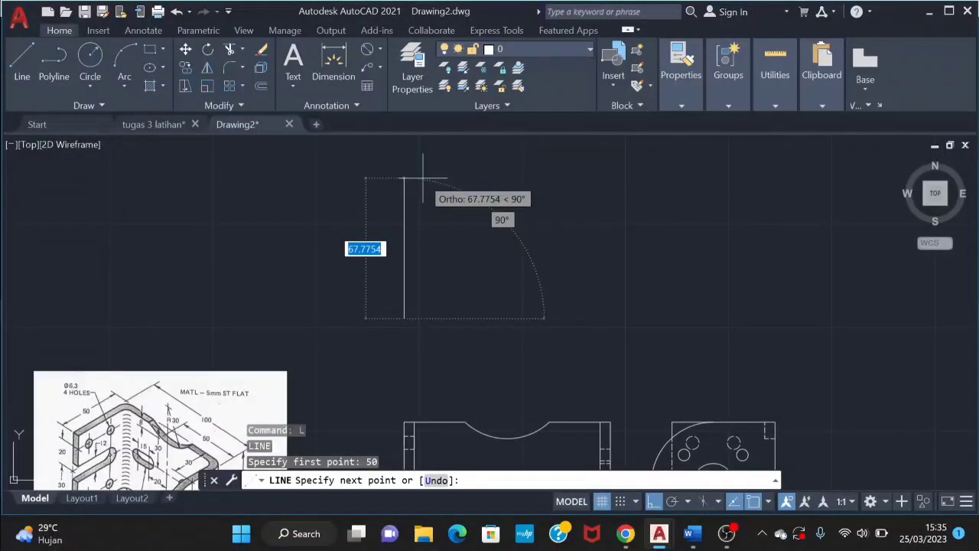
text(50)
key(Return)
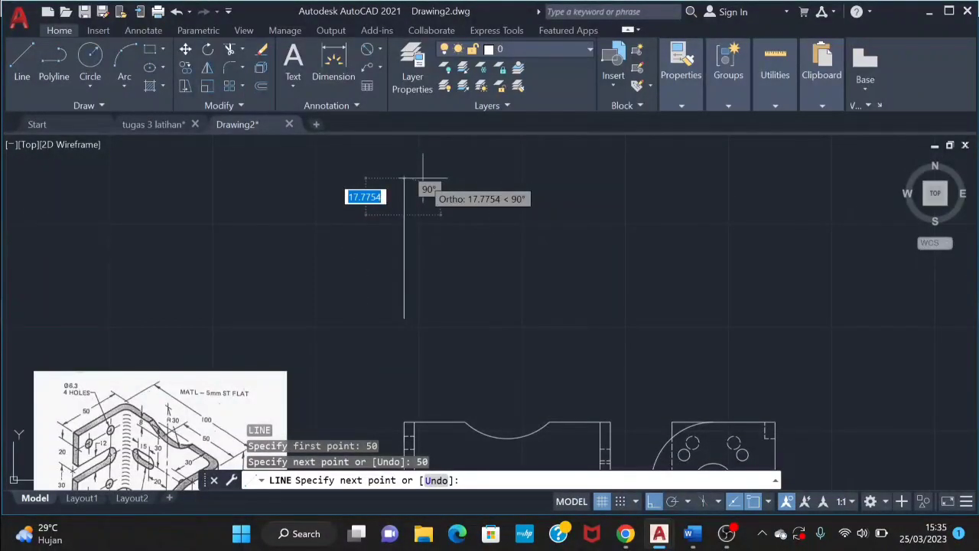
- Continue the top view's outer outline 100 horizontally to the right and 60 straight down
text(100)
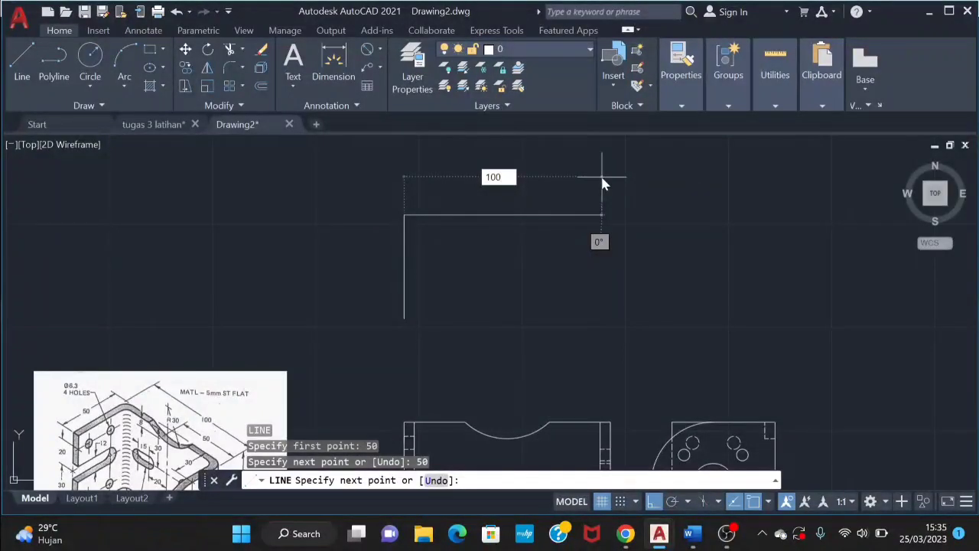
key(Return)
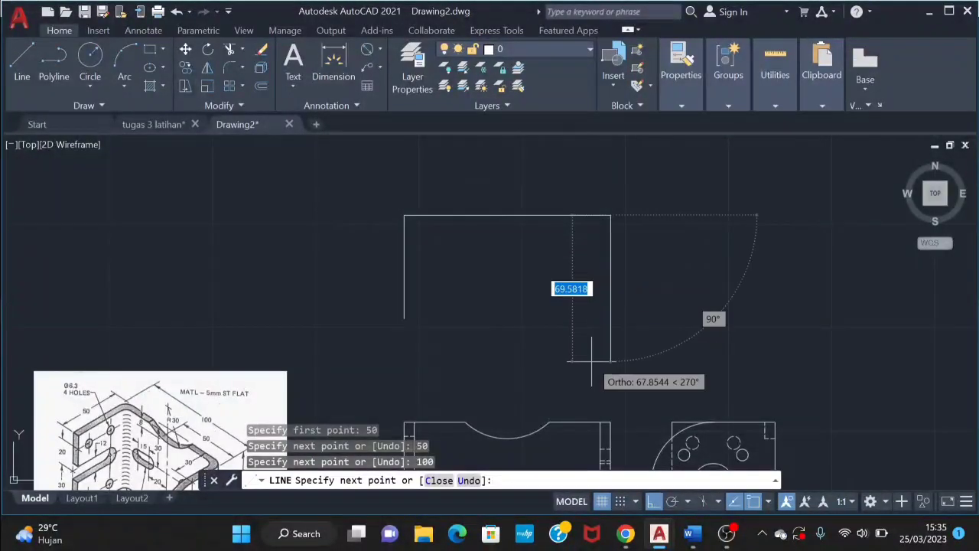
text(60)
key(Return)
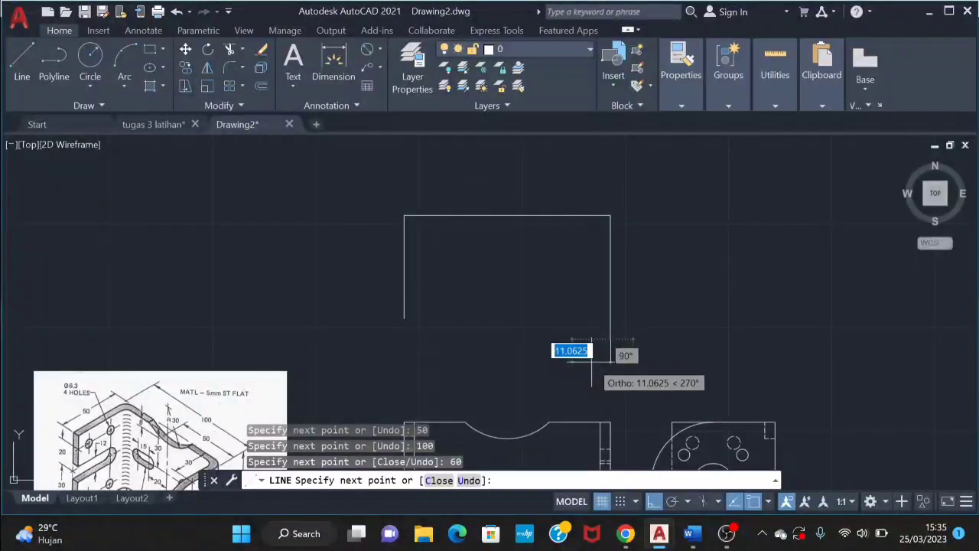
- Complete the top view's U-shaped outline with inner edges offset by the 5 sheet thickness, closing both flange ends
middle_drag(535, 376, 574, 280)
middle_drag(502, 358, 509, 332)
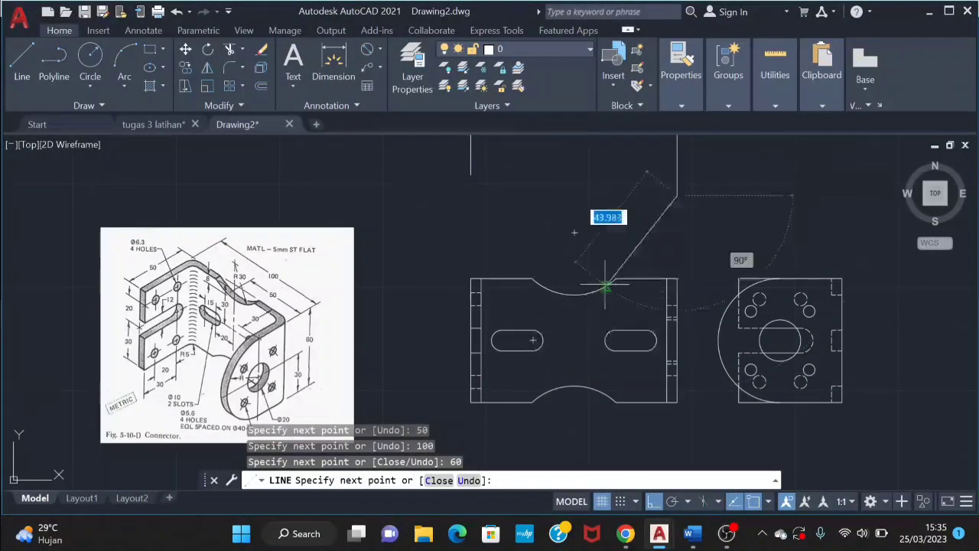
middle_drag(577, 229, 581, 303)
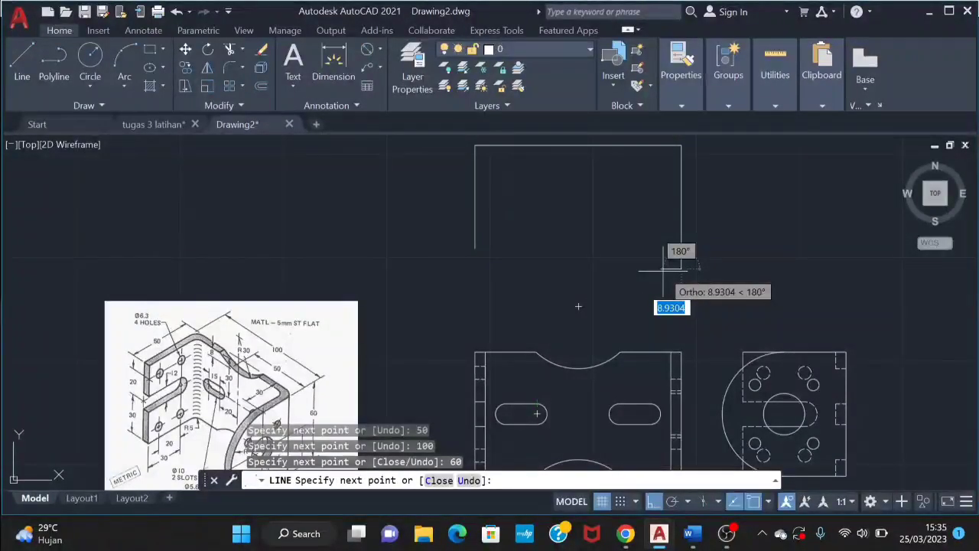
key(Return)
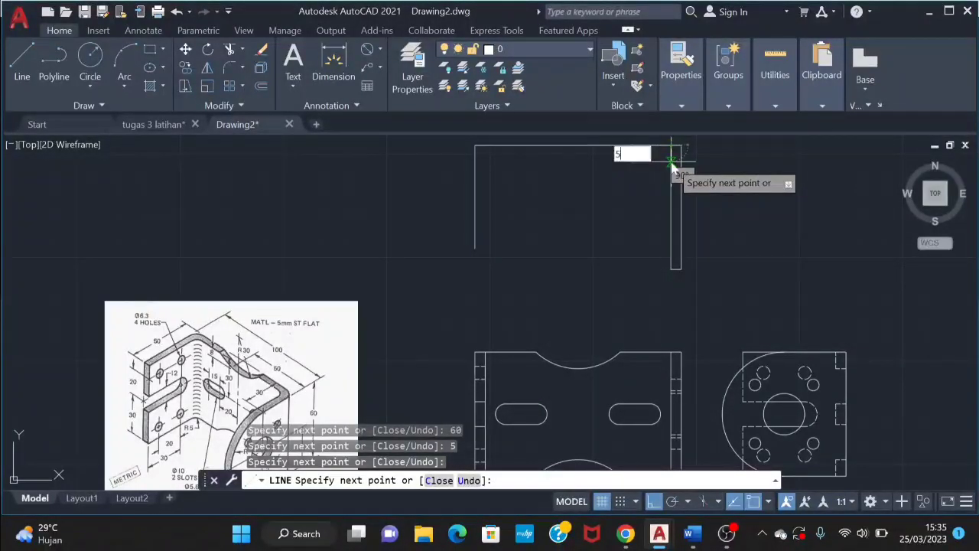
click(672, 155)
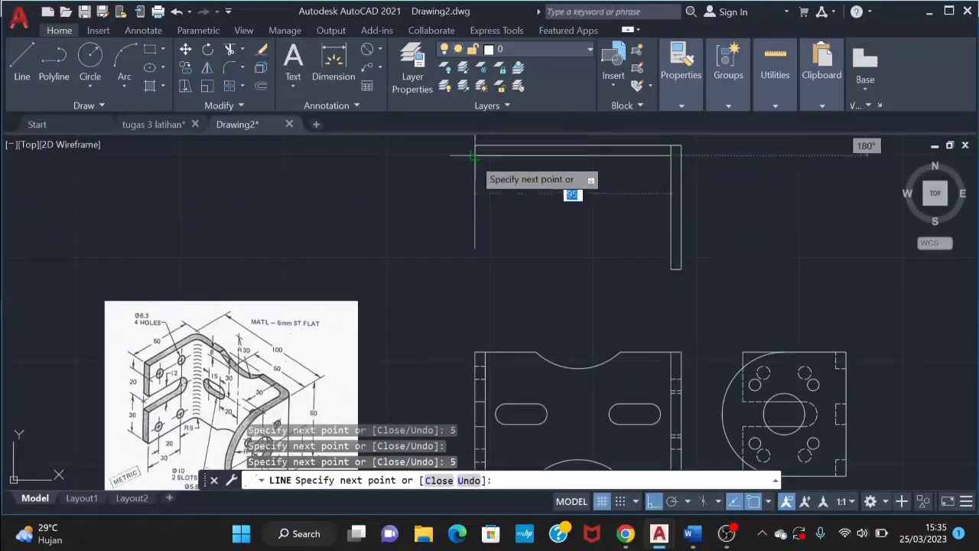
click(474, 156)
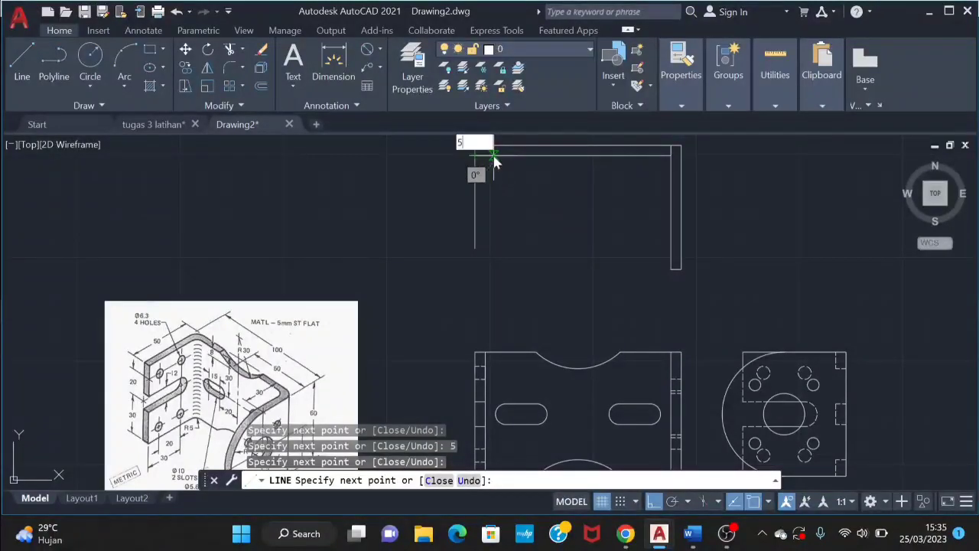
key(Return)
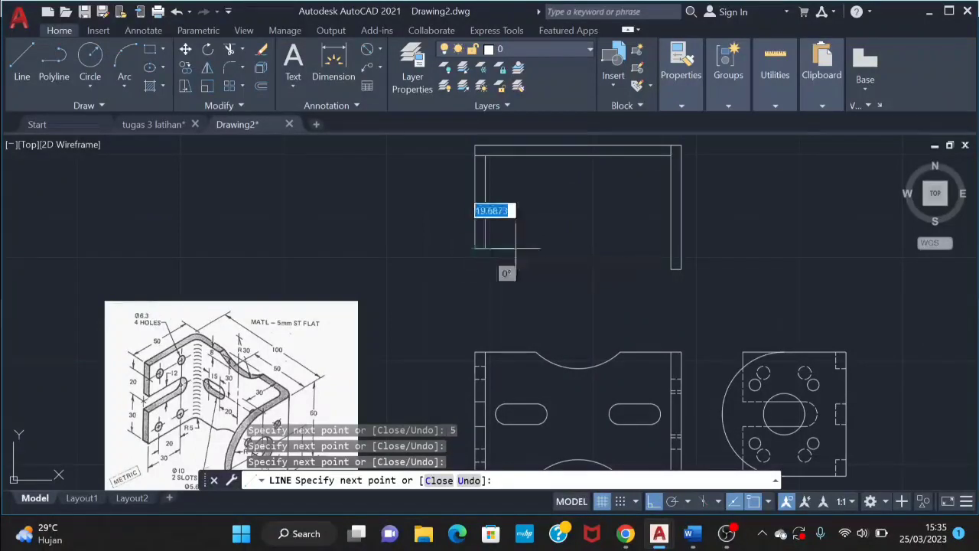
key(Escape)
- Trim the overlapping line segments at the top view's two upper corners to leave a continuous U-shaped section
scroll(518, 267, up, 2)
middle_drag(518, 267, 494, 412)
text(tr)
key(Return)
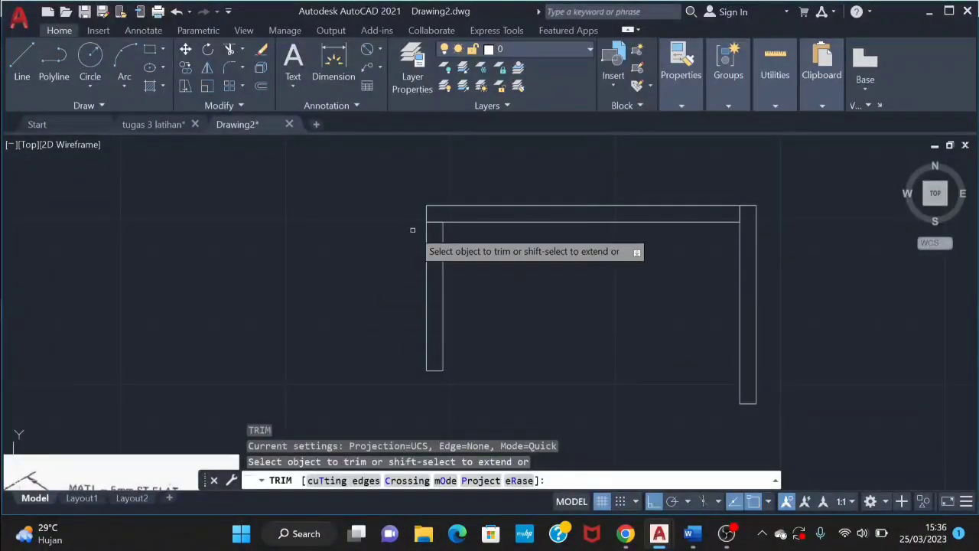
click(435, 222)
click(435, 226)
click(435, 229)
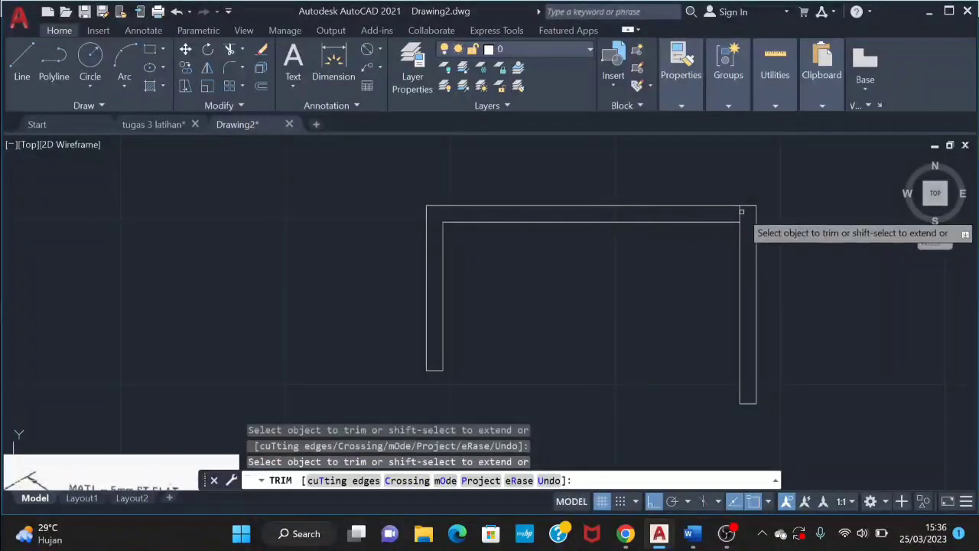
scroll(723, 376, down, 2)
middle_drag(722, 377, 669, 246)
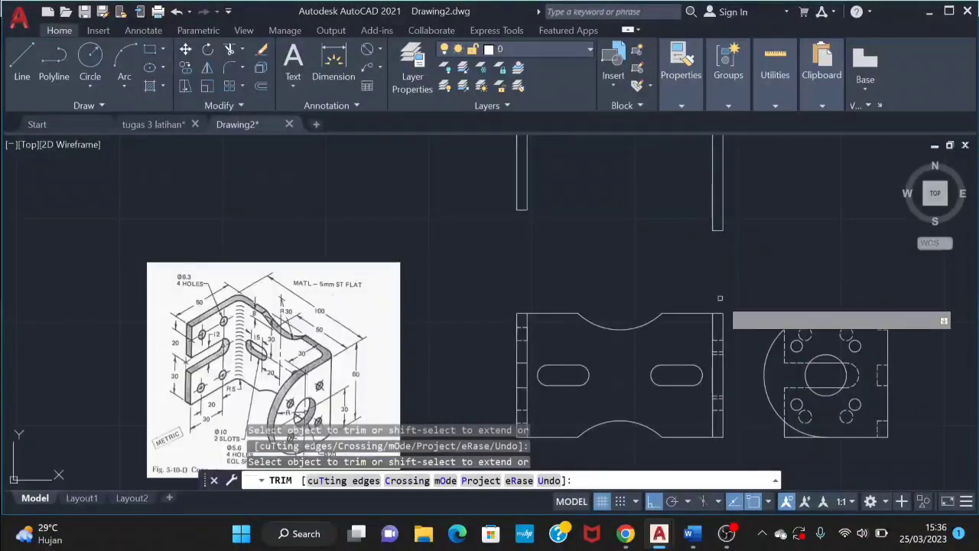
middle_drag(685, 345, 683, 347)
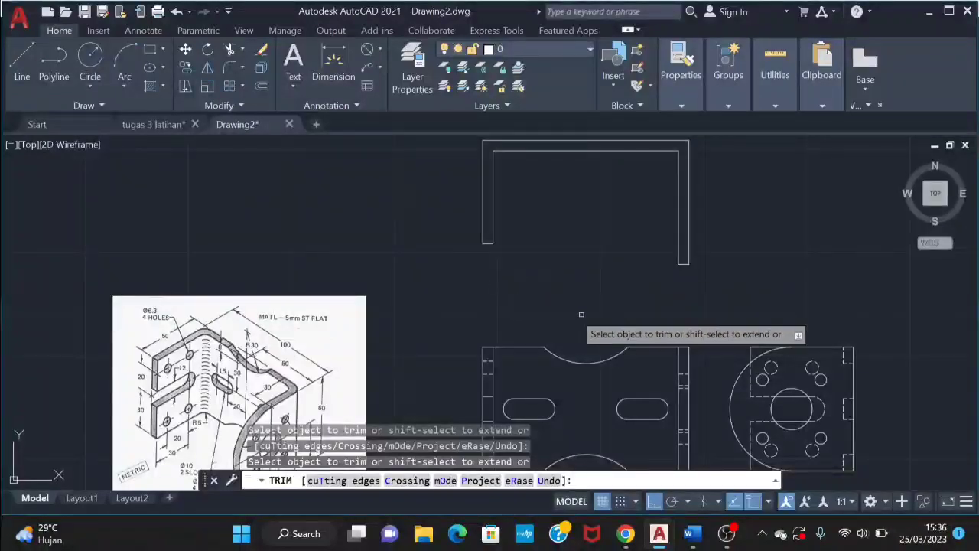
middle_drag(878, 389, 857, 312)
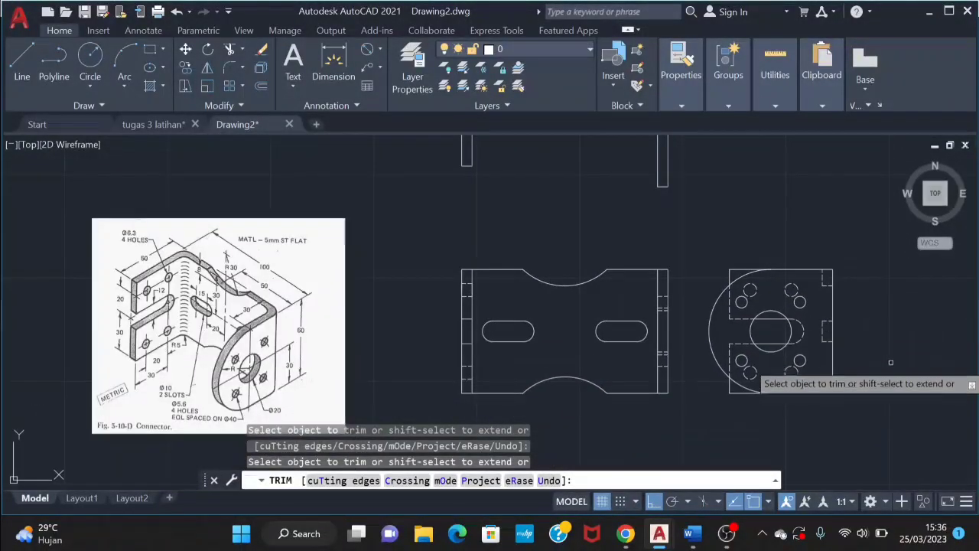
click(871, 254)
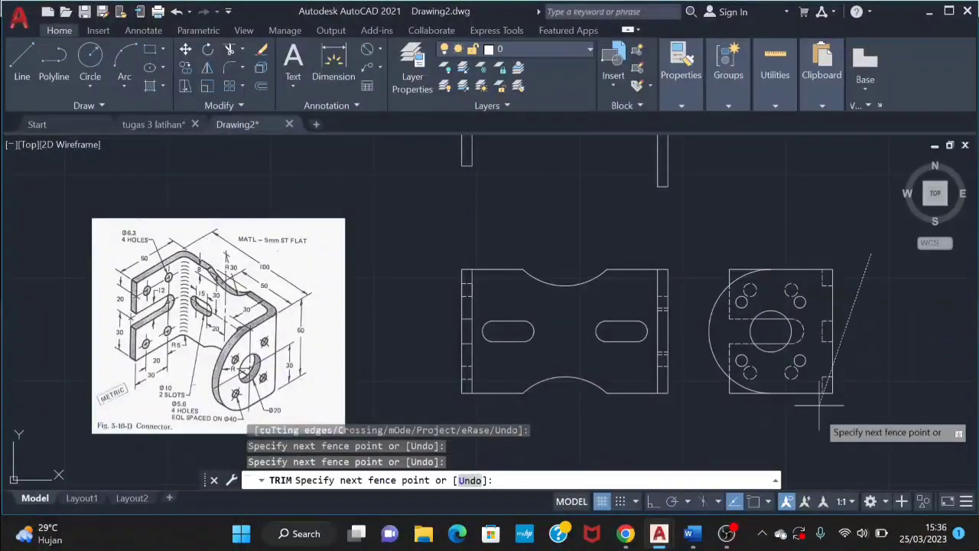
key(Return)
key(Escape)
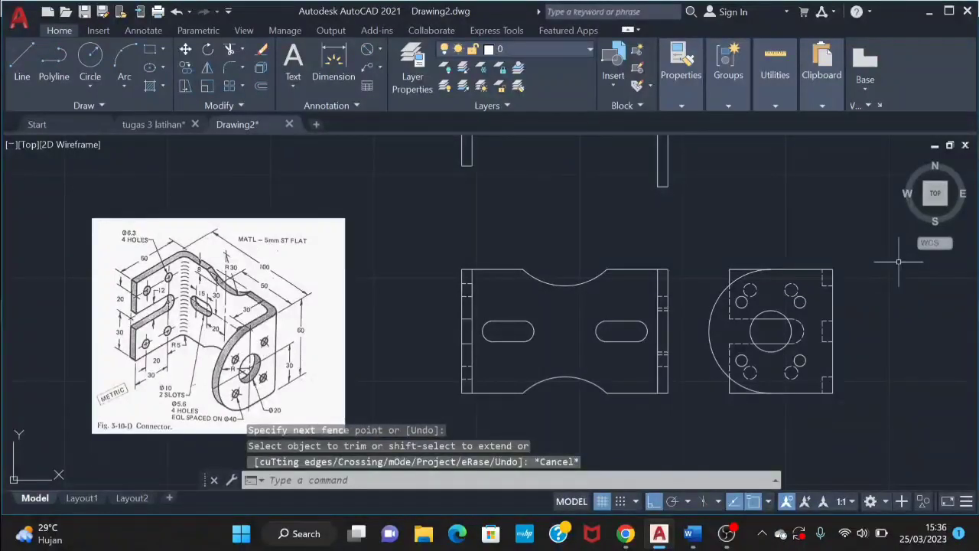
key(Return)
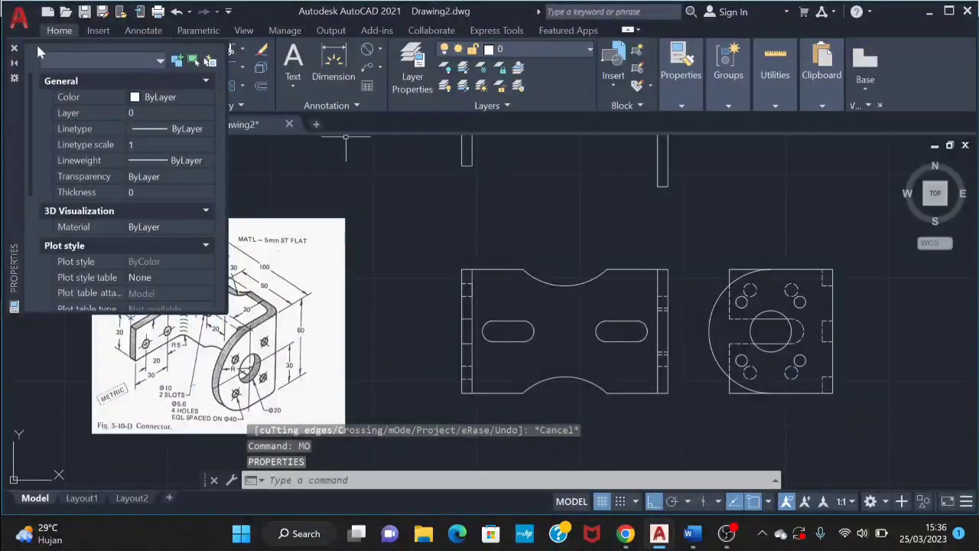
click(15, 48)
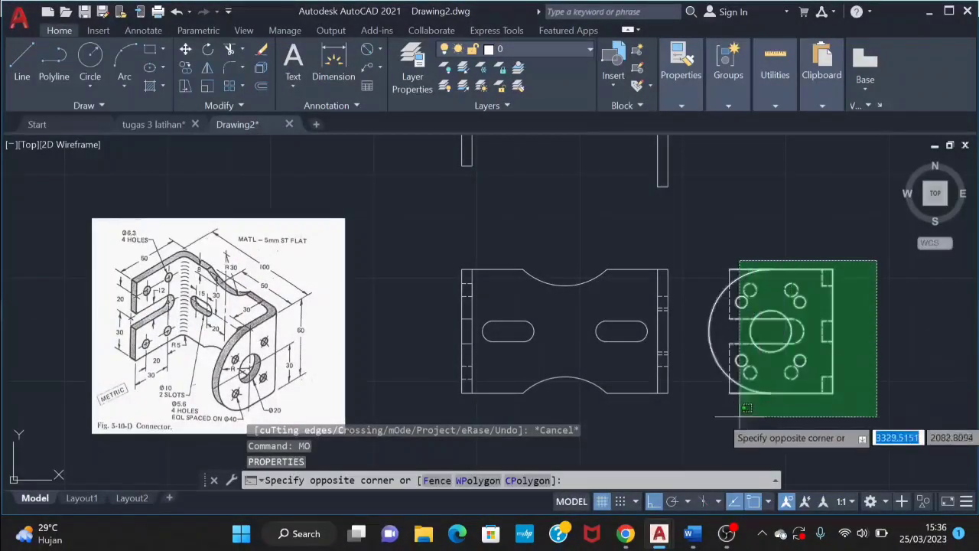
click(691, 405)
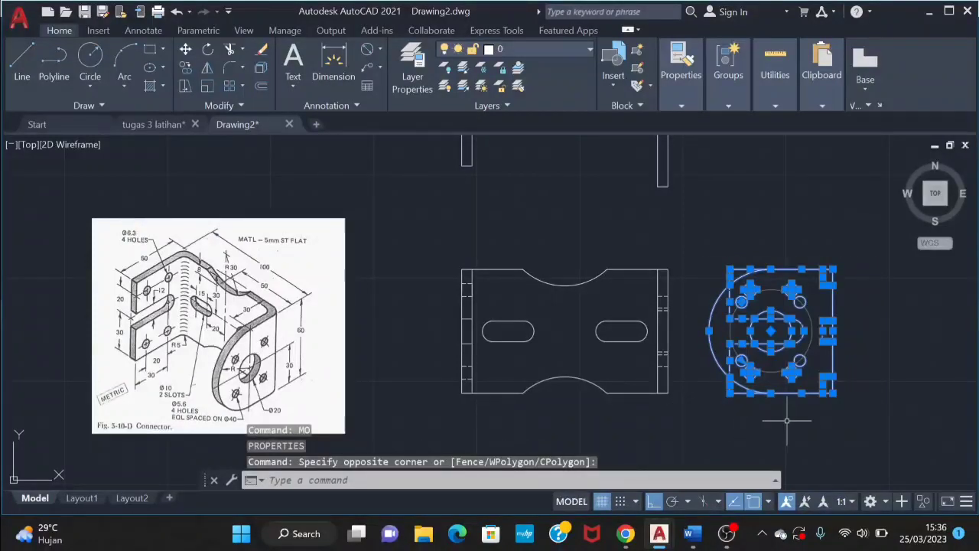
text(M)
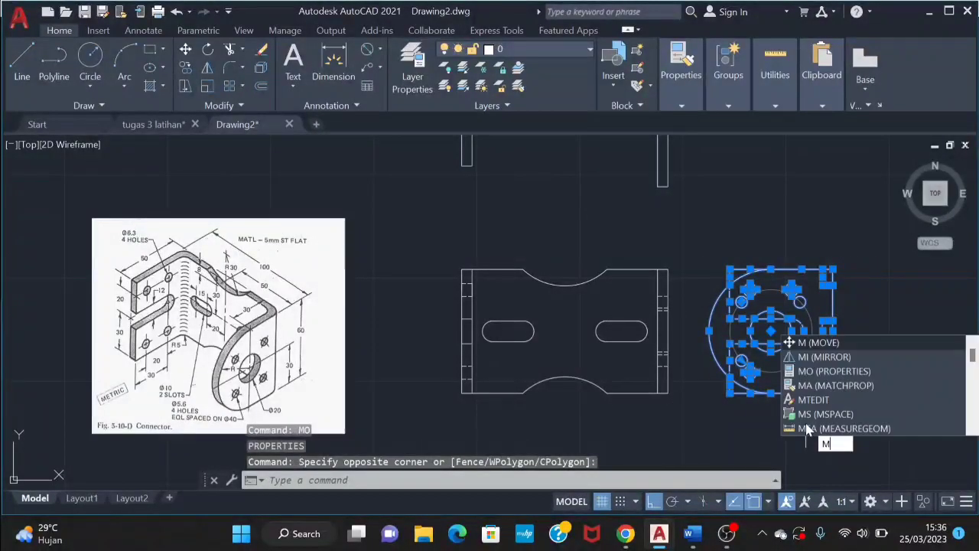
key(Escape)
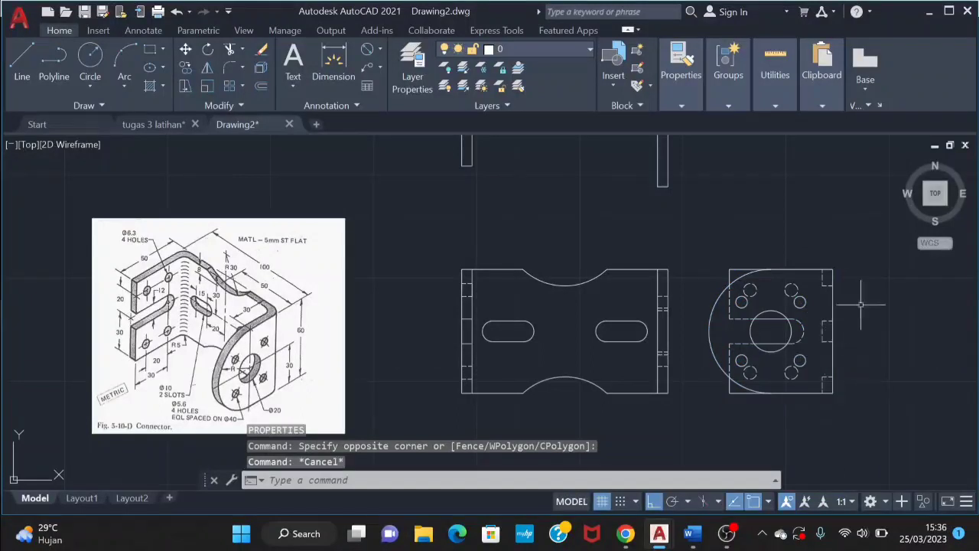
- Copy the entire side view and paste the duplicate above the original, beside the top view
click(848, 252)
click(707, 402)
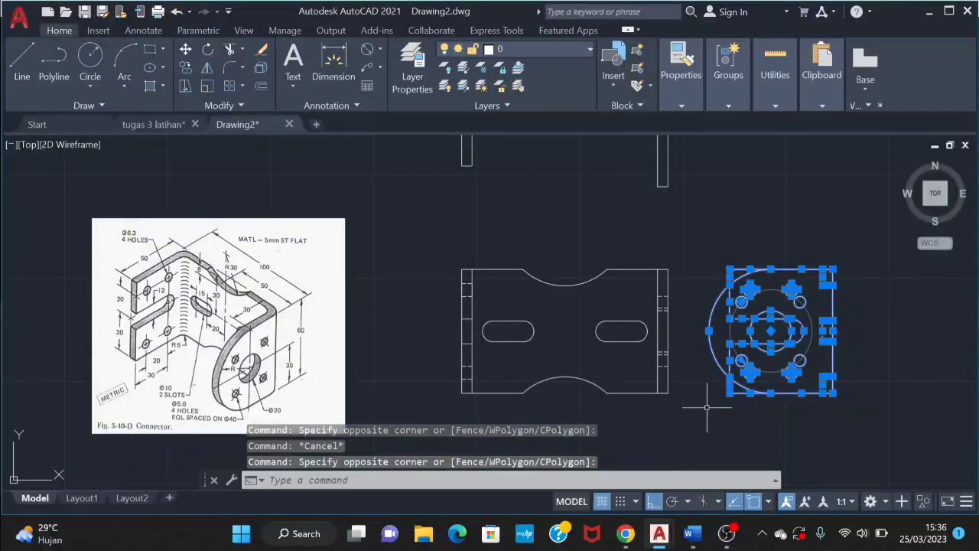
key(ctrl+c)
middle_drag(734, 248, 575, 405)
key(ctrl+v)
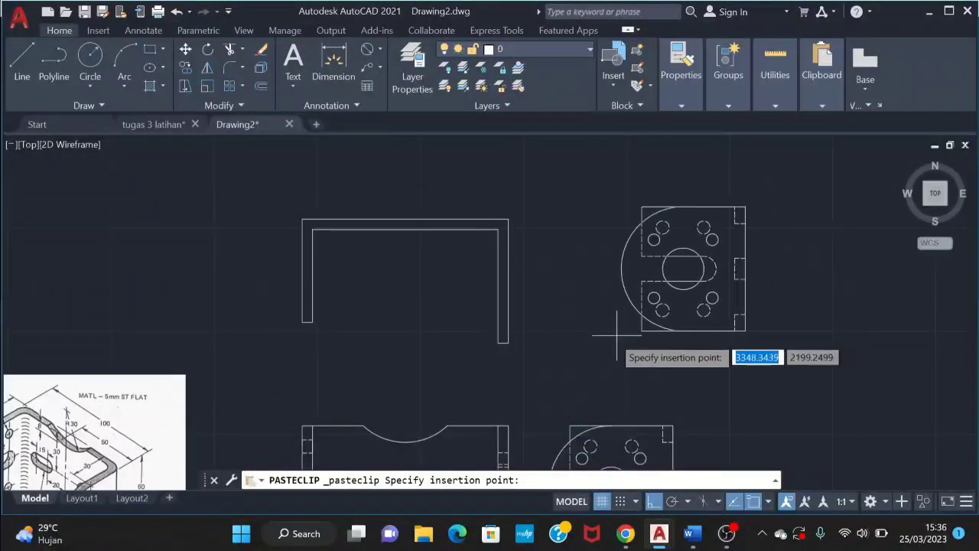
click(591, 344)
- Try to rotate the pasted side-view copy 45° about the centre of its large circular hole
click(798, 360)
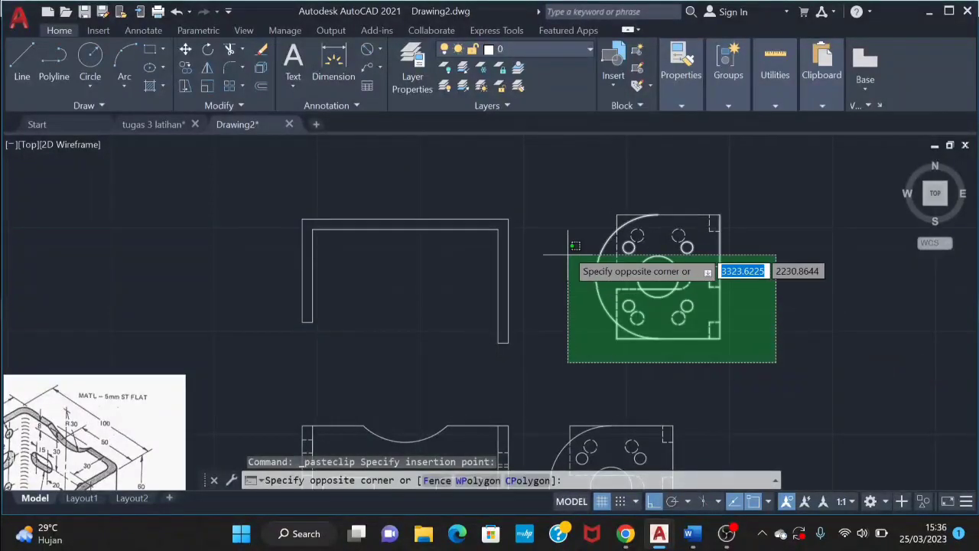
click(579, 200)
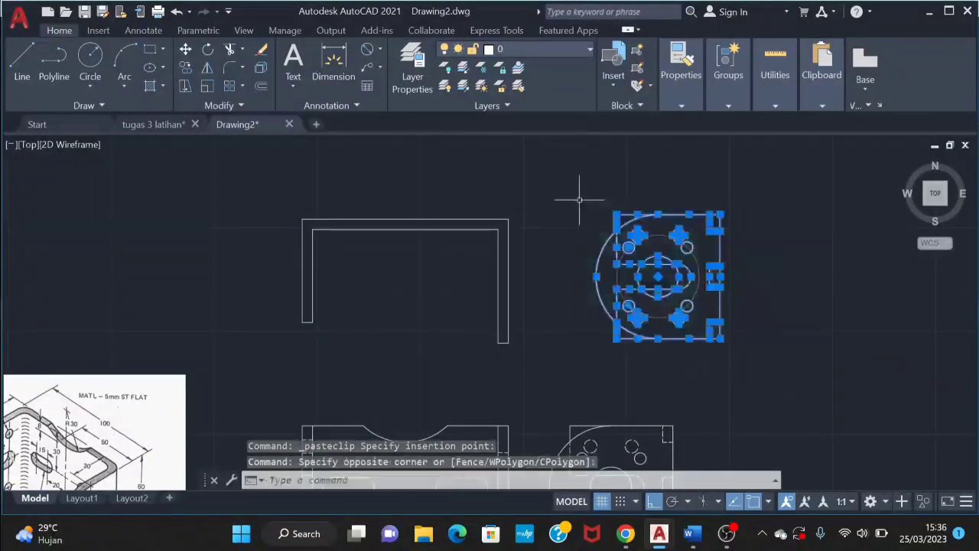
click(207, 50)
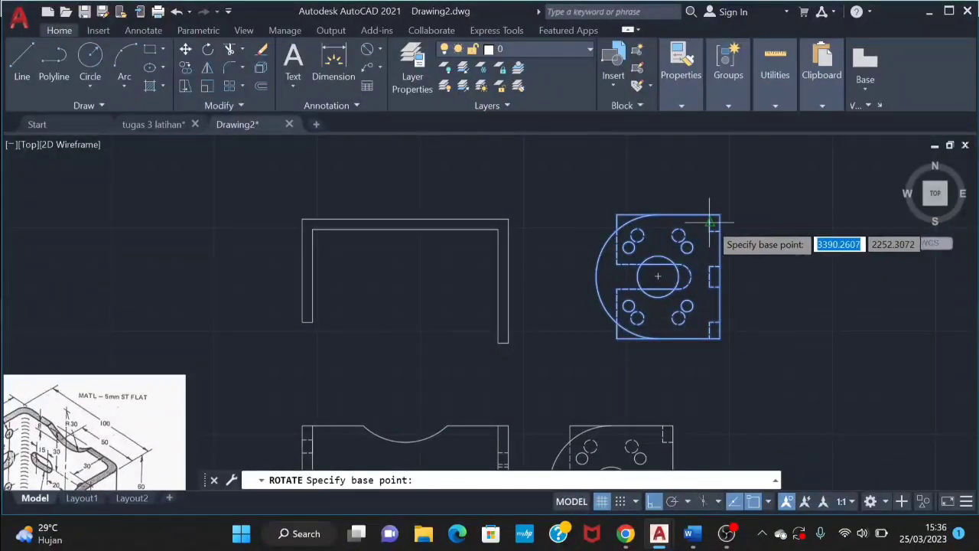
click(658, 276)
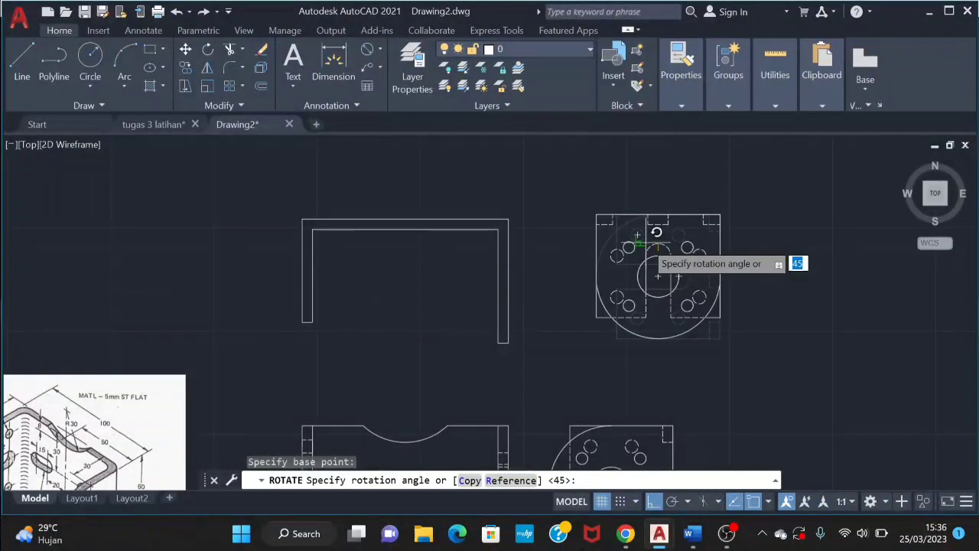
key(Return)
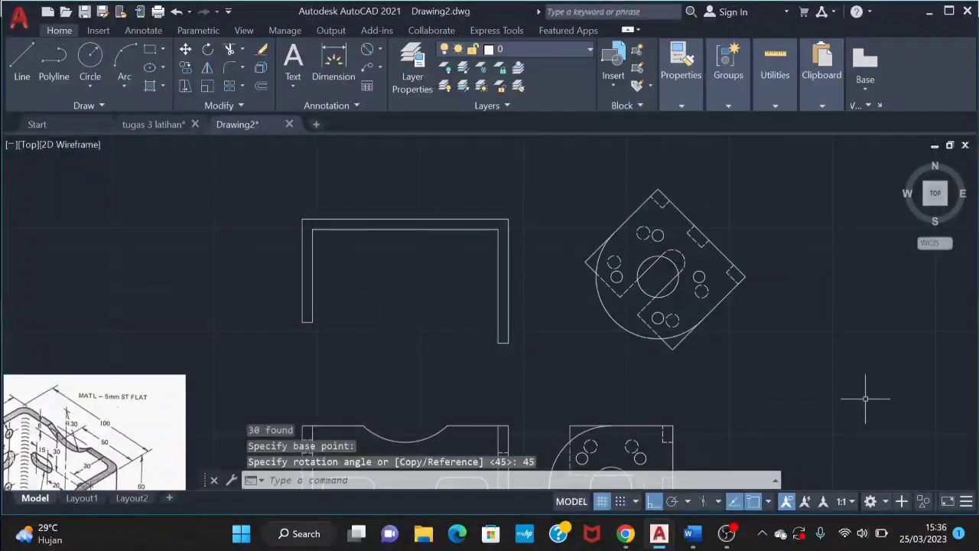
key(ctrl+z)
- Rotate the pasted side-view copy 90° about the centre of its large circular hole
click(827, 371)
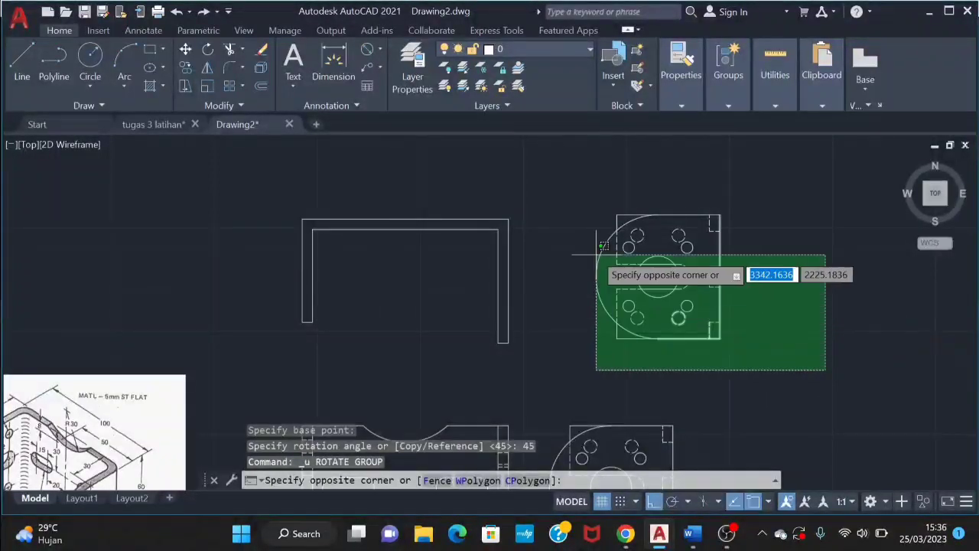
click(574, 190)
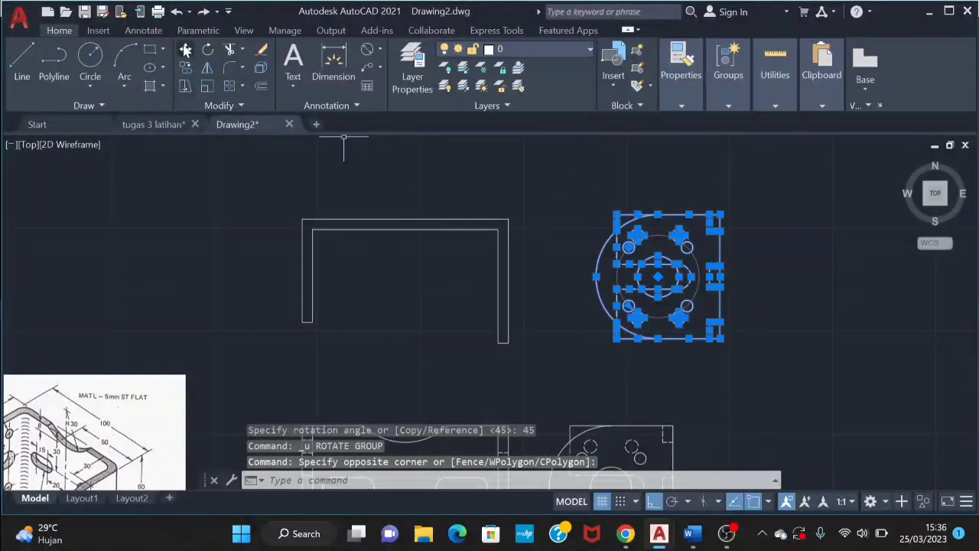
click(207, 49)
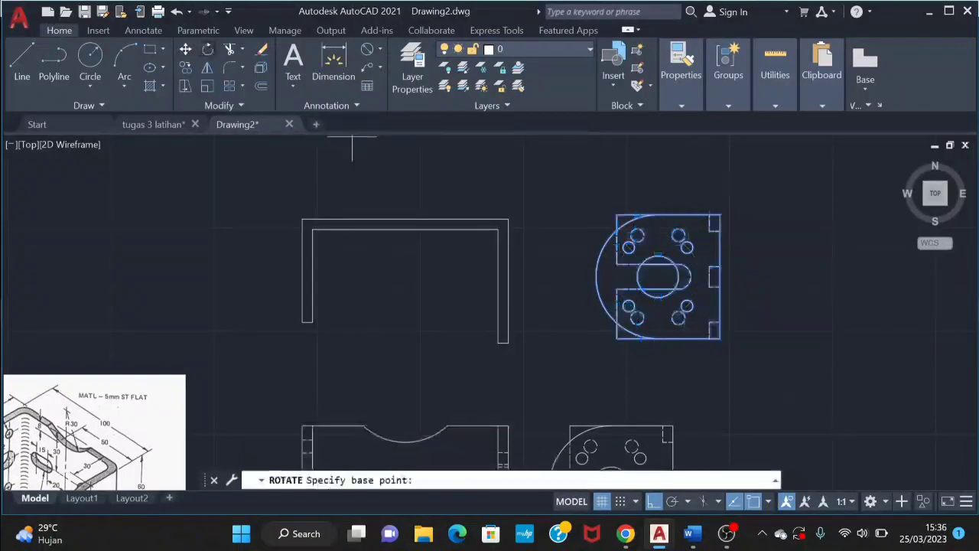
click(658, 276)
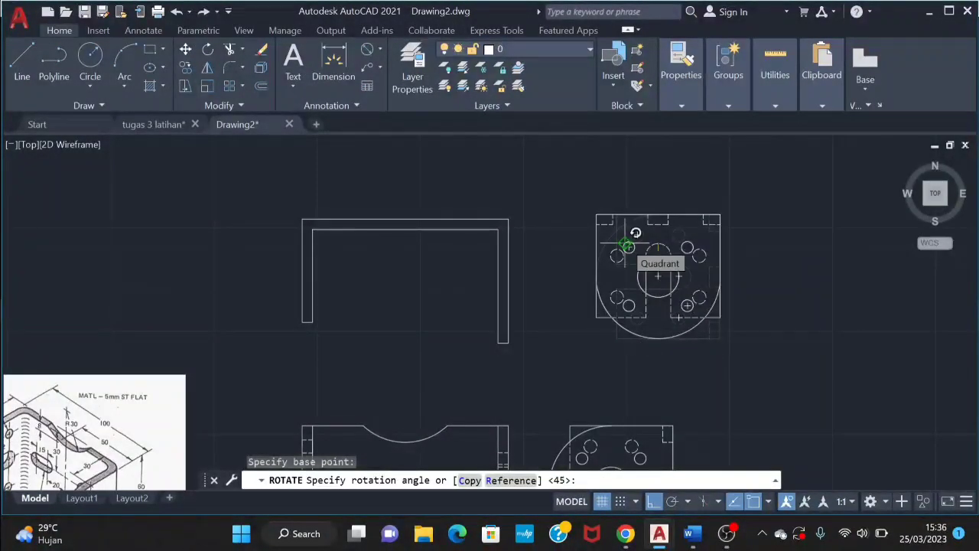
key(Return)
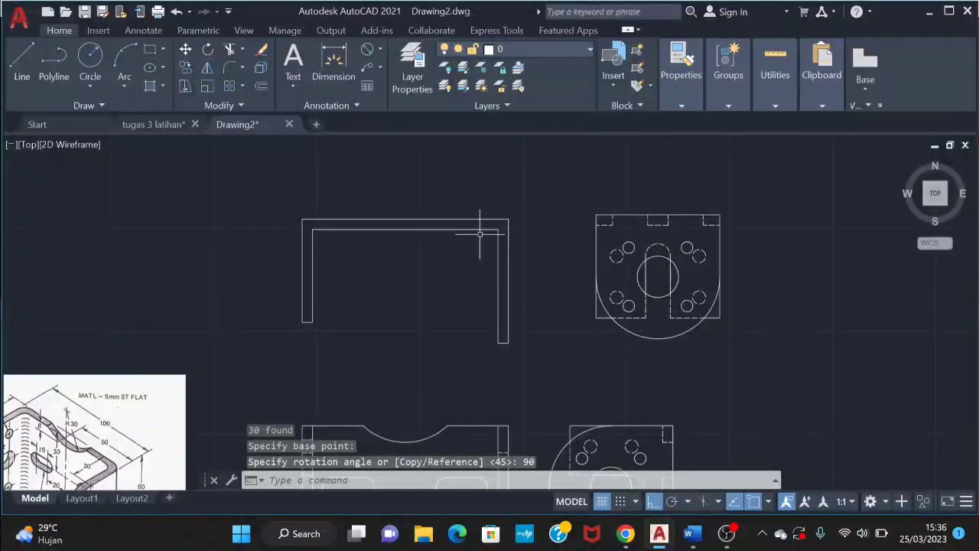
- Move the rotated side-view copy by its arc's lowest point to line up horizontally with the end of the top view's longer flange
click(738, 205)
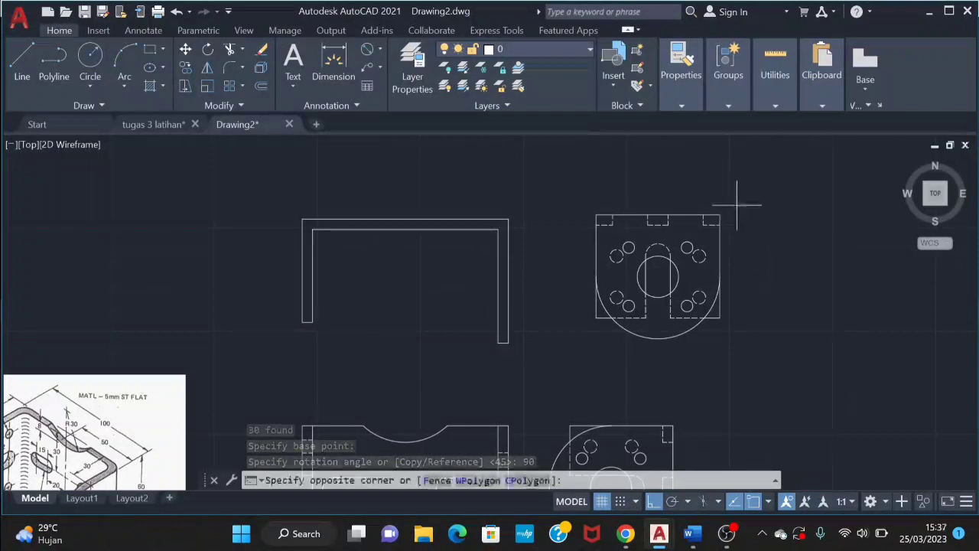
click(567, 335)
text(m)
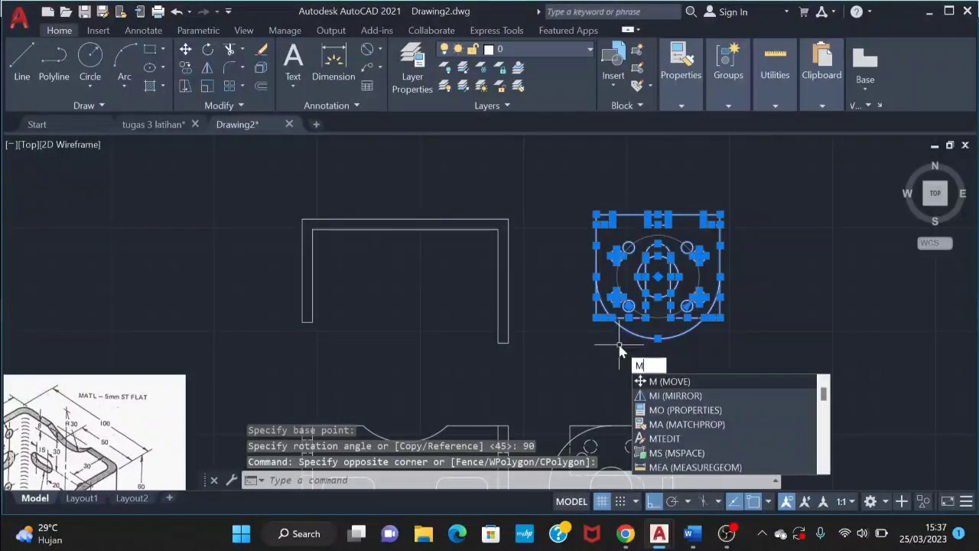
key(Return)
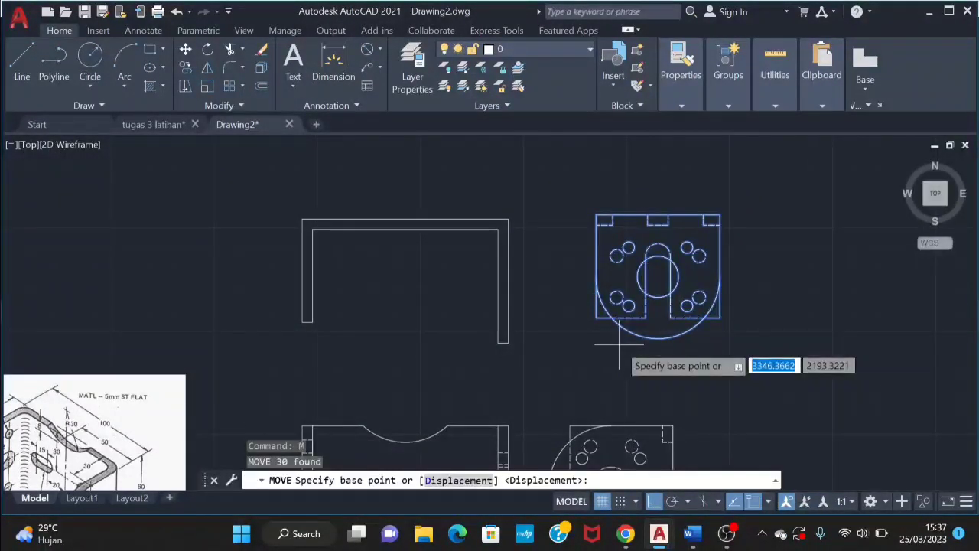
click(658, 337)
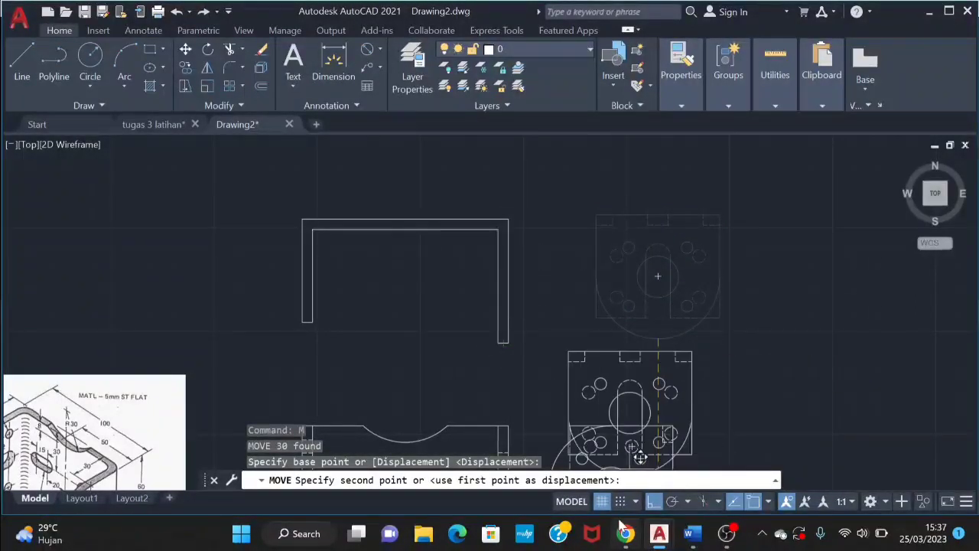
key(F8)
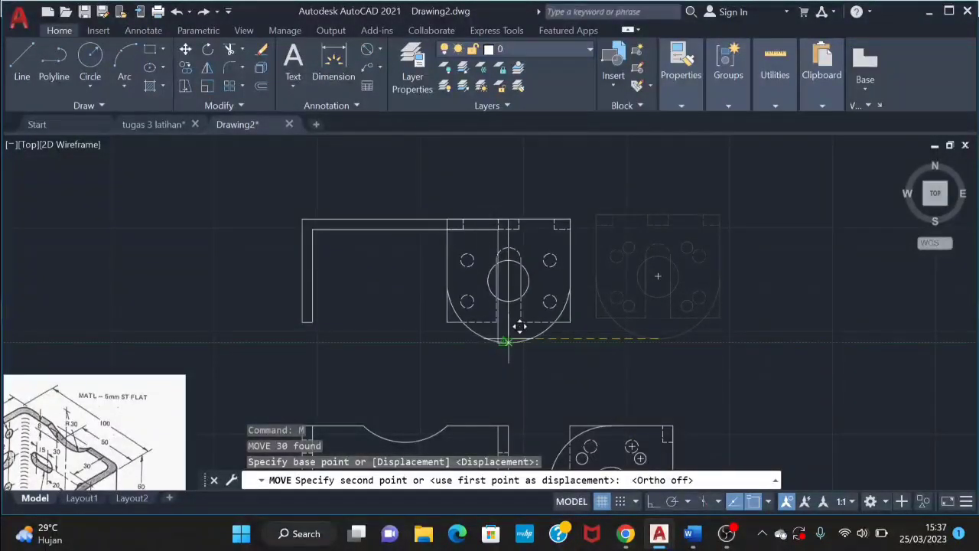
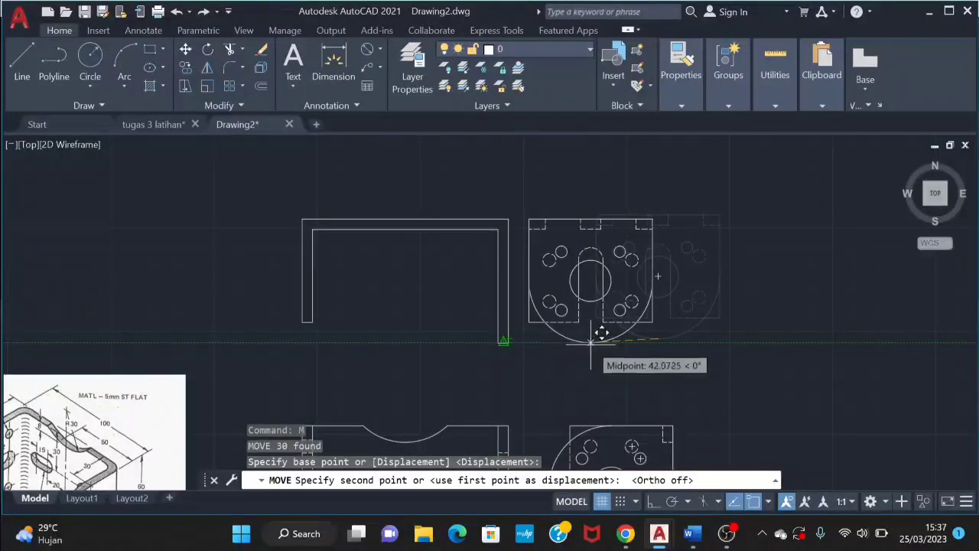
click(595, 334)
scroll(540, 357, up, 2)
text(l)
key(Return)
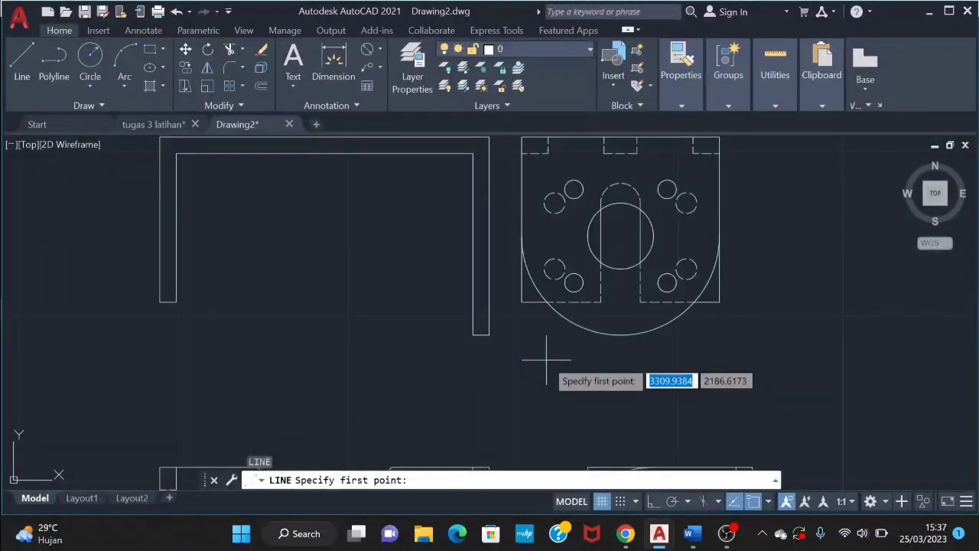
scroll(524, 232, up, 3)
click(413, 229)
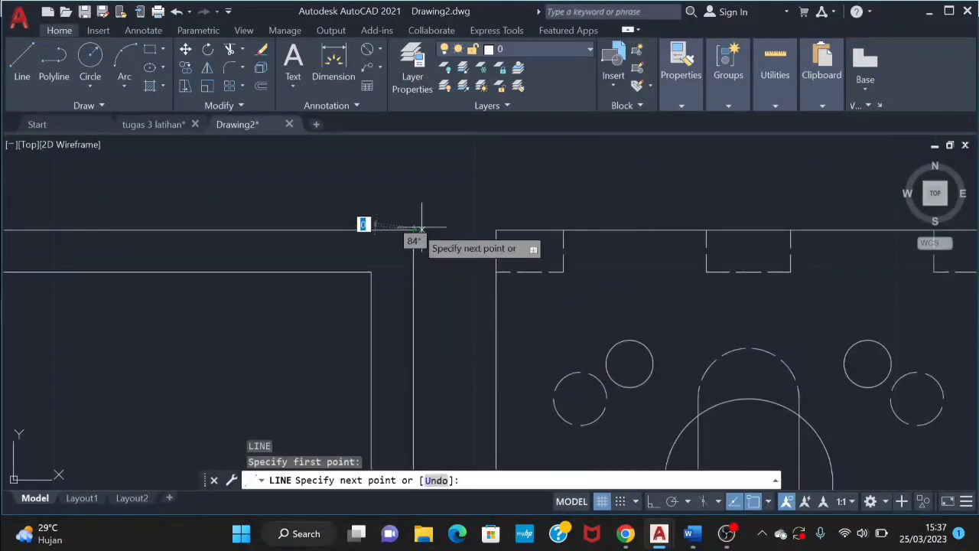
key(Escape)
scroll(495, 229, down, 6)
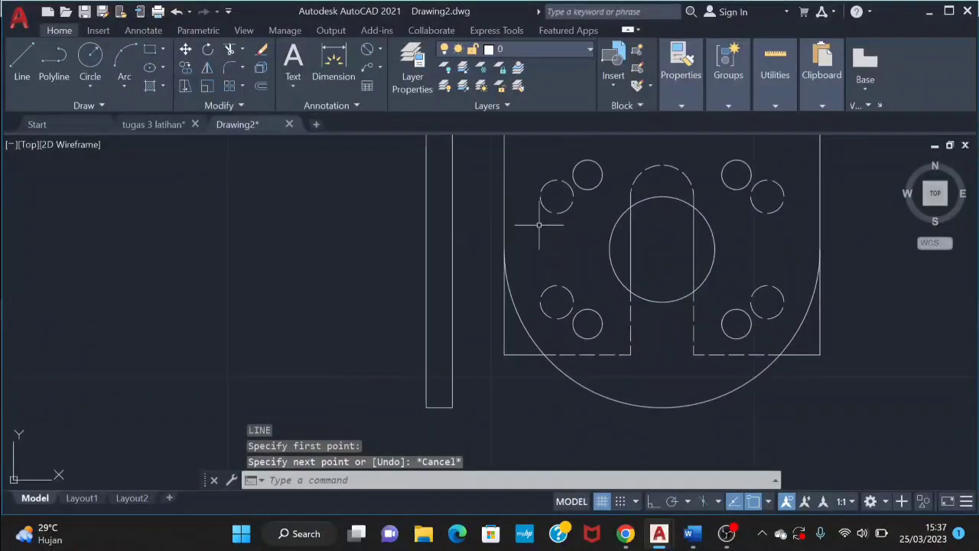
- Draw a vertical construction line about 13.6 long through the upper-left small solid hole of the rotated side-view copy
middle_drag(583, 291, 596, 224)
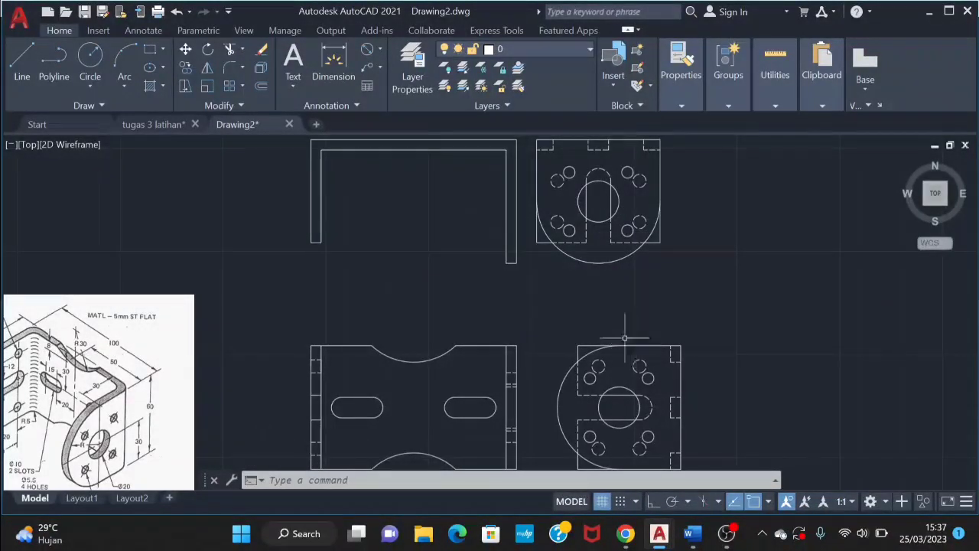
scroll(557, 180, up, 3)
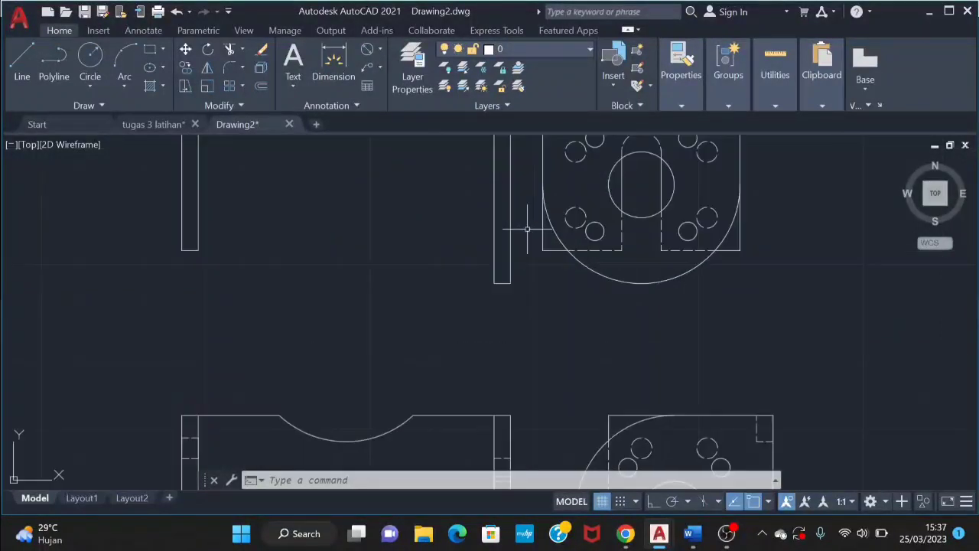
middle_drag(558, 181, 538, 329)
scroll(539, 334, up, 1)
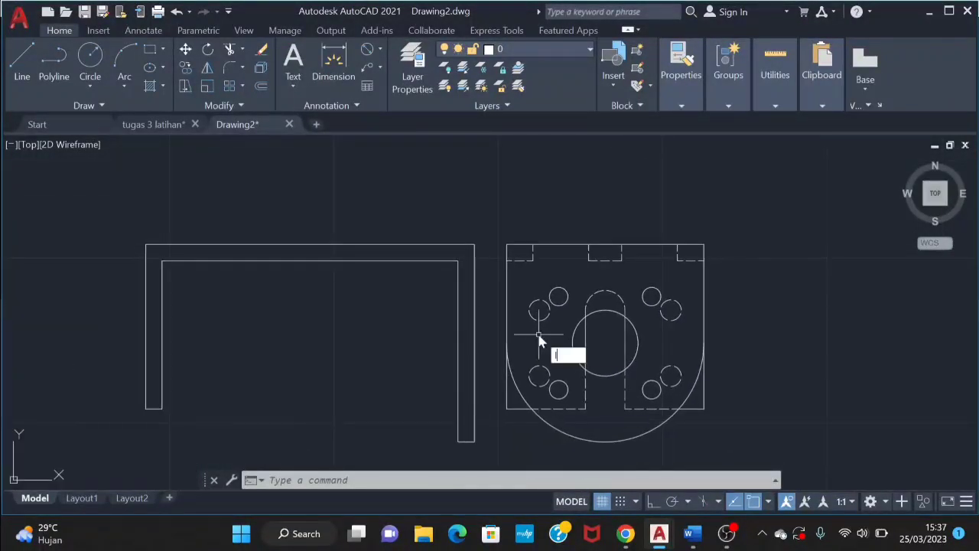
key(Return)
click(558, 296)
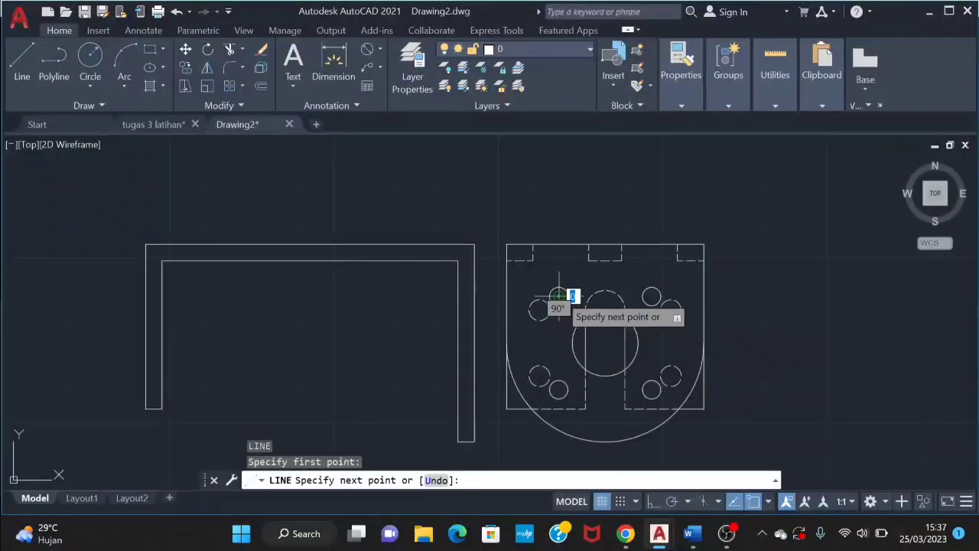
scroll(558, 296, up, 3)
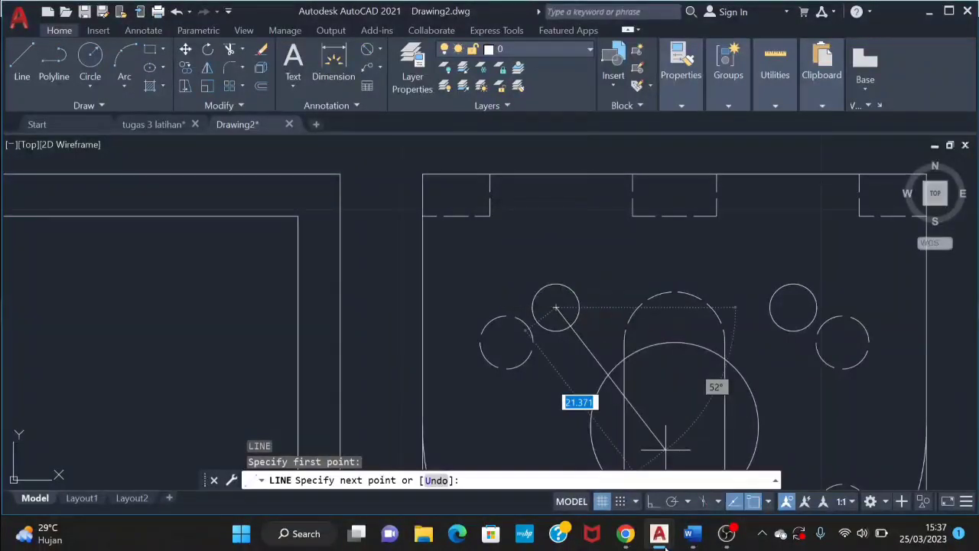
key(F8)
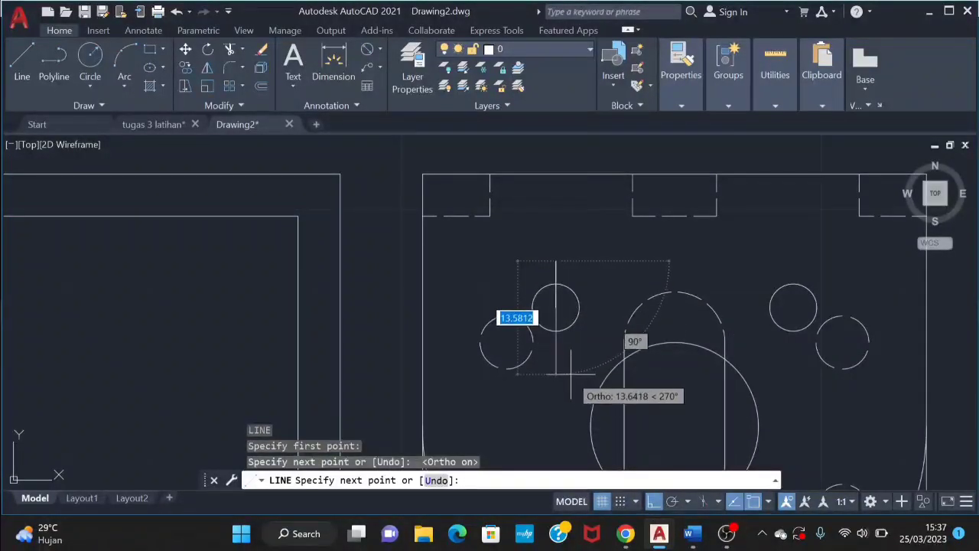
click(570, 373)
key(Return)
- Project the lower and upper quadrants of that small hole horizontally to the inner edge of the top view's right flange
key(Return)
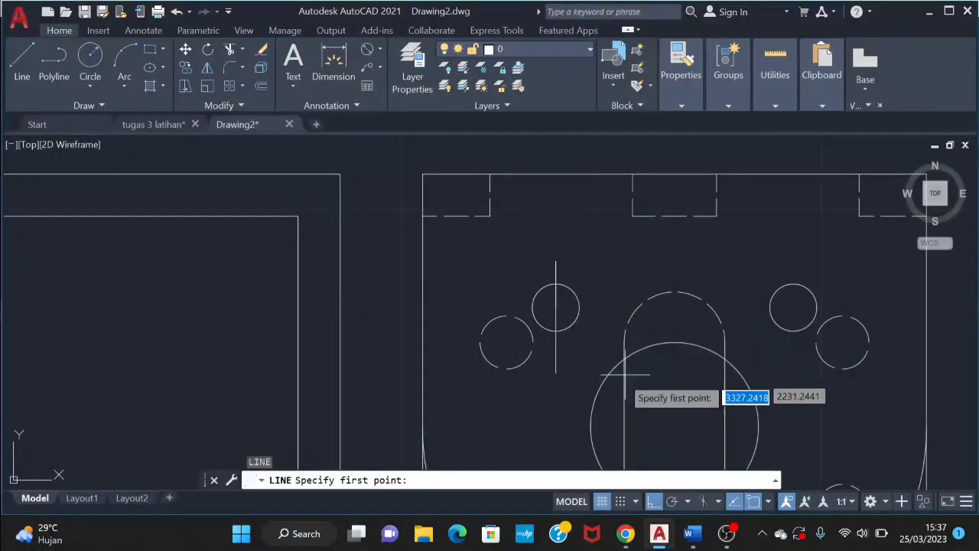
click(556, 331)
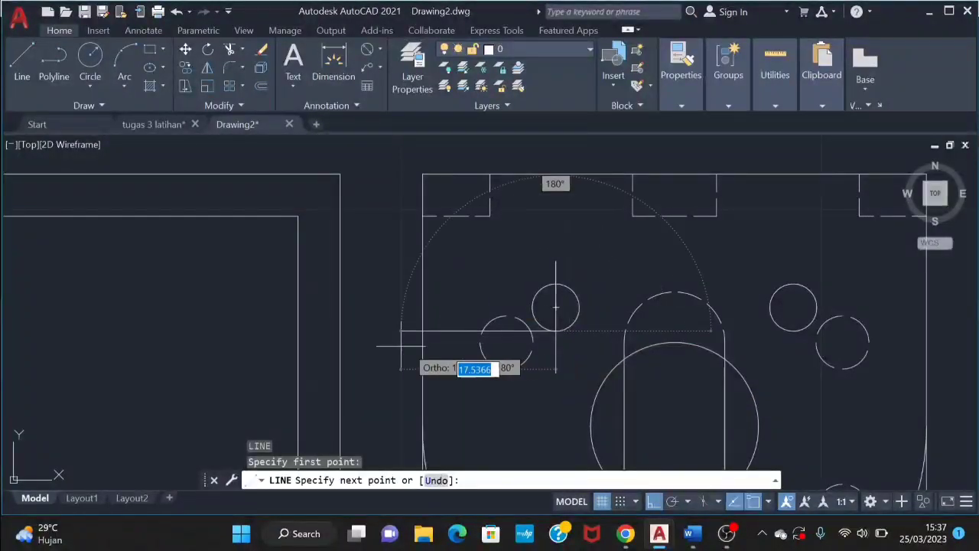
click(299, 331)
key(Escape)
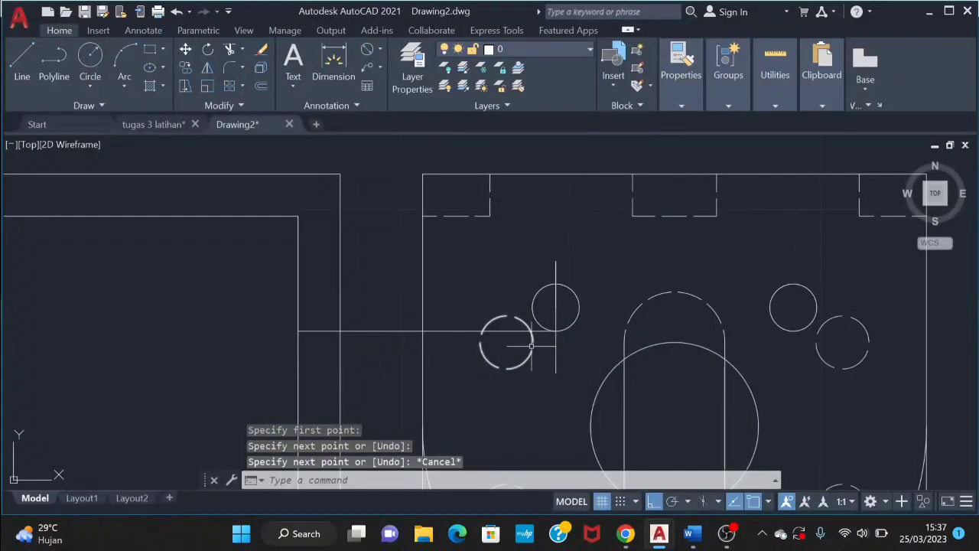
key(Return)
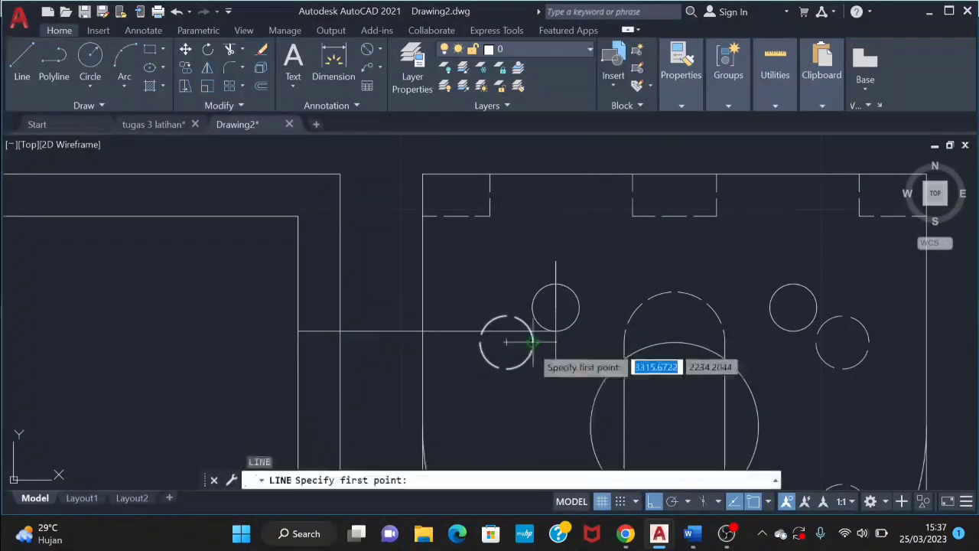
click(555, 285)
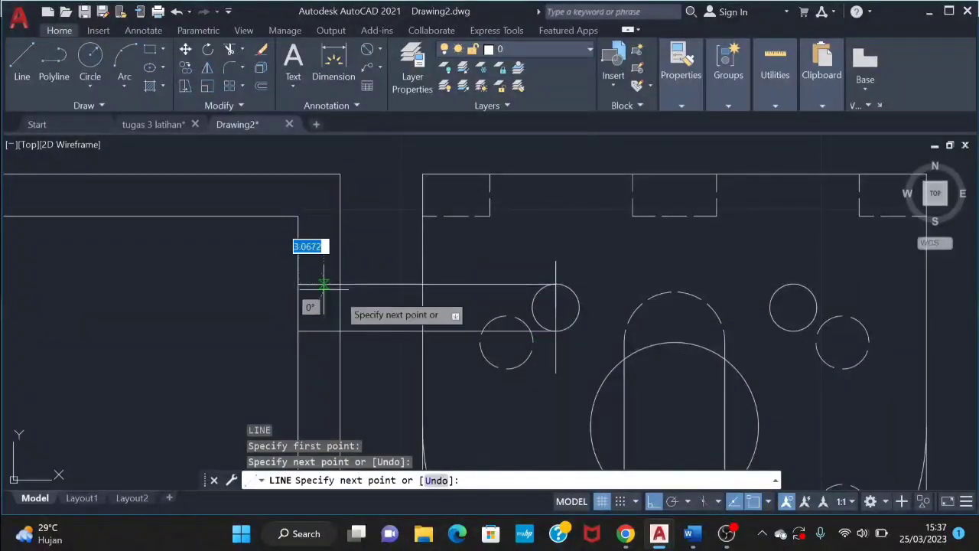
key(Escape)
- Try to trim beside the rotated copy using the two projection lines as cutting edges
middle_drag(568, 337, 558, 270)
click(385, 198)
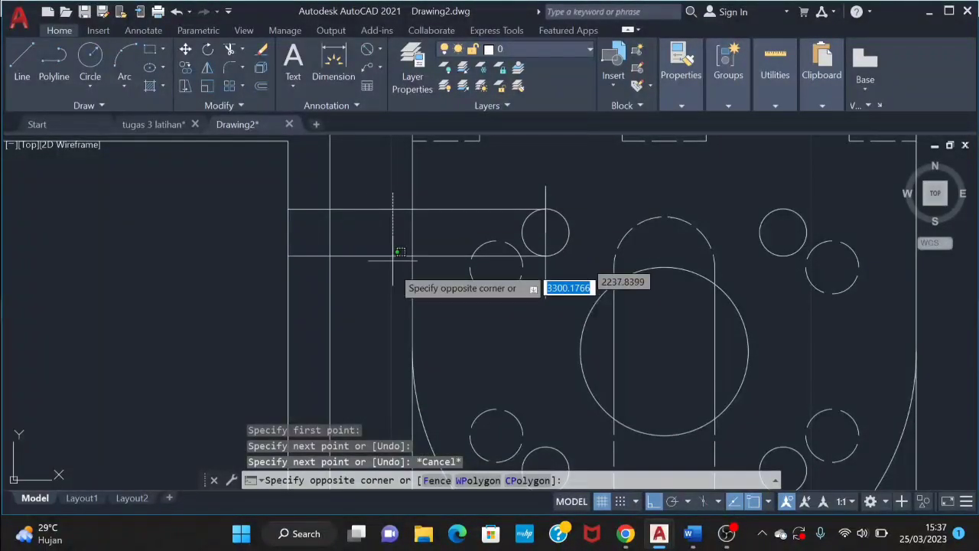
click(385, 282)
text(tr)
key(Return)
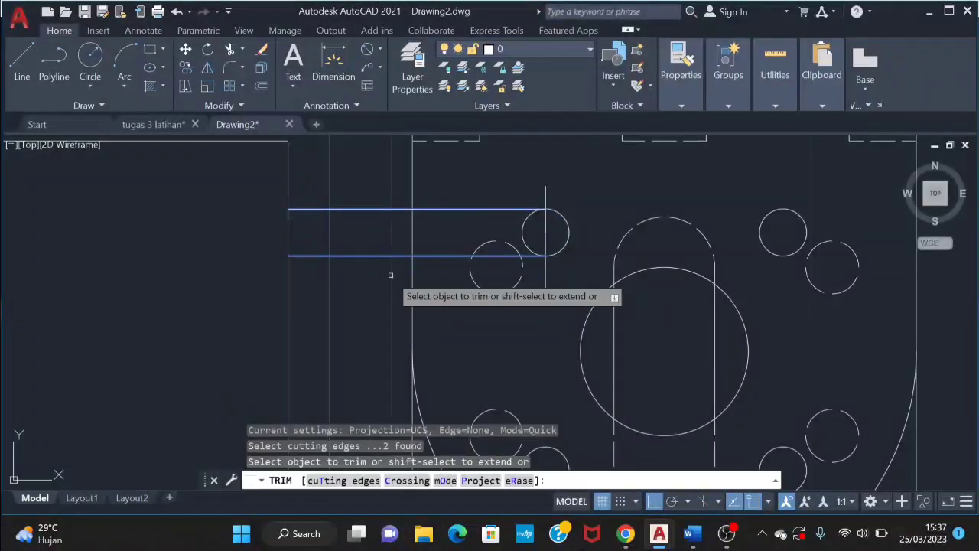
mouse_move(413, 290)
mouse_down()
mouse_move(392, 280)
mouse_move(369, 198)
mouse_move(381, 284)
mouse_move(405, 289)
mouse_up()
key(ctrl+z)
key(Escape)
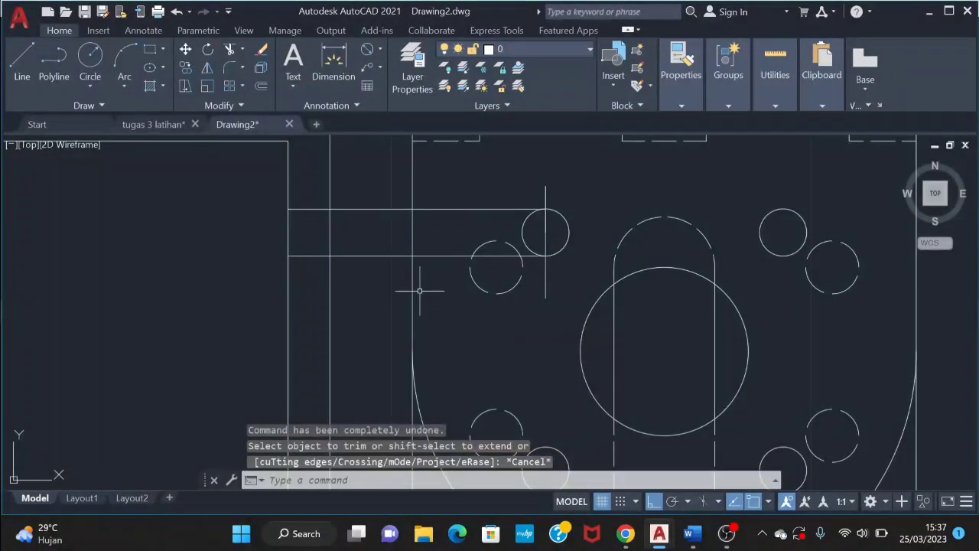
- Trim both projection lines in the gap between the top view's right flange and the rotated side-view copy
key(Return)
drag(393, 273, 373, 165)
key(Escape)
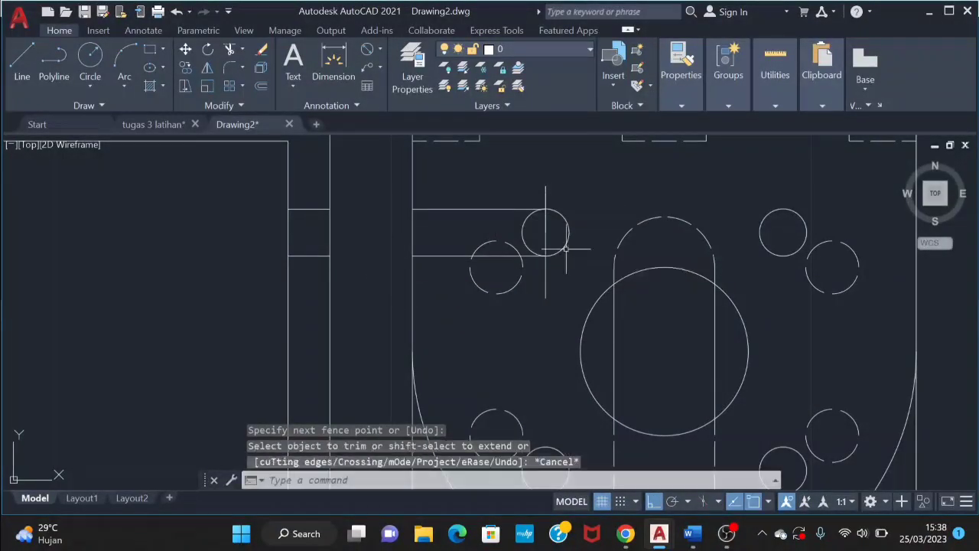
- Erase the leftover projection lines and the vertical construction line at the upper-left small solid hole of the rotated side-view copy
click(507, 210)
click(458, 256)
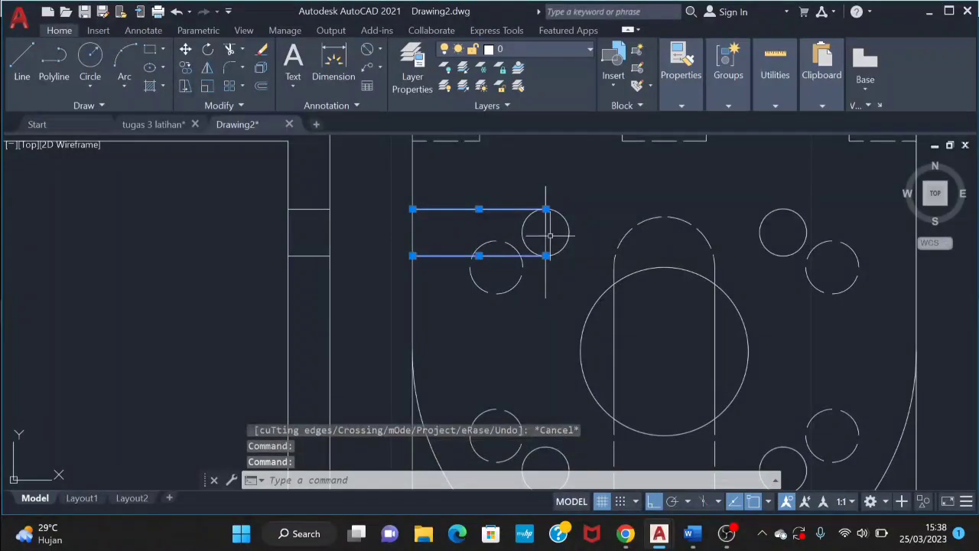
click(545, 234)
key(Delete)
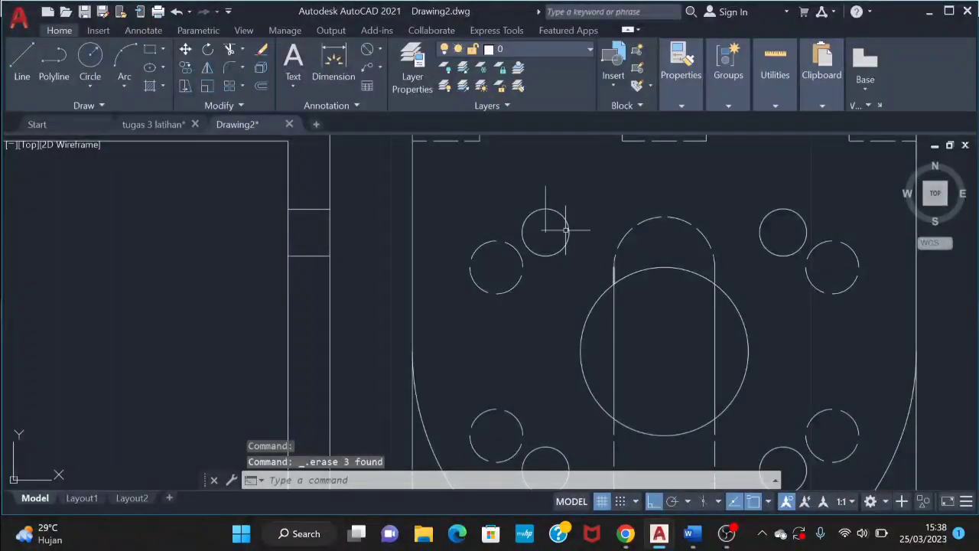
scroll(562, 263, down, 4)
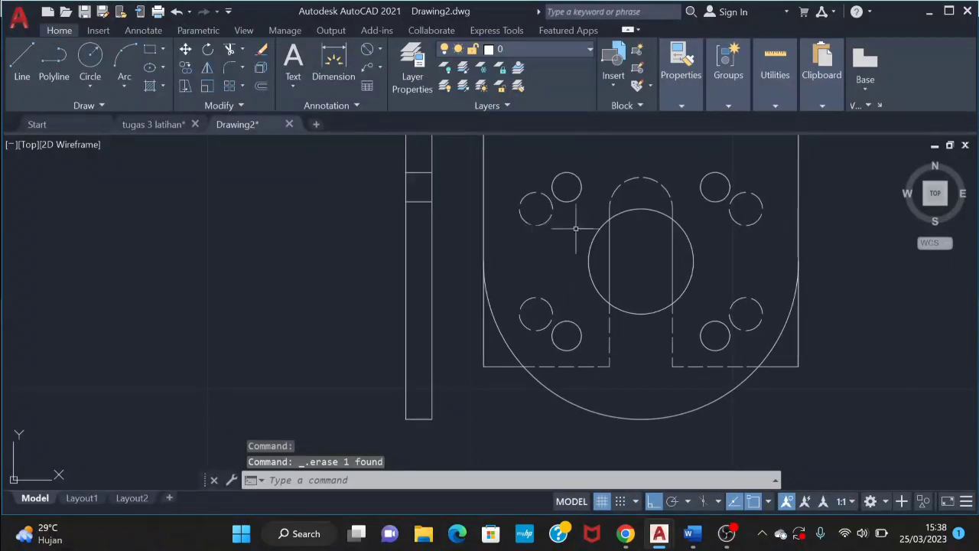
- Mirror the two small-hole edge lines on the top view's right flange about the horizontal axis through the large hole's centre, keeping the originals
click(422, 216)
click(429, 159)
text(mi)
key(Return)
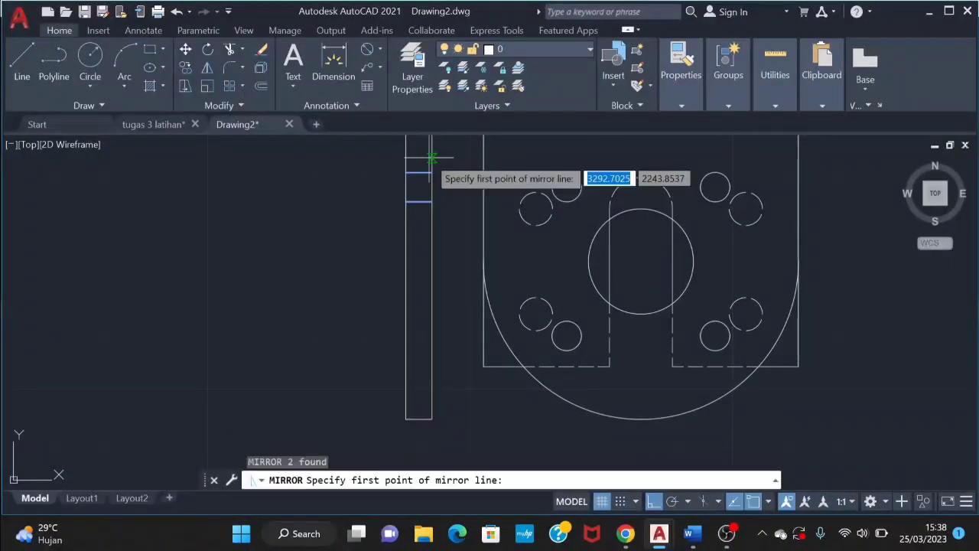
click(641, 261)
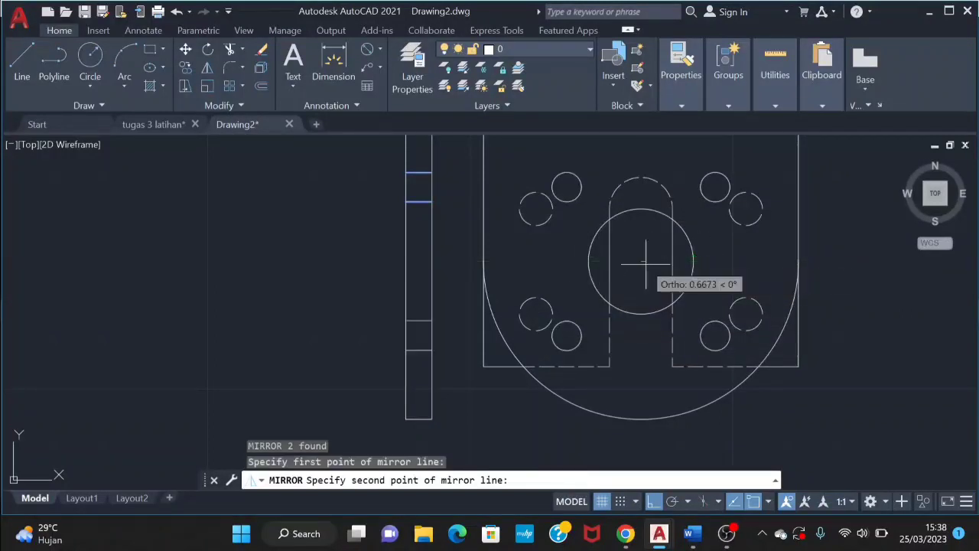
click(602, 268)
click(634, 327)
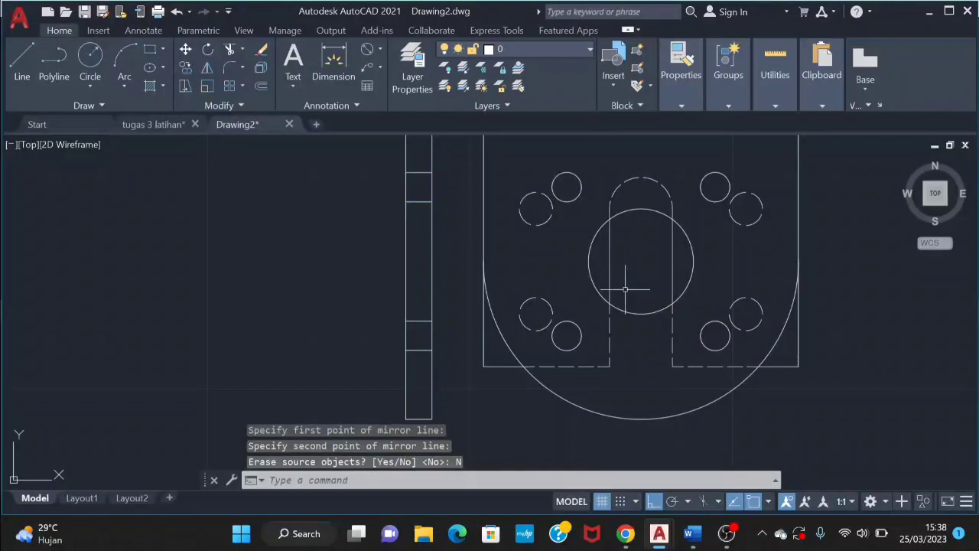
text(l)
key(Return)
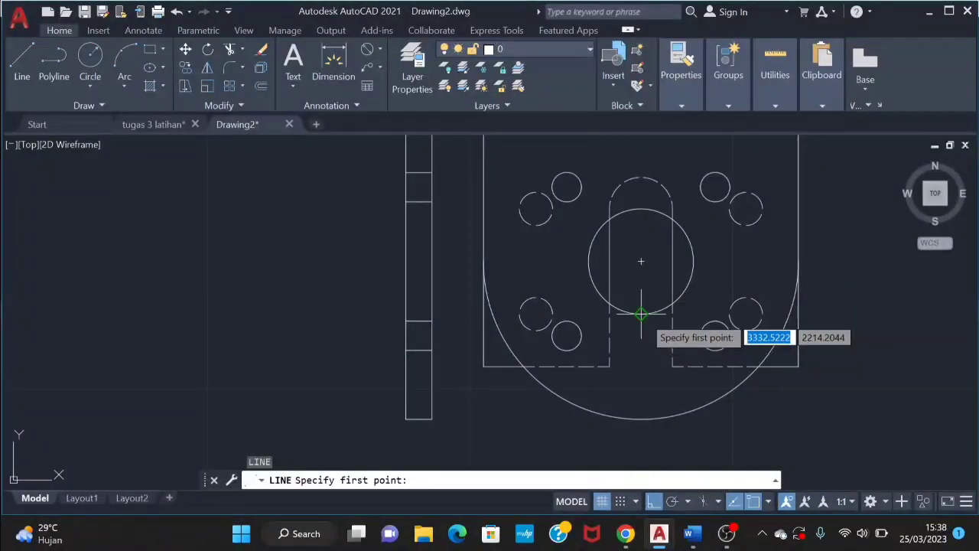
click(641, 313)
click(406, 306)
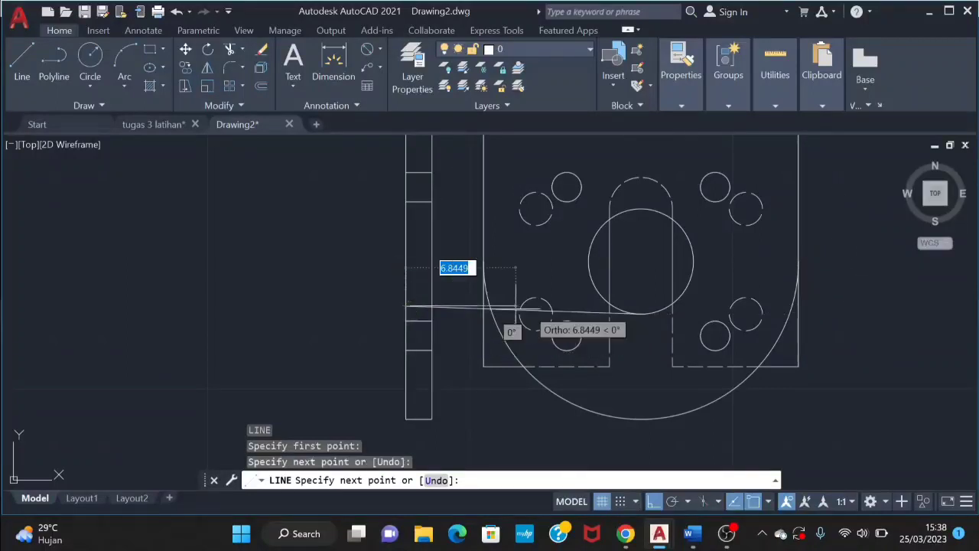
key(Escape)
key(ctrl+z)
text(u)
key(Return)
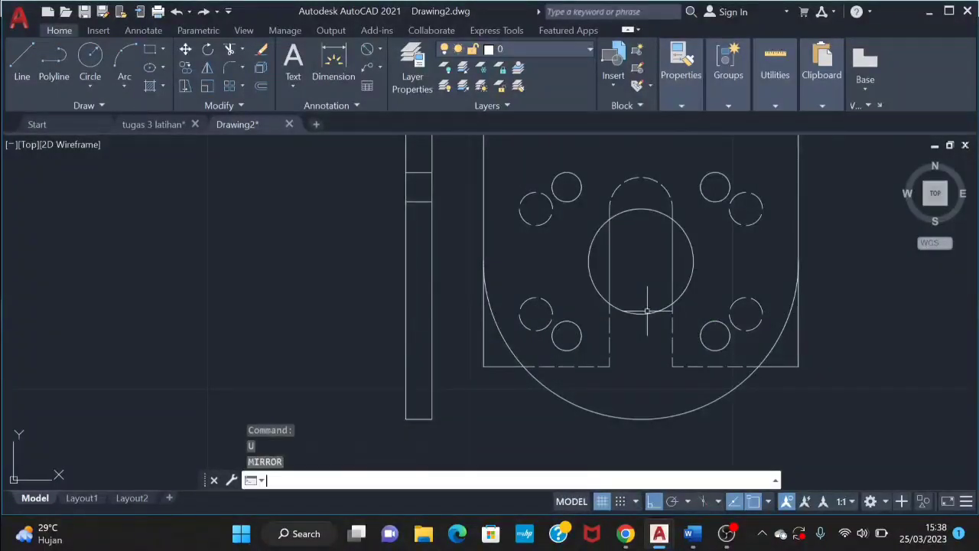
key(ctrl+y)
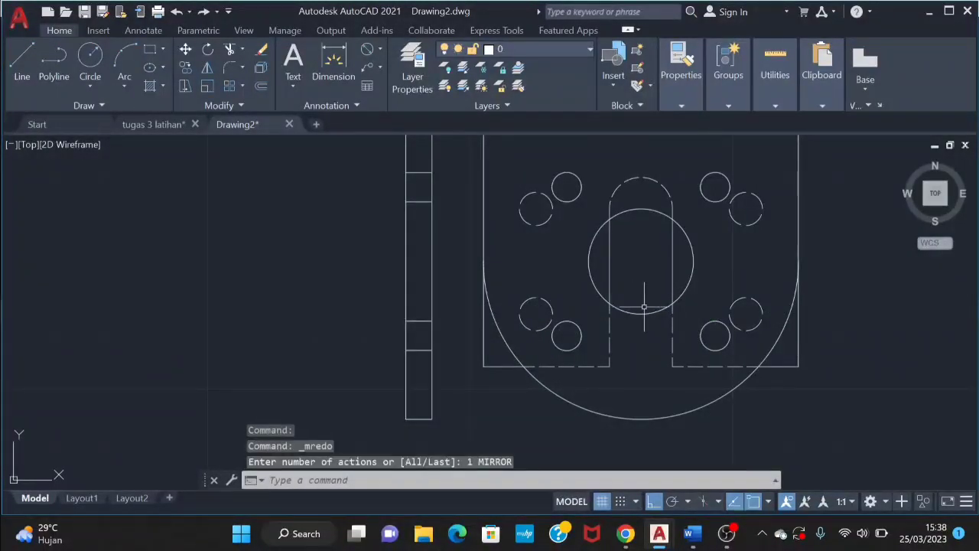
- Project the lower and upper quadrants of the rotated copy's large solid hole horizontally to the inner edge of the top view's right flange
text(l)
key(Return)
click(641, 314)
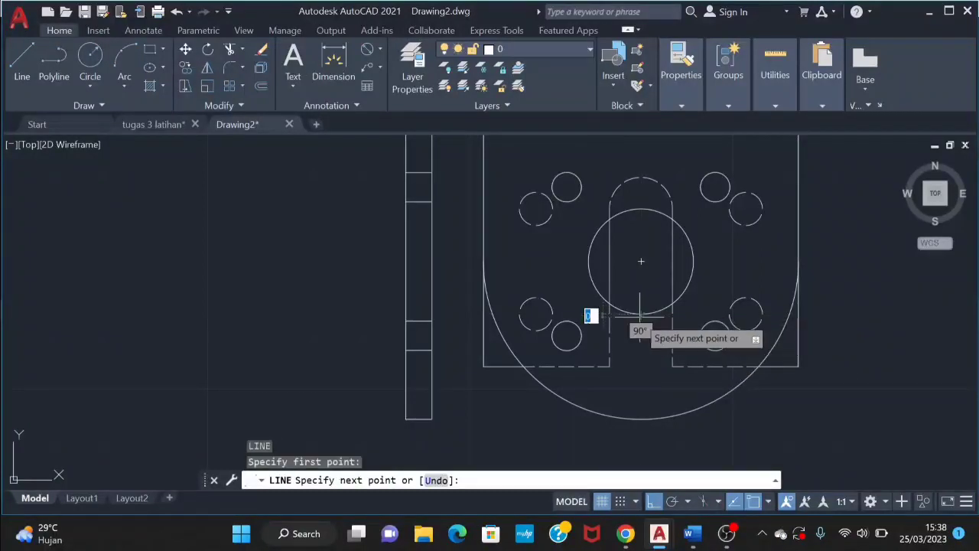
click(406, 314)
key(Escape)
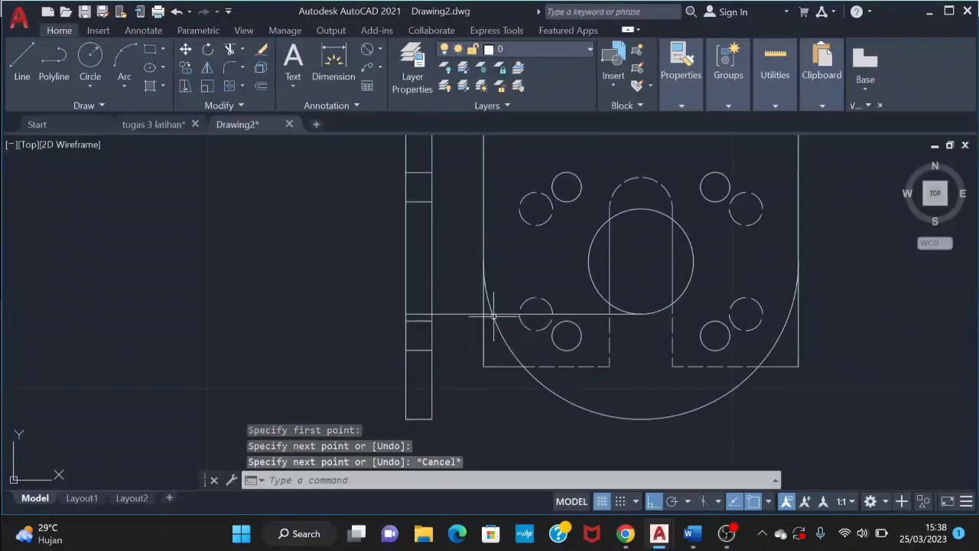
text(l)
key(Return)
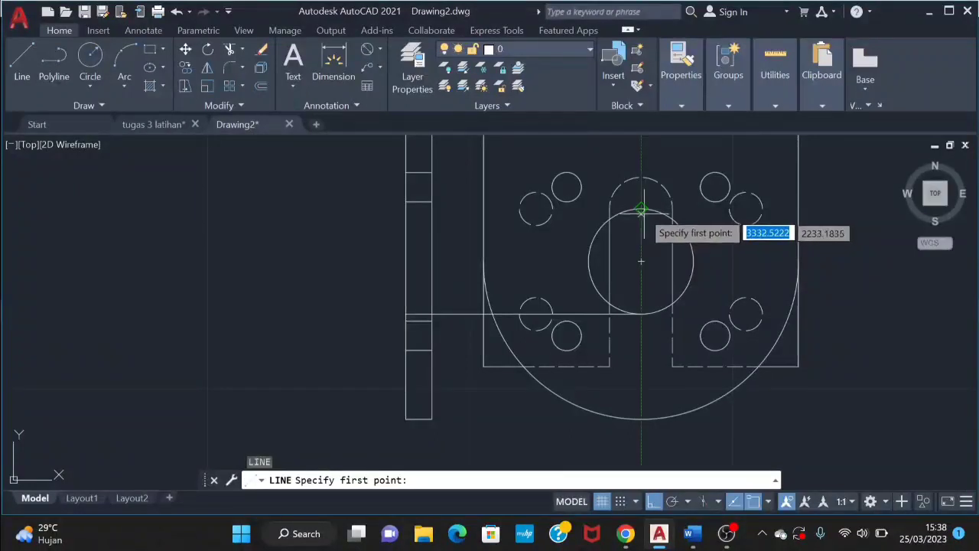
click(641, 208)
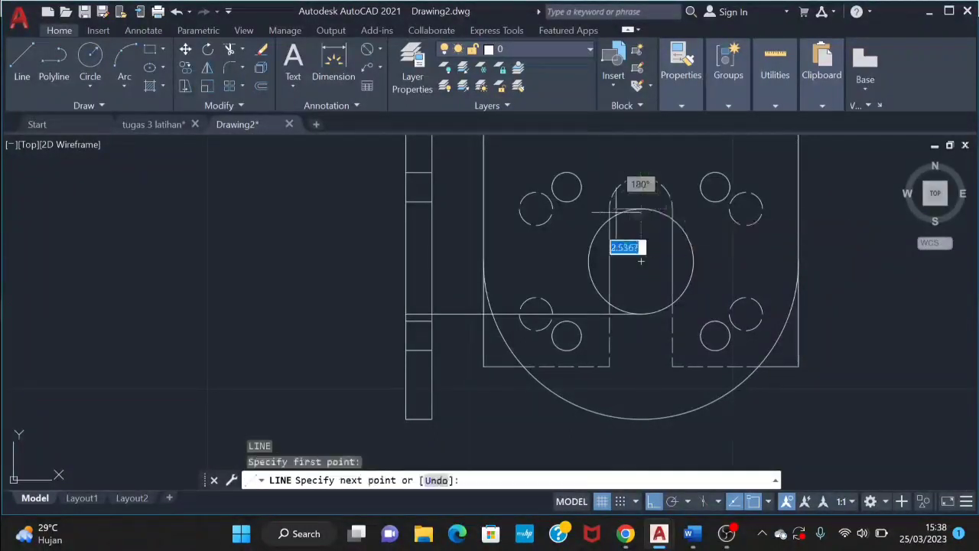
click(404, 208)
key(Escape)
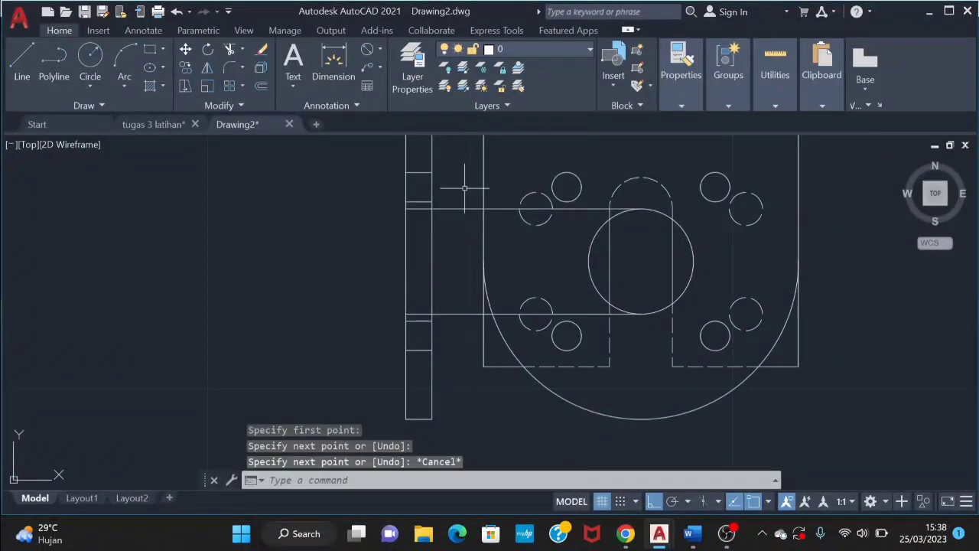
- Trim the two large-hole projection lines in the gap beside the right flange and erase their remainders across the rotated copy
text(tr)
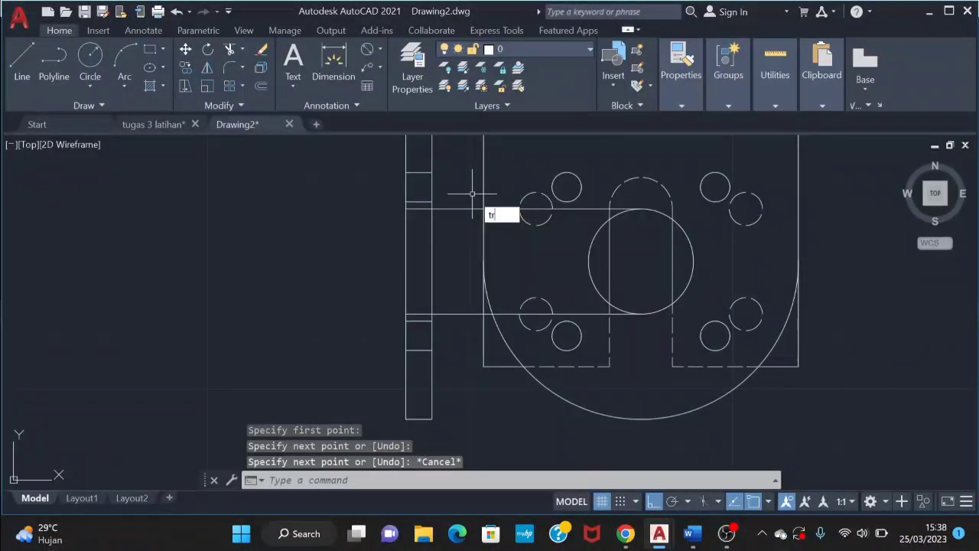
key(Return)
click(472, 194)
click(461, 359)
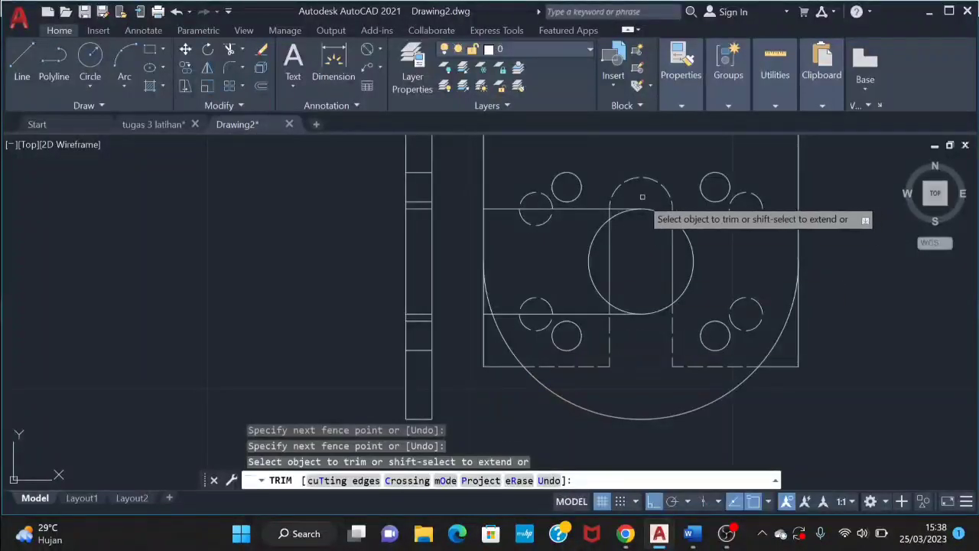
key(Escape)
click(588, 208)
click(586, 313)
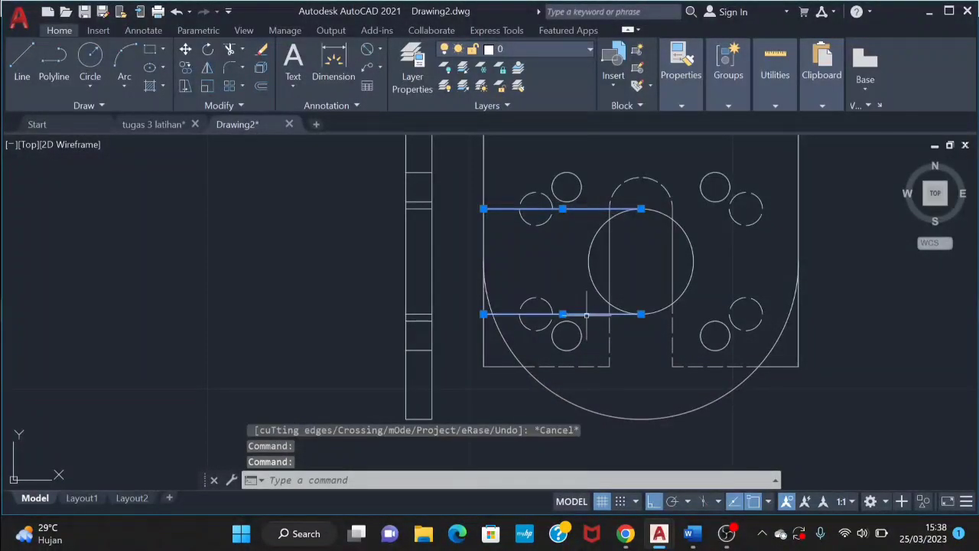
key(Delete)
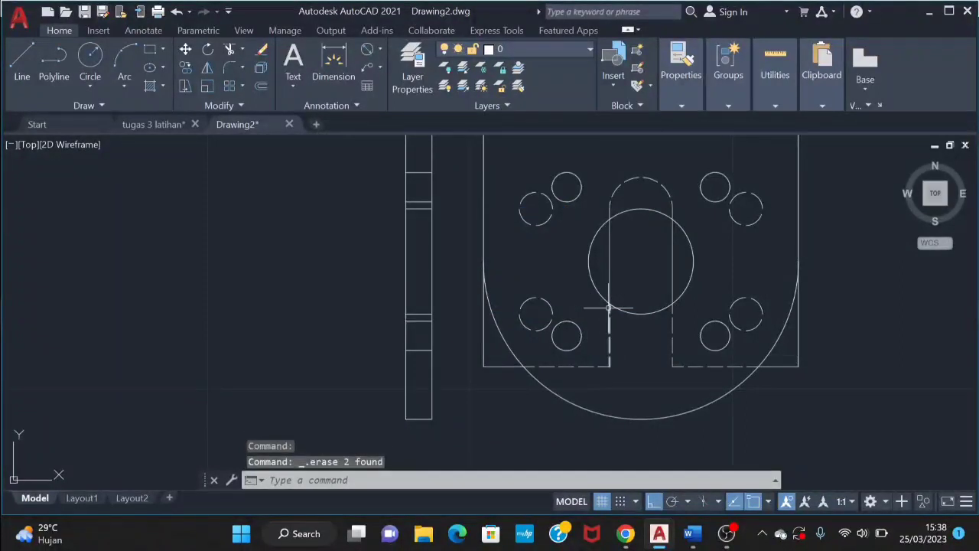
- Draw a vertical projection line 100 long from the right end of the front view's upper arc cutout to the top view's outer edge
scroll(587, 317, down, 1)
scroll(540, 268, up, 1)
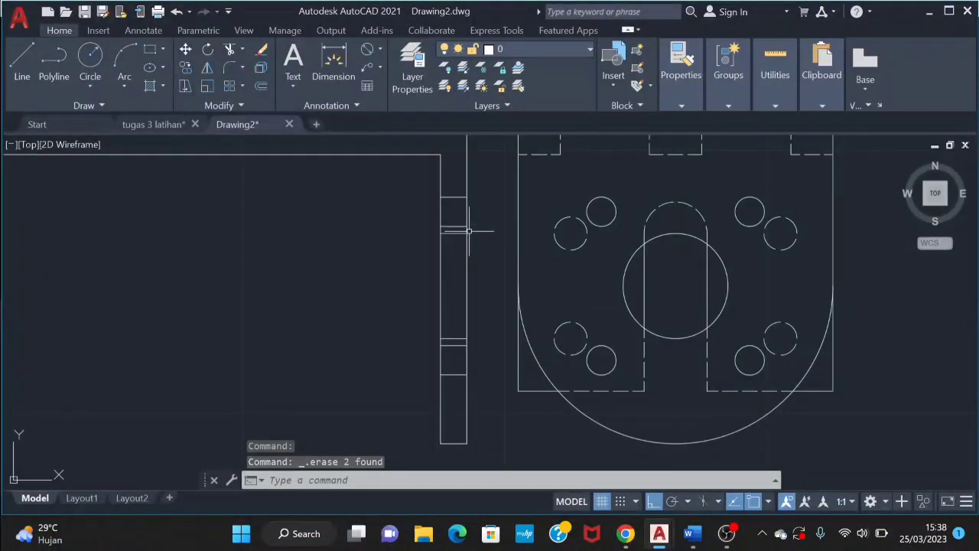
scroll(469, 230, down, 1)
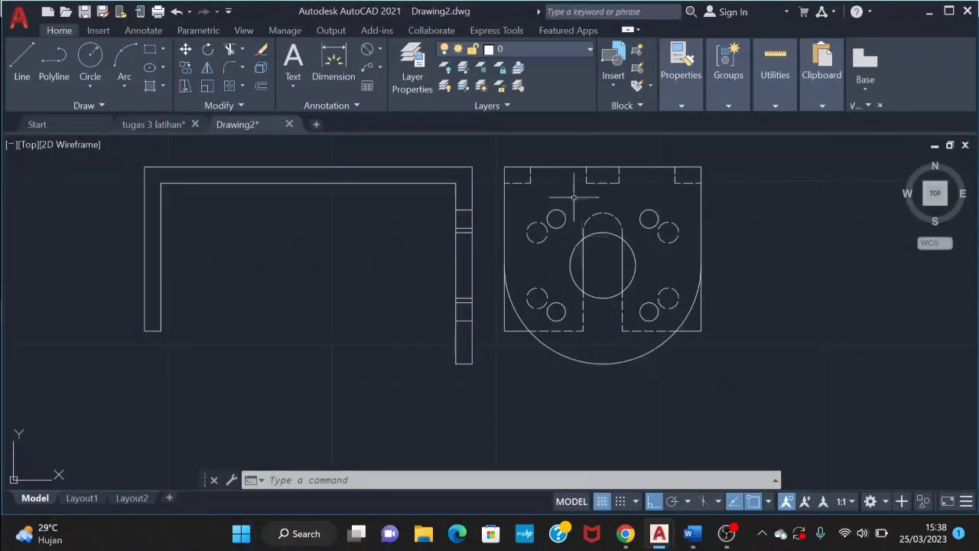
middle_drag(423, 357, 429, 218)
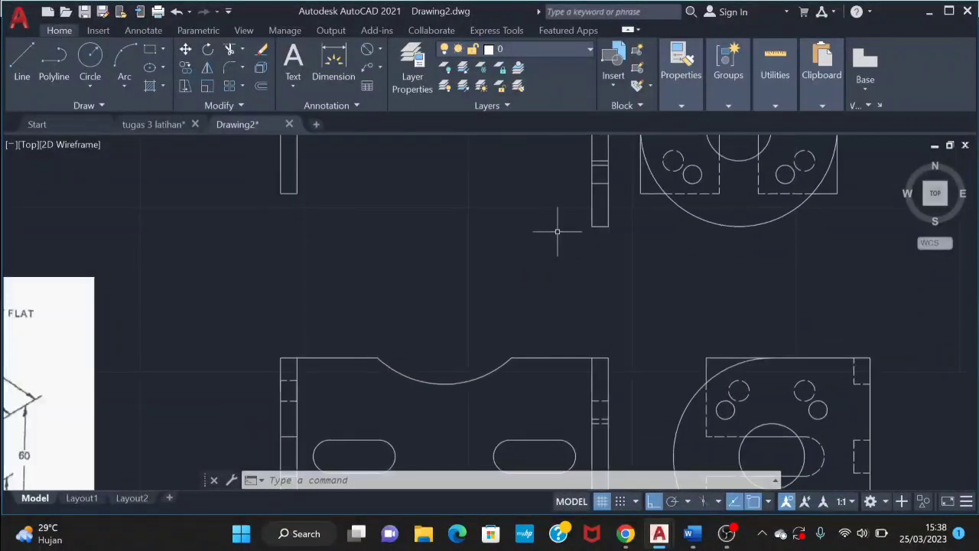
scroll(535, 253, down, 5)
scroll(530, 265, up, 4)
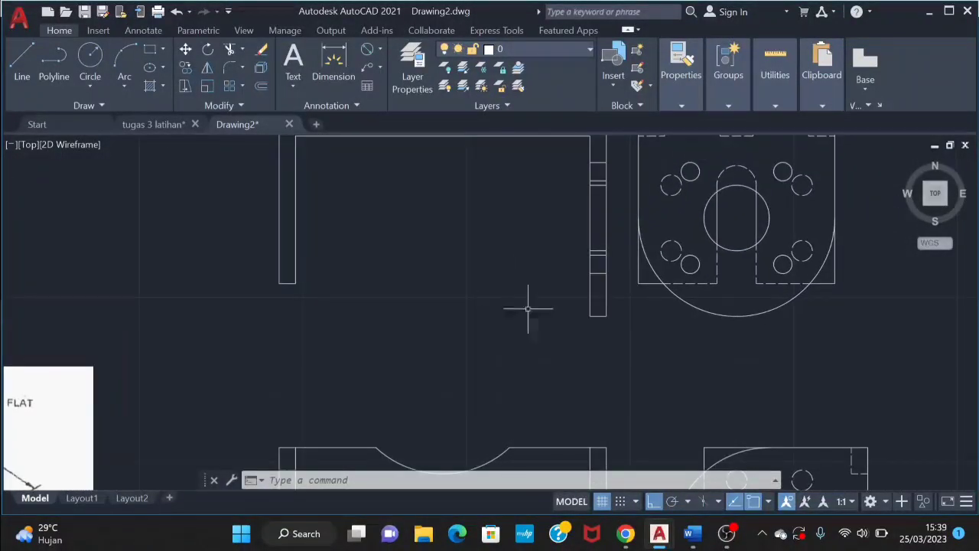
scroll(523, 328, down, 2)
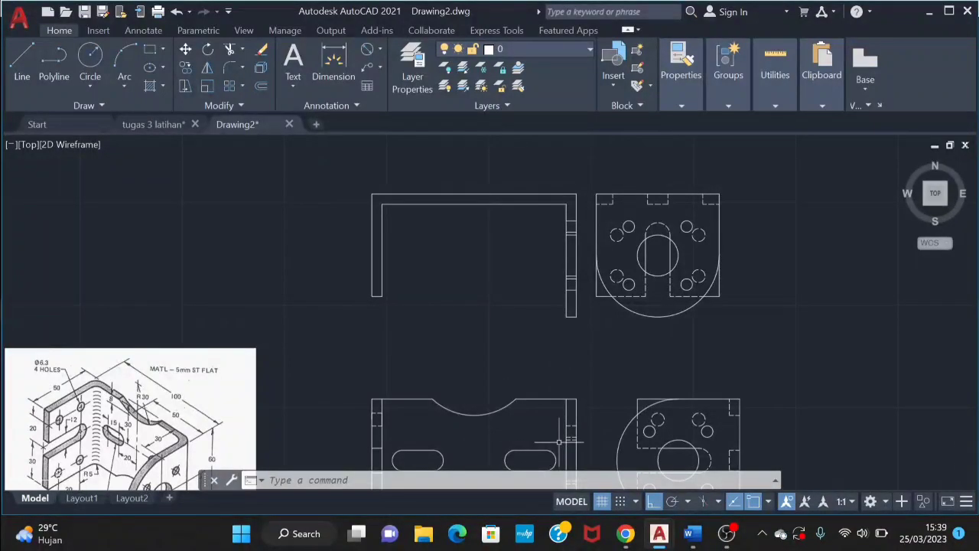
text(l)
key(Return)
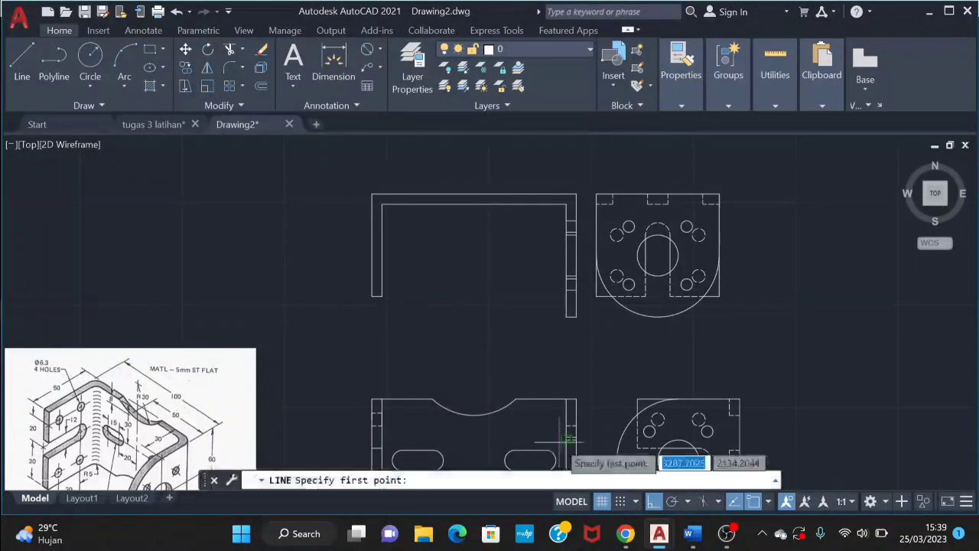
click(516, 398)
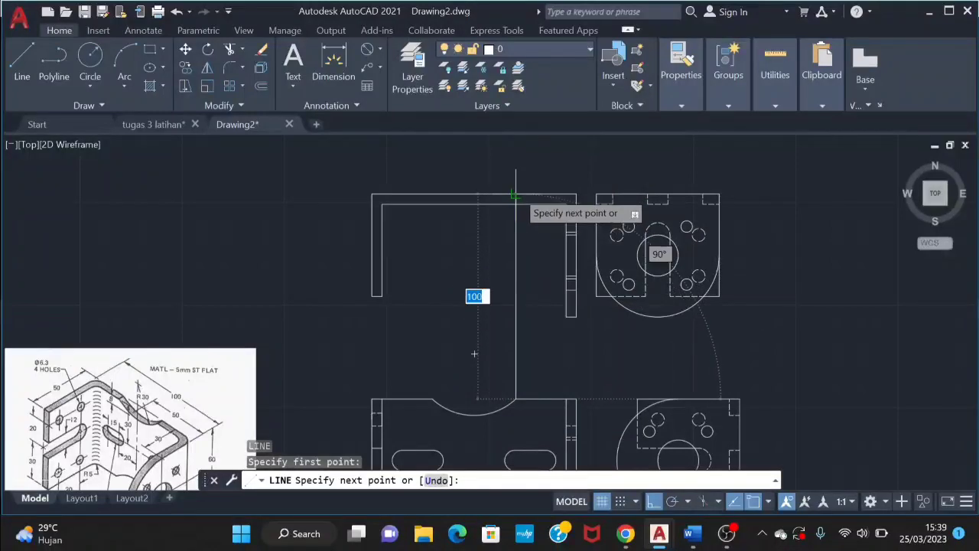
click(530, 194)
key(Escape)
- Project the left end of the front view's upper arc cutout vertically to the top view's outer edge
text(l)
key(Return)
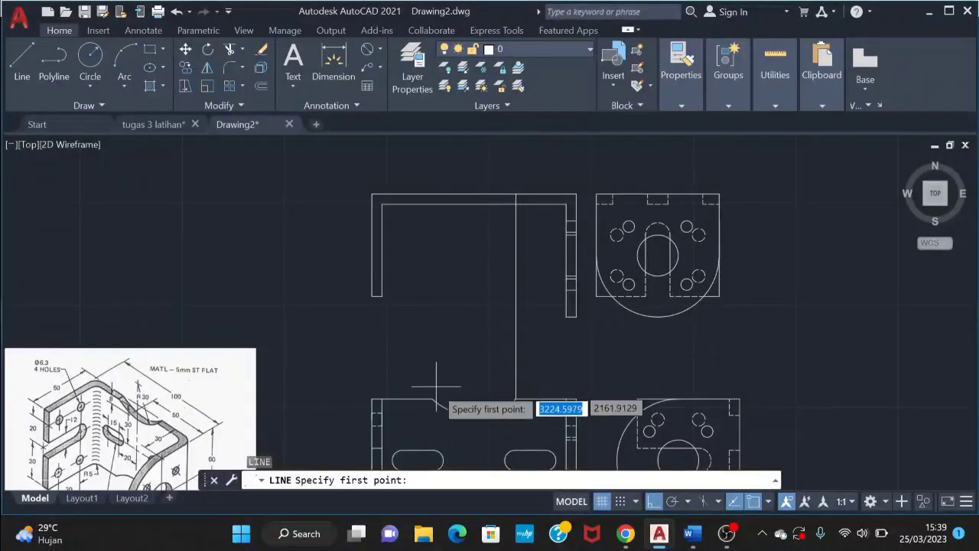
click(432, 398)
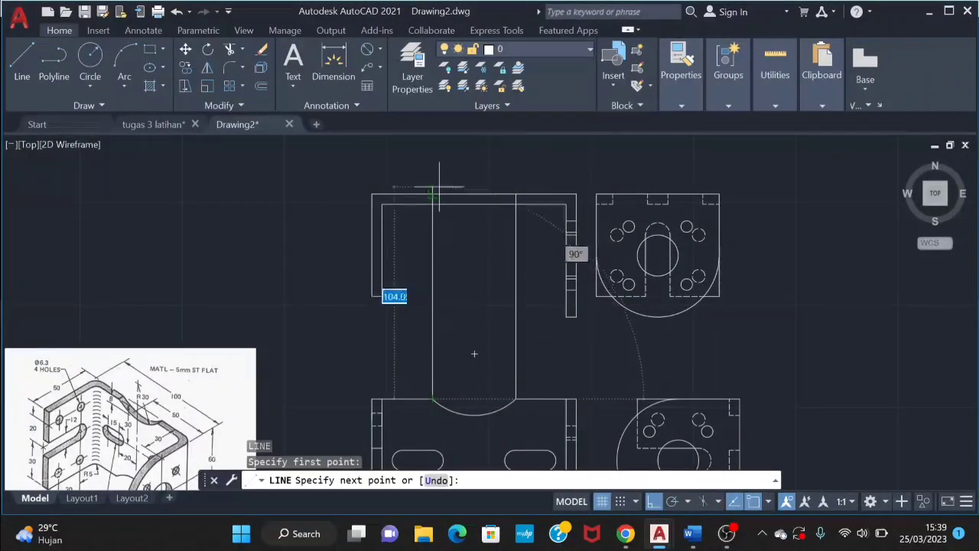
click(436, 193)
key(Escape)
- Project the left and right ends of the front view's left slot vertically to the top view's outer edge
middle_drag(472, 399, 475, 308)
text(l)
key(Return)
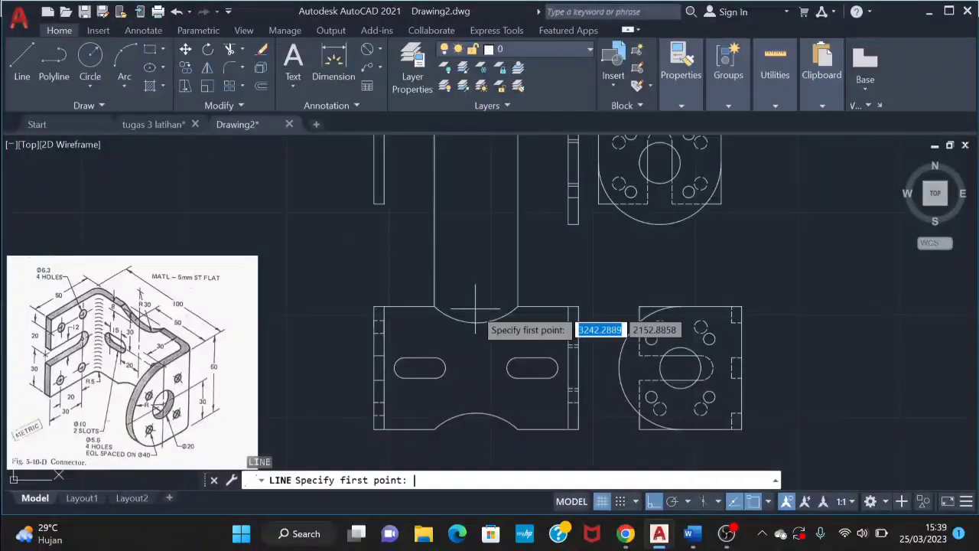
click(394, 368)
middle_drag(387, 157, 365, 234)
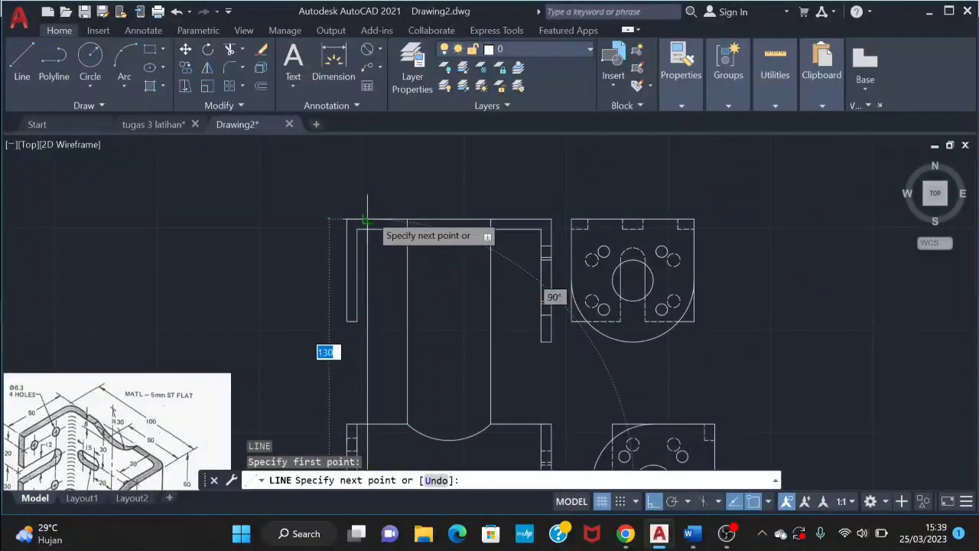
key(Escape)
middle_drag(440, 319, 452, 203)
key(space)
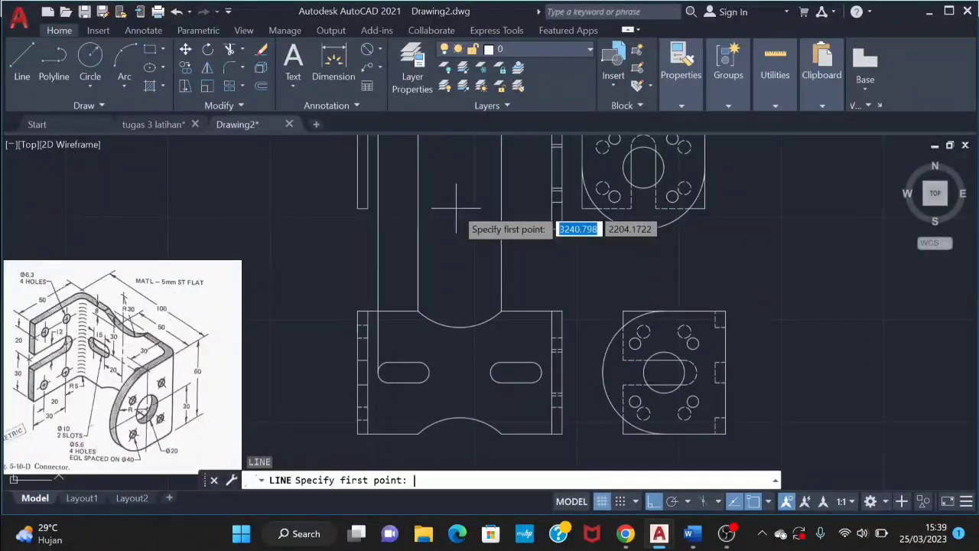
click(429, 372)
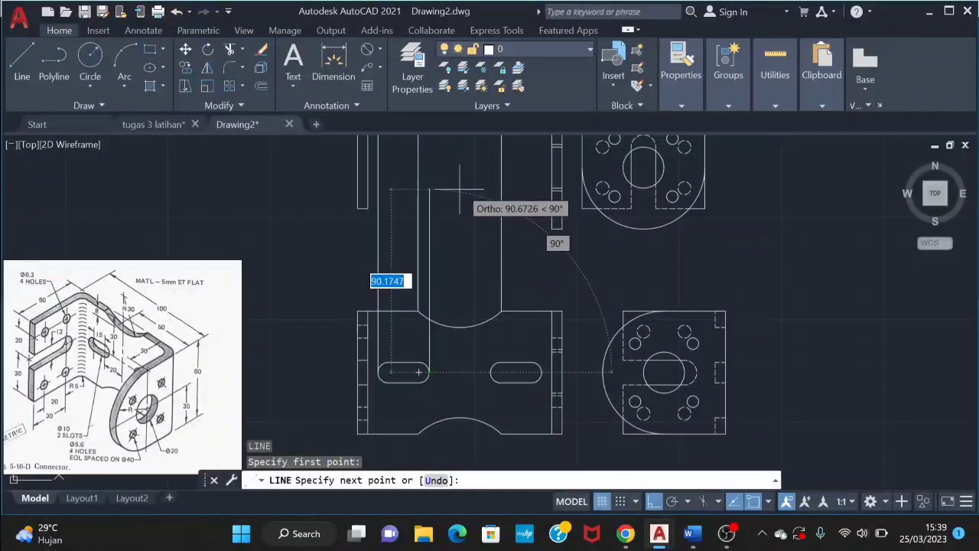
middle_drag(437, 137, 403, 258)
key(Escape)
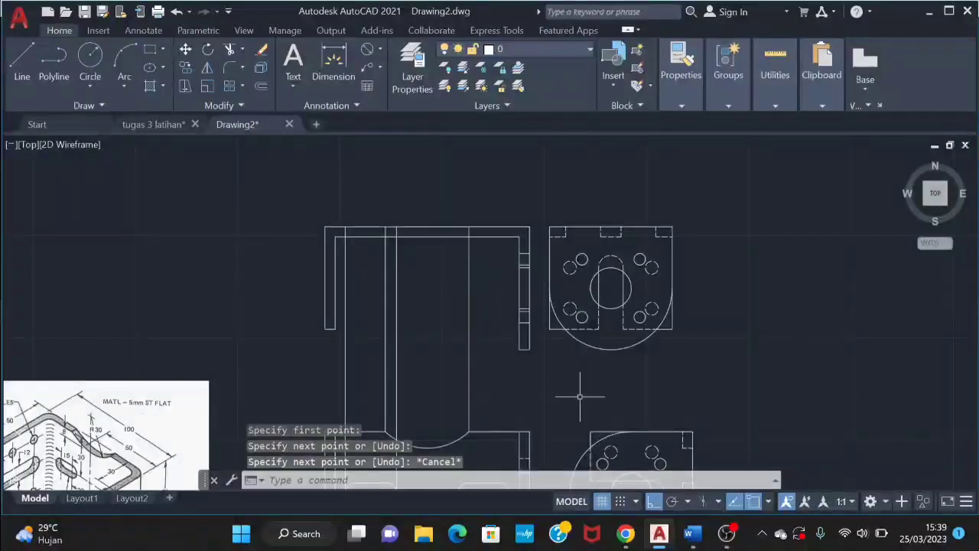
- Project the left and right ends of the front view's right slot vertically to the top view's outer edge
middle_drag(574, 393, 575, 236)
key(space)
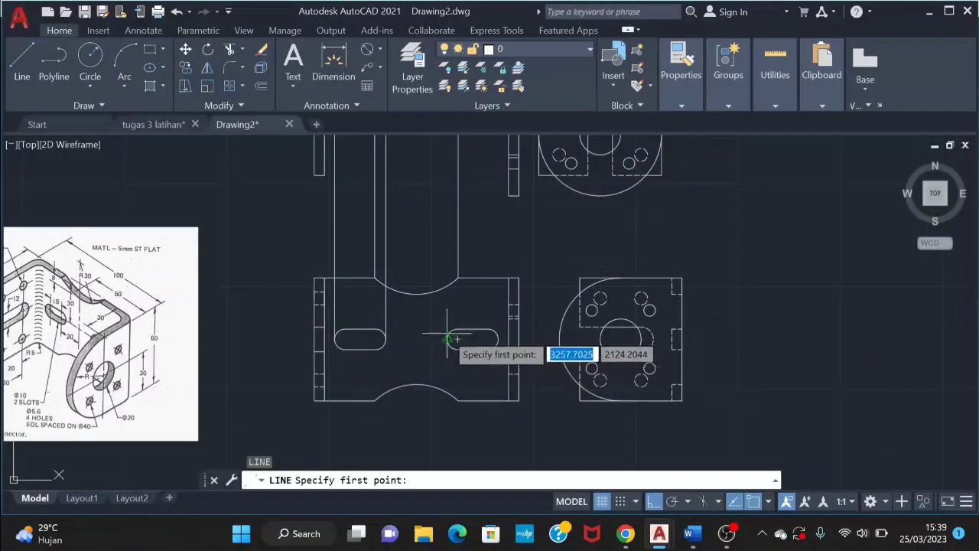
click(448, 339)
middle_drag(448, 175, 411, 291)
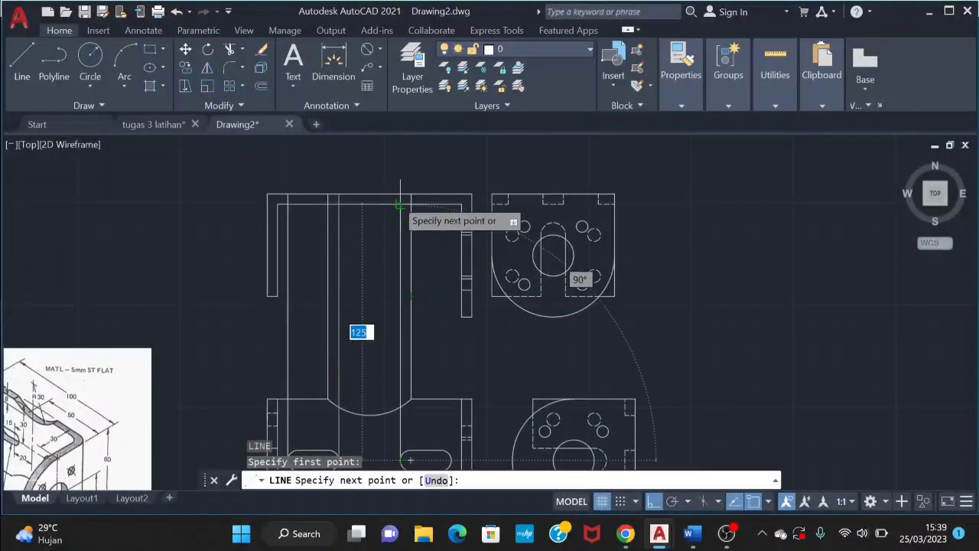
key(Escape)
key(space)
mouse_move(448, 192)
middle_down()
mouse_move(468, 101)
mouse_move(430, 222)
middle_up()
click(466, 366)
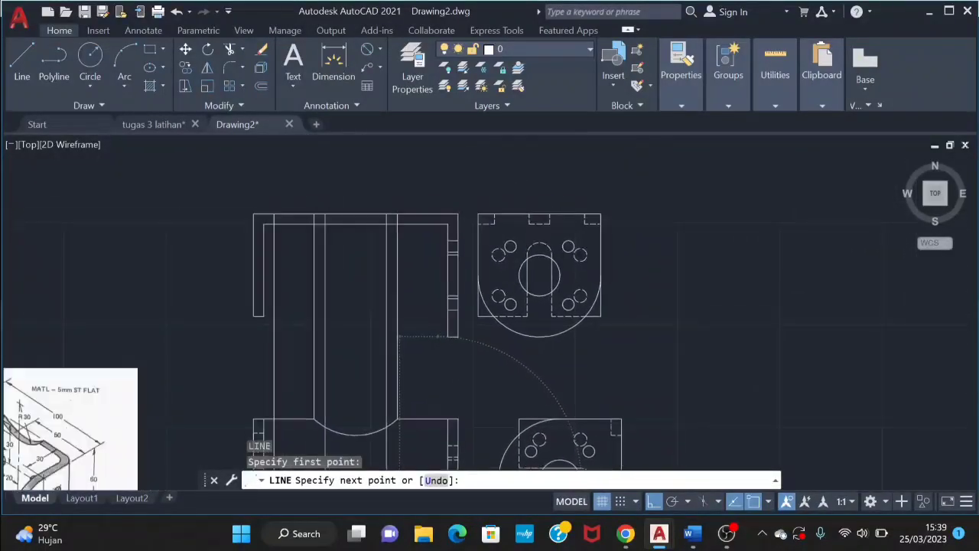
key(Escape)
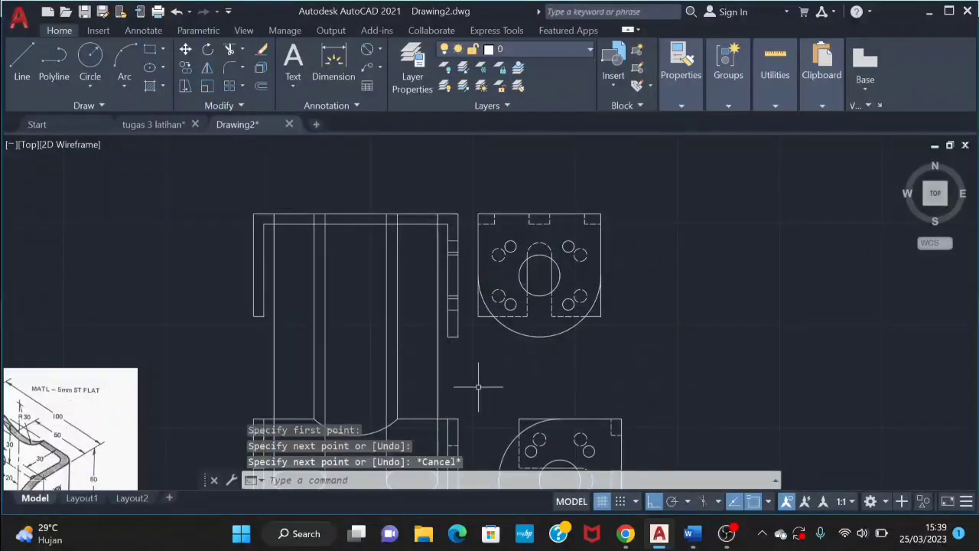
- Trim the slot and cutout projection lines between the top view's back plate and the front view
click(479, 387)
key(Escape)
text(t)
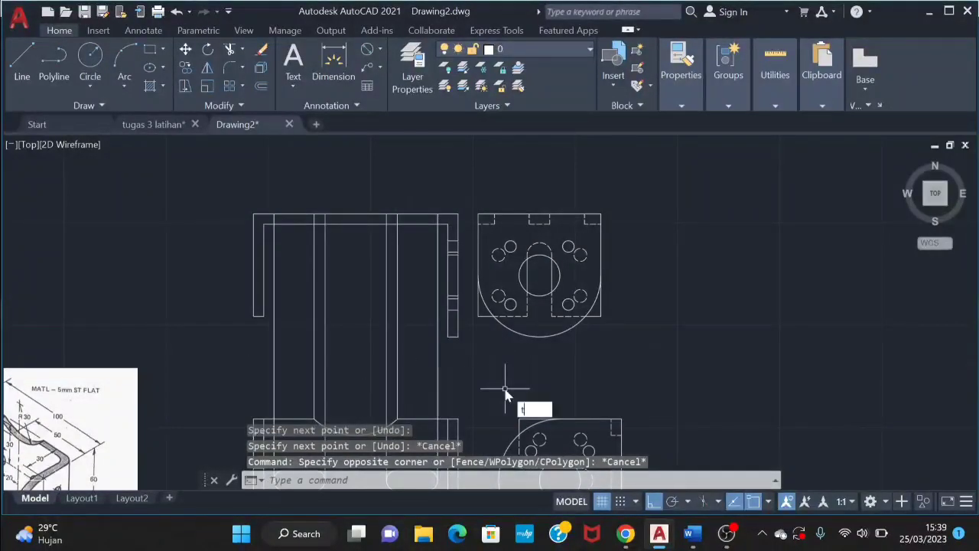
text(r)
key(Return)
mouse_move(474, 359)
mouse_down()
mouse_move(467, 368)
mouse_move(221, 374)
mouse_move(229, 378)
mouse_up()
key(Escape)
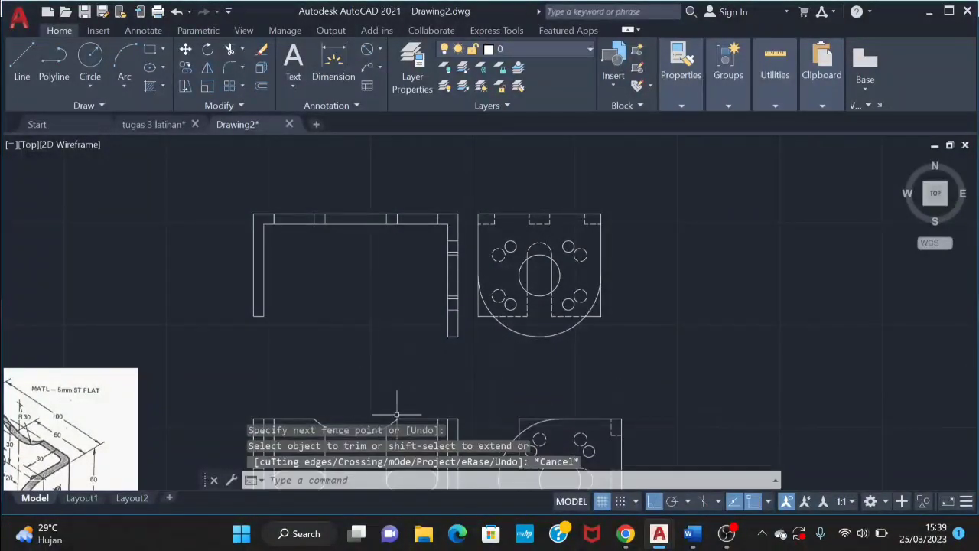
- Erase the remaining pieces of the slot projection lines inside the front view
middle_drag(396, 413, 442, 300)
click(485, 333)
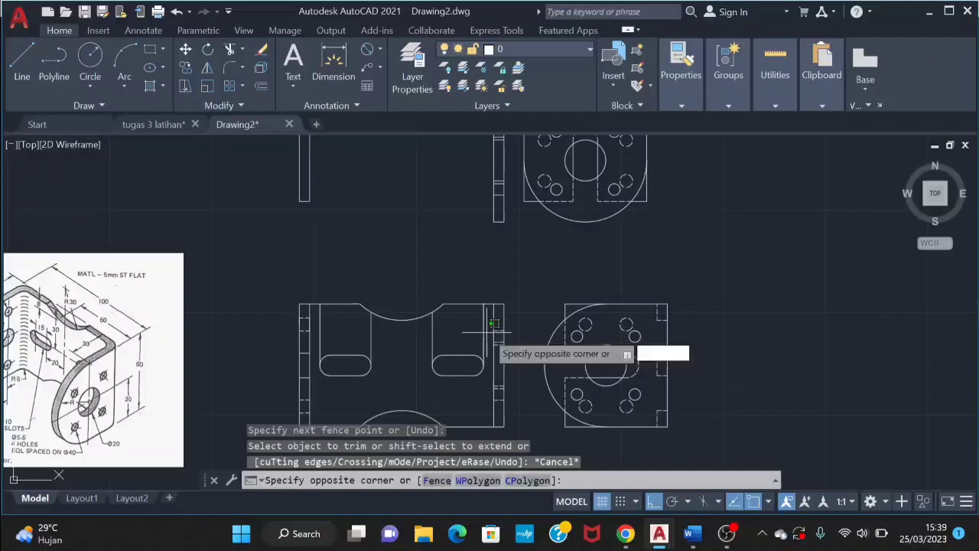
click(320, 334)
key(Delete)
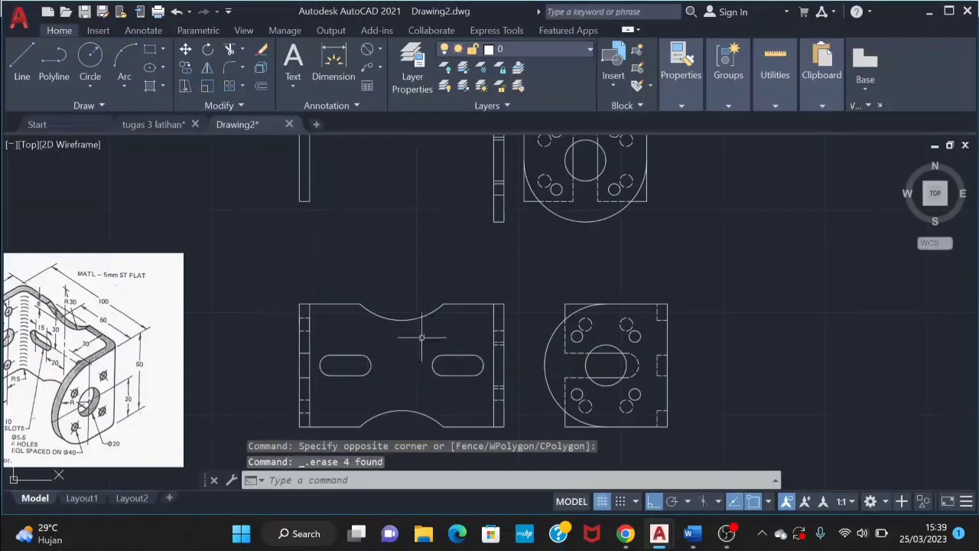
- Draw a short vertical helper line through the centre of the upper-left dashed hole in the rotated side-view copy
mouse_move(526, 241)
middle_down()
mouse_move(547, 306)
mouse_move(543, 359)
mouse_move(563, 322)
mouse_move(605, 332)
mouse_move(612, 304)
mouse_move(590, 415)
middle_up()
scroll(590, 376, up, 2)
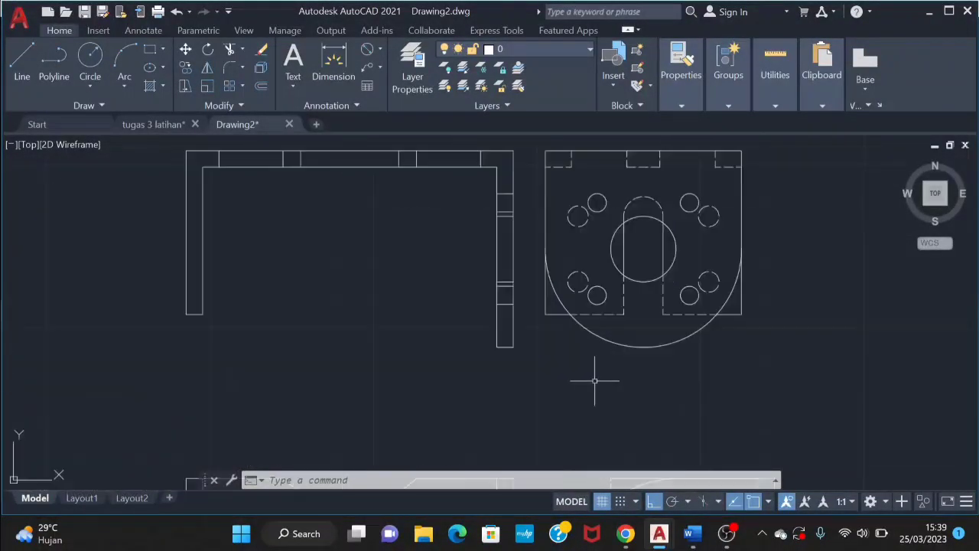
middle_drag(590, 376, 594, 411)
text(l)
key(Return)
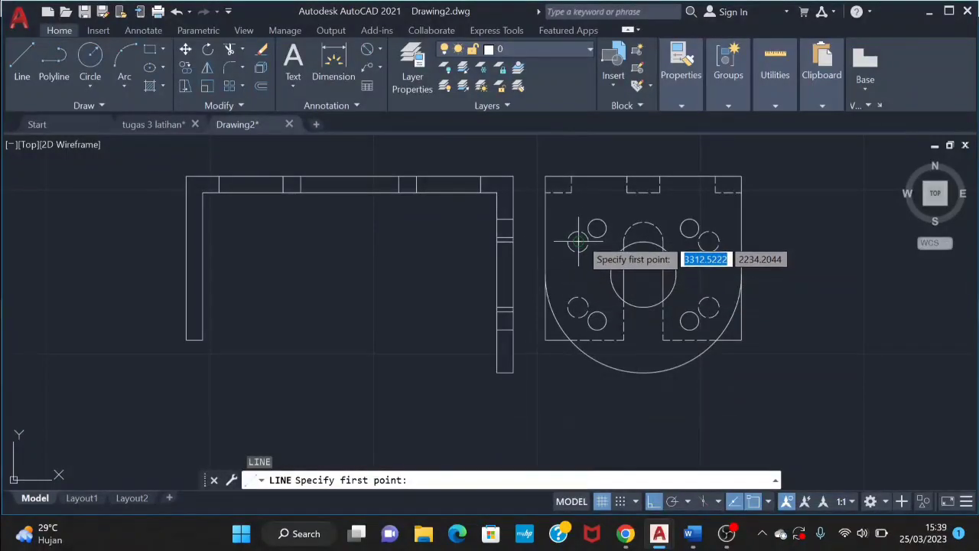
click(549, 212)
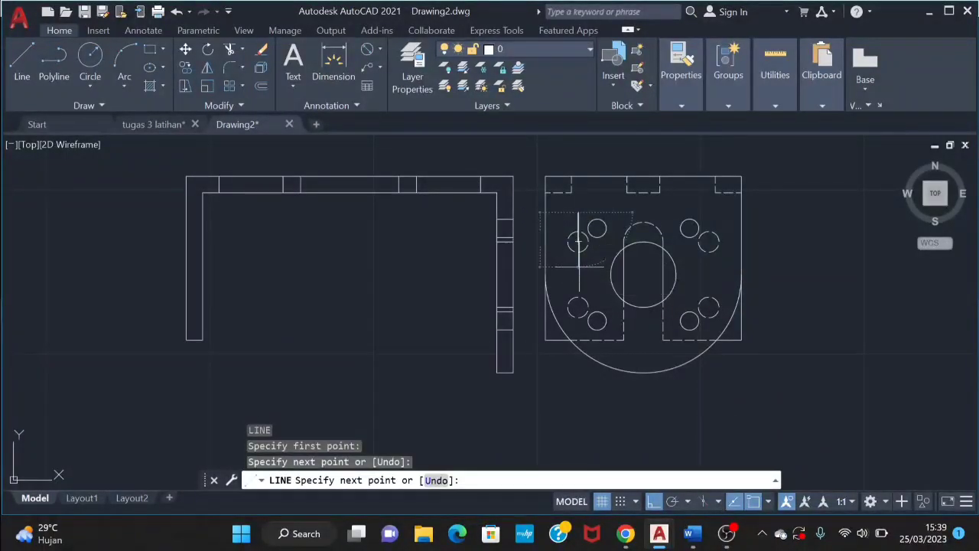
click(581, 226)
key(Escape)
- Project the lower and upper edges of the upper-left dashed hole horizontally to the outer edge of the top view's left flange
key(Return)
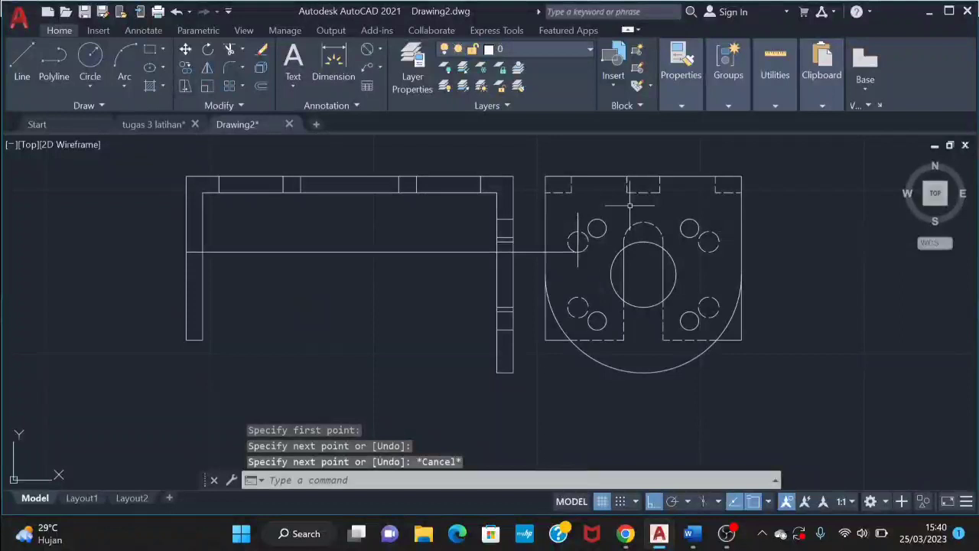
click(577, 233)
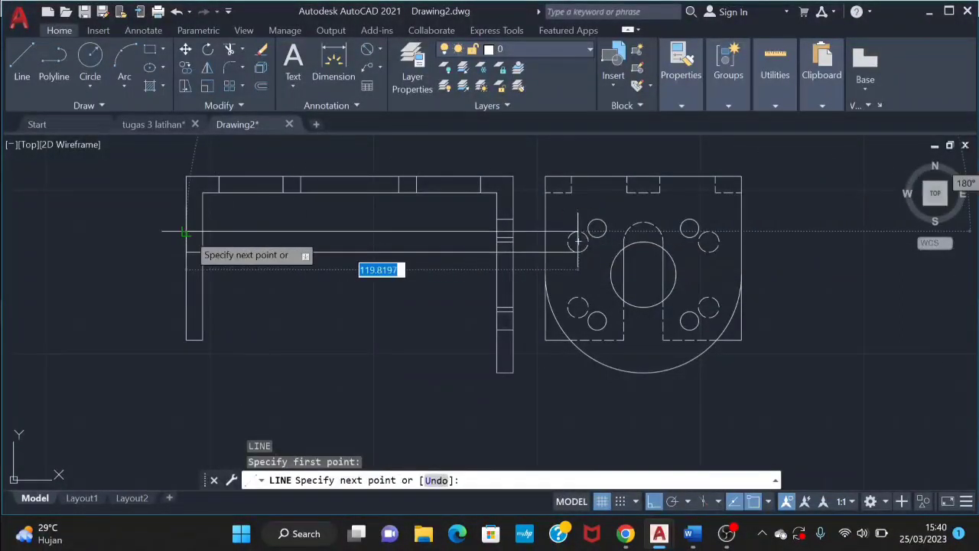
key(Escape)
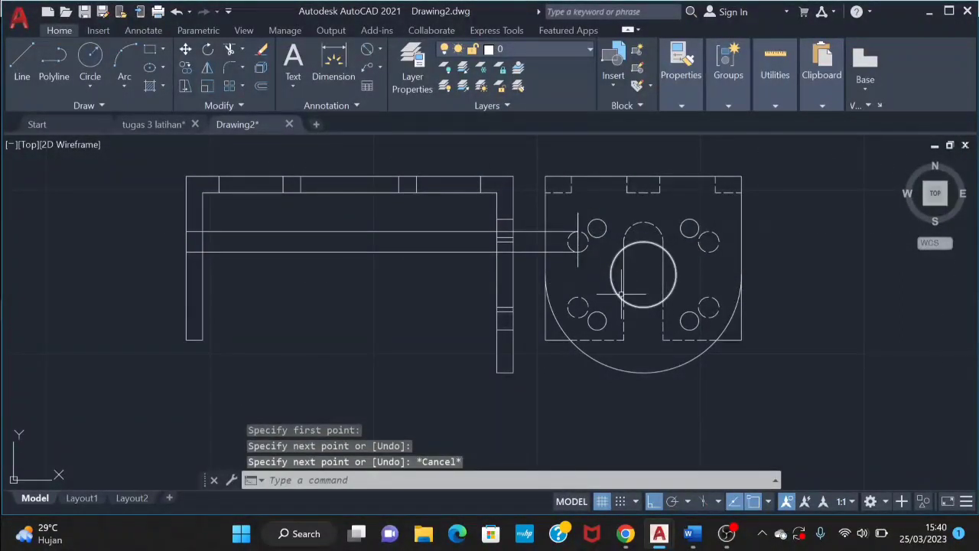
- Trim the two dashed-hole projection lines in the open space between the top view's flanges
click(392, 222)
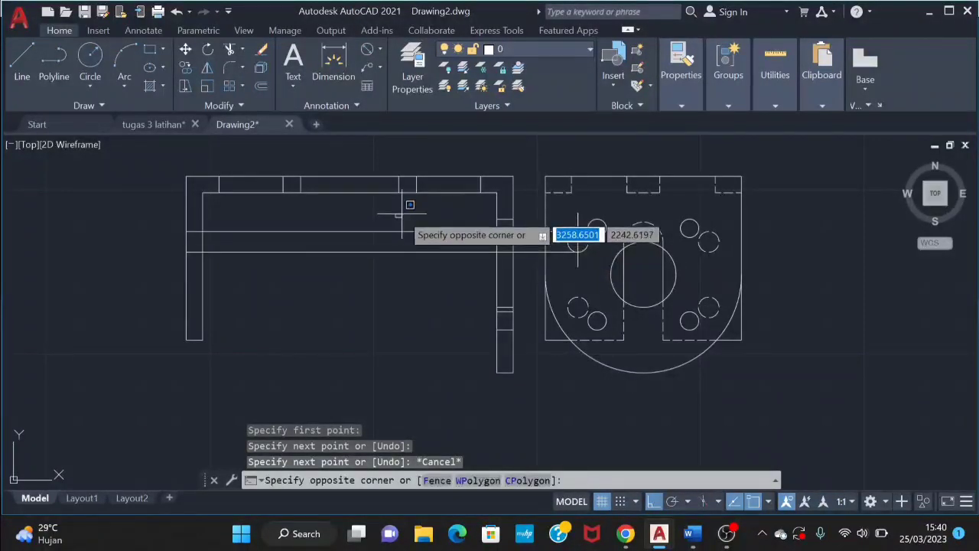
key(Escape)
text(tr)
key(Return)
drag(401, 215, 387, 270)
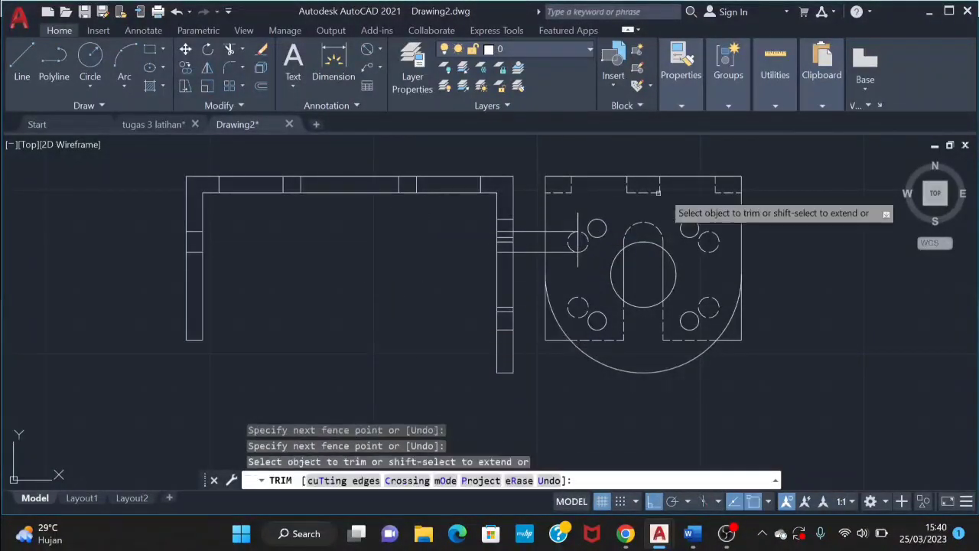
- Erase the projection line remainders at the right flange and the vertical helper line through the dashed hole
key(Escape)
click(533, 266)
click(579, 243)
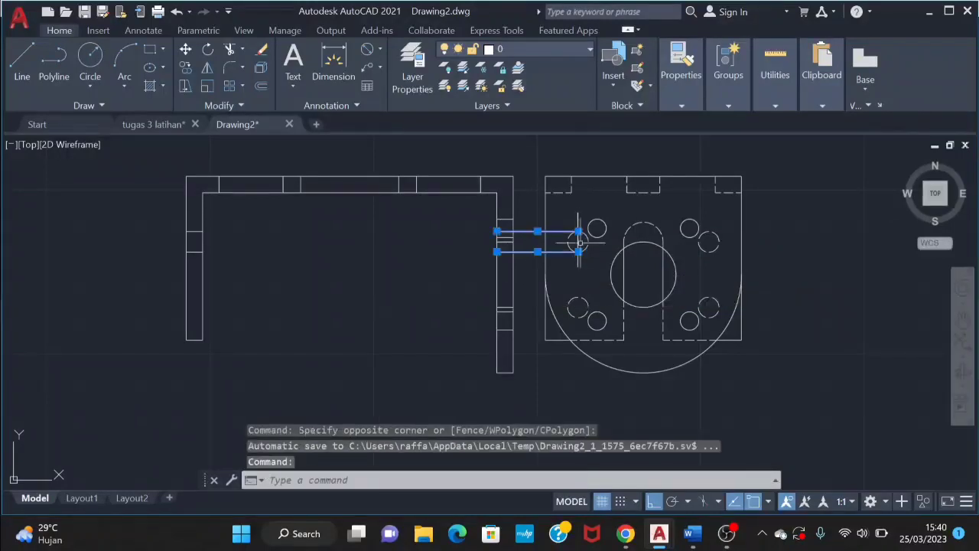
key(Delete)
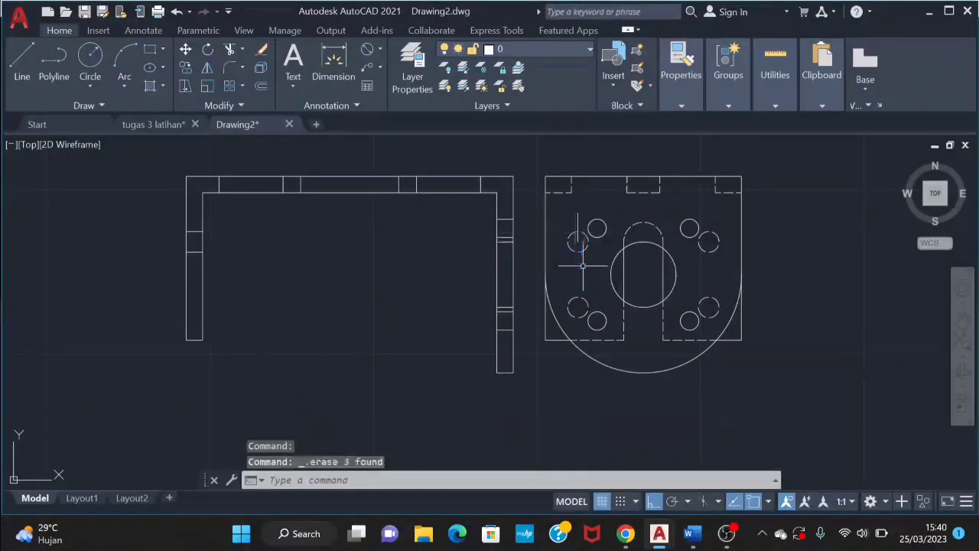
click(579, 224)
- Mirror the left flange's two hole edges about the horizontal axis through the large hole's centre, keeping the originals
click(203, 221)
click(192, 262)
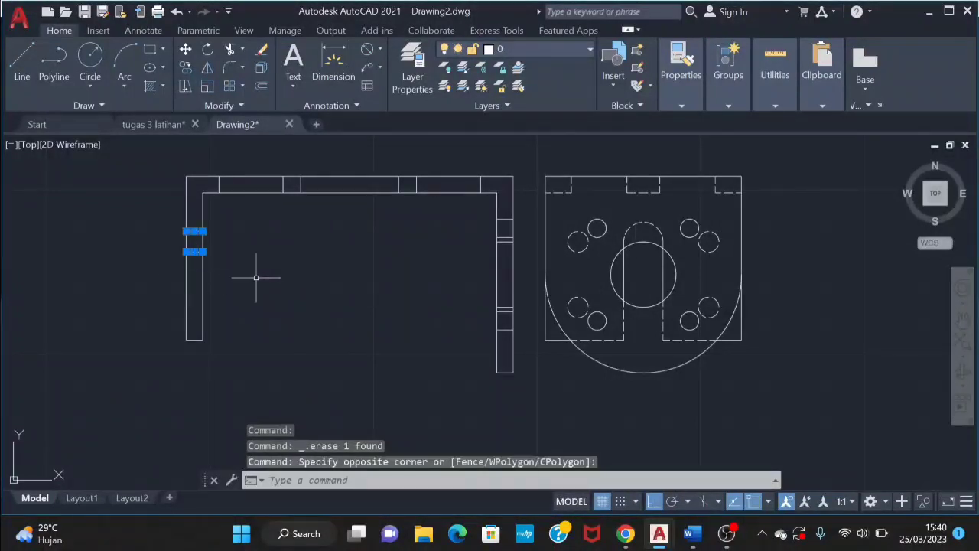
key(Return)
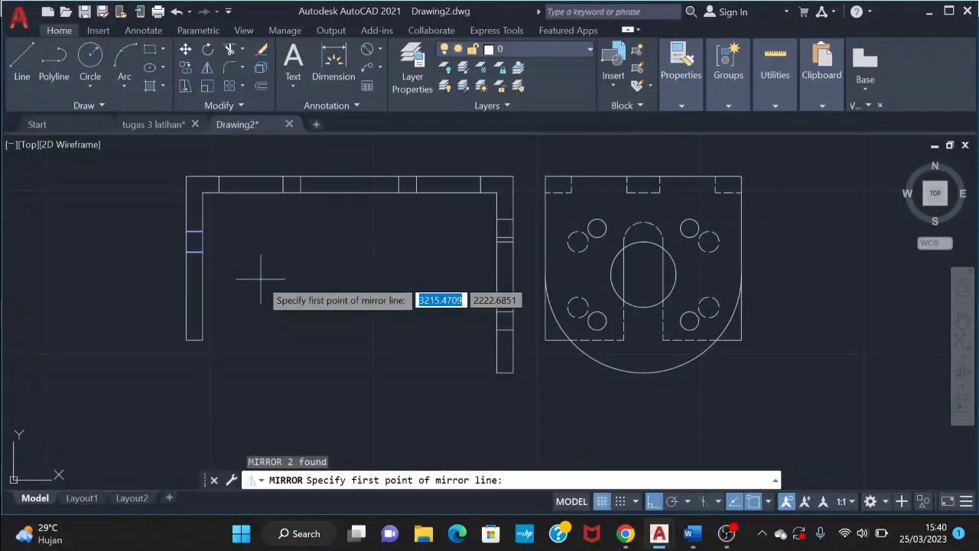
click(677, 274)
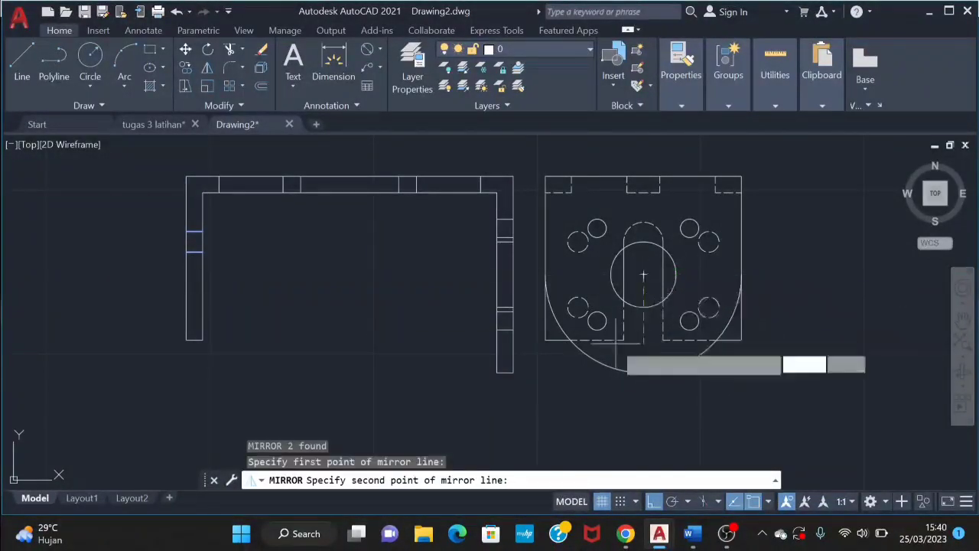
click(450, 267)
click(487, 325)
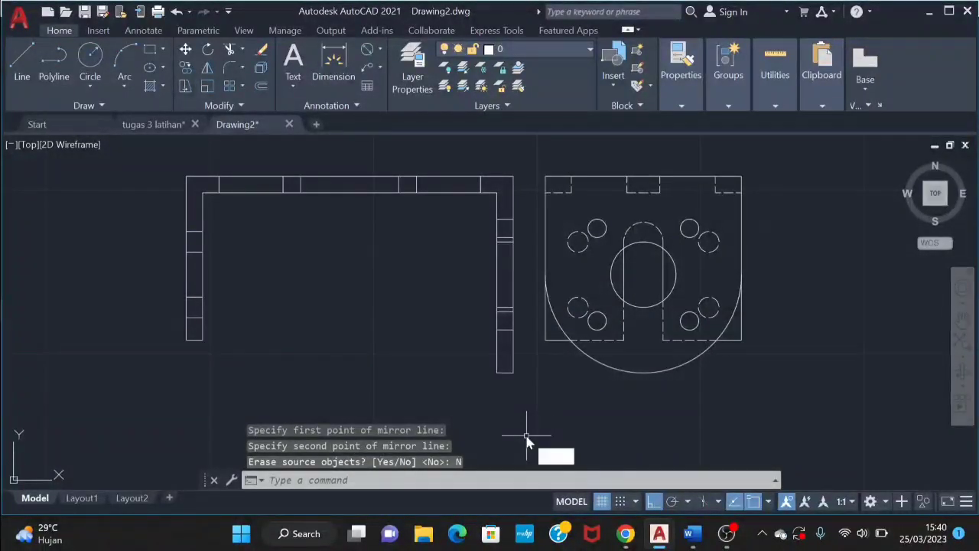
- Apply the ACAD_ISO02 dashed linetype to the top view's hole, slot and cutout edges and set their linetype scale to 0.25
text(l)
key(Return)
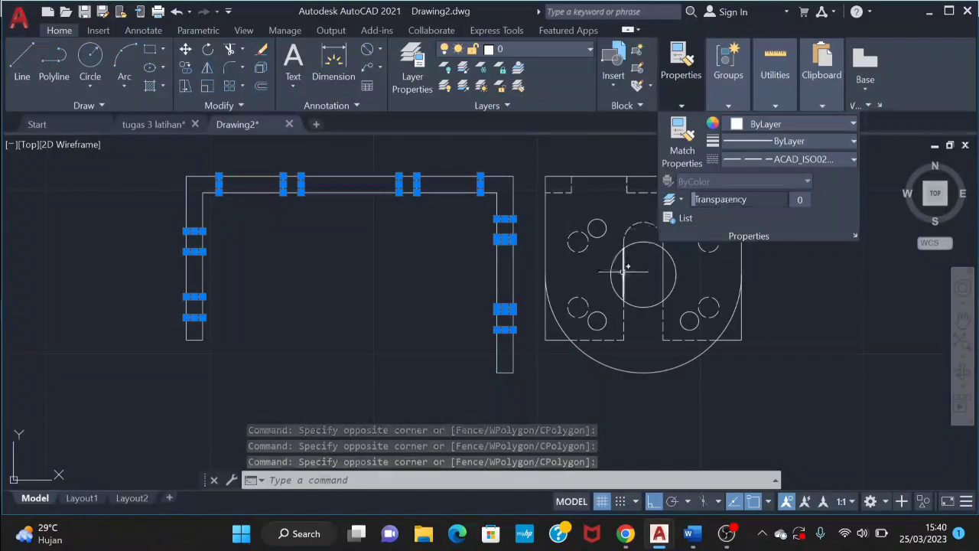
text(m)
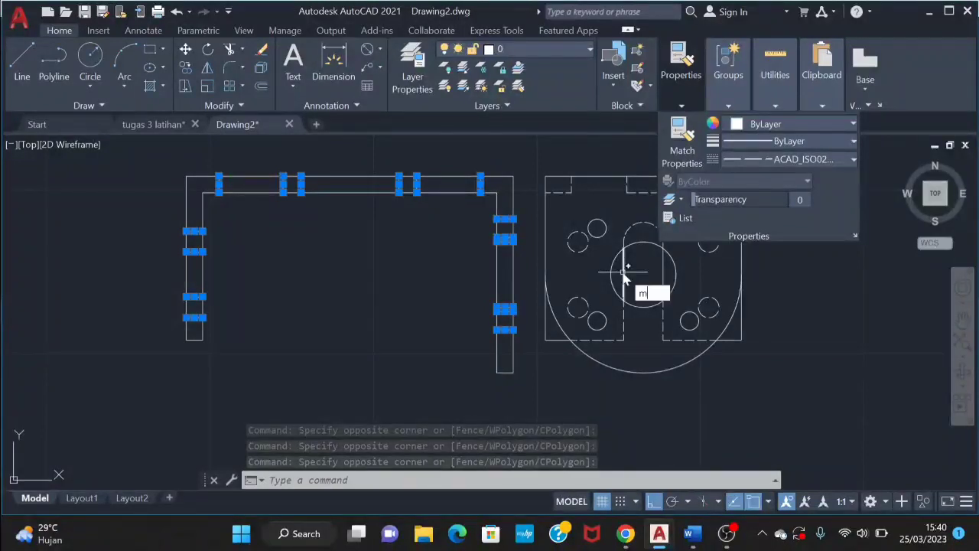
text(o)
key(Return)
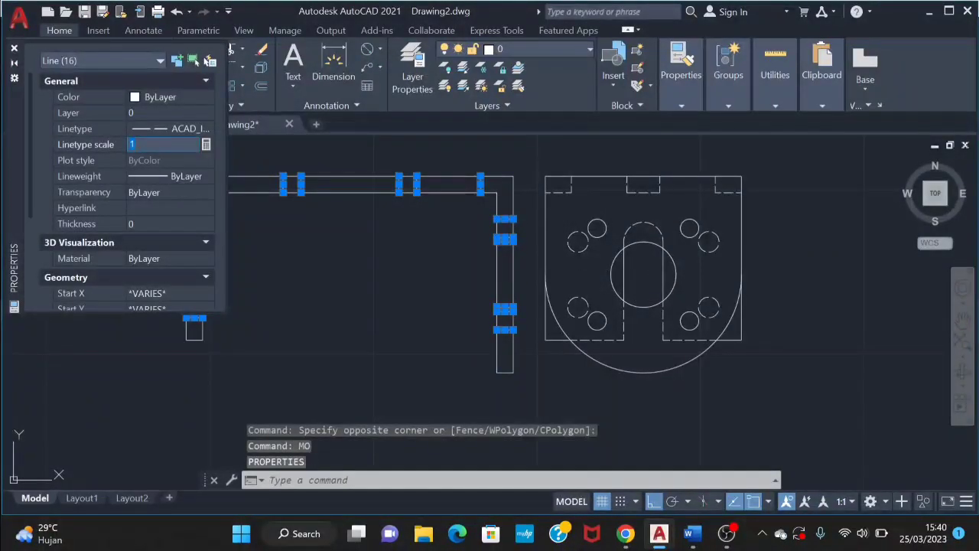
text(0.2)
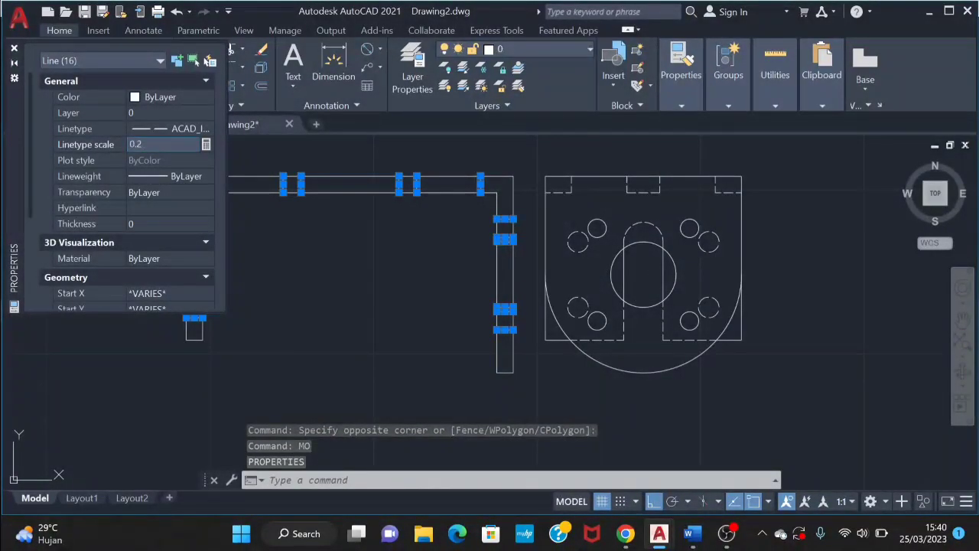
text(5)
key(Return)
click(15, 48)
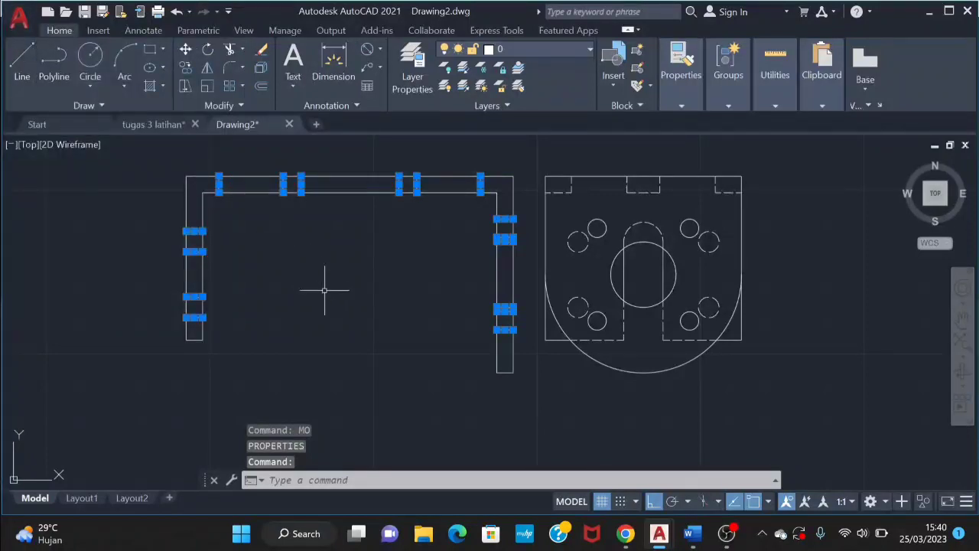
key(Escape)
- Erase the whole rotated side-view copy beside the top view
scroll(415, 326, down, 2)
click(618, 279)
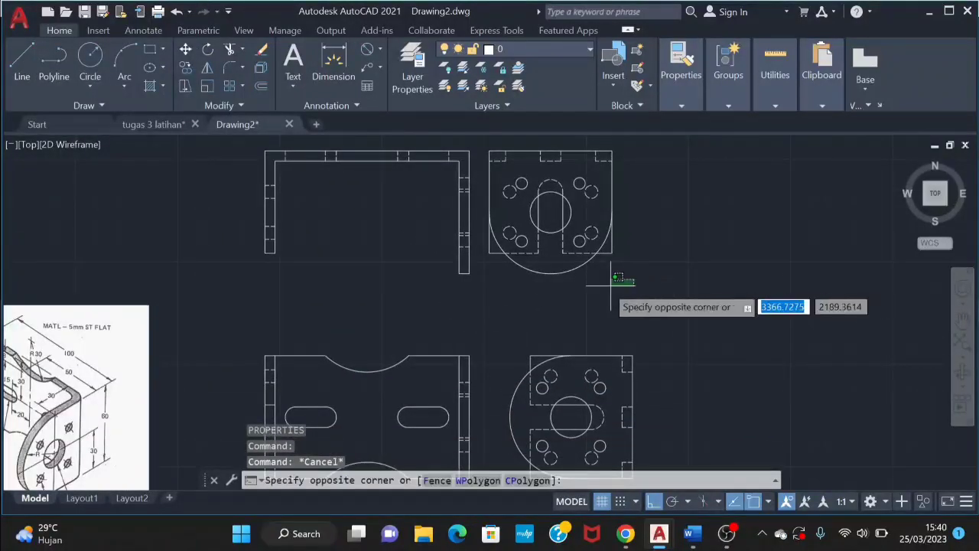
click(486, 139)
mouse_move(505, 152)
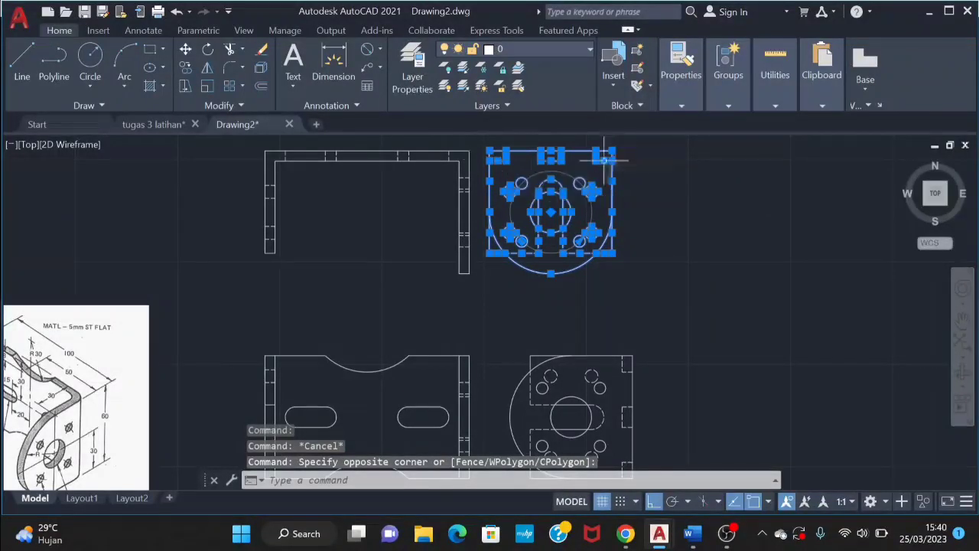
click(696, 279)
click(656, 291)
click(618, 276)
click(612, 287)
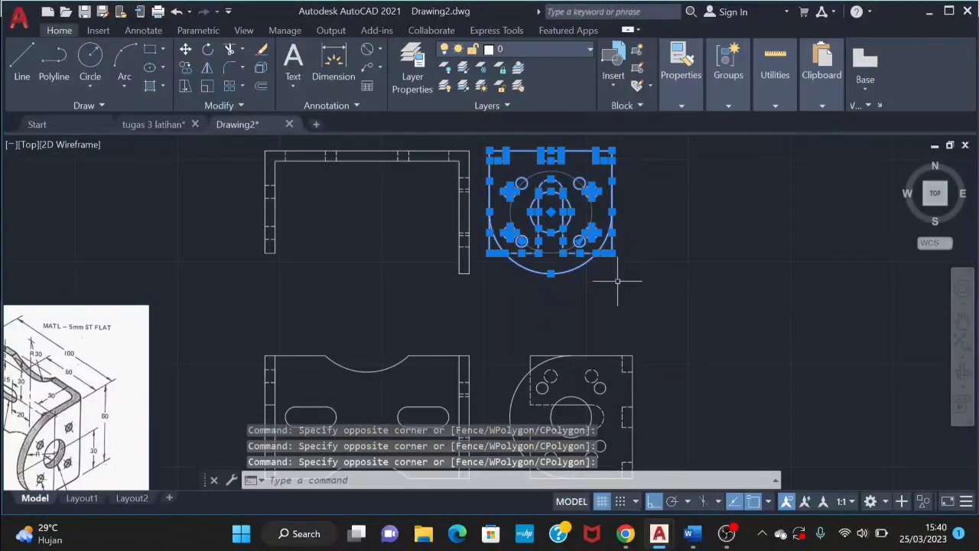
click(622, 280)
click(485, 142)
key(Delete)
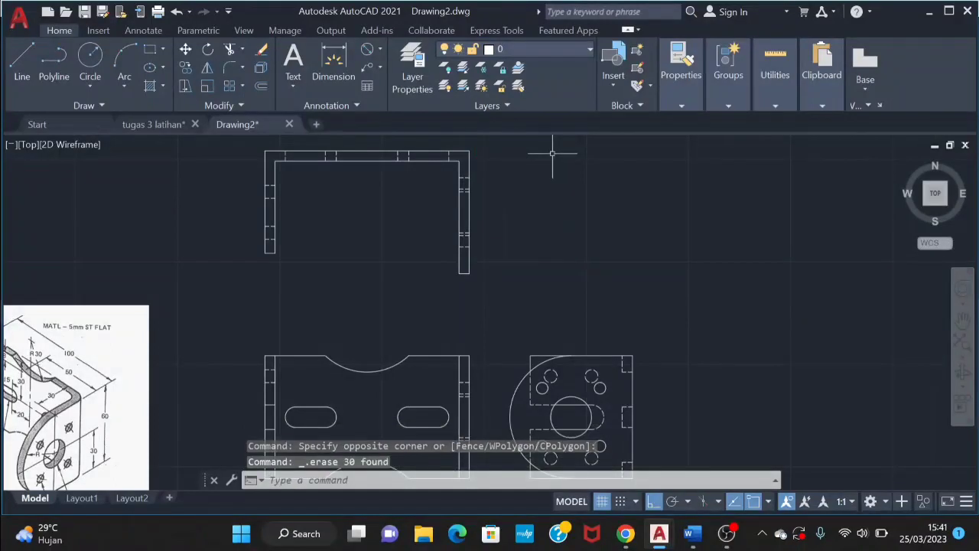
- Move the whole top view straight down to just above the front view
click(508, 281)
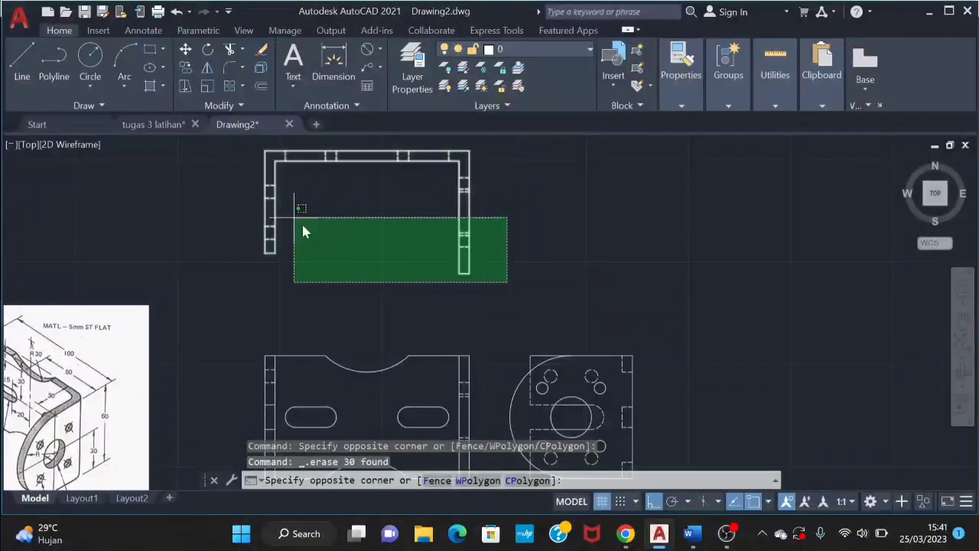
click(230, 144)
right_click(465, 266)
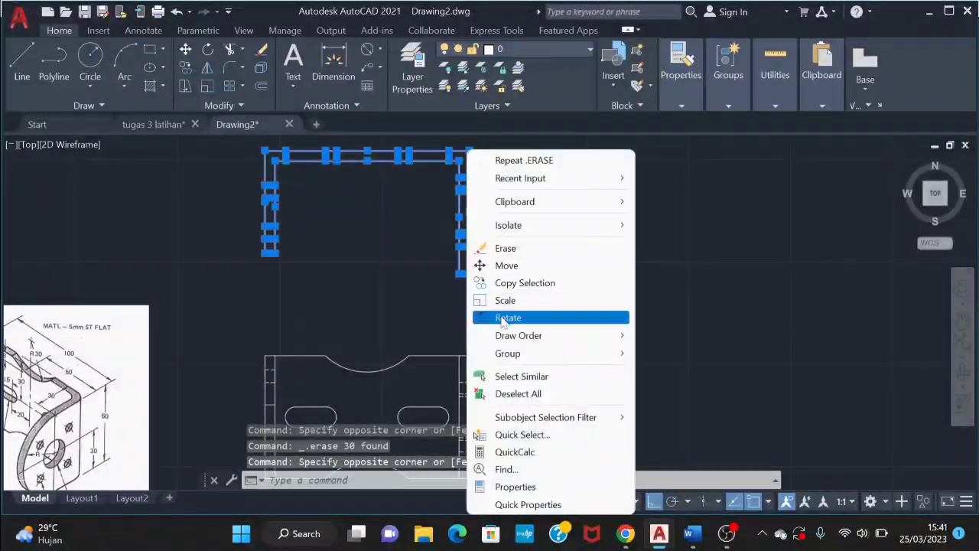
click(518, 263)
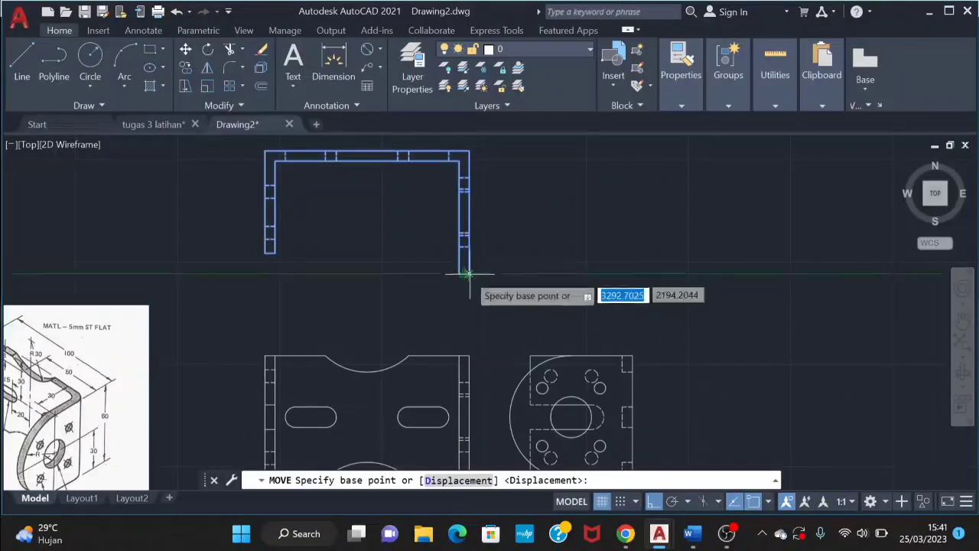
click(464, 272)
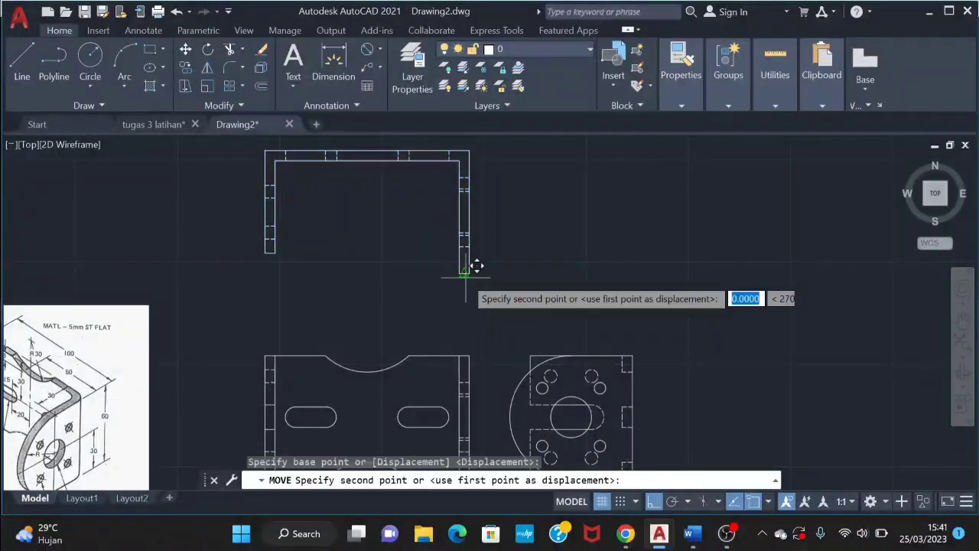
click(475, 338)
key(Escape)
- Move the Connector reference picture horizontally to the right, over the side view
middle_drag(545, 375, 558, 299)
click(98, 322)
right_click(102, 322)
click(177, 225)
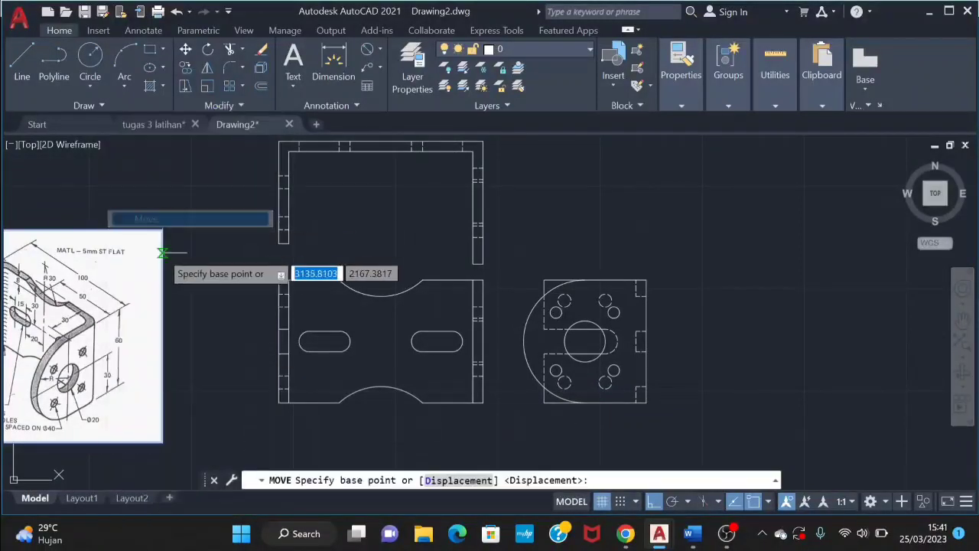
click(162, 228)
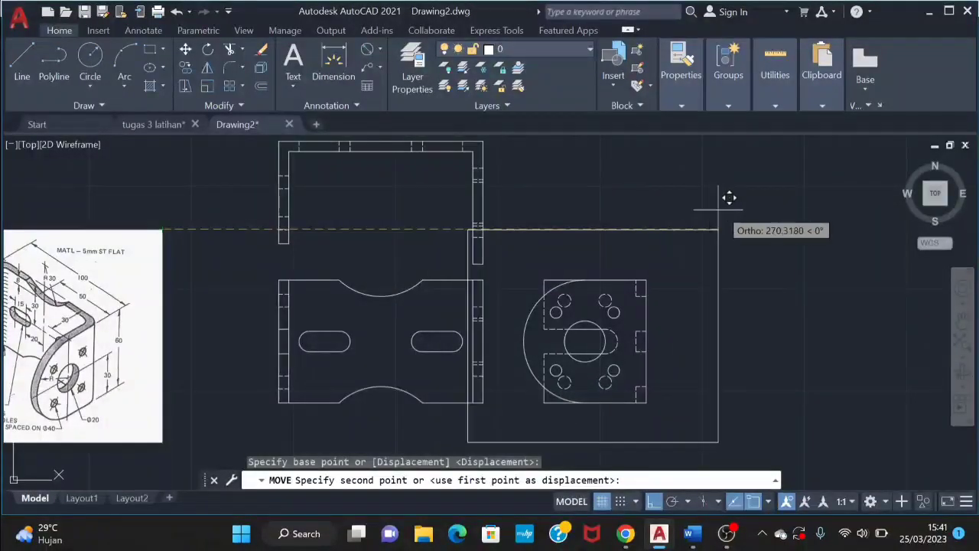
click(759, 228)
click(761, 226)
- Move the Connector reference picture upward beside the top view
click(754, 231)
right_click(754, 232)
click(754, 225)
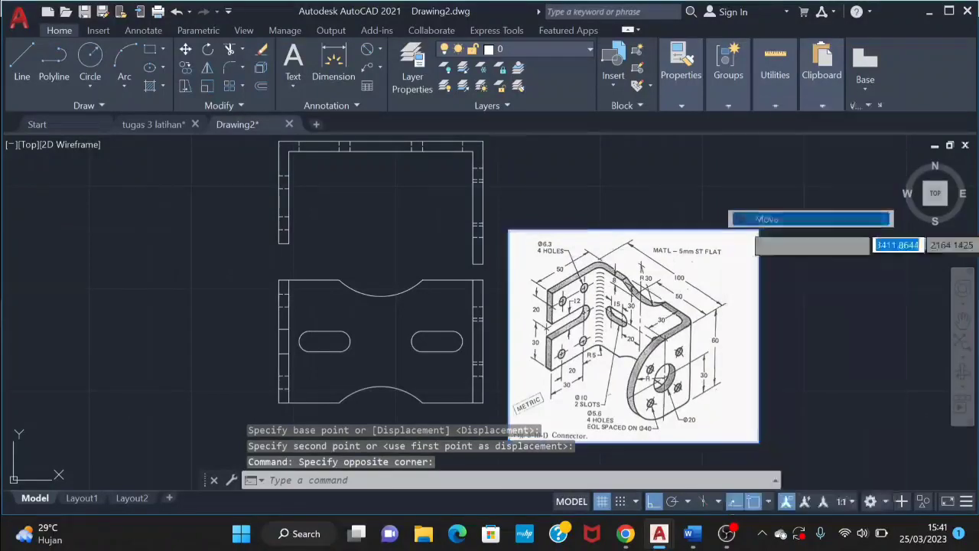
click(636, 329)
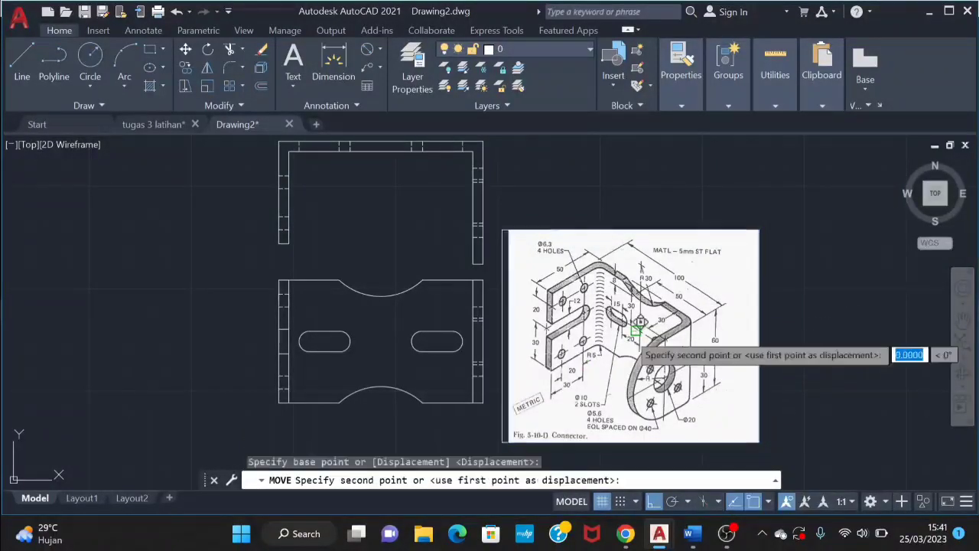
click(646, 190)
scroll(674, 320, down, 2)
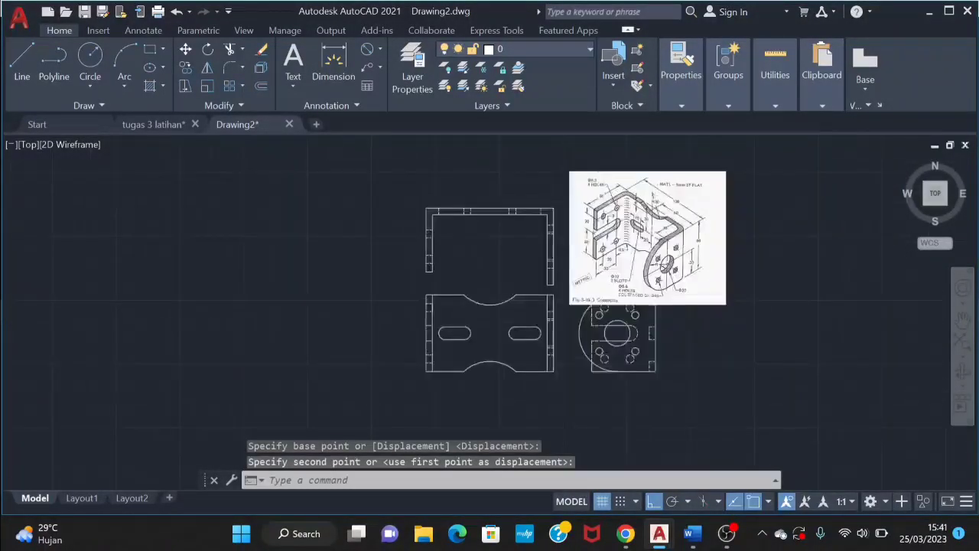
scroll(689, 250, up, 2)
- Move the Connector reference picture further straight up until it clears the side view
click(761, 243)
click(686, 239)
right_click(685, 238)
click(725, 221)
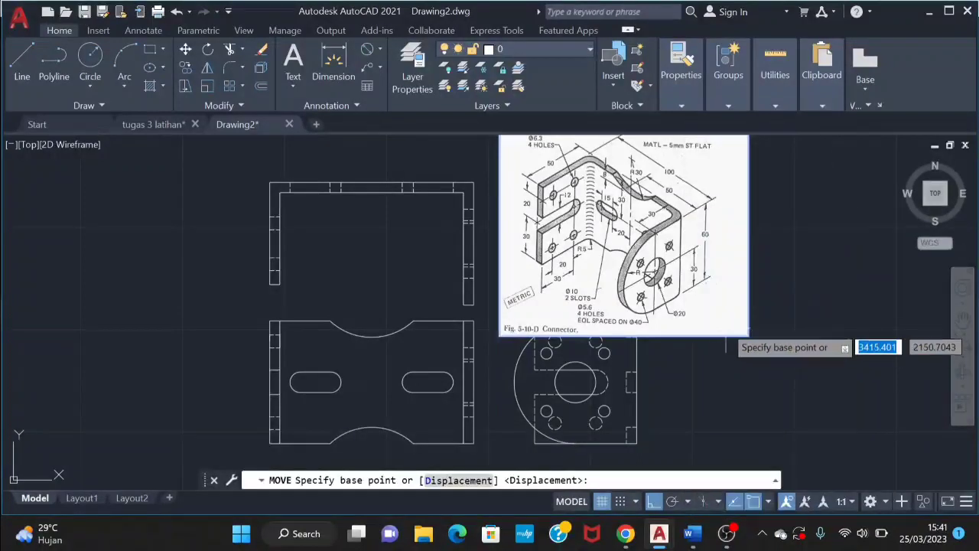
click(634, 337)
click(634, 256)
scroll(701, 354, down, 1)
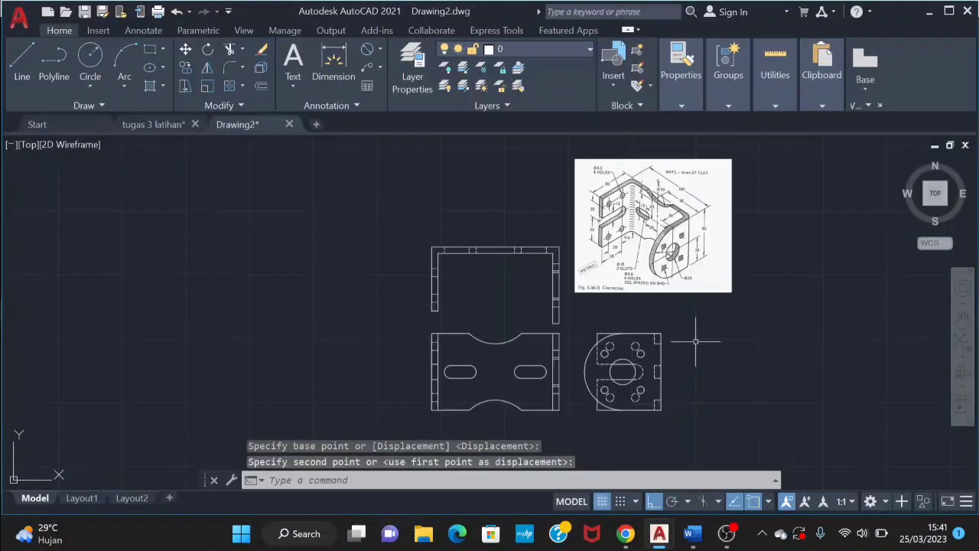
middle_drag(695, 341, 607, 328)
scroll(608, 328, up, 1)
scroll(607, 324, down, 1)
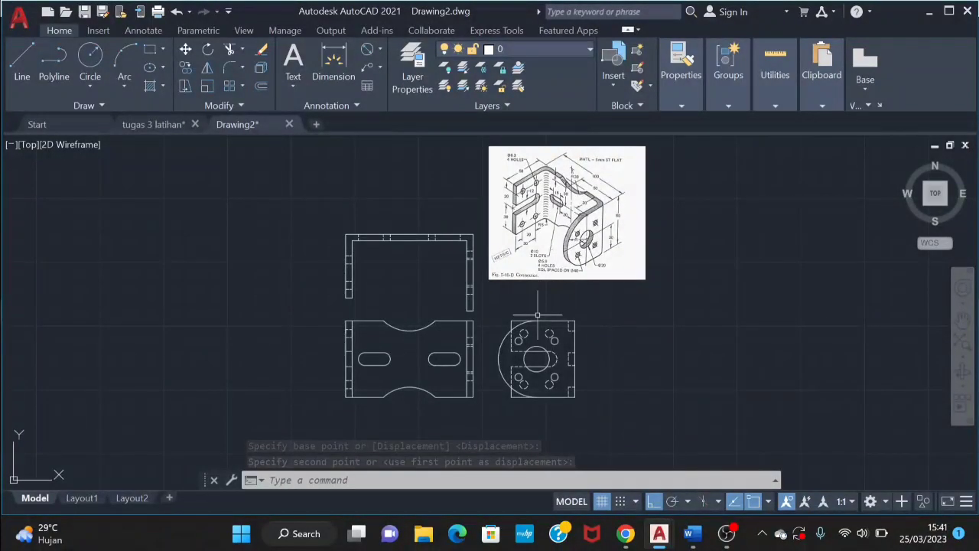
scroll(521, 323, up, 1)
middle_drag(530, 286, 530, 350)
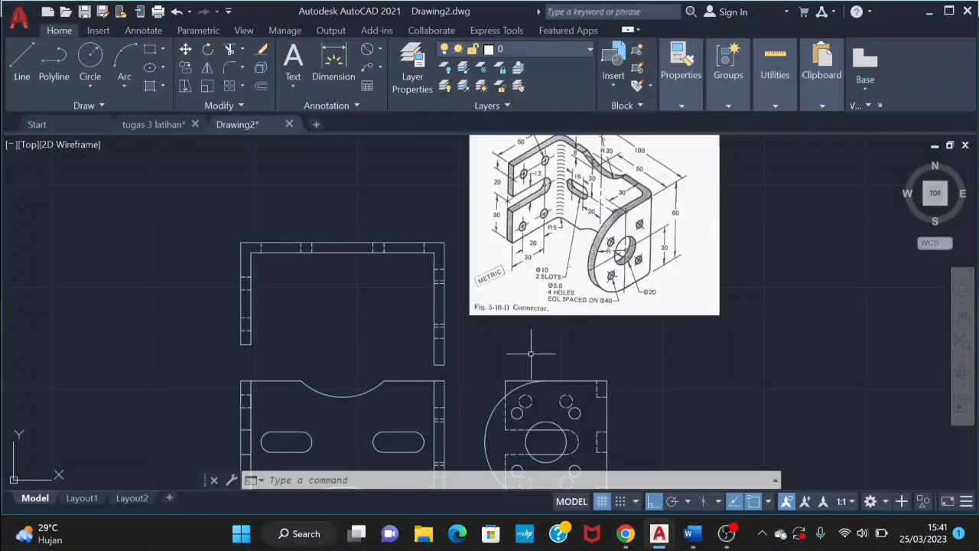
scroll(530, 349, down, 1)
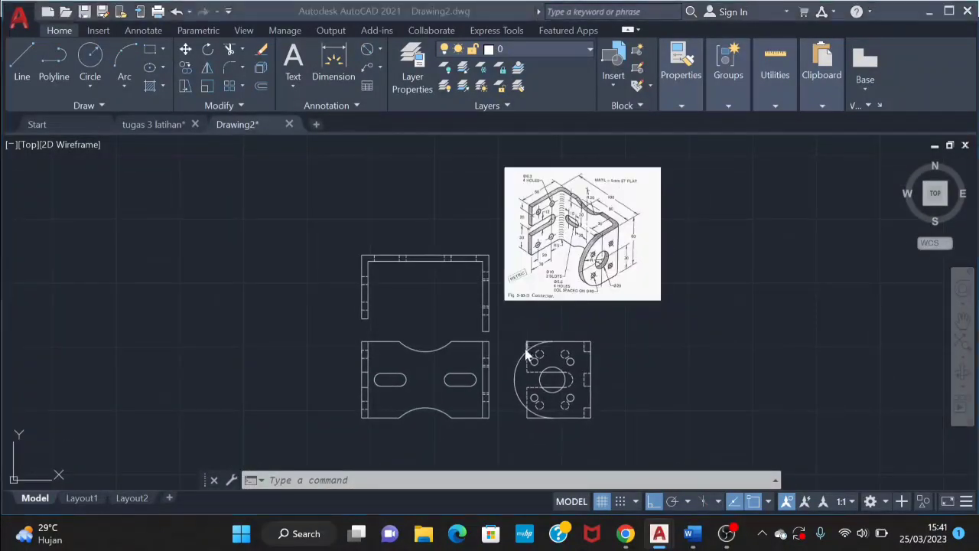
- Switch to the Word assignment document and examine the Cross slide figure below the Connector figure
key(alt+Tab)
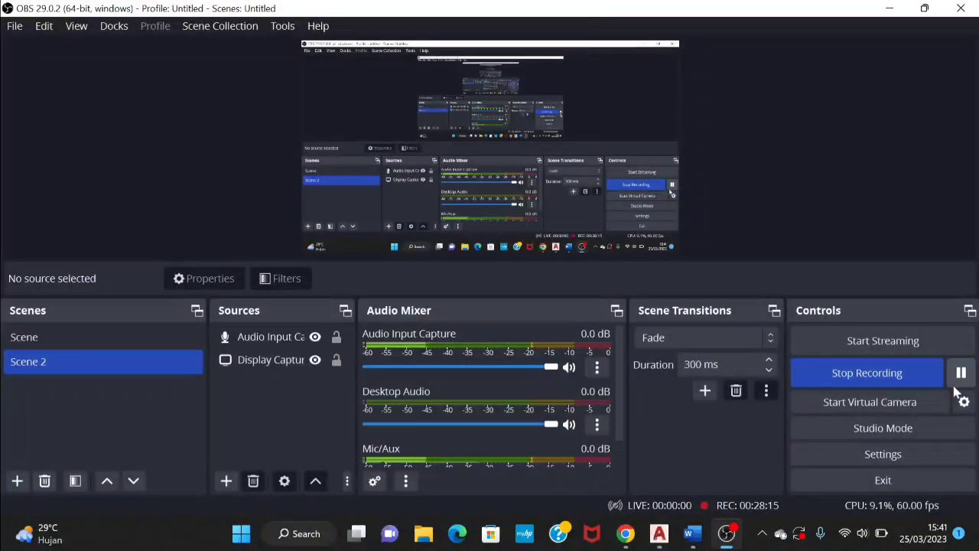
key(alt+Tab)
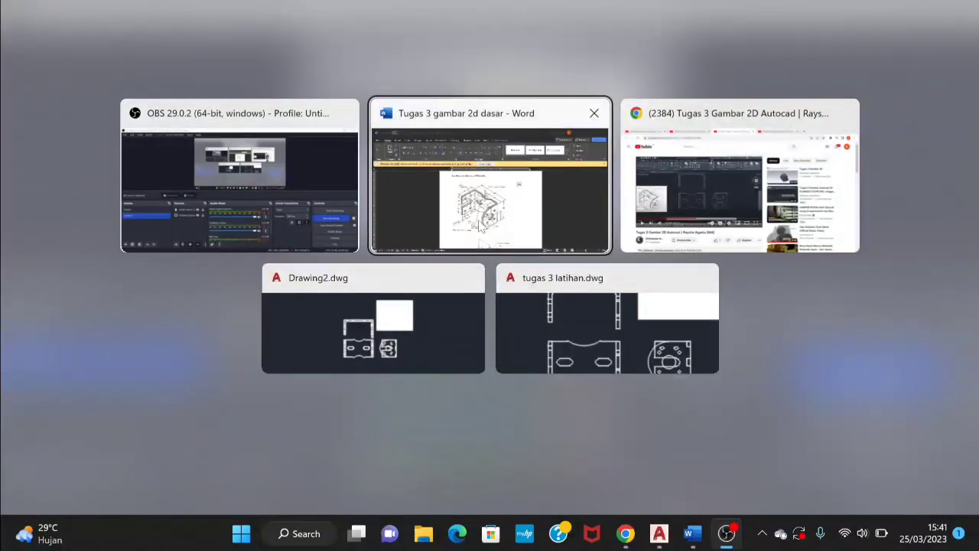
scroll(568, 433, down, 5)
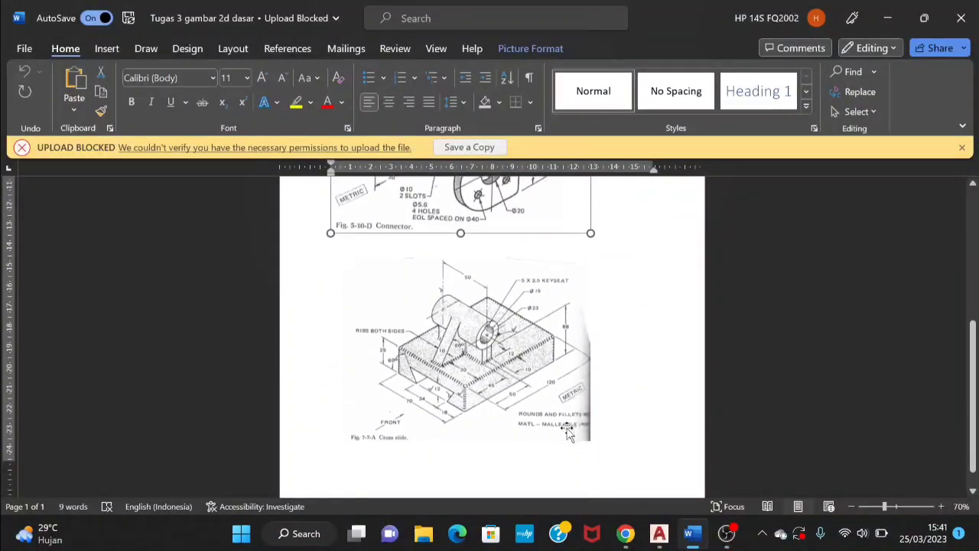
key(alt+Tab)
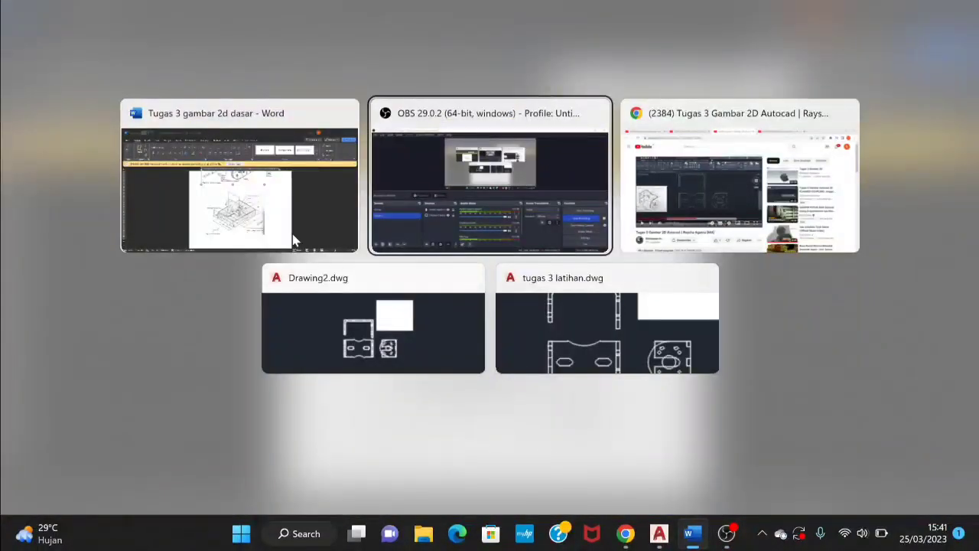
click(538, 208)
click(961, 374)
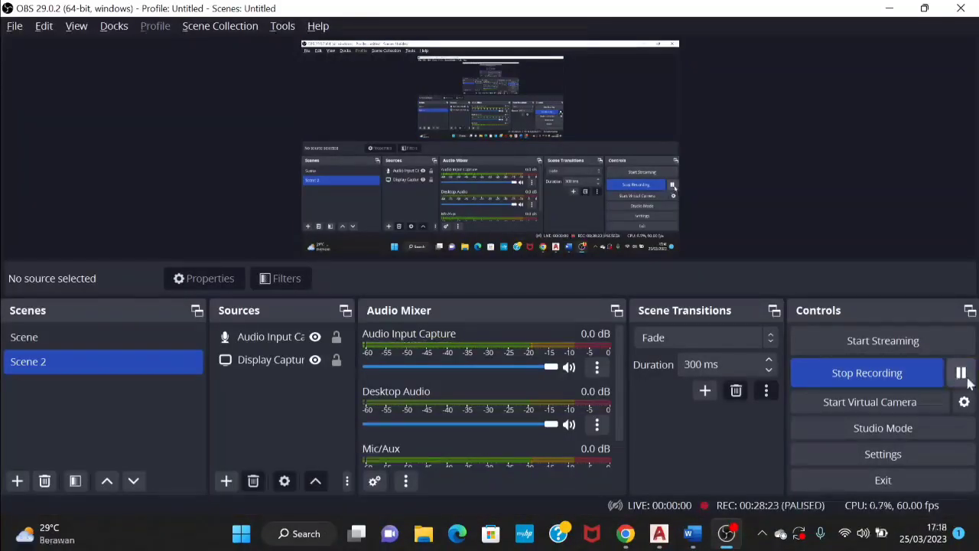
- Switch to Drawing2 in AutoCAD and examine the Cross slide reference picture
mouse_move(668, 540)
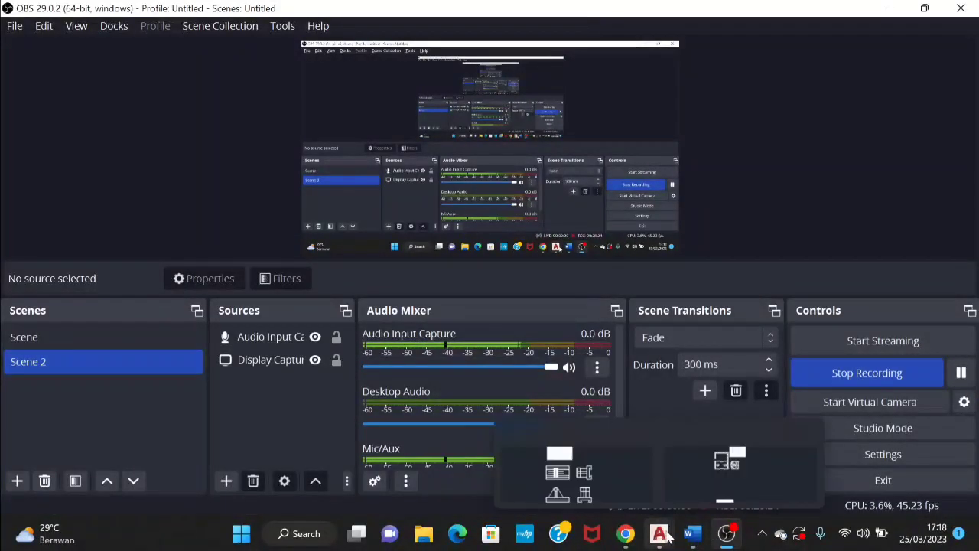
click(704, 483)
middle_drag(520, 416, 555, 233)
scroll(555, 234, down, 5)
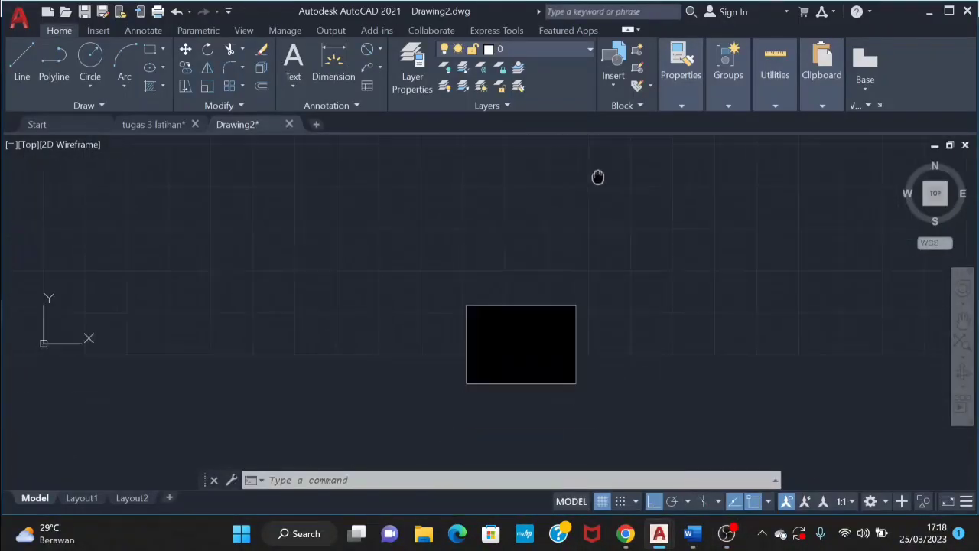
scroll(551, 386, up, 4)
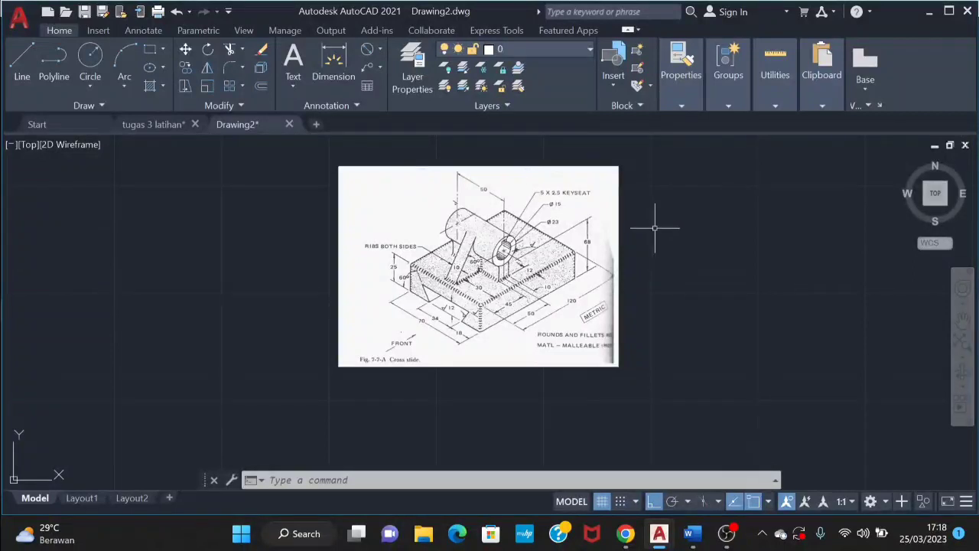
- Fillet the outer left bend corner of the Connector's top view with a radius of 3
scroll(648, 292, down, 3)
middle_drag(646, 219, 608, 230)
scroll(604, 260, up, 2)
middle_drag(597, 275, 591, 351)
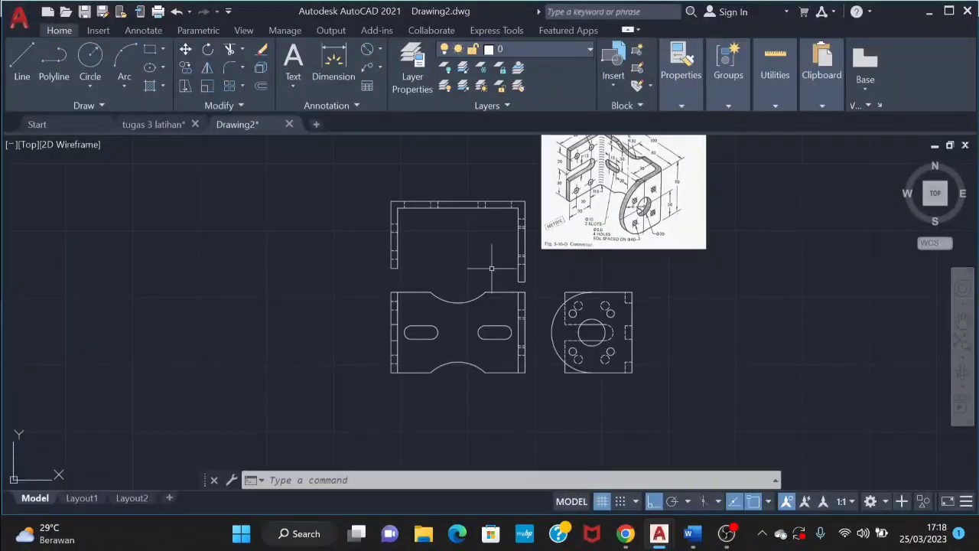
scroll(444, 255, up, 1)
text(f)
key(Return)
click(348, 279)
click(360, 270)
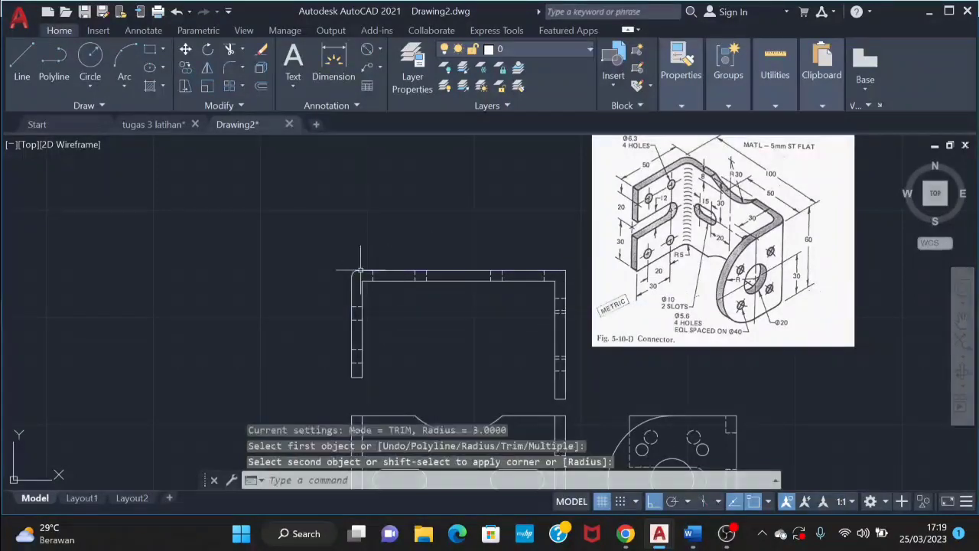
key(Return)
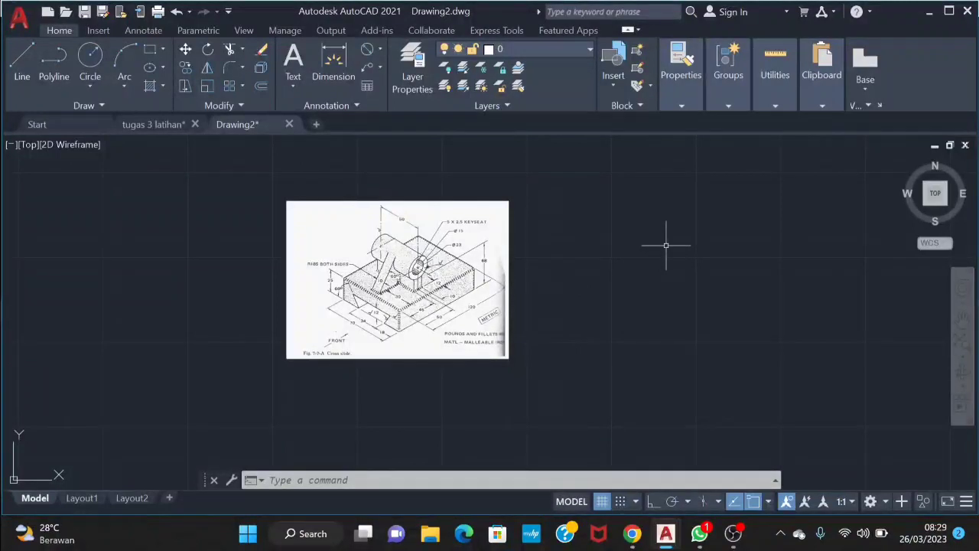
- Draw a closed 120 by 25 mm rectangle with orthogonal lines beside the Cross slide picture for the base
text(l)
key(Return)
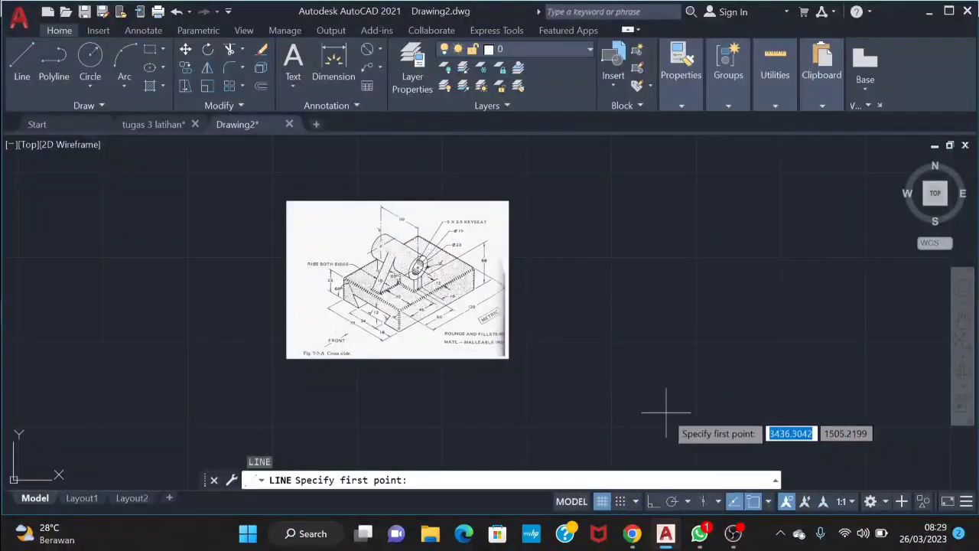
mouse_move(632, 534)
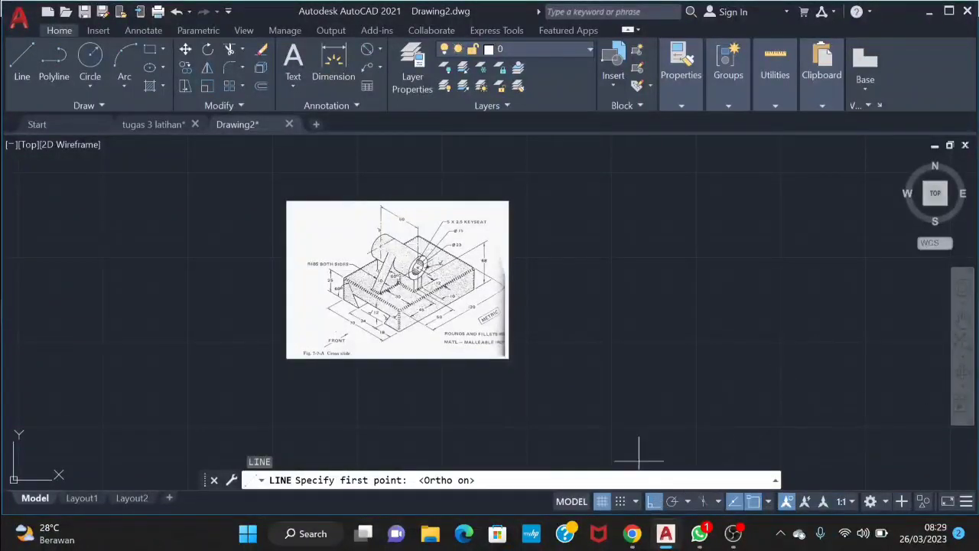
click(612, 330)
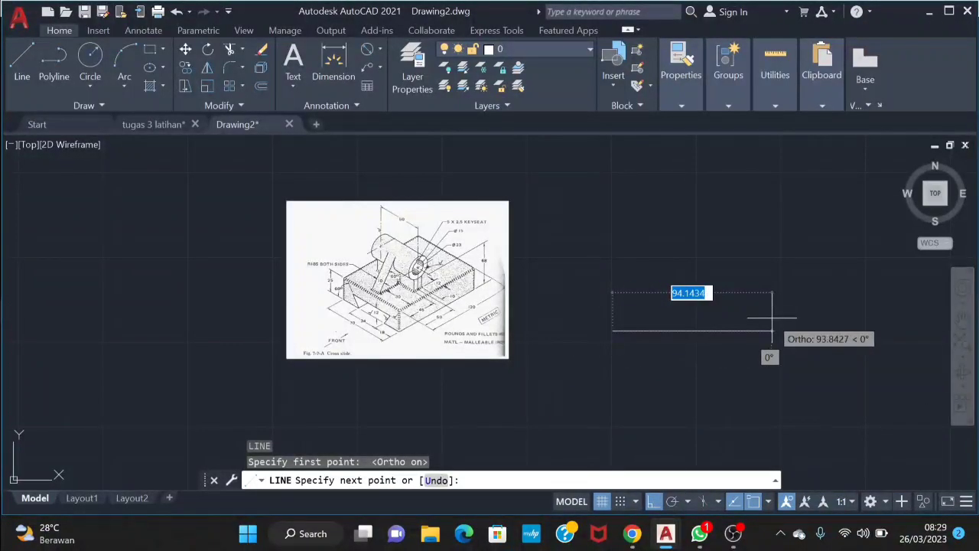
key(Return)
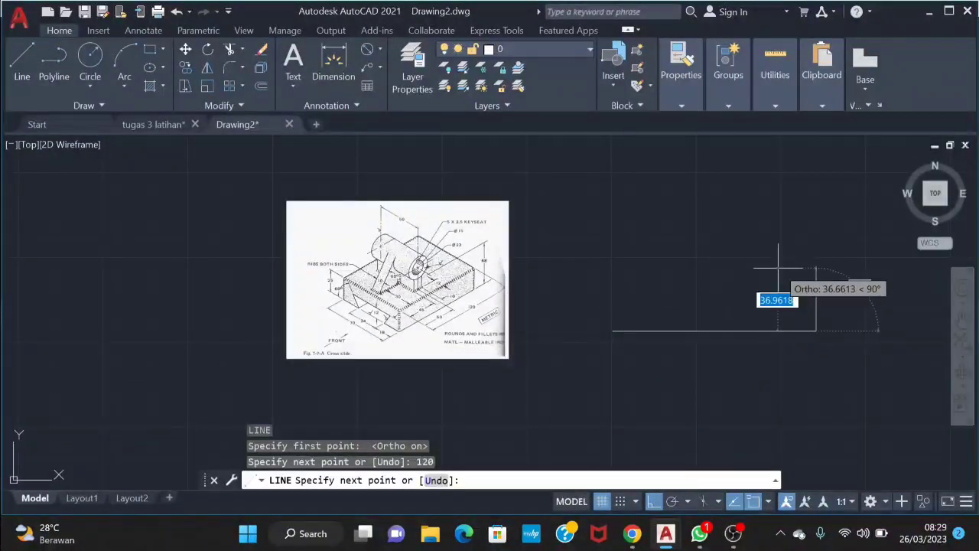
text(25)
key(Return)
text(120)
key(Return)
click(612, 330)
key(Escape)
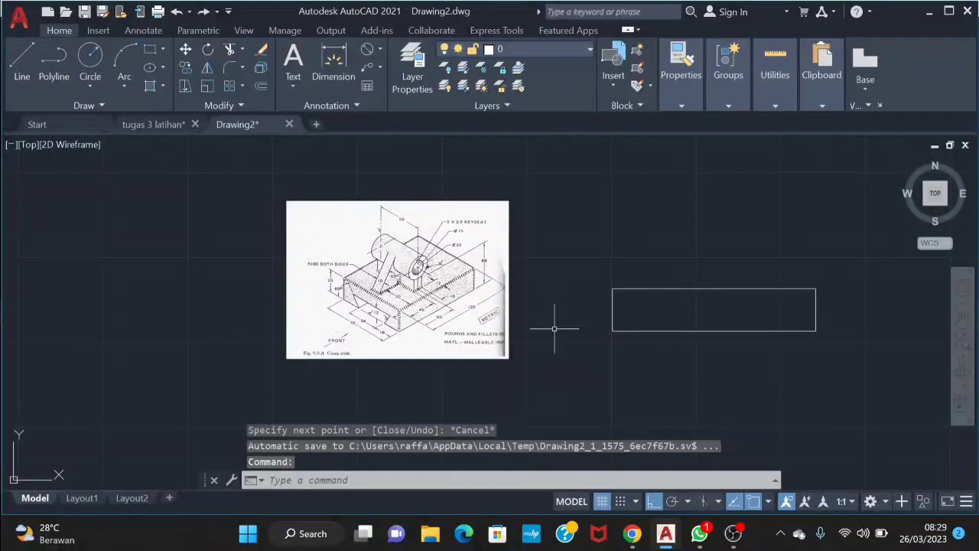
- Draw a 43 mm vertical line up from the base's top edge, starting 50 mm from the rectangle's left corner
scroll(554, 329, up, 2)
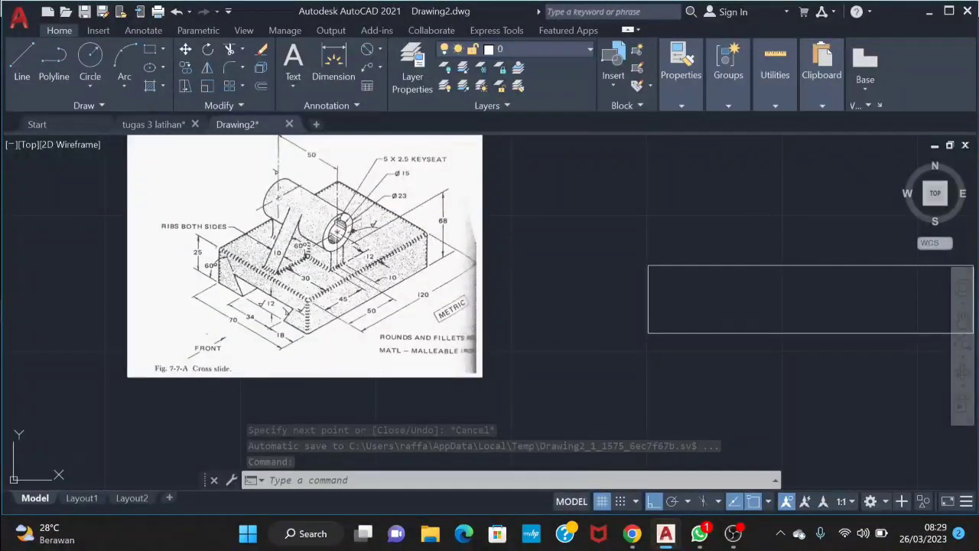
middle_drag(802, 300, 727, 323)
text(l)
key(Return)
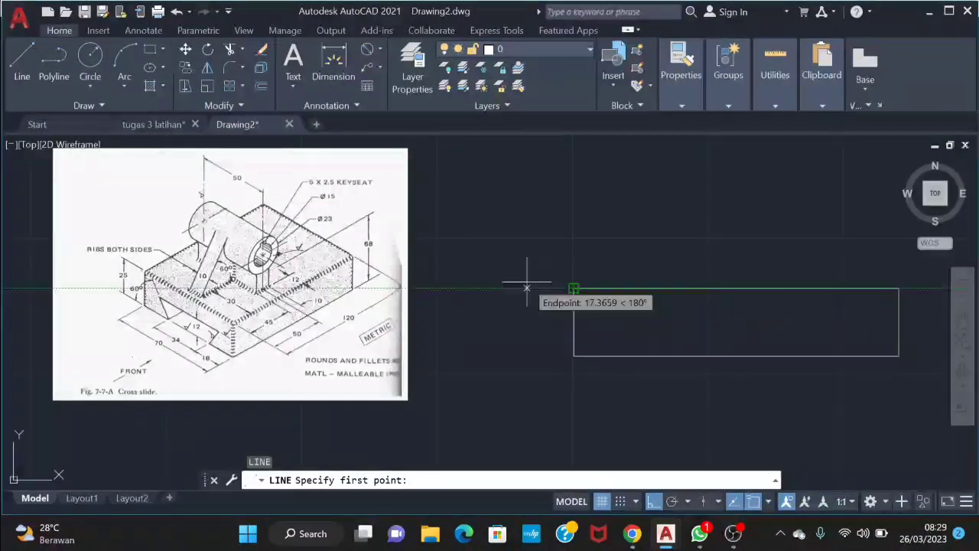
text(50)
key(Return)
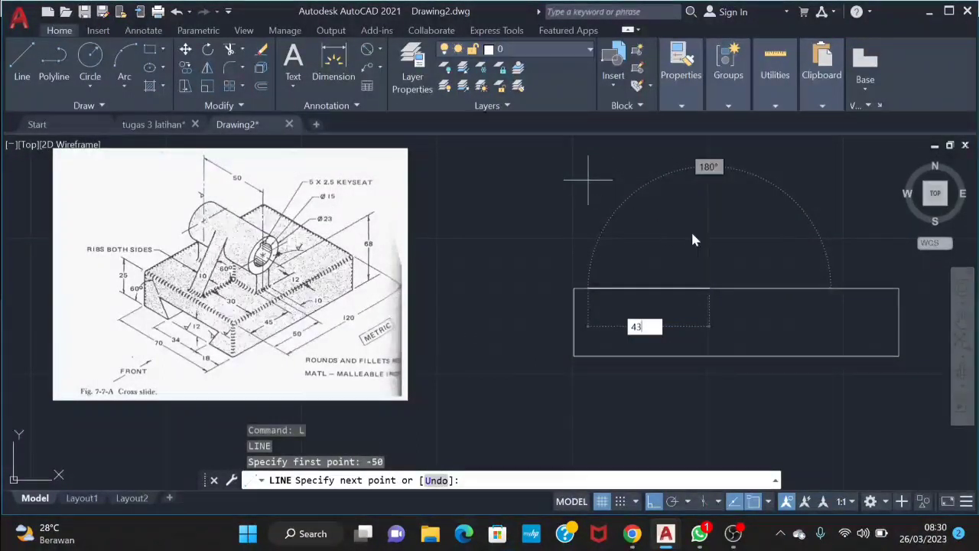
key(Escape)
key(Return)
text(43)
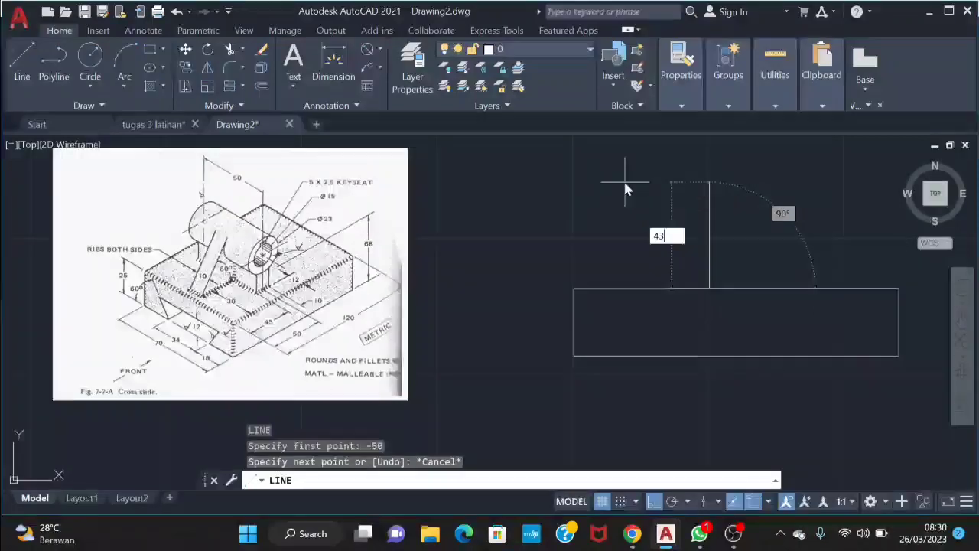
key(Return)
key(Escape)
middle_drag(770, 250, 760, 268)
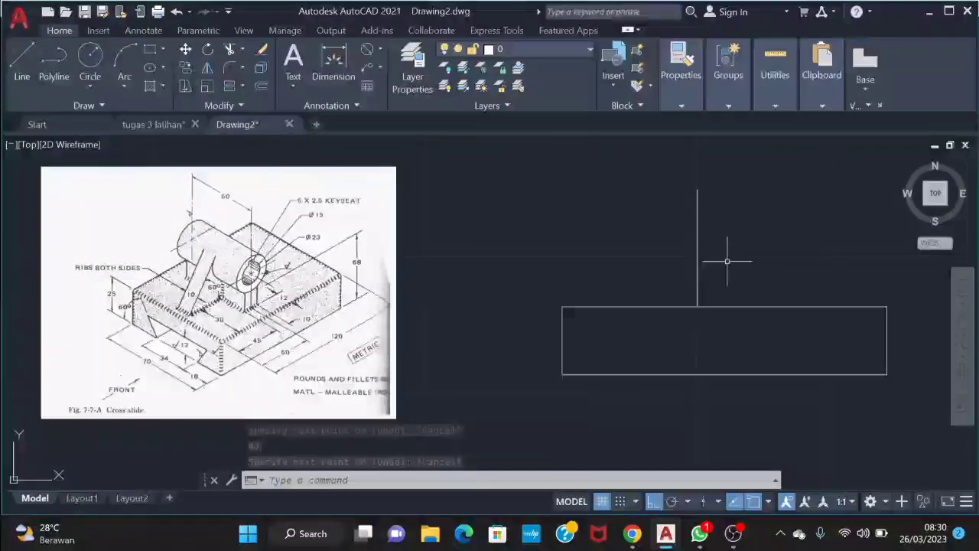
- Draw a 15 mm diameter circle centred on the upper end of the 43 mm vertical line
text(c)
key(Return)
click(697, 189)
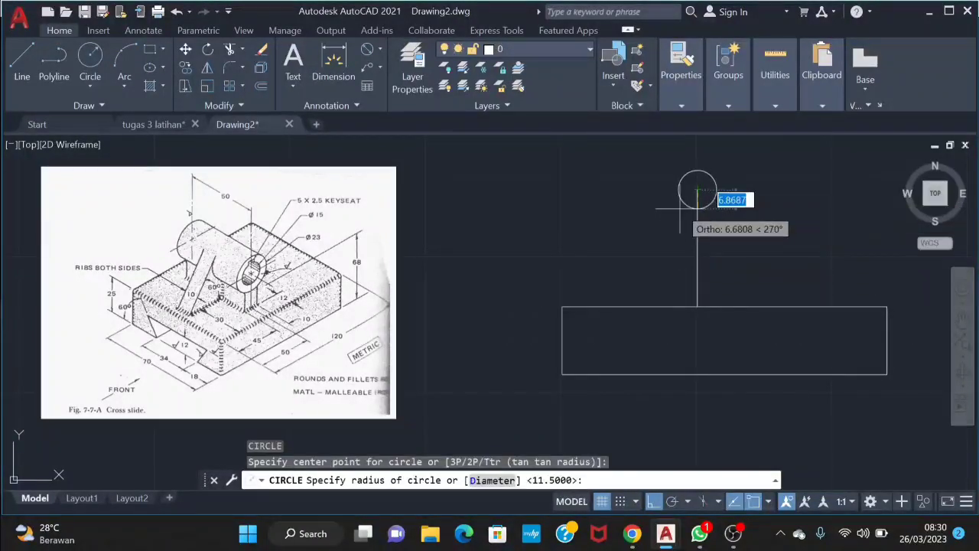
text(d)
key(Return)
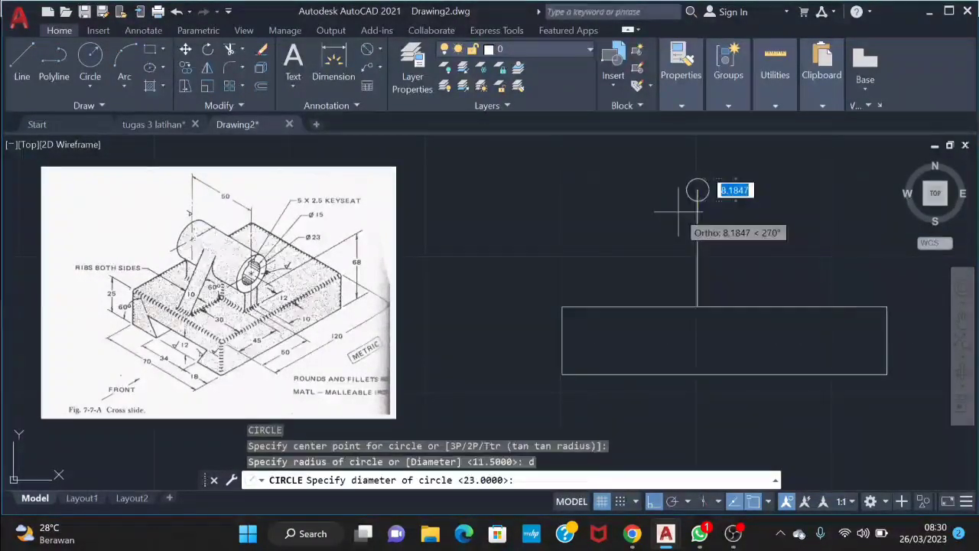
text(15)
key(Return)
- Try a concentric circle of radius 23 around the 15 mm circle and undo it, keeping the 15 mm circle
key(Return)
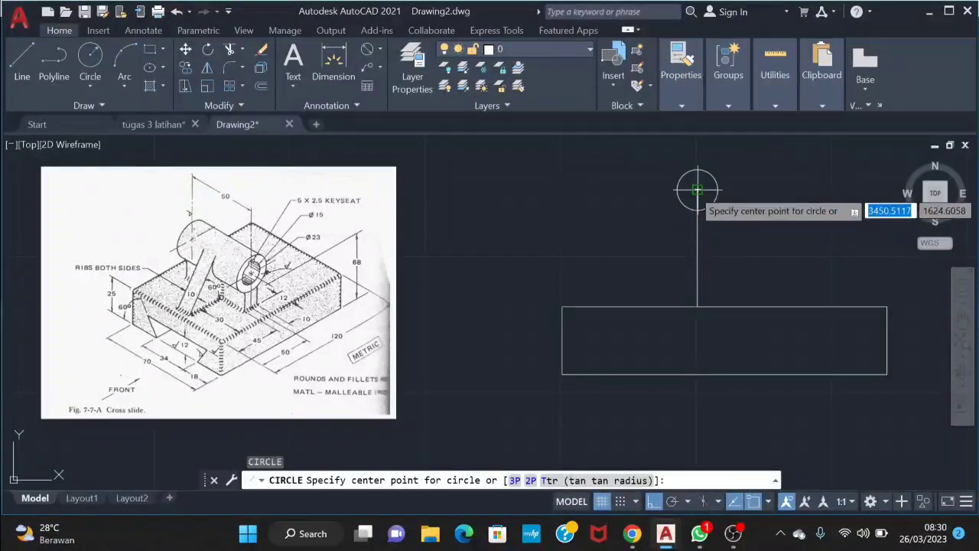
click(698, 189)
text(23)
key(Return)
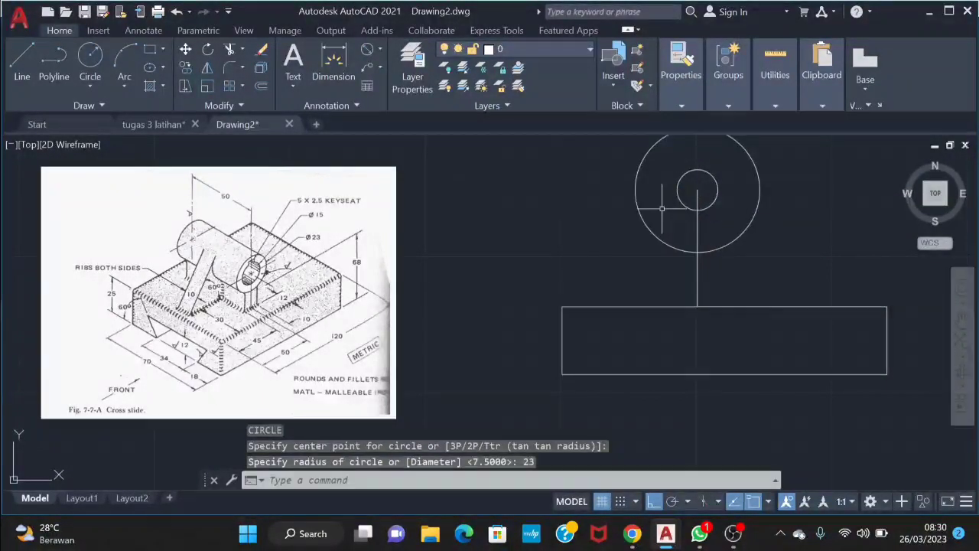
key(ctrl+z)
text(u)
key(Return)
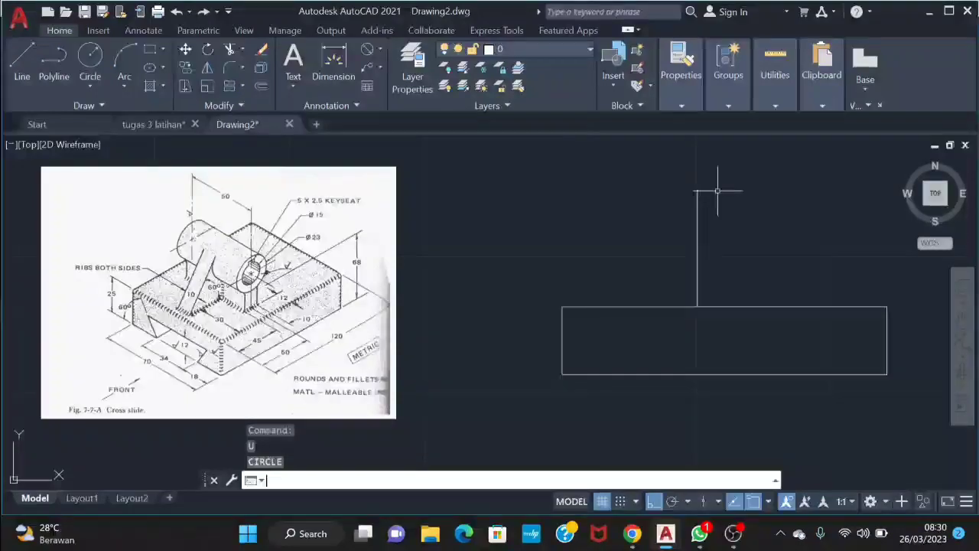
key(ctrl+y)
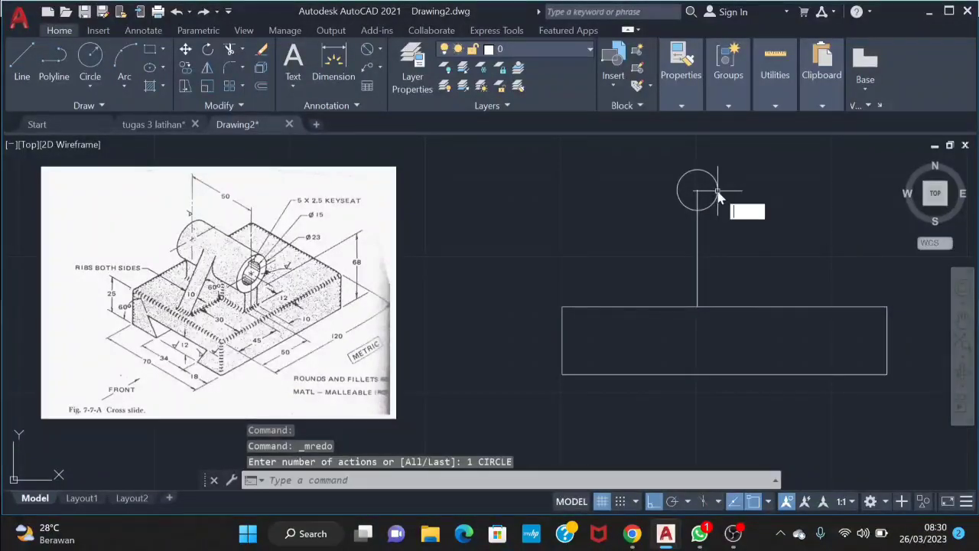
- Draw a concentric 23 mm diameter circle around the 15 mm circle
text(c)
key(Return)
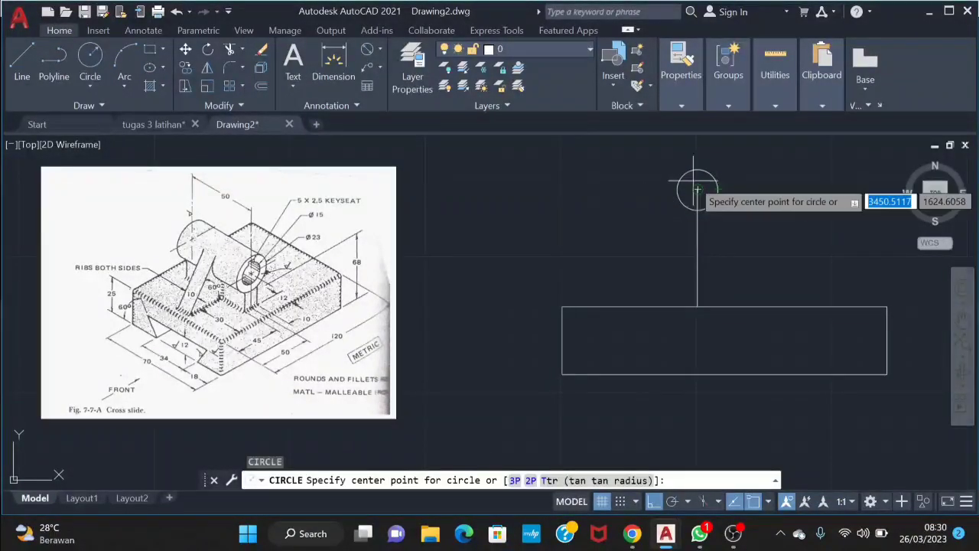
click(697, 190)
text(d)
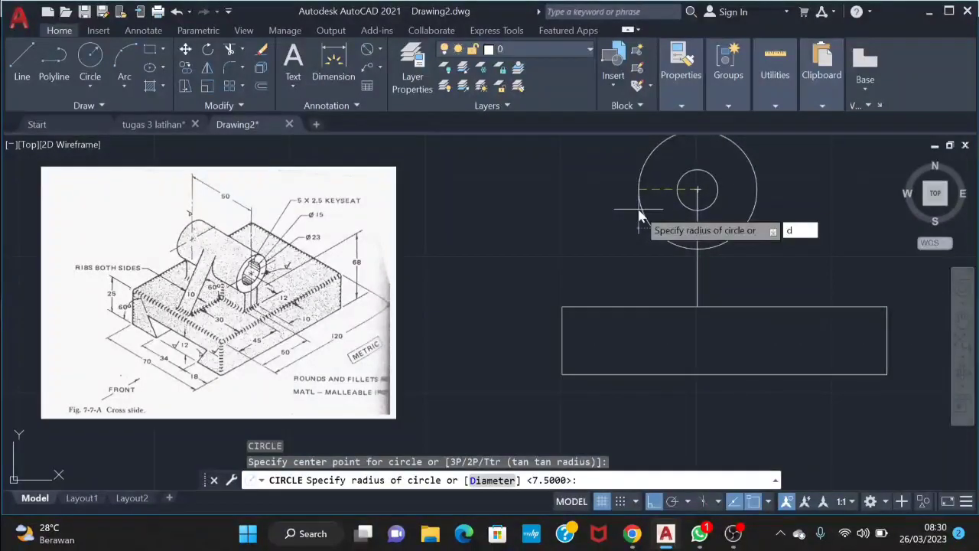
key(Return)
text(23)
key(Return)
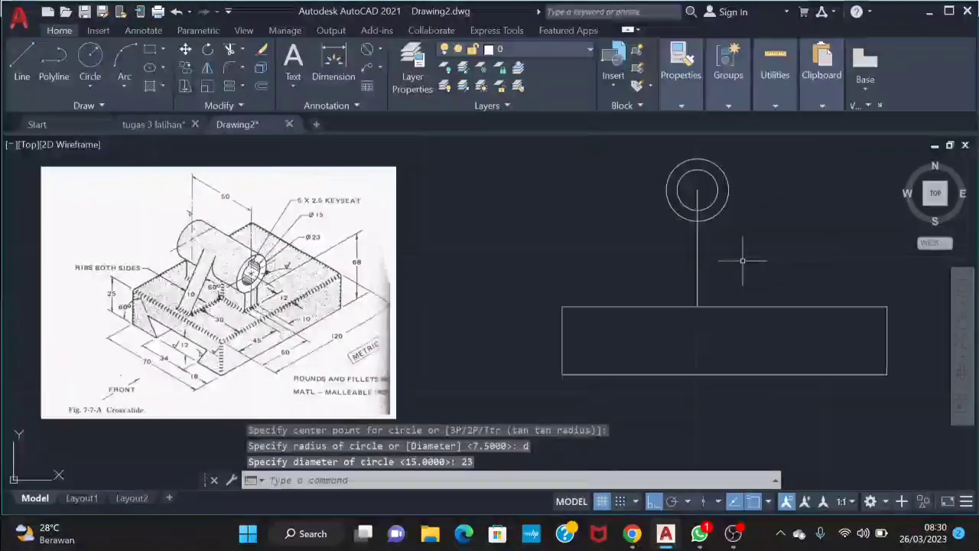
- Draw a line 5 mm left from the foot of the vertical centre line, continuing straight up to the 23 mm circle
text(l)
key(Return)
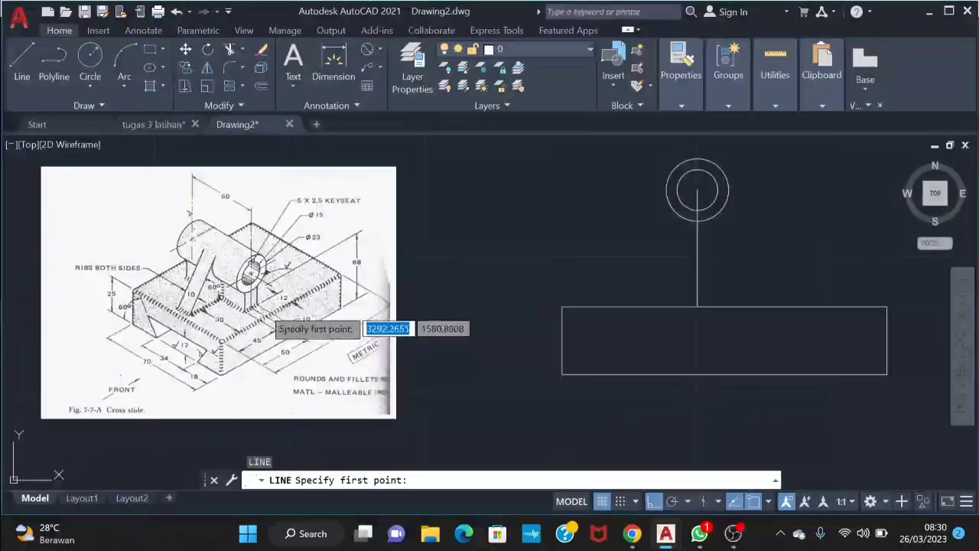
scroll(245, 306, up, 2)
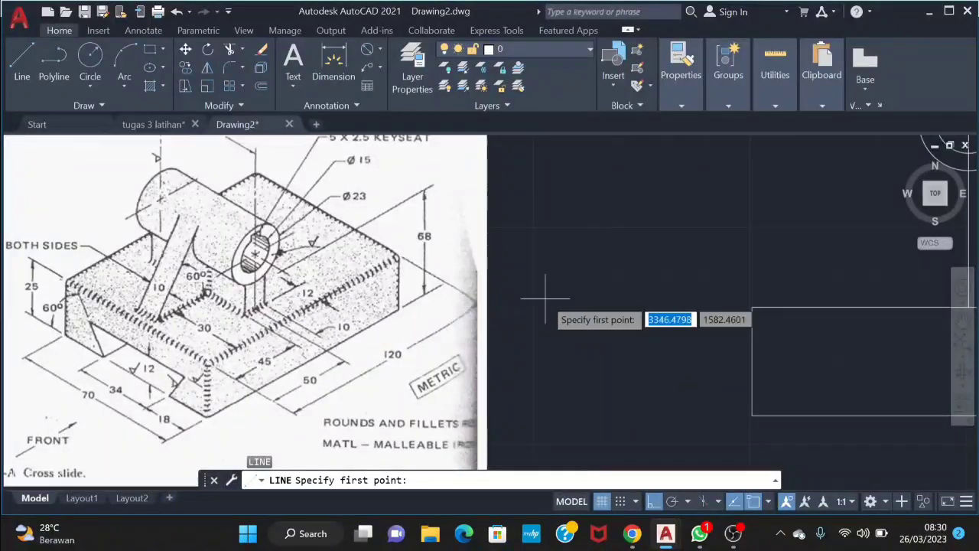
middle_drag(546, 298, 244, 333)
scroll(608, 331, down, 2)
click(633, 338)
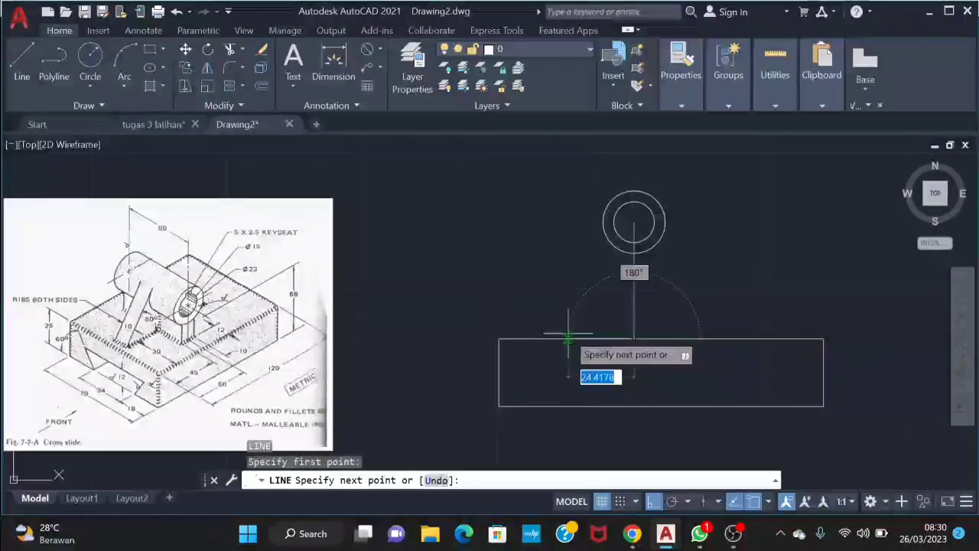
key(Return)
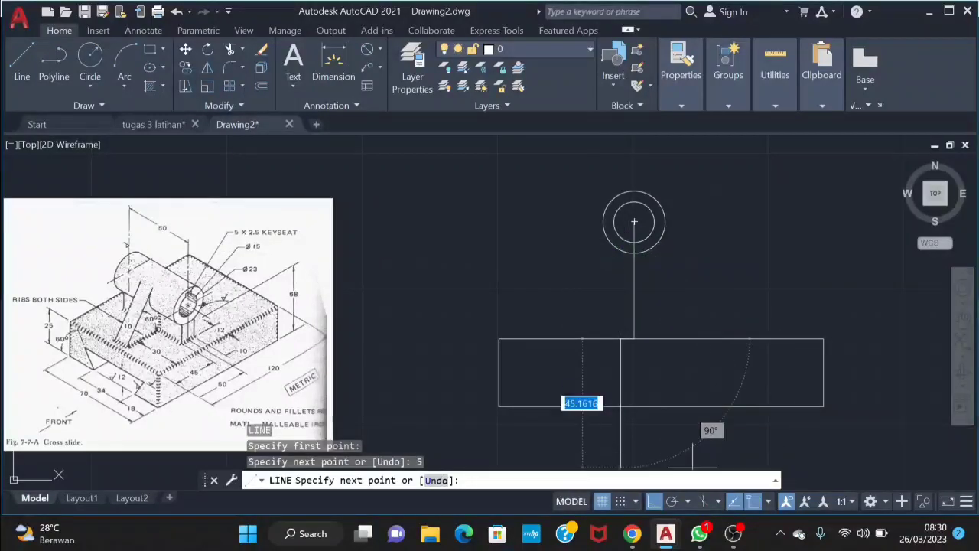
click(670, 501)
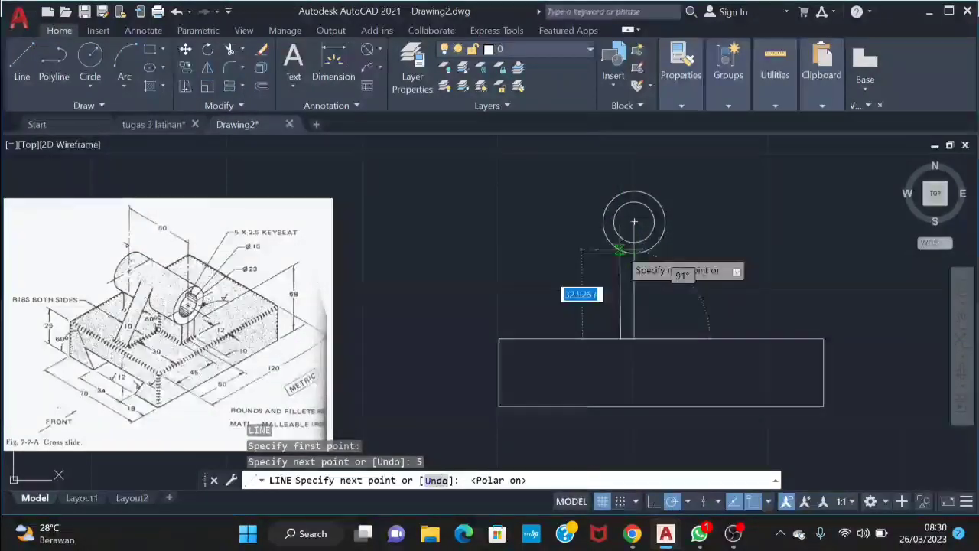
scroll(621, 252, up, 4)
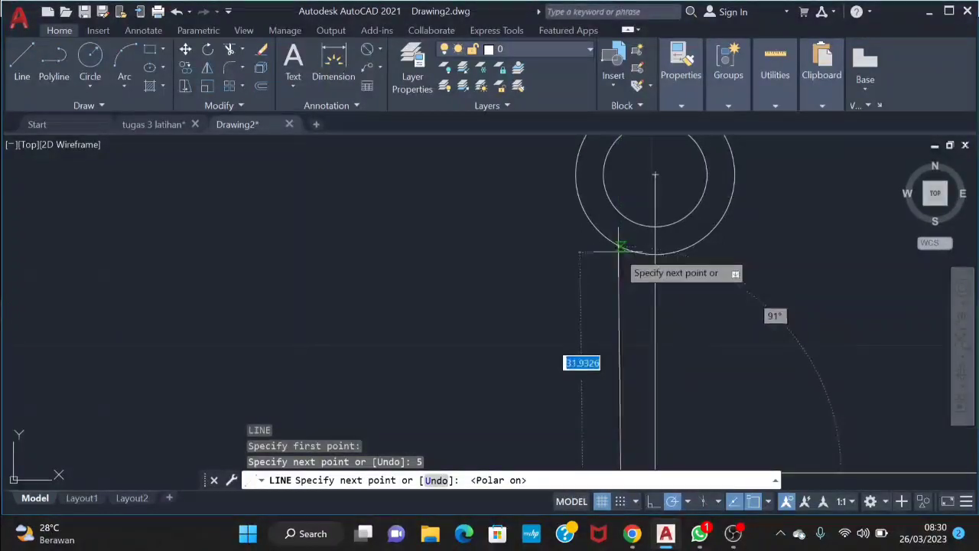
click(620, 253)
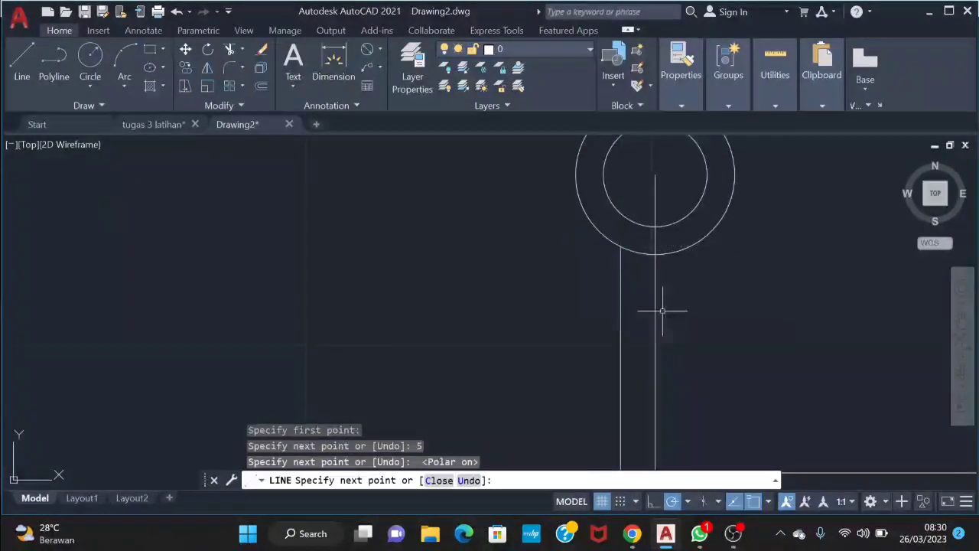
key(Escape)
middle_drag(707, 322, 650, 267)
key(Return)
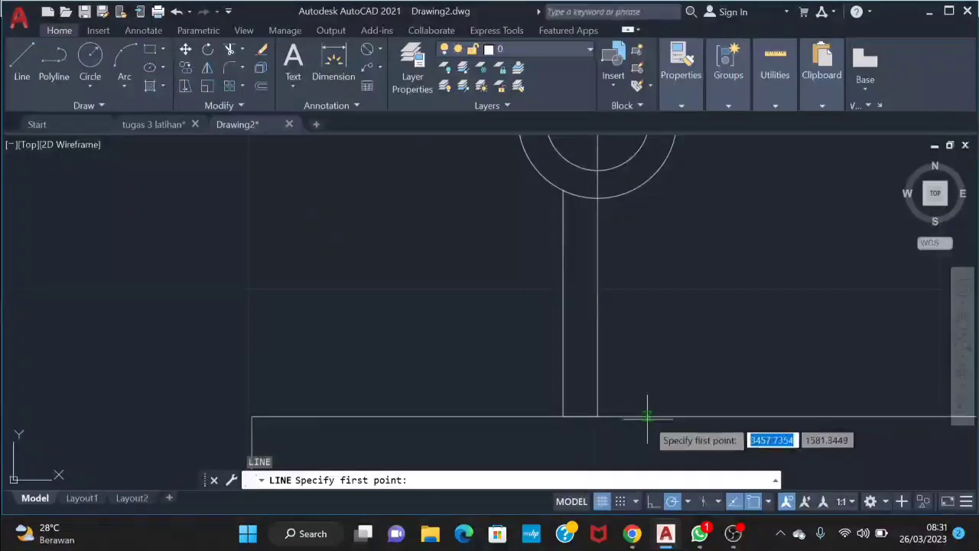
key(Escape)
- Mirror the web's left edge line about the vertical centre line, keeping the original line
click(592, 387)
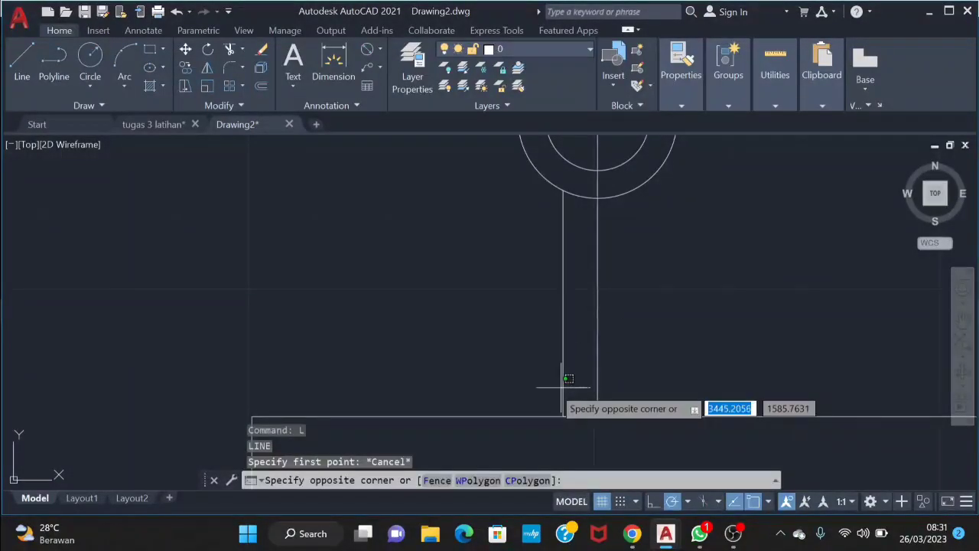
click(527, 384)
text(MI)
key(Return)
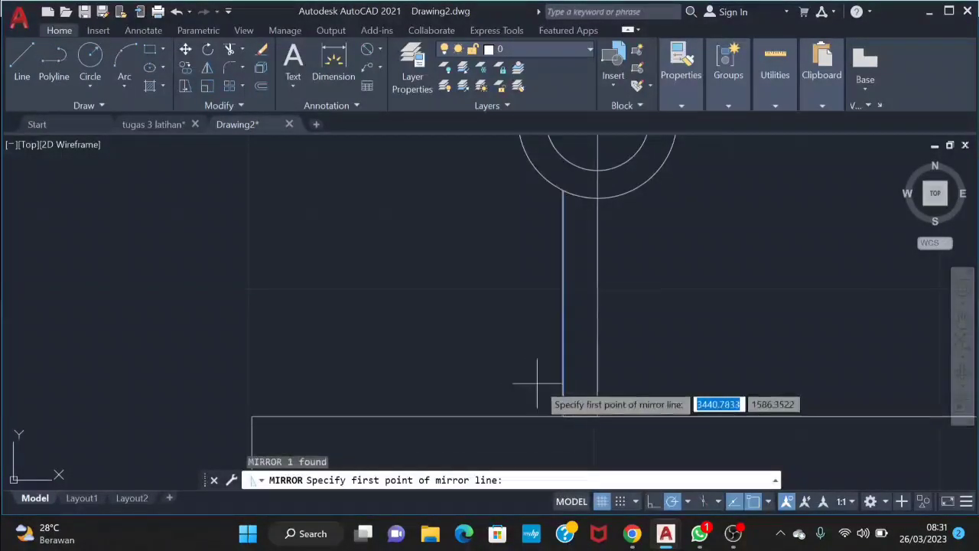
click(597, 416)
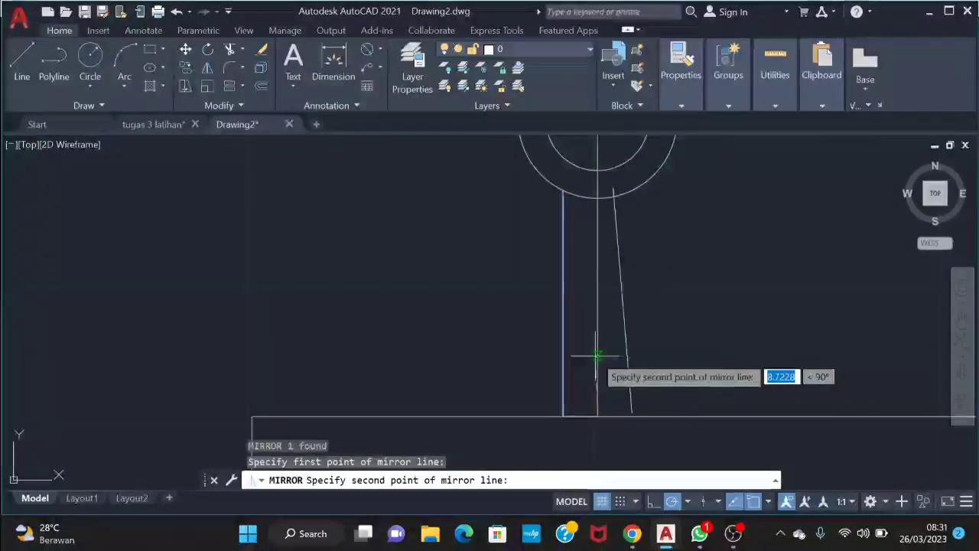
click(652, 501)
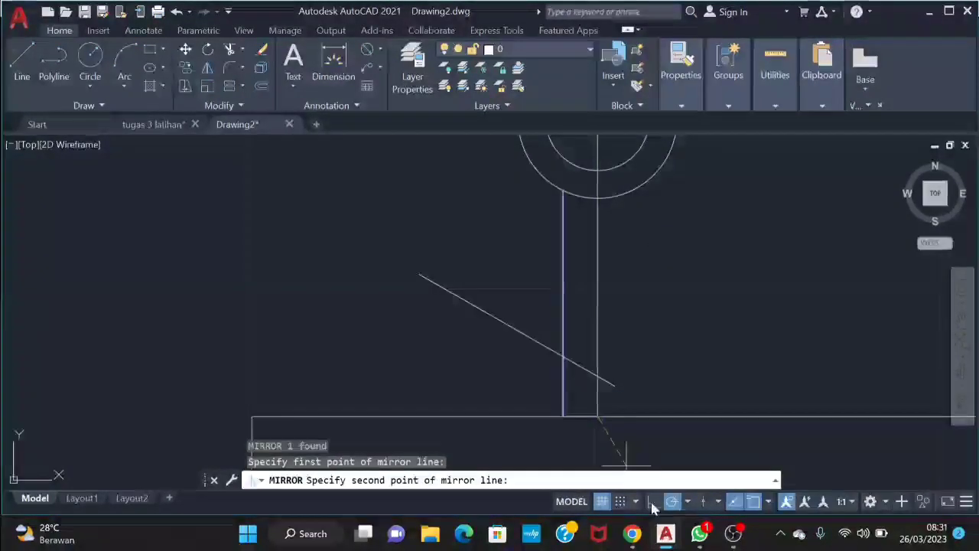
click(594, 364)
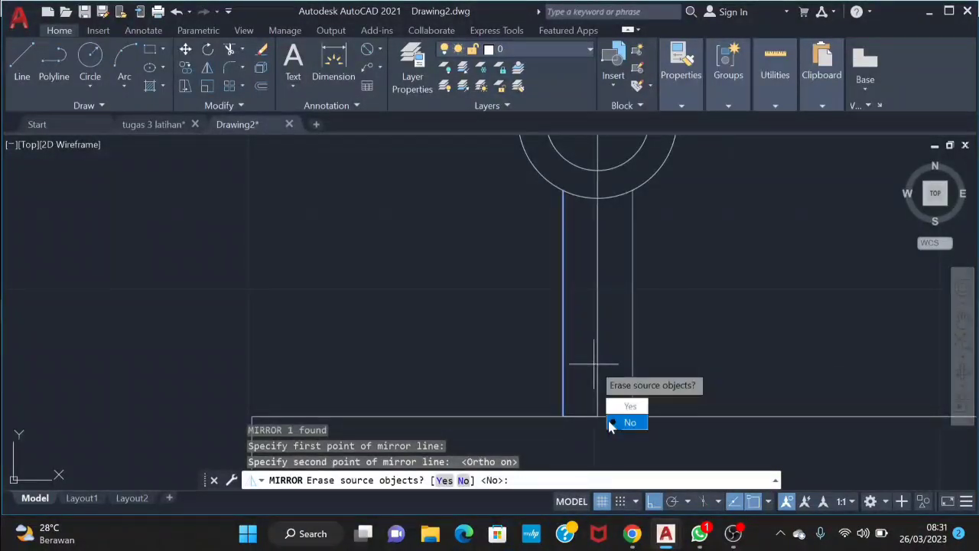
text(n)
key(Return)
text(l)
key(Return)
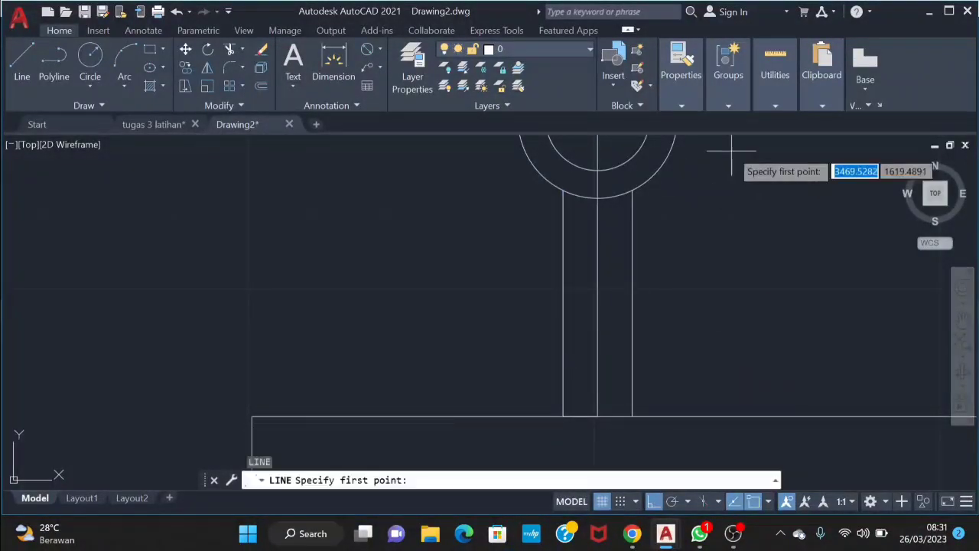
click(632, 194)
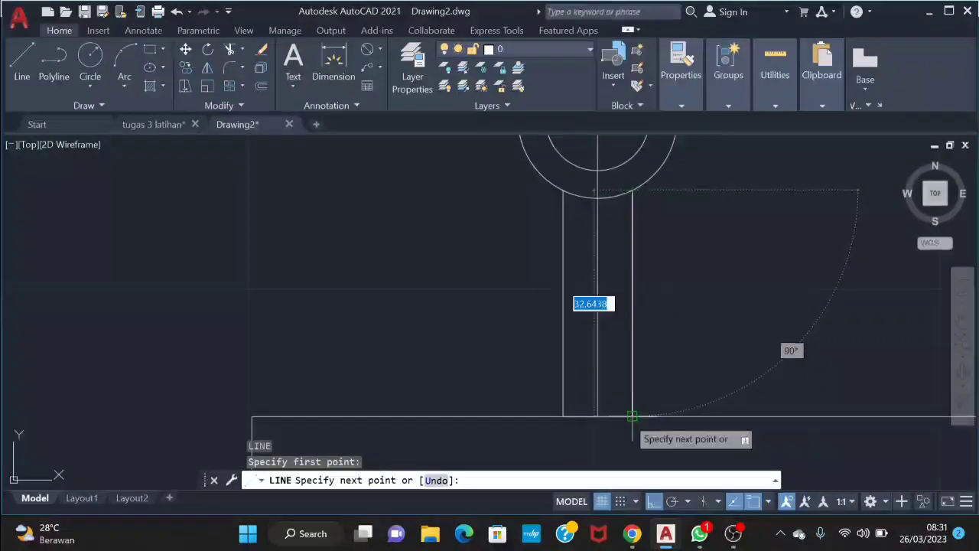
key(Escape)
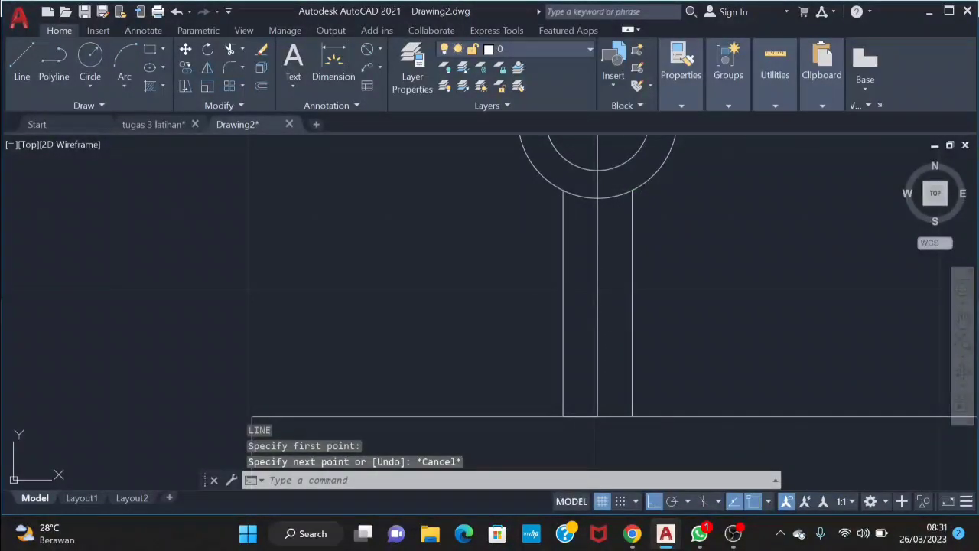
text(l)
key(Return)
click(564, 190)
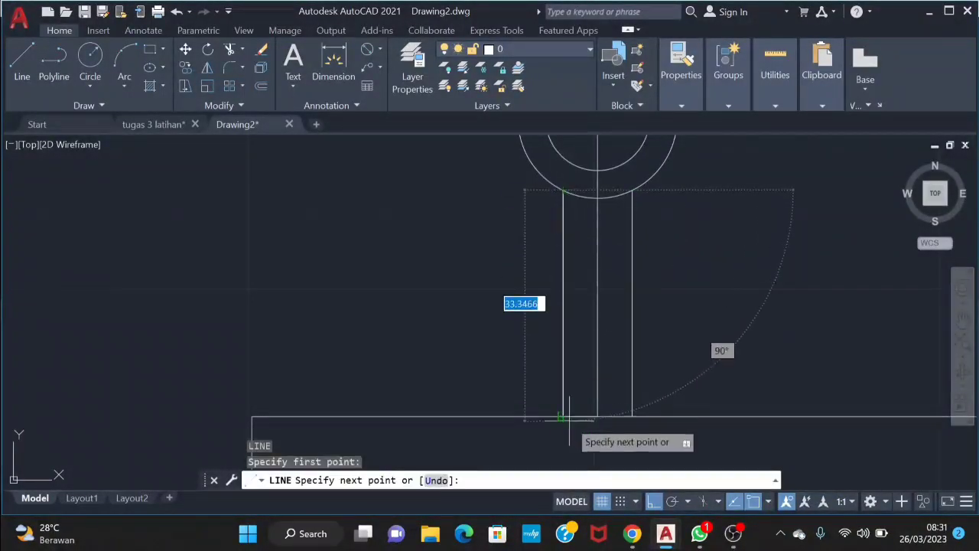
key(Escape)
- Draw a 2.5 mm horizontal line to the right from the centre of the 15 mm circle
scroll(625, 255, down, 2)
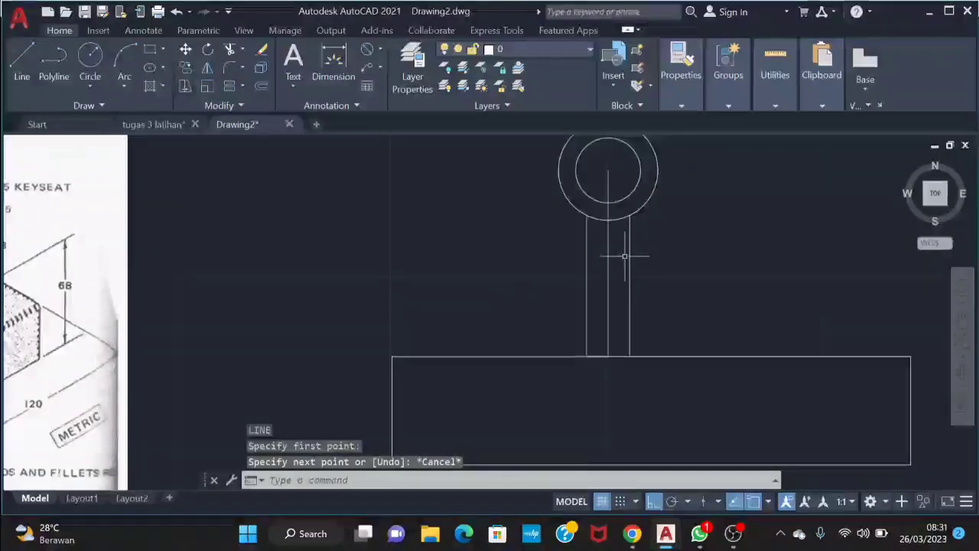
scroll(627, 266, down, 2)
middle_drag(627, 266, 625, 319)
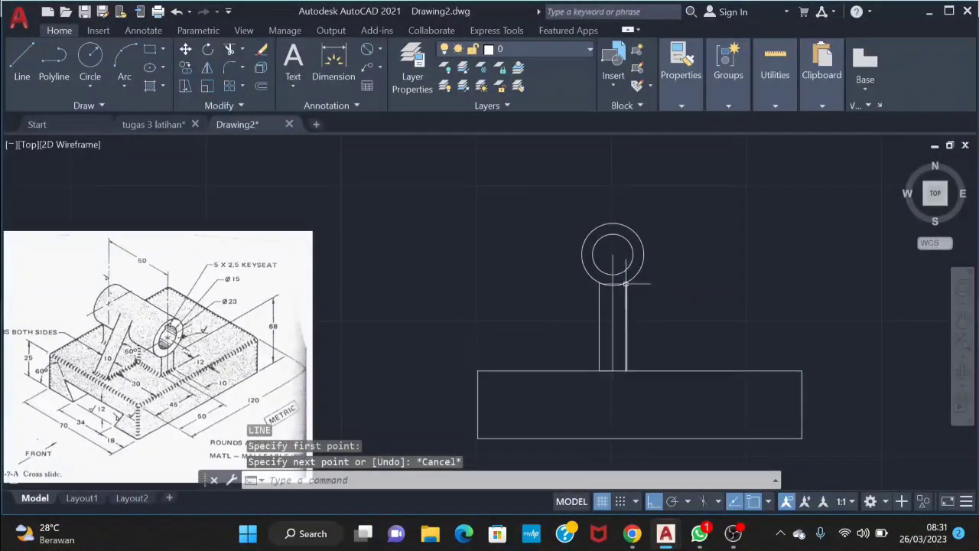
mouse_move(237, 311)
middle_down()
mouse_move(268, 284)
mouse_move(376, 263)
middle_up()
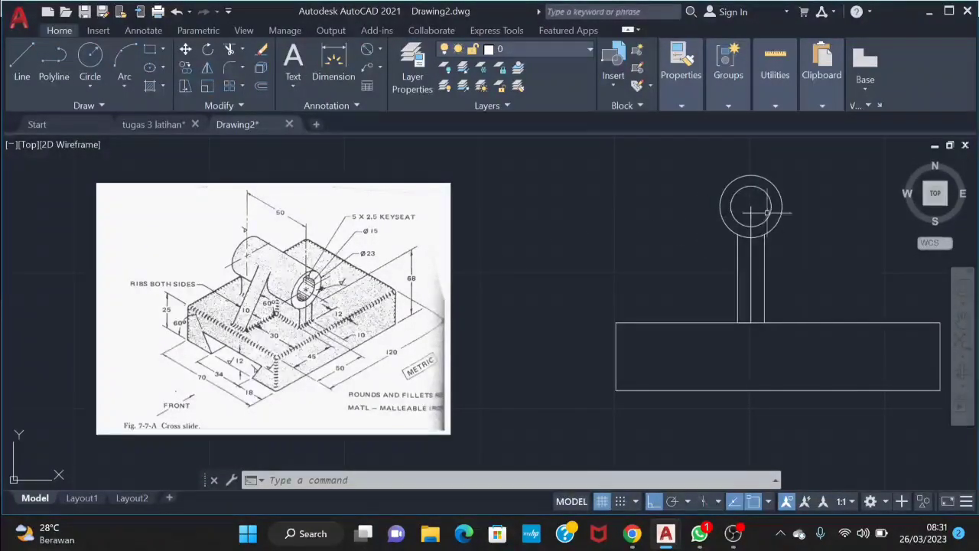
scroll(767, 214, up, 4)
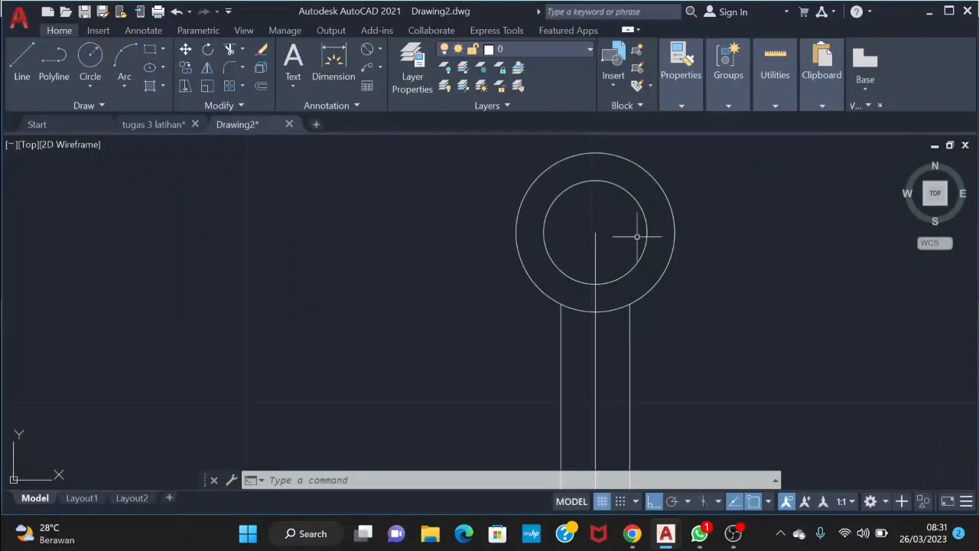
text(l)
key(Return)
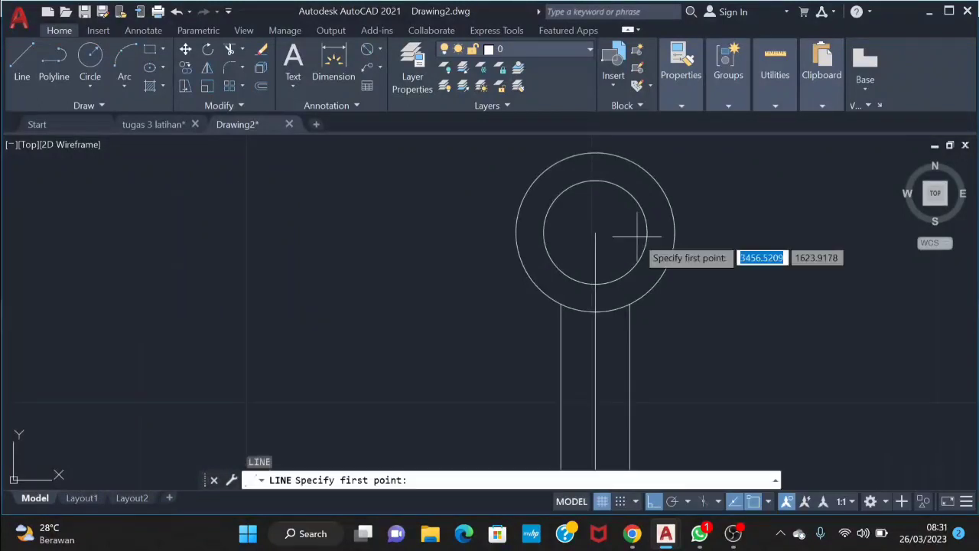
click(597, 232)
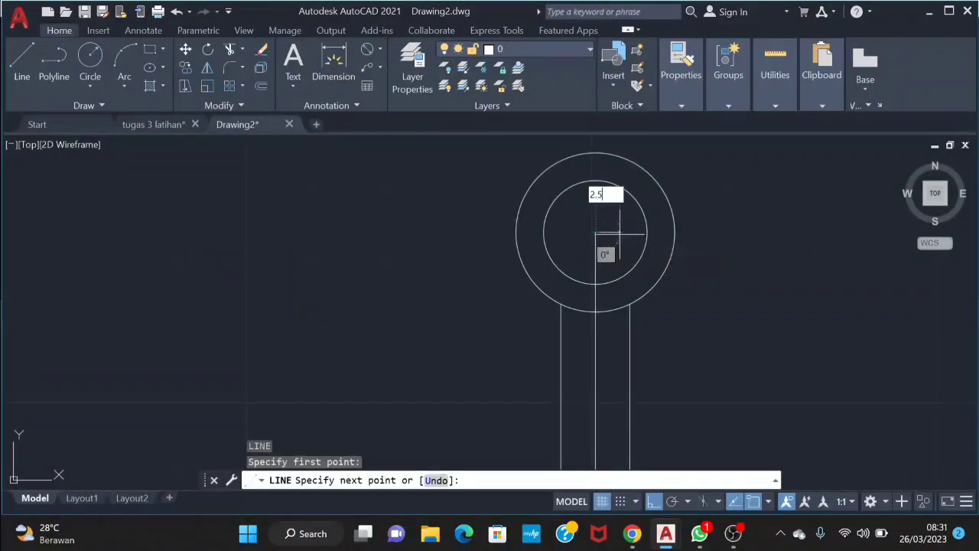
key(Return)
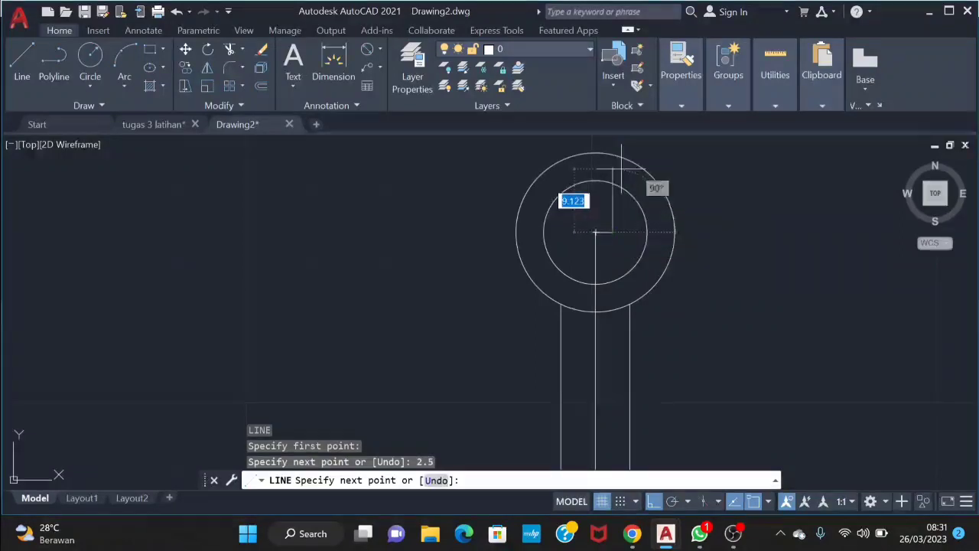
- Try a vertical line upward from the end of the 2.5 mm line past the 15 mm circle, and erase it
click(670, 502)
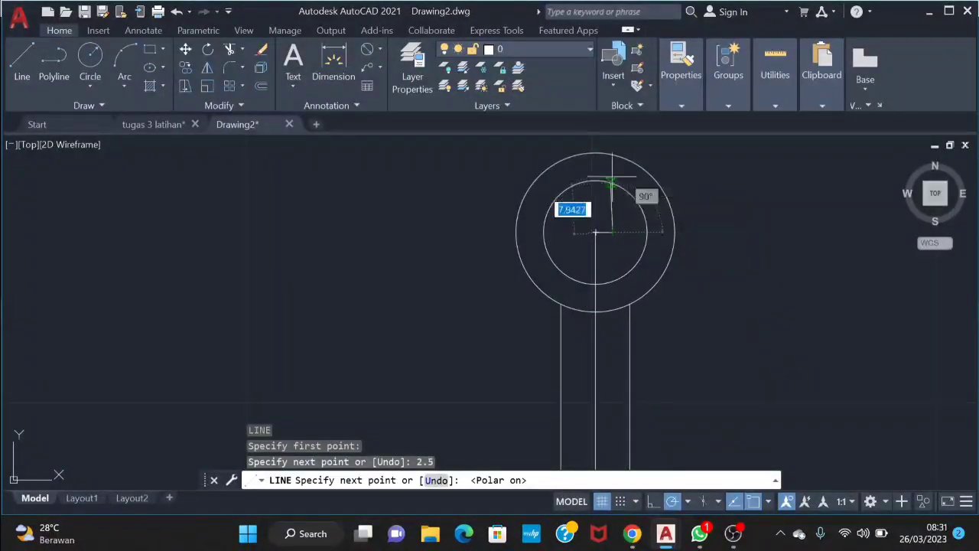
click(653, 502)
middle_drag(609, 187, 591, 230)
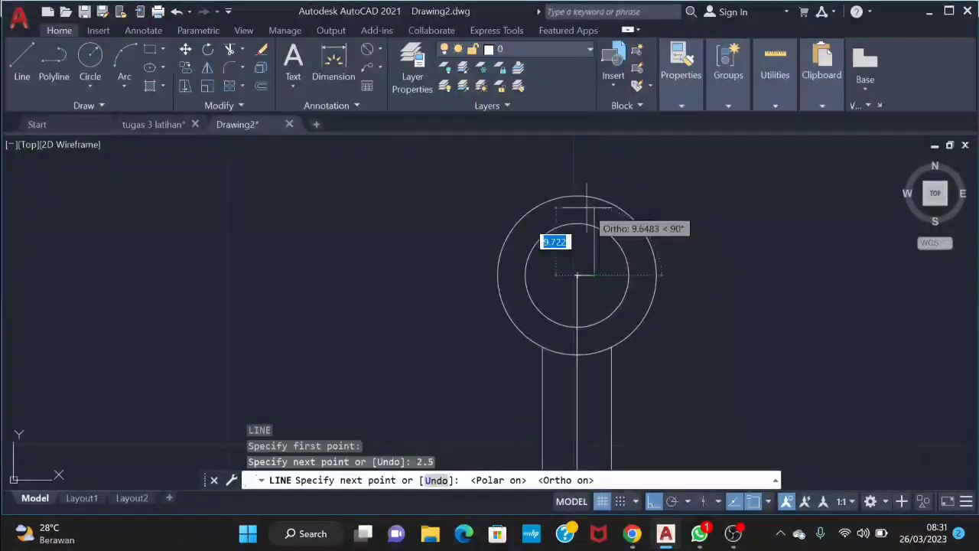
click(594, 230)
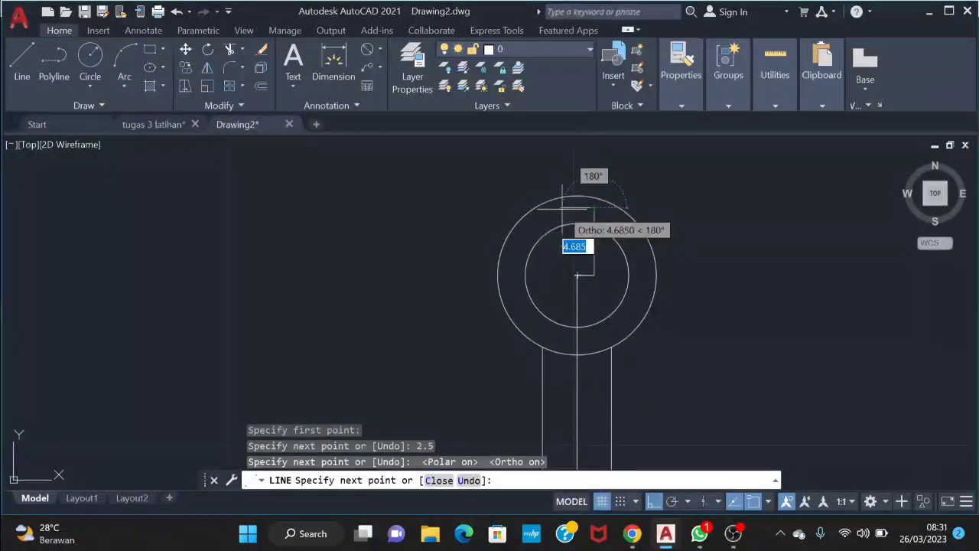
key(Escape)
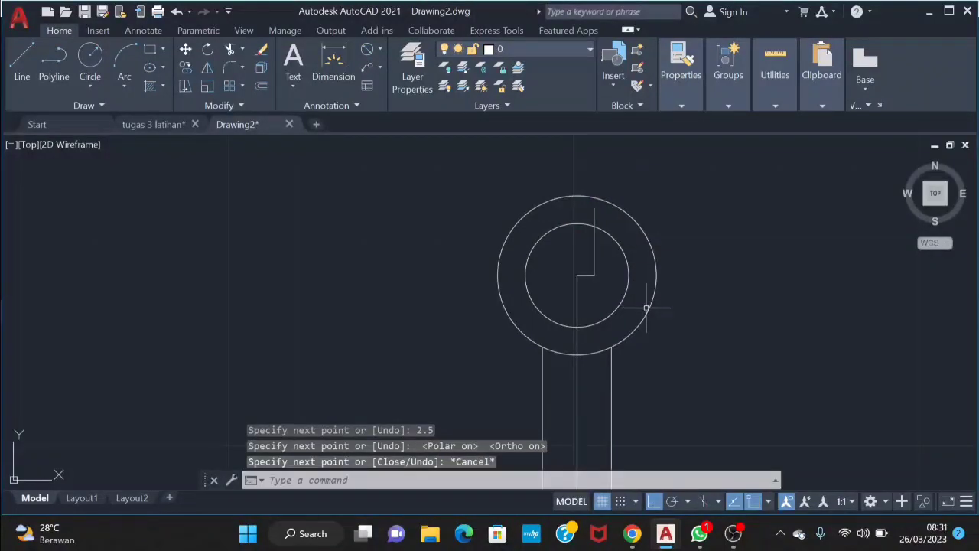
click(594, 262)
key(Delete)
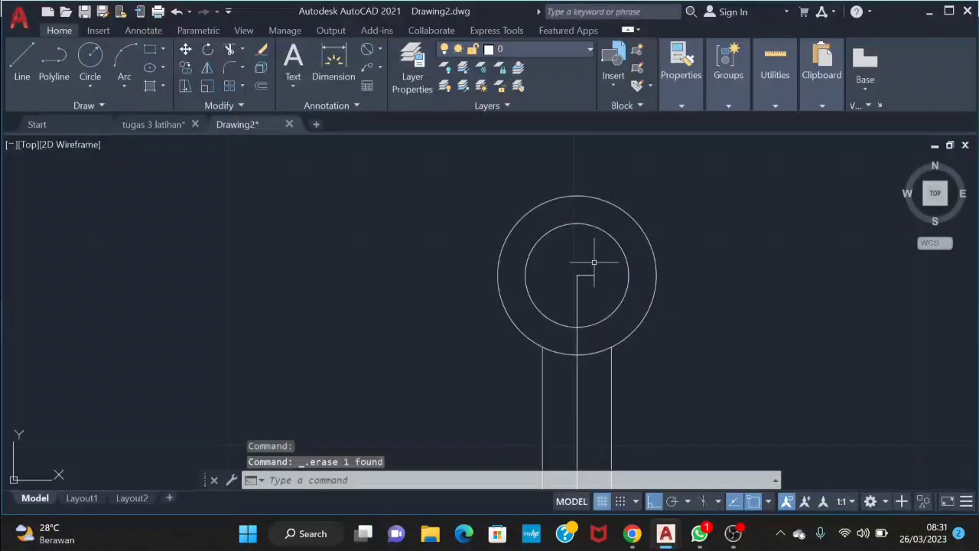
- With polar tracking on, draw a vertical line from the 2.5 mm line's right end up to slightly above the 15 mm circle
click(671, 502)
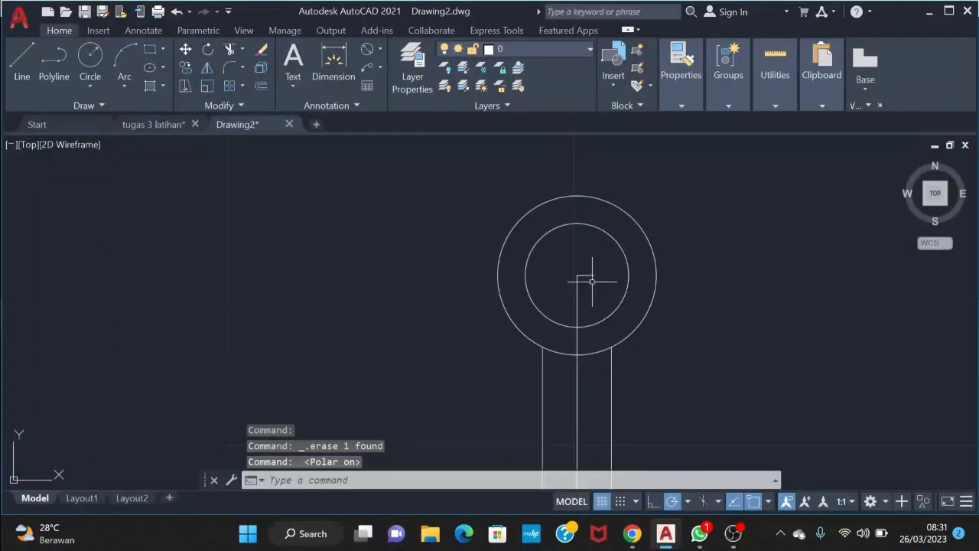
text(l)
key(Return)
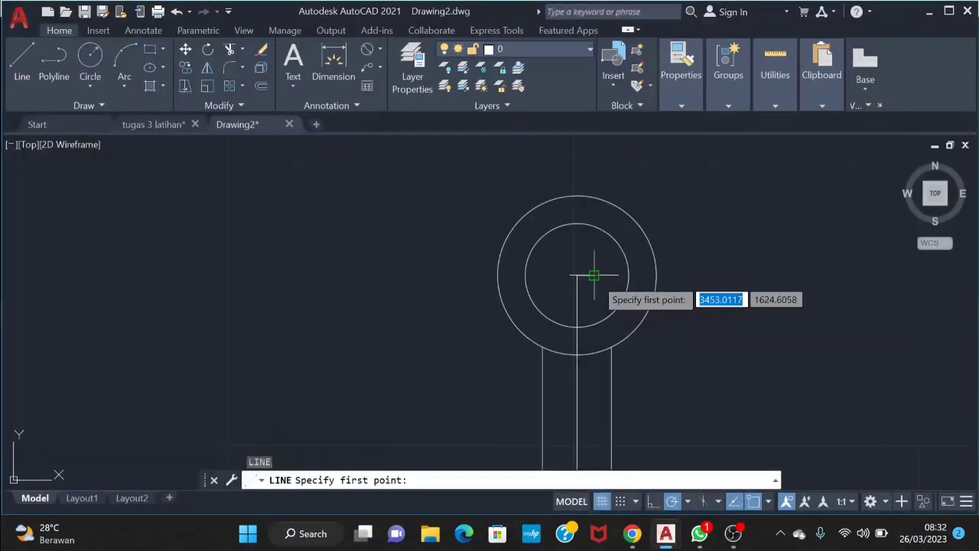
click(595, 278)
scroll(598, 234, up, 2)
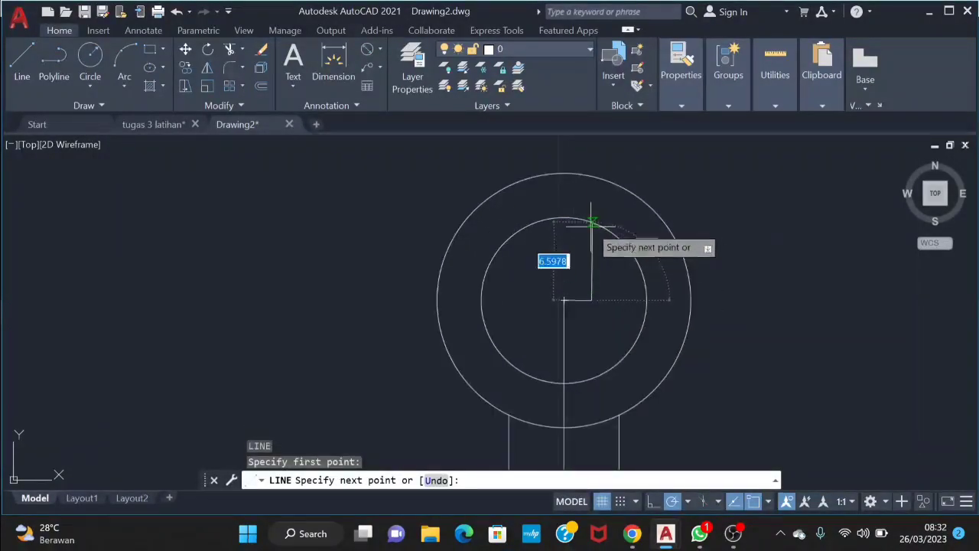
scroll(592, 222, up, 3)
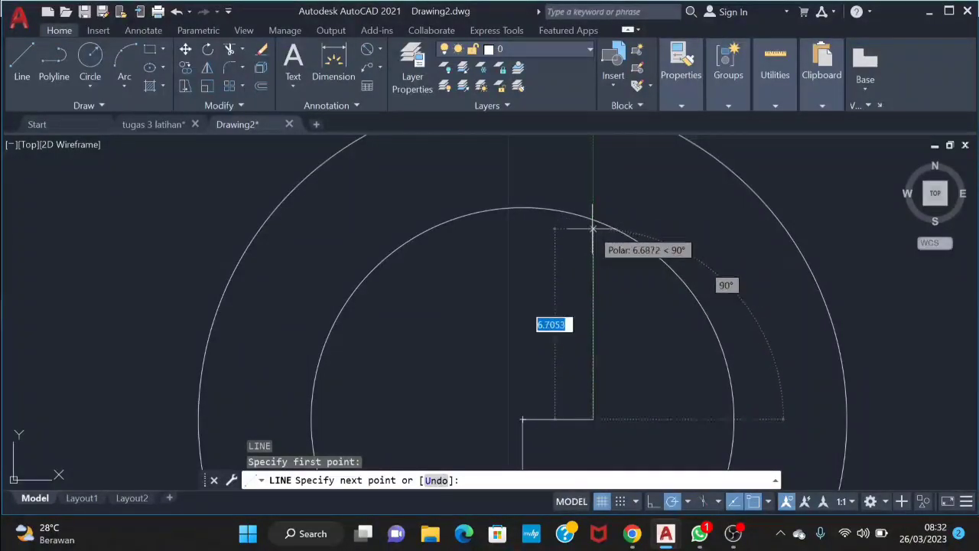
click(593, 179)
key(Escape)
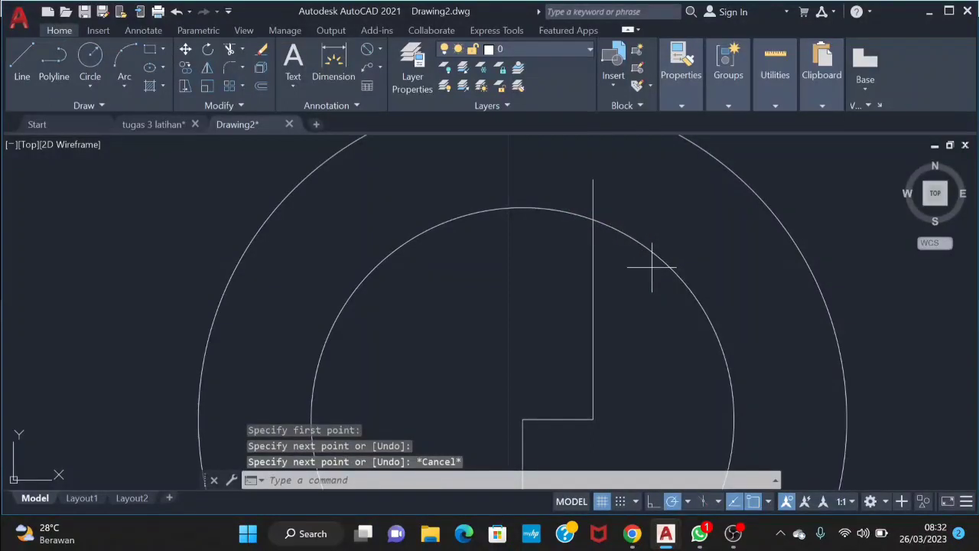
- Draw the keyseat rectangle from the vertical line's intersection with the 15 mm circle: 5 mm left, 2.5 mm up, 5 mm right, and back down
key(Return)
click(593, 220)
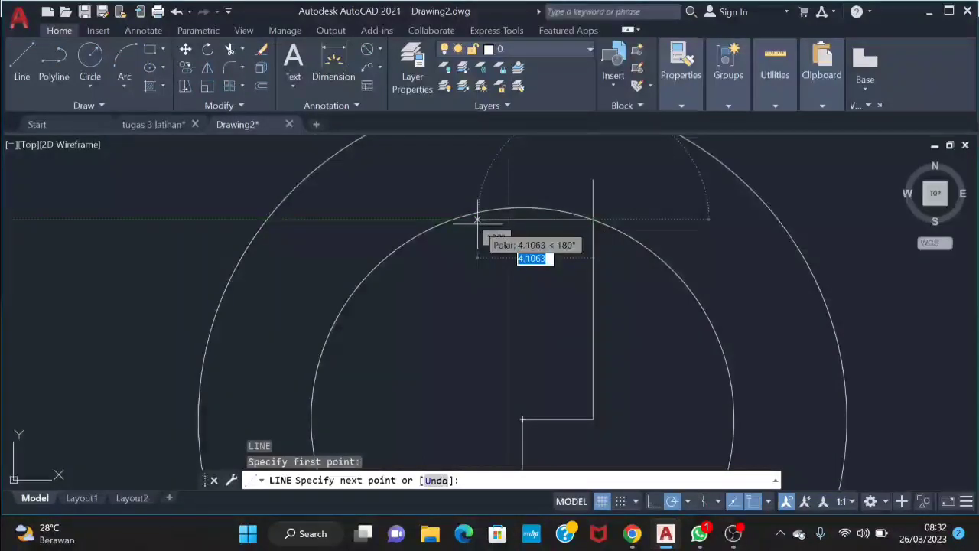
text(5)
key(Return)
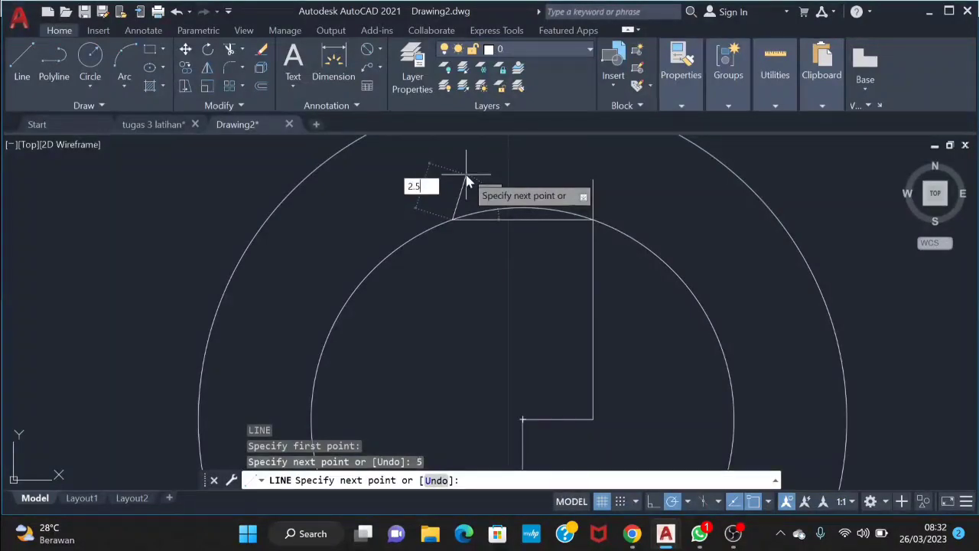
key(Escape)
click(652, 501)
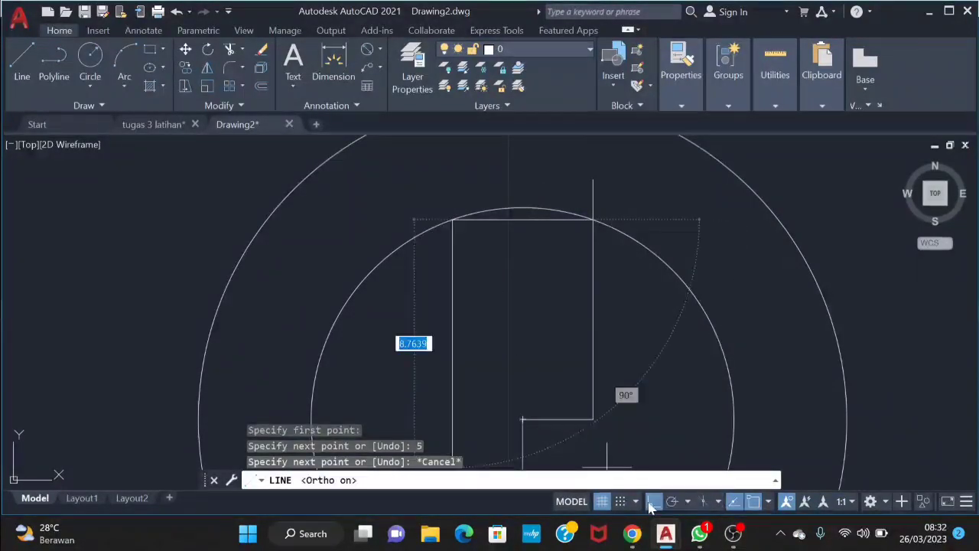
text(2.5)
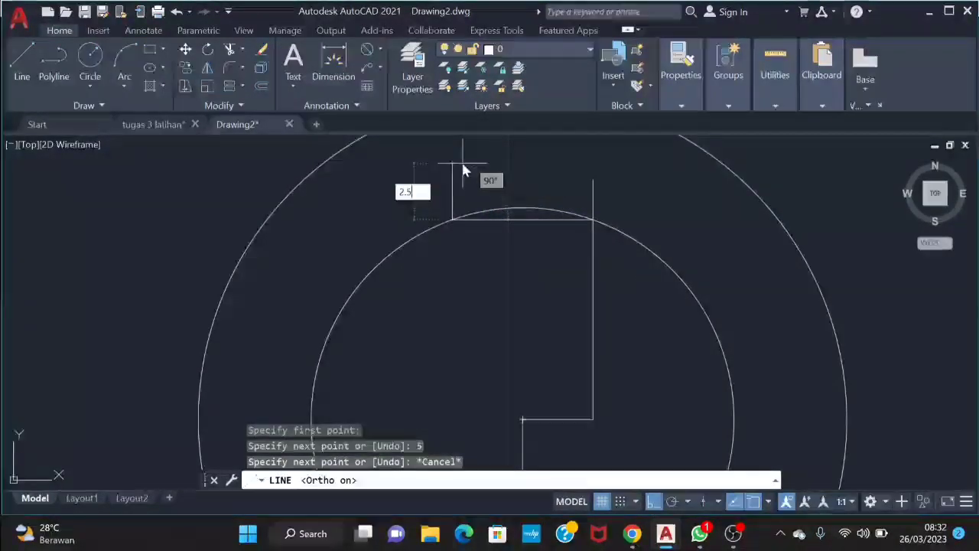
key(Return)
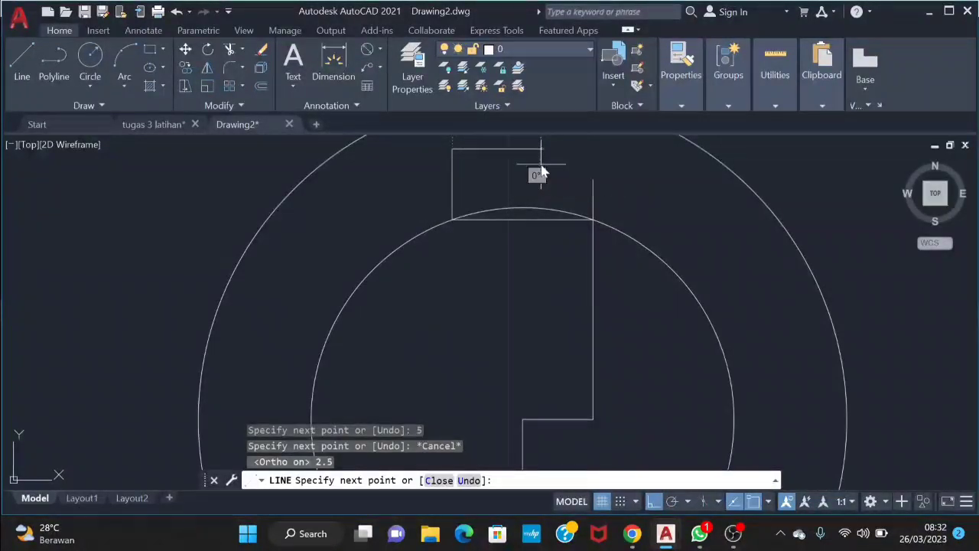
text(5)
key(Return)
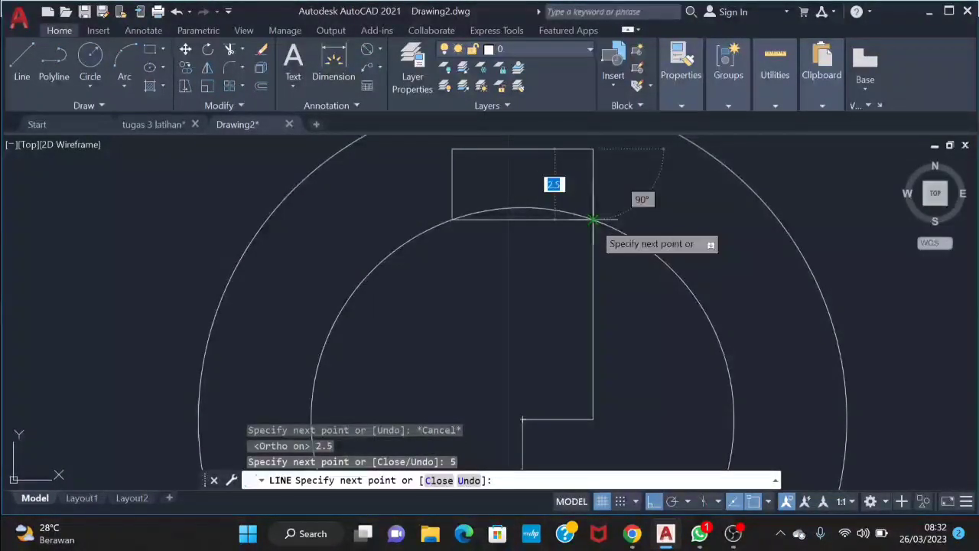
key(Escape)
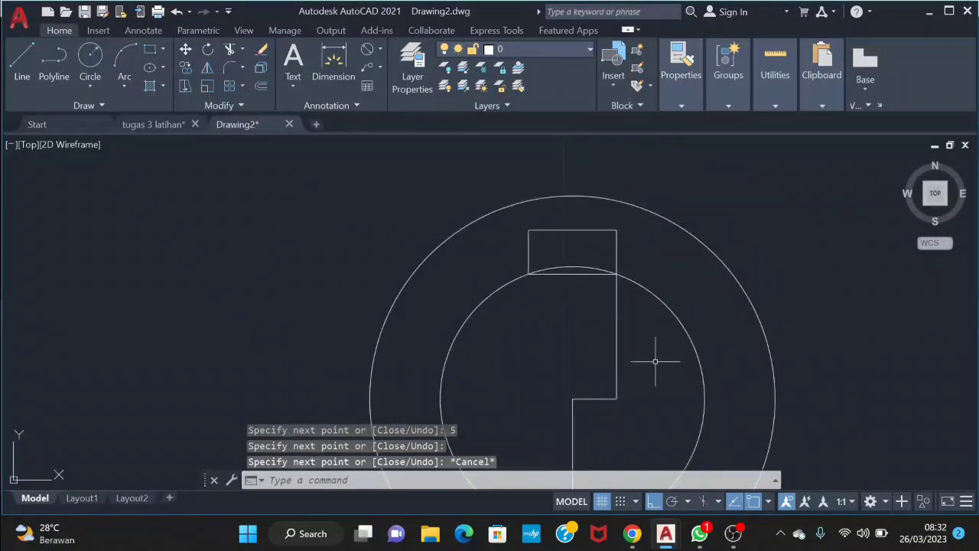
- Trim the arc and base line inside the keyseat, and remove the vertical and horizontal construction lines inside the 15 mm circle
scroll(655, 360, down, 6)
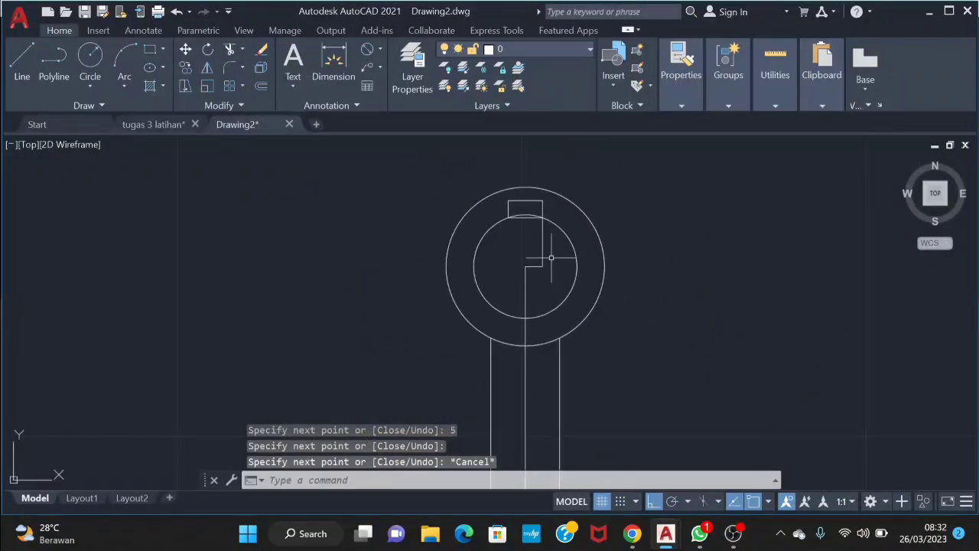
text(tr)
key(Return)
scroll(579, 227, up, 5)
click(427, 175)
click(446, 243)
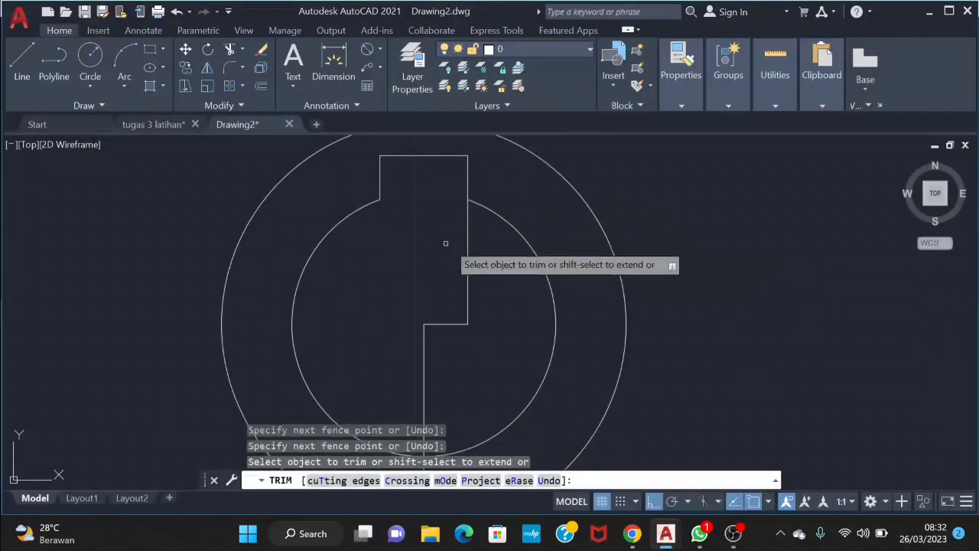
click(483, 268)
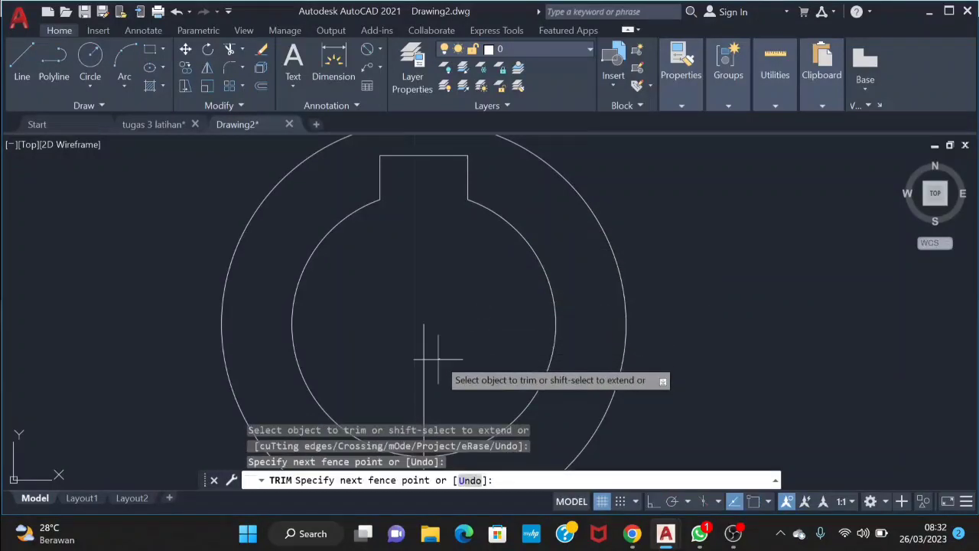
- Trim away the vertical centre line through the bore, the ring and the web, and finish trimming
middle_drag(443, 345, 465, 197)
scroll(489, 236, down, 4)
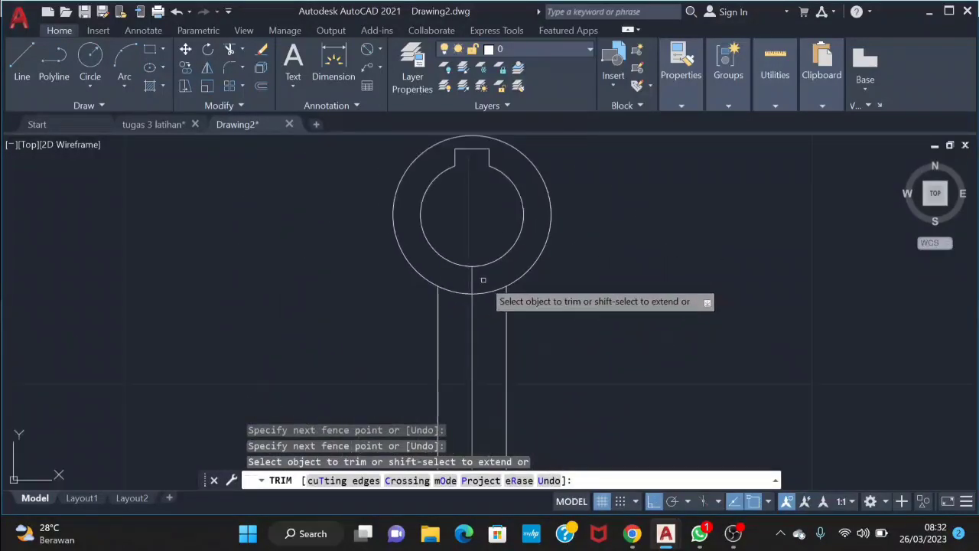
click(471, 282)
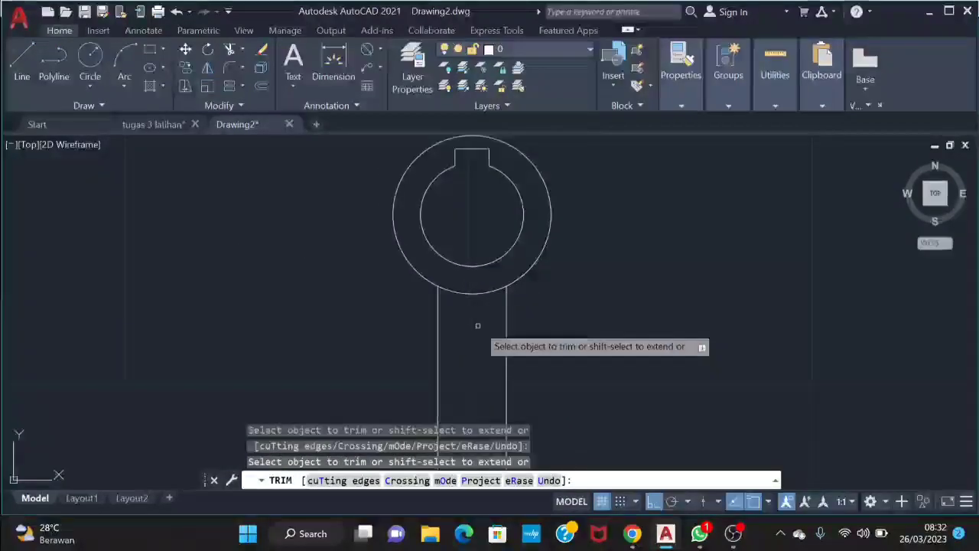
scroll(479, 323, down, 4)
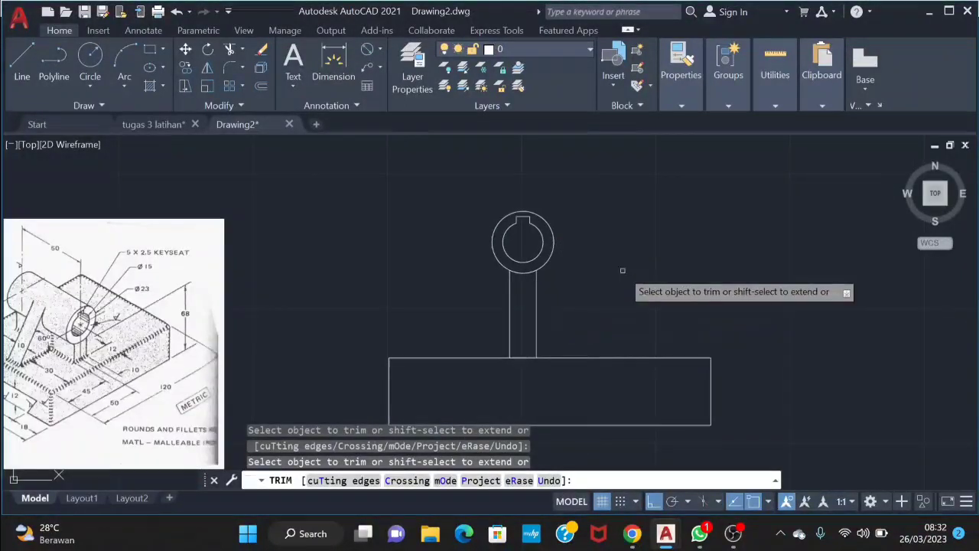
scroll(526, 299, up, 2)
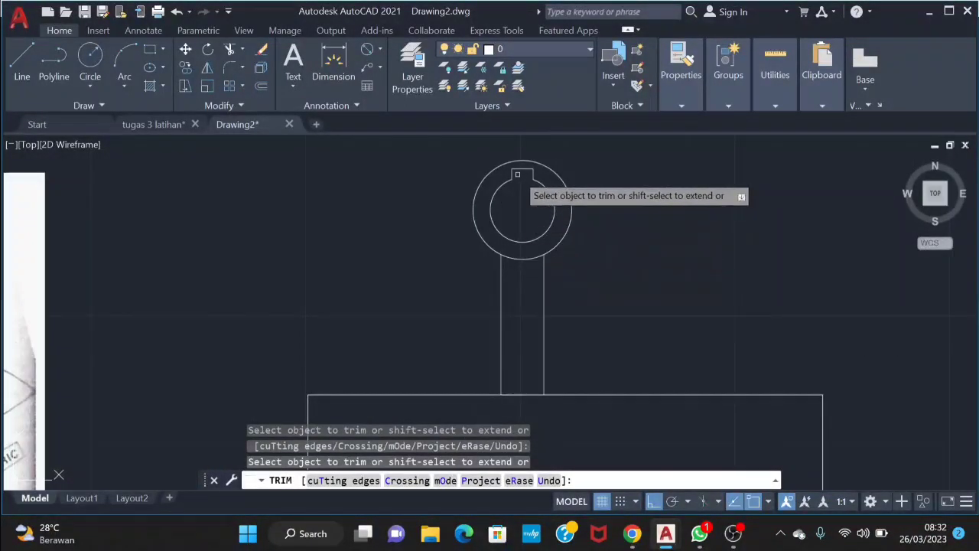
scroll(334, 298, down, 4)
scroll(358, 306, up, 2)
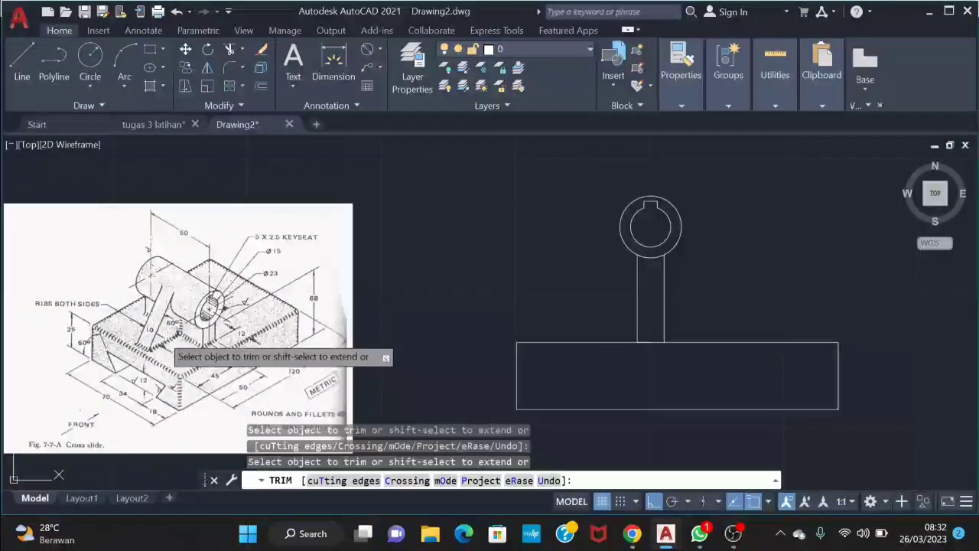
key(Escape)
text(l)
key(Return)
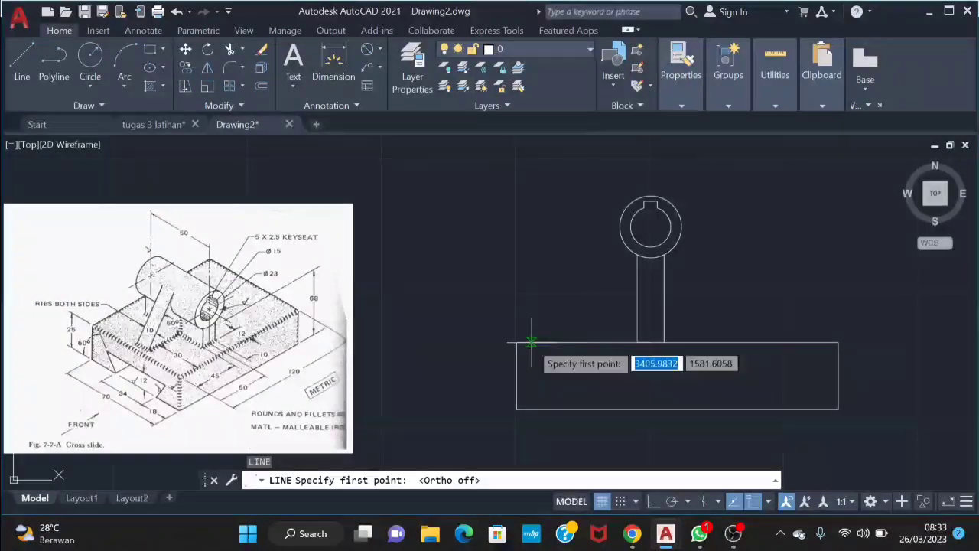
click(530, 342)
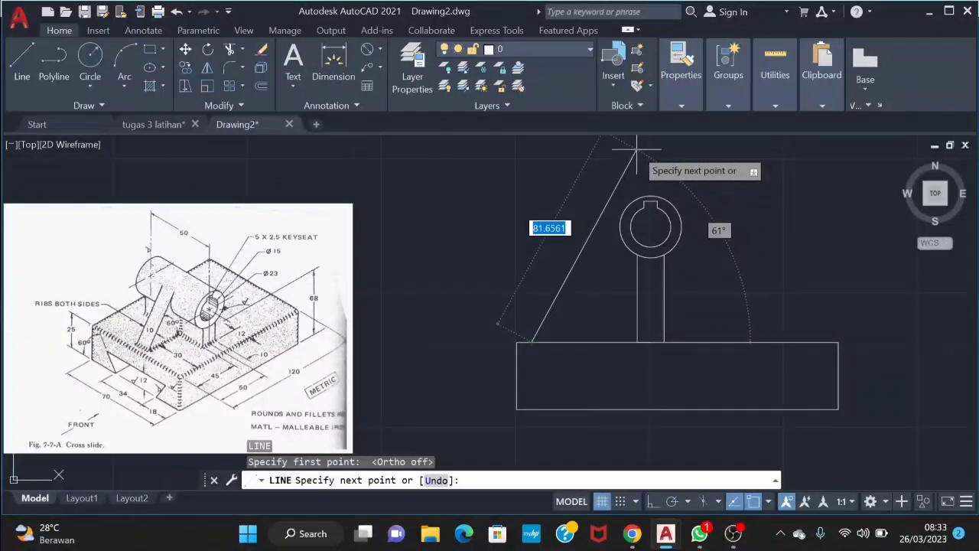
key(Escape)
- Try a rib line at a 120° angle from the base's top edge left of the web, and undo it
key(Return)
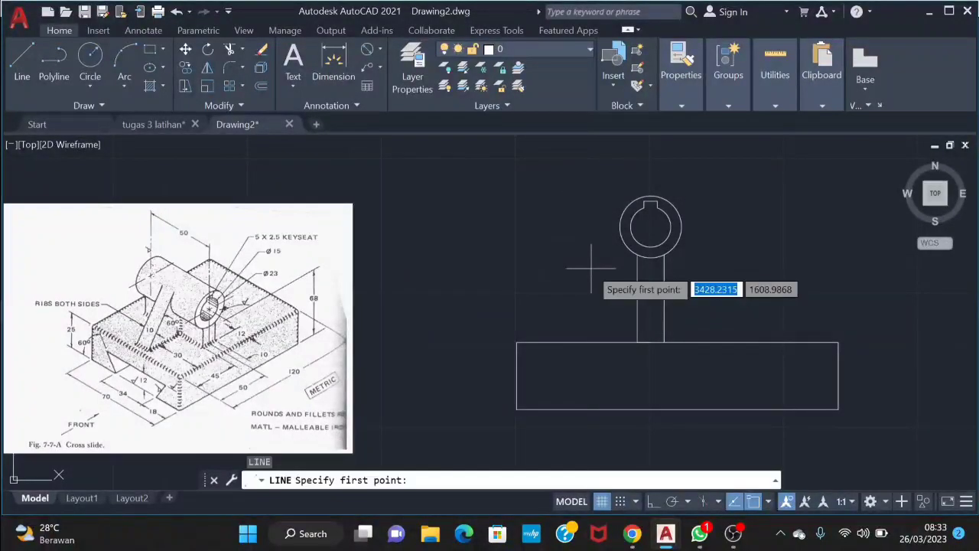
click(543, 342)
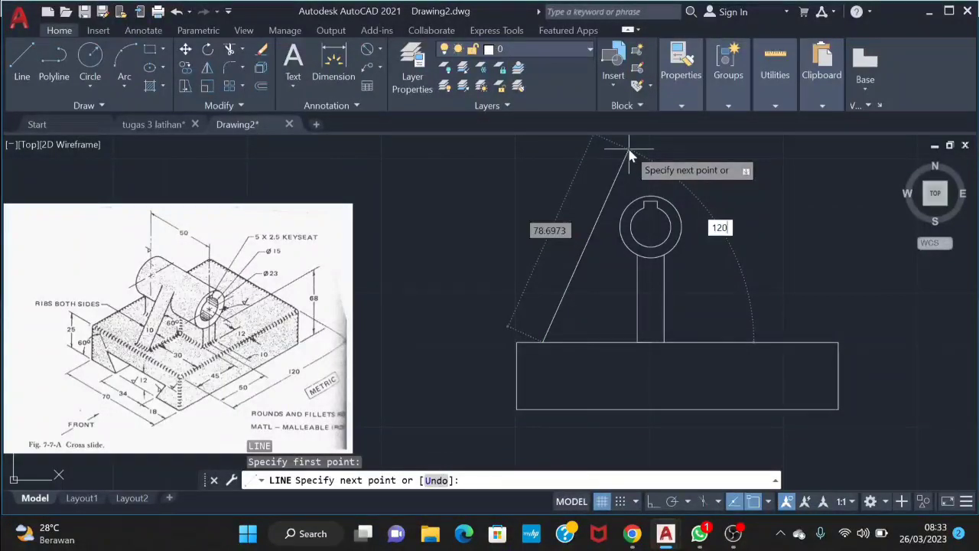
key(Return)
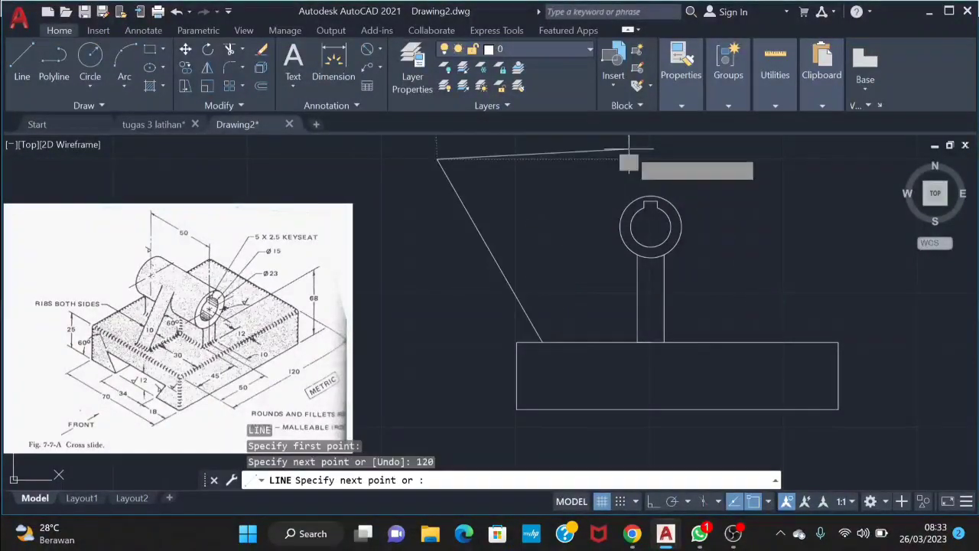
key(Escape)
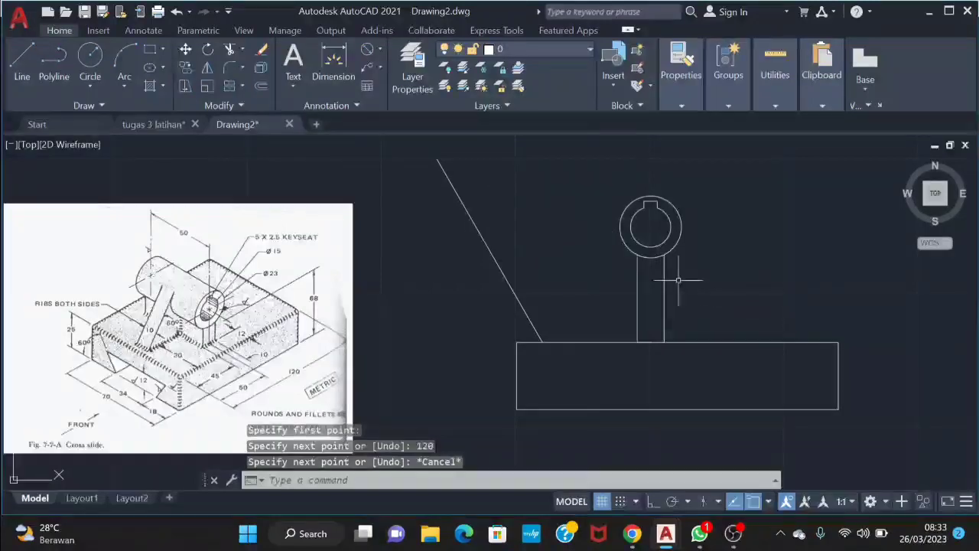
key(ctrl+z)
- Draw a rib line about 82 mm long at 60° from the base's top edge near its left end, rising past the ring
text(l)
key(Return)
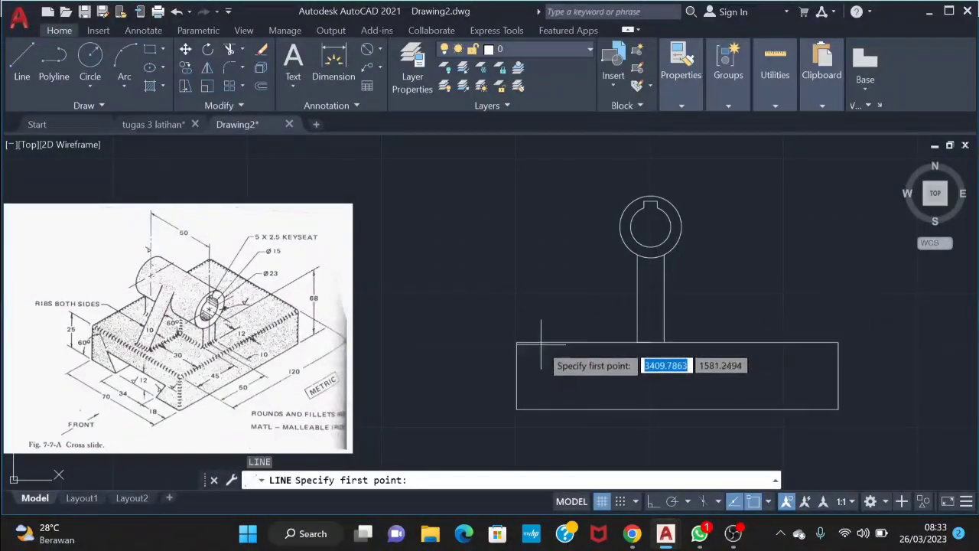
click(538, 342)
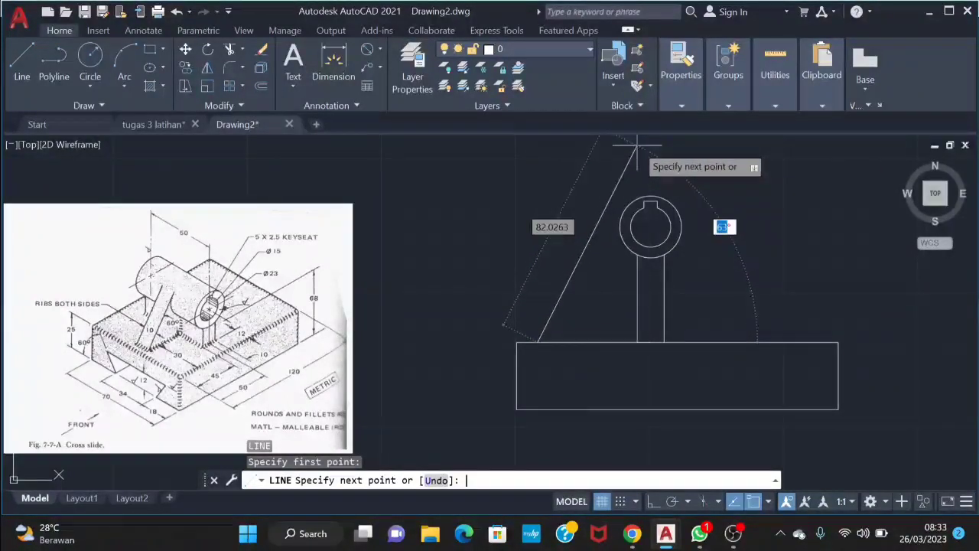
text(60)
key(Return)
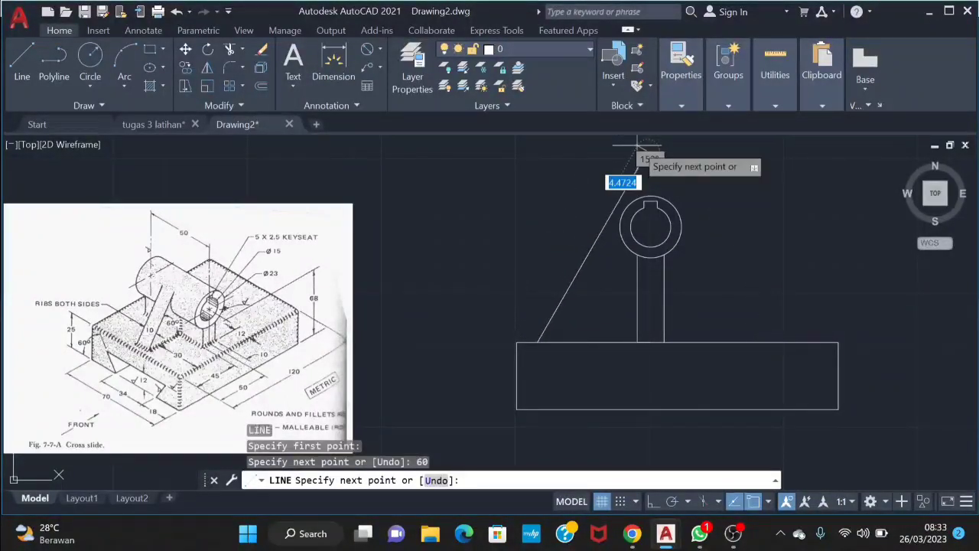
key(Escape)
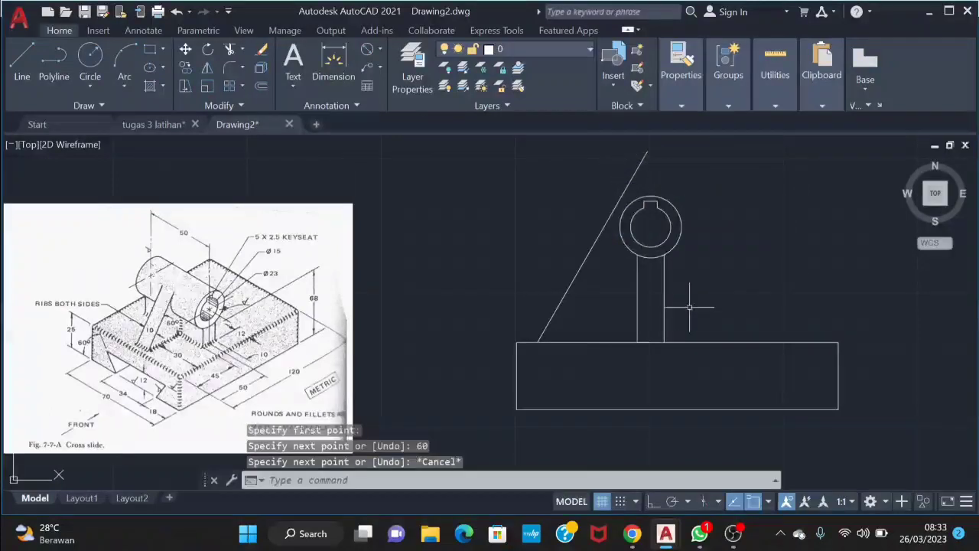
- Apply a Tangent constraint between the ring's outer circle and the inclined rib line
click(615, 287)
click(539, 288)
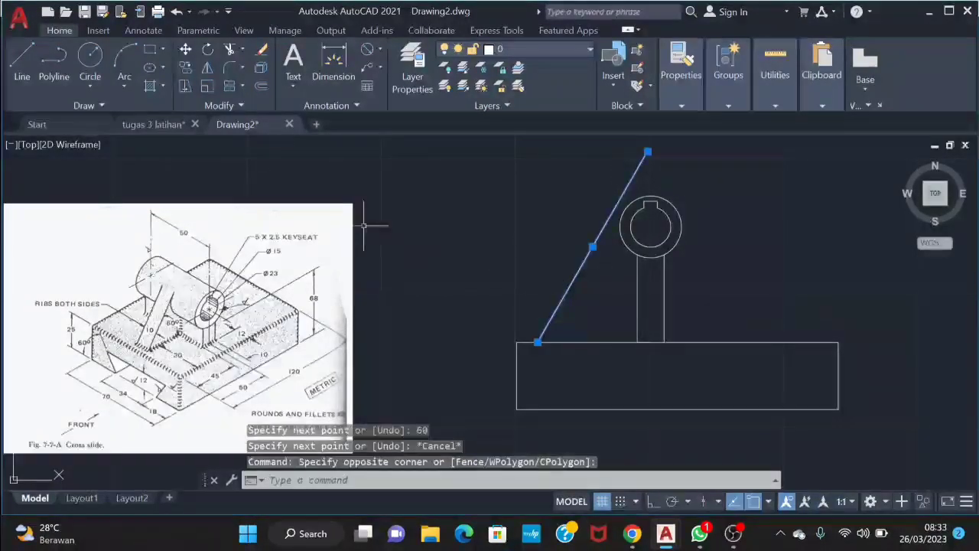
click(138, 31)
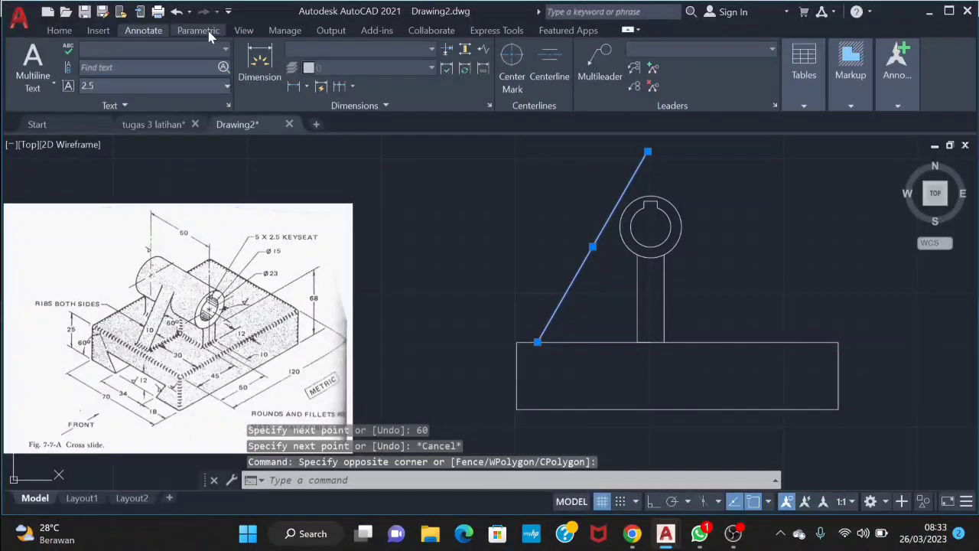
click(208, 32)
click(141, 32)
click(188, 34)
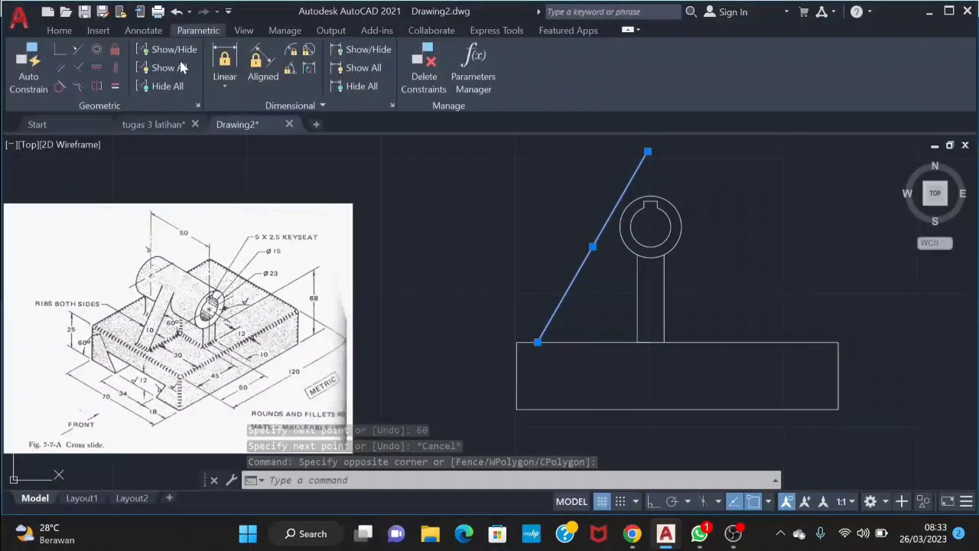
click(58, 87)
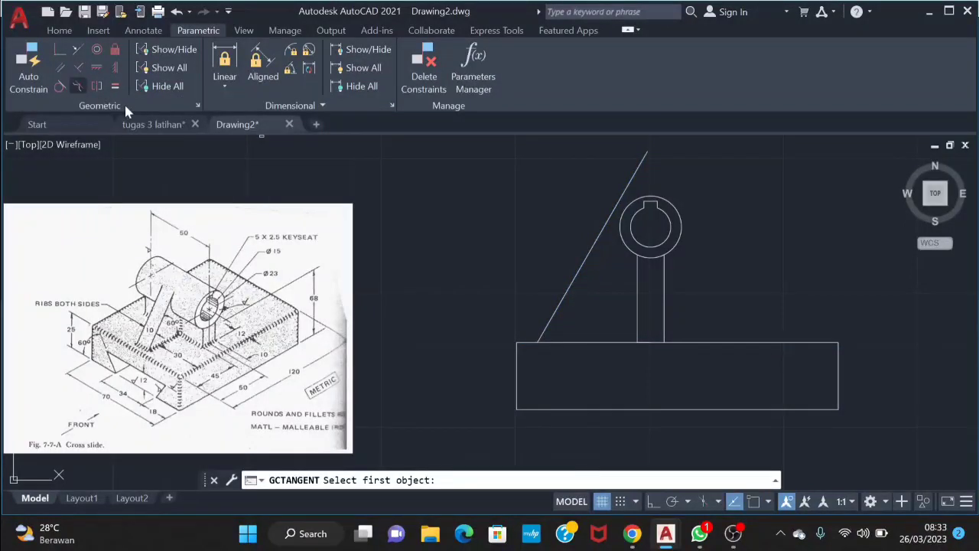
scroll(676, 273, up, 2)
click(586, 201)
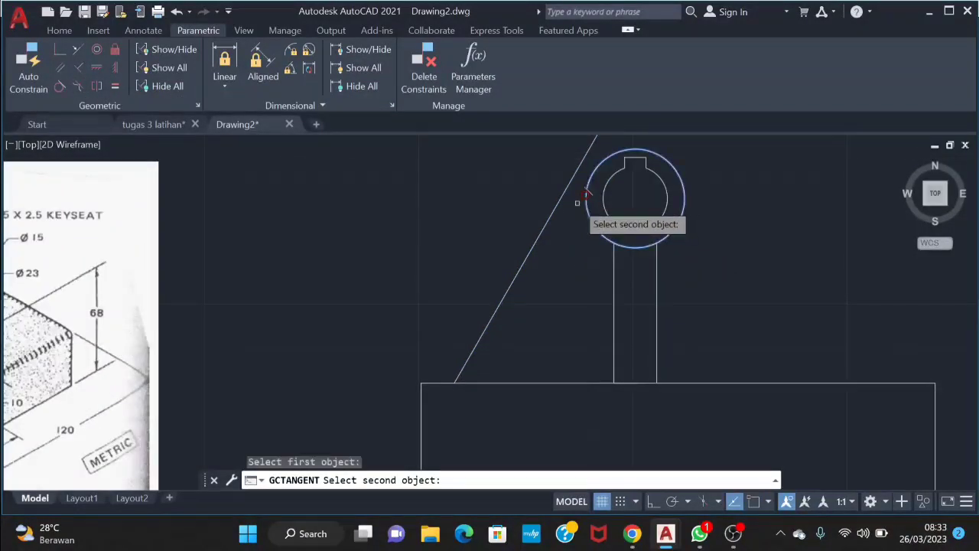
click(561, 201)
key(Escape)
scroll(653, 266, down, 2)
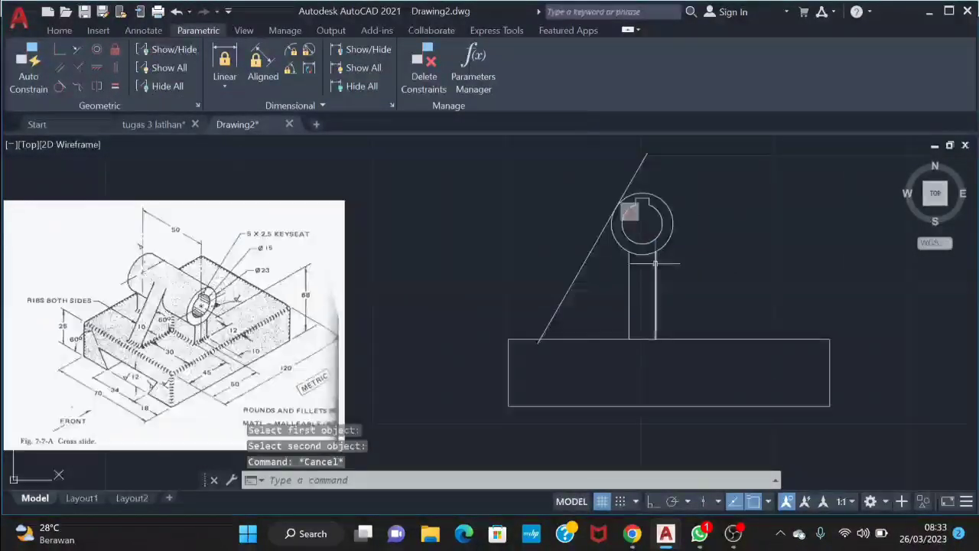
- Trim the rib line's upper end beyond the ring and its lower end below the base's top edge
text(tr)
key(Return)
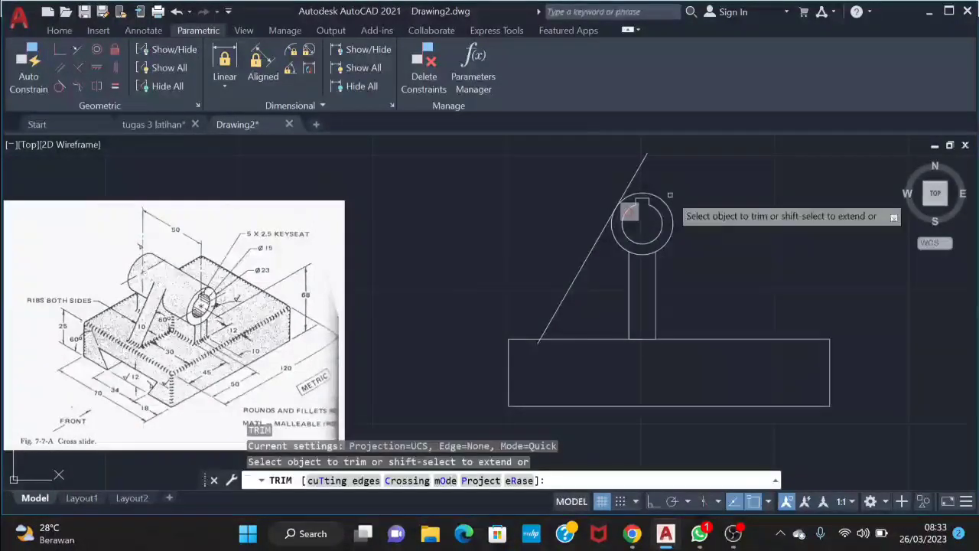
drag(667, 185, 610, 162)
scroll(531, 343, up, 6)
drag(592, 348, 566, 343)
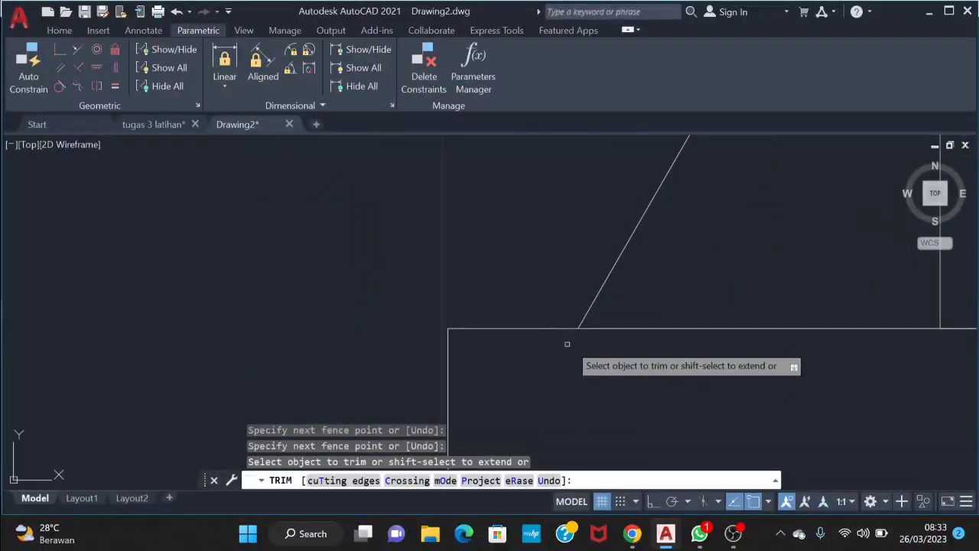
scroll(538, 348, down, 6)
middle_drag(534, 353, 455, 347)
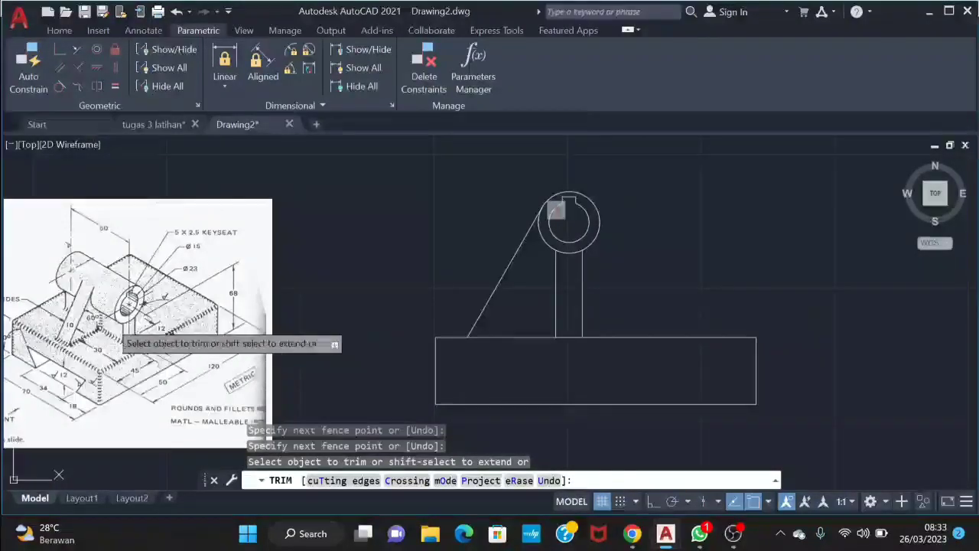
key(Escape)
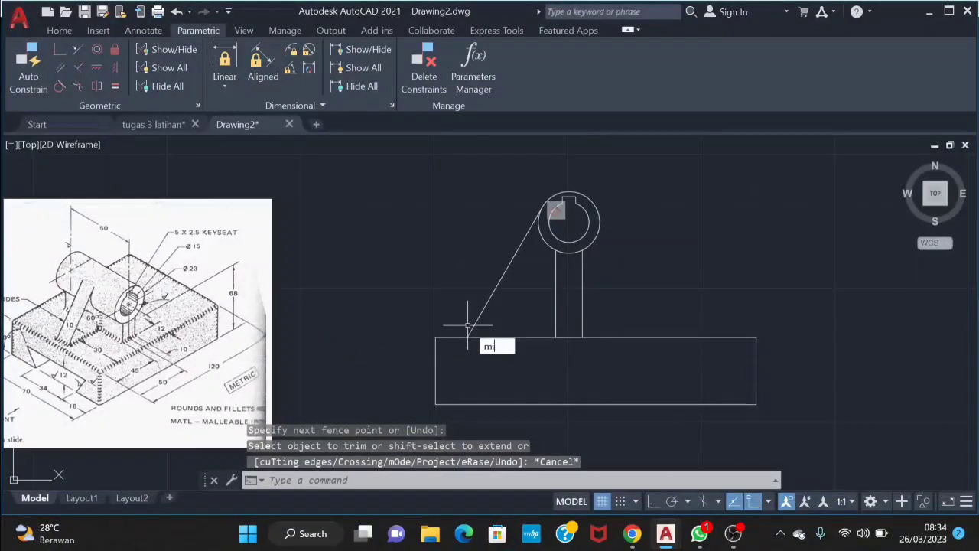
text(mi)
key(Return)
click(570, 290)
click(444, 293)
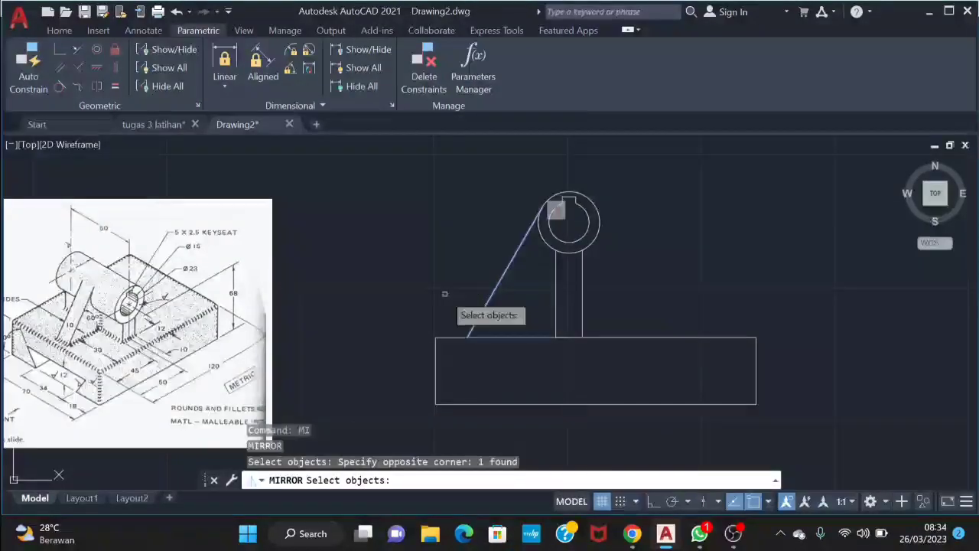
key(Return)
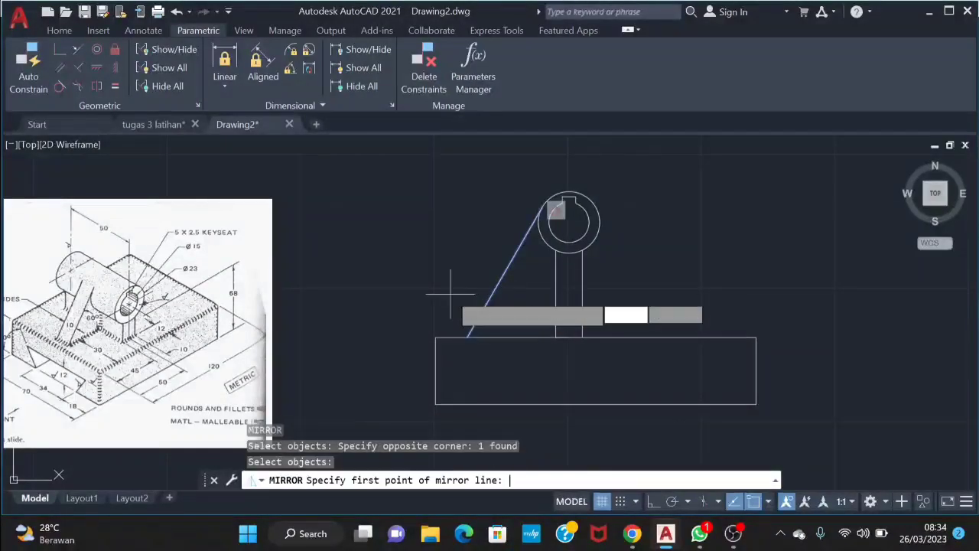
click(569, 337)
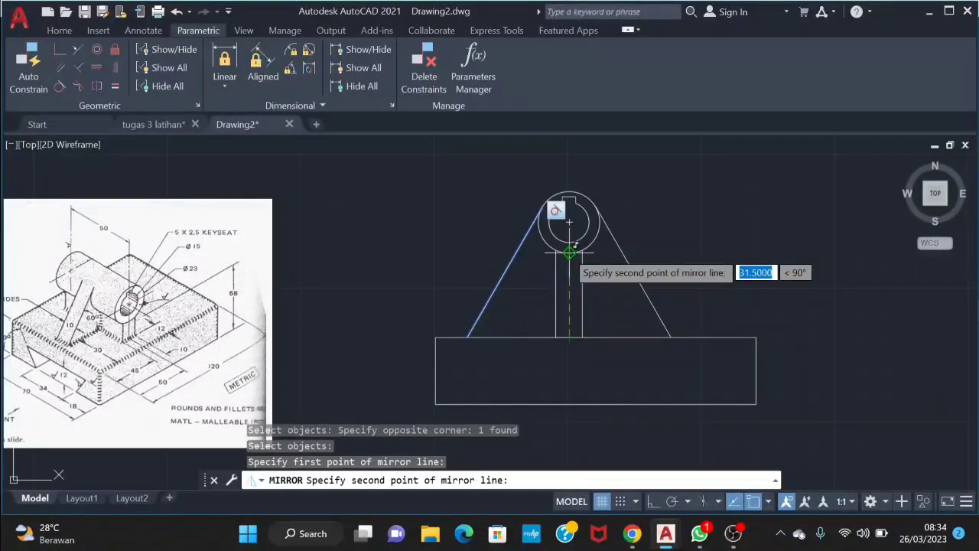
key(Escape)
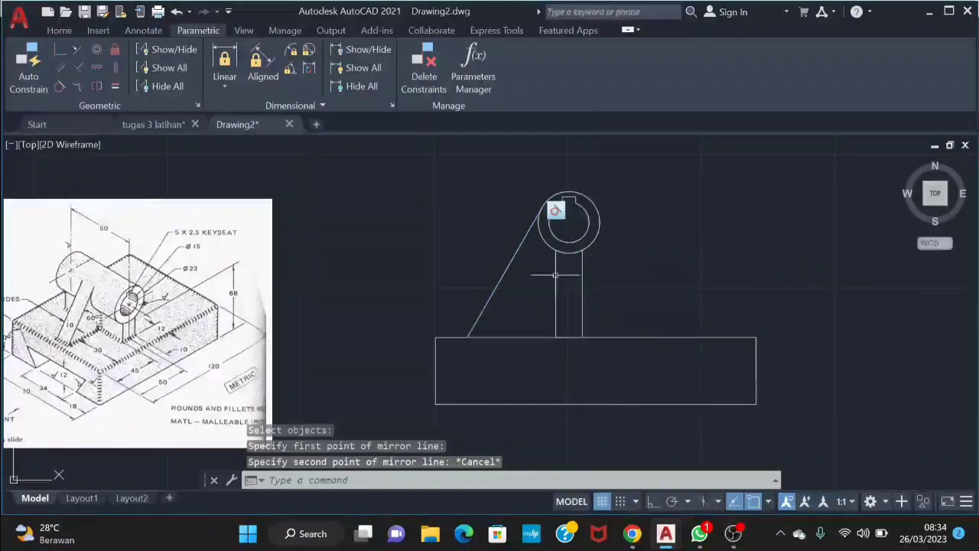
- Mirror the inclined rib line about the vertical axis through the ring's centre, keeping the source line
click(502, 276)
click(418, 287)
text(mi)
key(Return)
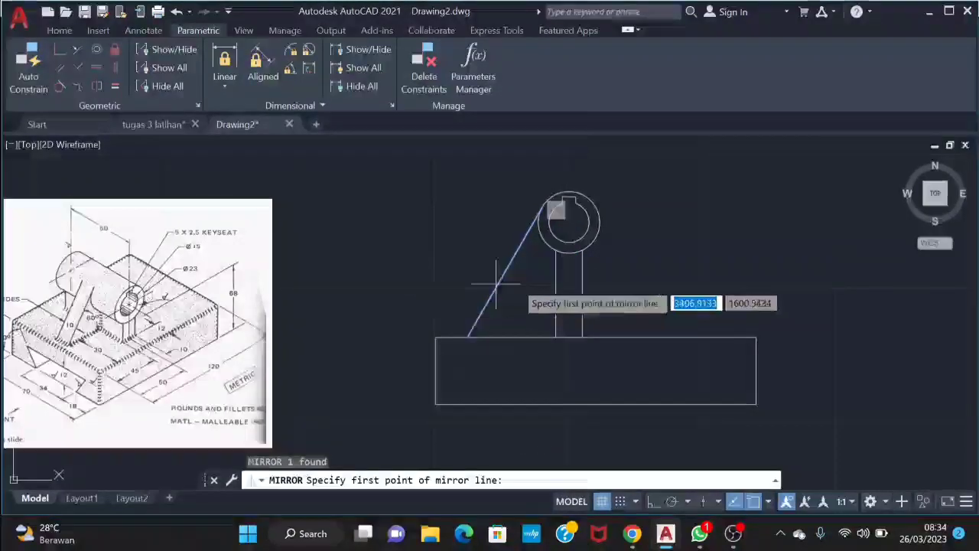
click(568, 222)
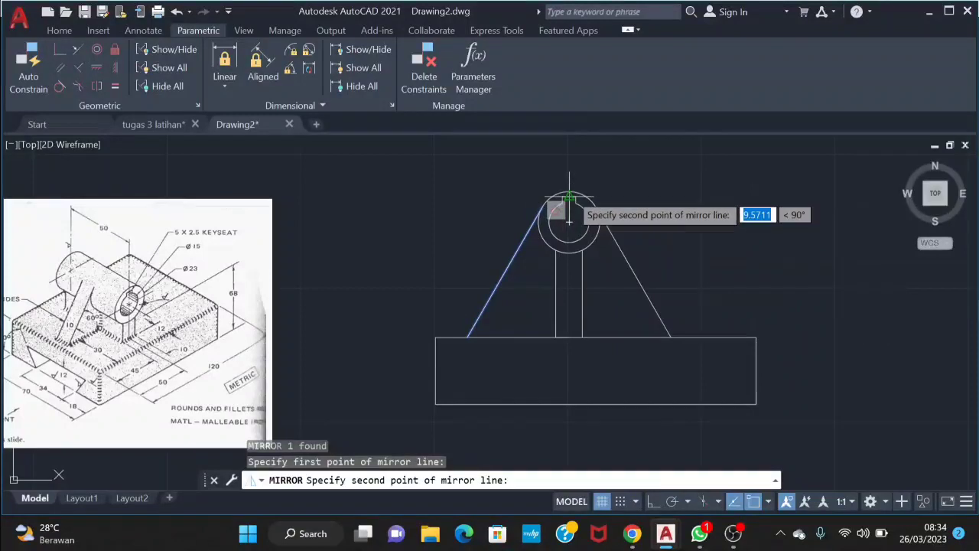
click(569, 201)
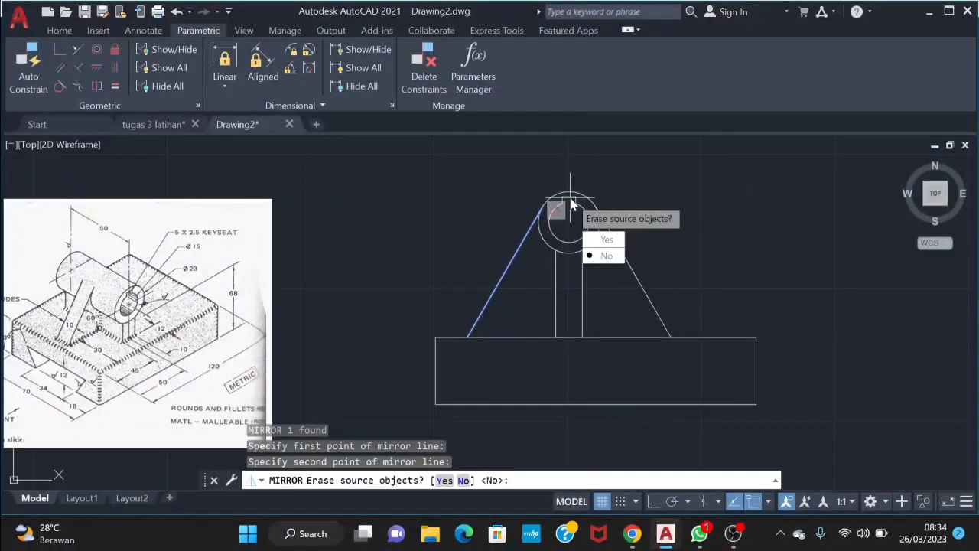
click(602, 255)
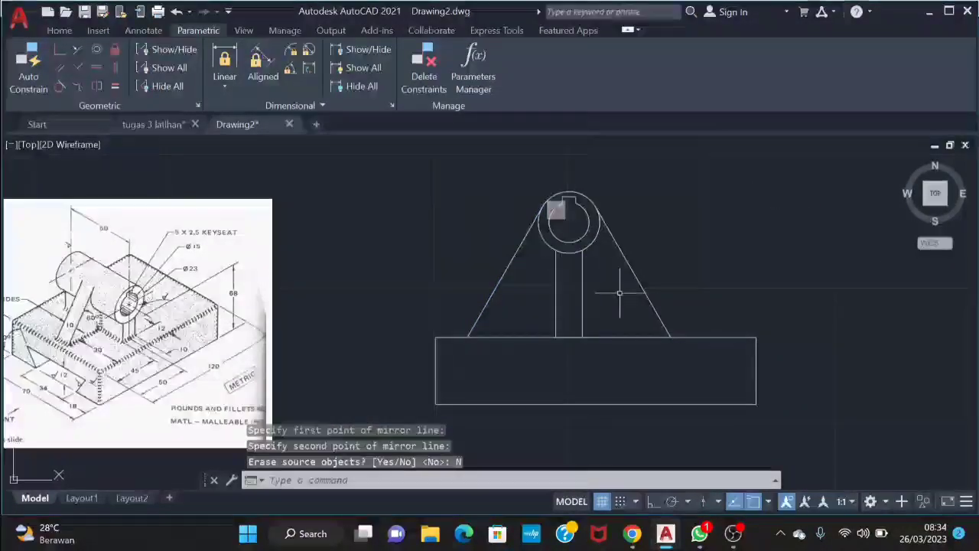
key(Escape)
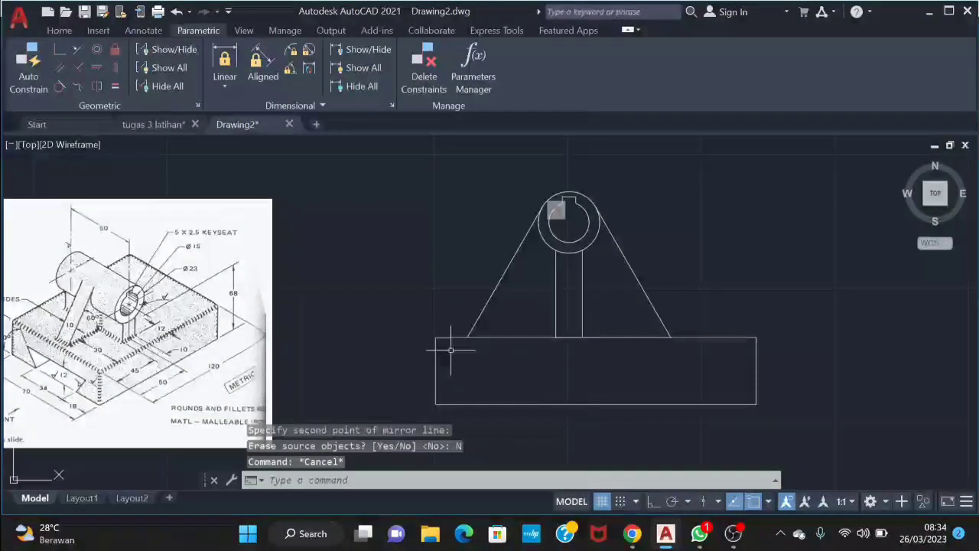
- Start a line on the base's left edge, 12 mm above its lower-left corner
middle_drag(450, 350, 521, 319)
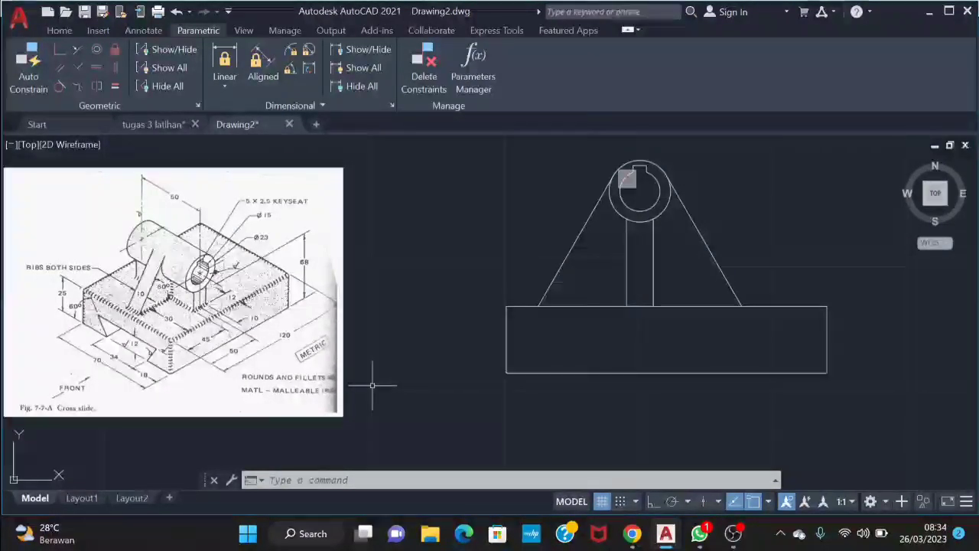
text(l)
key(Return)
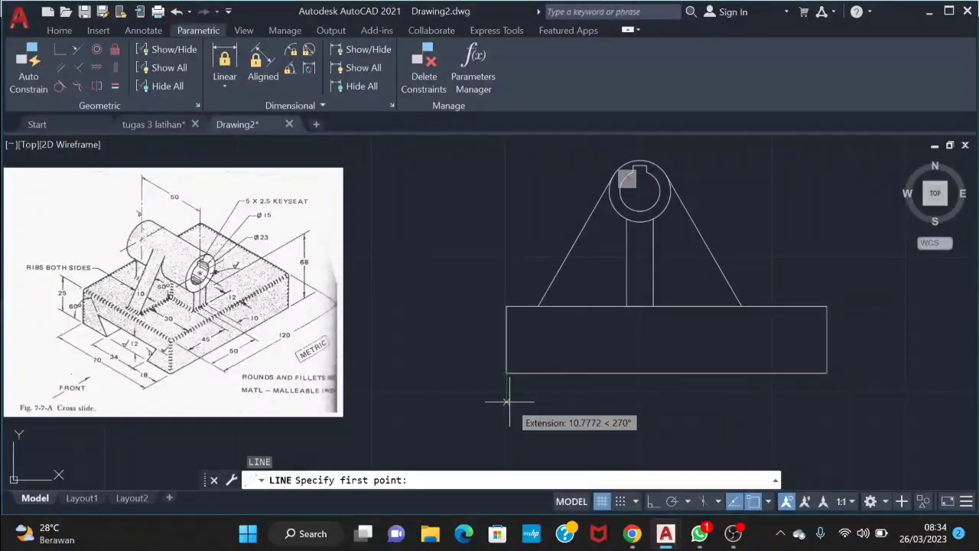
text(12)
key(Return)
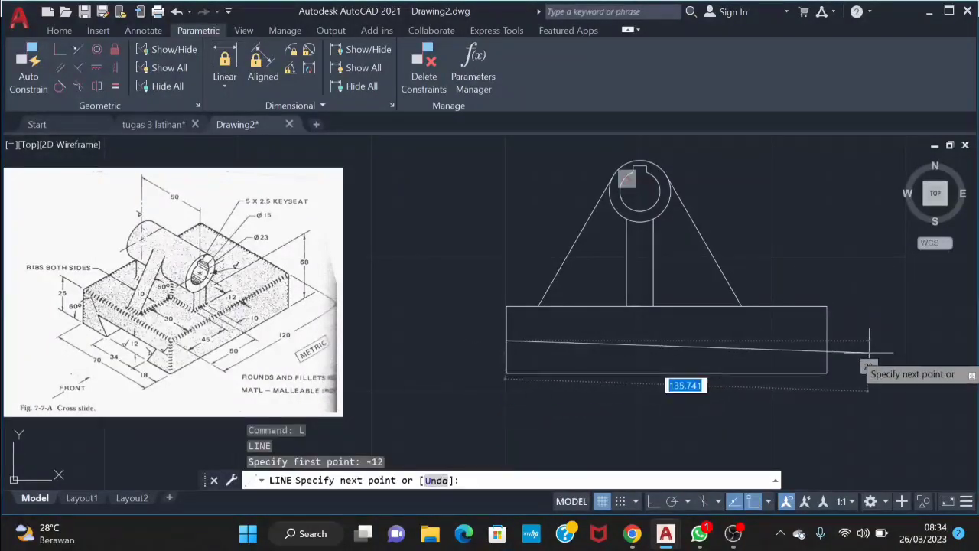
- Finish the horizontal line across the base at its right edge and give it the dashed ACAD_ISO02 linetype
click(826, 341)
key(Escape)
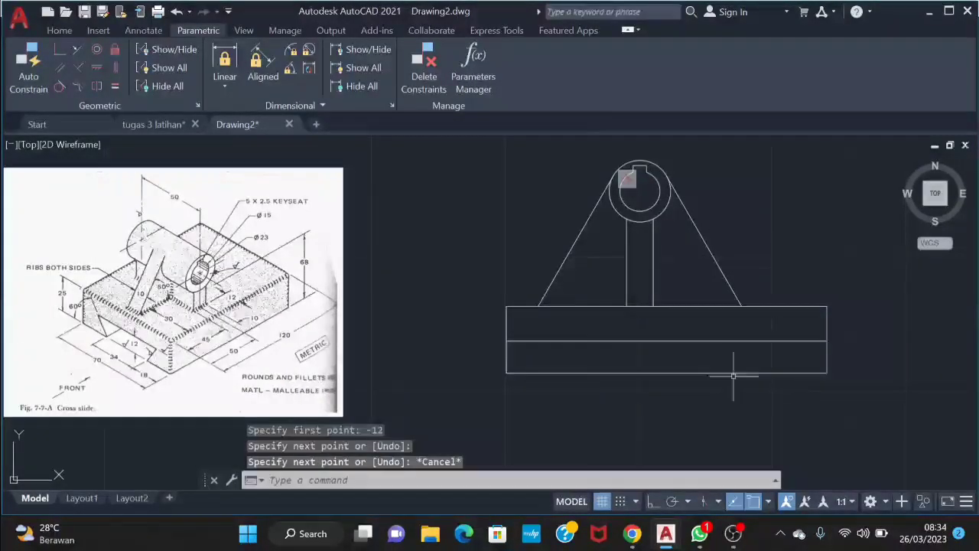
drag(684, 357, 623, 327)
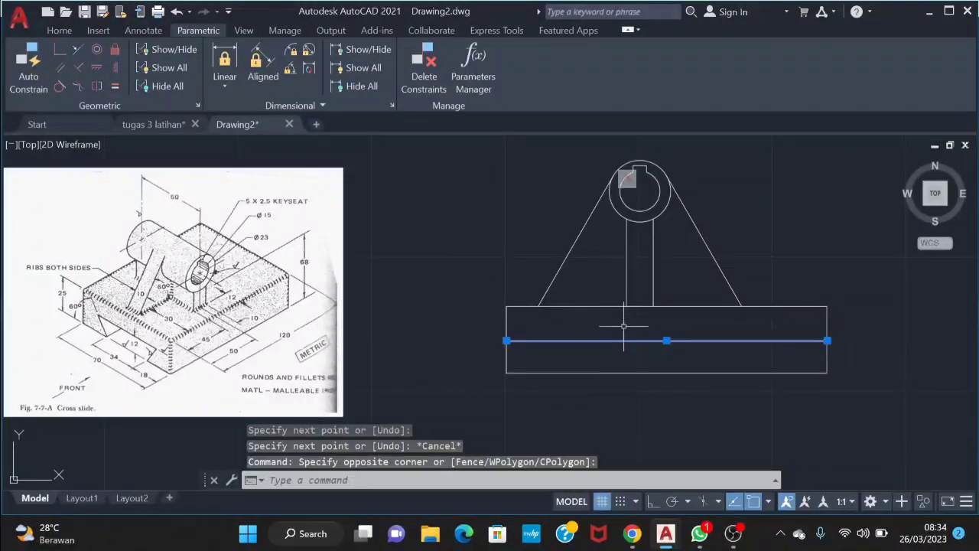
click(60, 29)
click(679, 90)
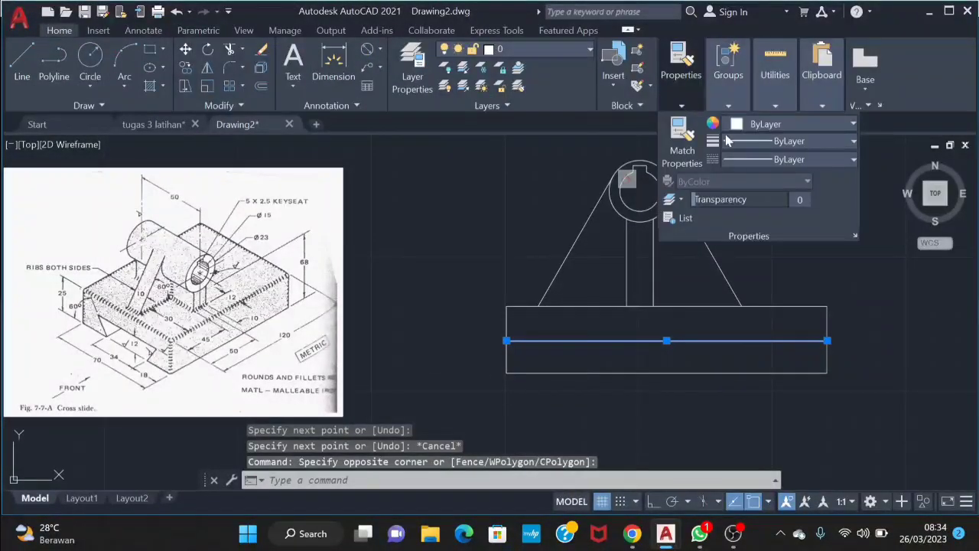
click(774, 161)
click(822, 220)
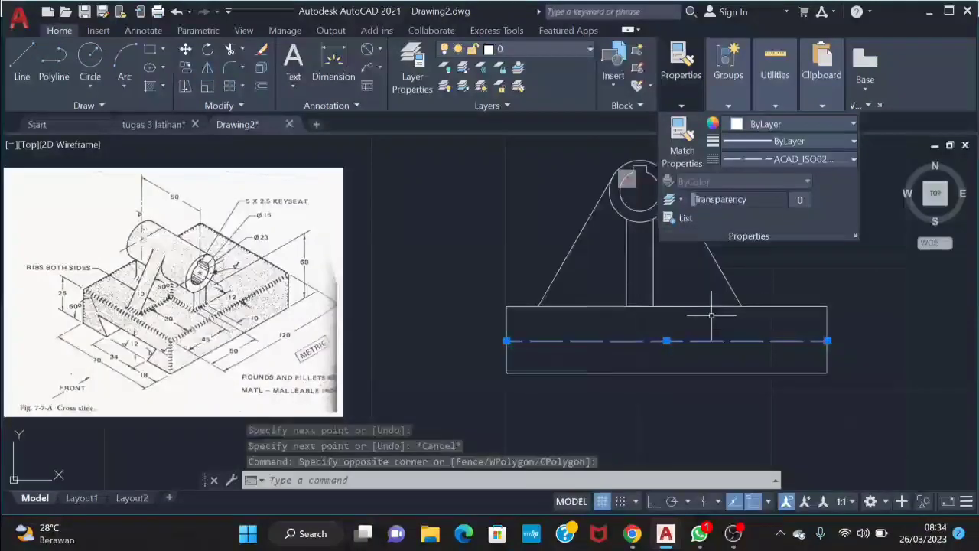
- Set the dashed line's linetype scale to 0.3
text(mo)
key(Return)
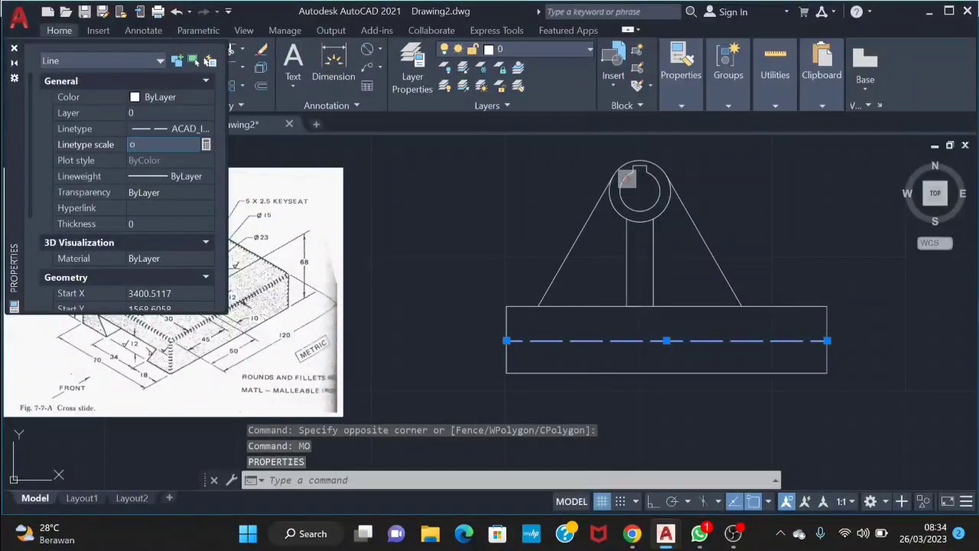
click(180, 144)
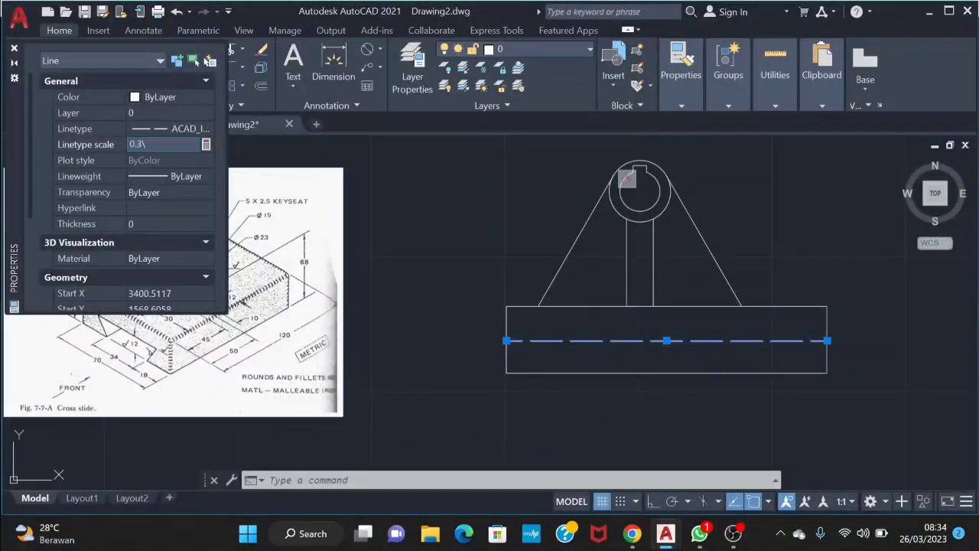
key(Return)
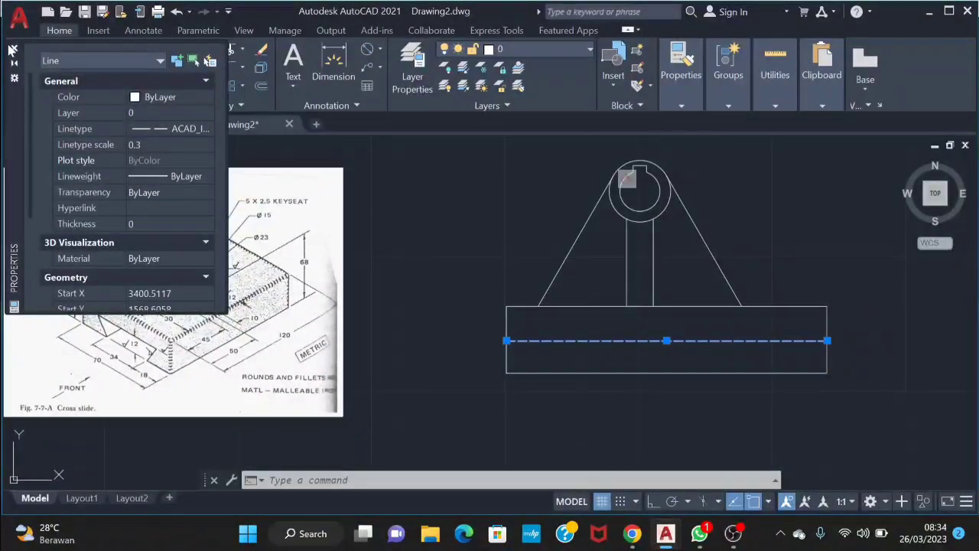
click(13, 50)
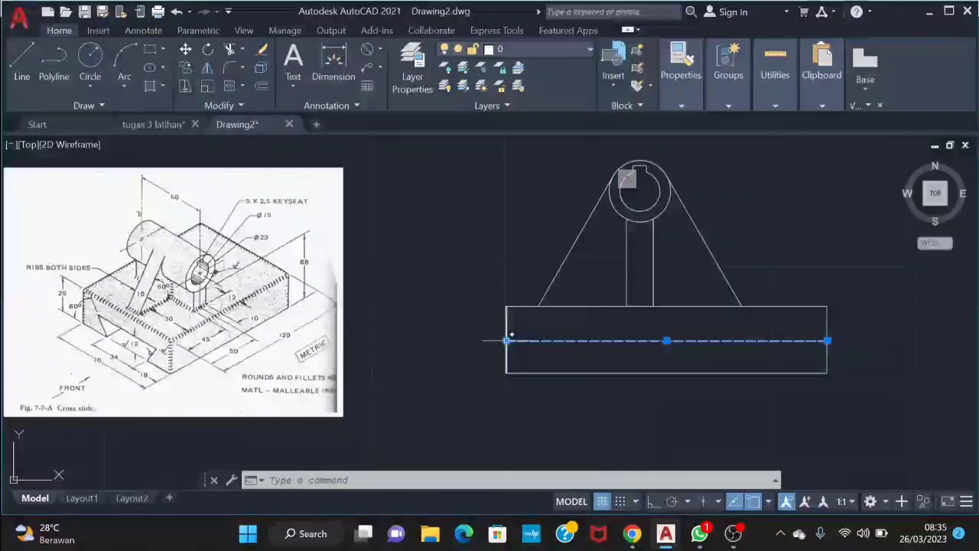
- Draw three overlapping 120 mm lines along the base's top edge from corner to corner
scroll(322, 403, up, 2)
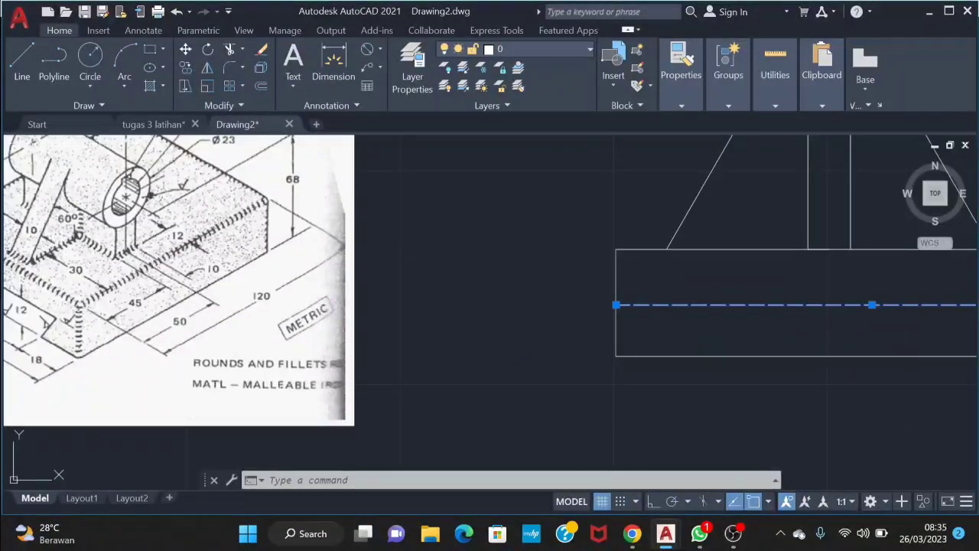
scroll(234, 379, up, 3)
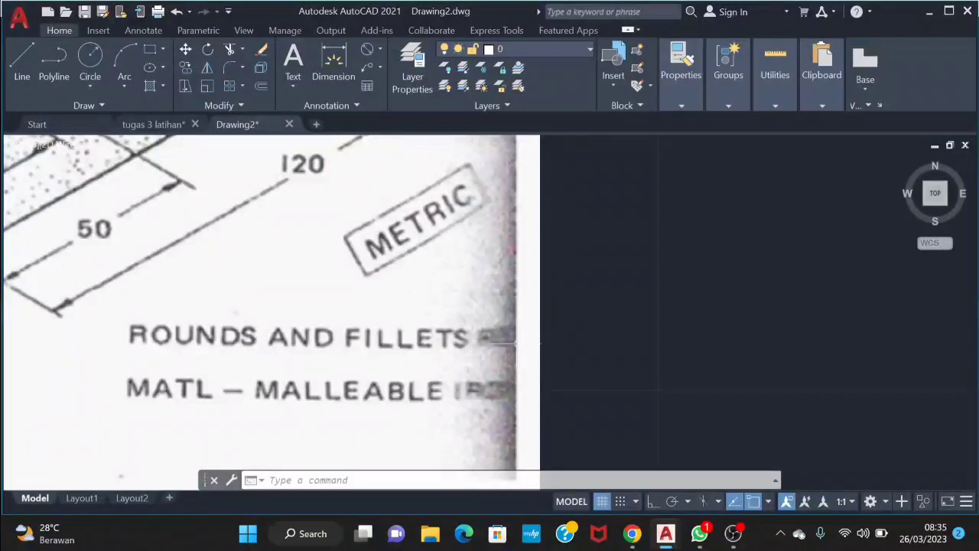
scroll(514, 343, down, 6)
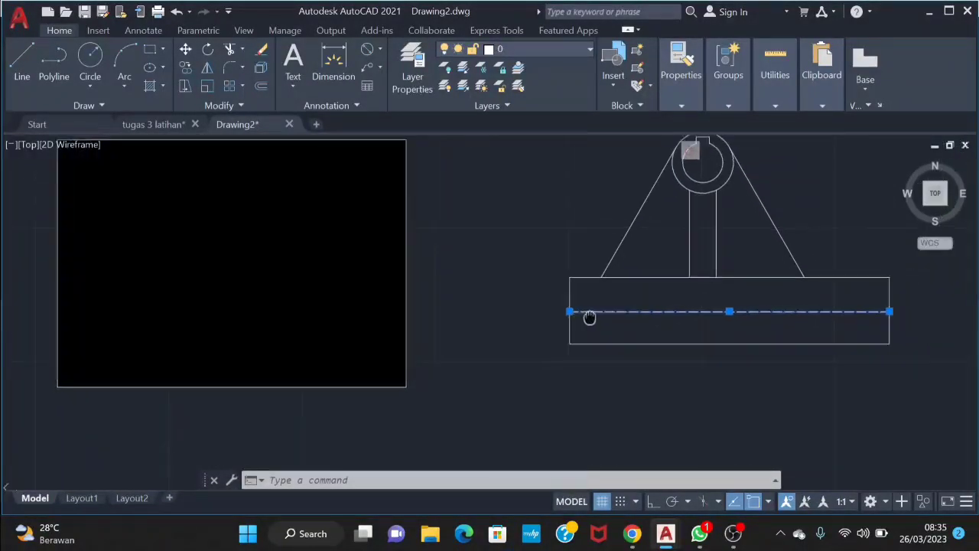
key(Escape)
text(l)
key(Return)
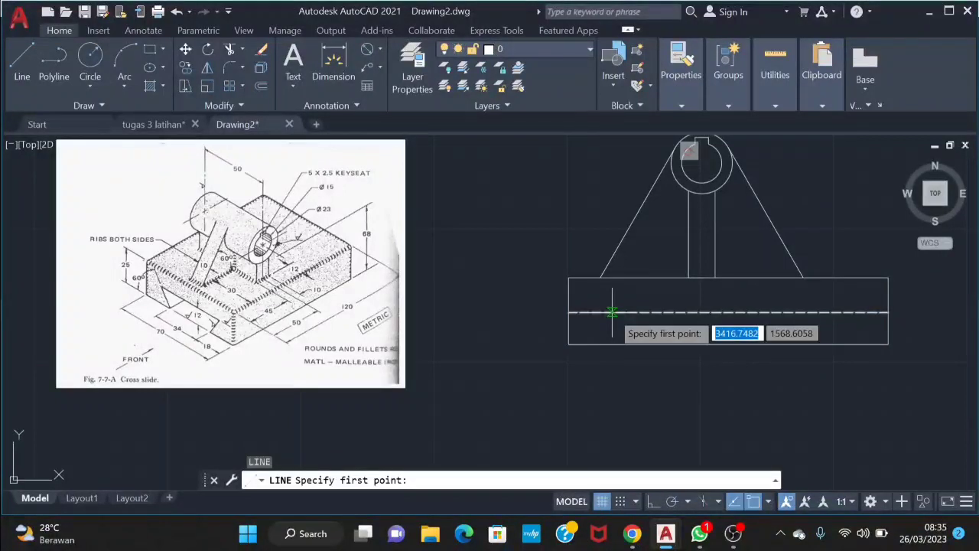
click(569, 278)
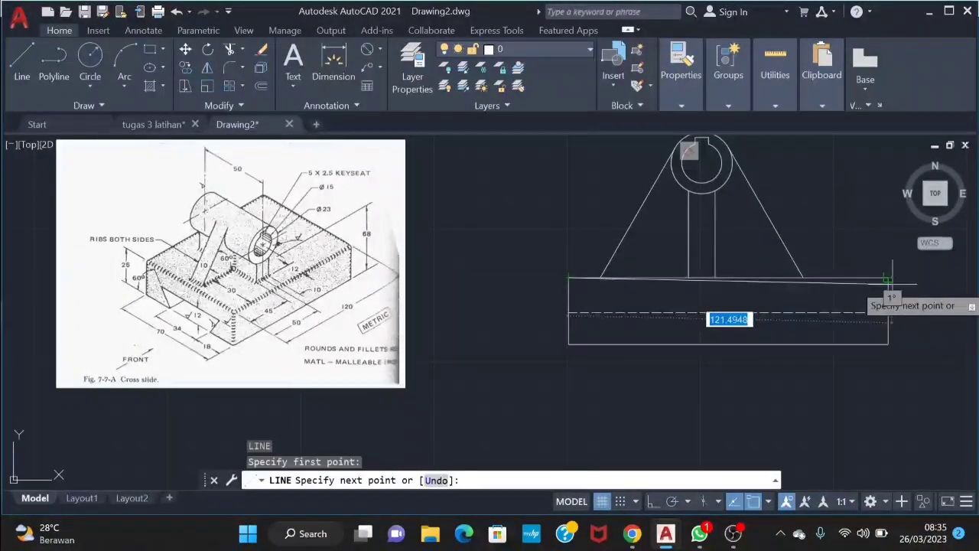
click(887, 279)
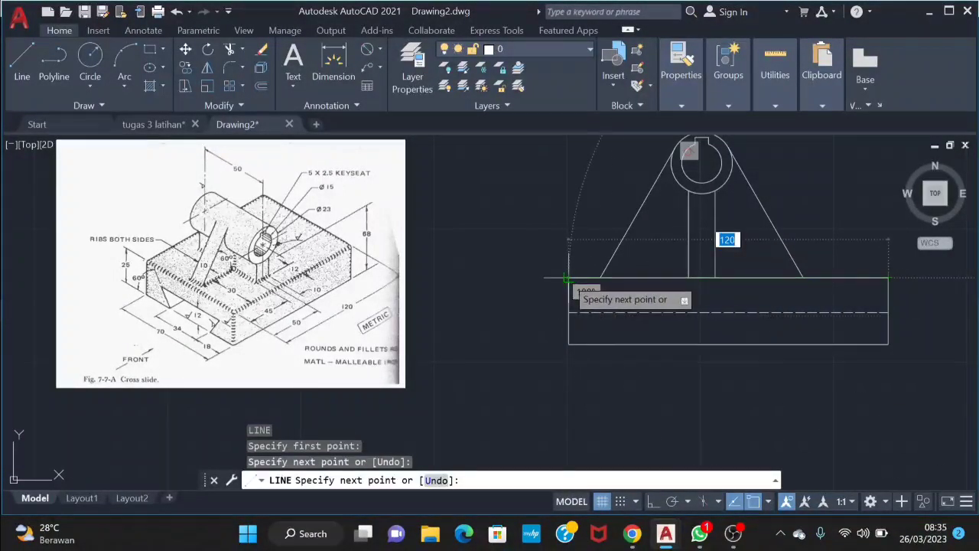
click(569, 279)
click(887, 278)
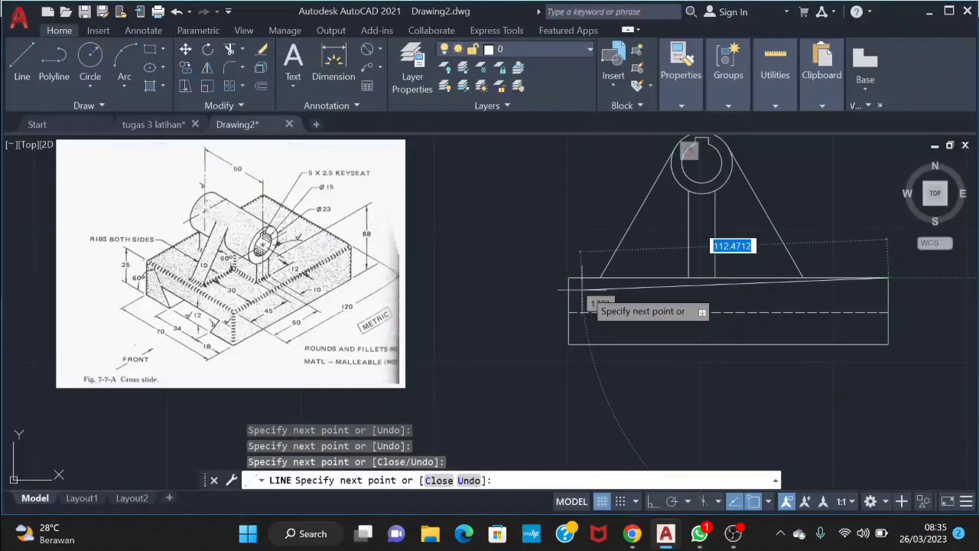
key(Escape)
- Fillet the base's upper left and upper right corners with a radius of 3 mm
text(f)
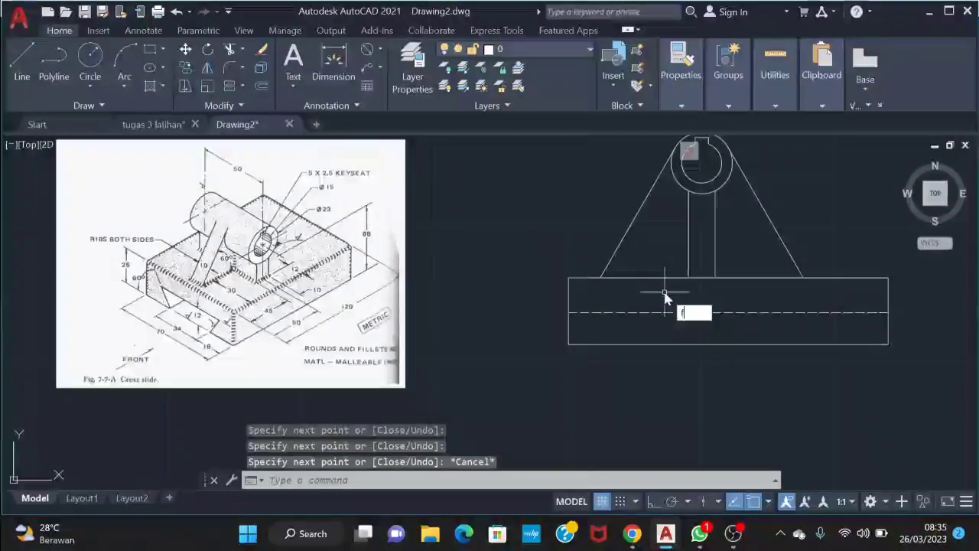
key(Return)
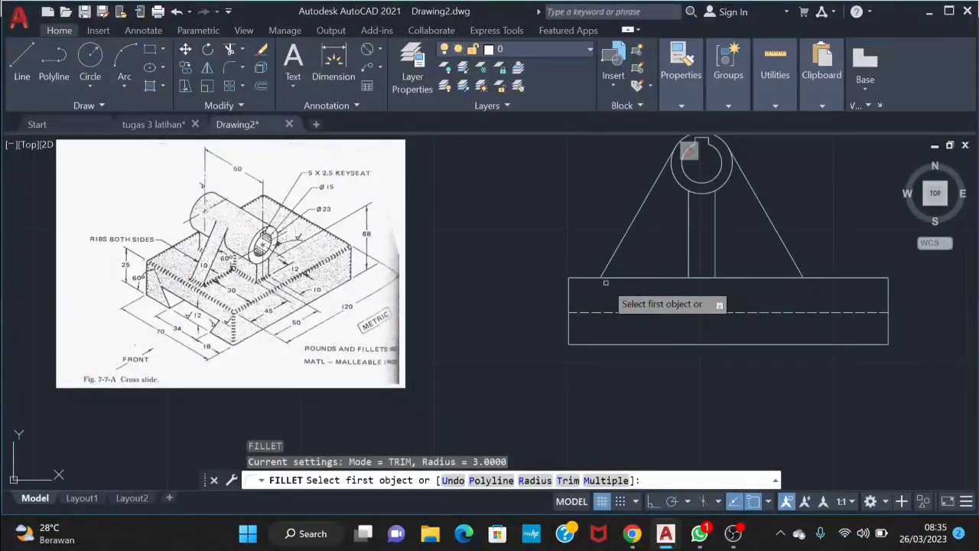
key(Return)
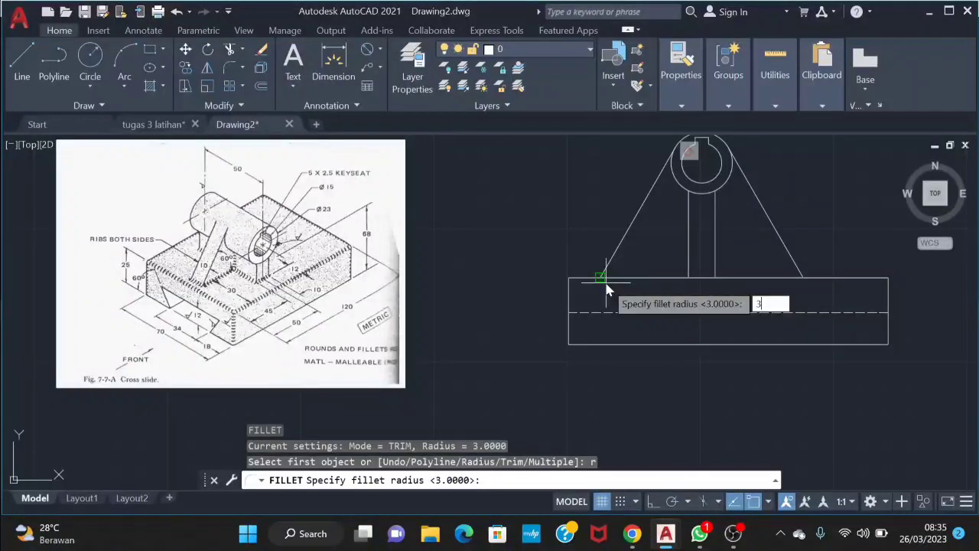
key(Return)
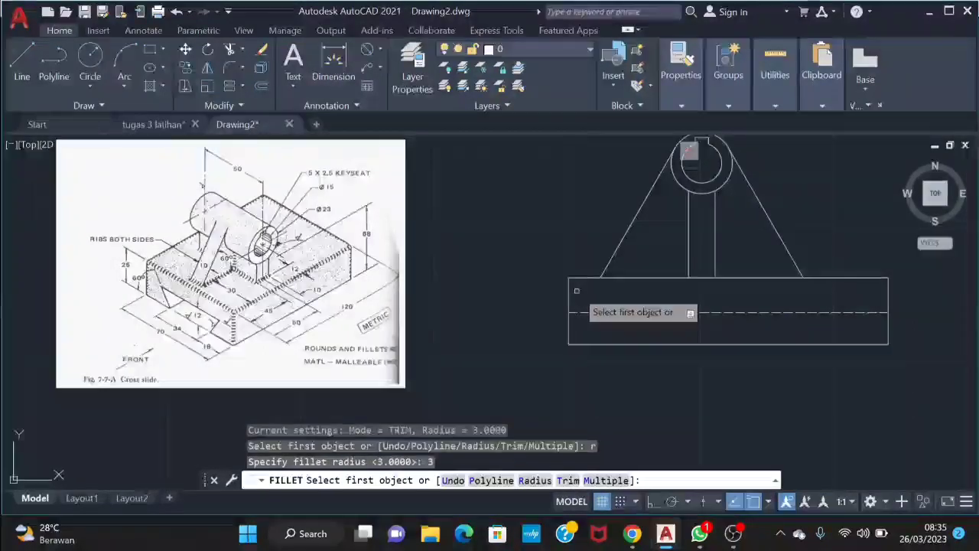
click(570, 292)
click(569, 294)
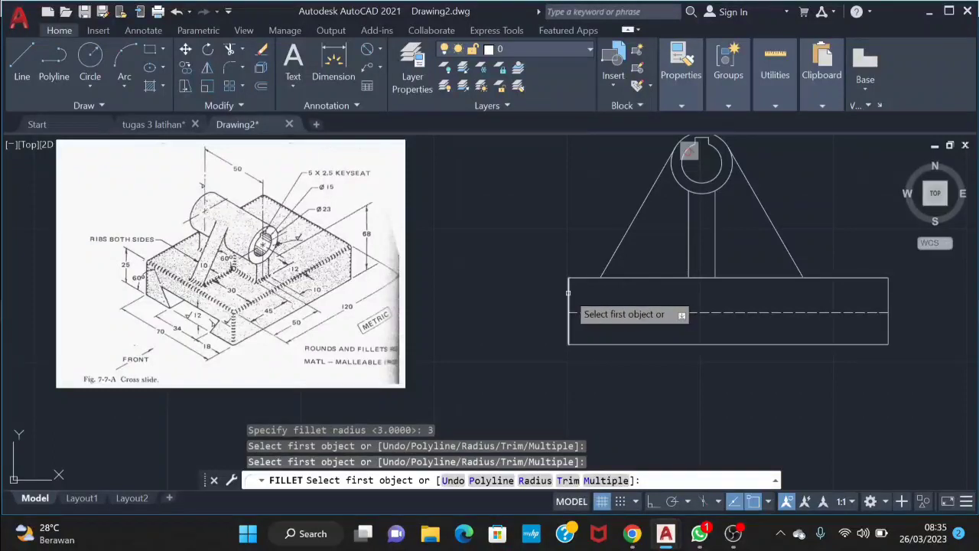
click(569, 297)
click(585, 277)
key(Return)
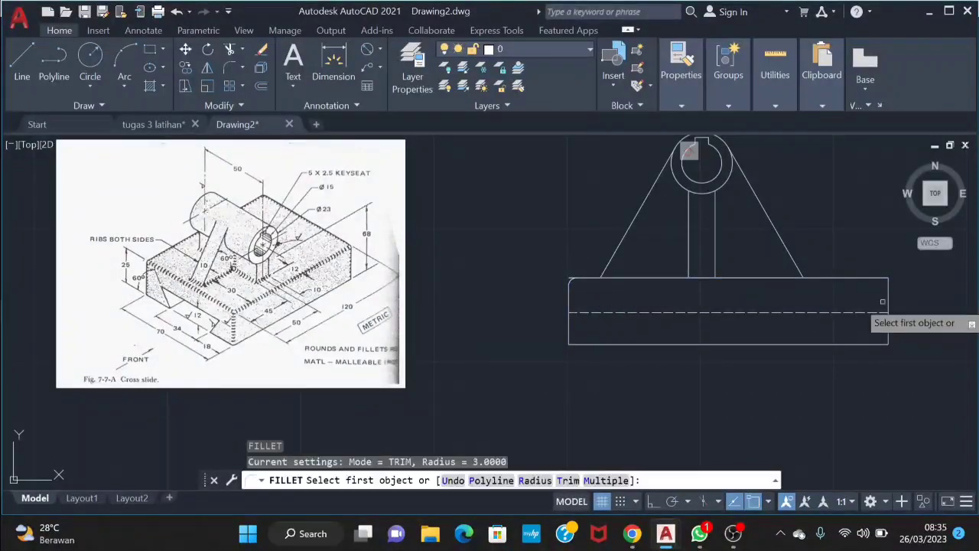
click(888, 295)
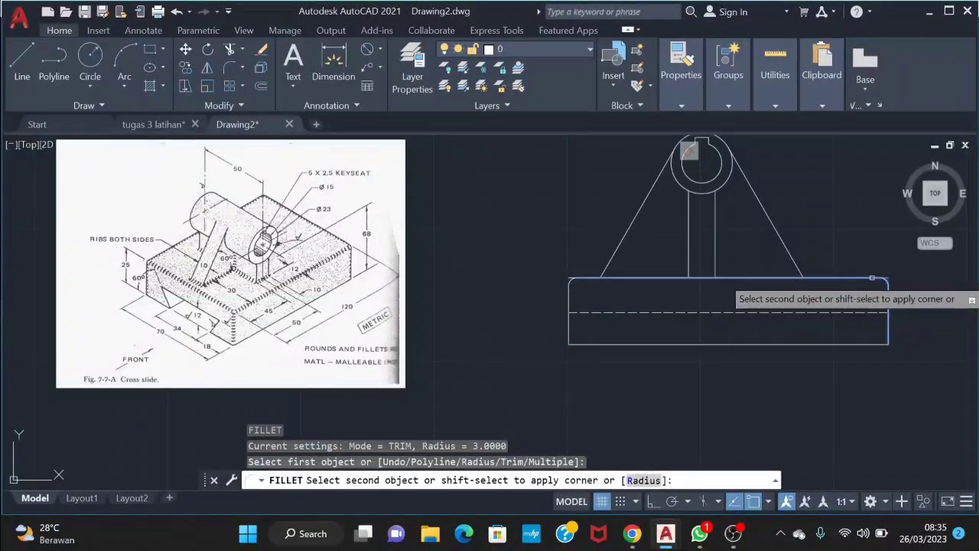
click(870, 280)
- Fillet the junctions of the right and left sloping rib lines with the base's top edge at 3 mm radius
key(Return)
click(799, 272)
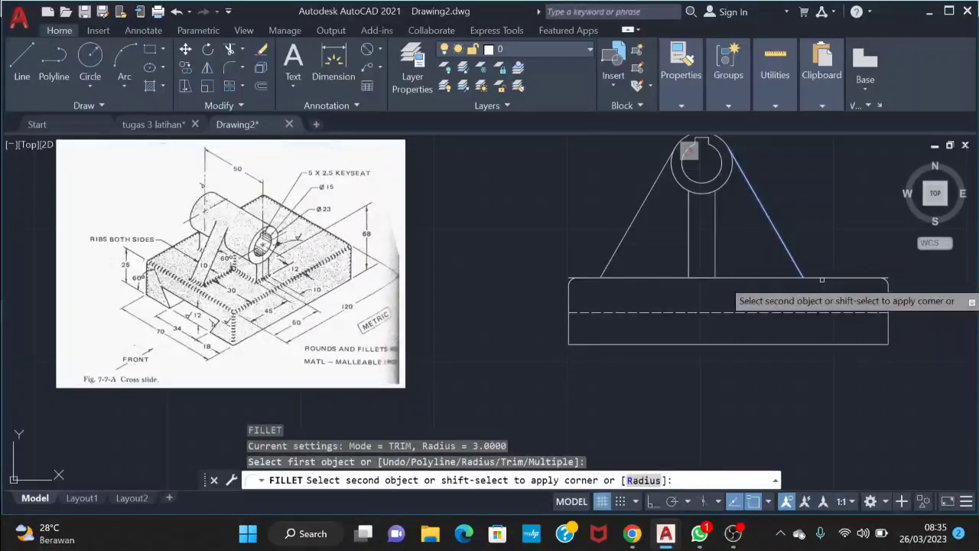
click(824, 279)
key(Return)
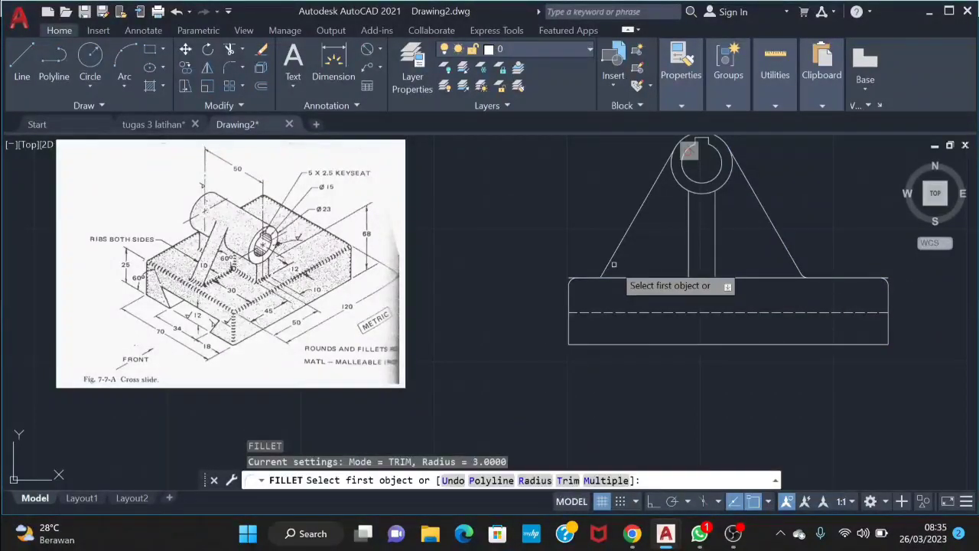
click(611, 263)
click(586, 278)
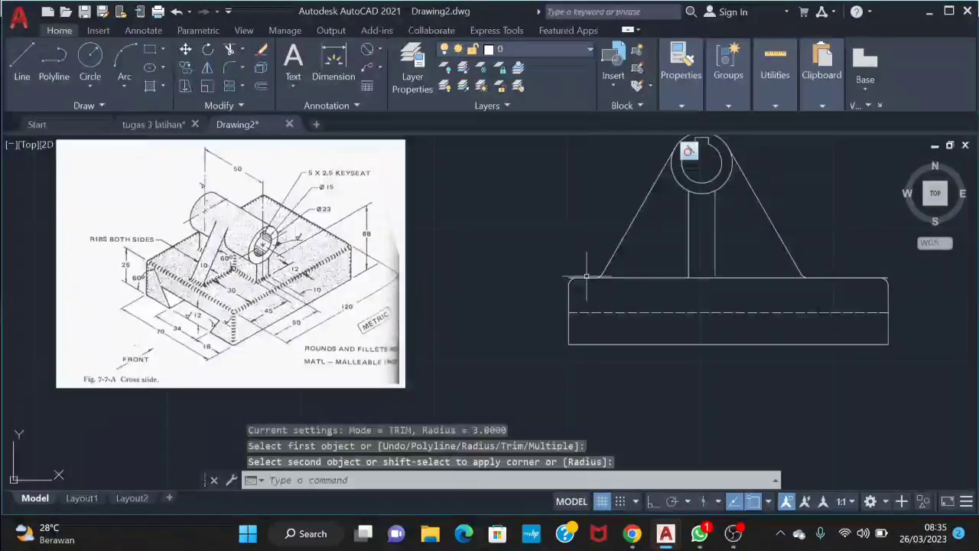
- Fillet both vertical web lines into the base's top edge with a 3 mm radius
key(Return)
click(688, 267)
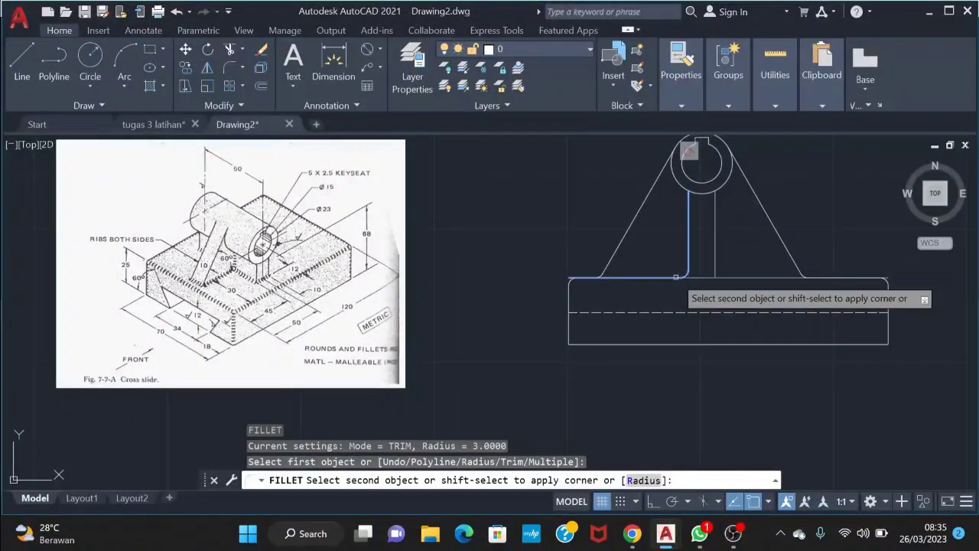
click(685, 278)
key(Return)
click(716, 264)
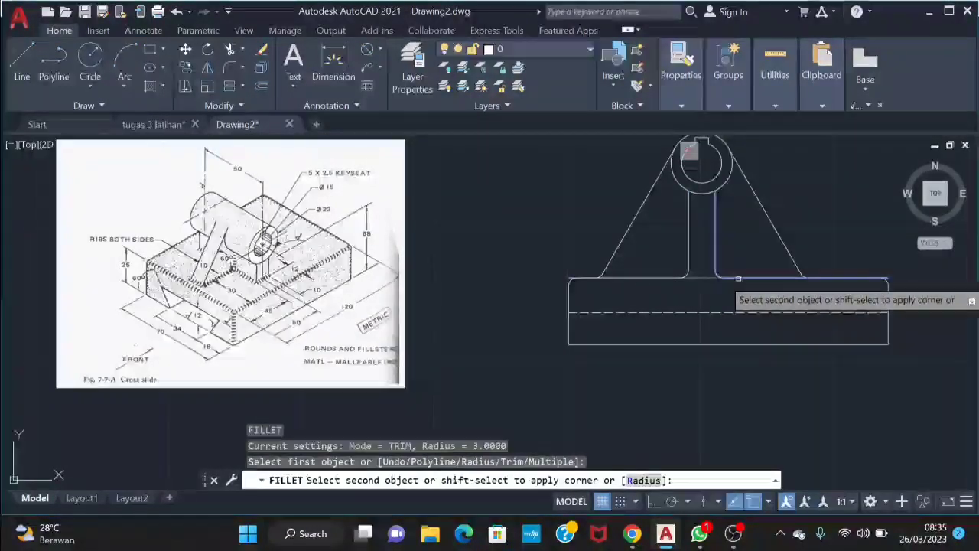
click(735, 280)
- Trim the top-edge line ends that overhang the base's left and right rounded corners
scroll(597, 288, up, 4)
key(Escape)
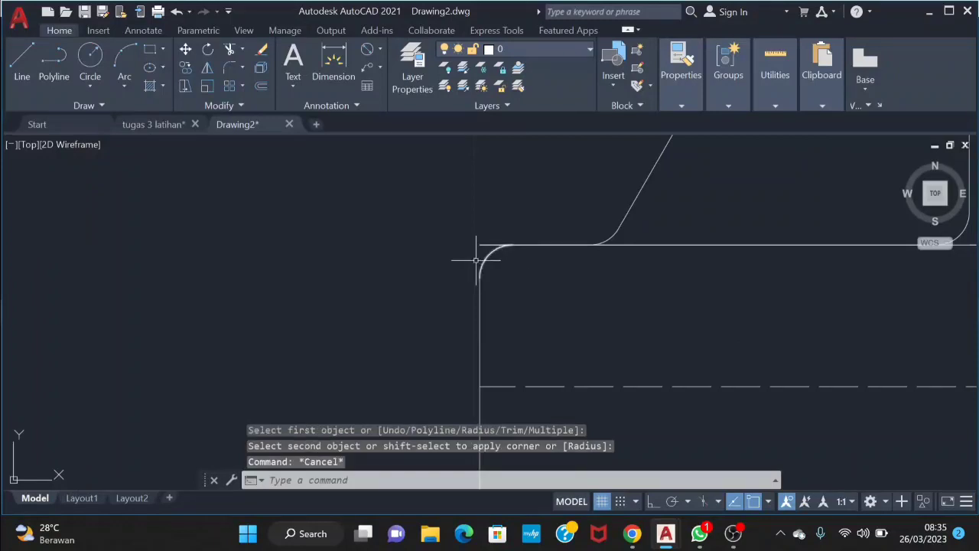
text(tr)
key(Return)
mouse_move(489, 260)
mouse_down()
mouse_move(494, 220)
mouse_move(490, 229)
mouse_up()
scroll(642, 267, down, 2)
middle_drag(643, 267, 108, 214)
middle_drag(773, 223, 621, 269)
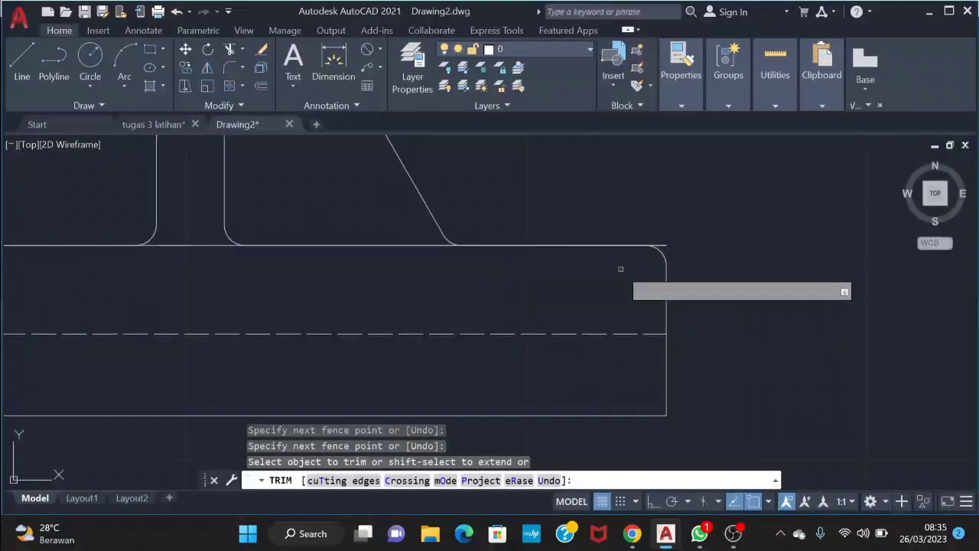
scroll(720, 267, up, 2)
mouse_move(632, 232)
mouse_down()
mouse_move(634, 212)
mouse_move(632, 234)
mouse_up()
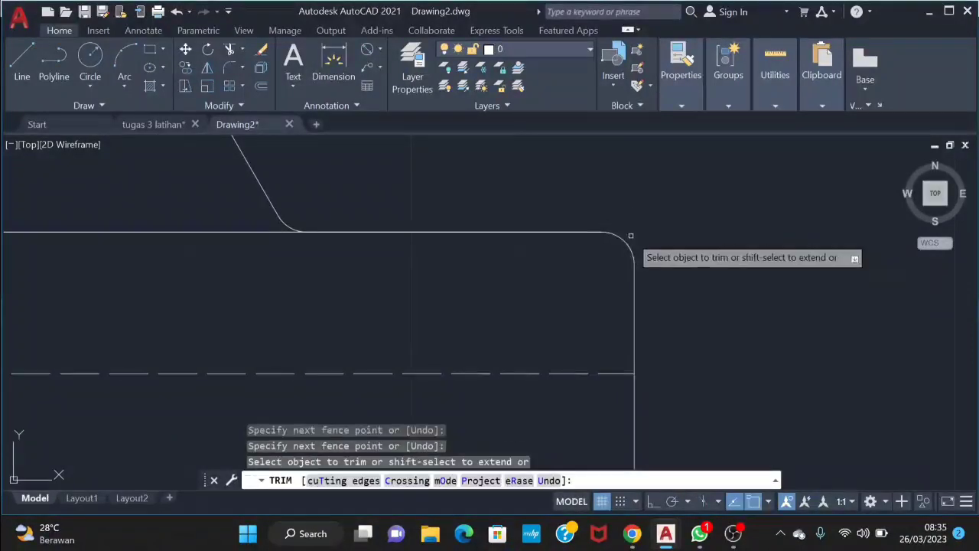
- Trim the overlapping top-edge segment between the right rib's fillet and the base's right rounded corner
scroll(618, 236, down, 2)
scroll(566, 237, up, 2)
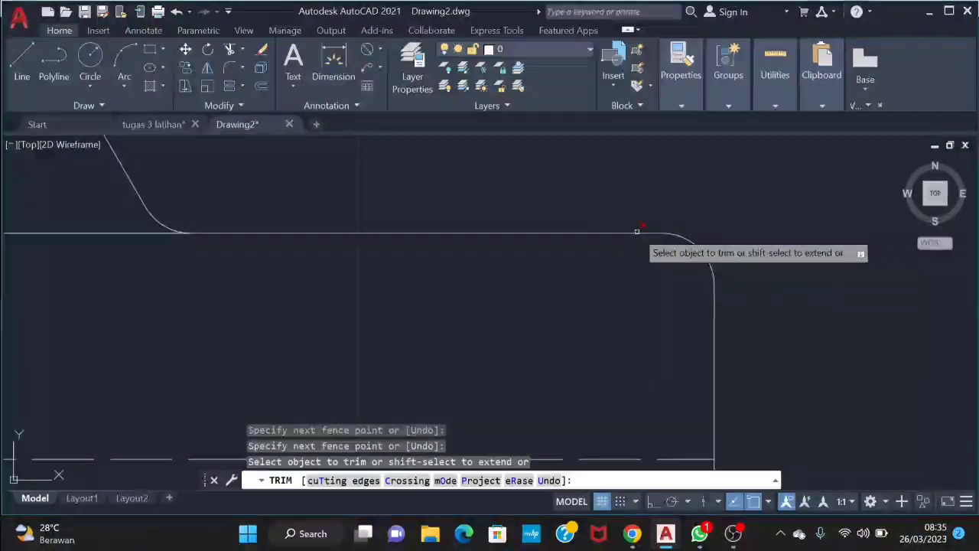
click(636, 238)
- Examine the base's top edge and its fillet junctions with the web and ribs for leftover line segments
middle_drag(319, 262, 632, 276)
middle_drag(389, 267, 634, 265)
scroll(505, 269, down, 1)
scroll(528, 271, down, 3)
scroll(415, 249, up, 3)
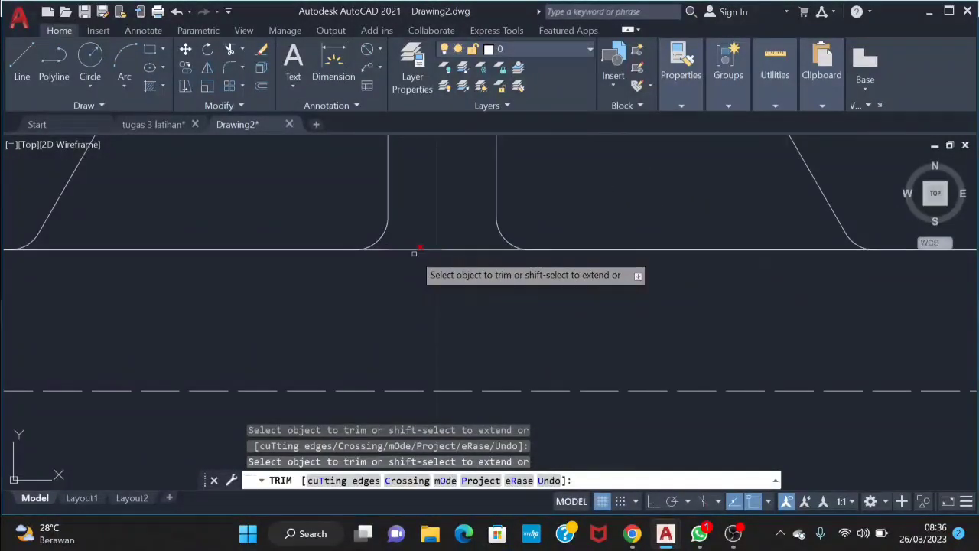
scroll(426, 280, down, 3)
scroll(337, 283, up, 4)
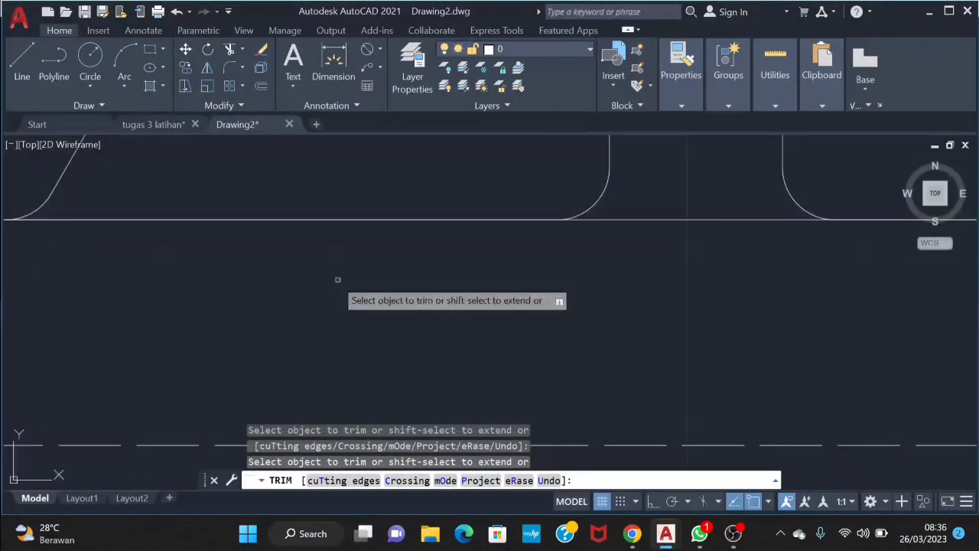
scroll(222, 240, down, 1)
middle_drag(273, 248, 535, 280)
scroll(544, 286, down, 1)
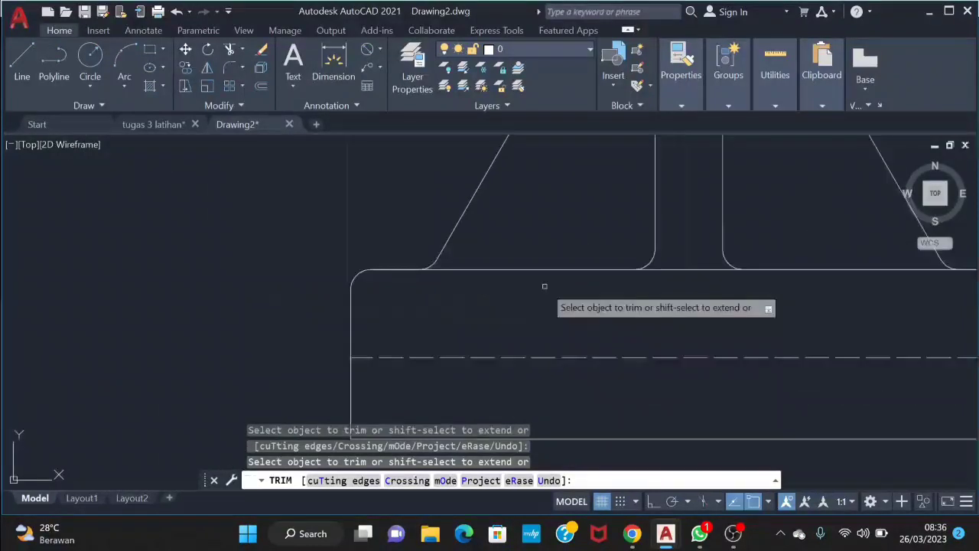
scroll(544, 288, down, 1)
scroll(465, 293, up, 1)
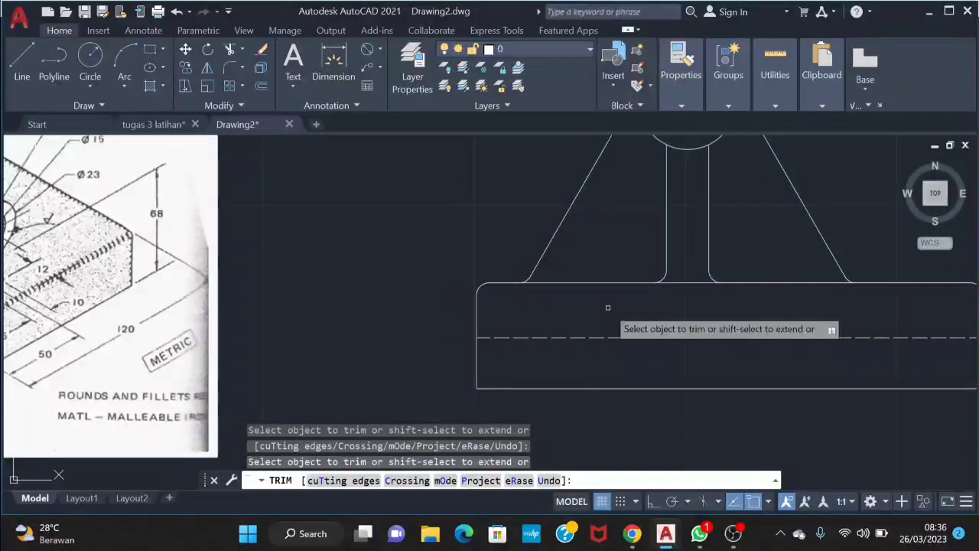
- Check the front view's rounded base corners and rib fillets for leftover segments, and end the trimming
scroll(457, 278, up, 4)
scroll(657, 307, down, 4)
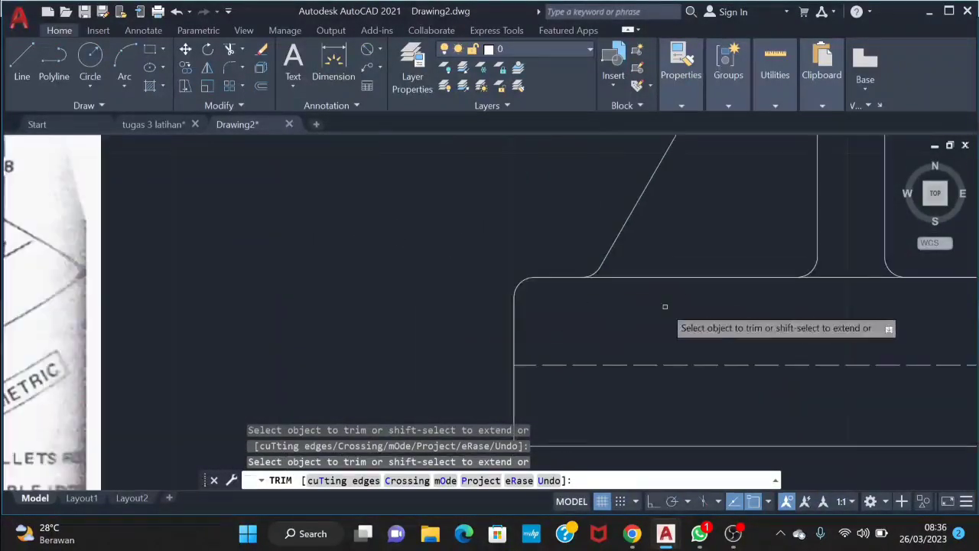
middle_drag(665, 307, 384, 311)
scroll(593, 286, down, 3)
scroll(596, 286, up, 1)
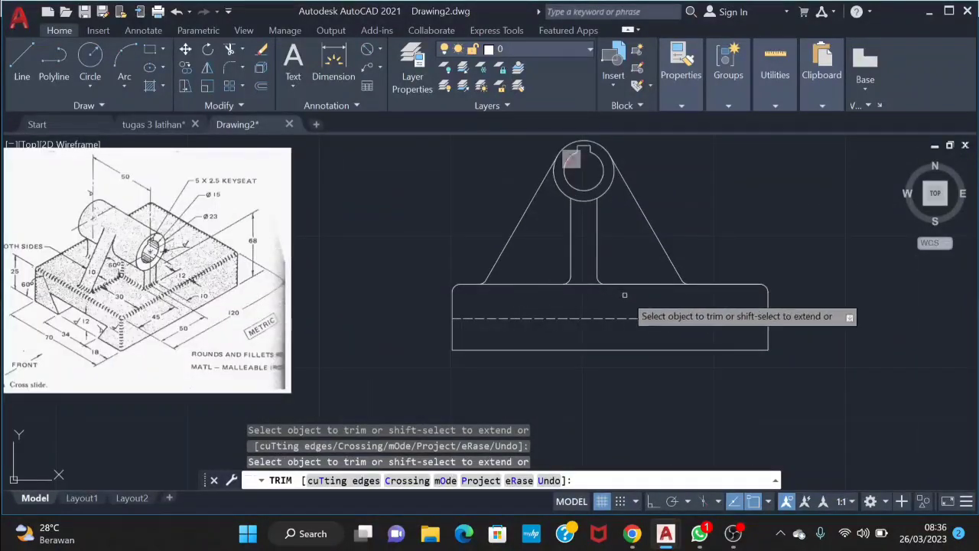
key(Escape)
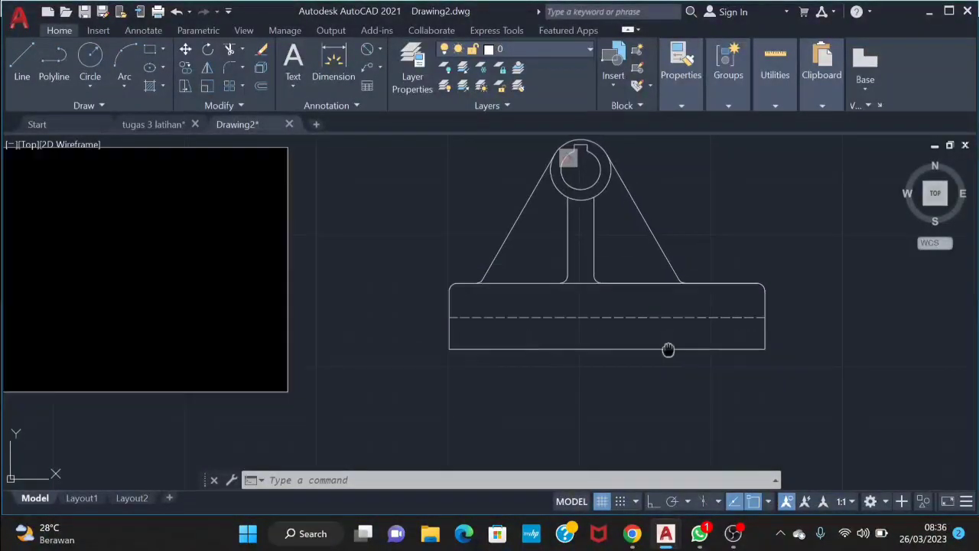
- Start the side view 70 mm right of the front view's bottom-right corner with a 25 mm vertical line upward, using Ortho mode
middle_drag(666, 350, 576, 348)
text(l)
key(Return)
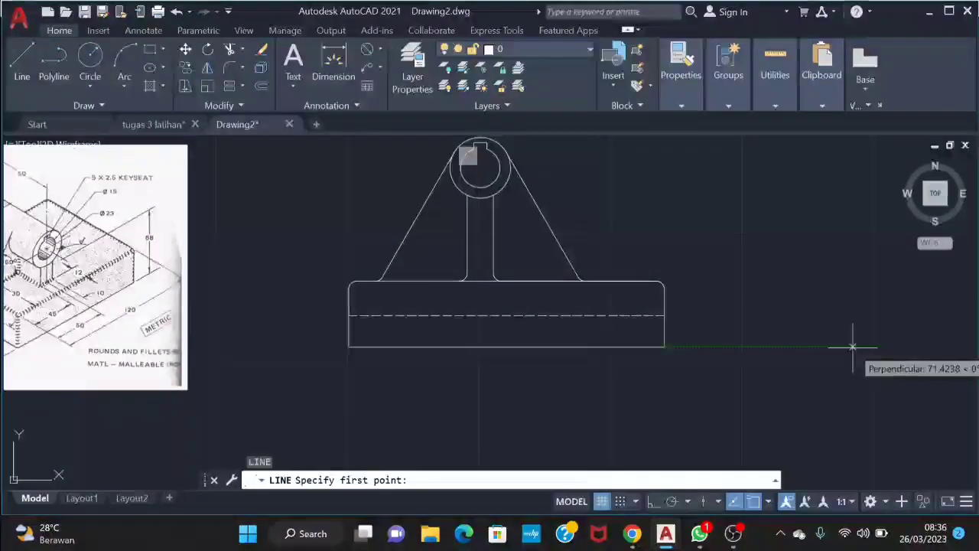
text(70)
key(Return)
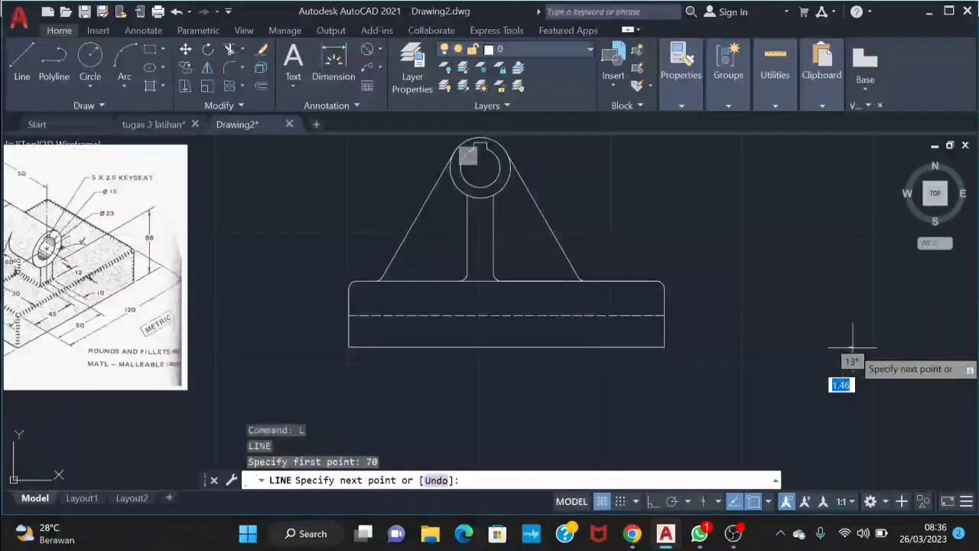
middle_drag(367, 400, 555, 367)
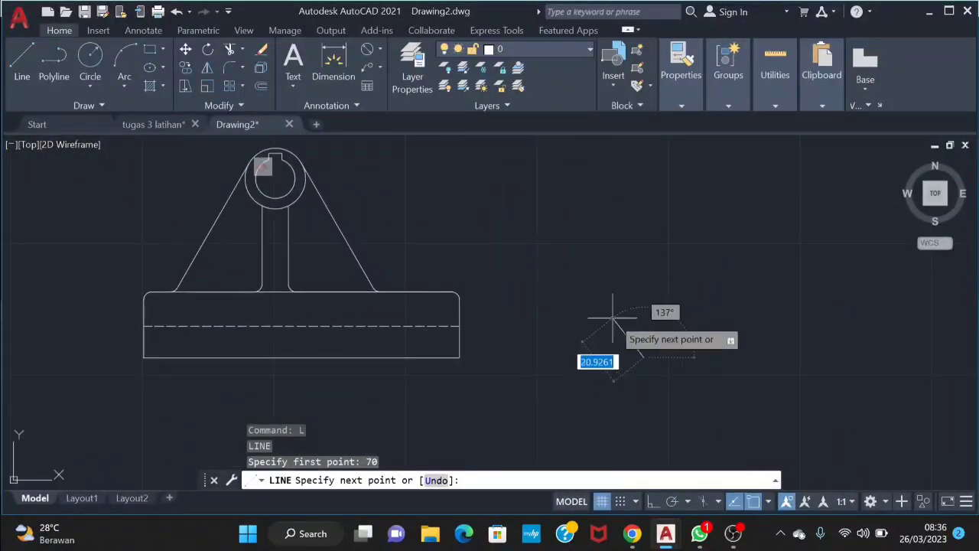
key(F8)
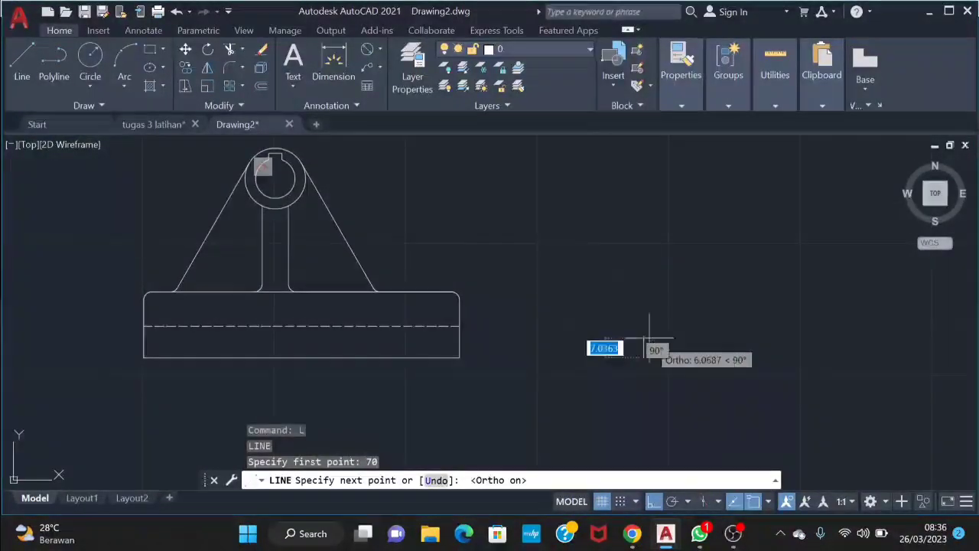
text(25)
key(Return)
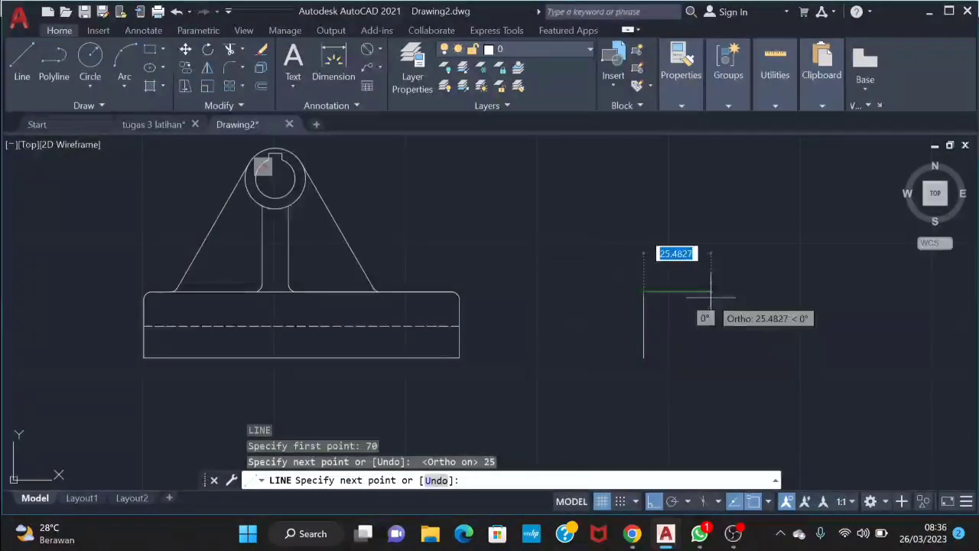
- Complete the side view's base rectangle with a 70 mm top edge, a 25 mm right edge and a closing bottom edge
text(70)
key(Return)
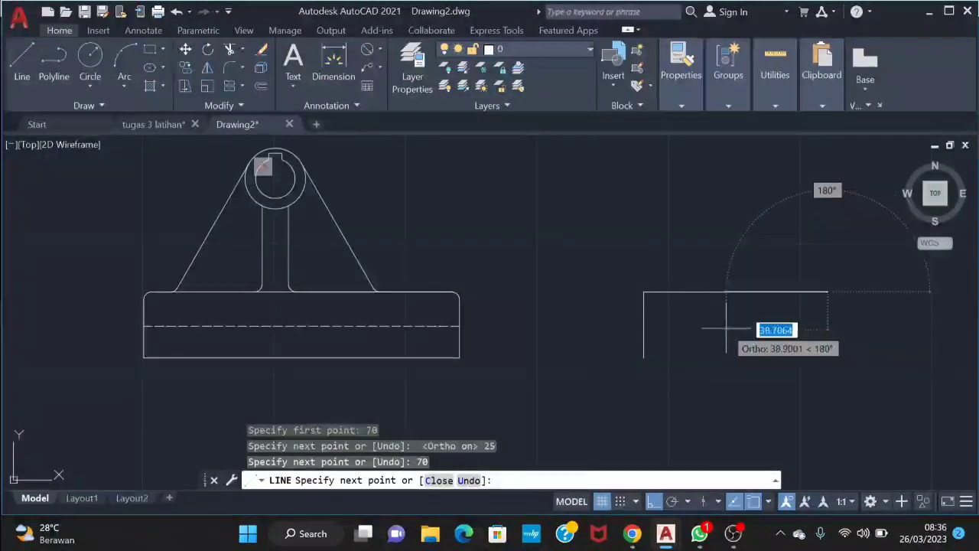
text(25)
key(Return)
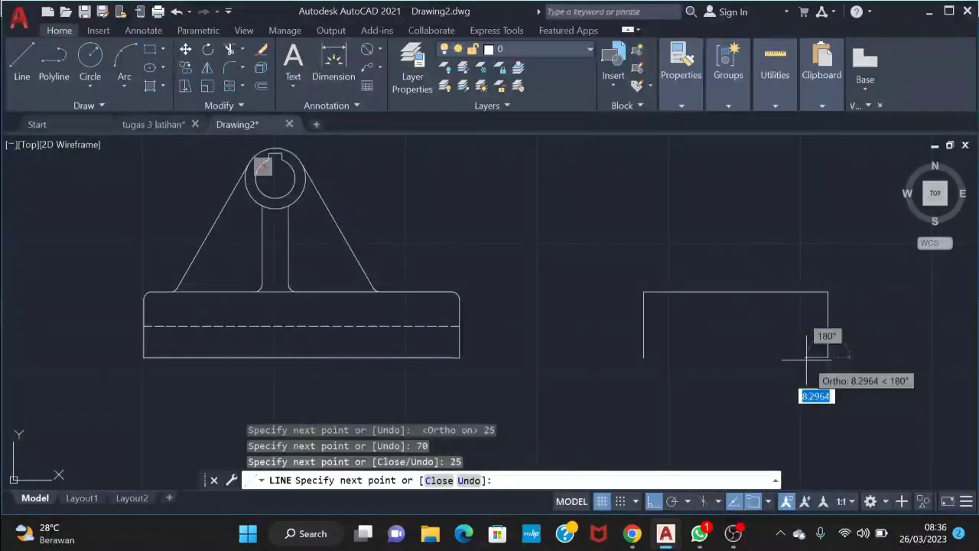
click(644, 356)
key(Escape)
scroll(518, 369, down, 2)
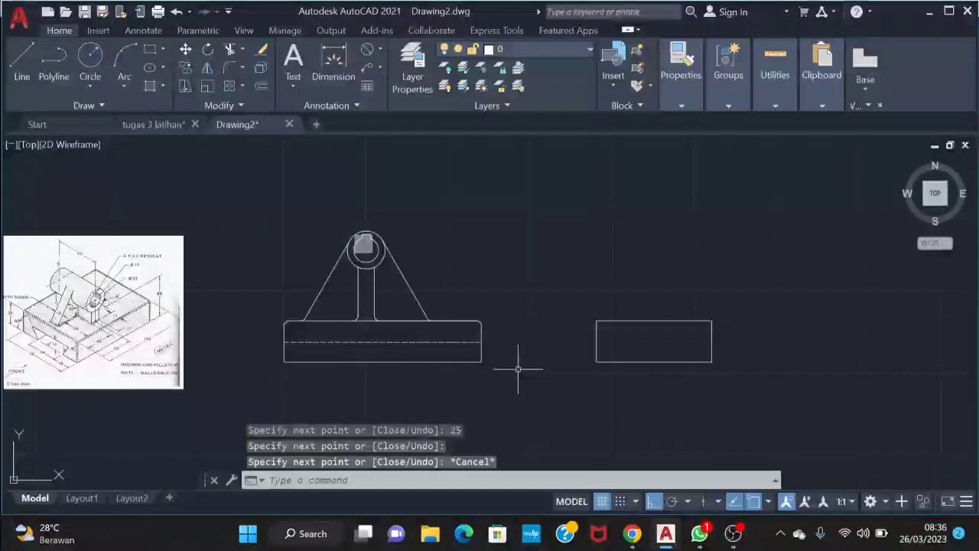
- Draw a vertical line up from the side view's top edge, 12 mm in from its right corner, to the web's upper end height
middle_drag(255, 400, 488, 363)
scroll(428, 342, up, 4)
middle_drag(557, 327, 482, 366)
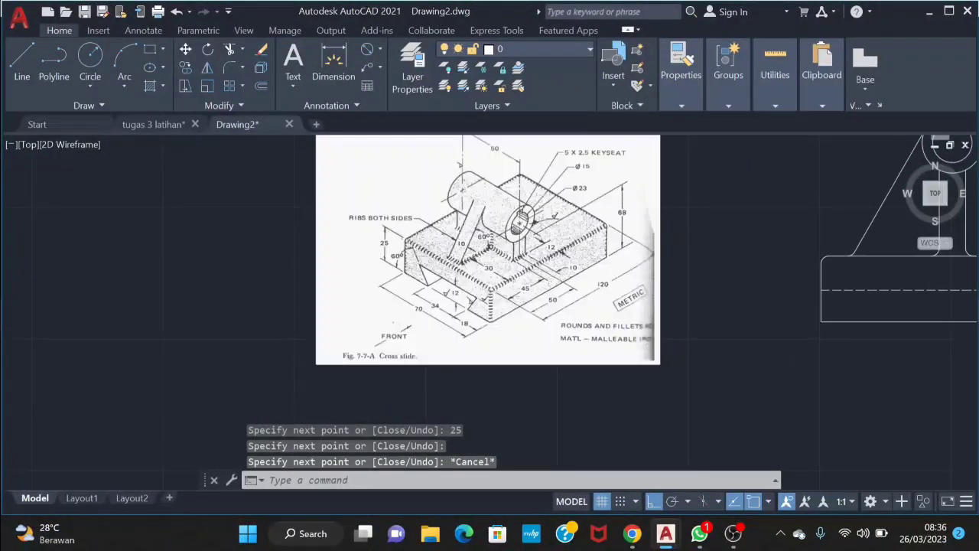
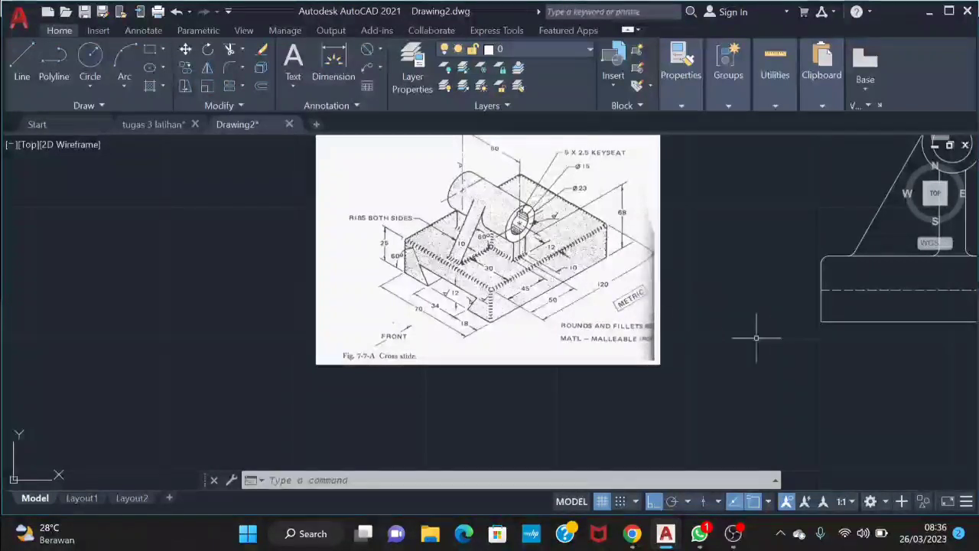
middle_drag(749, 340, 637, 326)
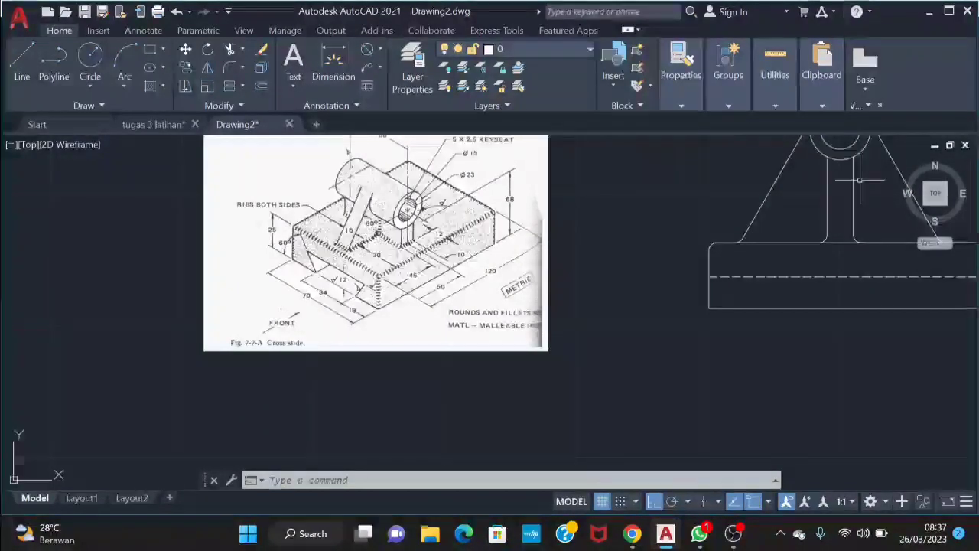
middle_drag(845, 183, 489, 231)
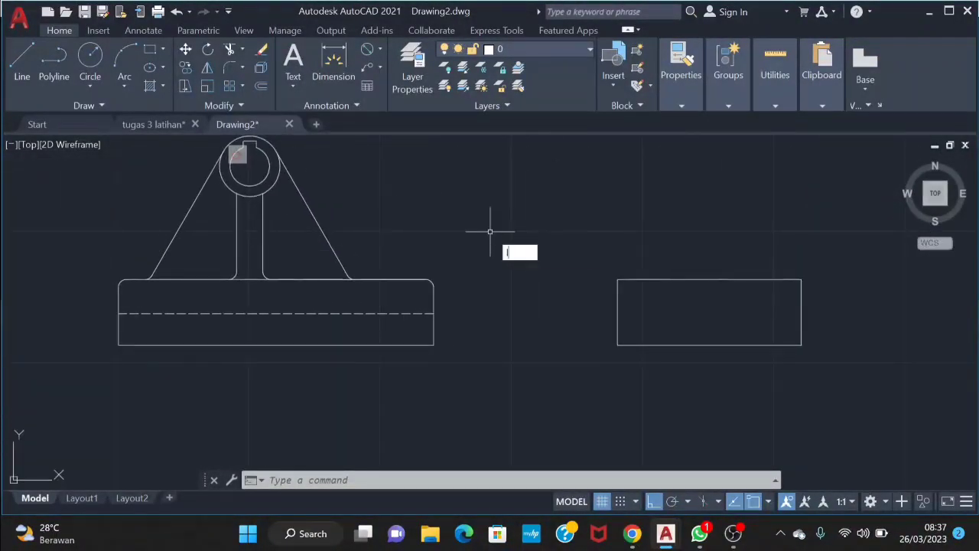
key(Return)
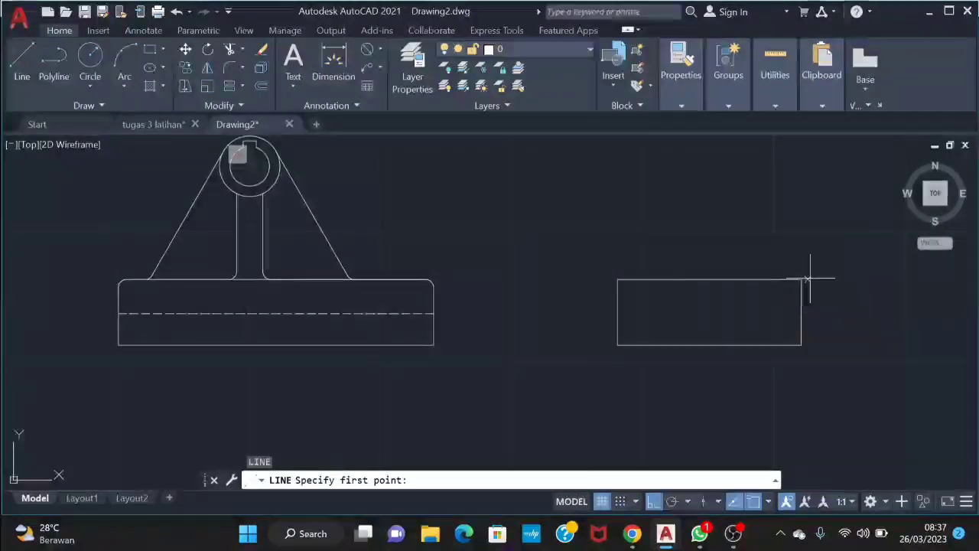
text(-12)
key(Return)
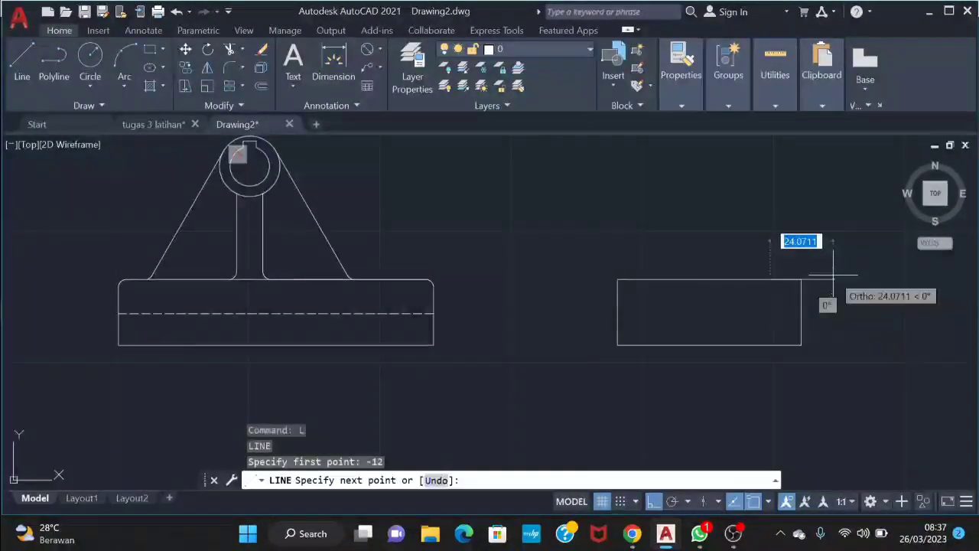
click(673, 501)
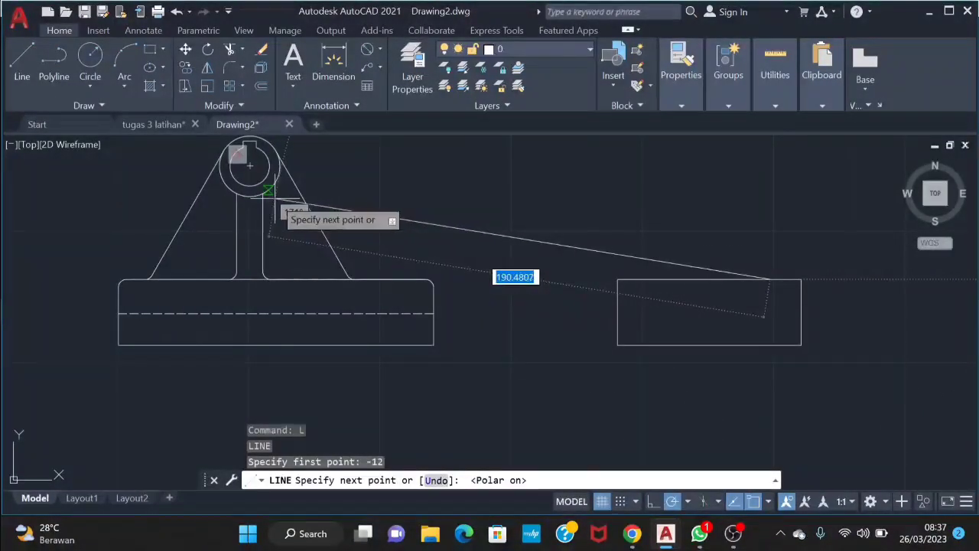
click(771, 192)
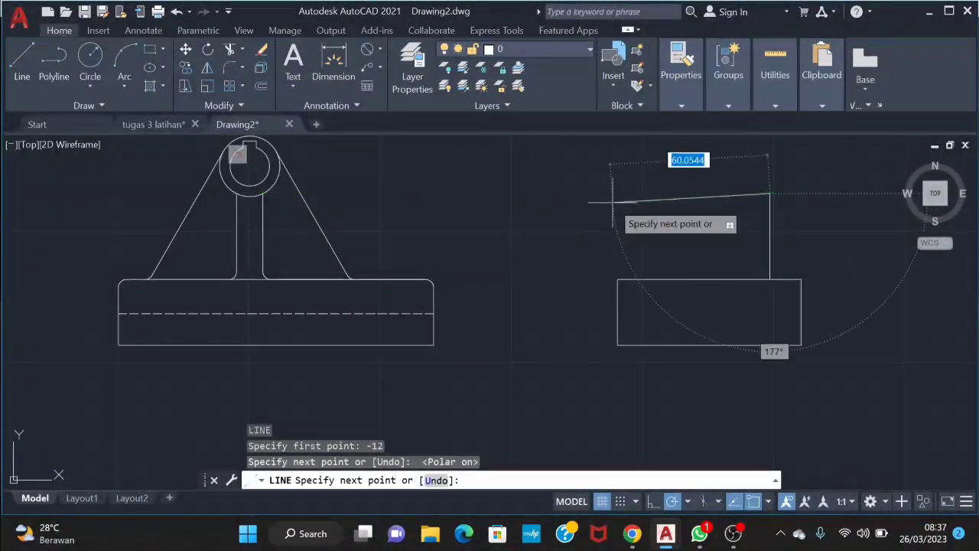
- Continue the side view's web outline with a 46 mm horizontal line leftward and a vertical line down to the base's top edge
middle_drag(512, 253, 906, 258)
scroll(905, 259, down, 1)
middle_drag(407, 239, 479, 221)
scroll(521, 247, up, 1)
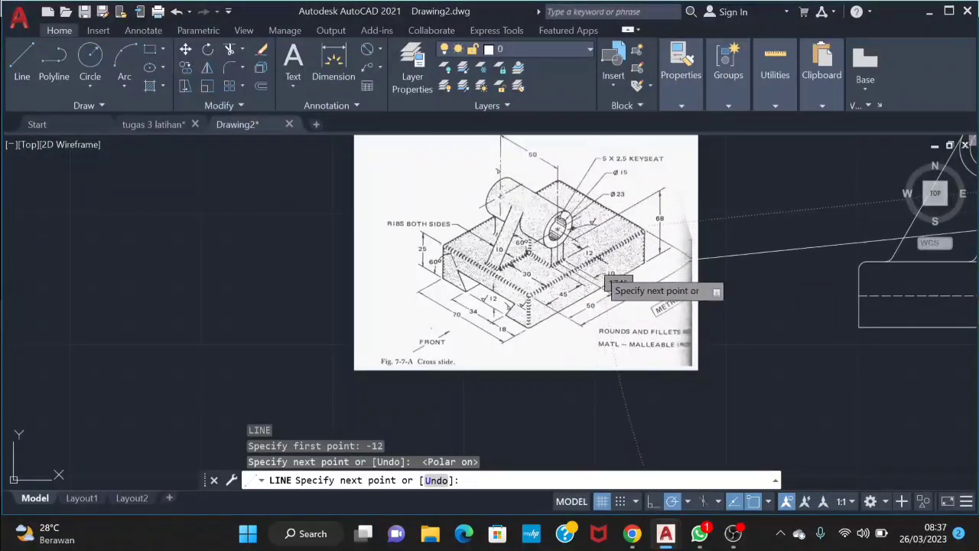
middle_drag(610, 283, 607, 293)
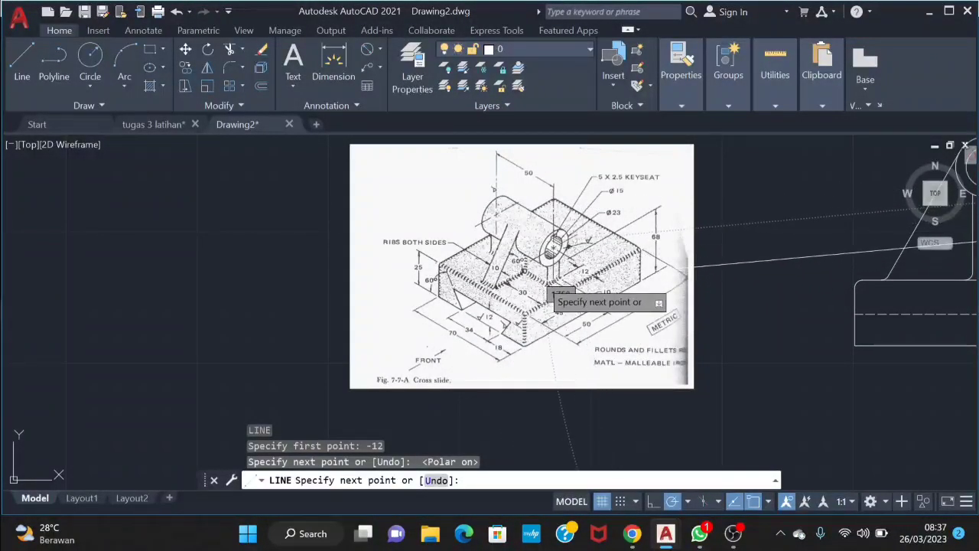
scroll(563, 292, up, 2)
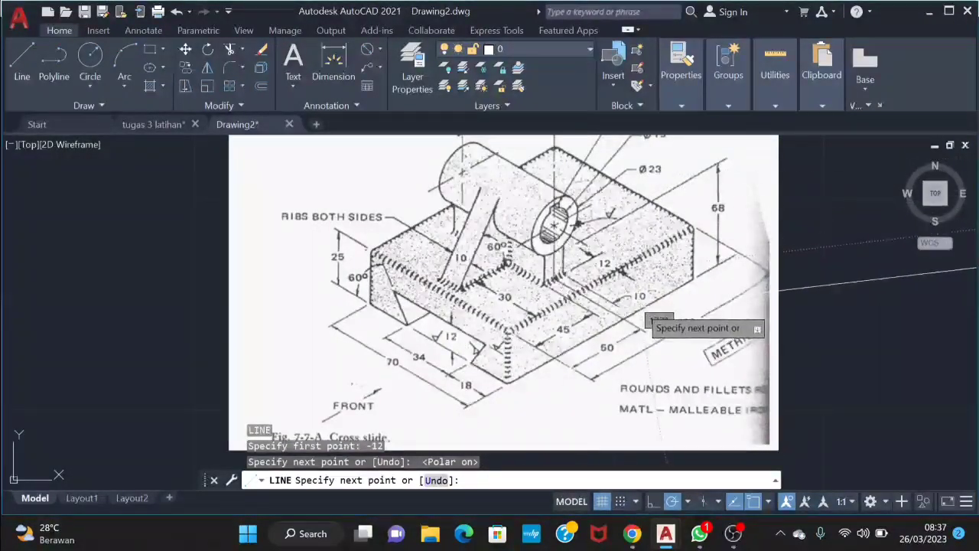
scroll(650, 316, down, 2)
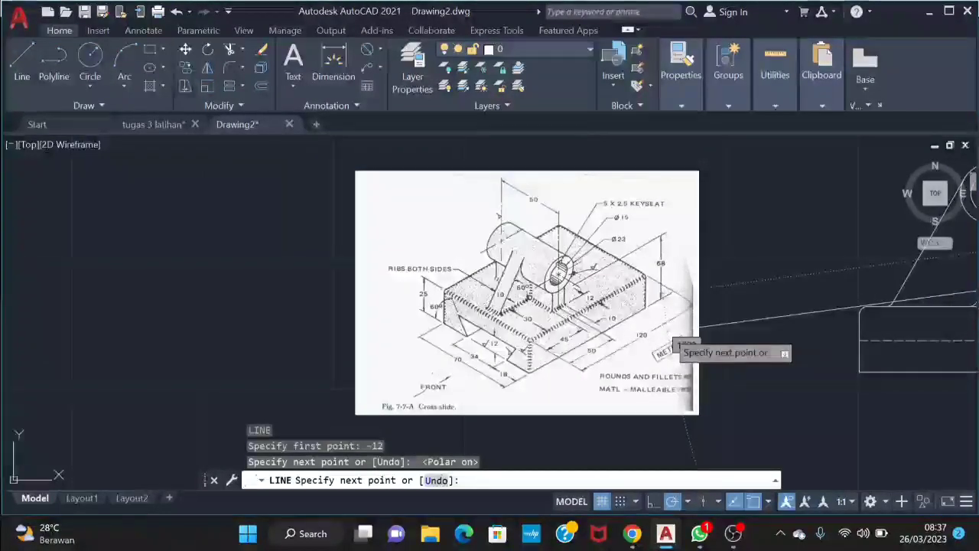
middle_drag(815, 280, 6, 186)
middle_drag(436, 165, 415, 257)
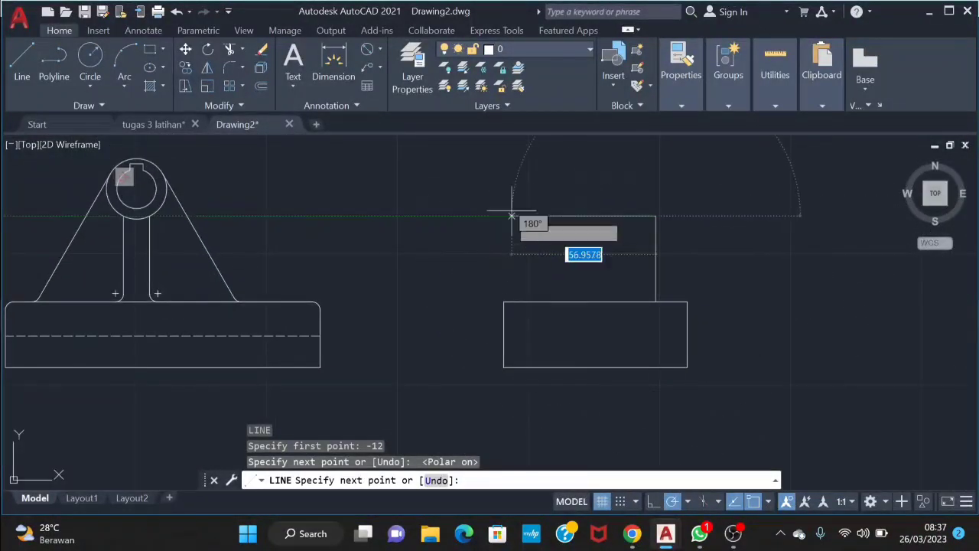
text(6)
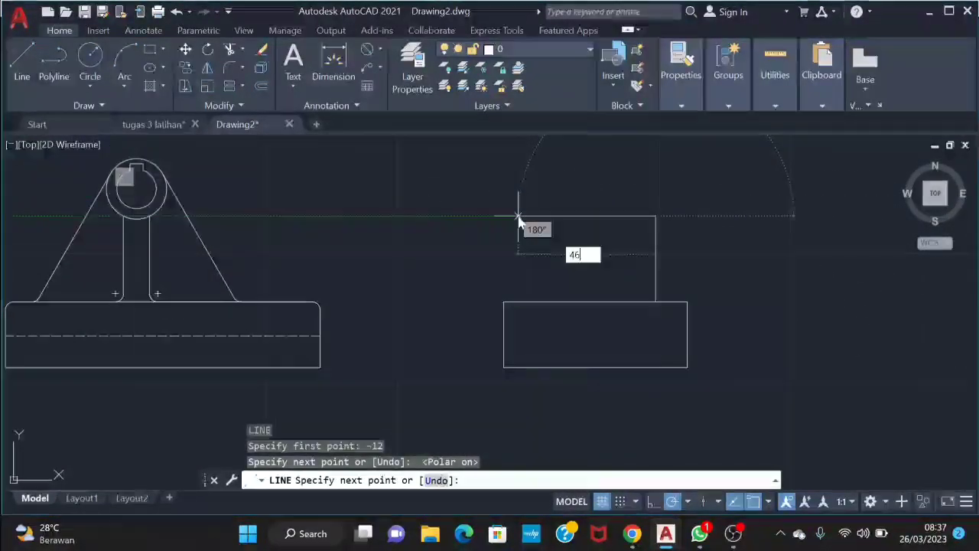
key(Return)
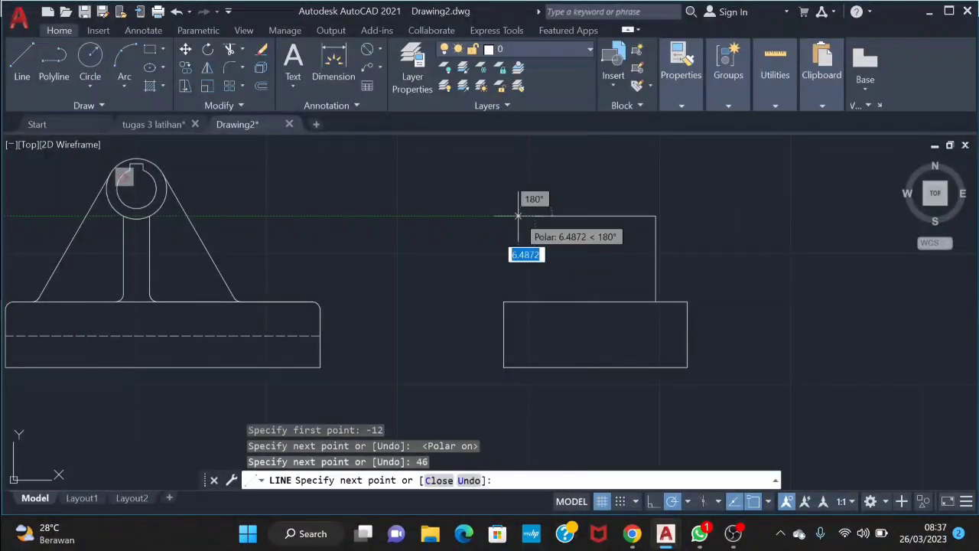
click(537, 302)
key(Escape)
- Try to draw a 5 mm line leftward from the midpoint of the side view base's top edge
middle_drag(369, 319, 634, 321)
middle_drag(233, 271, 462, 304)
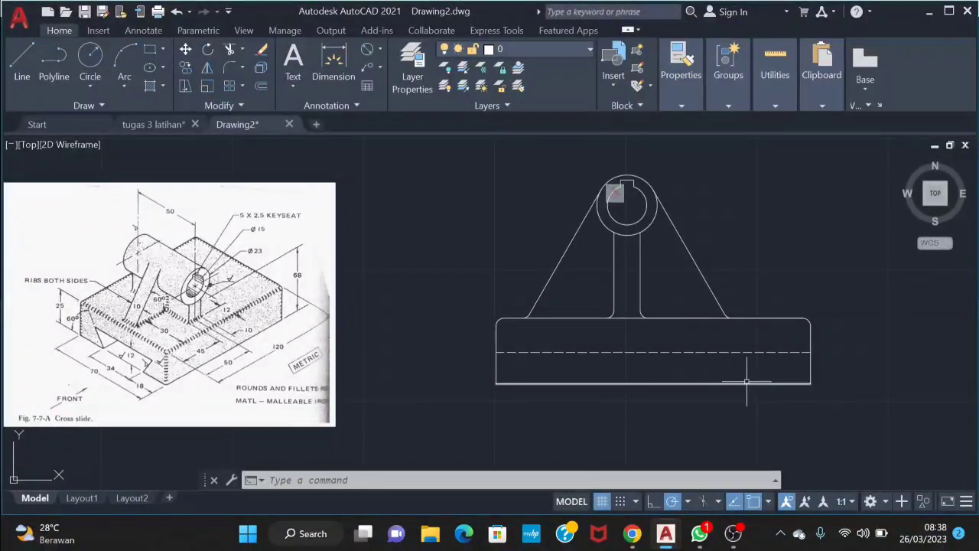
scroll(695, 344, down, 2)
scroll(808, 339, up, 4)
text(l)
key(Return)
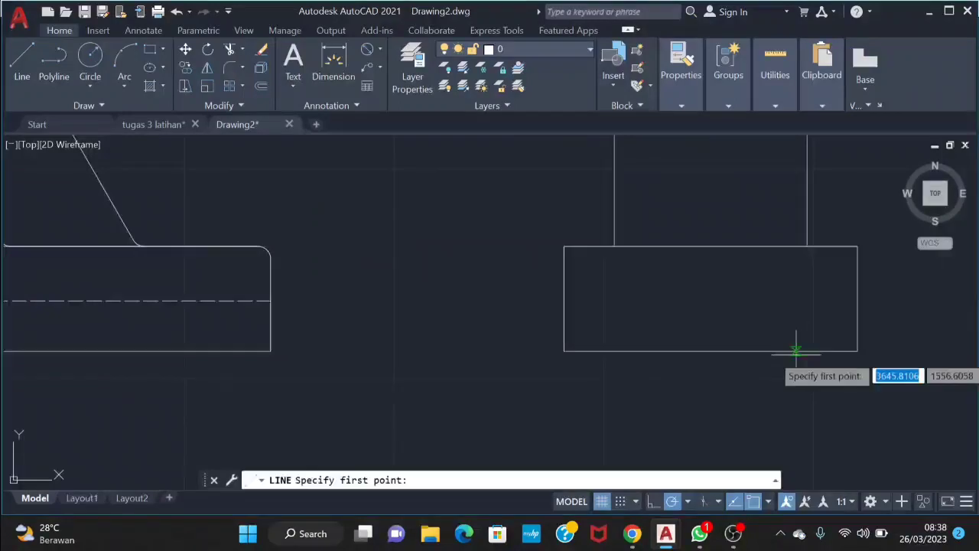
scroll(692, 309, down, 3)
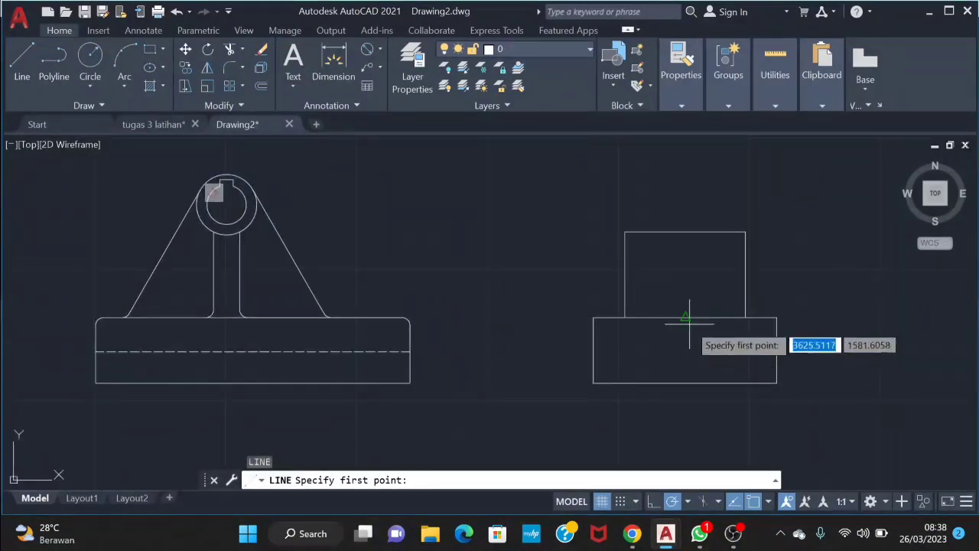
click(687, 319)
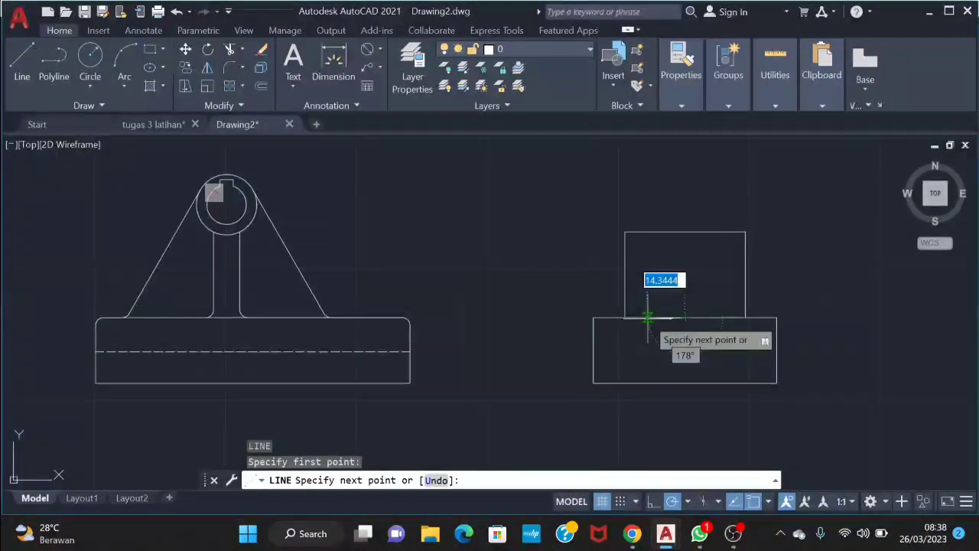
text(5)
key(Return)
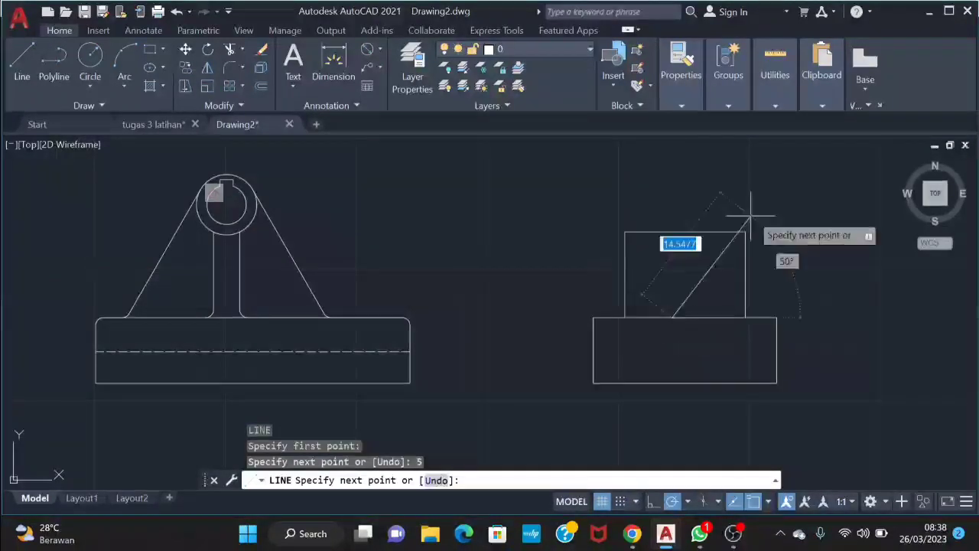
scroll(700, 319, up, 5)
key(Escape)
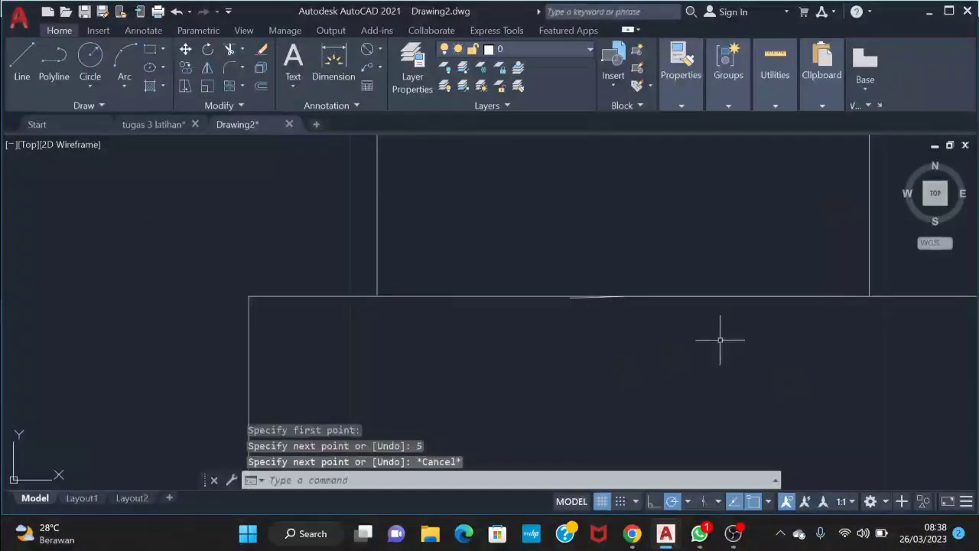
key(ctrl+z)
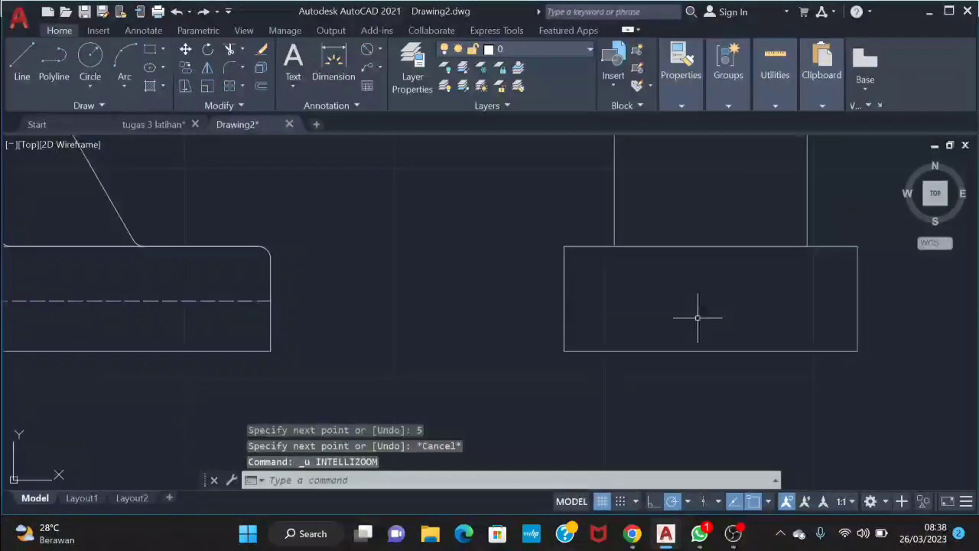
- Draw a 5 mm line leftward from the midpoint of the side view base's top edge with Ortho on
middle_drag(699, 317, 594, 356)
click(652, 501)
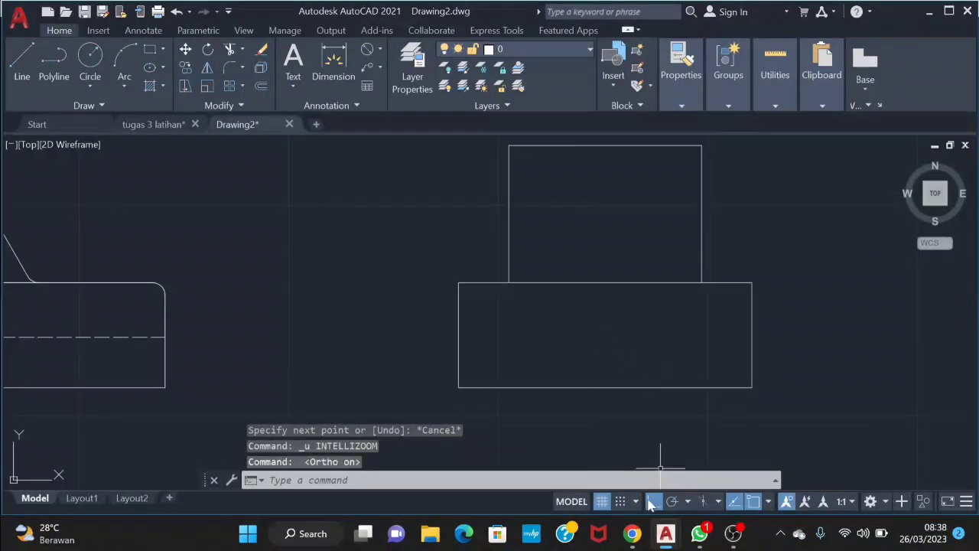
key(l)
key(Return)
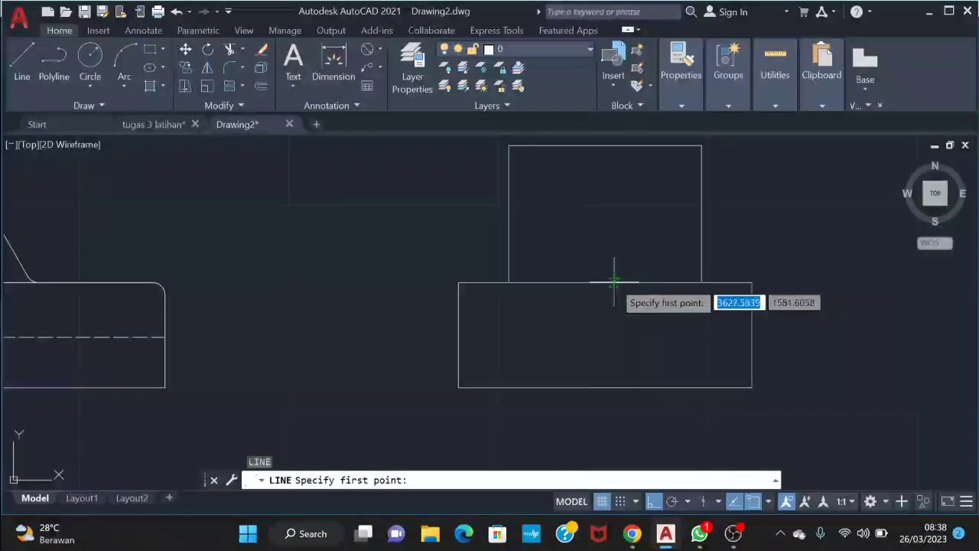
click(605, 283)
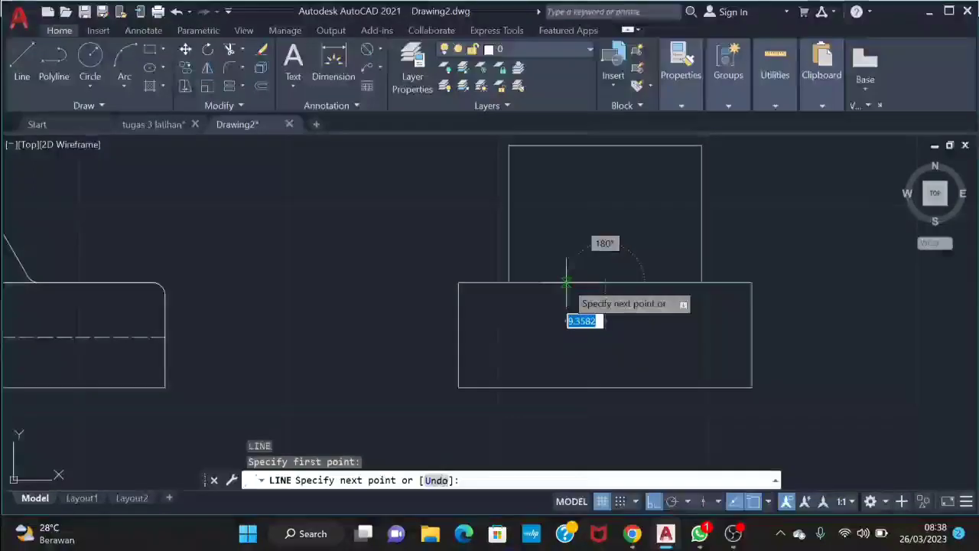
text(5)
key(Return)
- Continue with a vertical line up to the height where the front view's sloping rib edge meets the boss, using polar tracking
middle_drag(589, 164, 583, 301)
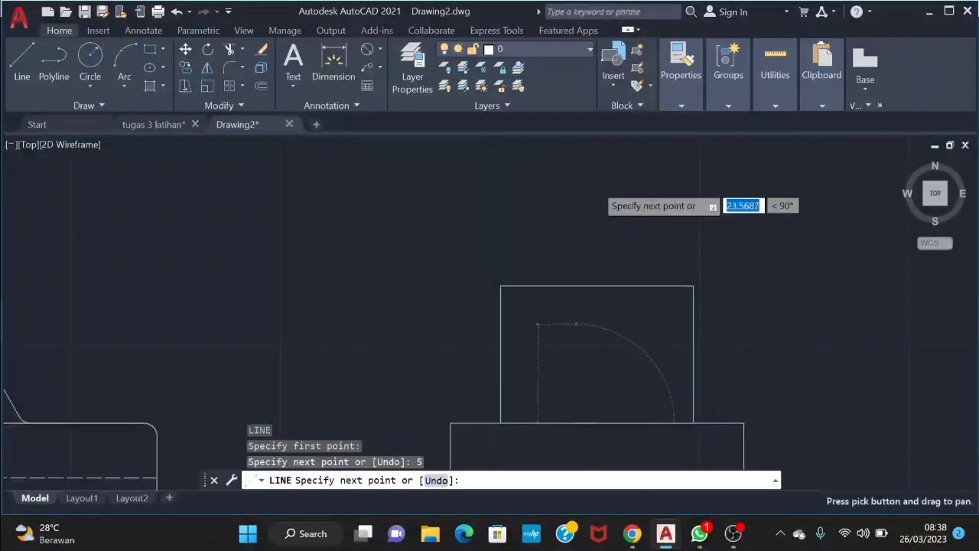
scroll(586, 266, down, 4)
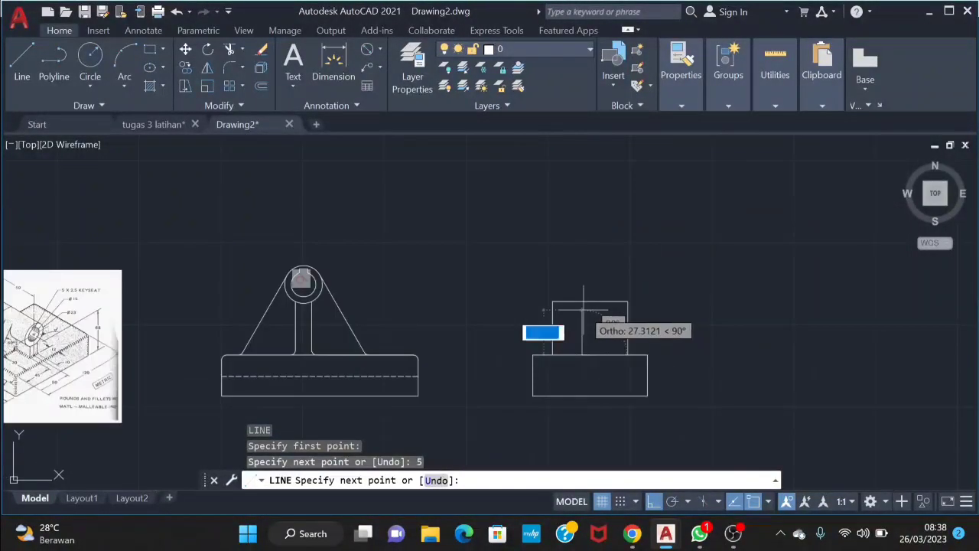
click(672, 501)
scroll(372, 264, up, 2)
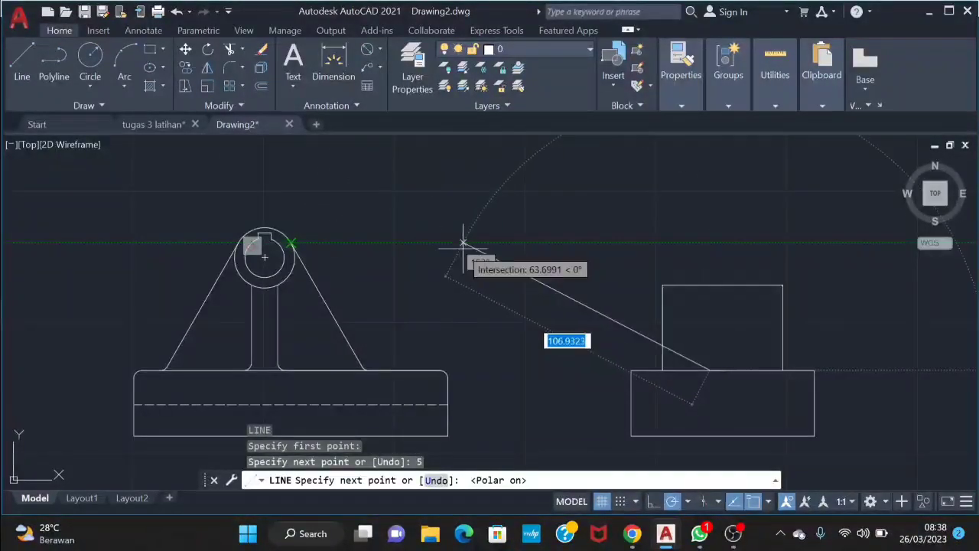
click(710, 244)
key(Escape)
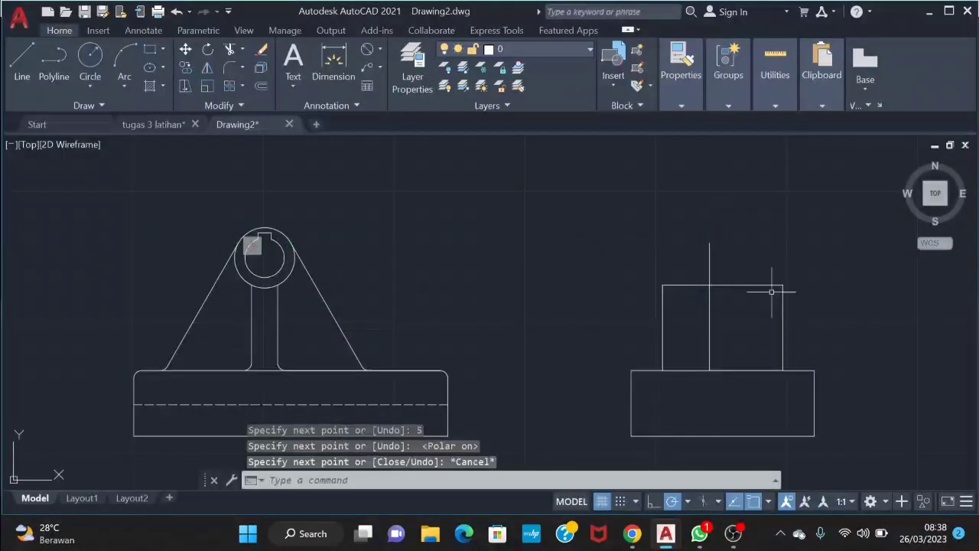
- Trim the overlapping 5 mm segment on the base's top edge beside the new vertical line
scroll(722, 372, up, 2)
text(tr)
key(Return)
scroll(689, 371, up, 6)
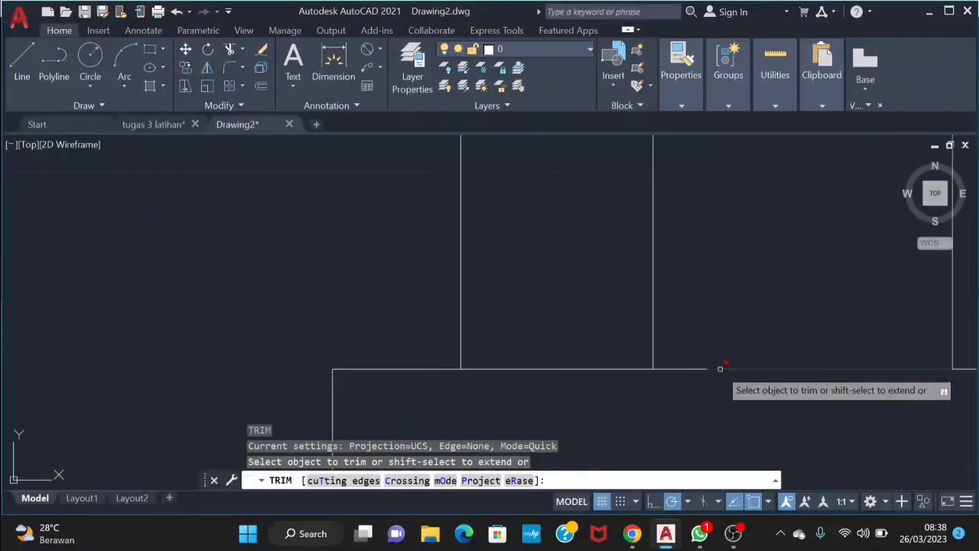
click(667, 369)
key(Escape)
scroll(688, 316, down, 8)
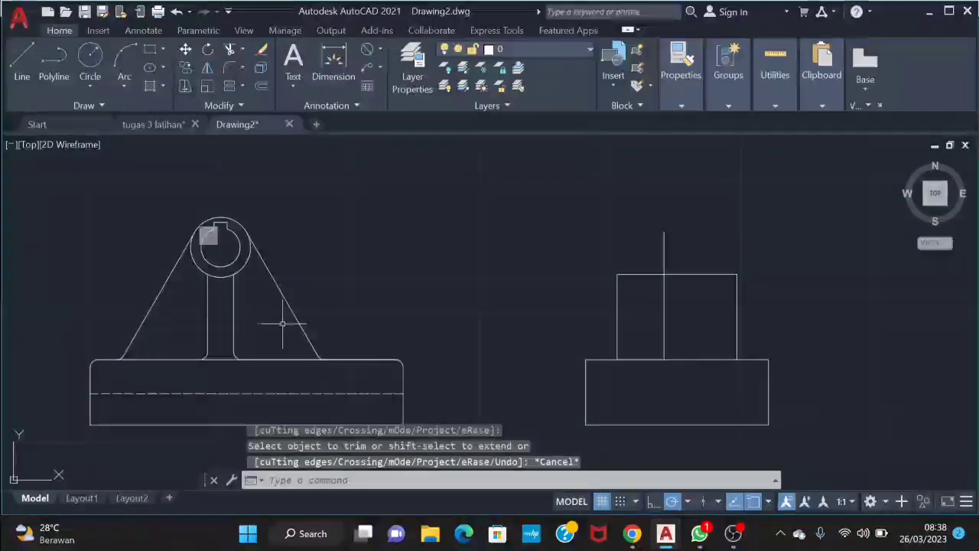
- Mirror the rib's vertical line about the vertical axis through the midpoints of the web's edges, keeping the original
click(695, 327)
click(649, 340)
text(mi)
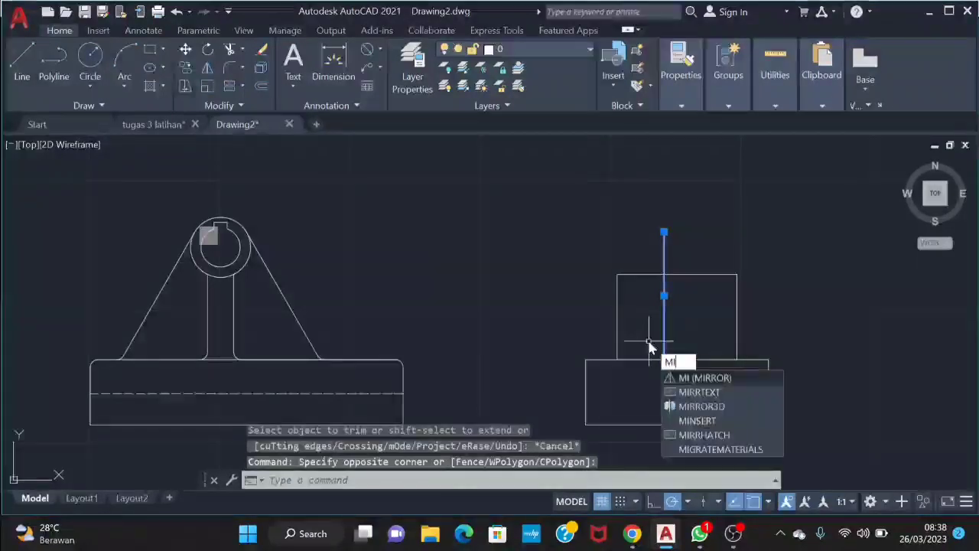
key(Return)
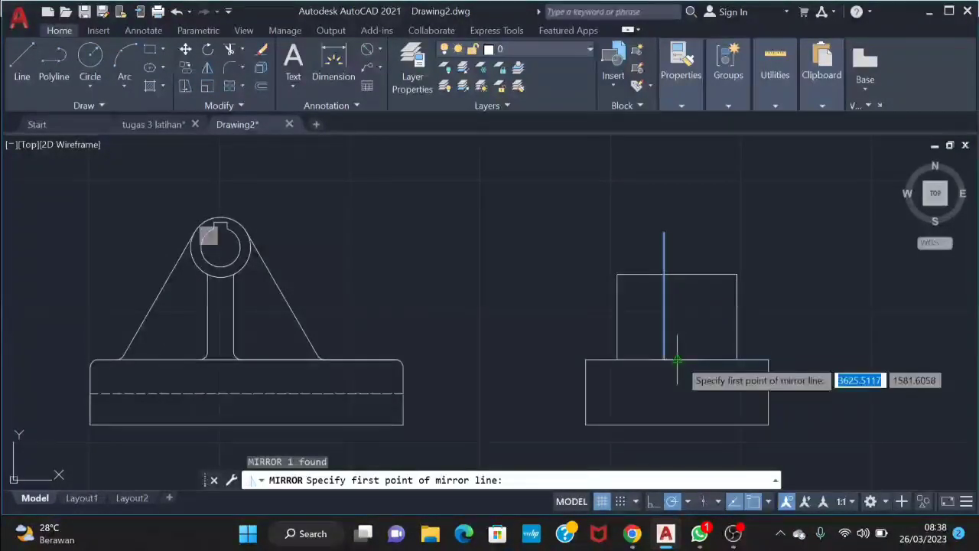
click(677, 358)
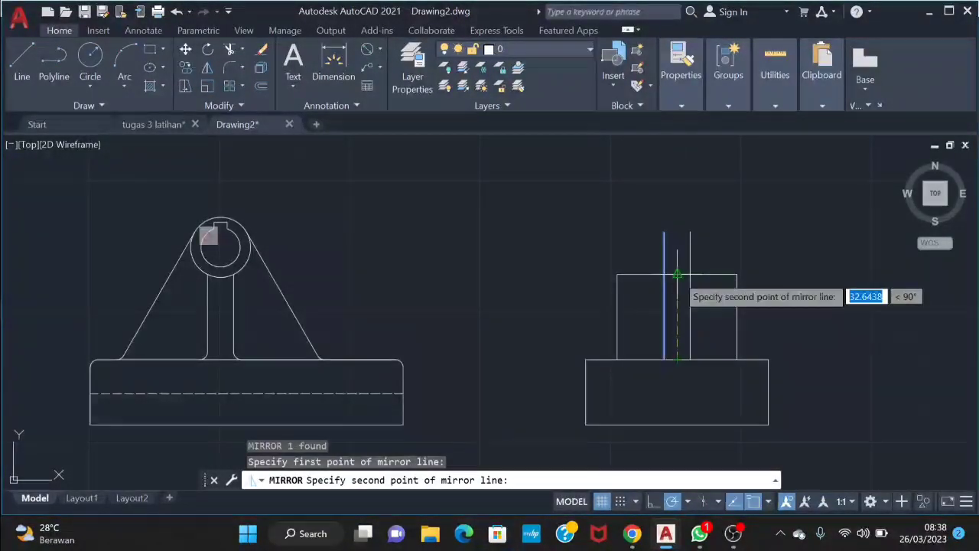
click(677, 276)
click(712, 334)
text(l)
key(Return)
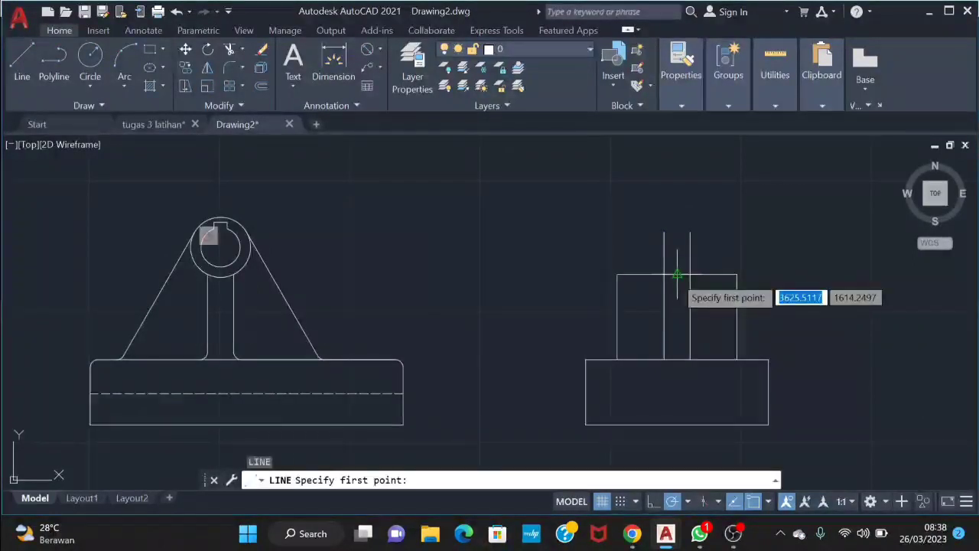
scroll(650, 344, up, 2)
click(693, 375)
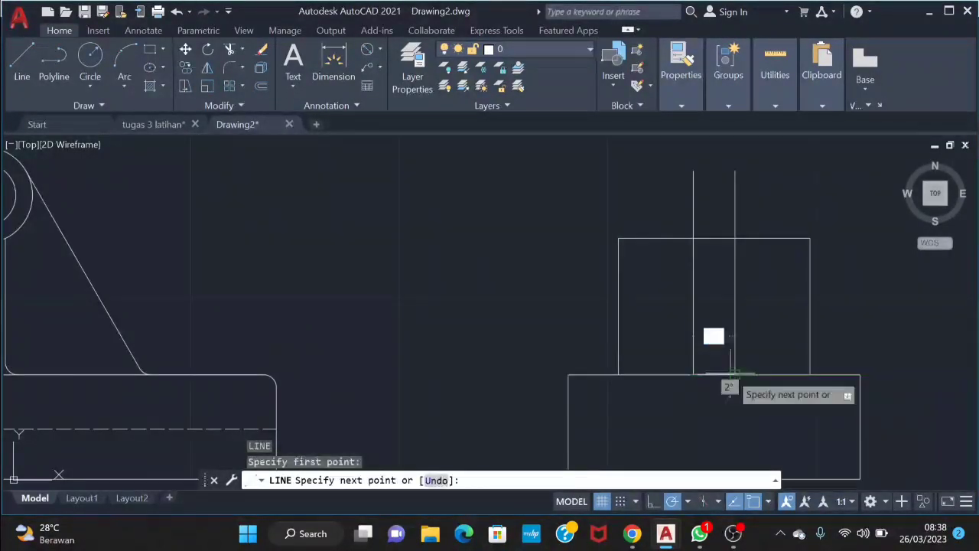
key(Escape)
- Start the side view's boss outline with a 2 mm line left from the web's edge and a vertical line up to the boss's top height
scroll(690, 343, down, 4)
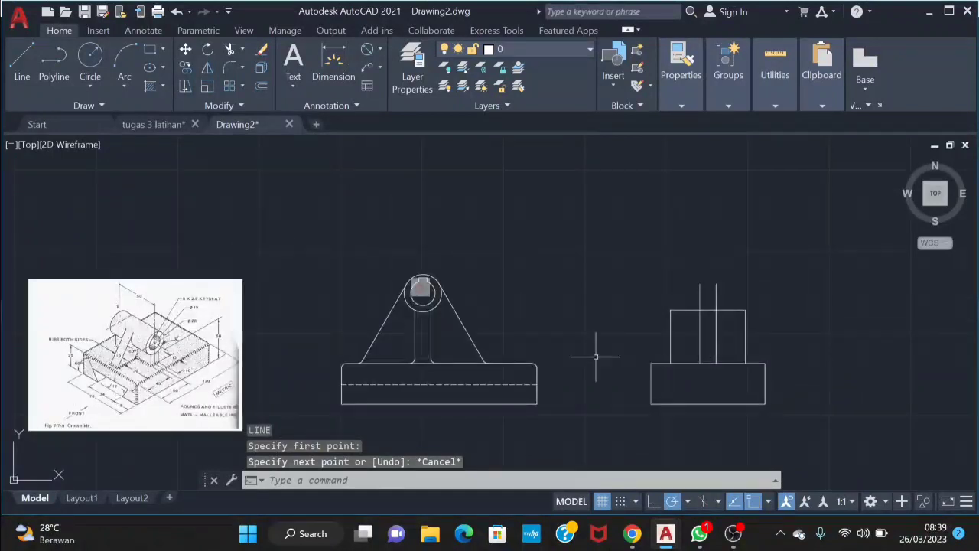
middle_drag(522, 361, 587, 350)
scroll(341, 345, up, 2)
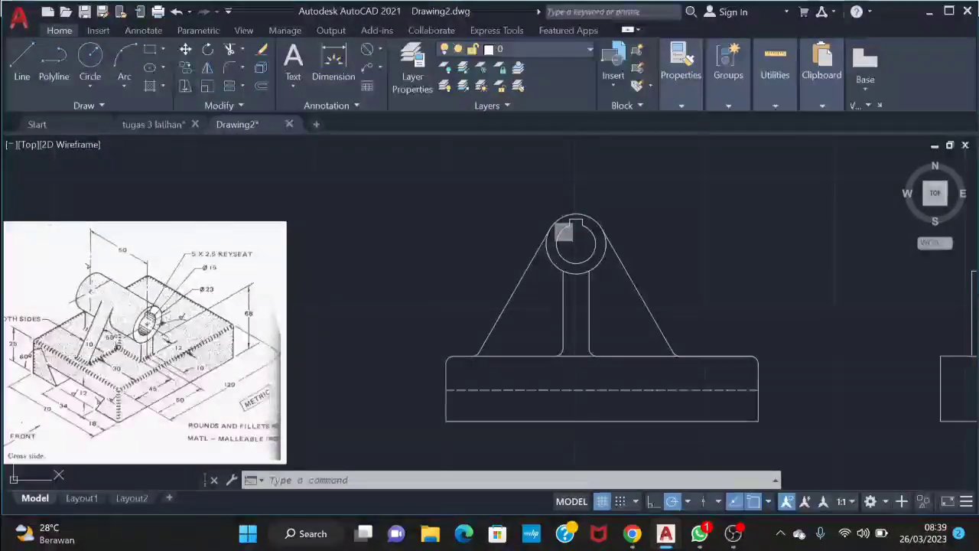
middle_drag(753, 305, 430, 327)
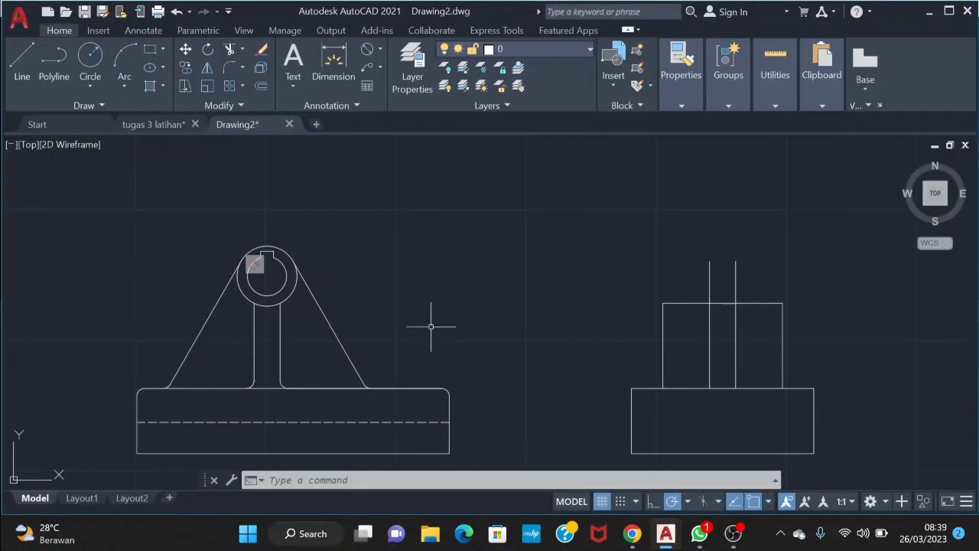
text(l)
key(Return)
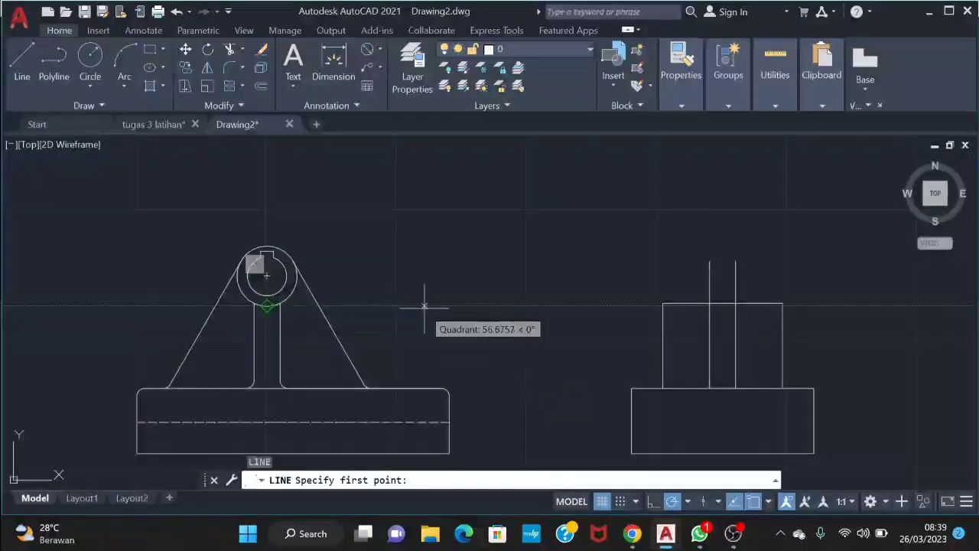
click(663, 306)
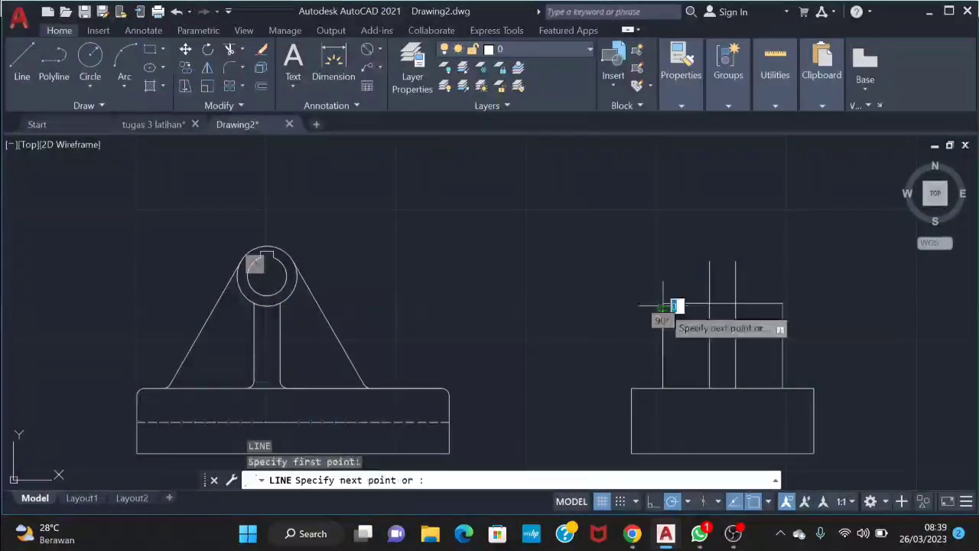
text(2)
key(Return)
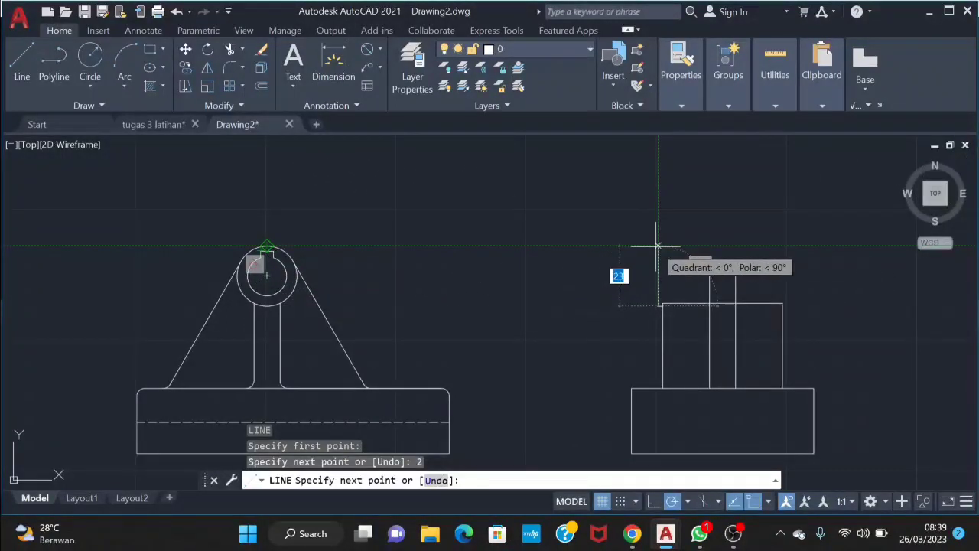
click(658, 246)
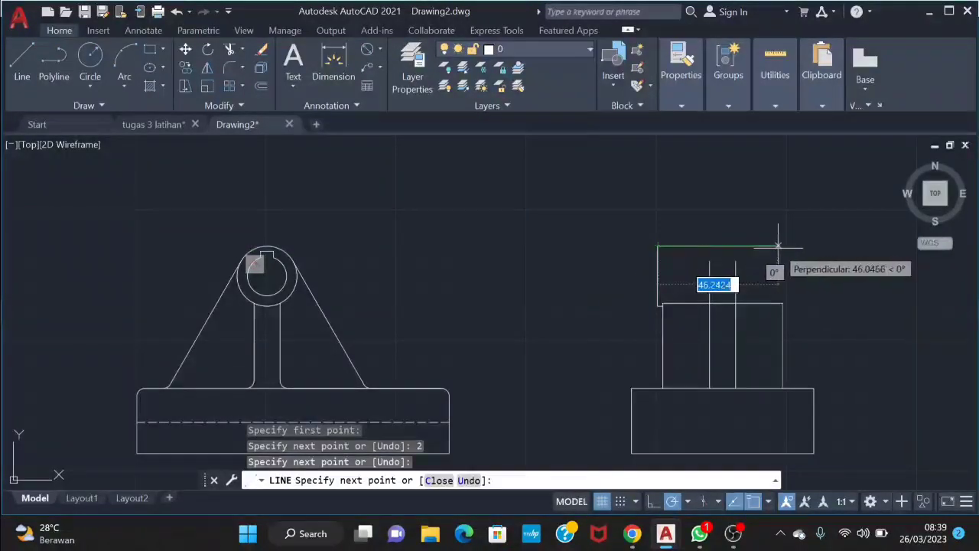
- Complete the boss outline with a 50 mm top edge, a vertical right edge and a short return to the web
text(50)
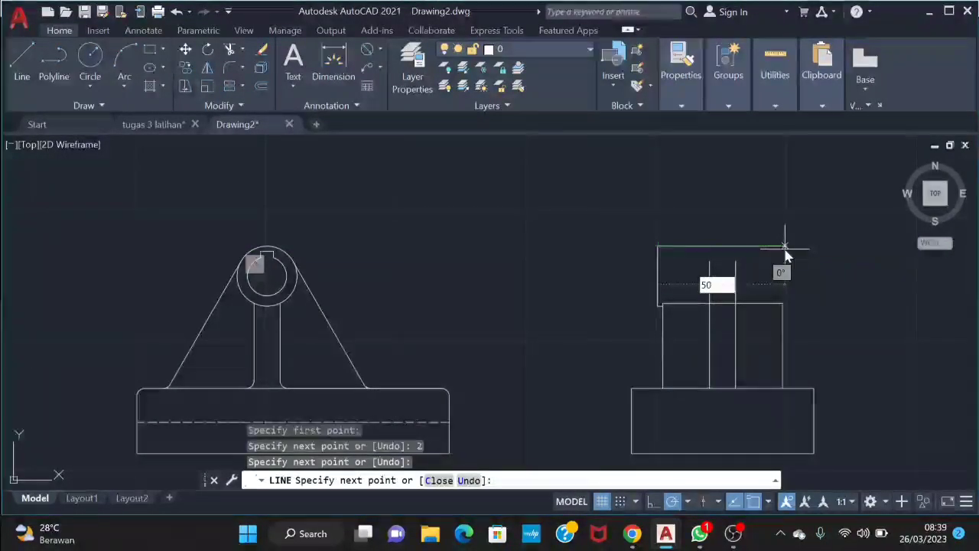
key(Return)
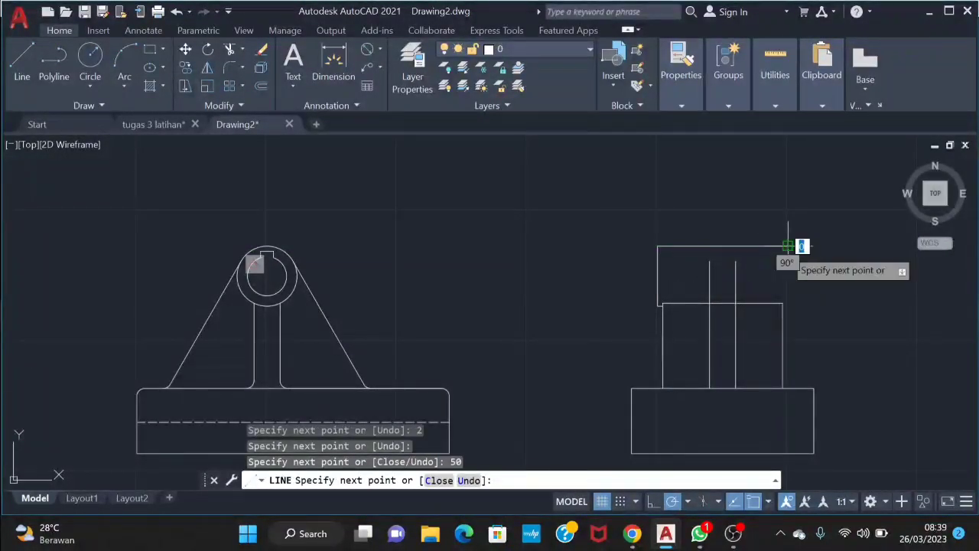
click(788, 306)
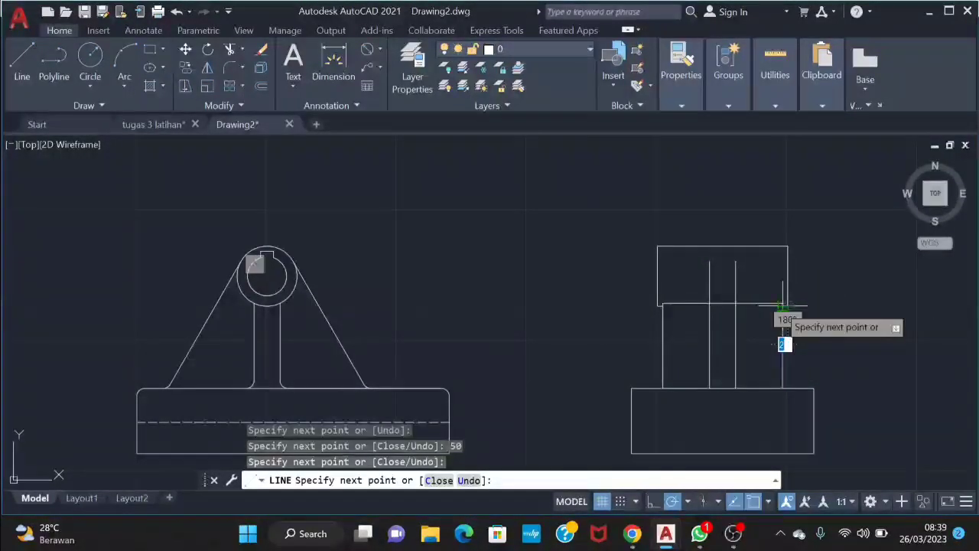
key(Escape)
- Draw a 12 mm vertical line up from the midpoint of the side view base's bottom edge
middle_drag(728, 369, 660, 332)
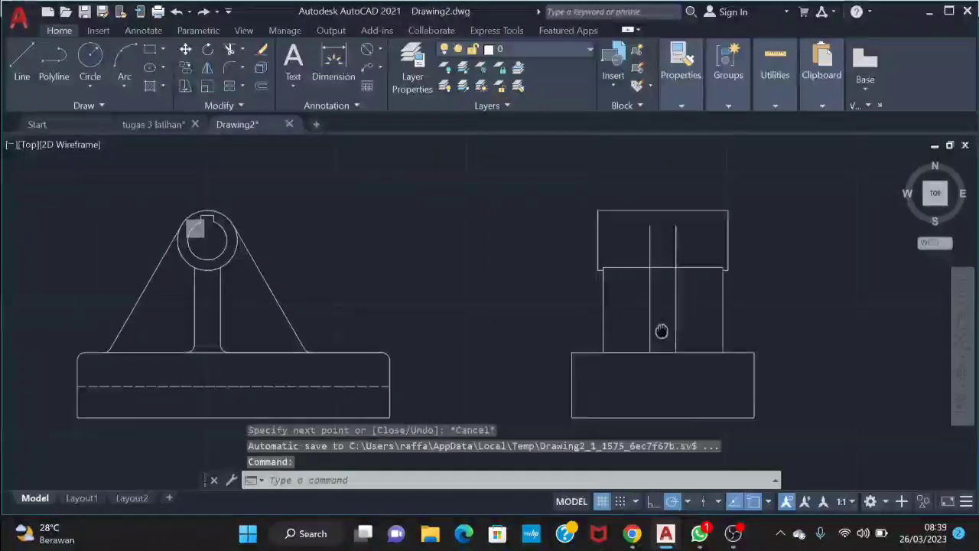
middle_drag(445, 328, 614, 314)
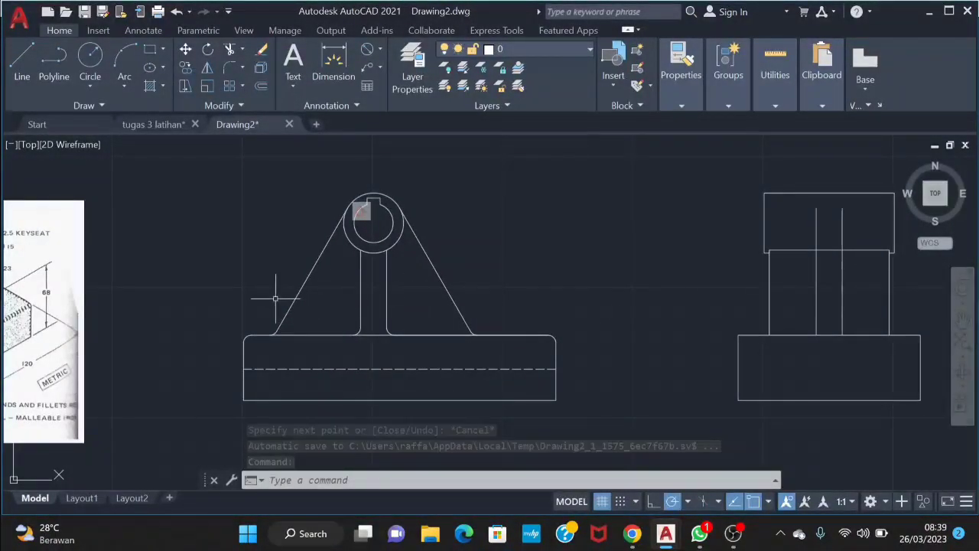
middle_drag(262, 296, 468, 273)
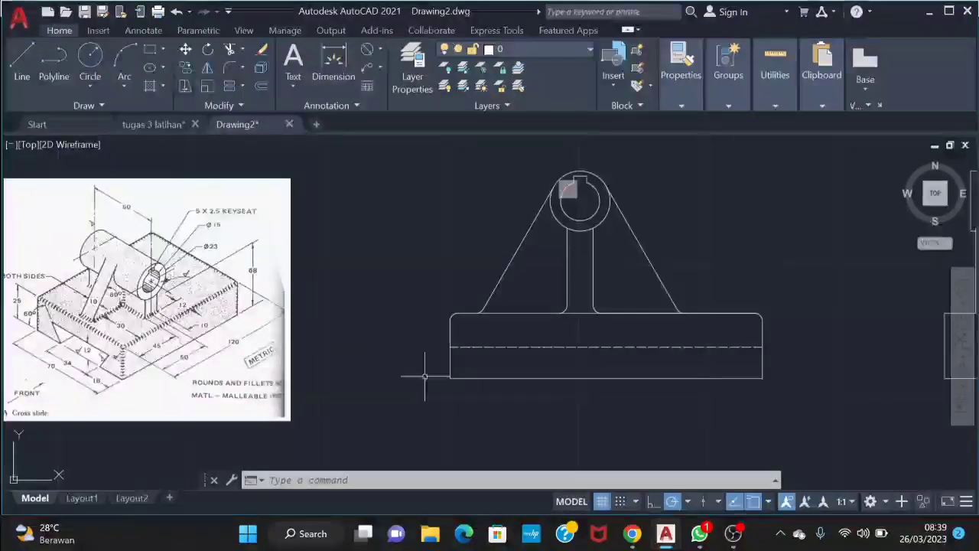
scroll(549, 407, down, 2)
scroll(803, 412, up, 2)
middle_drag(805, 412, 464, 399)
key(Return)
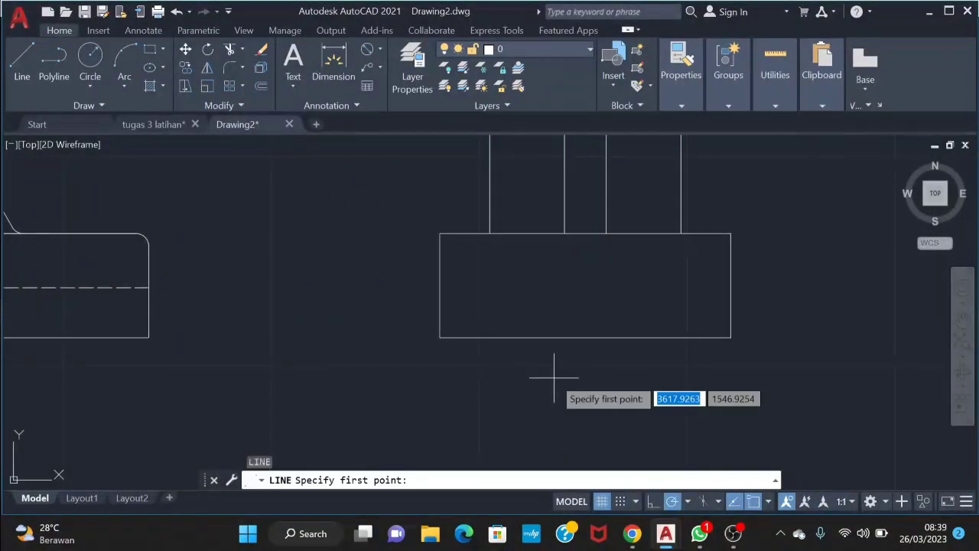
click(585, 337)
text(12)
key(Return)
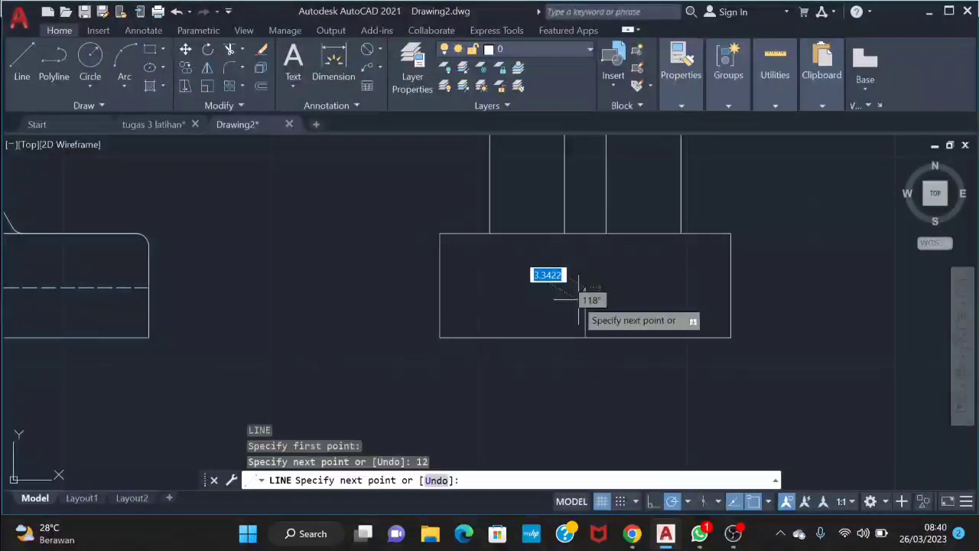
- Draw a horizontal line across the full width of the base at the 12 mm line's upper end, using Ortho
click(440, 286)
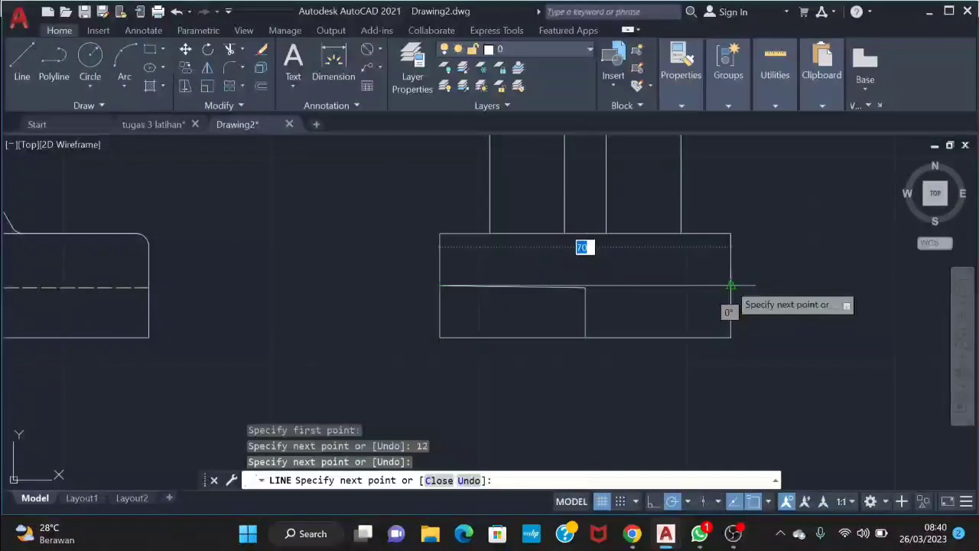
key(ctrl+z)
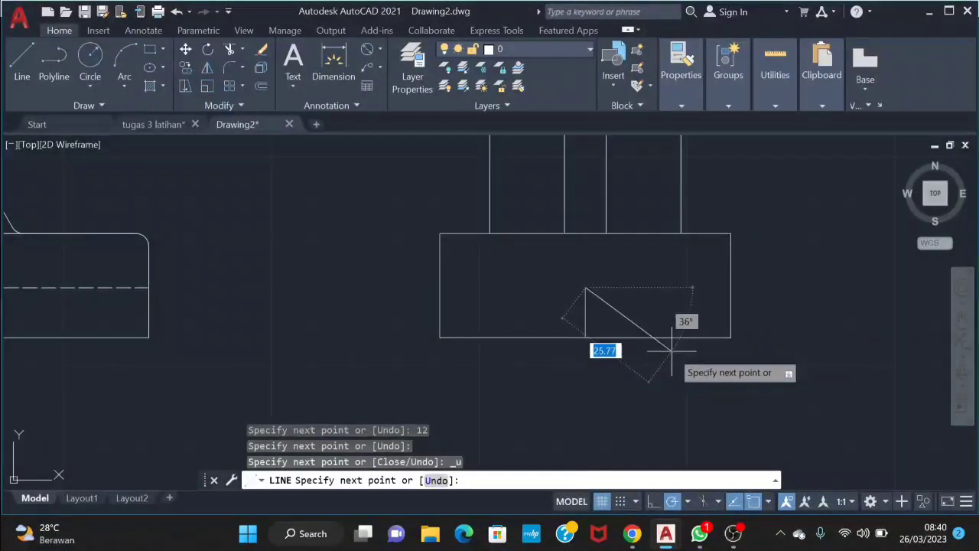
click(651, 503)
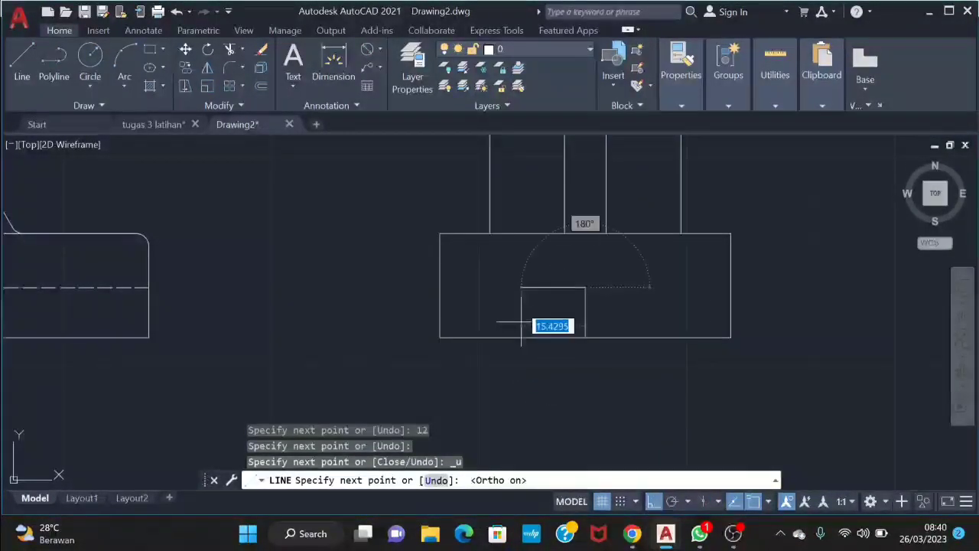
click(730, 288)
key(Escape)
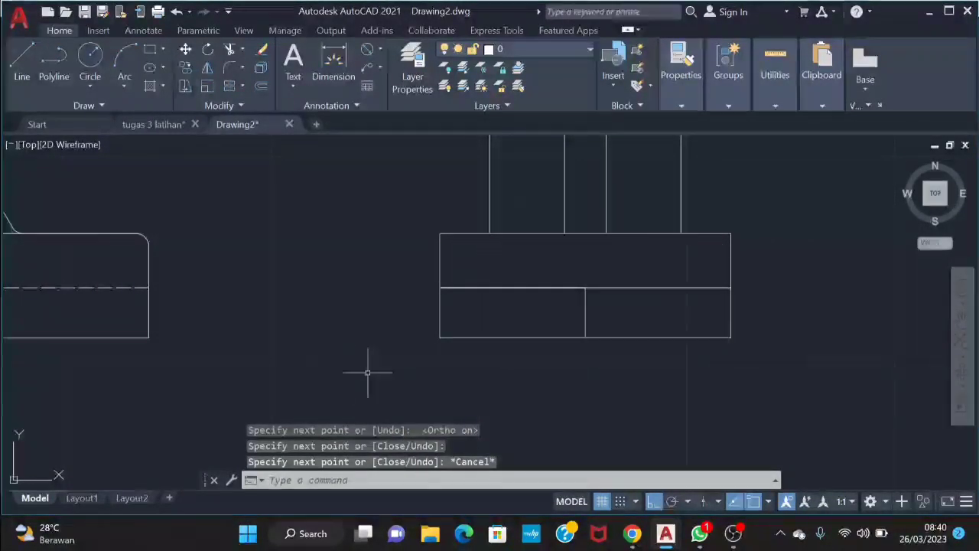
scroll(233, 362, down, 2)
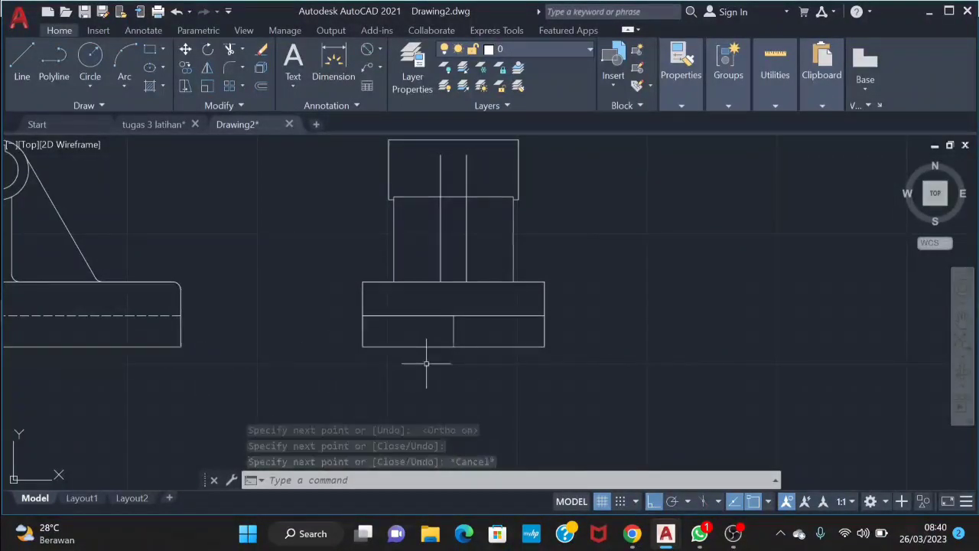
middle_drag(149, 334, 575, 315)
middle_drag(286, 349, 582, 325)
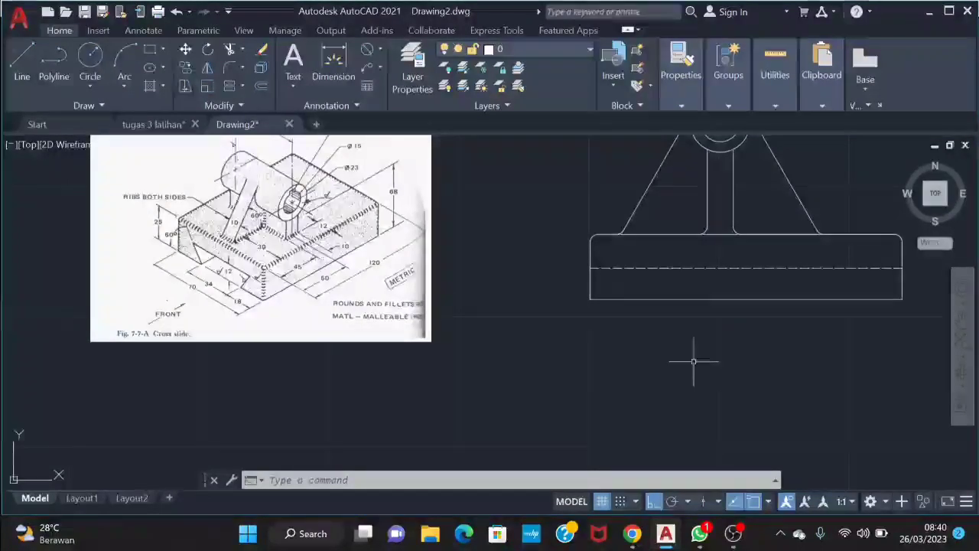
- Draw a 17 mm line left from the midpoint of the side view base's bottom edge, then a slanted slot side at 120° with Polar on
middle_drag(693, 360, 357, 387)
key(Return)
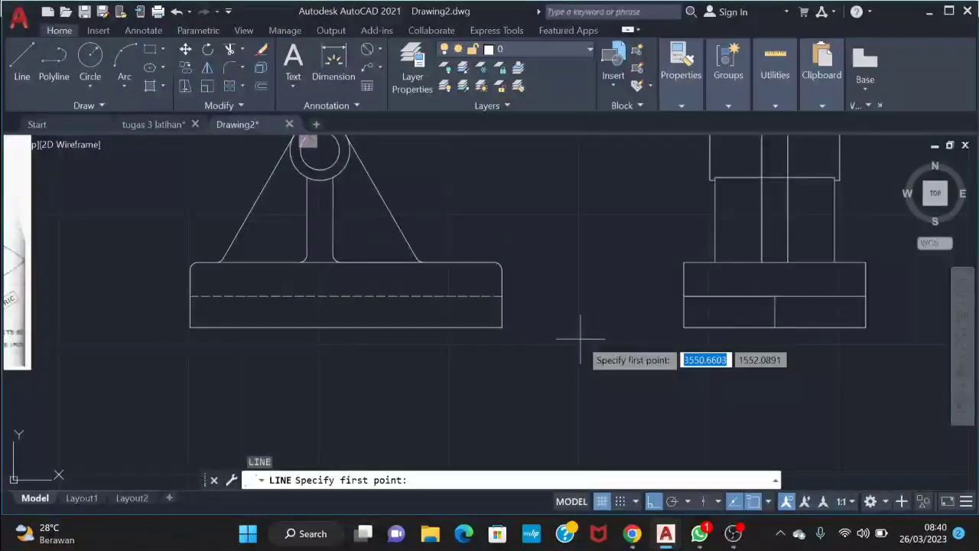
click(774, 327)
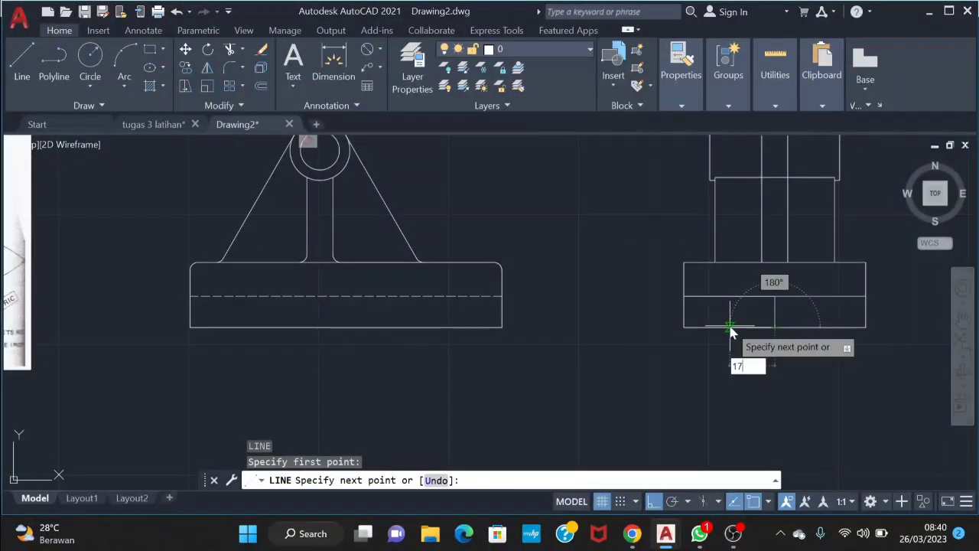
key(Return)
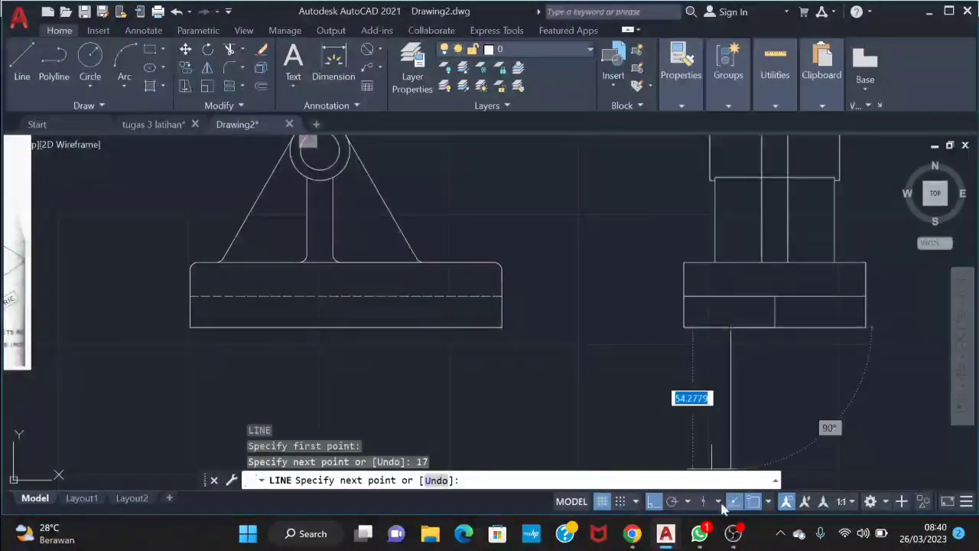
click(672, 502)
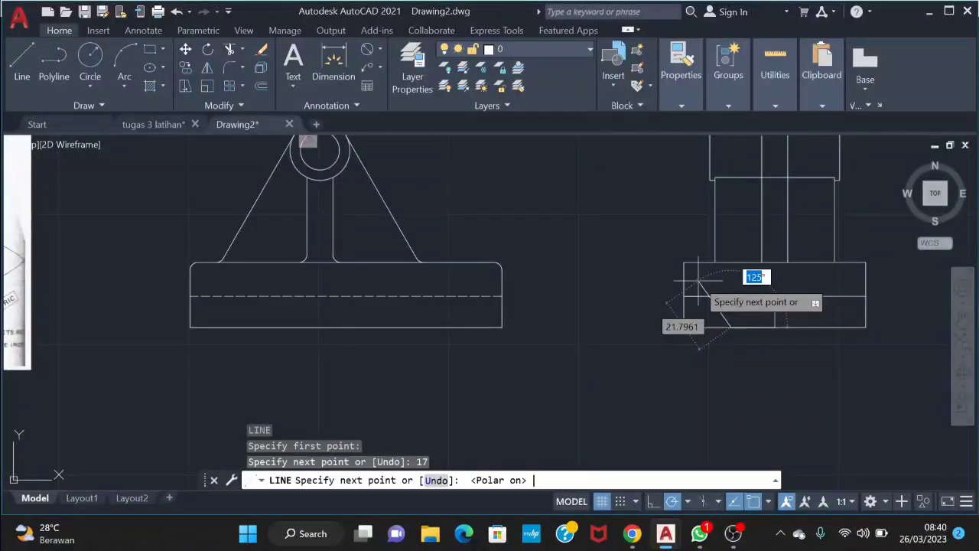
text(120)
key(Return)
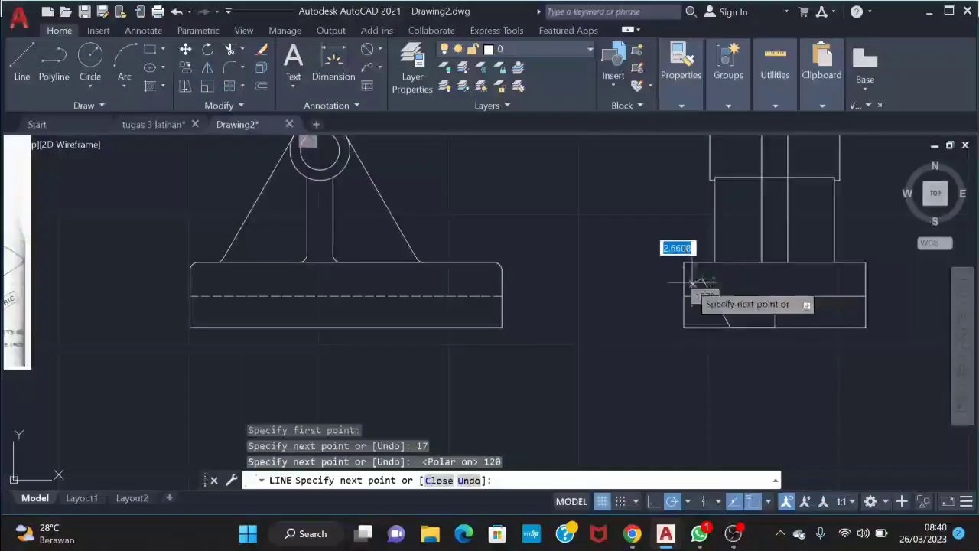
key(Escape)
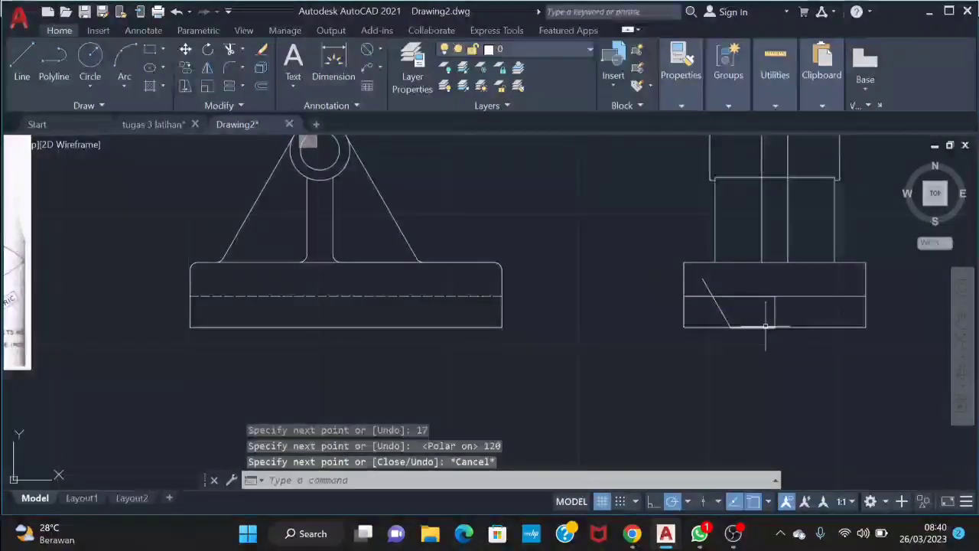
- Trim the slanted and horizontal overhangs, the vertical centre line and the horizontal line's right half, leaving the dovetail slot's left half
text(tr)
key(Return)
scroll(657, 337, up, 2)
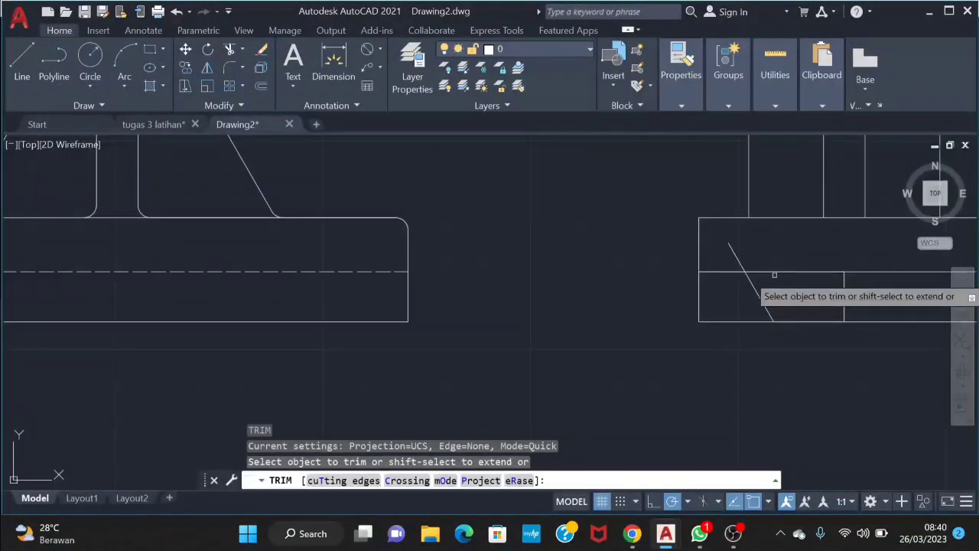
drag(749, 258, 729, 282)
middle_drag(800, 301, 592, 271)
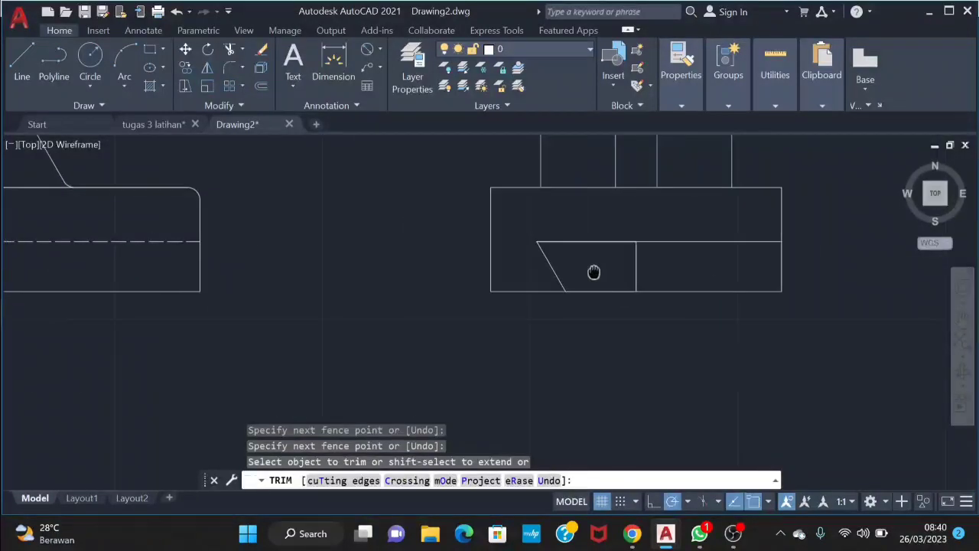
mouse_move(592, 271)
mouse_down()
mouse_move(710, 225)
mouse_move(673, 275)
mouse_up()
key(Escape)
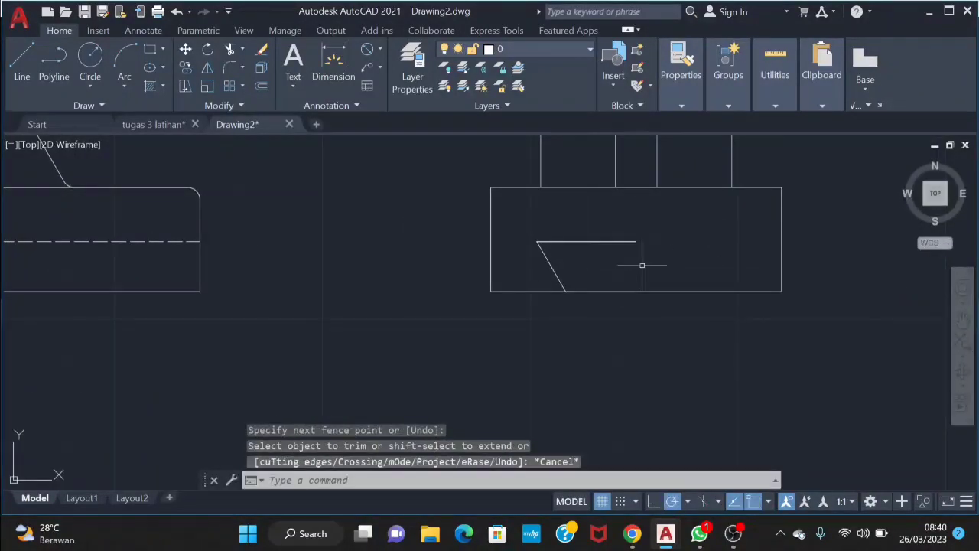
- Mirror the left half of the dovetail slot about the base's vertical centre line, keeping the source objects
text(mi)
key(Return)
click(609, 218)
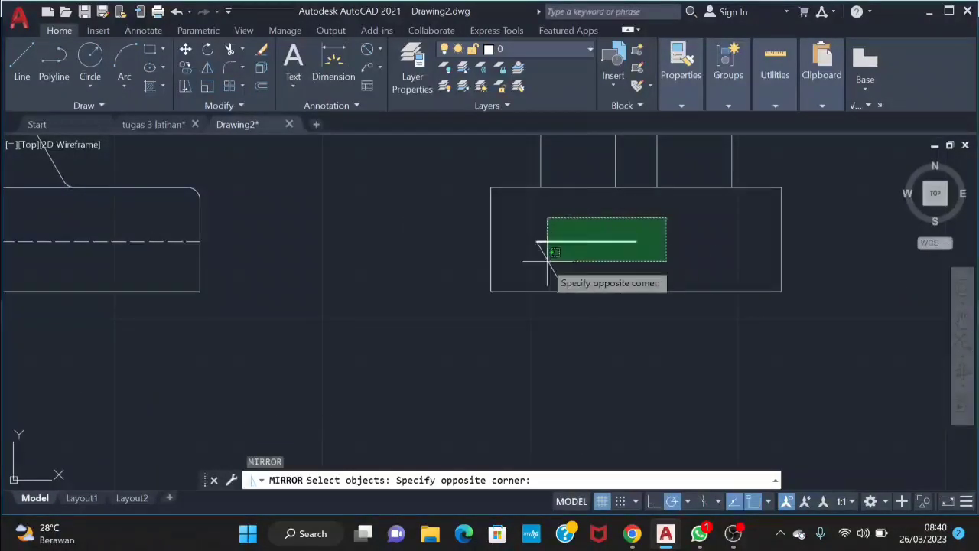
click(538, 265)
key(Return)
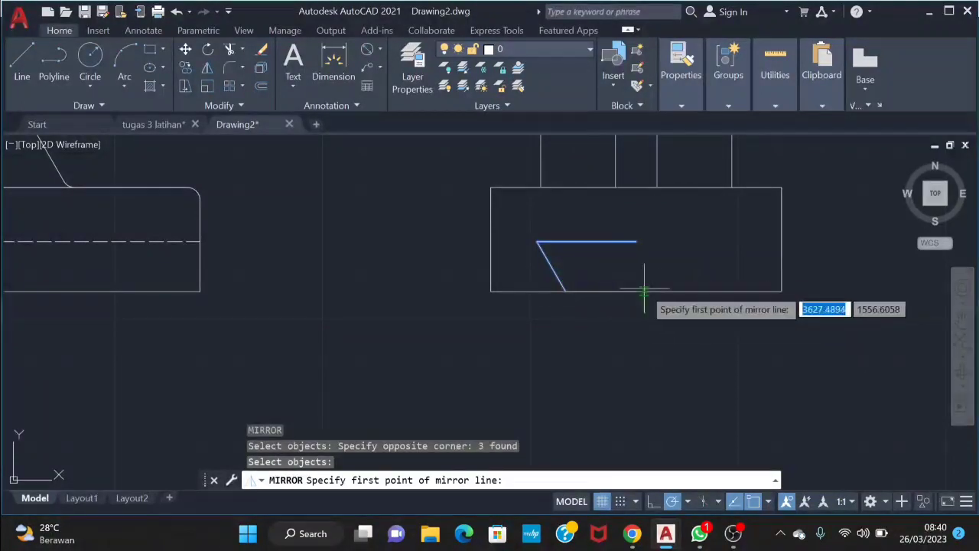
click(636, 289)
click(637, 242)
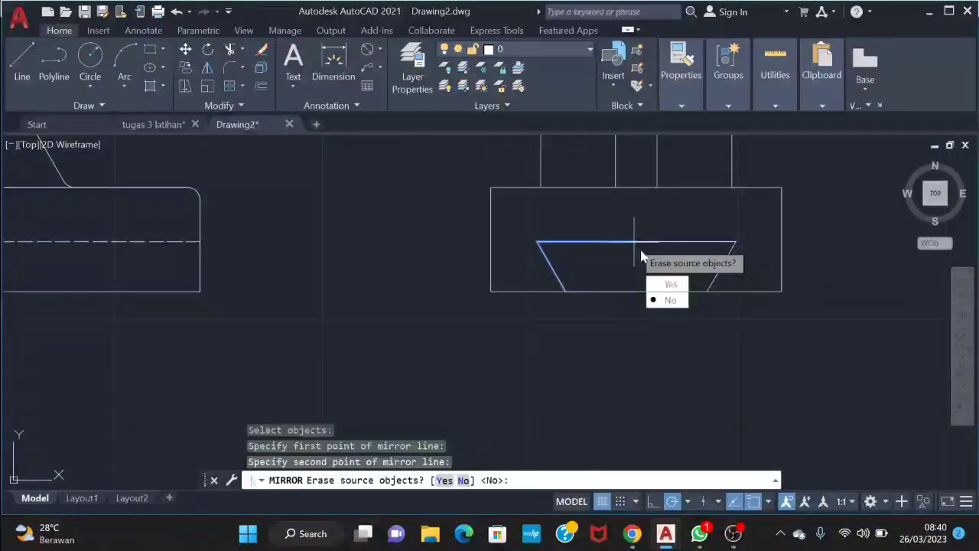
click(669, 300)
- Trim the base's bottom edge between the two slanted sides to open the dovetail slot
text(tr)
key(Return)
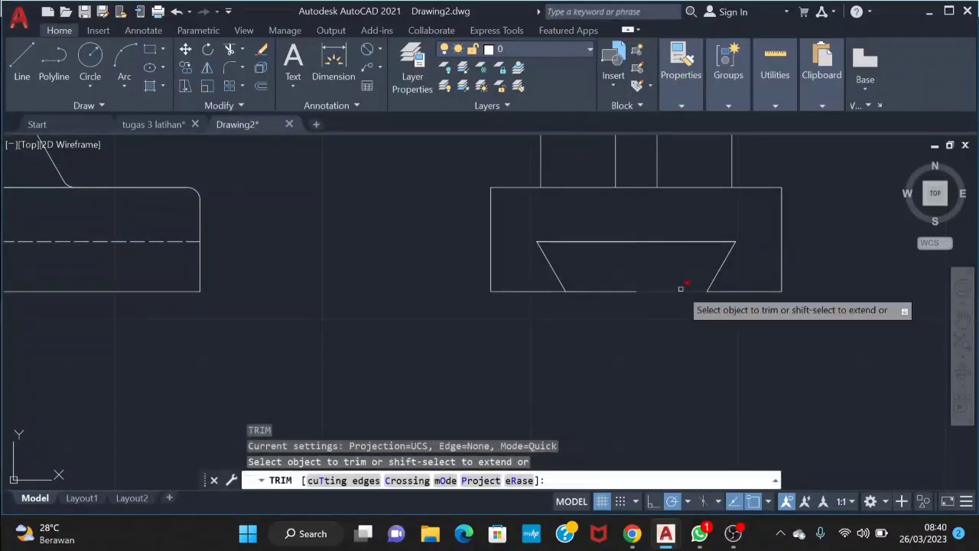
click(613, 276)
click(612, 307)
scroll(660, 367, down, 1)
scroll(659, 368, down, 2)
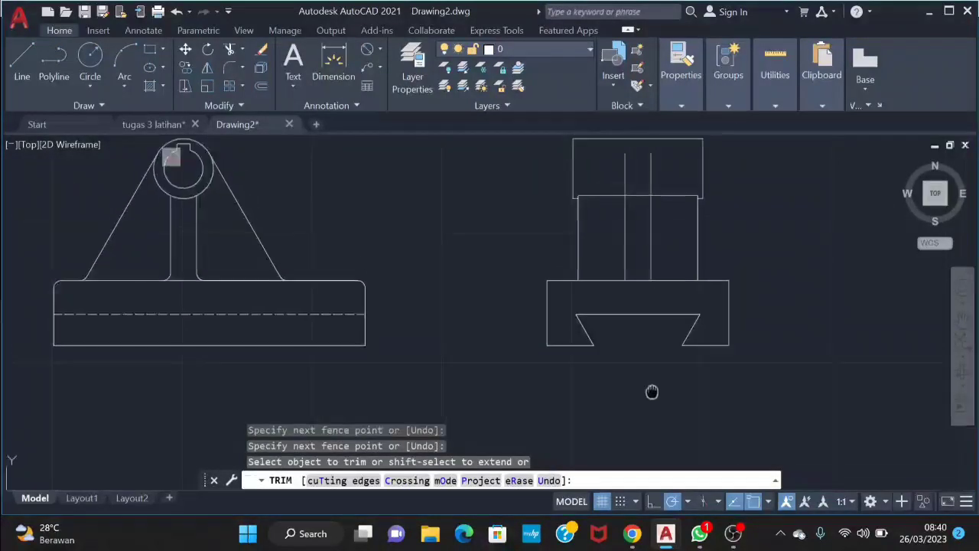
scroll(524, 325, up, 1)
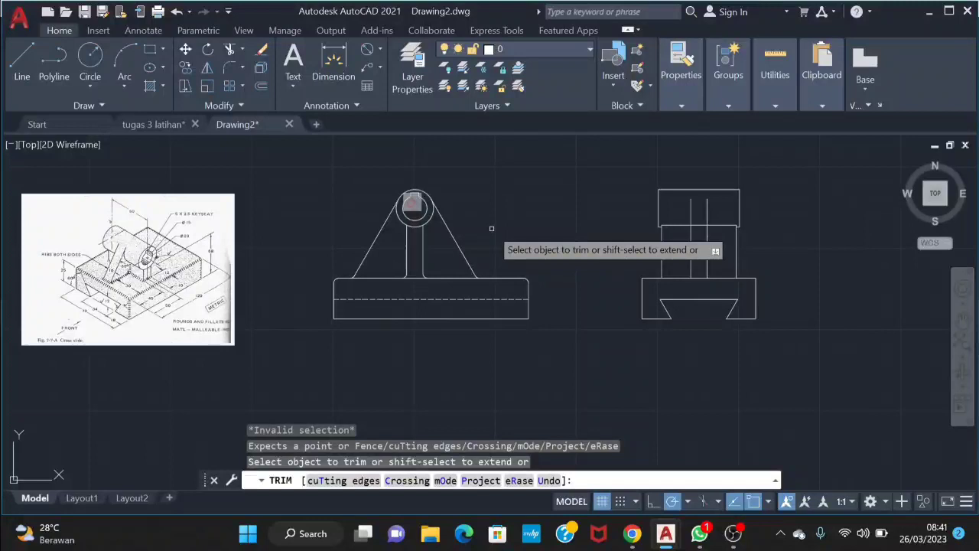
scroll(512, 228, up, 2)
key(Escape)
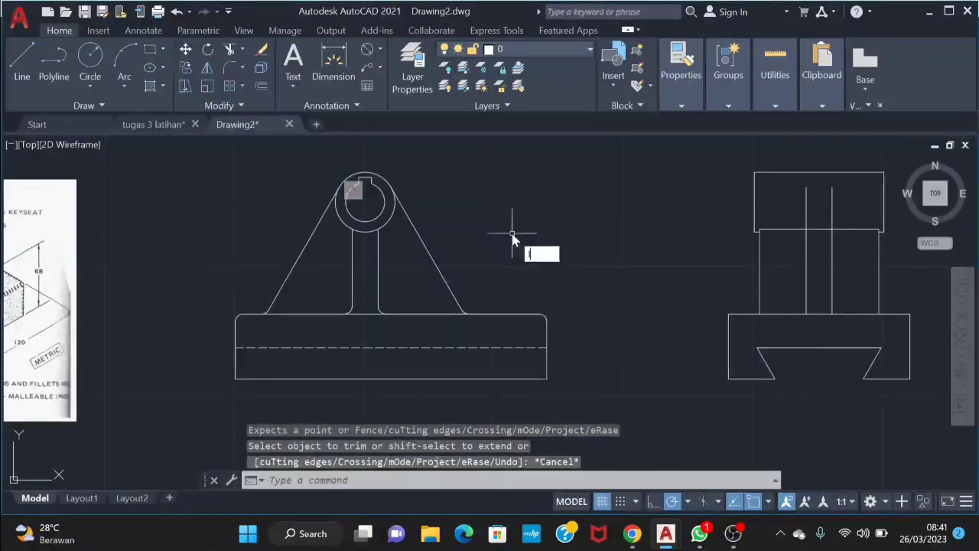
- Draw two horizontal lines across the side view's boss, aligned with the top and lower corner of the front view's keyseat
text(l)
key(Return)
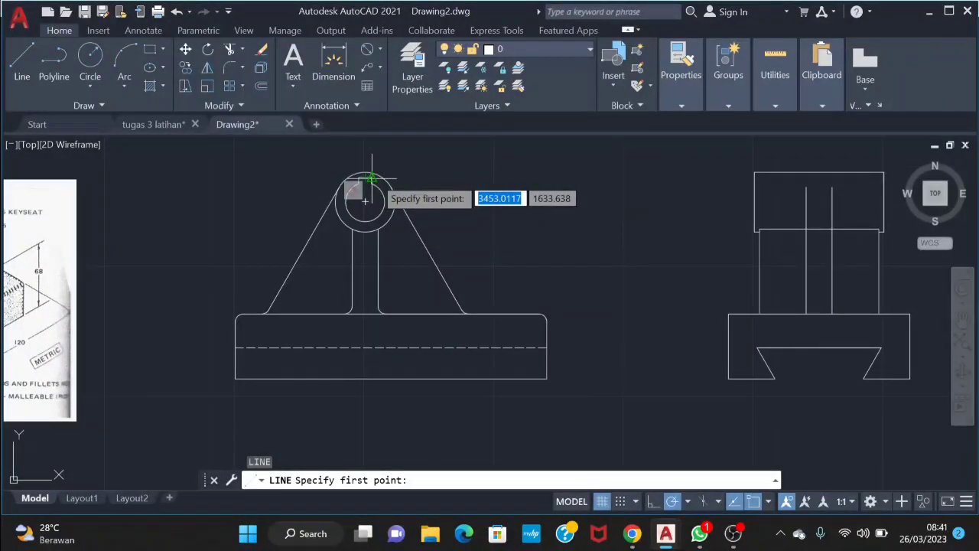
click(755, 173)
click(883, 174)
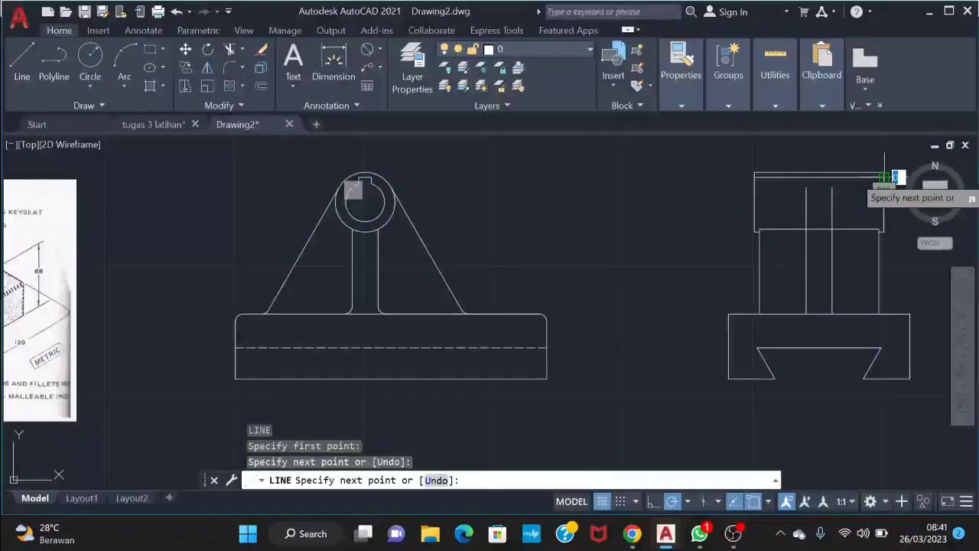
key(Escape)
key(Return)
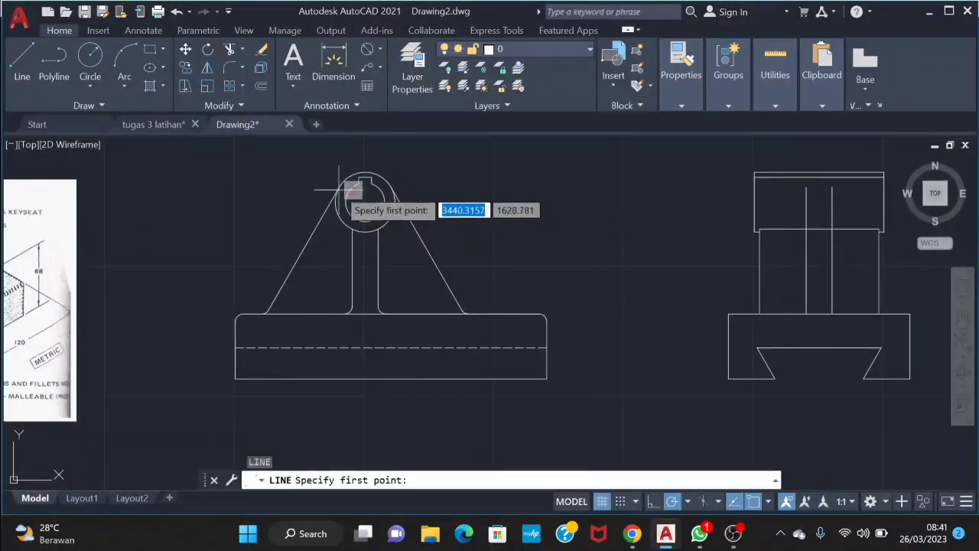
click(754, 181)
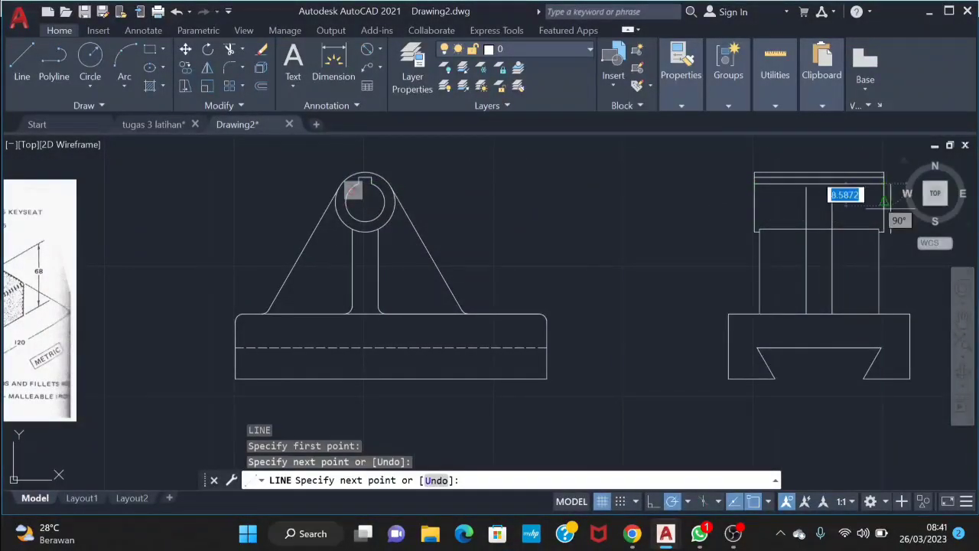
key(Escape)
- Draw a horizontal line across the side view's boss at the height of the bore's lowest point in the front view
key(Return)
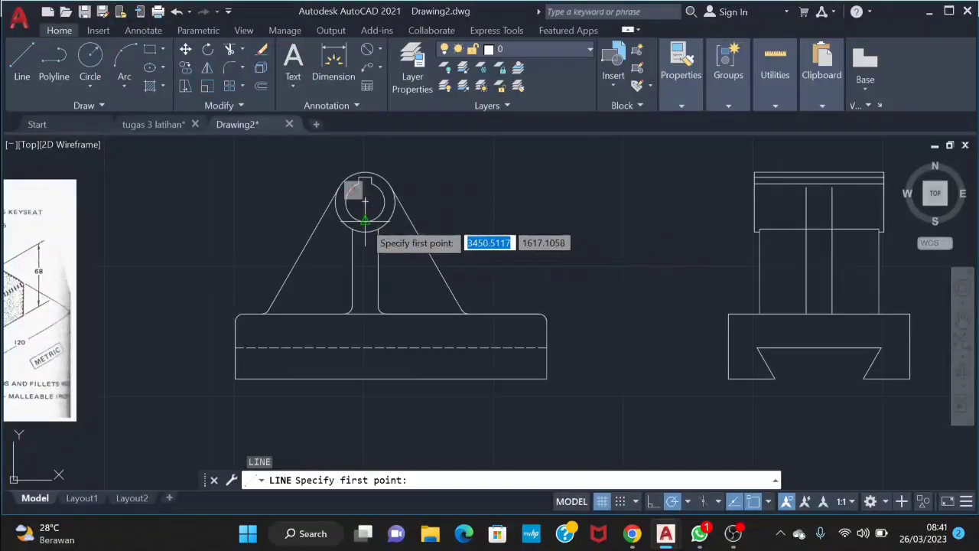
click(754, 221)
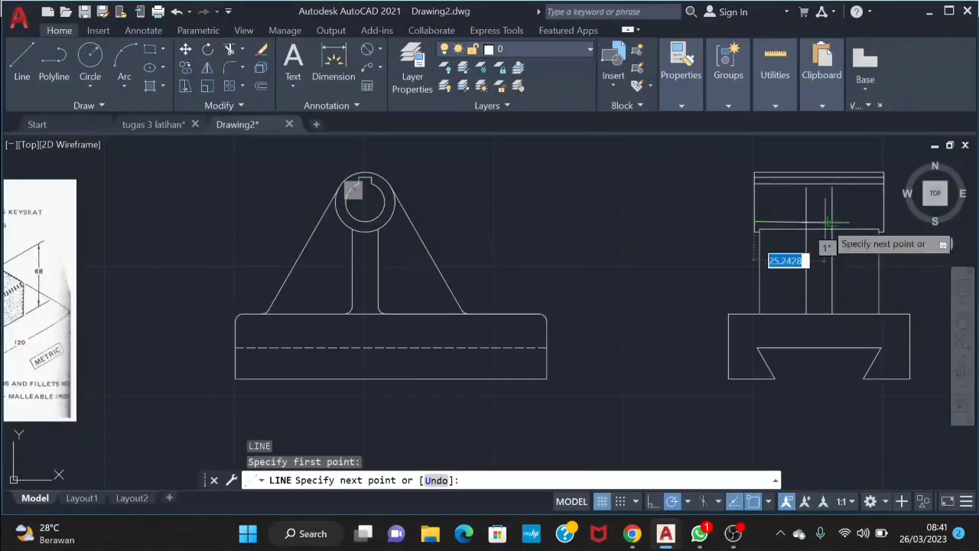
click(884, 221)
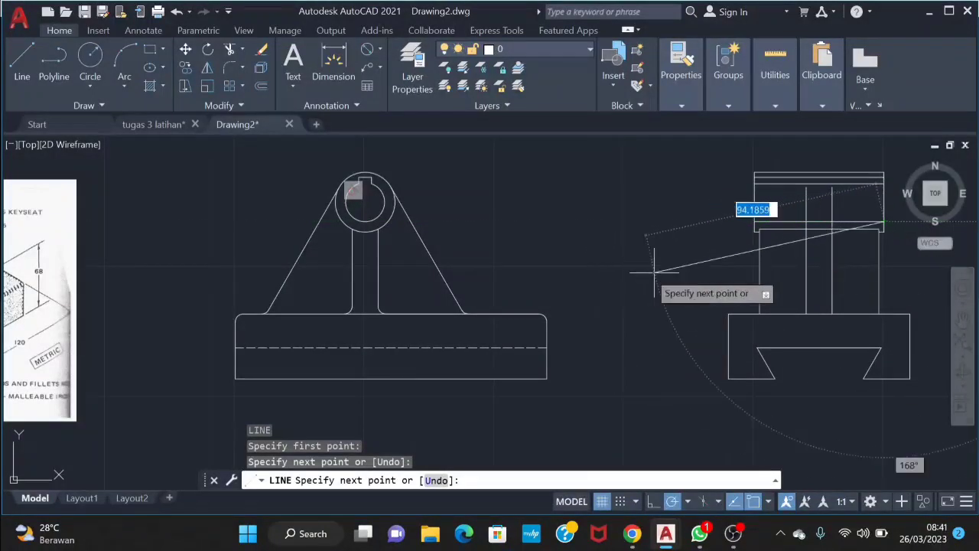
key(Escape)
- Examine the reference figure's boss, bore and keyseat details and compare them with the drawn front and side views
scroll(512, 264, down, 3)
middle_drag(513, 264, 624, 254)
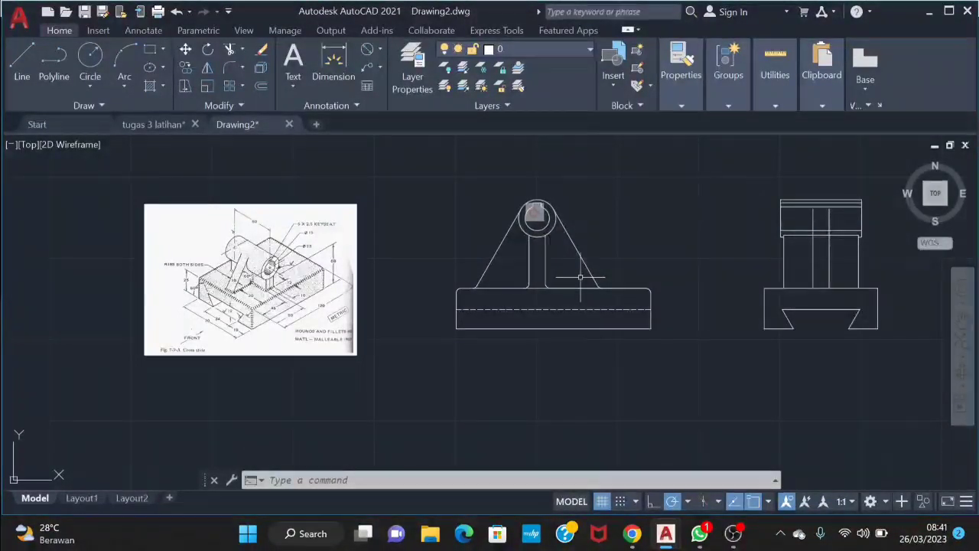
scroll(272, 264, up, 2)
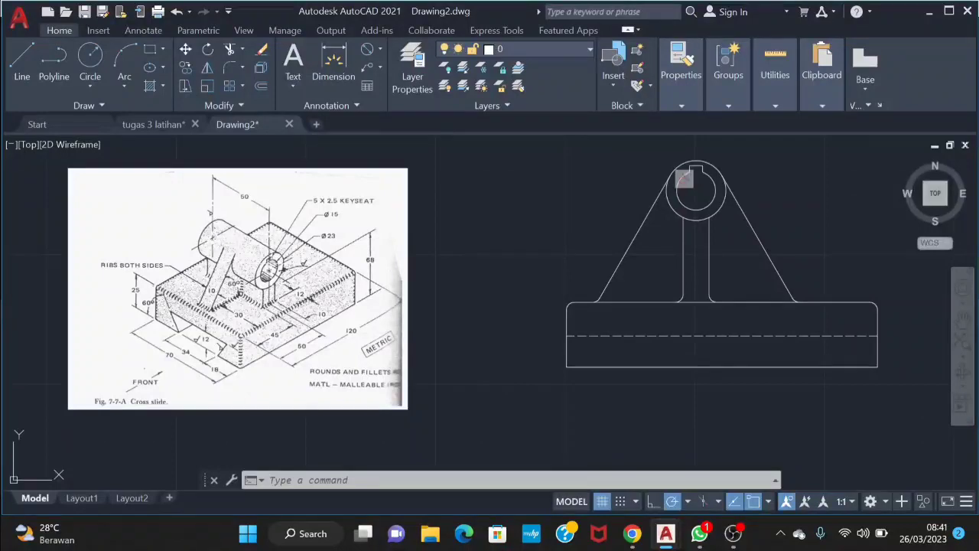
scroll(271, 264, up, 2)
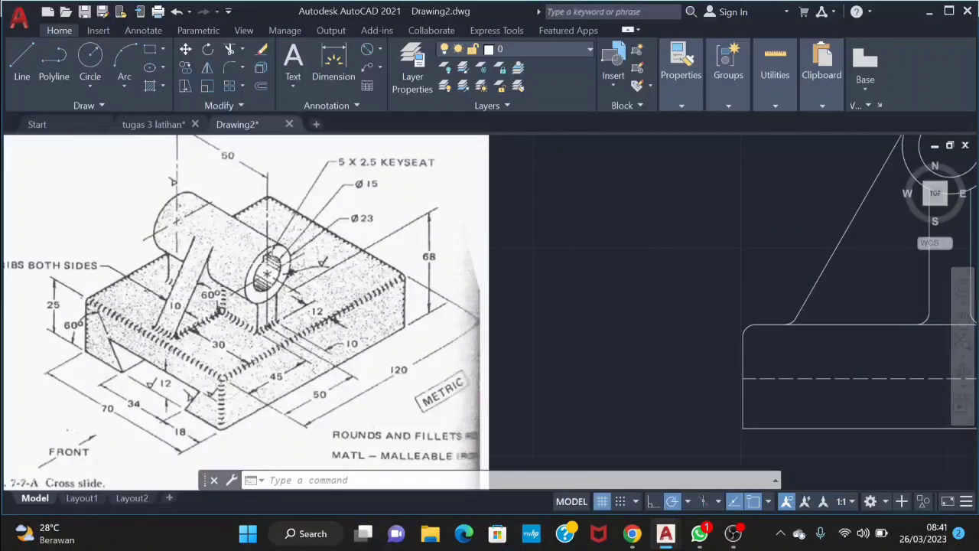
scroll(272, 264, down, 2)
scroll(665, 337, down, 2)
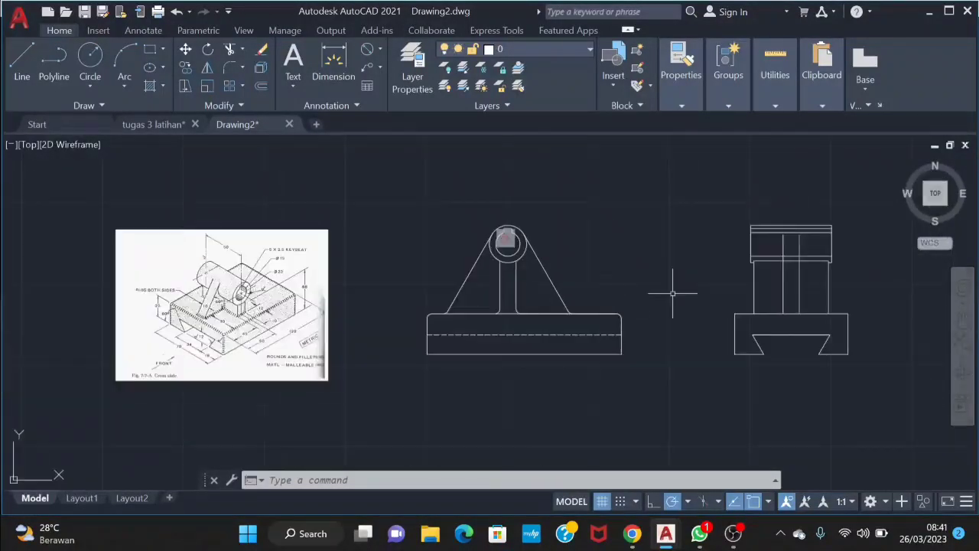
scroll(679, 288, up, 2)
middle_drag(680, 287, 381, 354)
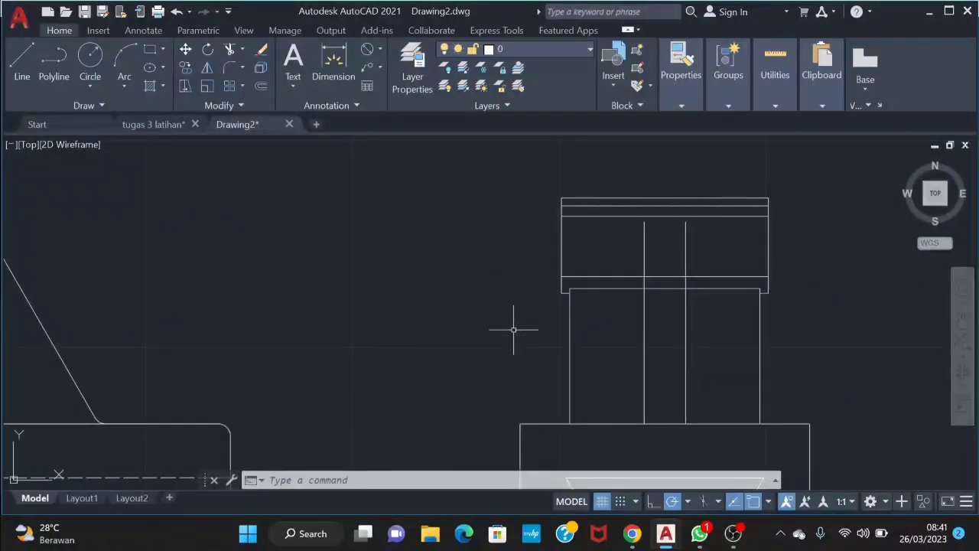
- Apply the dashed ACAD_ISO02 linetype to the three horizontal bore and keyseat lines in the side view's boss
key(Escape)
key(Escape)
click(631, 283)
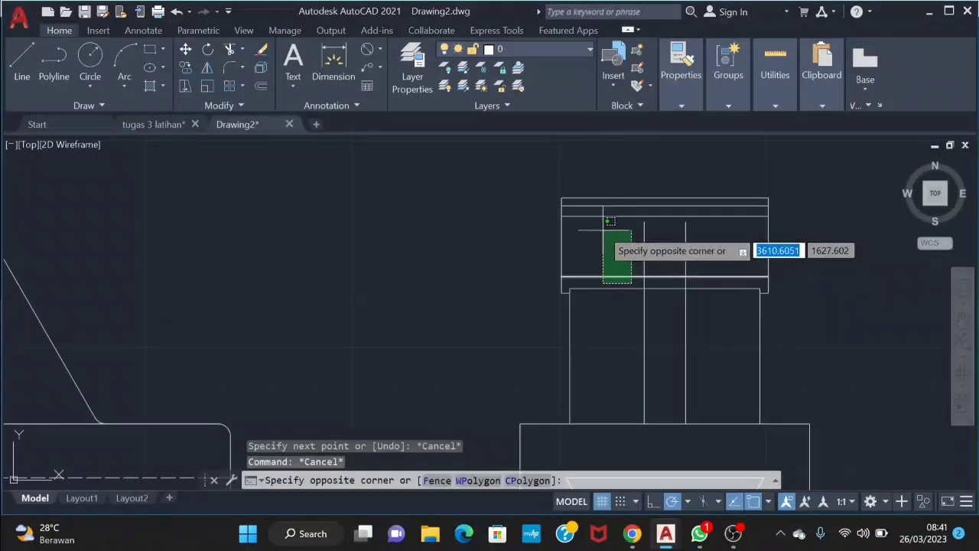
click(593, 179)
click(680, 103)
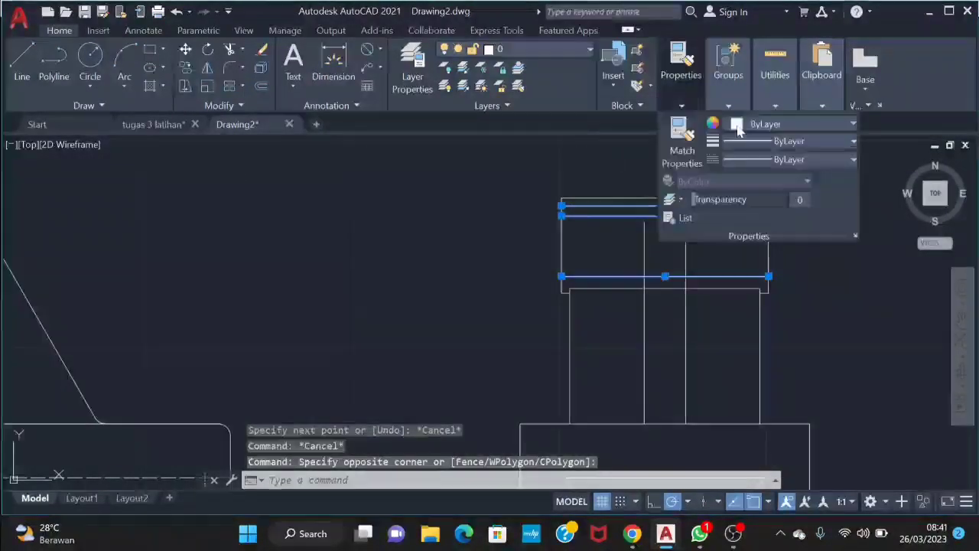
click(816, 159)
click(819, 217)
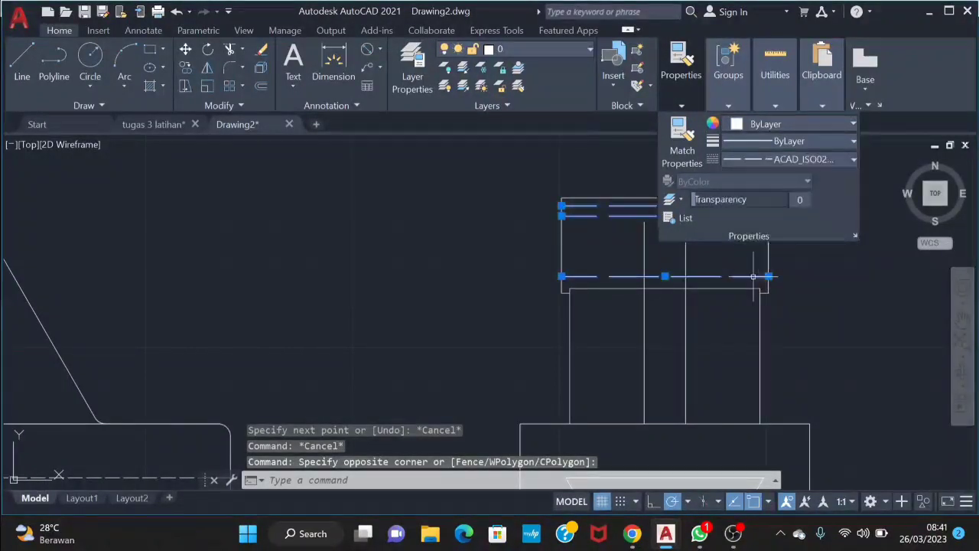
key(Escape)
- Set the linetype scale to 0.3 in the object properties with nothing selected
text(MO)
key(Return)
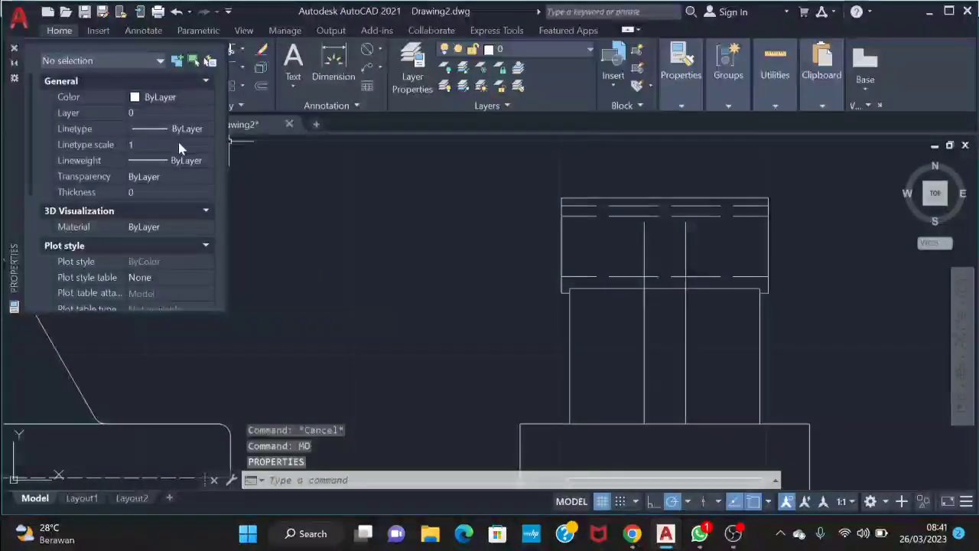
text(0.3)
key(Return)
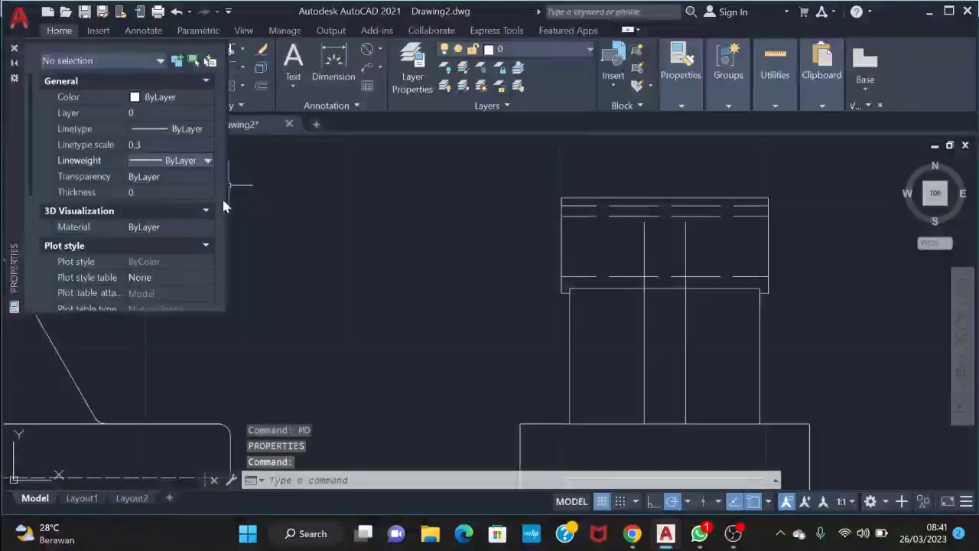
- Set the linetype scale of the three dashed bore and keyseat lines in the side view's boss to 0.3
click(691, 232)
key(Escape)
click(673, 281)
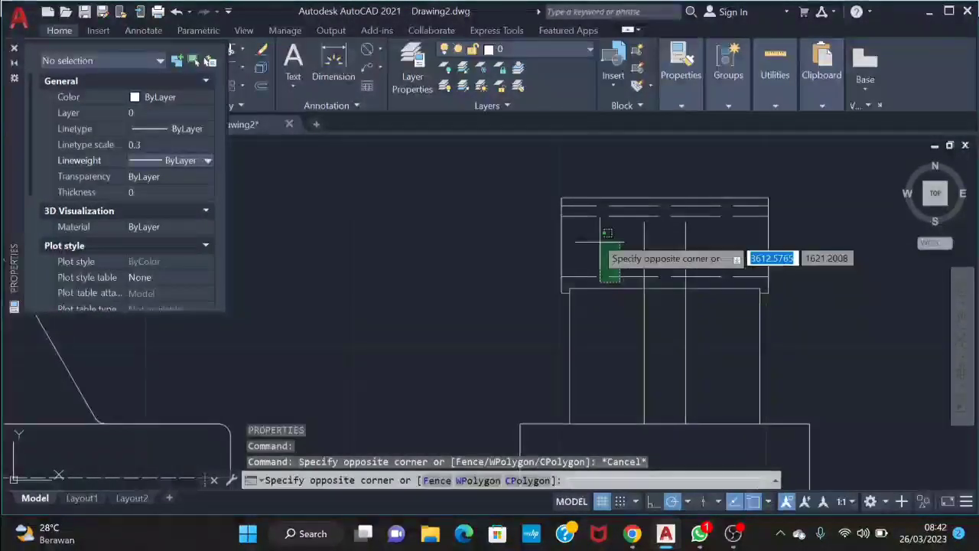
click(650, 203)
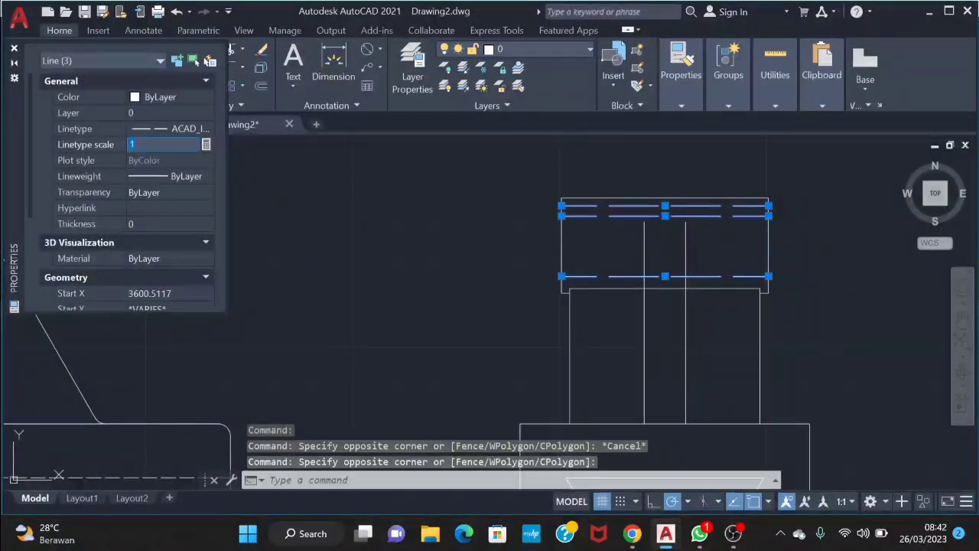
text(0.3)
key(Return)
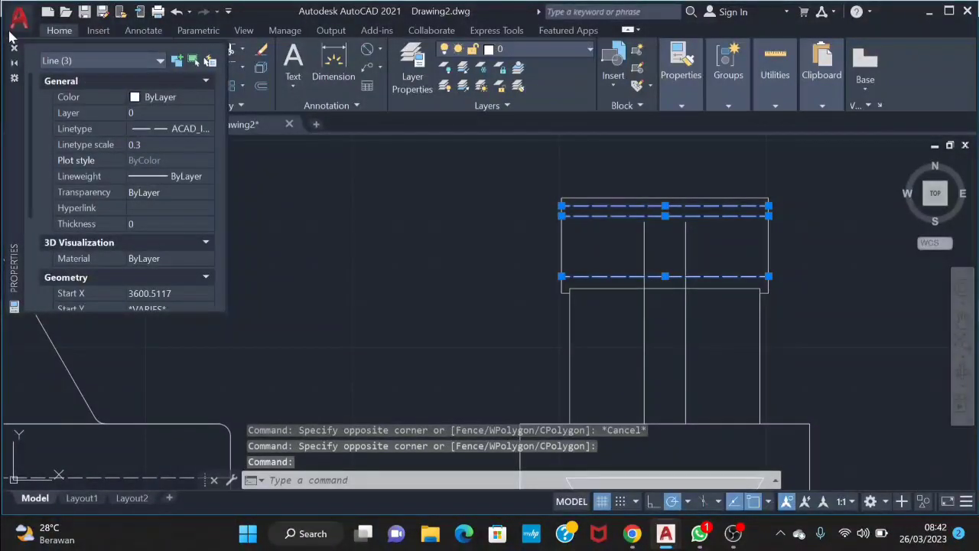
click(15, 49)
scroll(356, 295, down, 3)
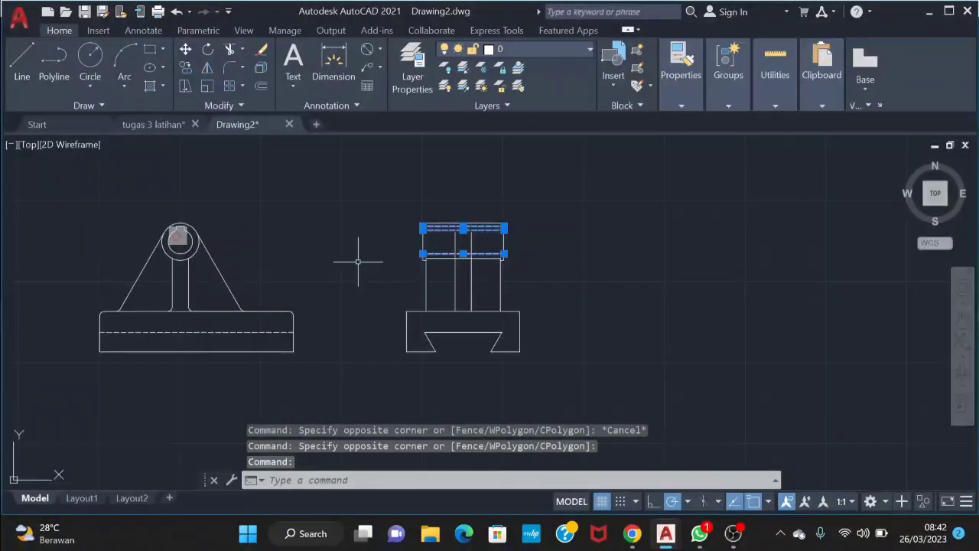
key(Escape)
- Turn on Ortho and draw a 70 mm line along the full top edge of the side view's base, corner to corner
scroll(382, 303, up, 2)
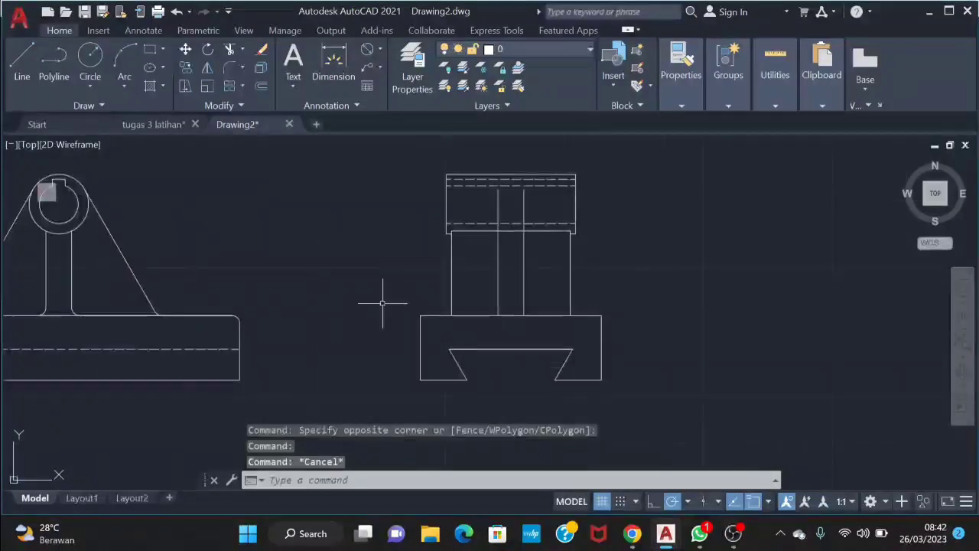
text(l)
key(Return)
click(421, 316)
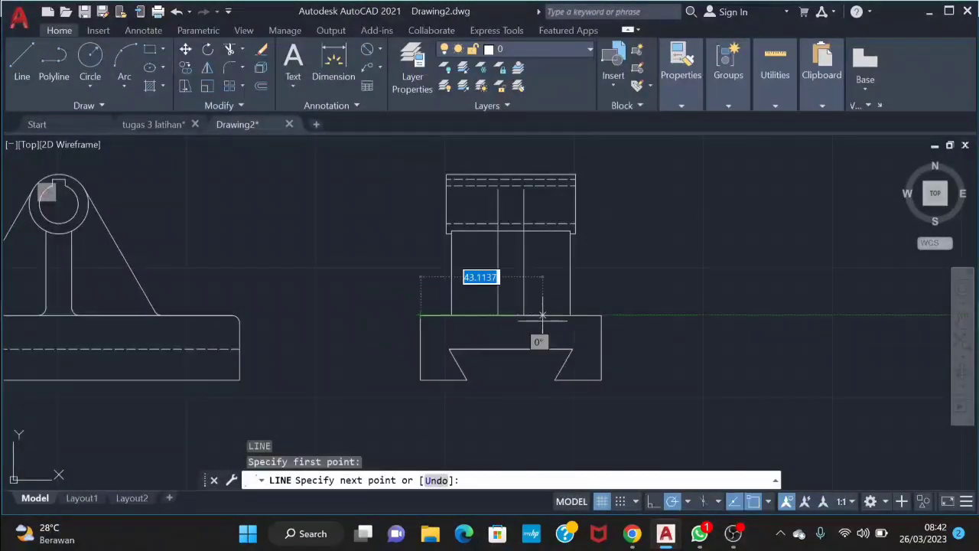
click(653, 501)
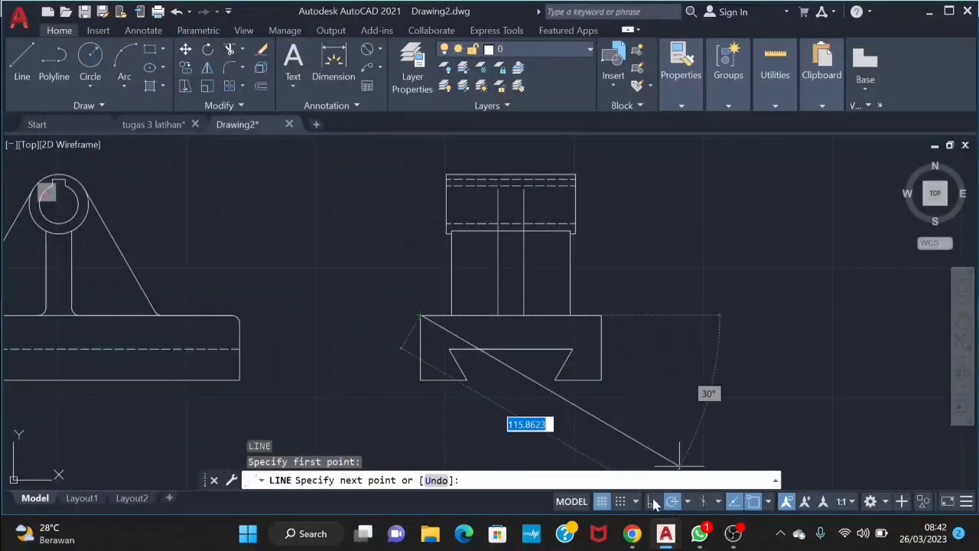
click(600, 314)
scroll(458, 323, up, 2)
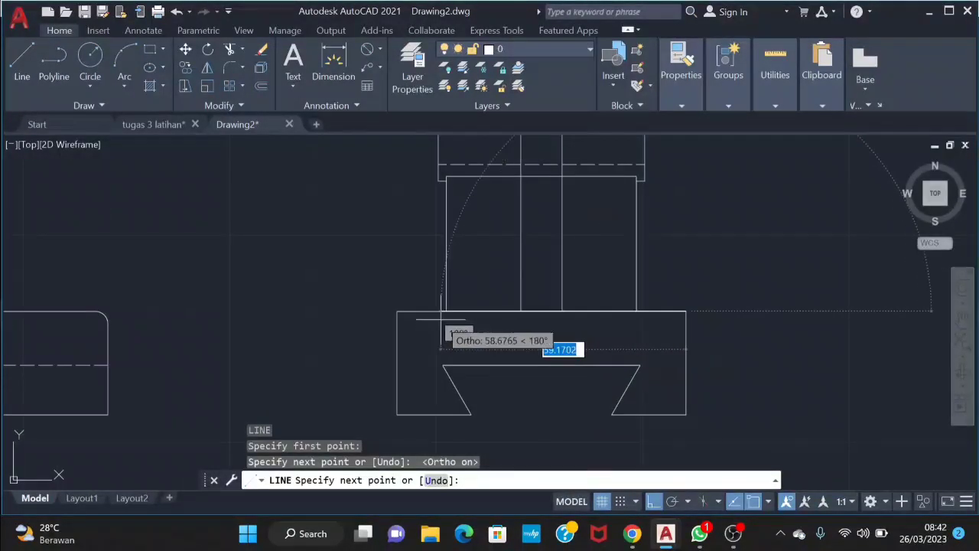
click(396, 312)
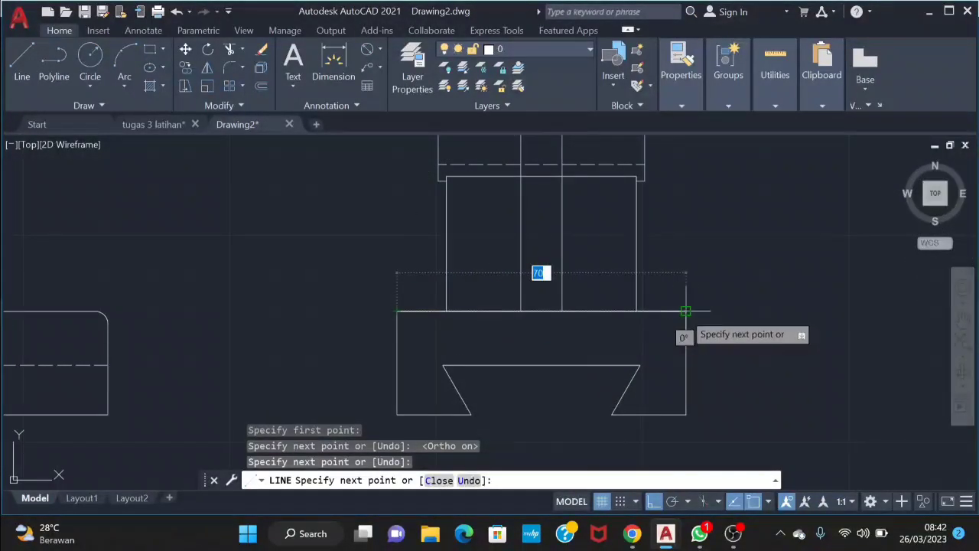
click(685, 312)
click(397, 312)
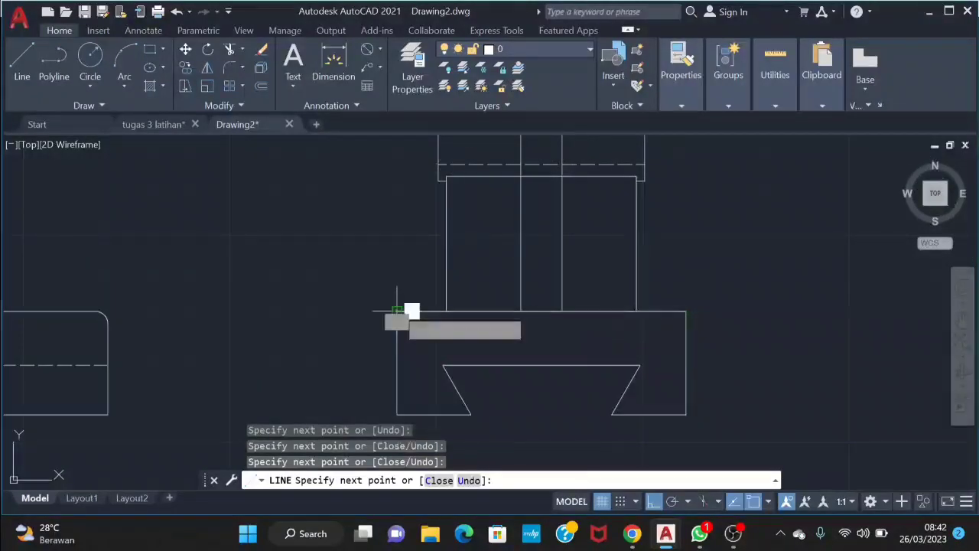
key(Escape)
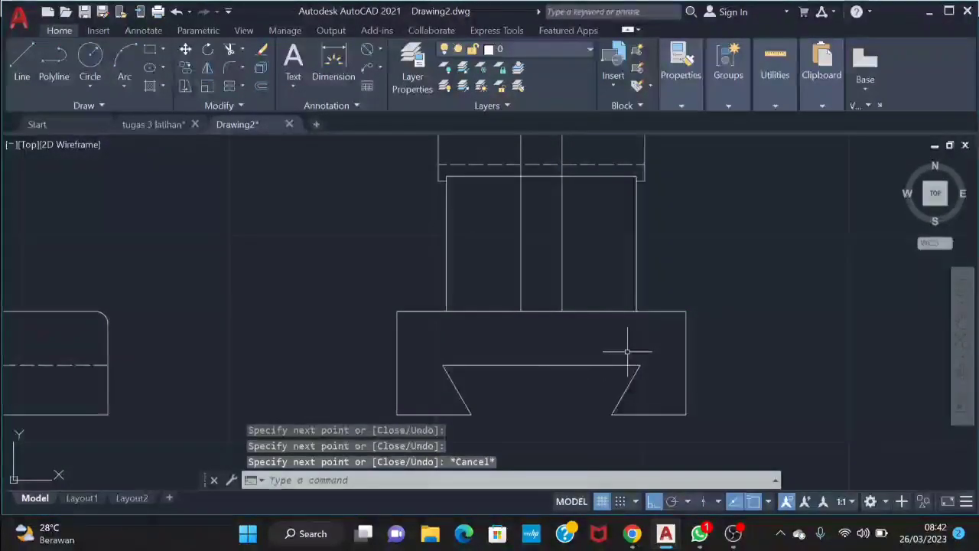
- Fillet the two upper outer corners of the side view's base with a radius of 3
text(f)
key(Return)
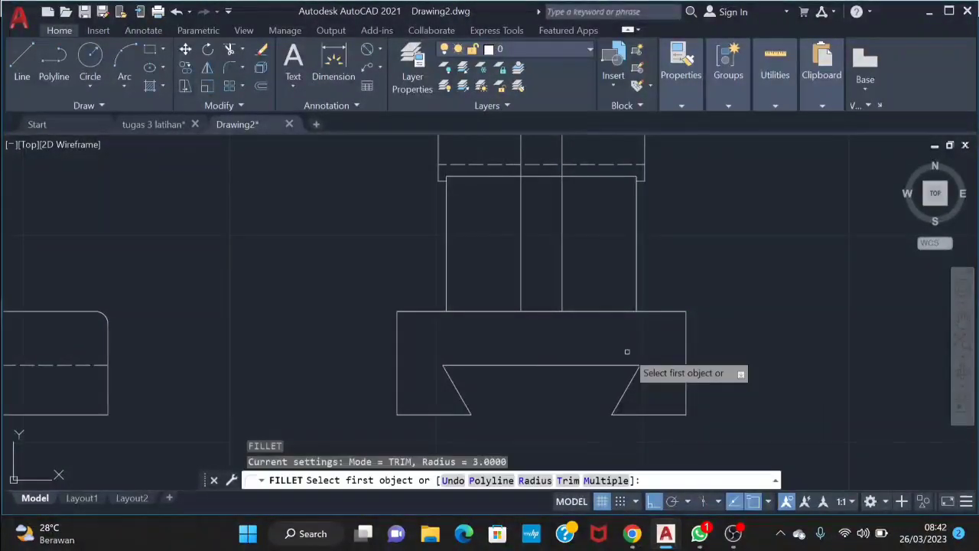
click(397, 330)
click(420, 311)
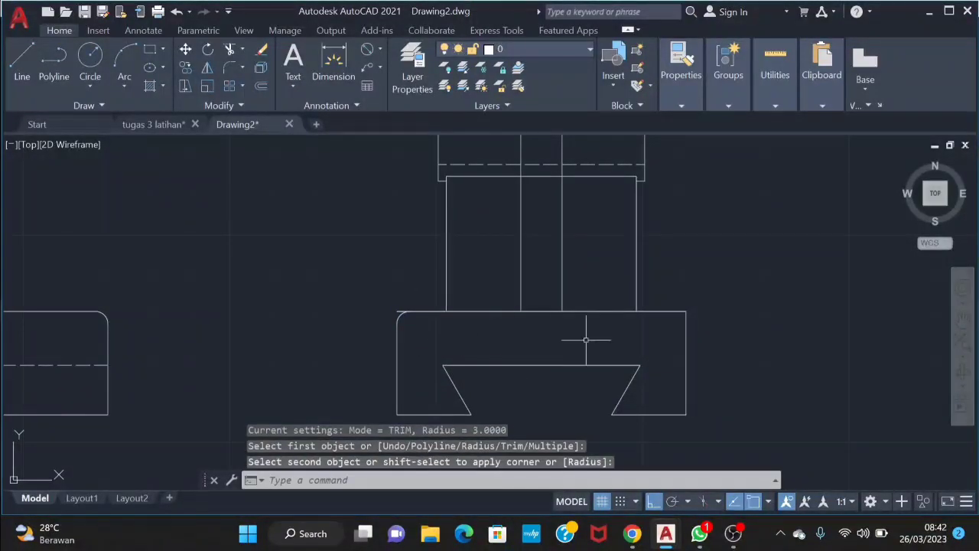
key(Return)
click(659, 310)
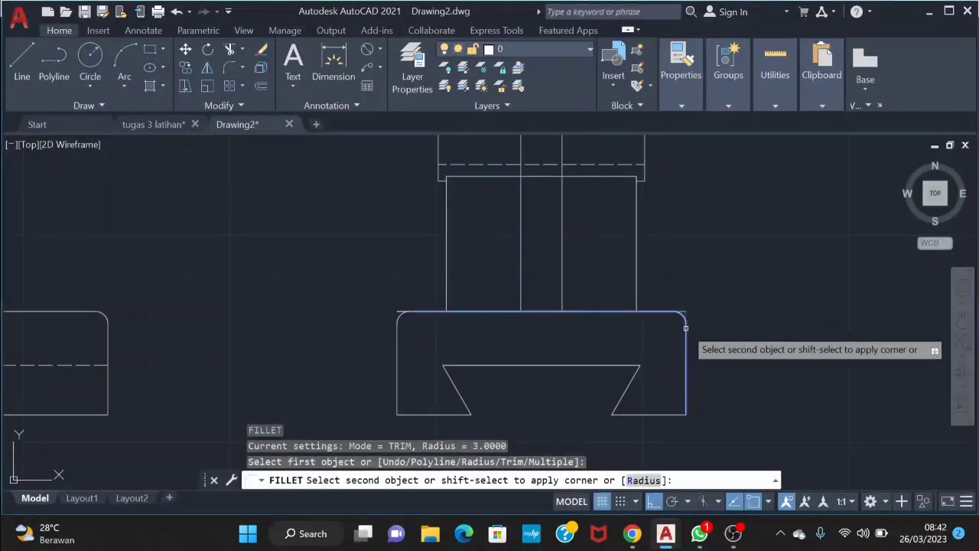
click(686, 331)
- Fillet the upright's two outer edges into the top of the side view's base with radius 3
key(Return)
click(635, 299)
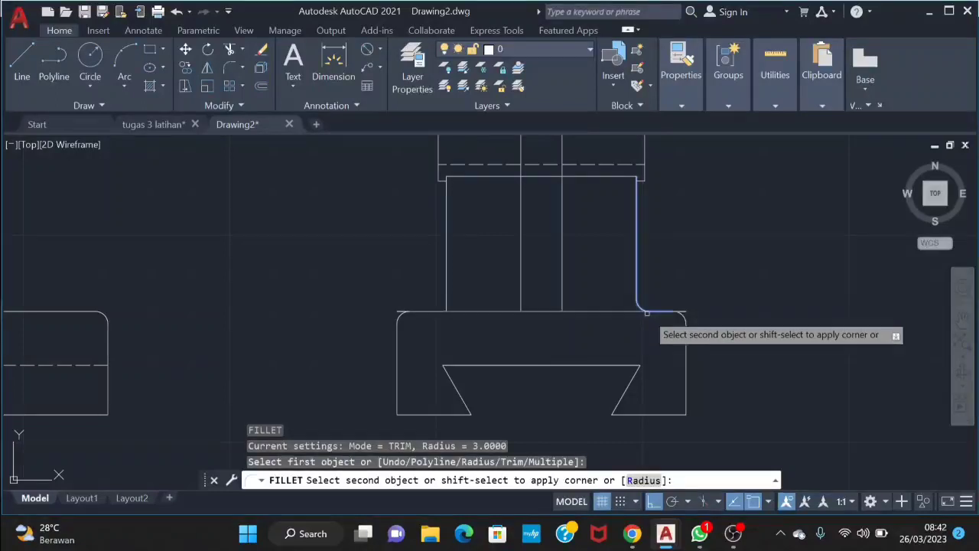
click(648, 311)
key(Return)
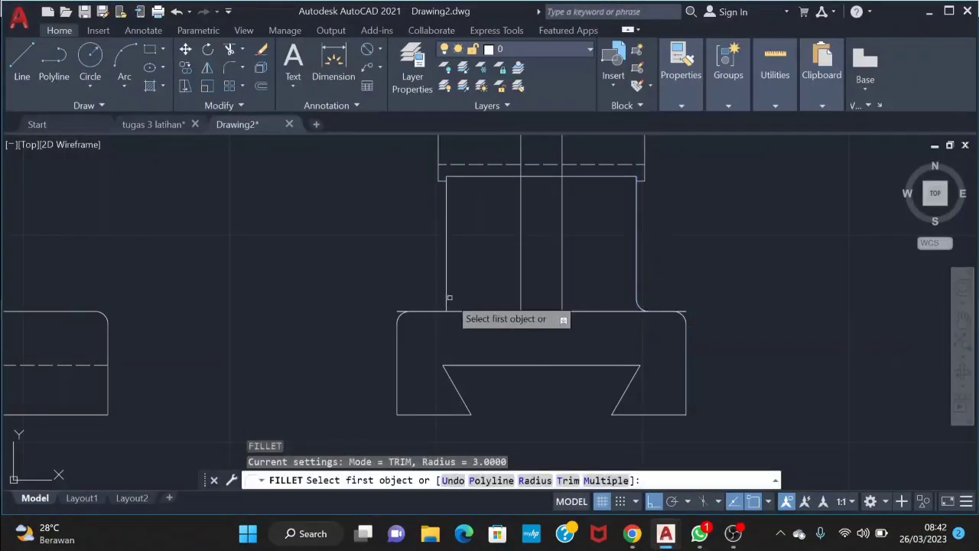
click(451, 299)
click(433, 311)
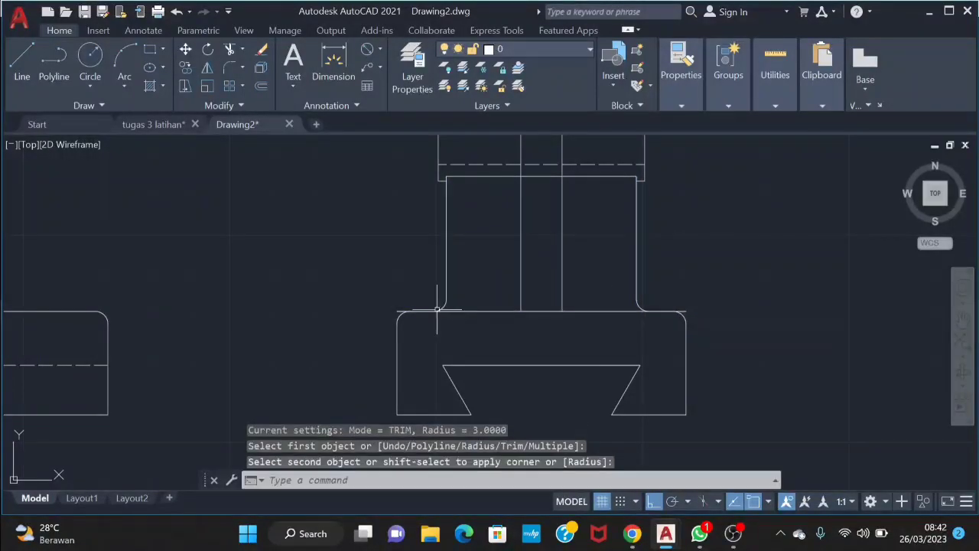
- Fillet the two vertical lines of the central rib into the top of the side view's base with radius 3
key(Return)
click(521, 299)
click(506, 311)
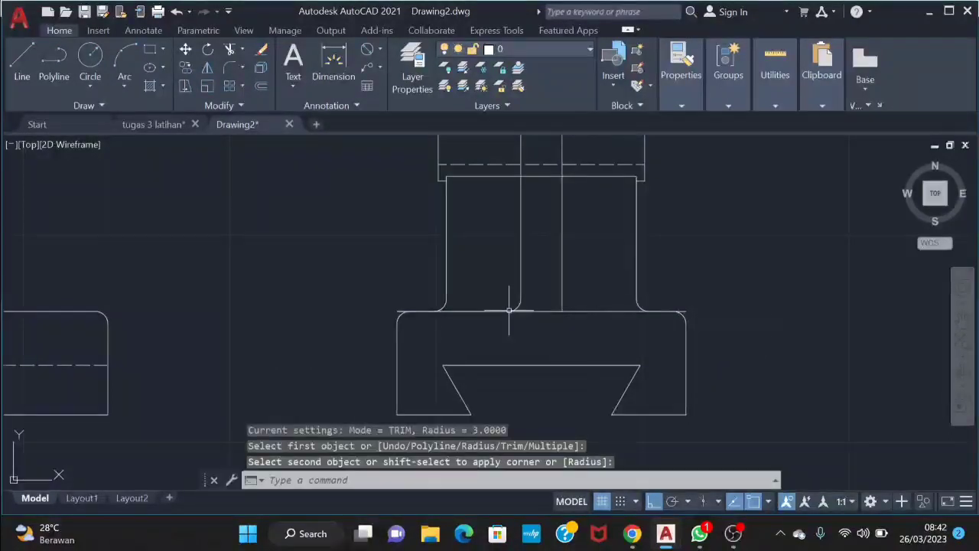
key(Return)
click(563, 305)
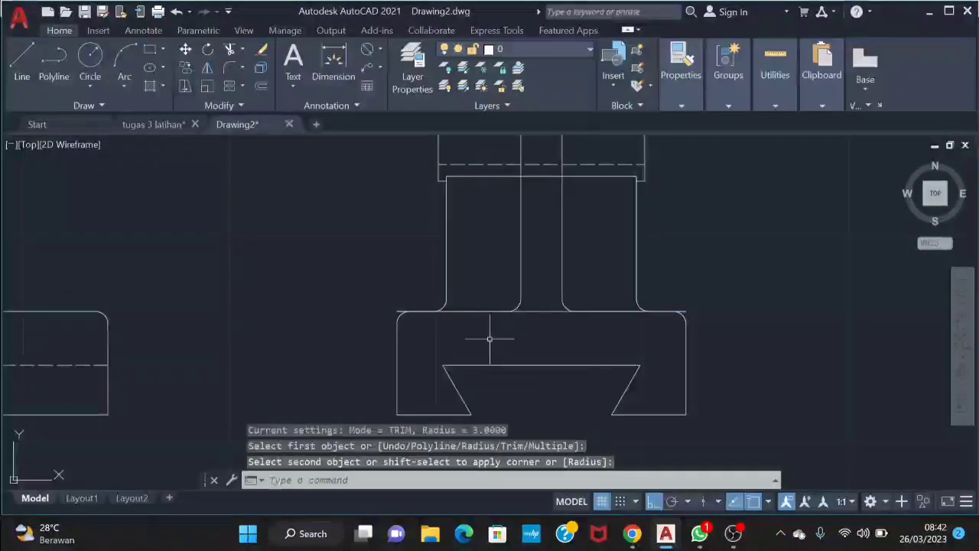
key(Escape)
- Trim the top line's stub that projects past the rounded upper-left corner of the side view's base
scroll(408, 328, up, 2)
text(tr)
key(Return)
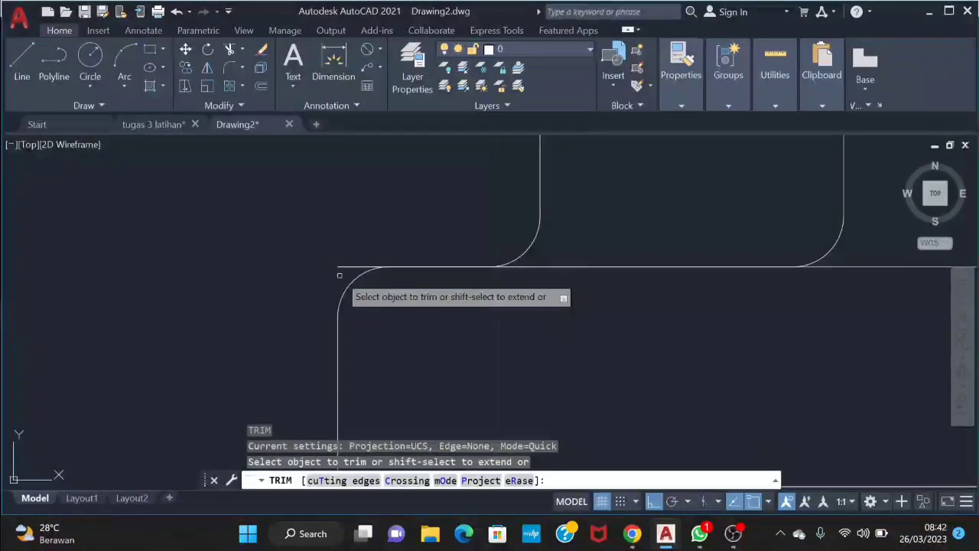
drag(339, 275, 354, 259)
click(449, 266)
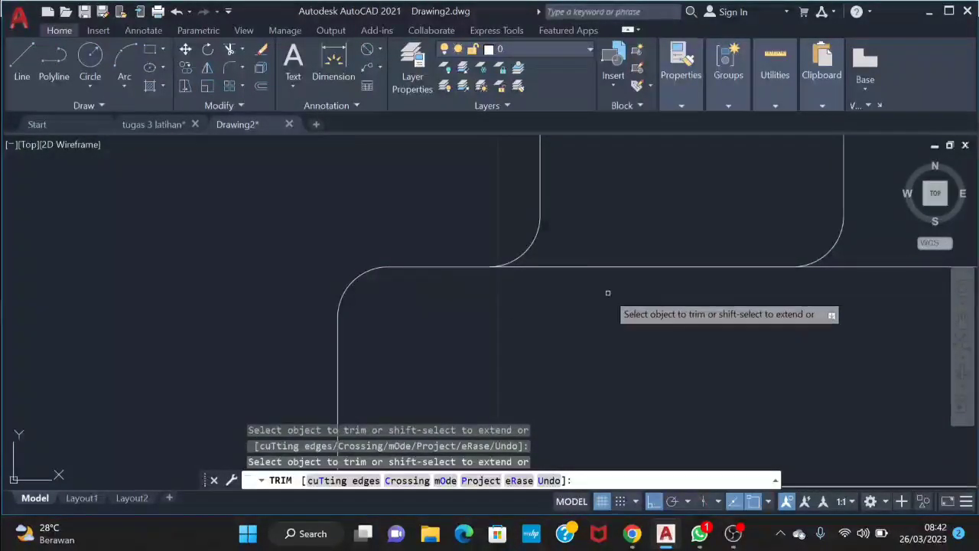
click(640, 270)
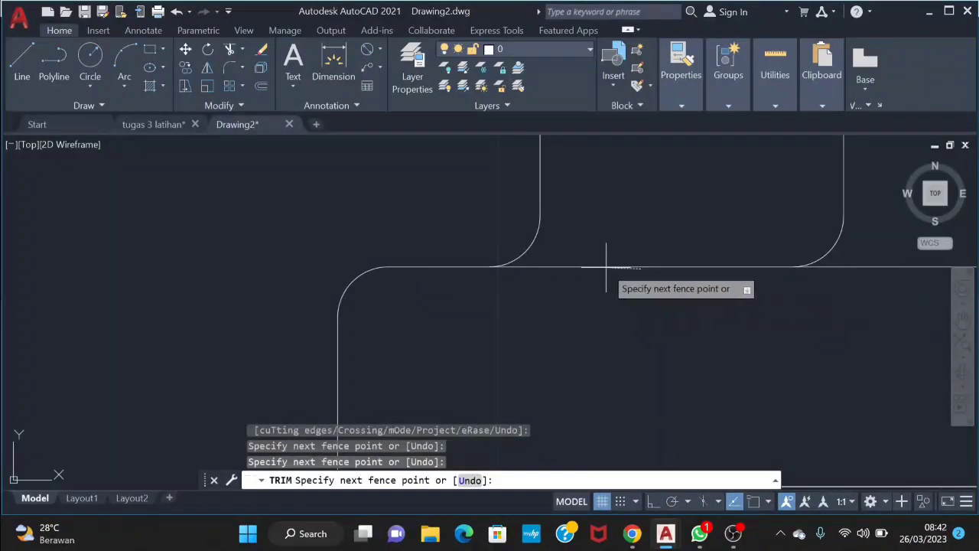
key(Escape)
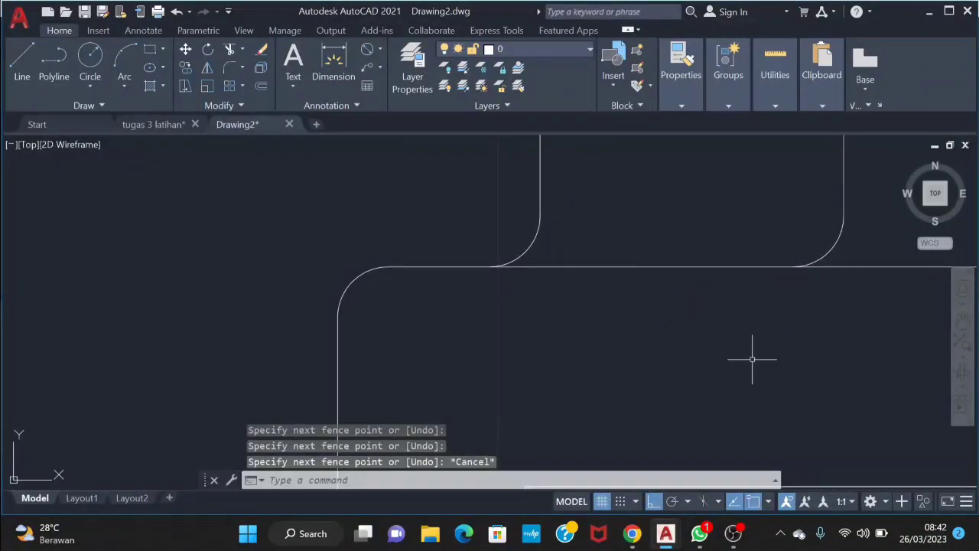
- Try to trim the base's top line between the rib fillet and the upright's right fillet, and undo the last trim
middle_drag(754, 356, 559, 341)
key(Return)
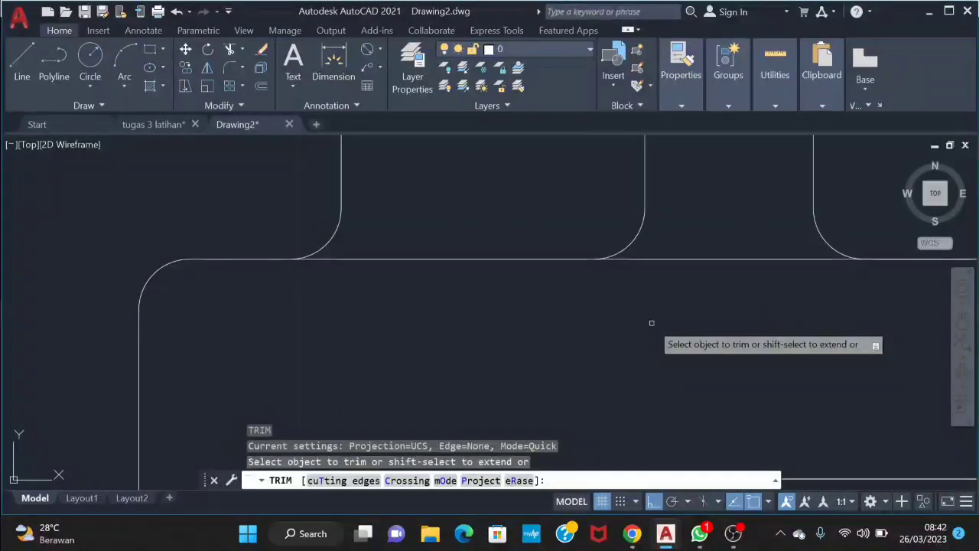
middle_drag(682, 338, 363, 319)
click(717, 239)
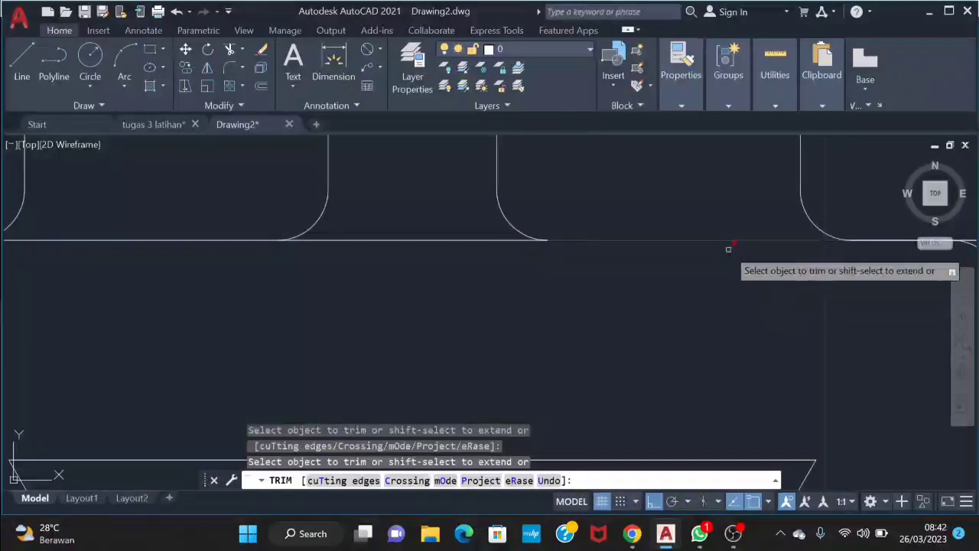
click(732, 226)
click(728, 217)
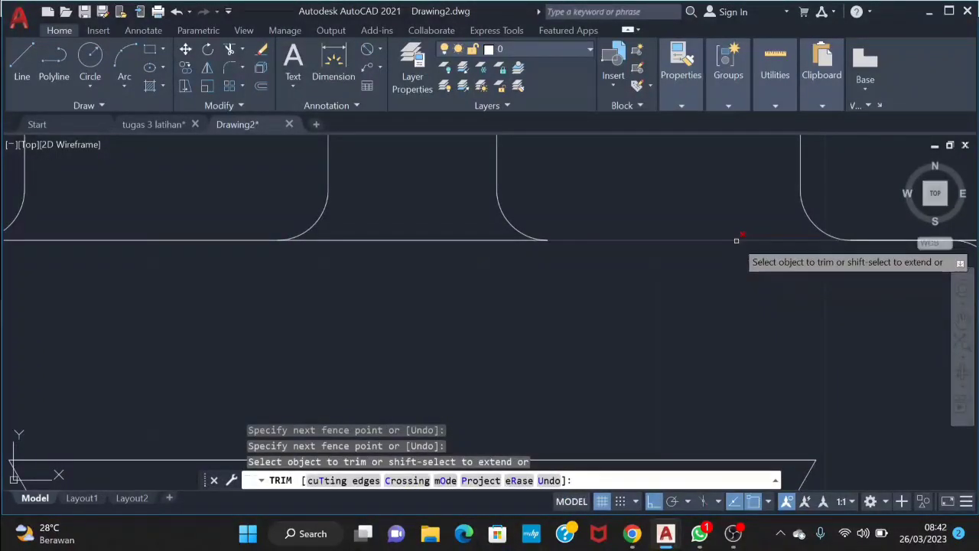
click(736, 240)
key(ctrl+z)
- Trim the top line's stub that projects past the rounded upper-right corner of the side view's base
middle_drag(793, 268, 500, 282)
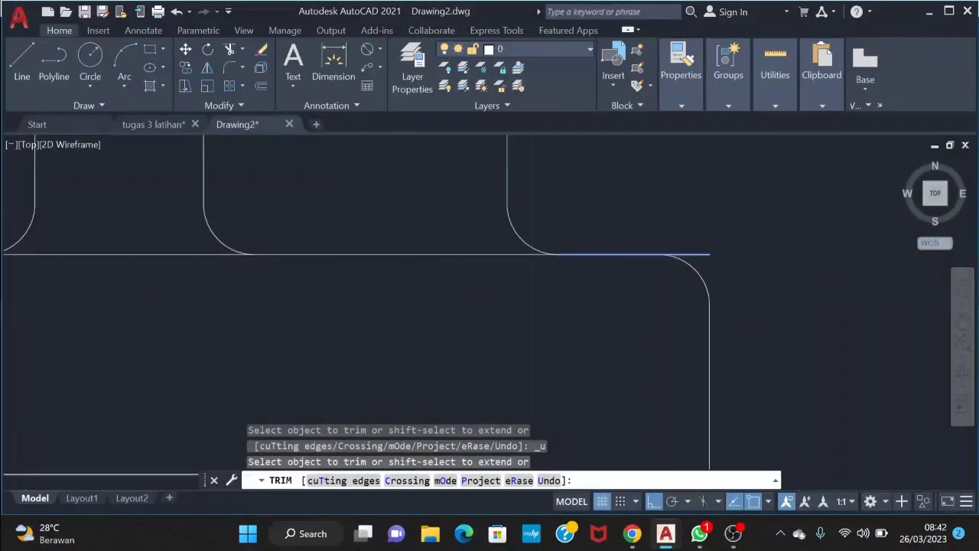
click(702, 258)
click(702, 252)
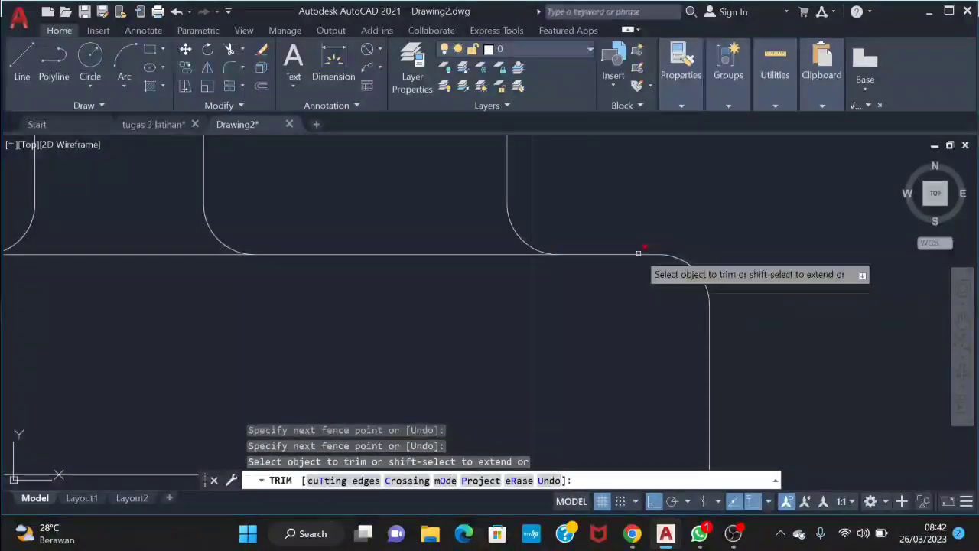
scroll(648, 303, down, 5)
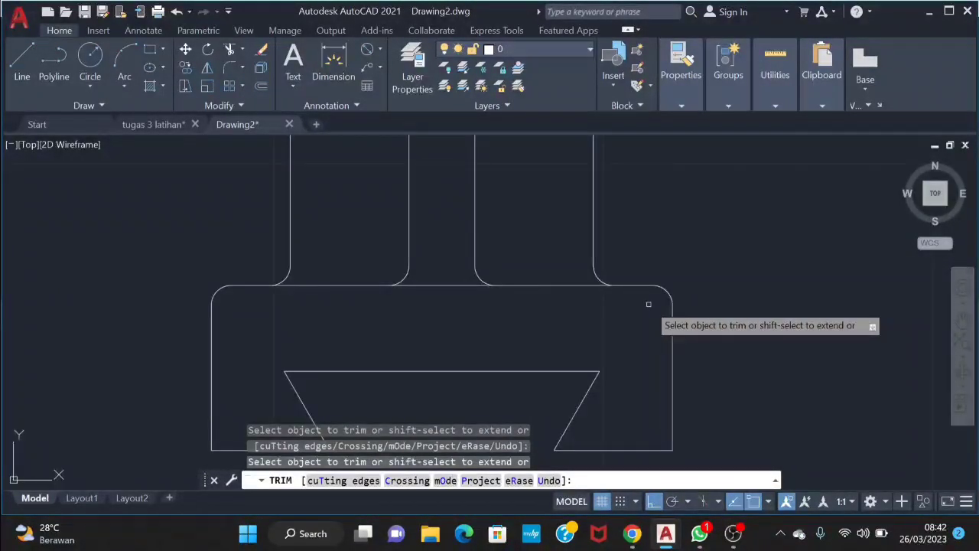
key(Escape)
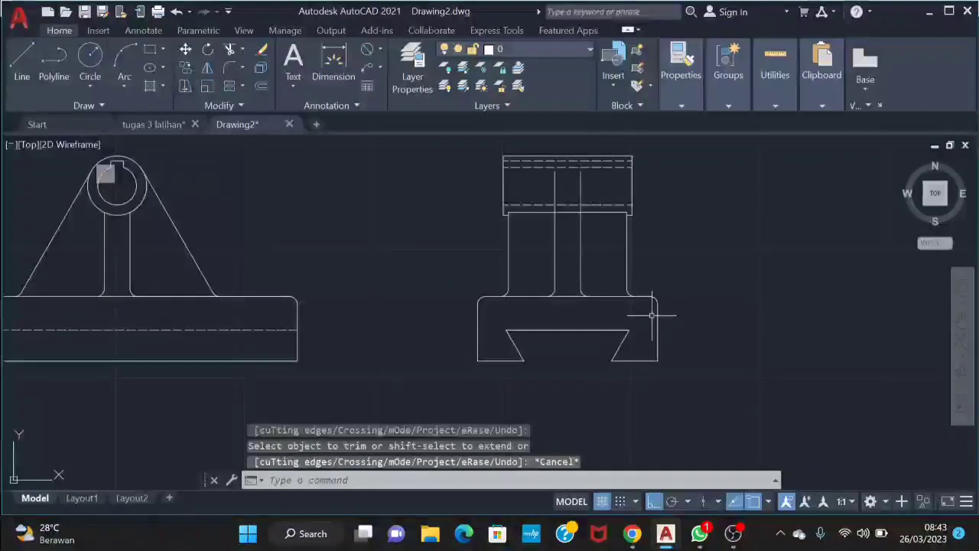
scroll(647, 306, down, 3)
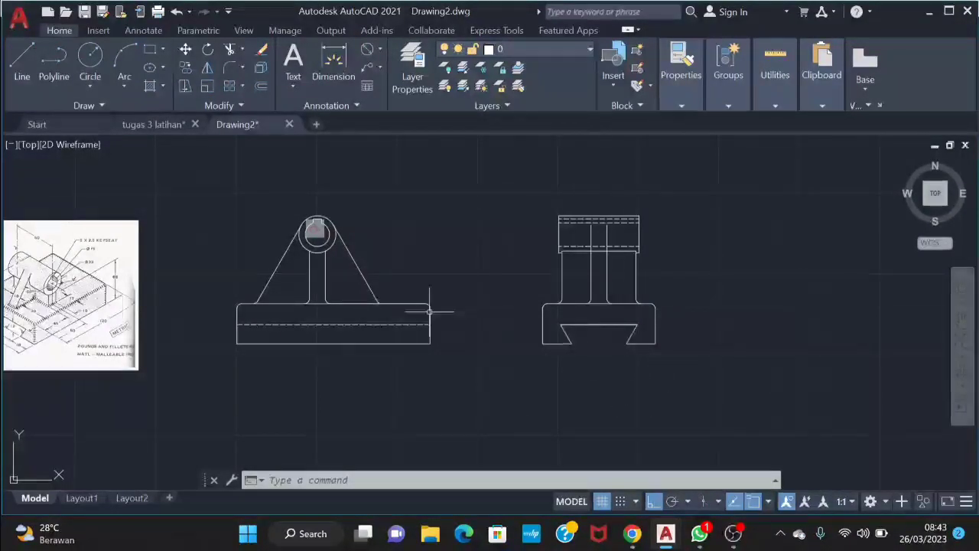
click(240, 202)
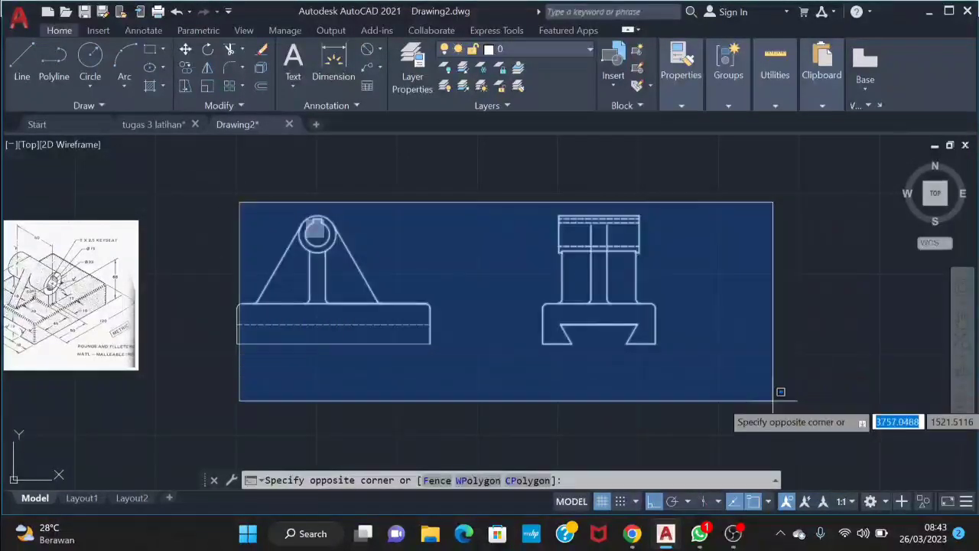
key(Escape)
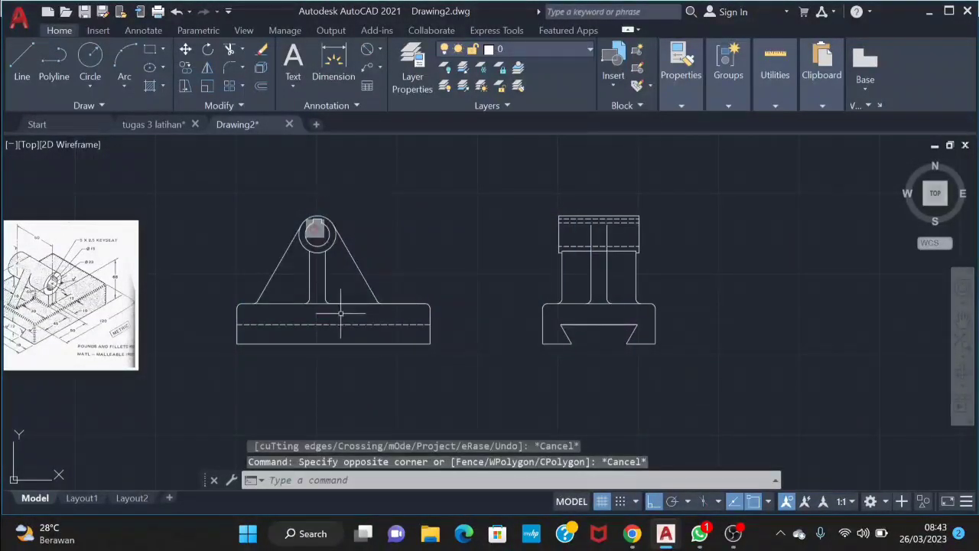
- Draw the top view's outline as a 120 by 70 rectangle, starting 100 above the upper end of the front view's left base edge
text(l)
key(Return)
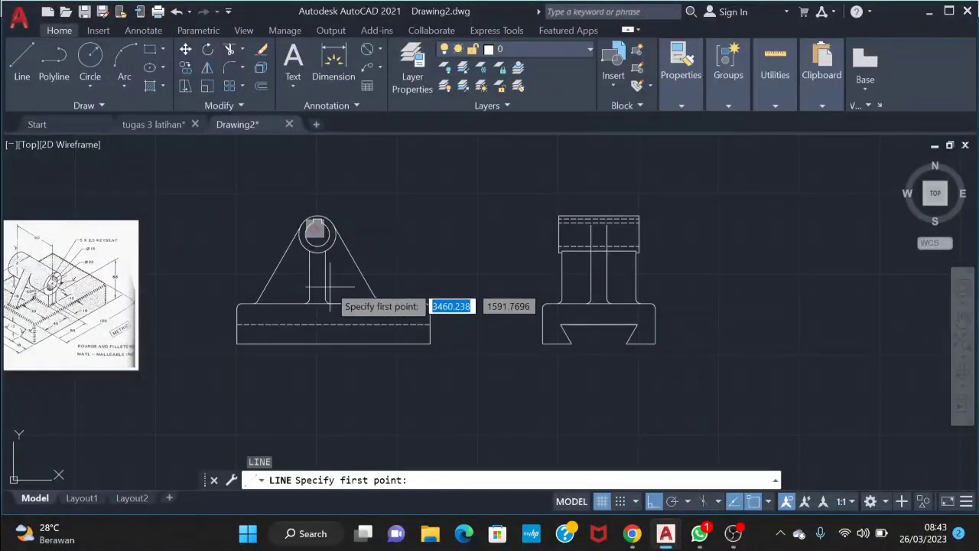
middle_drag(273, 237, 327, 326)
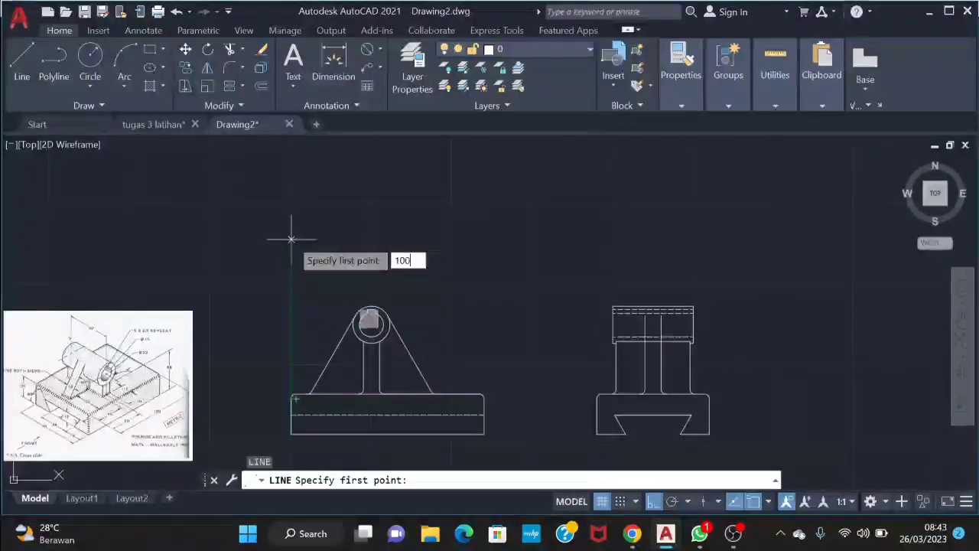
key(Return)
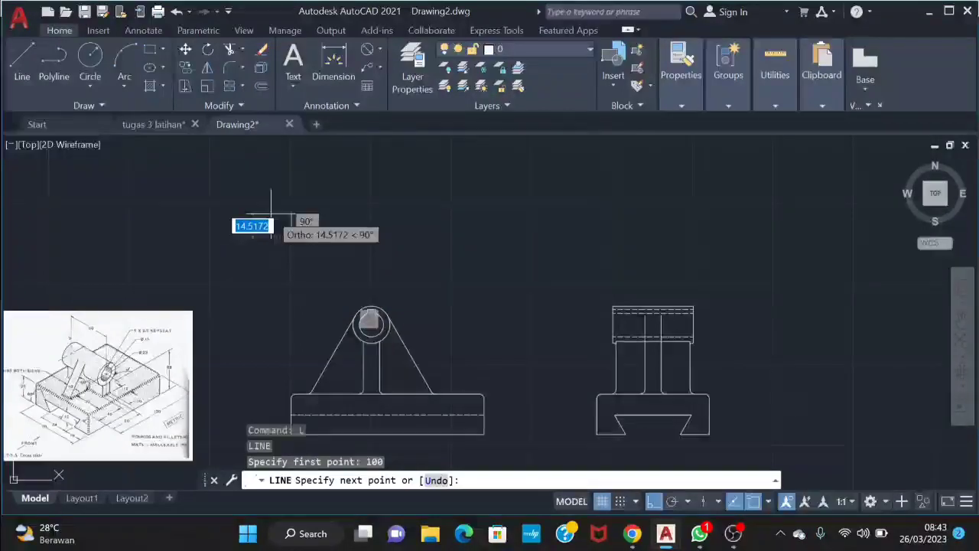
text(70)
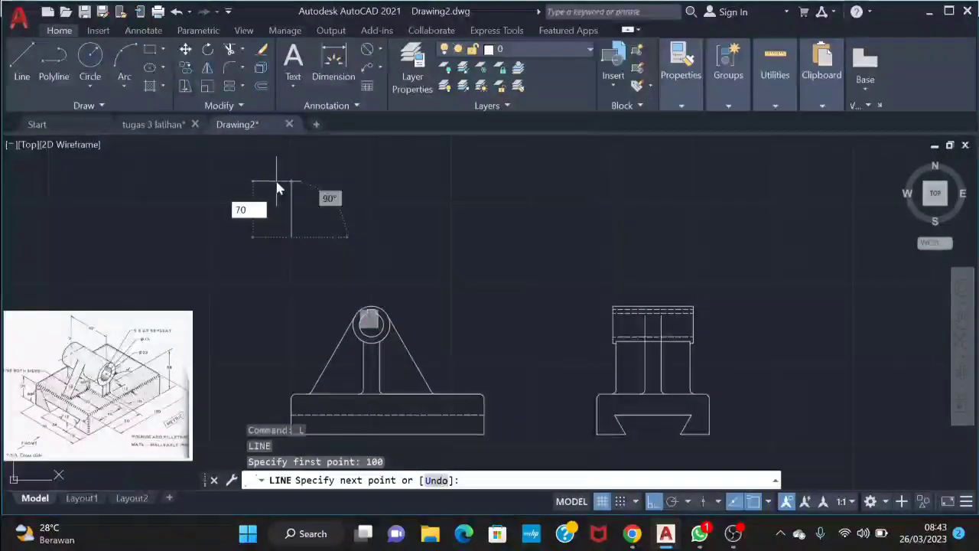
key(Return)
text(120)
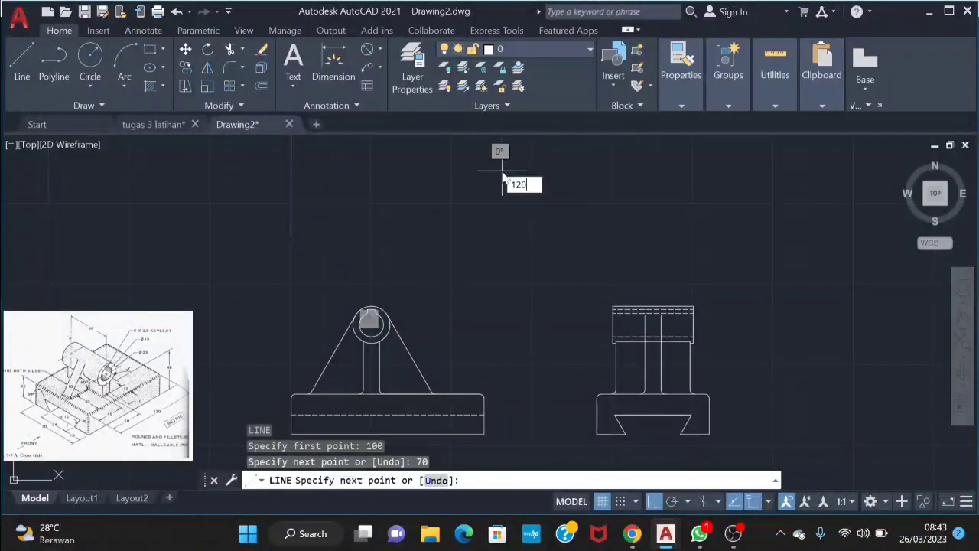
key(Return)
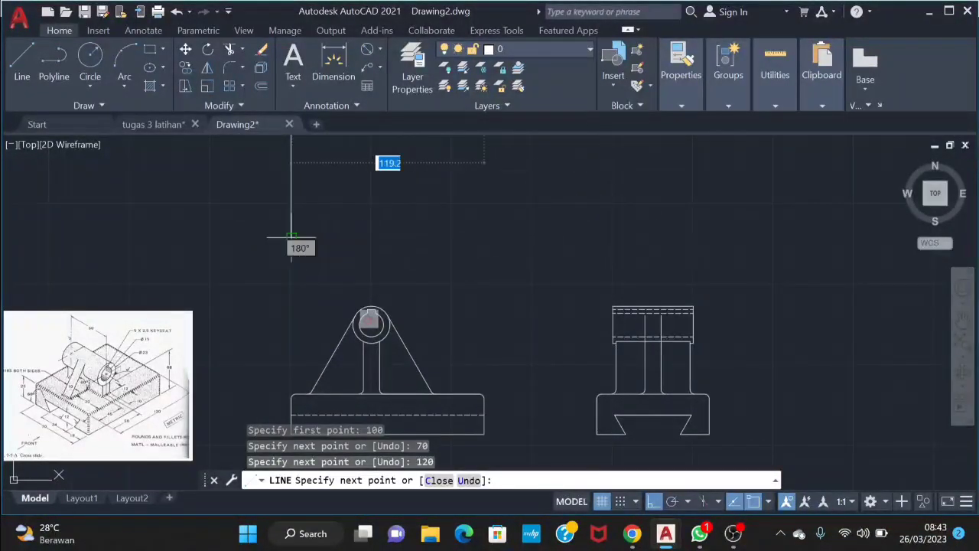
click(484, 238)
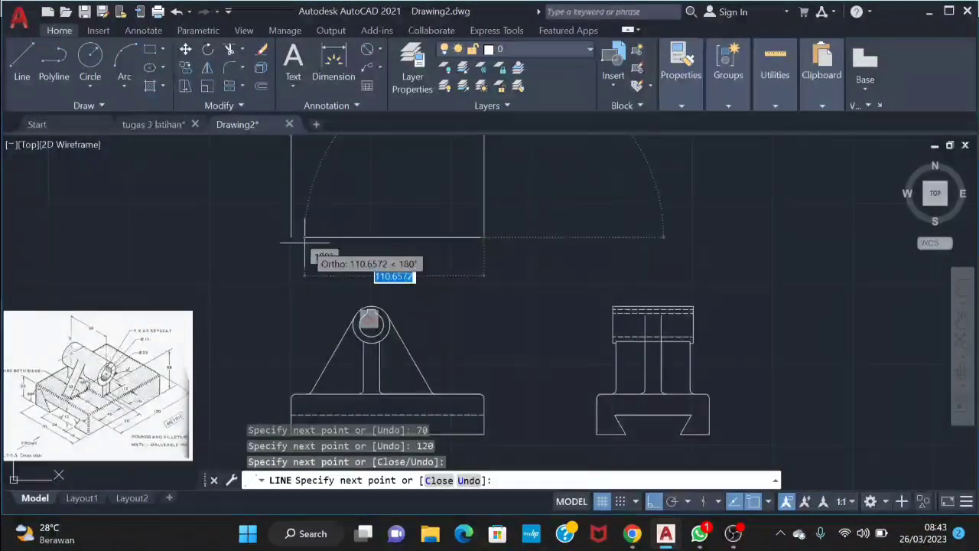
click(291, 238)
key(Escape)
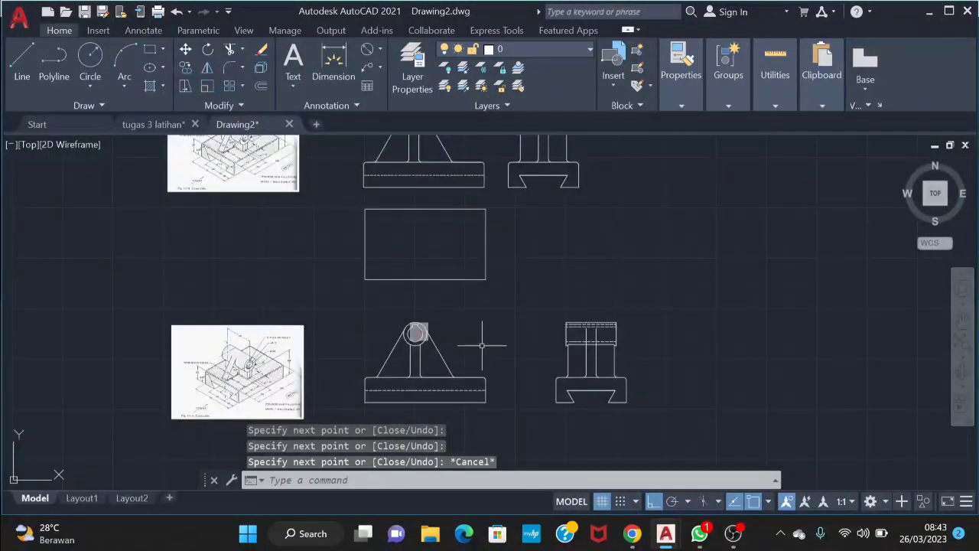
- Copy the whole side view and paste the duplicate beside the top view rectangle, above the original side view
scroll(480, 335, down, 1)
middle_drag(477, 332, 484, 403)
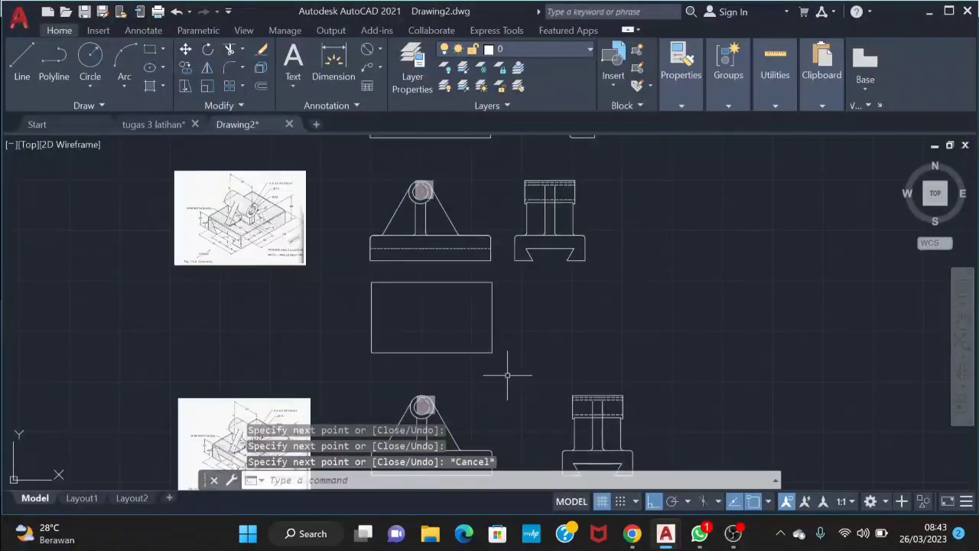
middle_drag(530, 354, 530, 245)
click(535, 256)
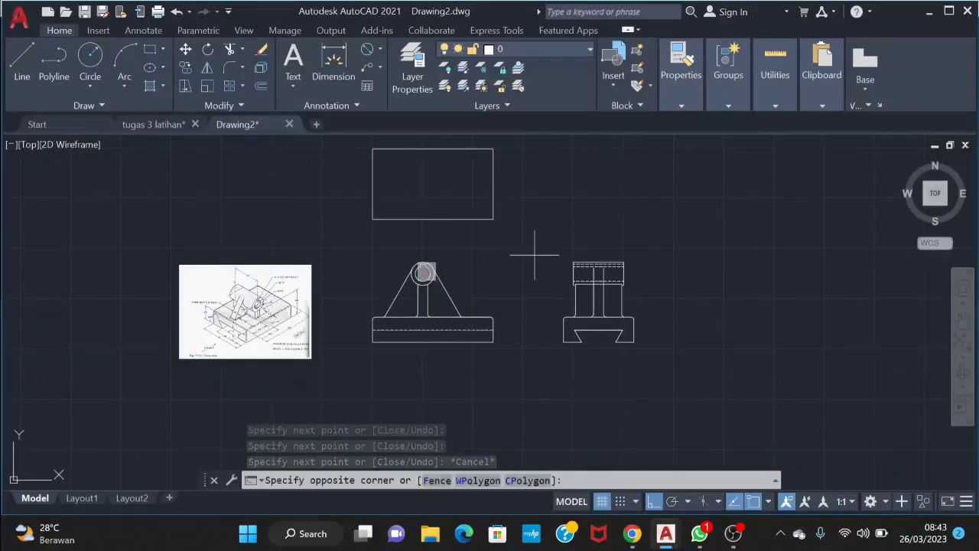
click(647, 351)
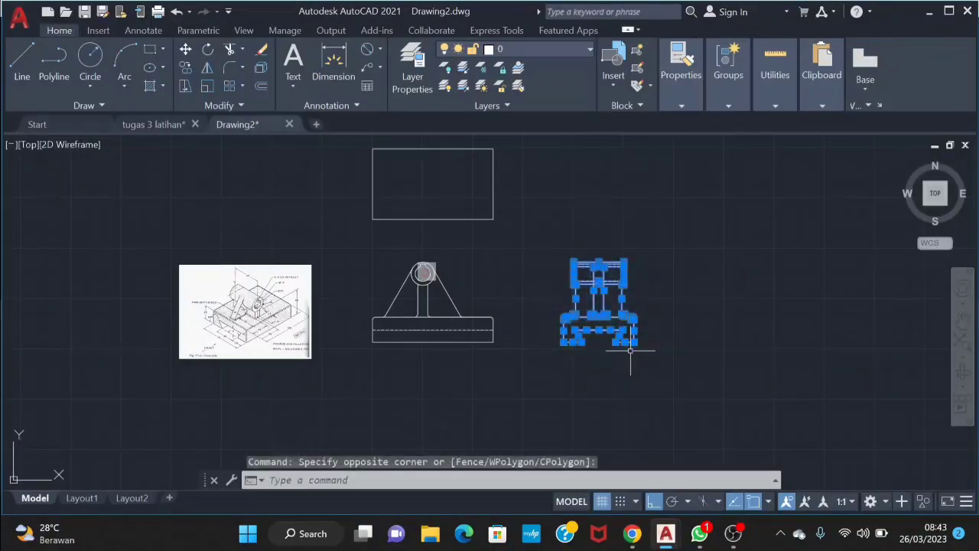
key(ctrl+c)
key(ctrl+v)
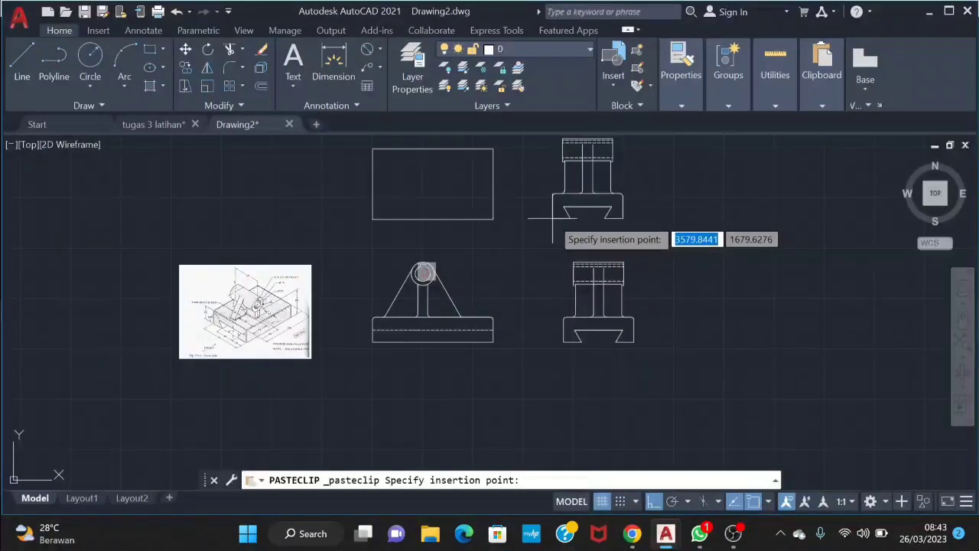
click(554, 219)
- Move the reference image straight up so it sits beside the top view rectangle
click(309, 316)
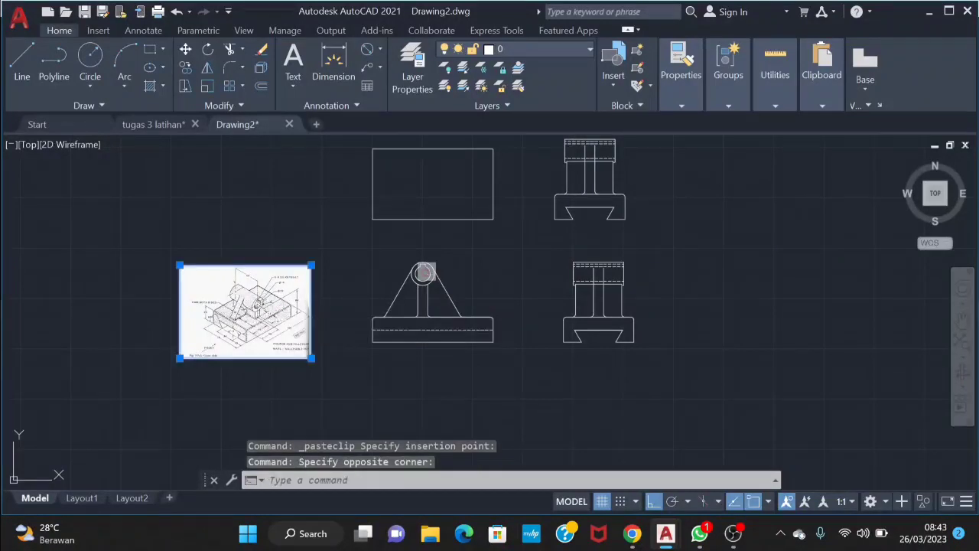
right_click(279, 350)
click(358, 218)
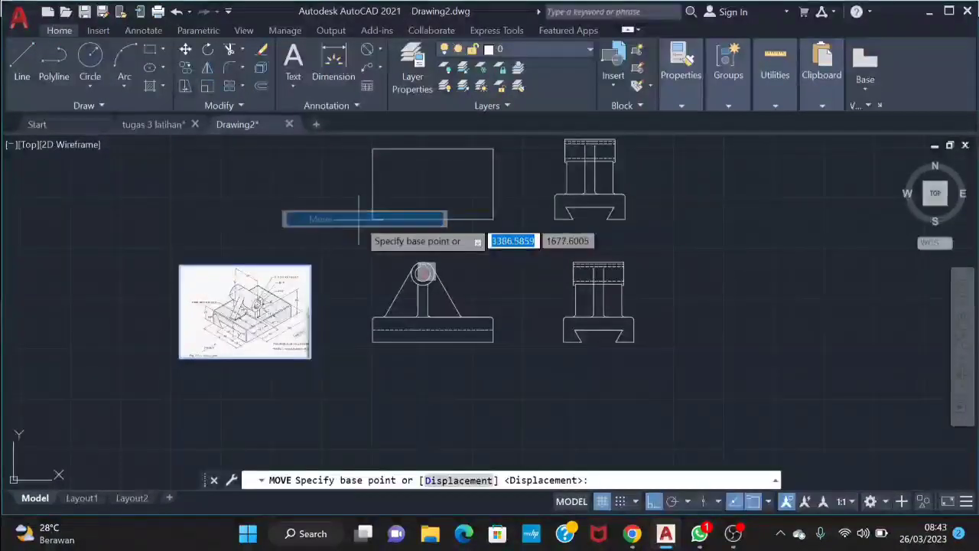
click(310, 312)
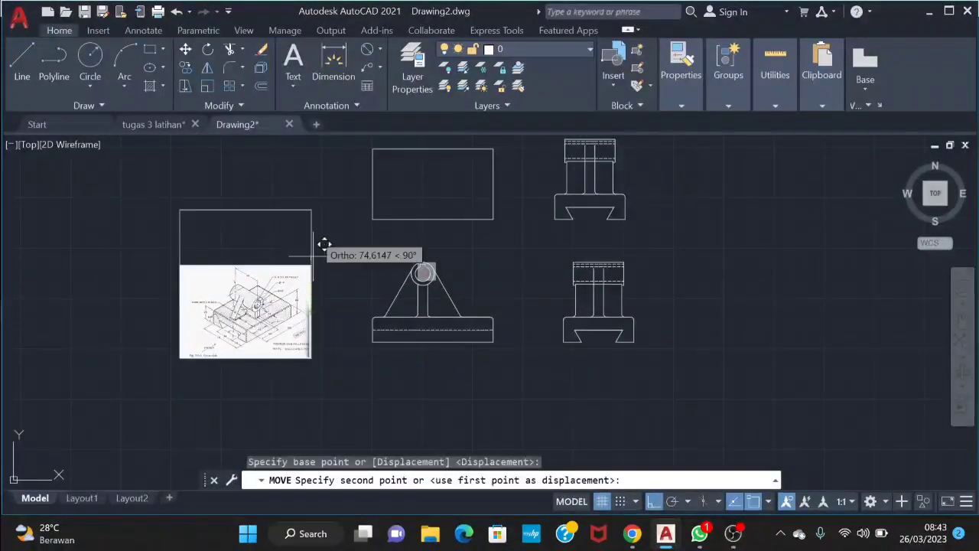
click(315, 182)
- Move the reference image, top view rectangle, front view and both side views together straight down, clear of the earlier drawing
middle_drag(363, 223, 337, 271)
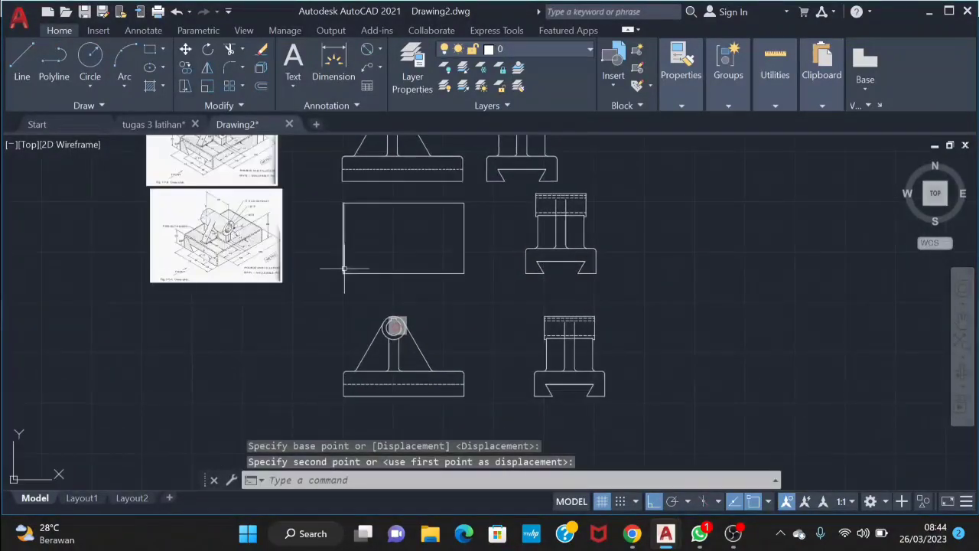
scroll(371, 234, down, 1)
scroll(372, 255, up, 1)
scroll(372, 256, up, 2)
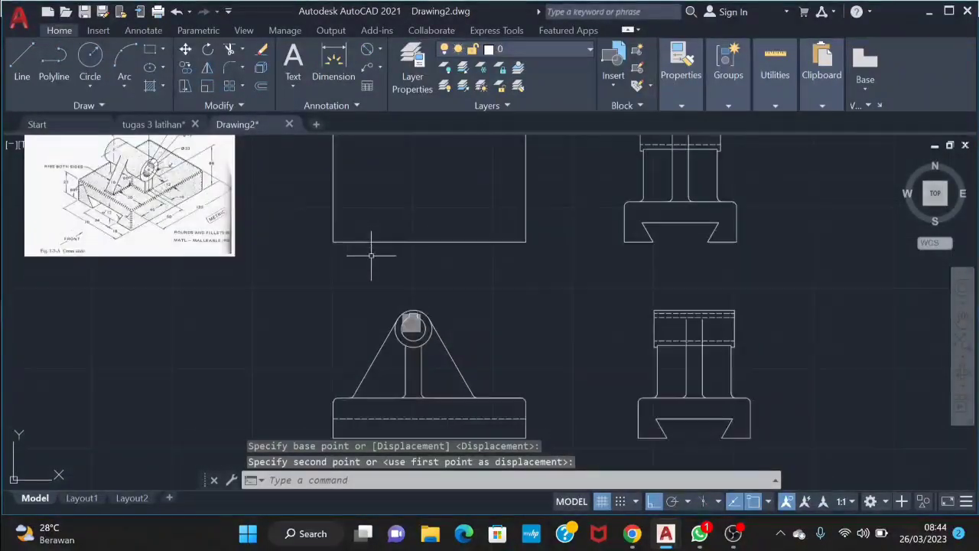
scroll(372, 253, down, 2)
click(78, 179)
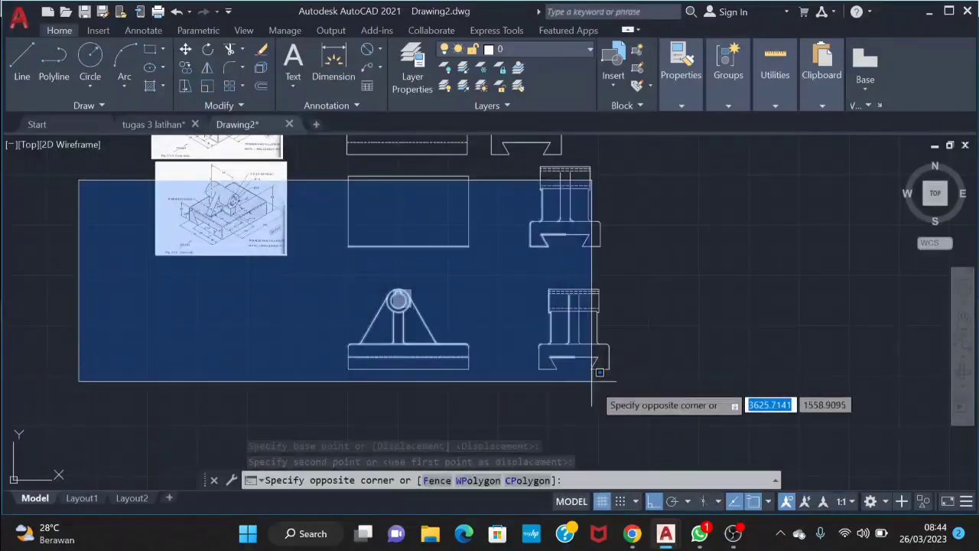
click(635, 409)
click(641, 399)
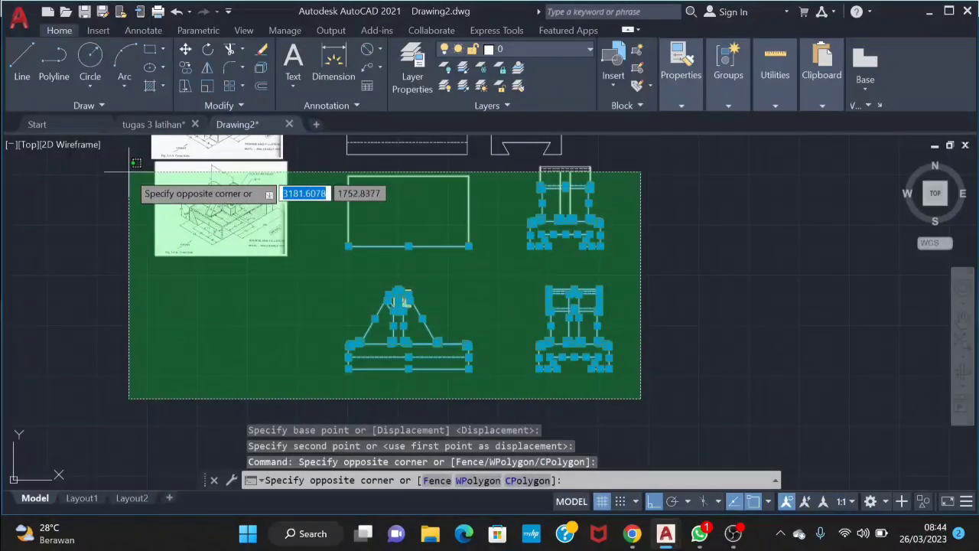
click(130, 168)
click(690, 360)
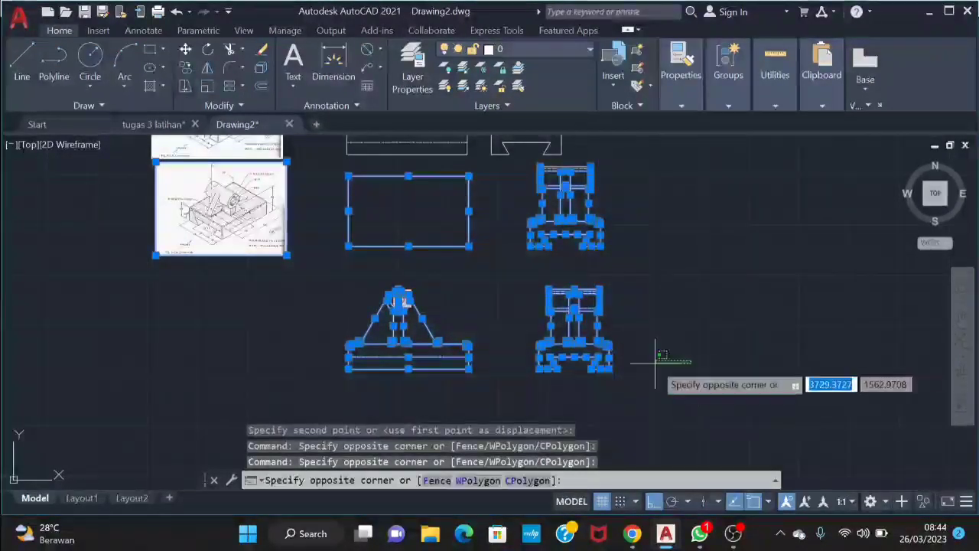
click(100, 162)
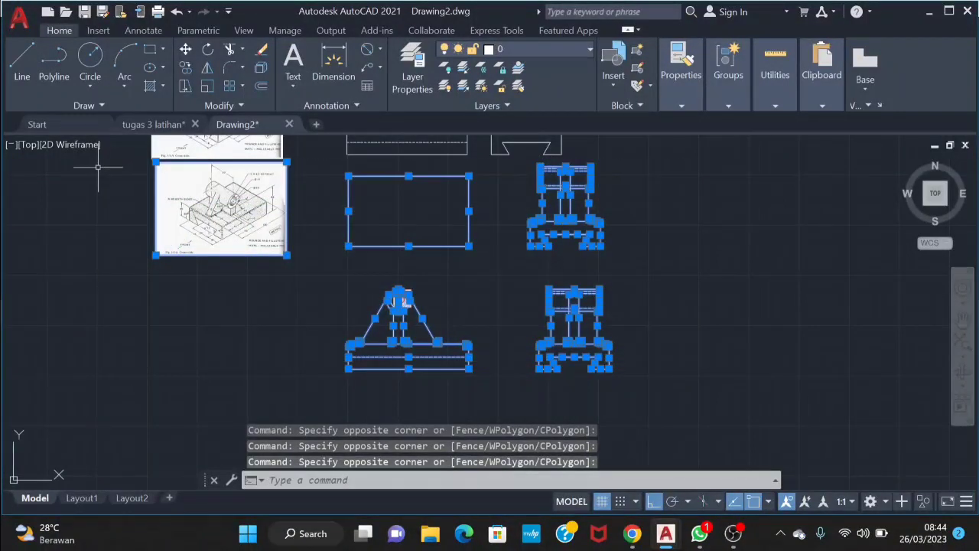
text(MO)
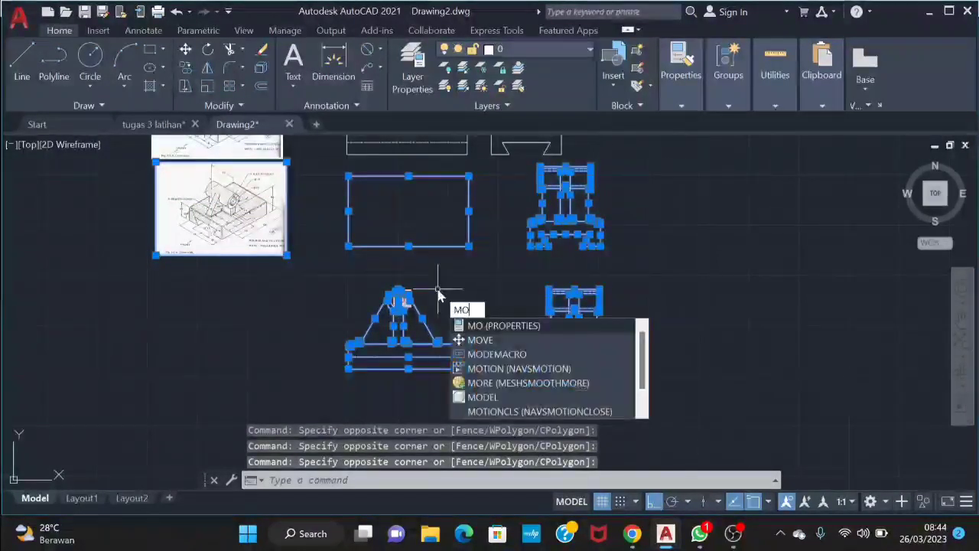
key(Return)
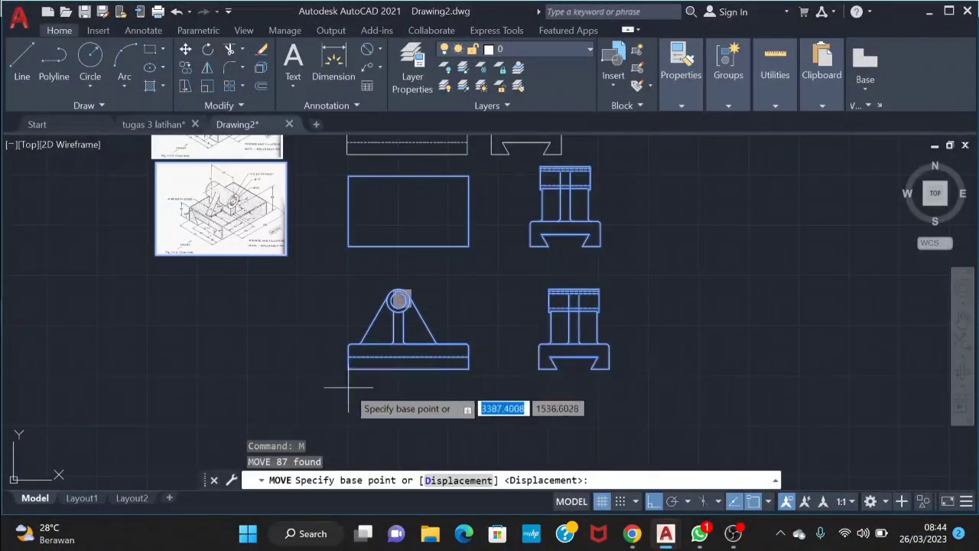
click(428, 355)
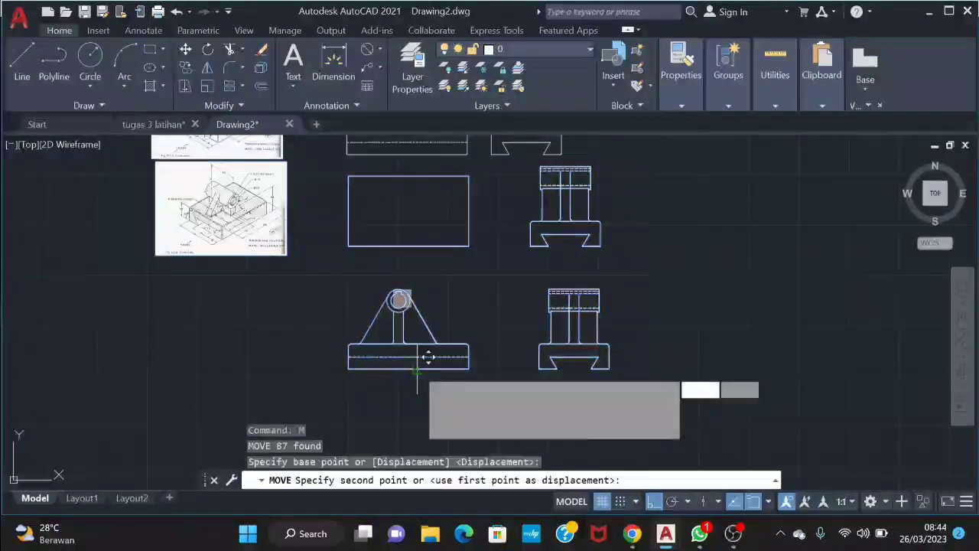
middle_drag(436, 408, 454, 263)
click(468, 405)
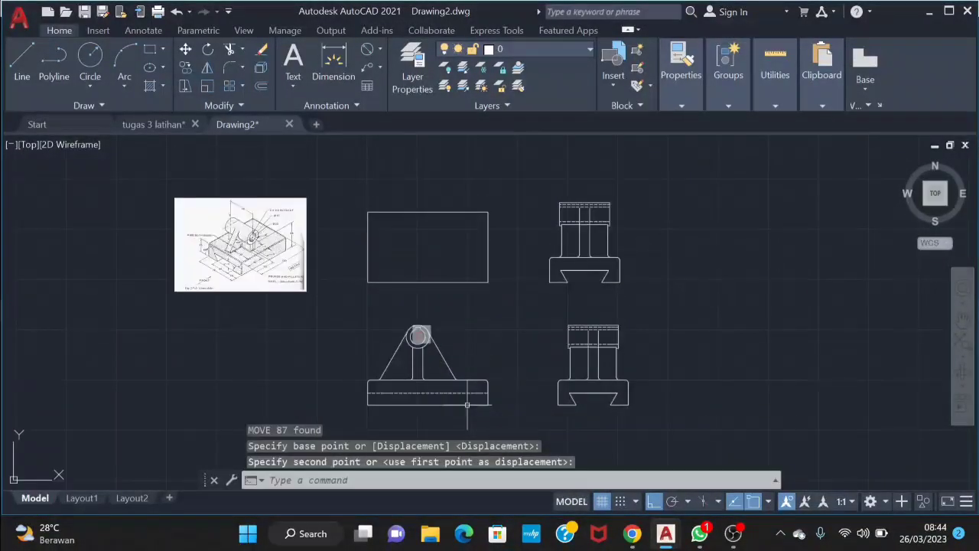
key(Escape)
- Rotate the side view copy by 90 degrees about the midpoint of the dovetail slot's horizontal edge
scroll(415, 319, up, 2)
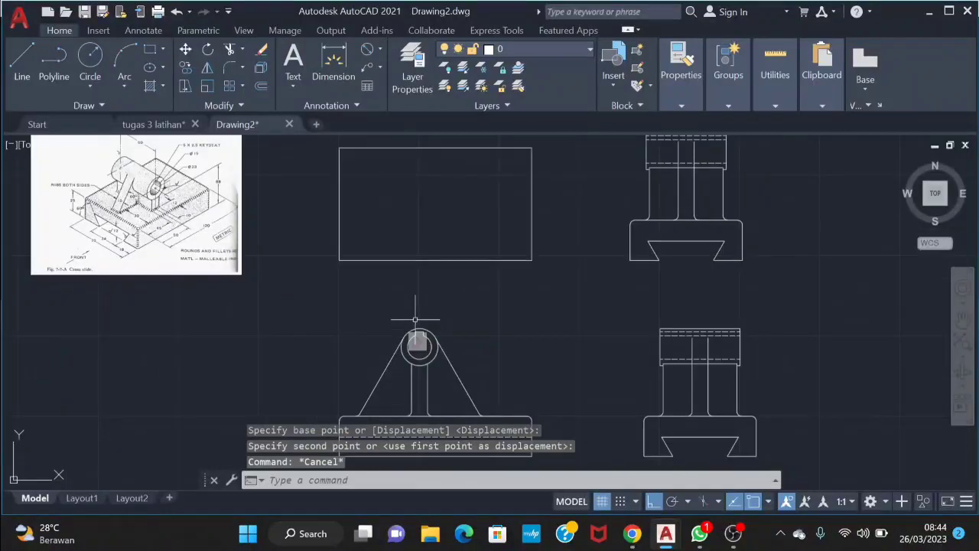
scroll(536, 295, down, 2)
scroll(551, 276, up, 2)
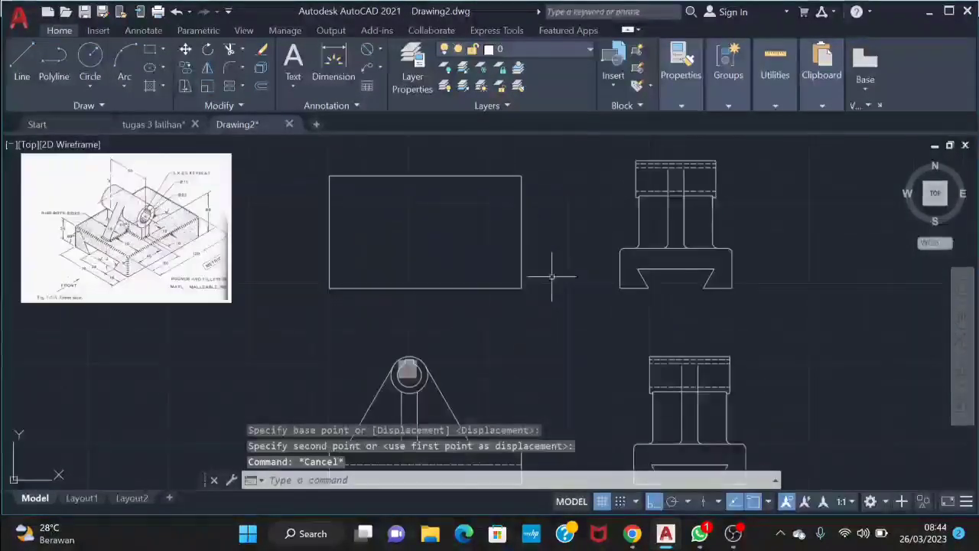
click(592, 157)
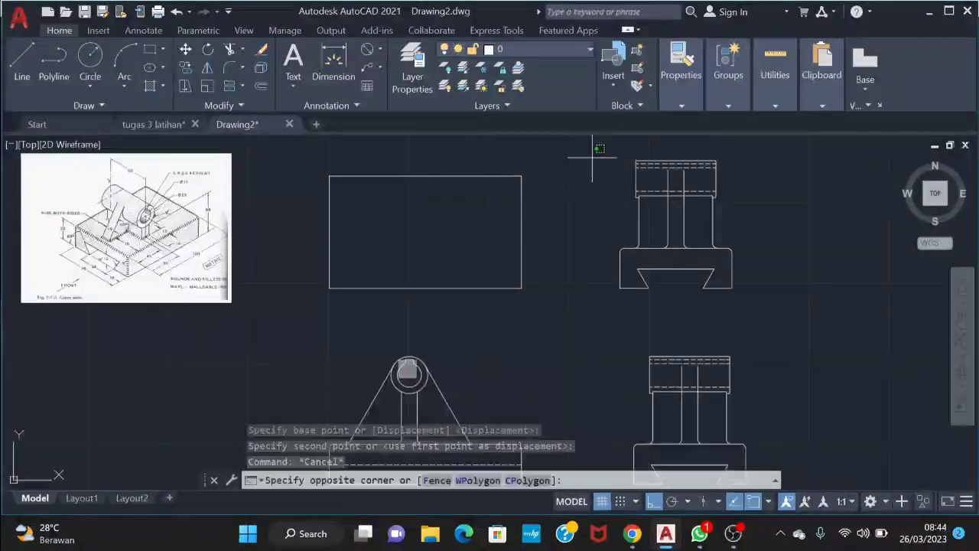
click(773, 312)
click(773, 312)
click(579, 144)
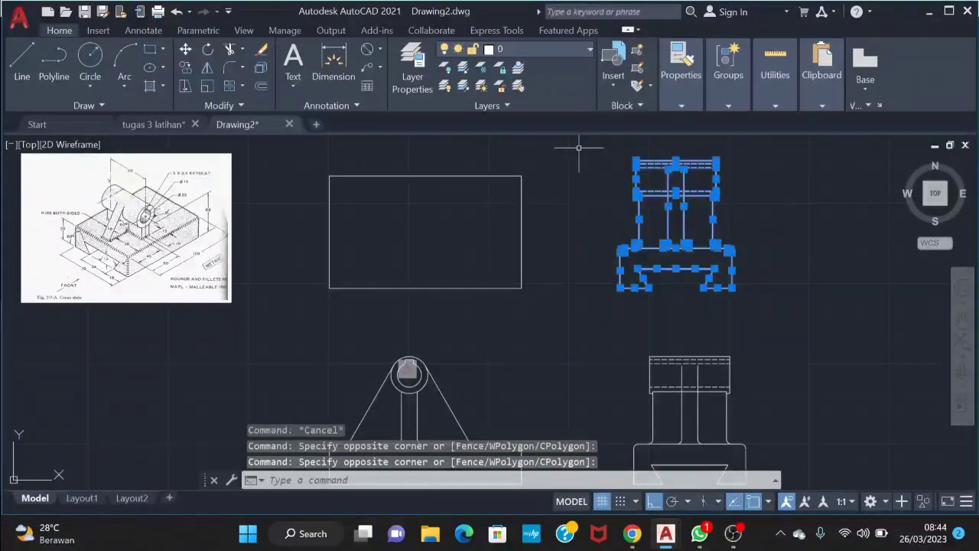
key(Return)
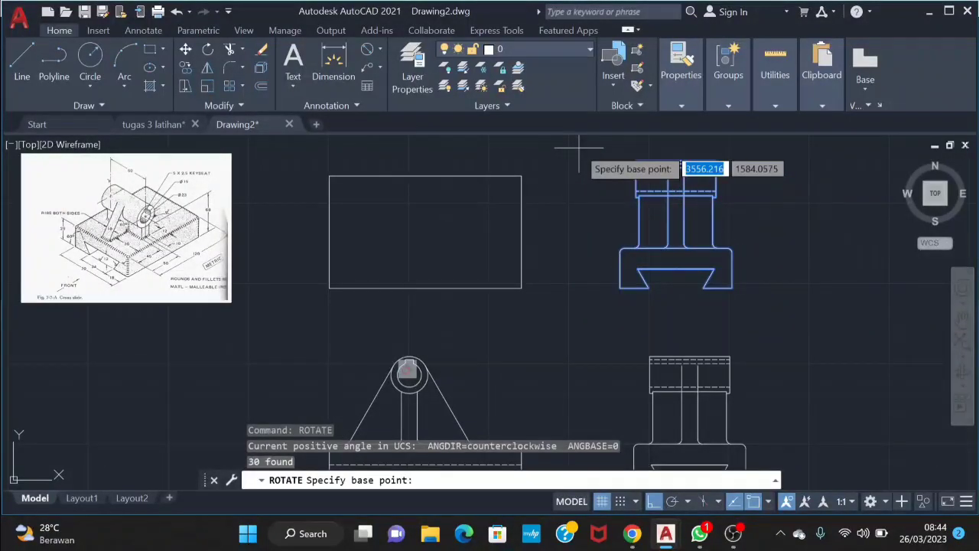
click(676, 269)
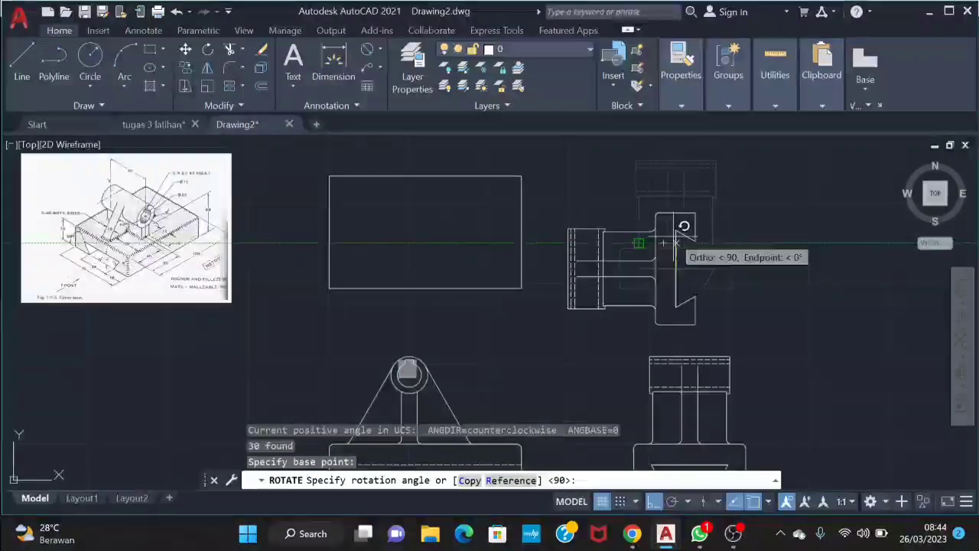
key(Return)
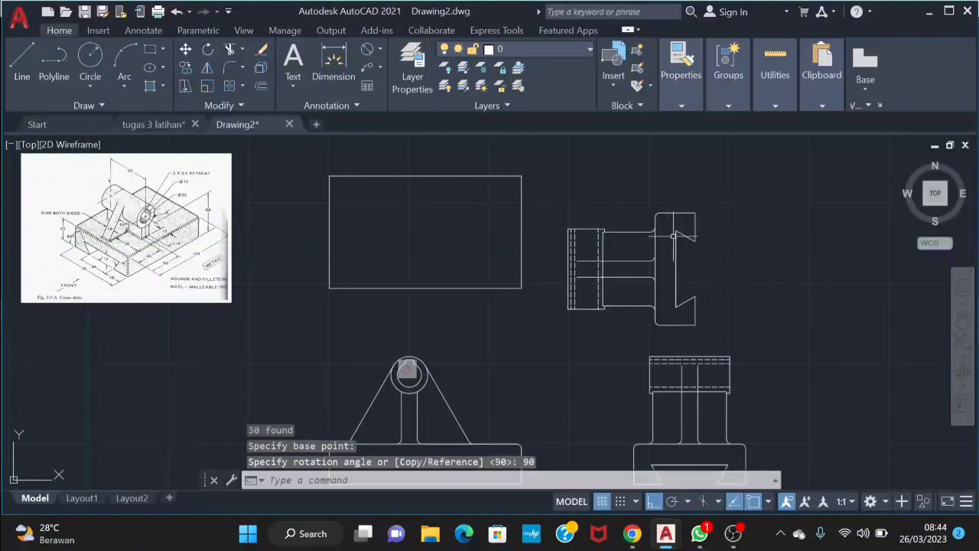
- Move the rotated side view copy so its lower base edge lines up with the top view rectangle's lower edge
click(737, 339)
click(562, 205)
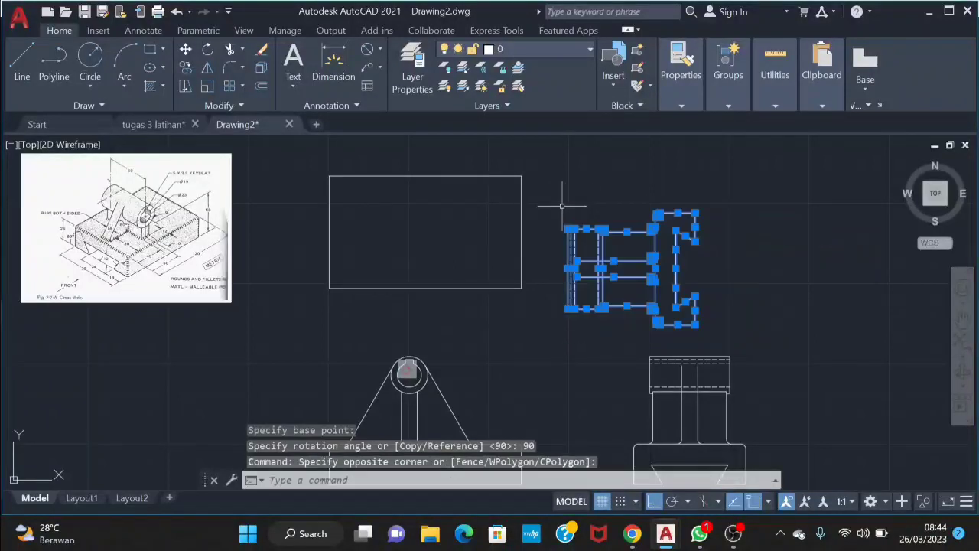
text(mo)
key(BackSpace)
key(Return)
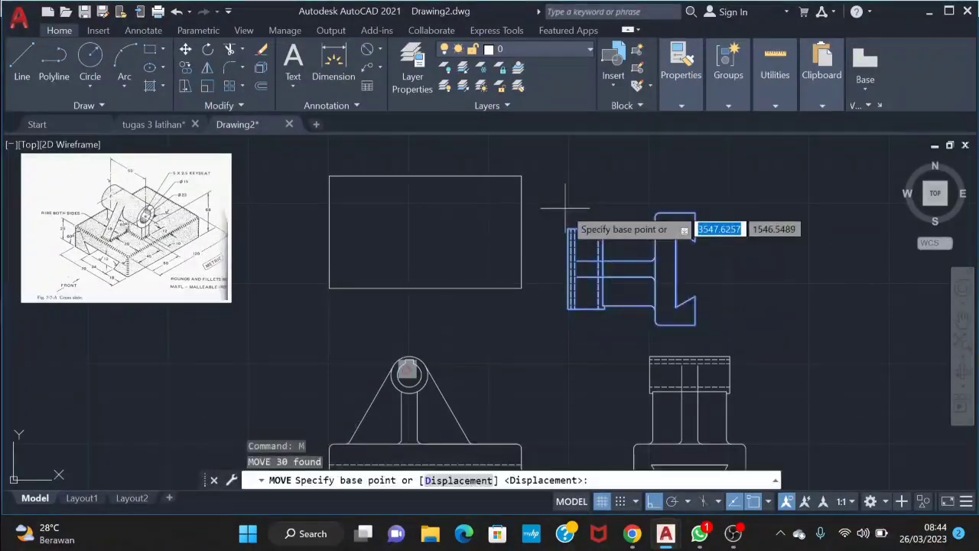
click(680, 325)
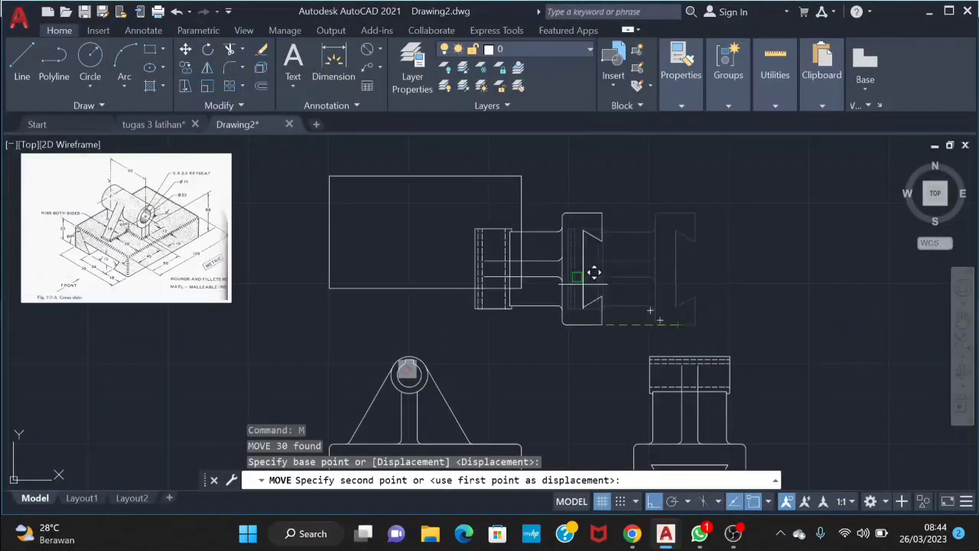
click(671, 501)
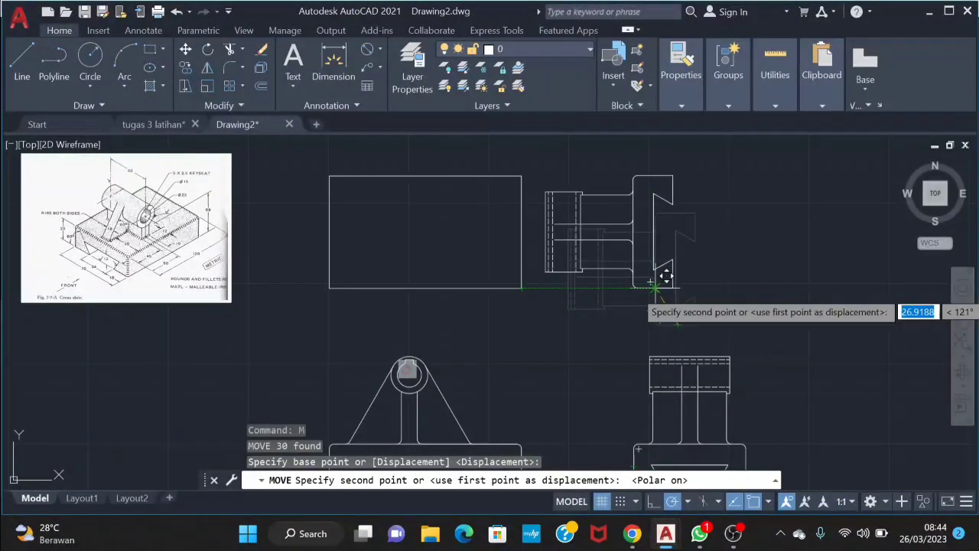
click(651, 286)
- Draw the cylinder's 23 by 50 outline inside the top view rectangle, projected from the front view circle and the rotated side view
middle_drag(598, 374, 606, 331)
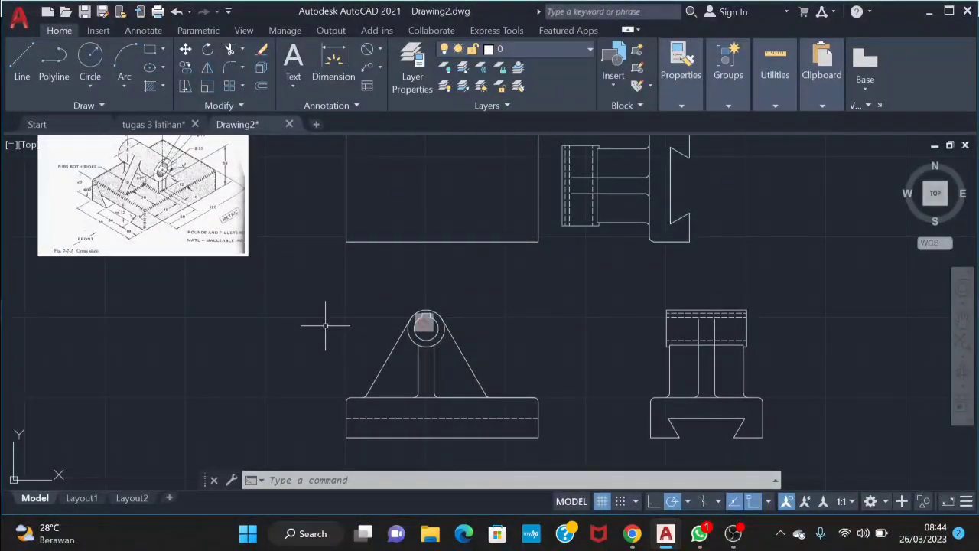
text(l)
key(Return)
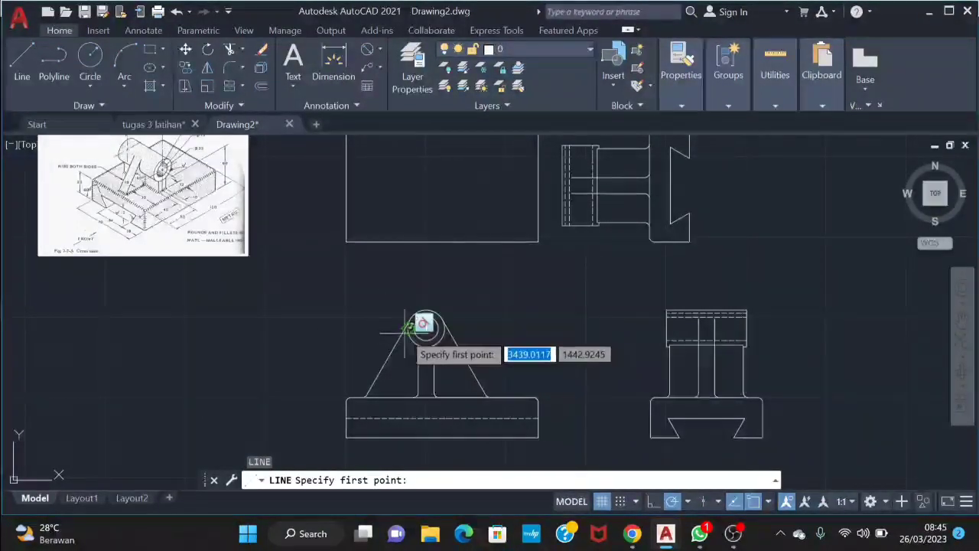
scroll(406, 328, up, 1)
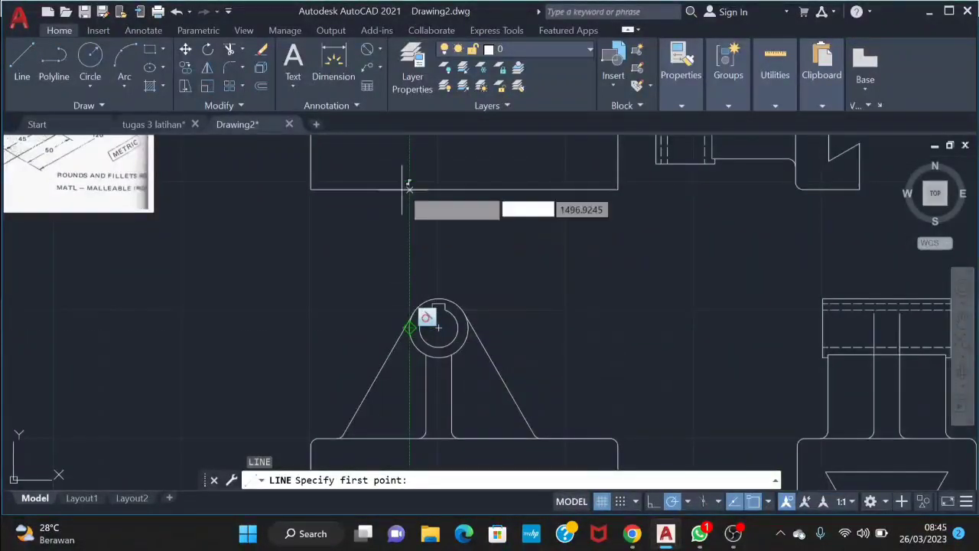
middle_drag(405, 172, 411, 264)
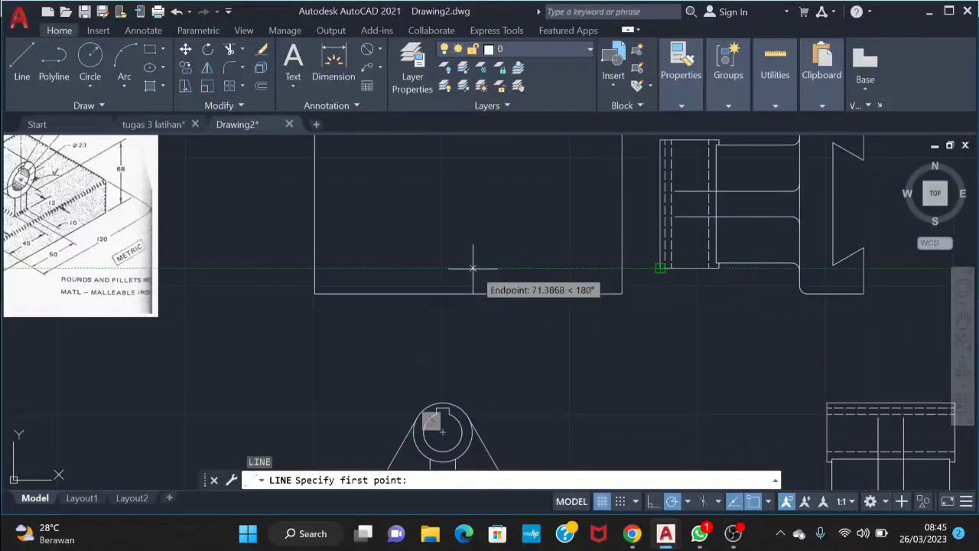
click(414, 267)
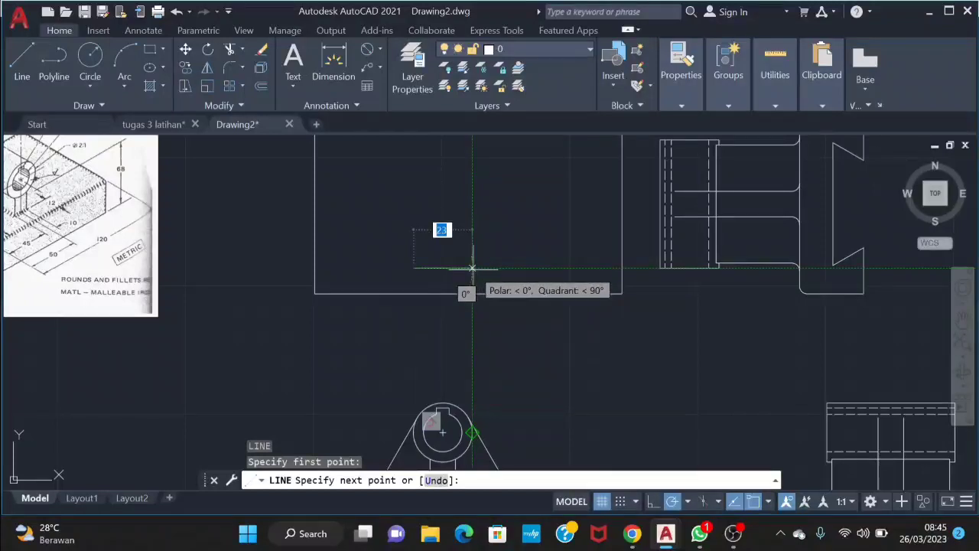
click(472, 268)
middle_drag(472, 270, 463, 325)
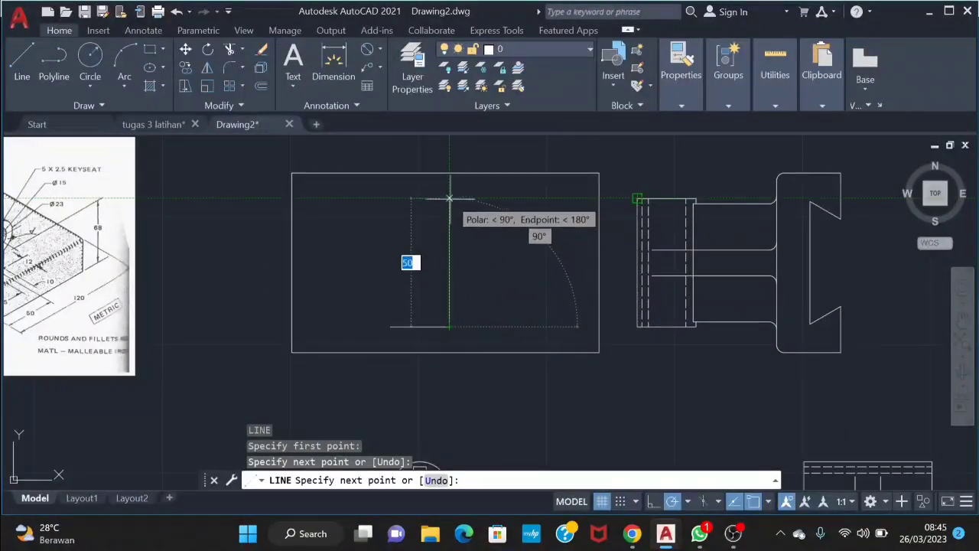
click(449, 198)
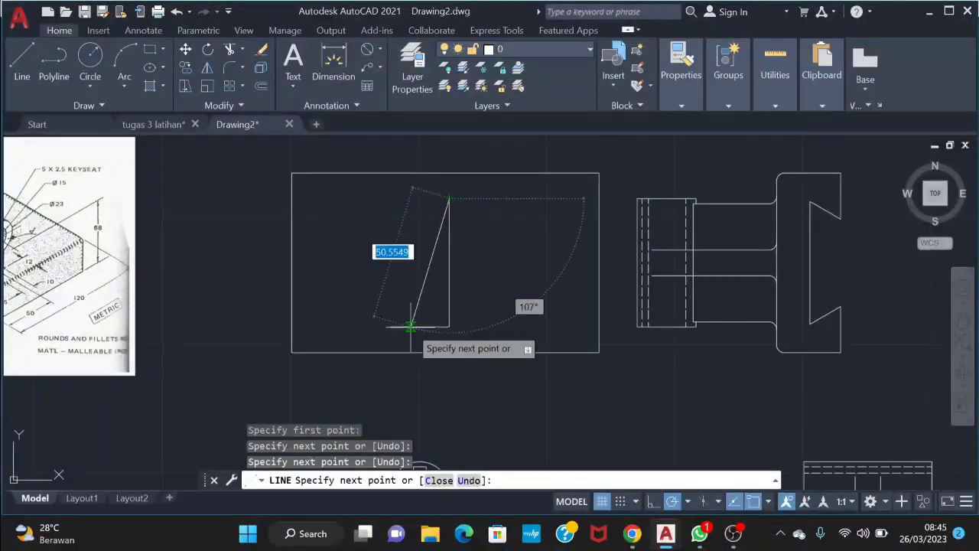
click(390, 198)
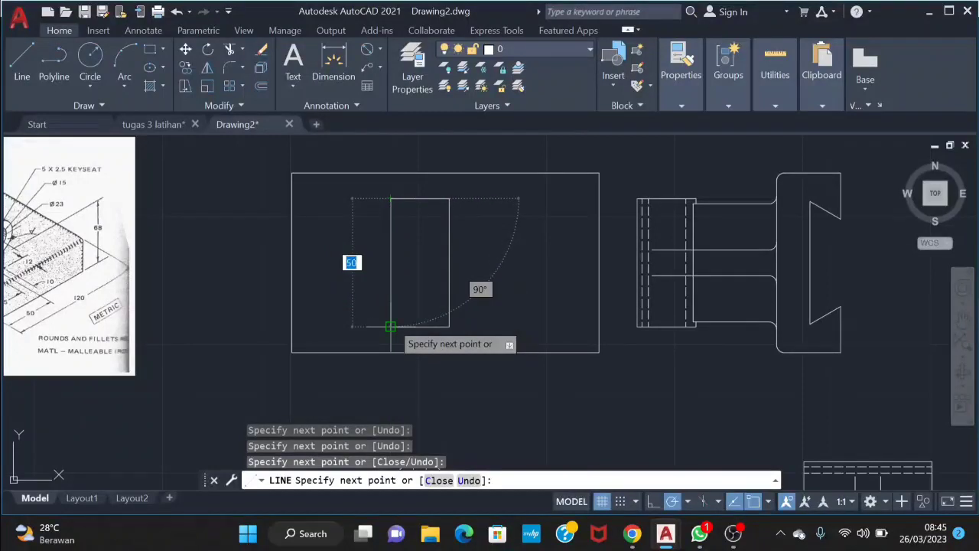
click(390, 325)
key(Escape)
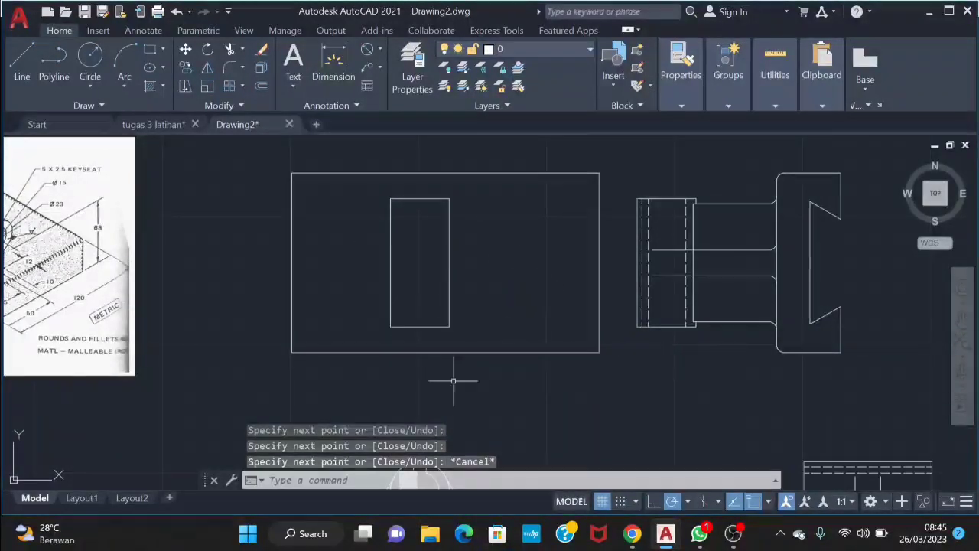
- Draw the lower rib edge in the top view from the cylinder's right side to the rib foot projected from the front view
mouse_move(385, 372)
middle_down()
mouse_move(432, 343)
mouse_move(529, 321)
middle_up()
middle_drag(618, 311, 495, 326)
text(l)
key(Return)
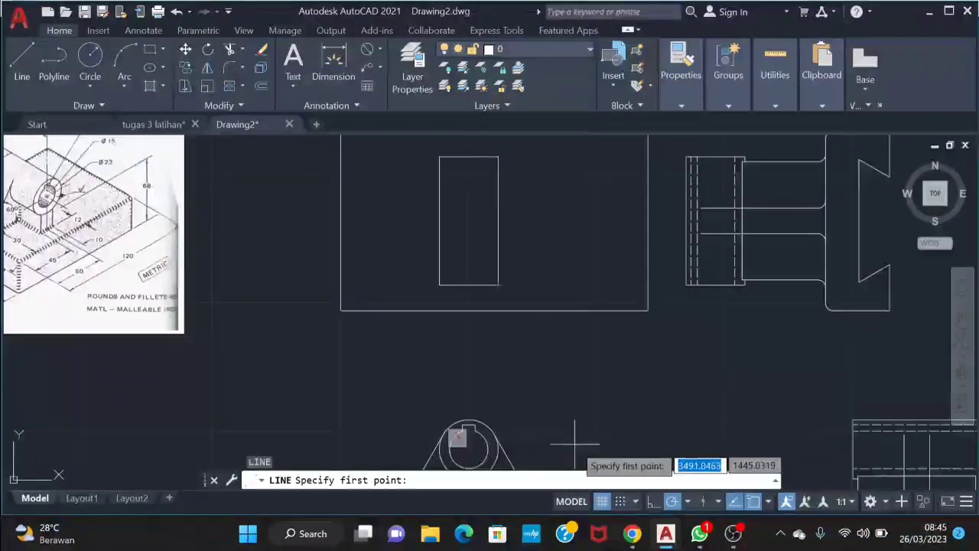
scroll(501, 452, up, 2)
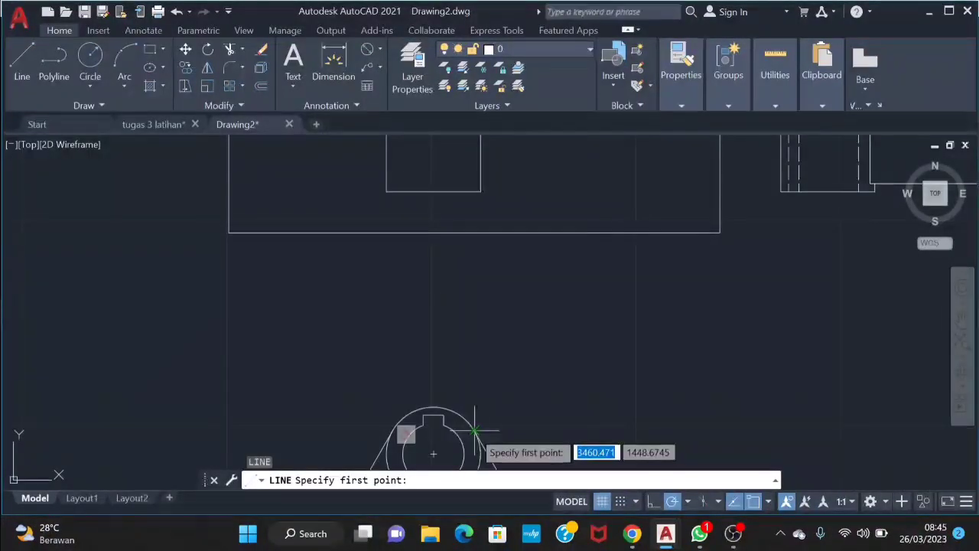
middle_drag(474, 161, 461, 247)
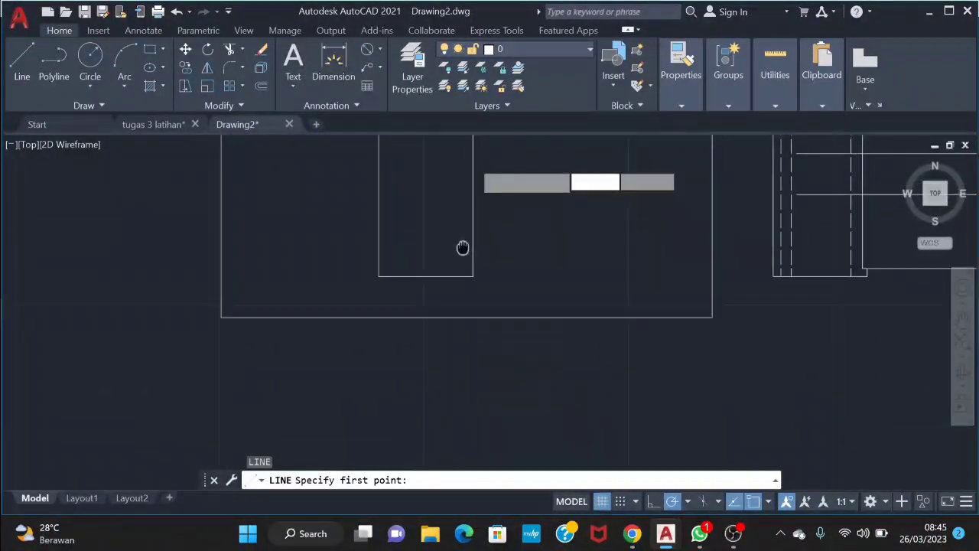
scroll(781, 230, down, 2)
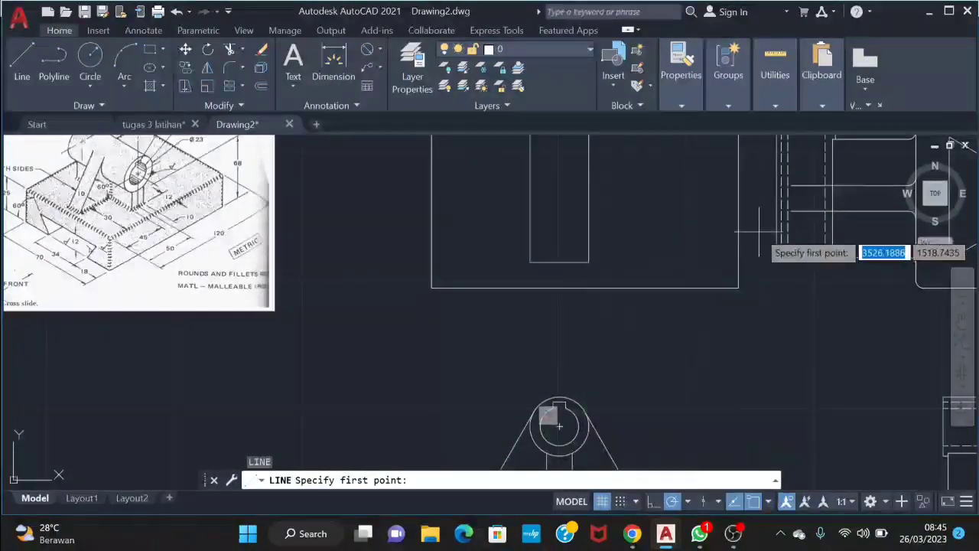
click(588, 211)
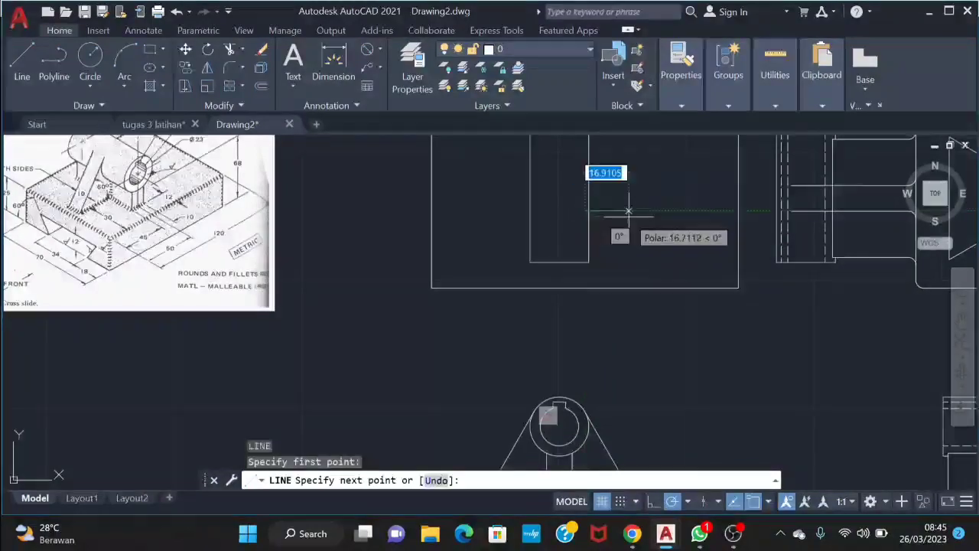
middle_drag(635, 331, 557, 240)
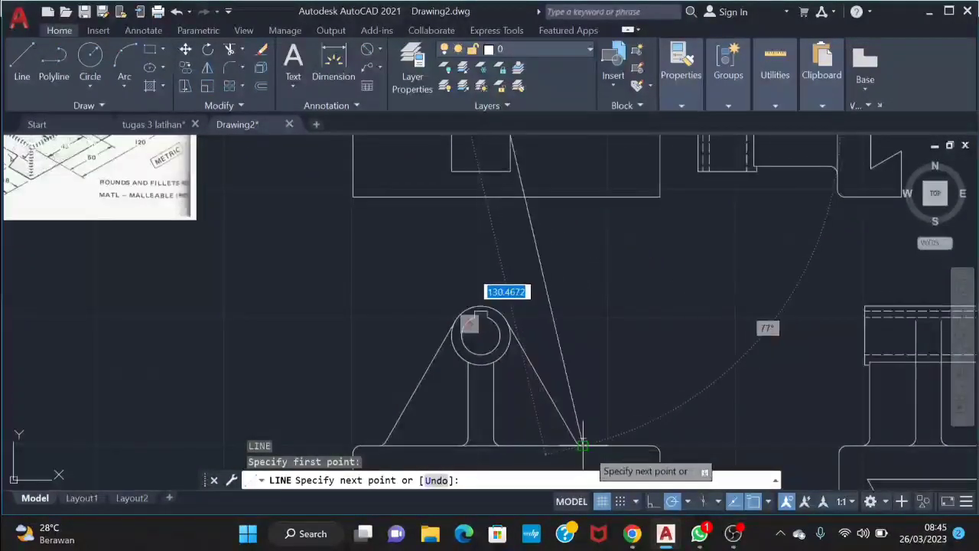
mouse_move(588, 179)
middle_down()
mouse_move(581, 223)
mouse_move(620, 287)
middle_up()
key(Escape)
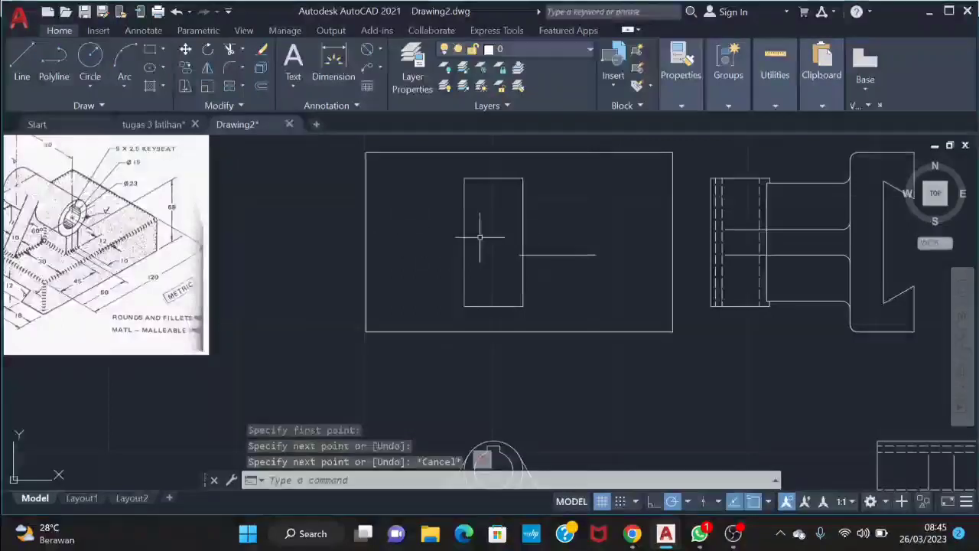
- Mirror the rib edge line about the cylinder outline's horizontal centre line, keeping the original
text(mi)
key(Return)
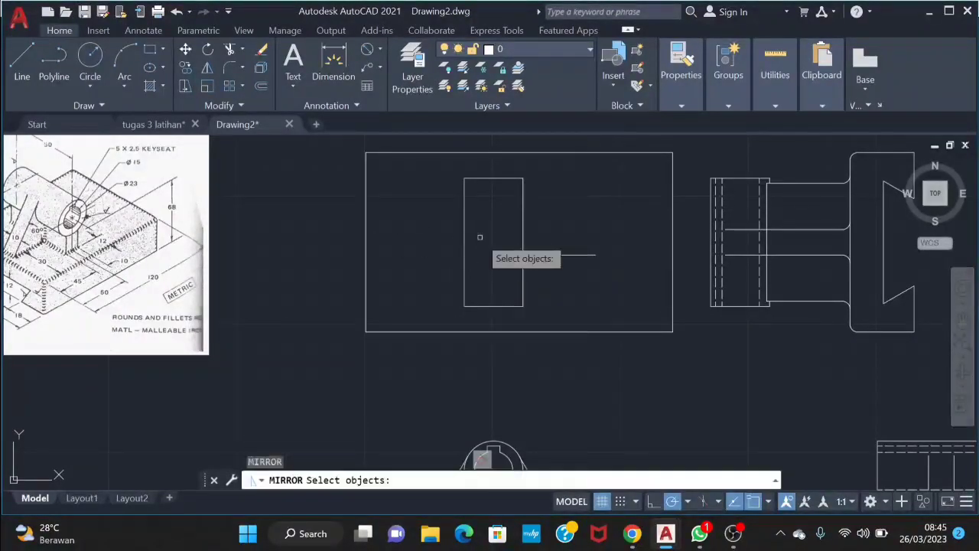
click(572, 280)
click(542, 224)
key(Return)
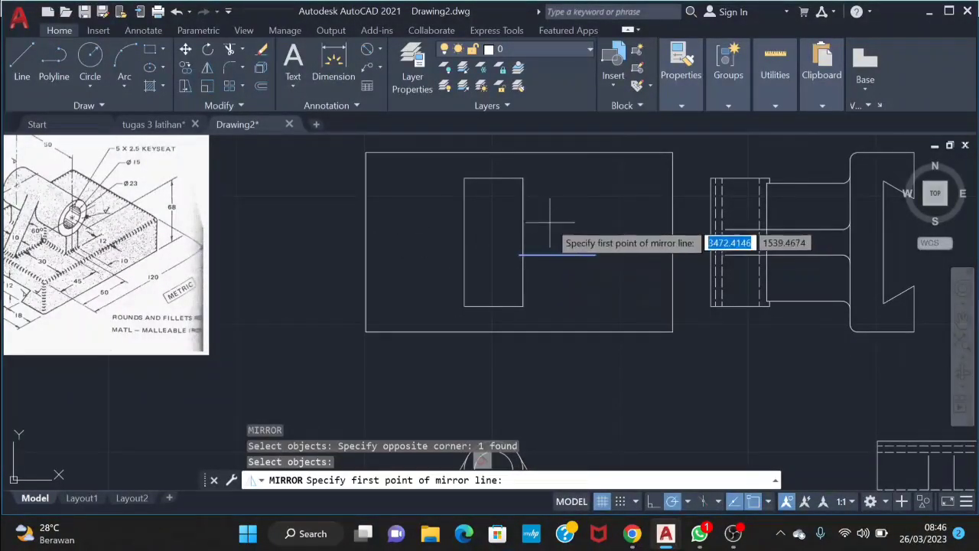
click(522, 240)
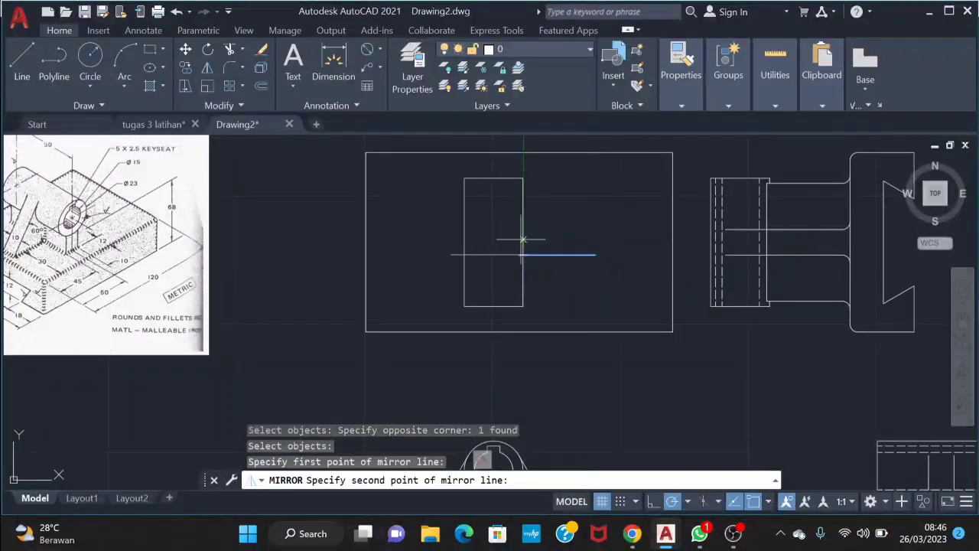
click(462, 242)
key(Return)
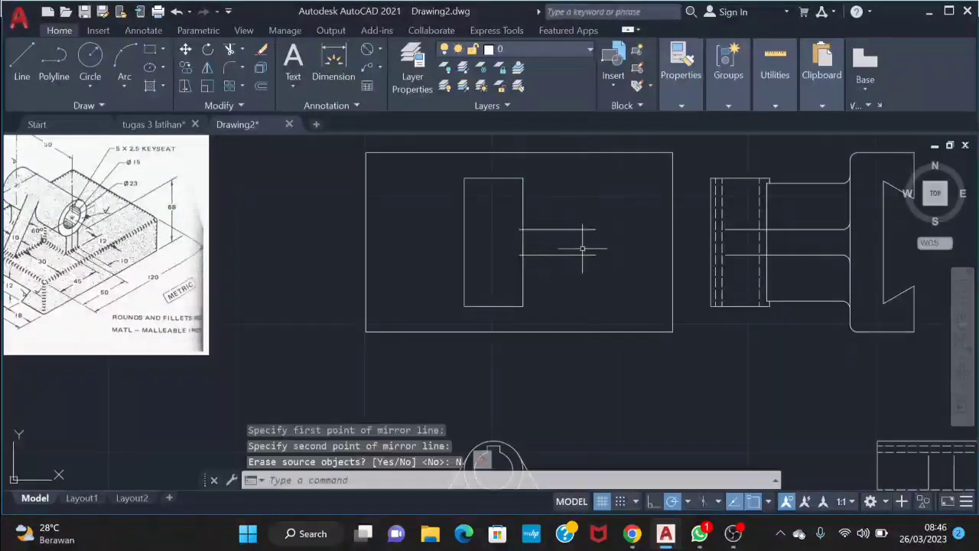
click(604, 283)
click(574, 219)
key(Return)
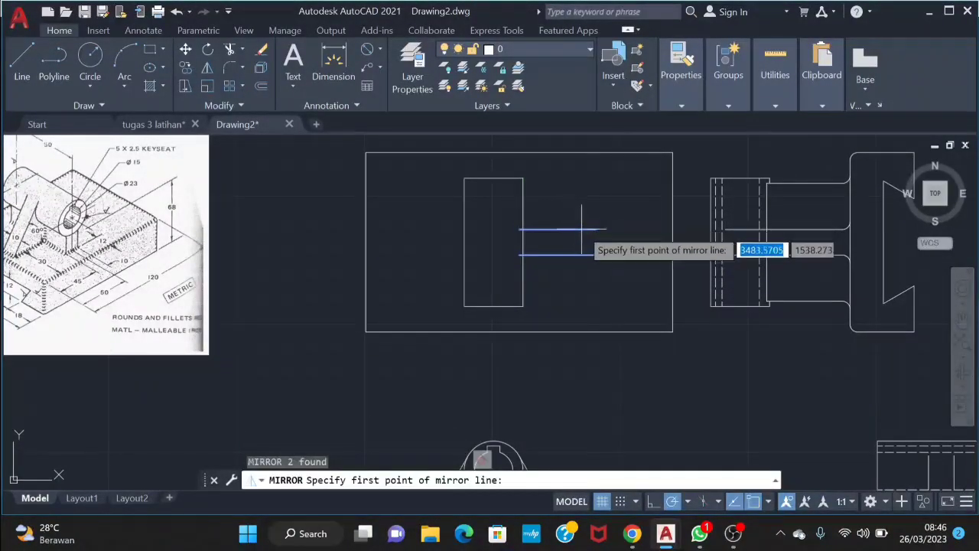
click(596, 229)
key(Escape)
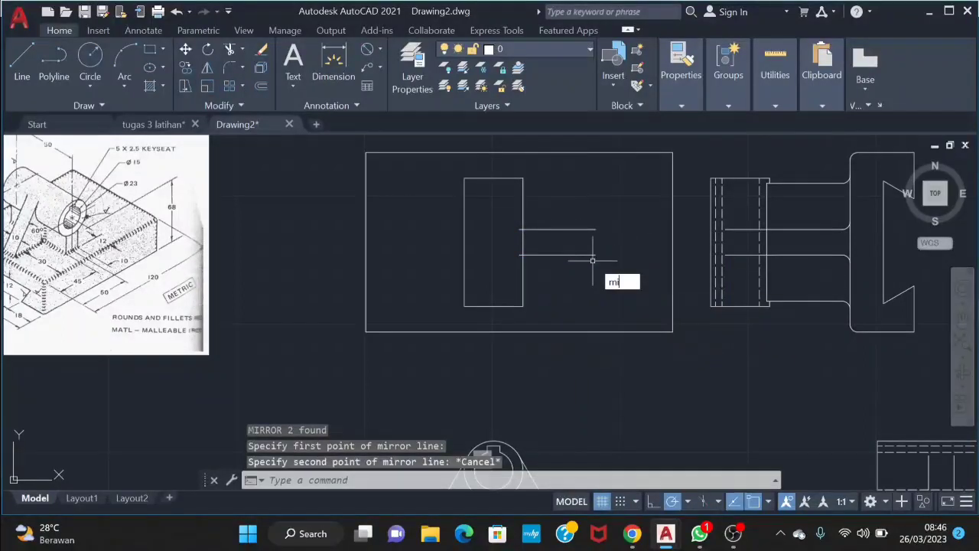
- Mirror both rib edge lines about the cylinder outline's vertical centre line, keeping the originals
text(mi)
key(Return)
click(562, 196)
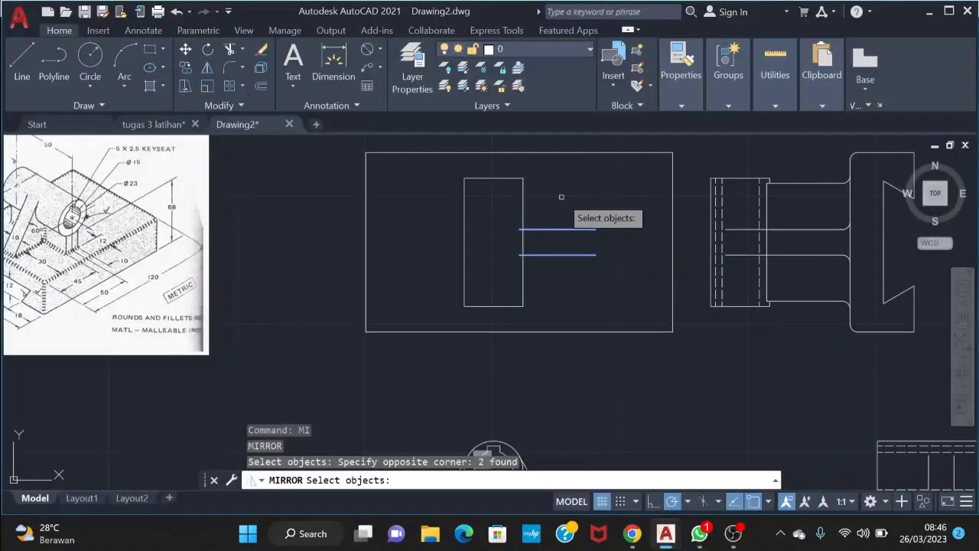
key(Return)
click(464, 305)
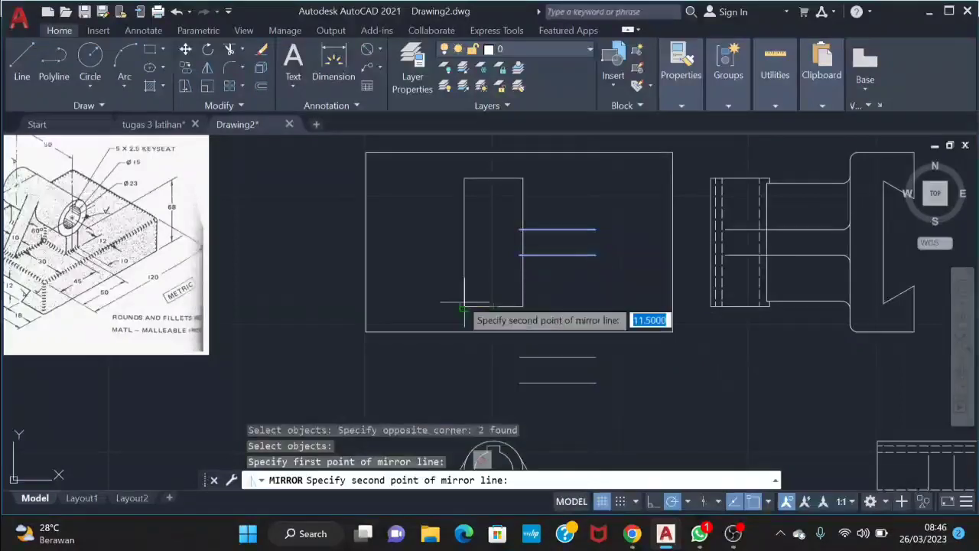
click(493, 186)
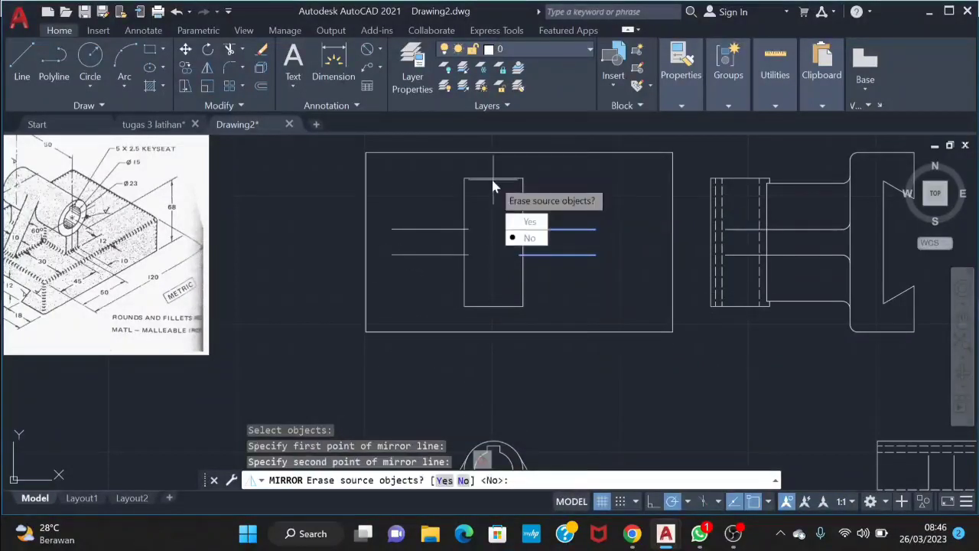
click(534, 243)
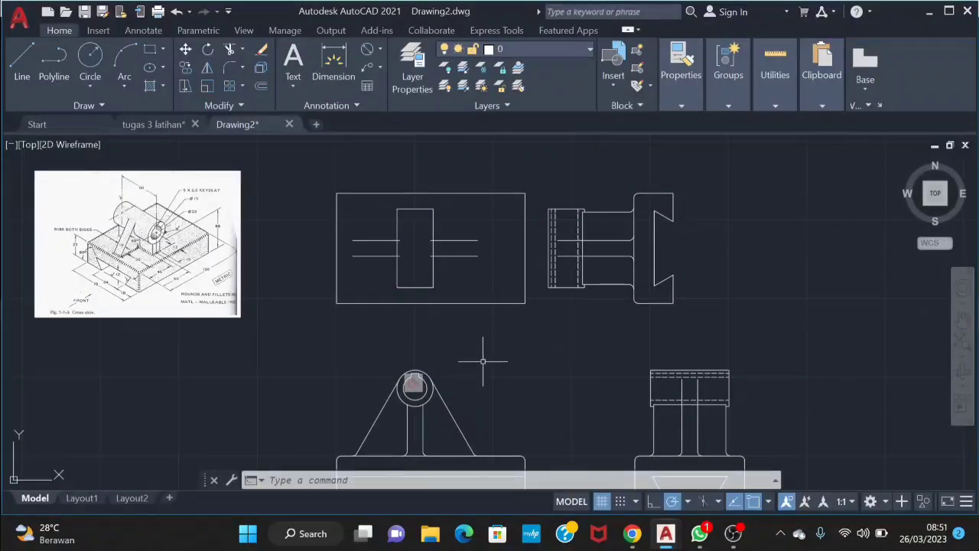
- Draw a horizontal line across the top view to its left edge, level with the dovetail opening's lower outer corner in the rotated side view
text(l)
key(Return)
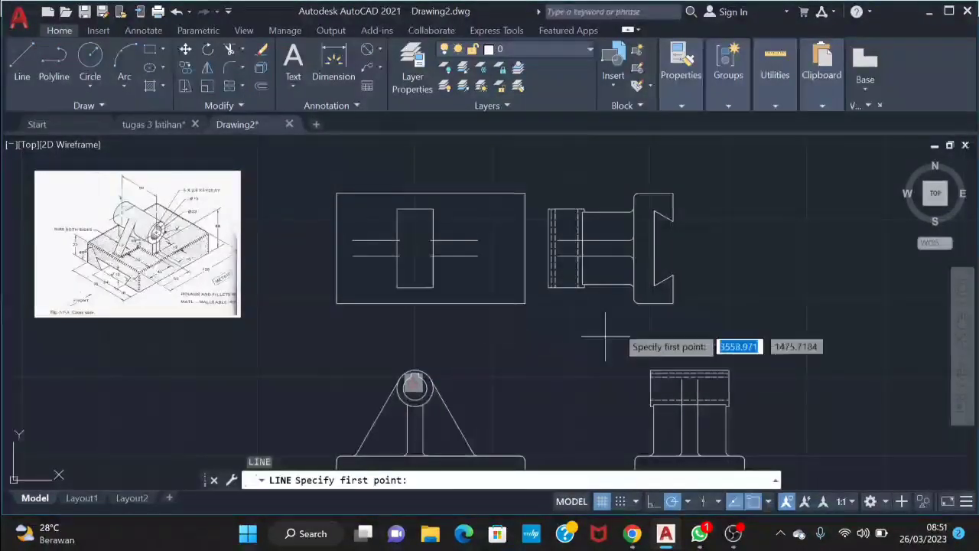
scroll(598, 332, up, 4)
click(423, 327)
click(170, 345)
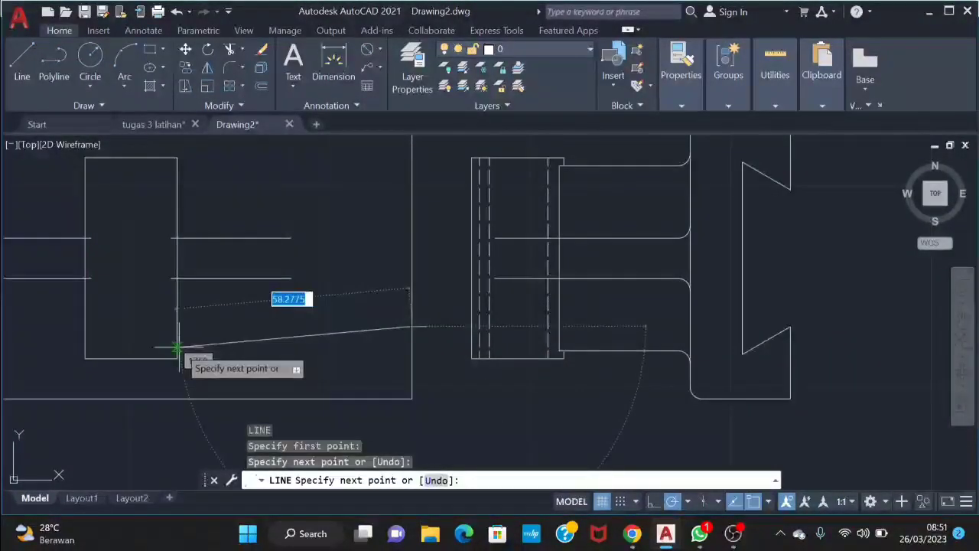
middle_drag(171, 345, 508, 303)
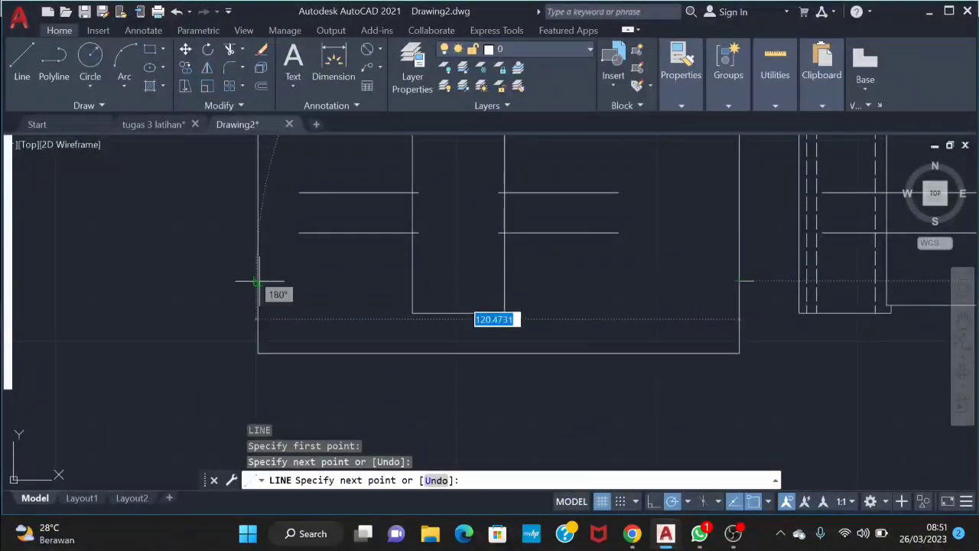
click(258, 283)
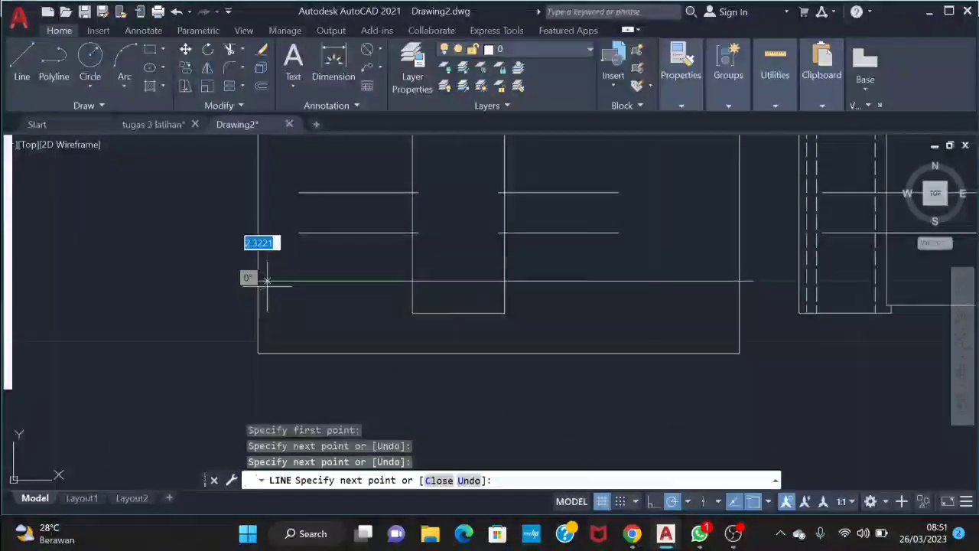
key(Escape)
middle_drag(525, 323, 343, 356)
scroll(344, 356, down, 2)
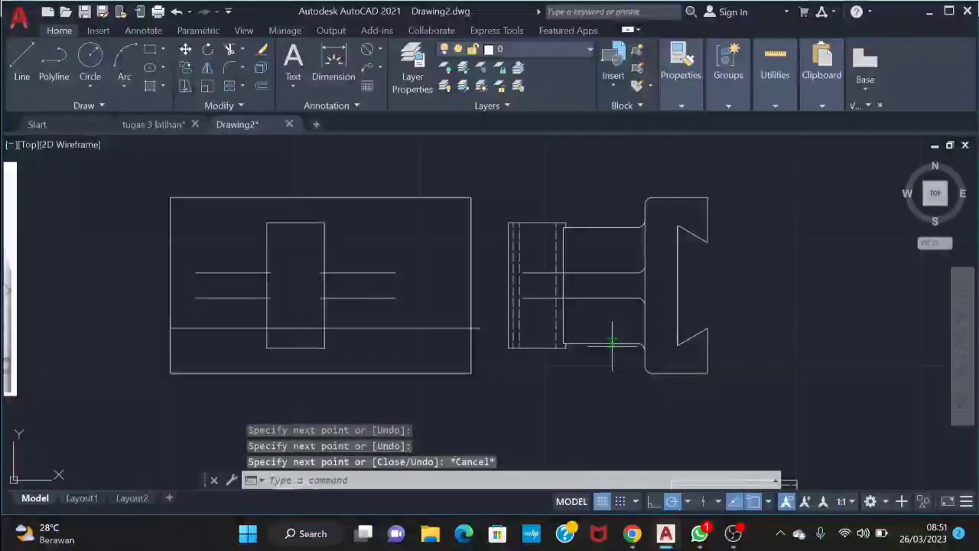
- Try to draw a line across the top view level with the dovetail opening's lower inner corner, and undo it
key(Return)
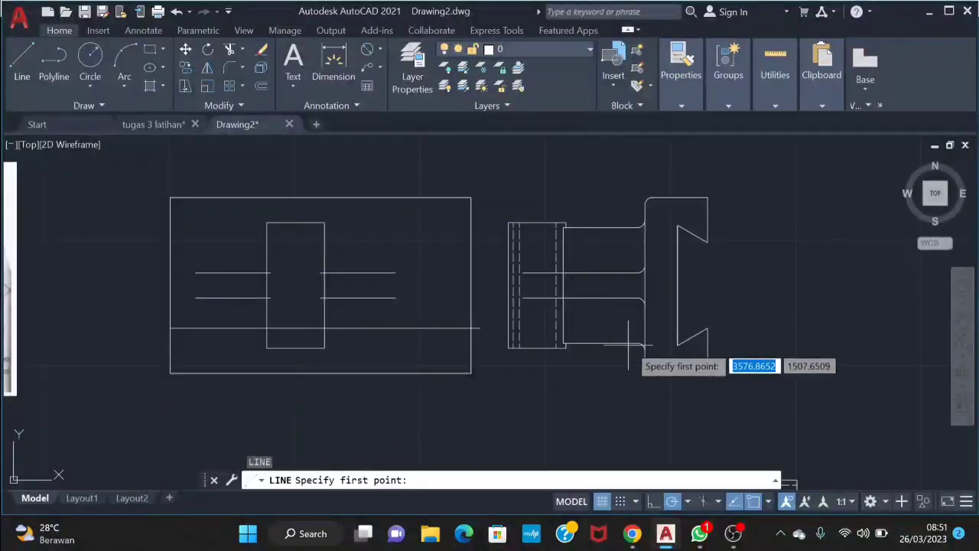
click(472, 345)
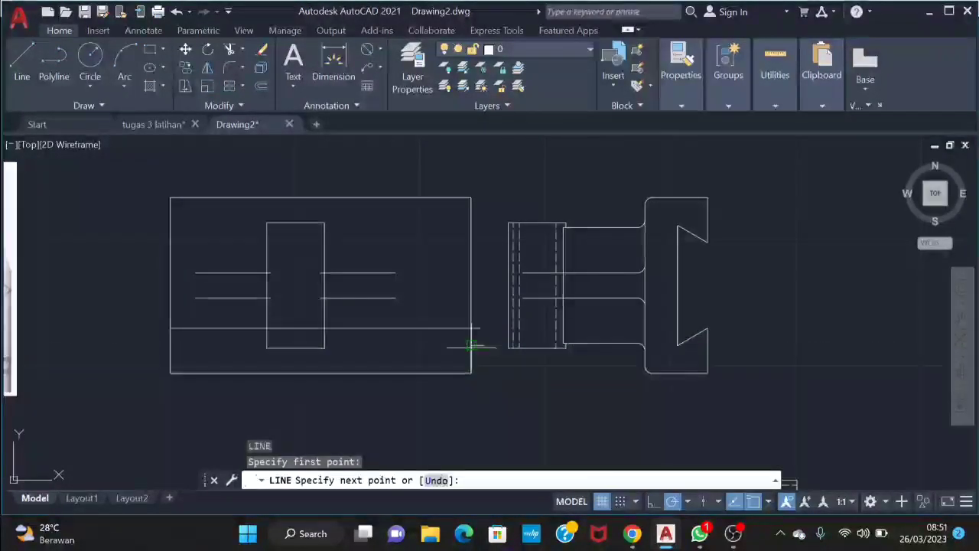
click(169, 348)
key(Escape)
scroll(339, 372, up, 2)
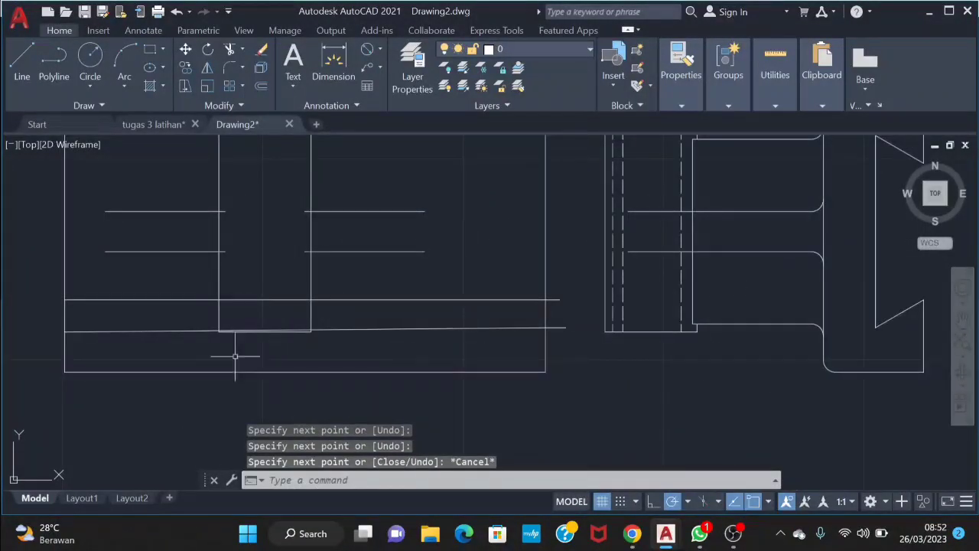
scroll(415, 356, down, 2)
key(ctrl+z)
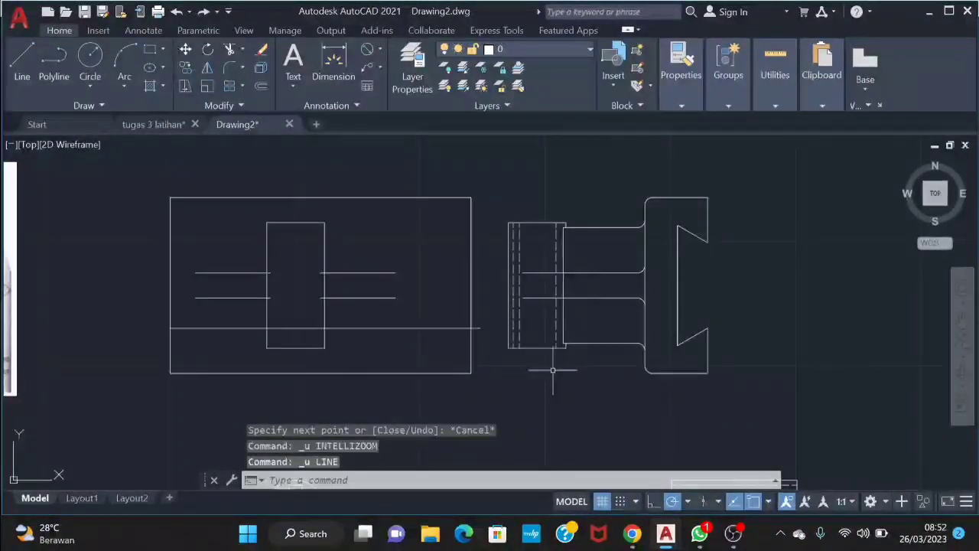
- With Ortho on, draw a horizontal line to the top view's left edge, level with the dovetail's lower inner corner in the rotated side view
key(l)
key(space)
click(652, 501)
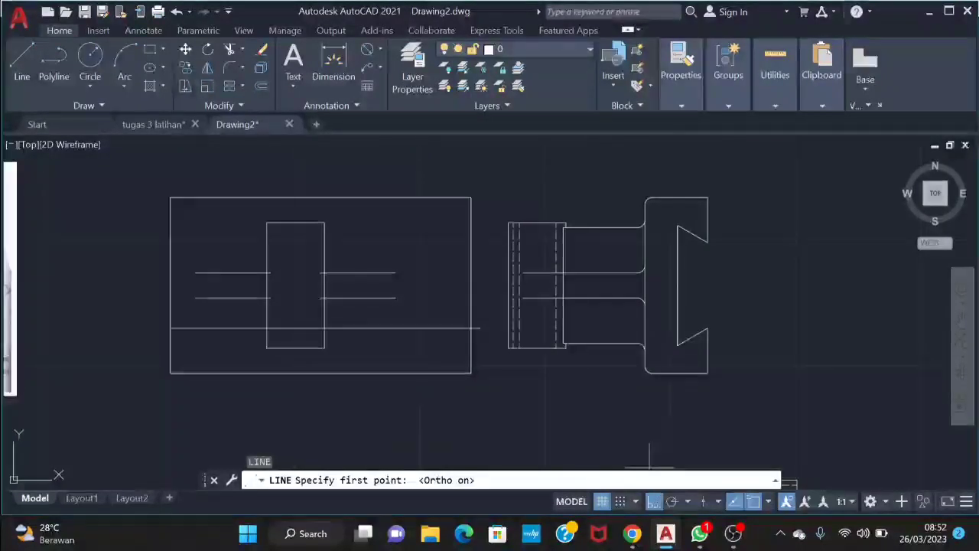
click(479, 329)
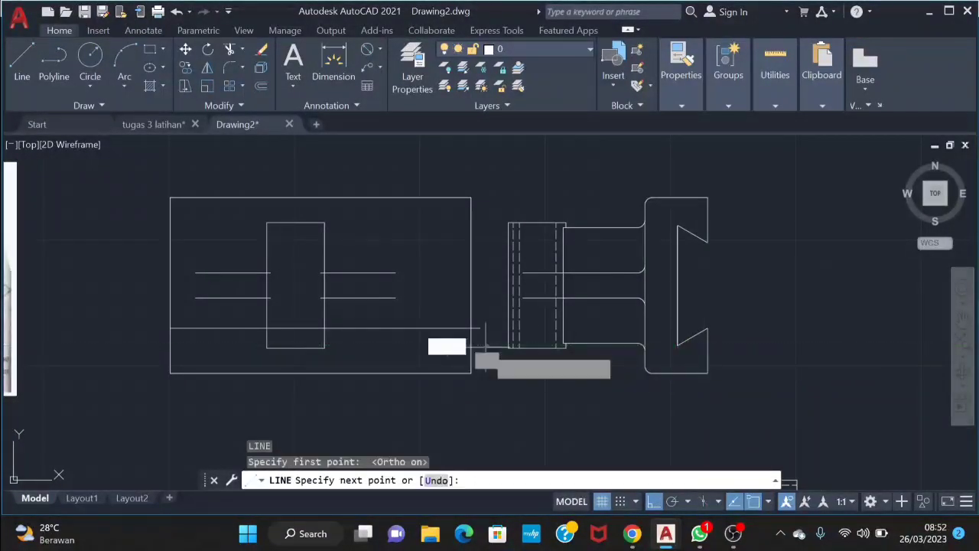
click(469, 346)
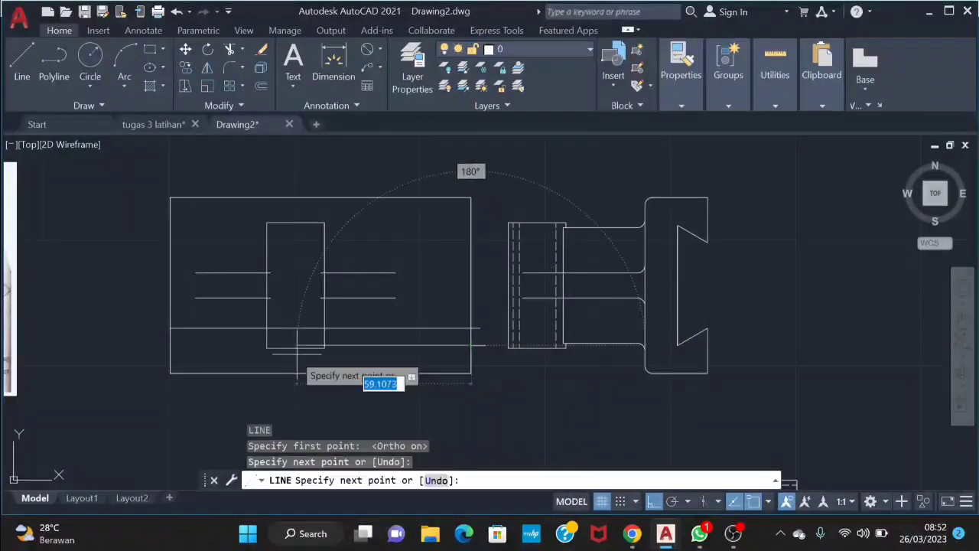
click(168, 346)
key(Escape)
- Trim the ends of both dovetail lines that extend beyond the top view's right edge
scroll(500, 361, up, 2)
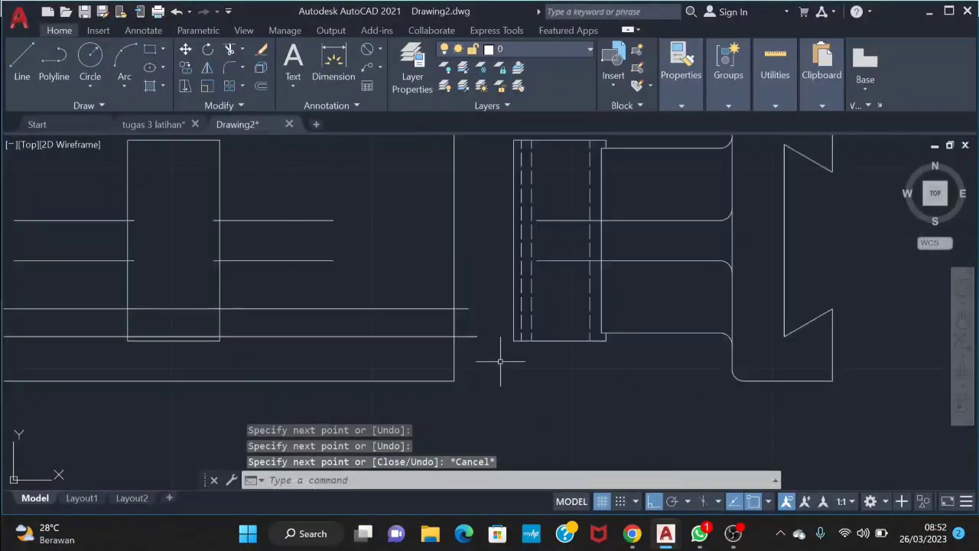
key(Return)
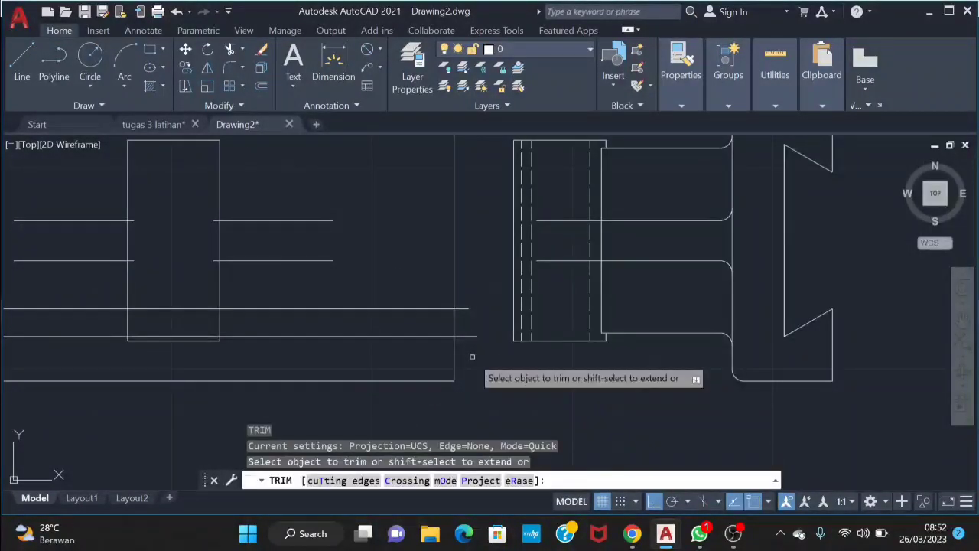
click(472, 356)
click(459, 304)
key(Return)
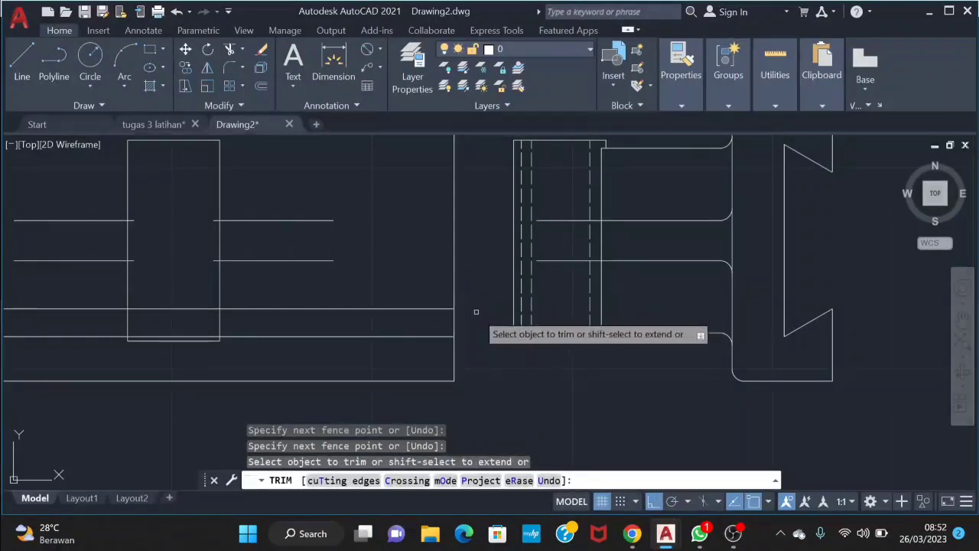
middle_drag(379, 357, 478, 361)
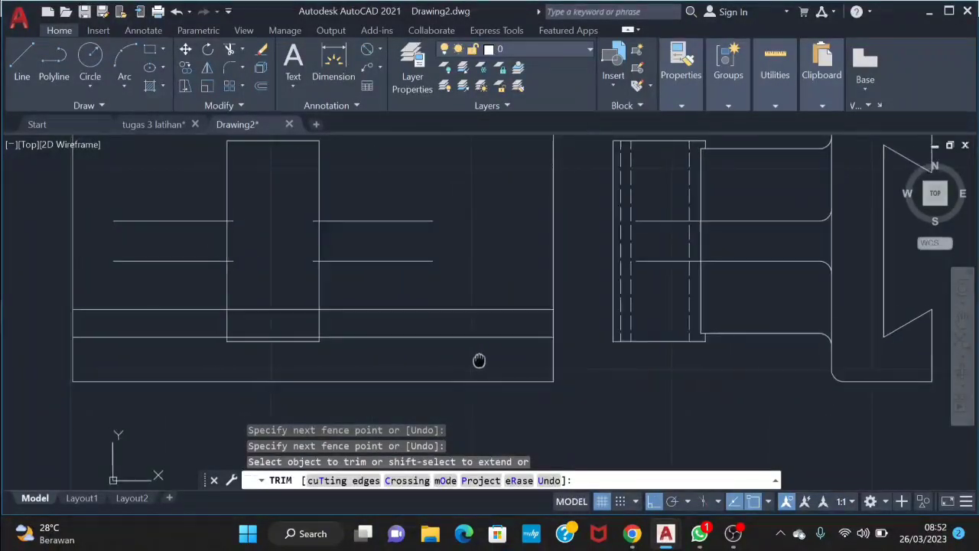
key(Escape)
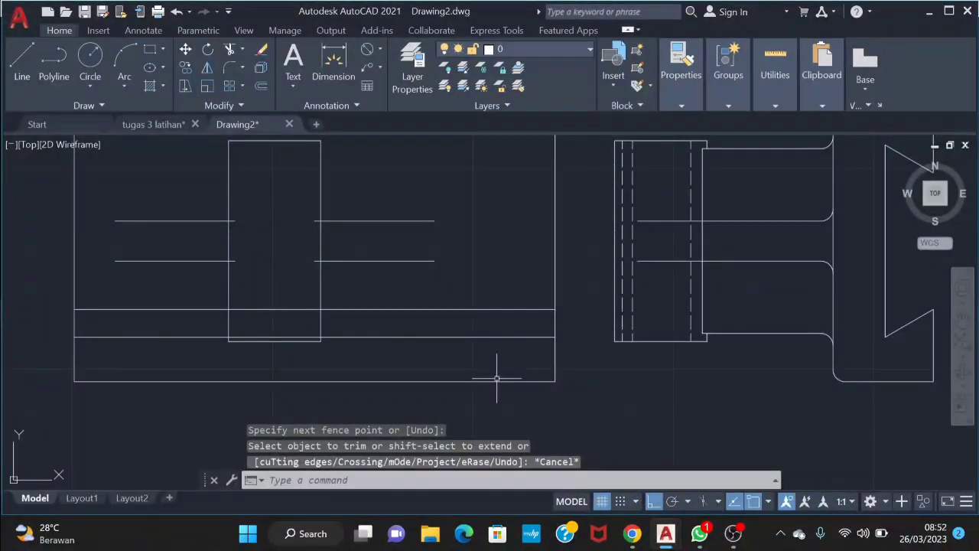
- Mirror both dovetail lines about the top view's horizontal centre line, keeping the originals
text(mi)
key(Return)
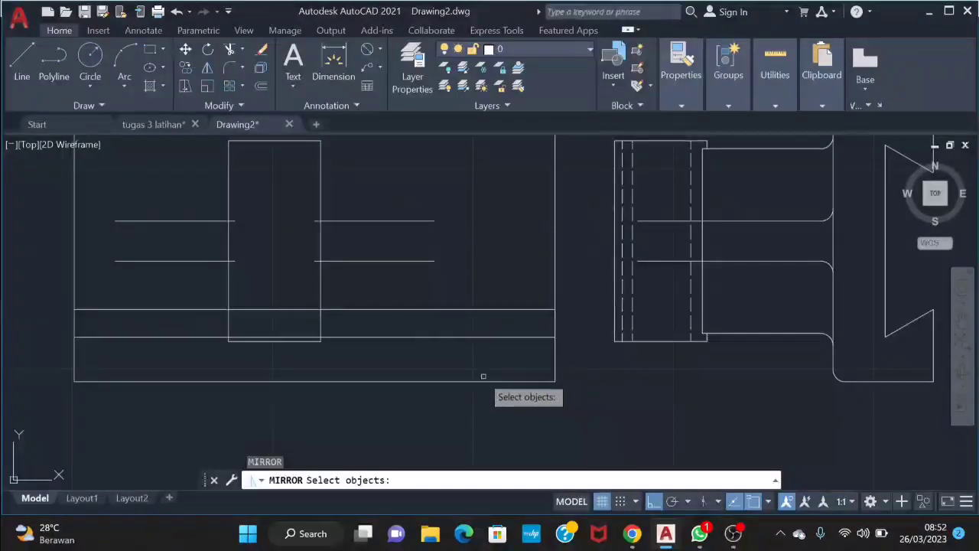
click(474, 372)
click(411, 304)
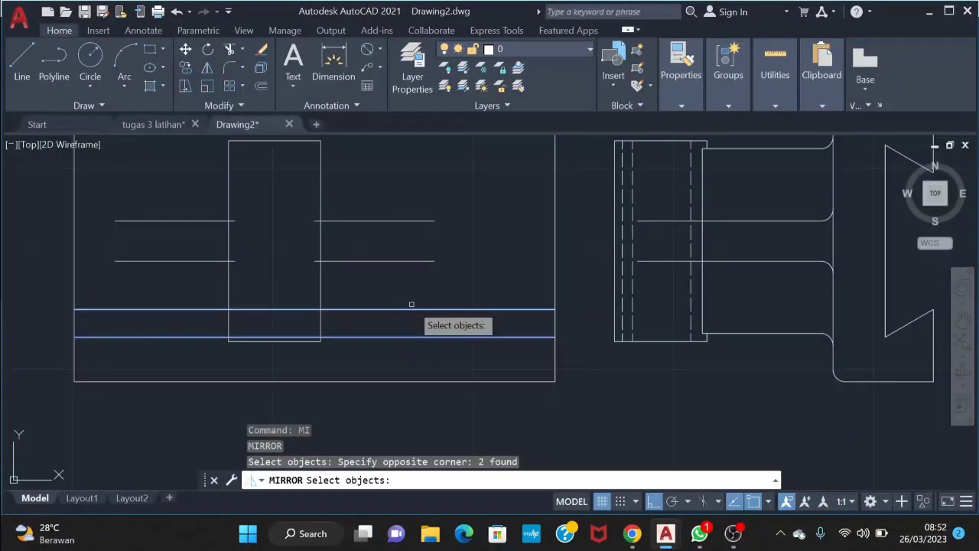
key(Return)
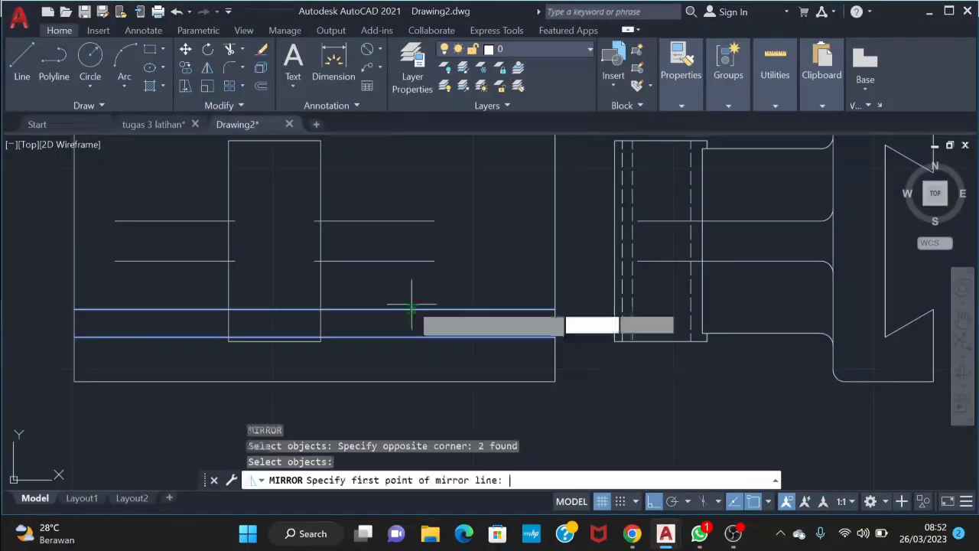
click(556, 242)
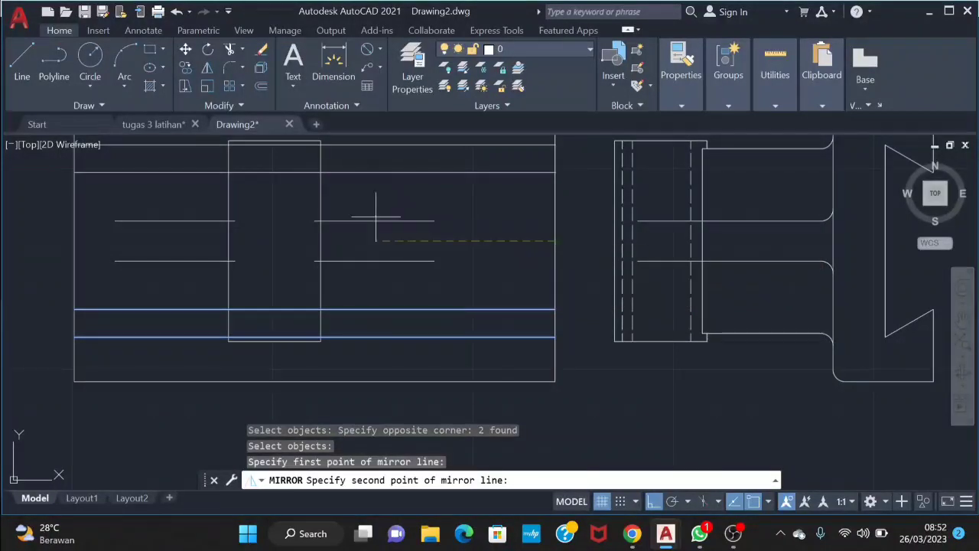
click(230, 235)
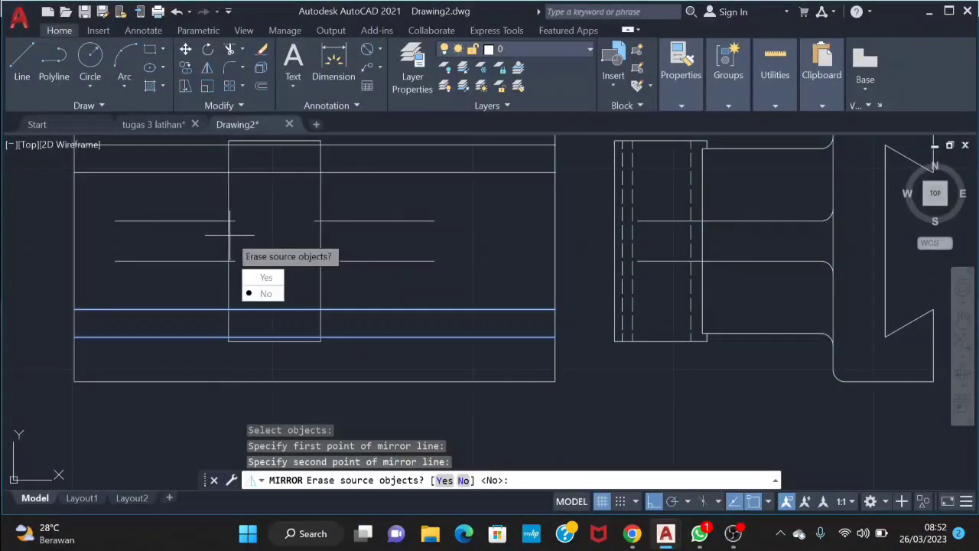
click(264, 294)
- Draw a vertical projection line from the left quadrant of the front view's bore up to the top view's lower edge
scroll(328, 233, down, 2)
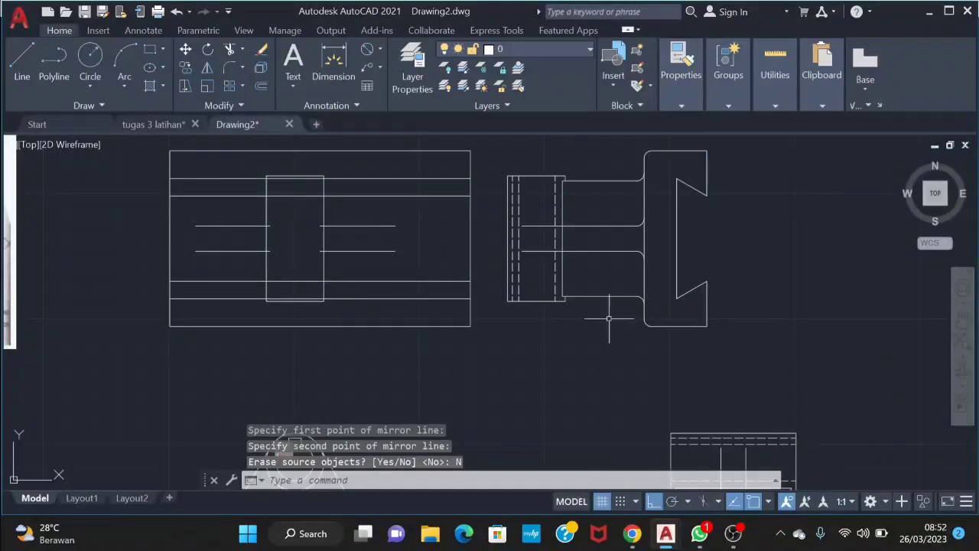
middle_drag(686, 378, 781, 338)
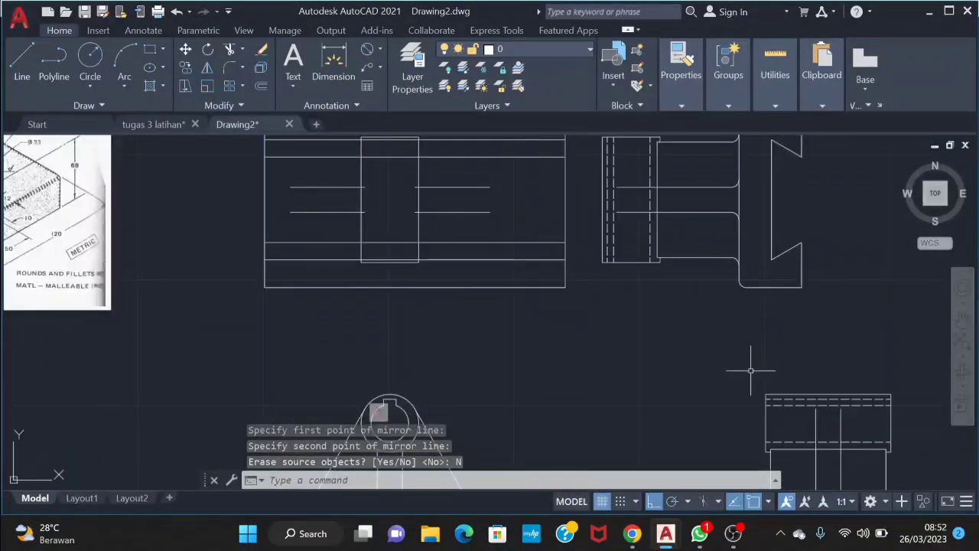
mouse_move(744, 378)
middle_down()
mouse_move(732, 278)
mouse_move(752, 369)
middle_up()
scroll(281, 288, down, 2)
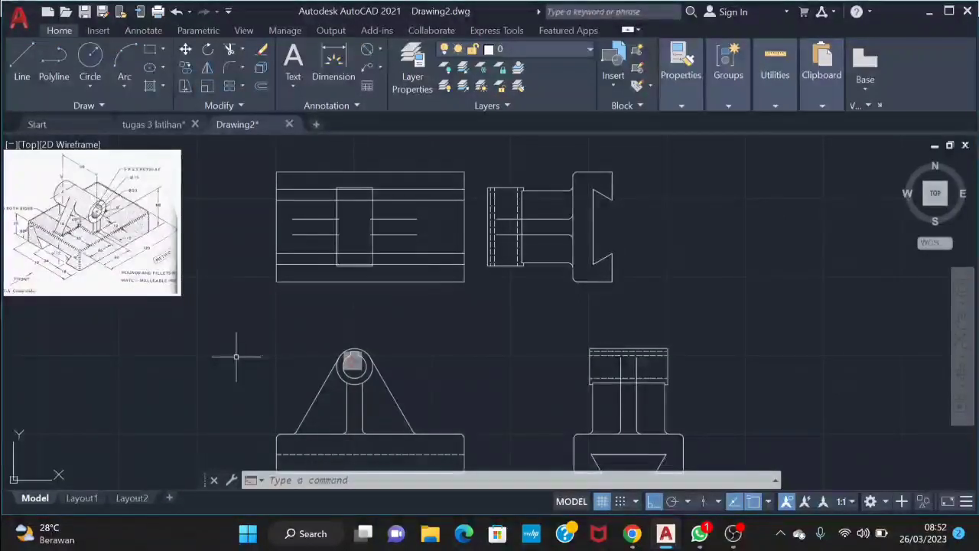
text(l)
key(Return)
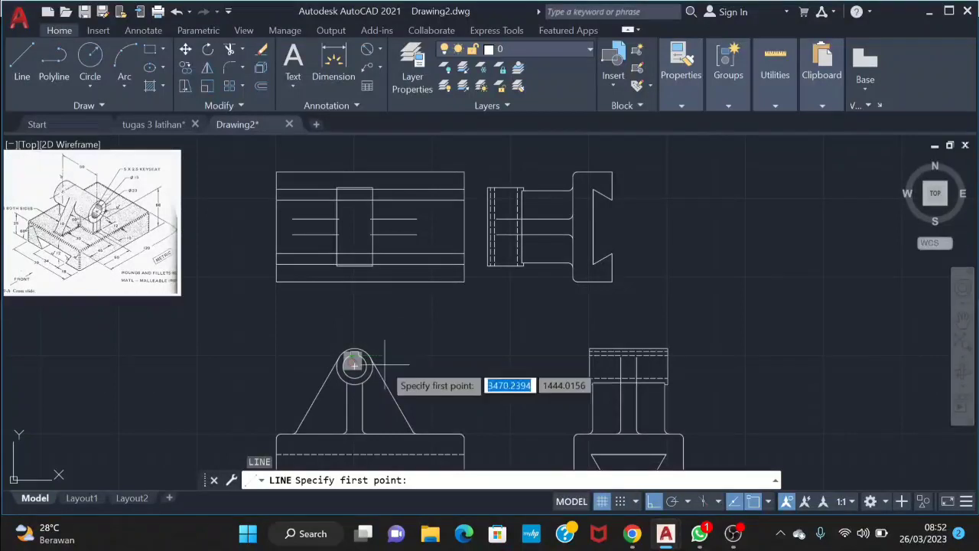
scroll(382, 359, up, 2)
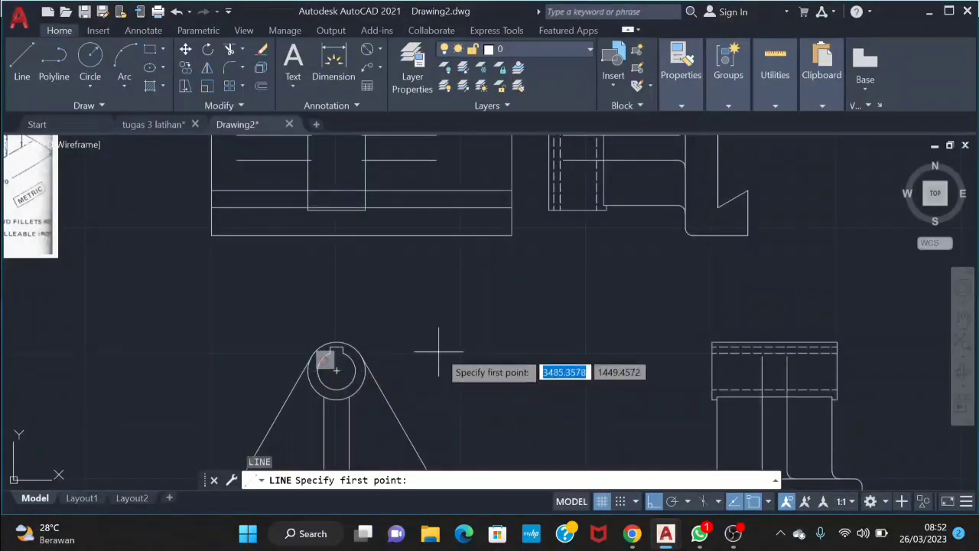
middle_drag(395, 326, 437, 357)
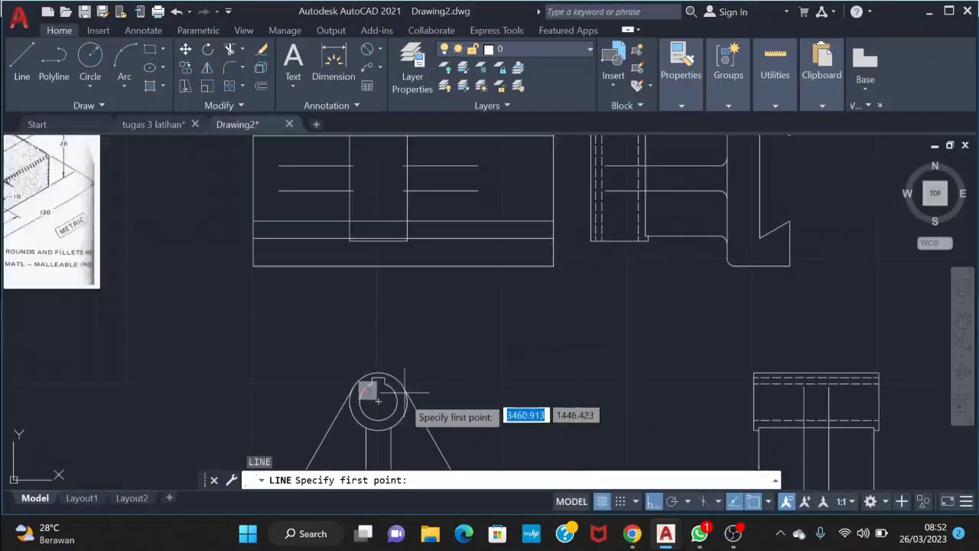
click(365, 399)
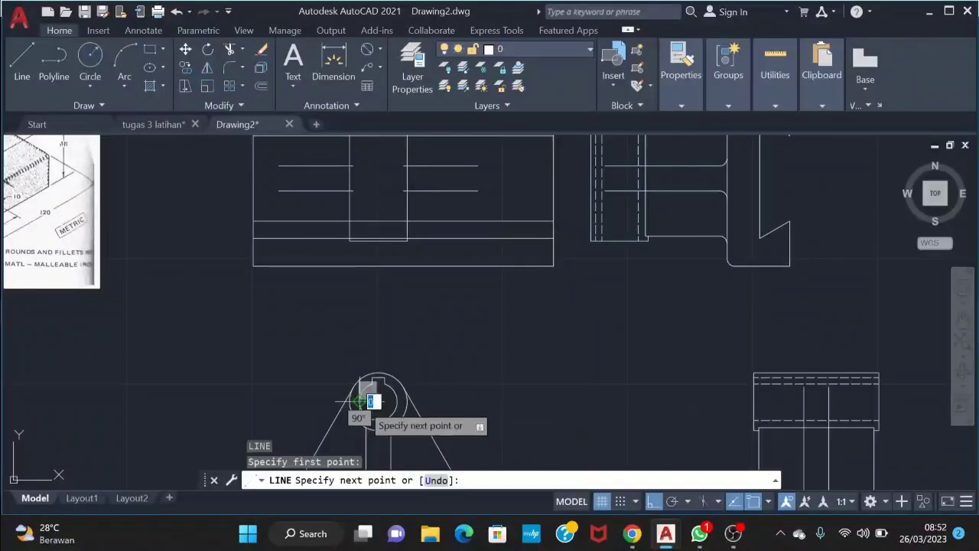
click(360, 265)
middle_drag(366, 210, 328, 305)
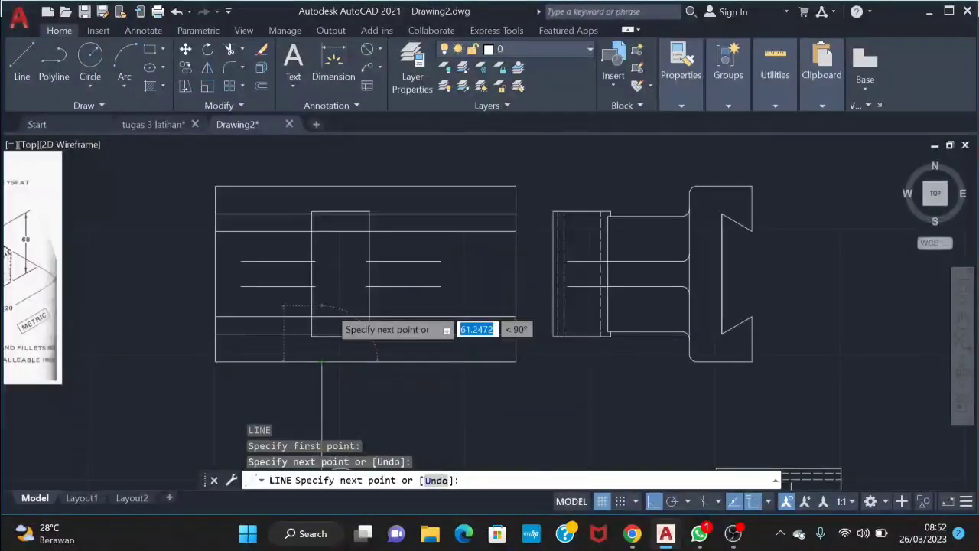
- Continue the bore's projection line vertically to the cylinder outline's lower edge and on to its upper edge
click(322, 188)
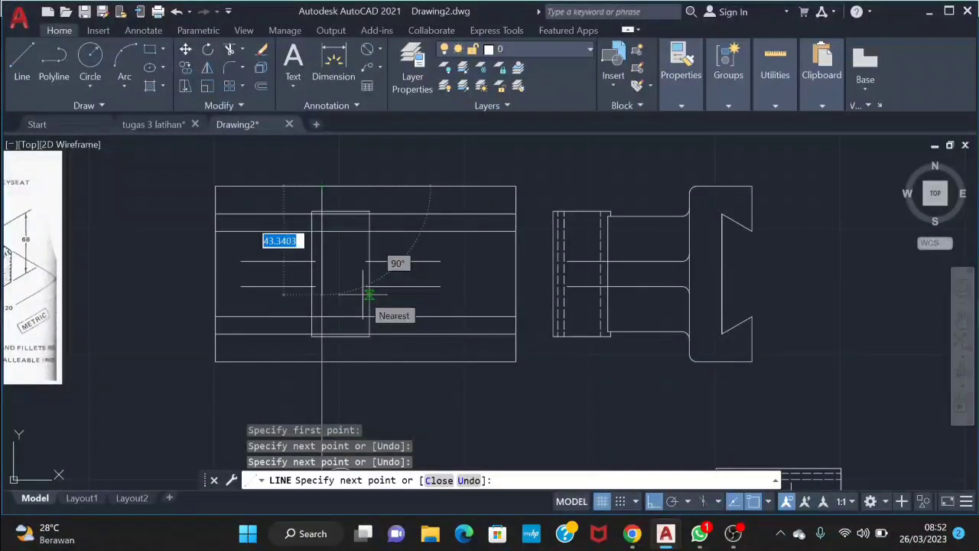
key(ctrl+z)
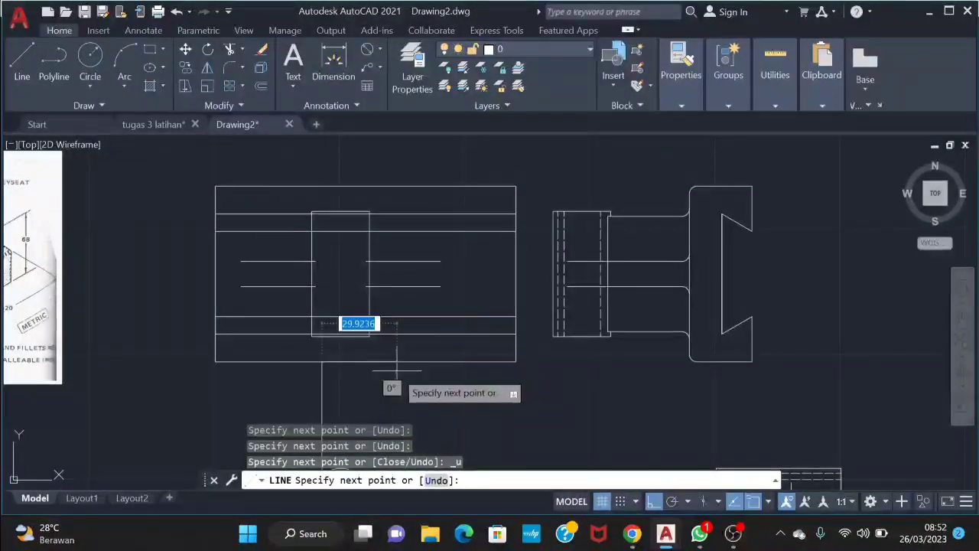
click(322, 335)
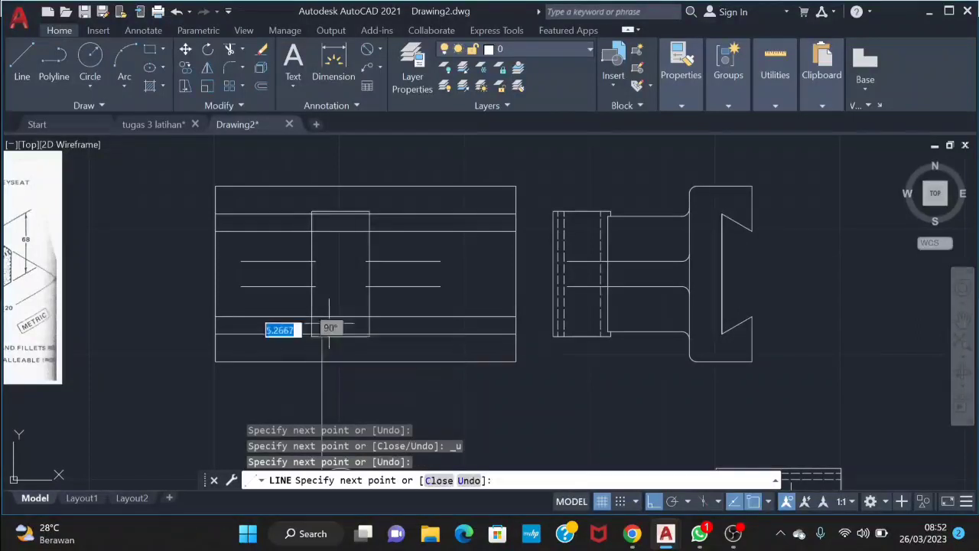
click(322, 216)
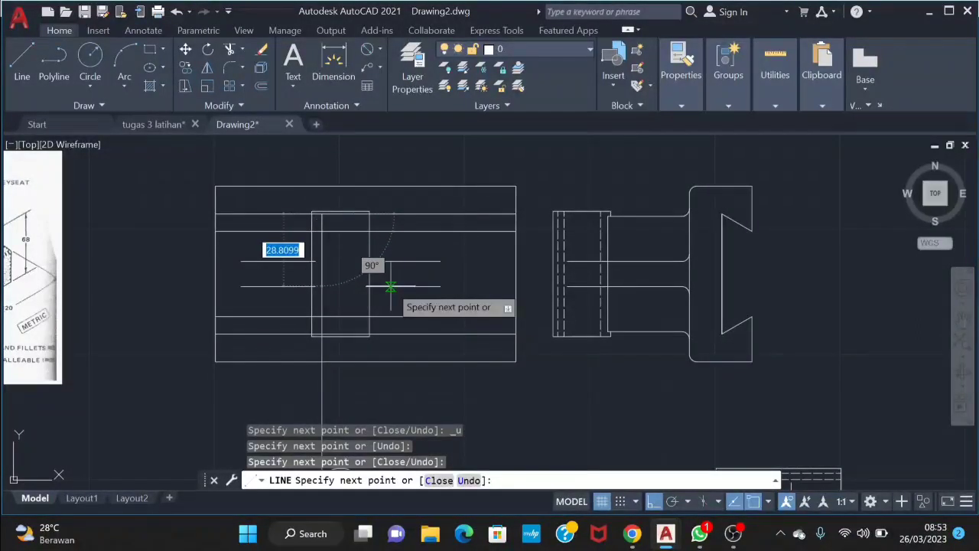
key(ctrl+z)
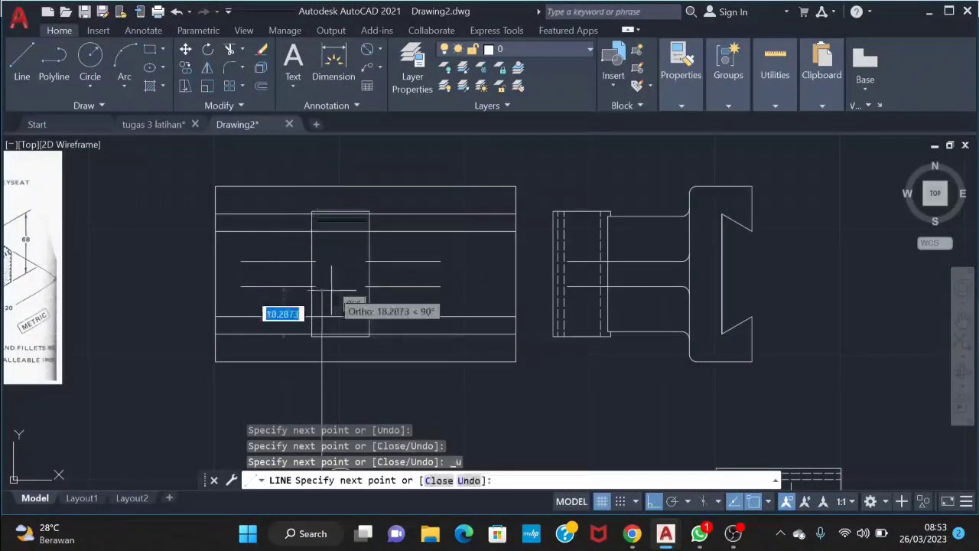
click(322, 211)
key(Escape)
- Trim the bore line between the top view's lower edge and the cylinder outline, and delete the projection segment below the view
middle_drag(415, 362, 454, 296)
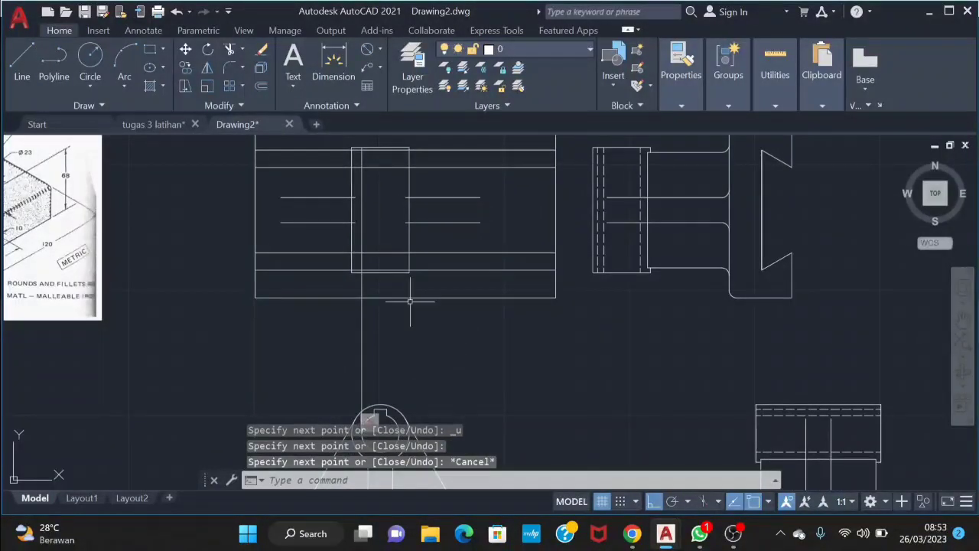
text(tr)
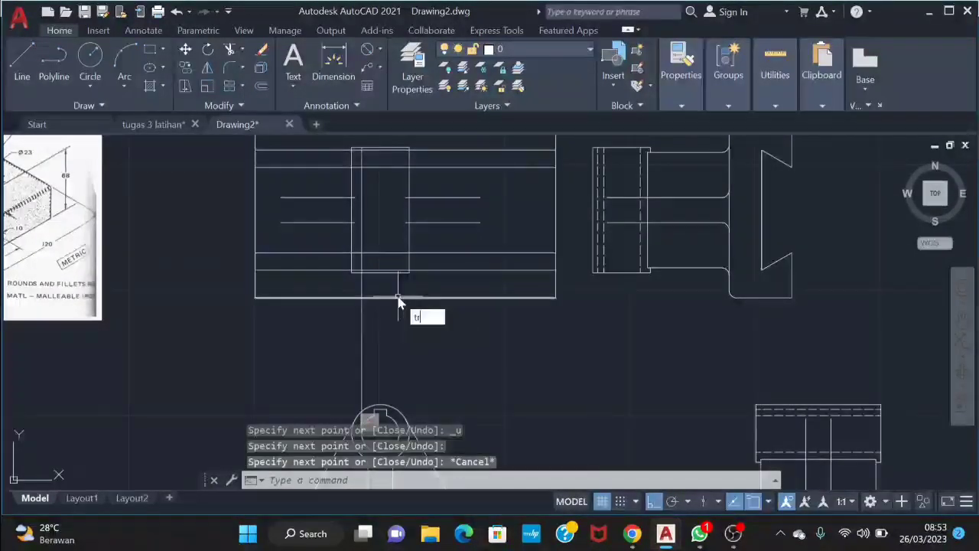
key(Return)
click(377, 282)
key(Return)
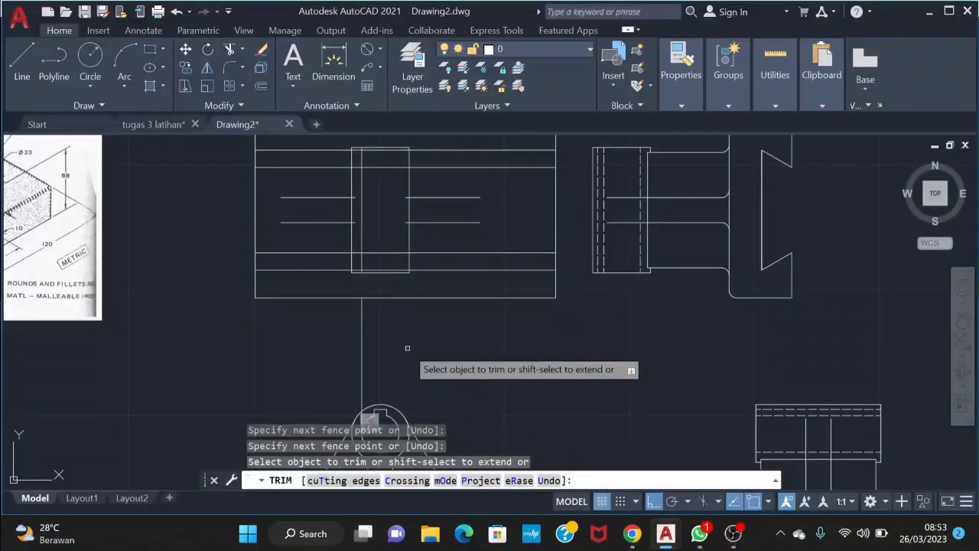
click(405, 343)
key(Escape)
click(362, 361)
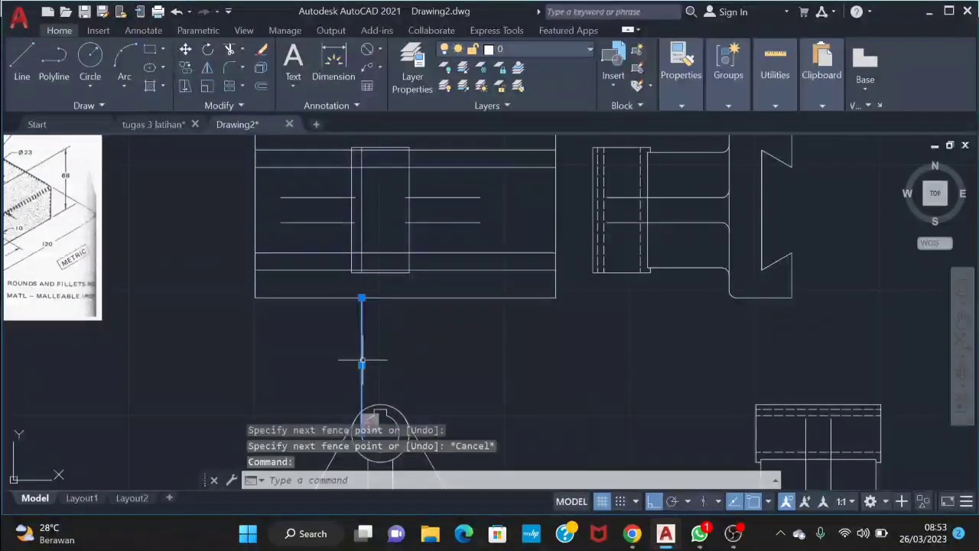
key(Delete)
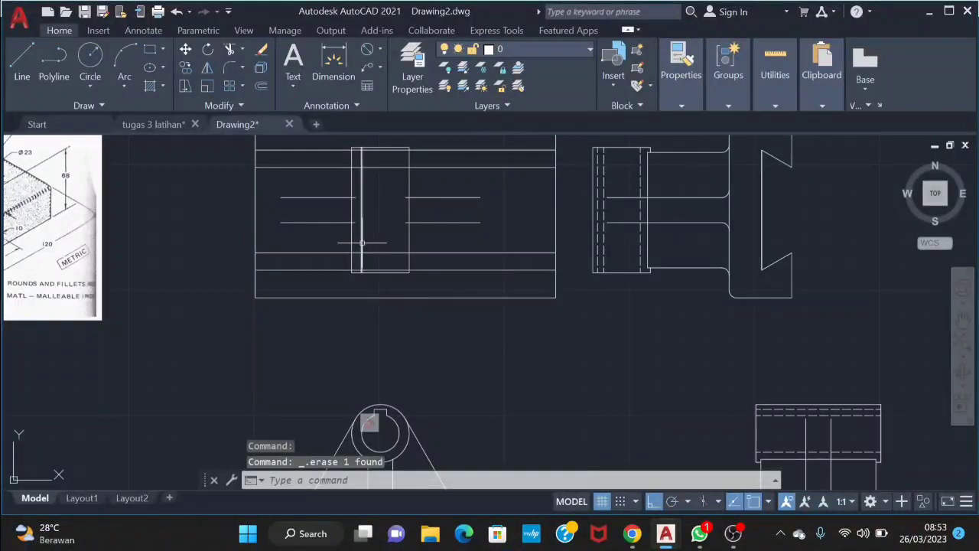
- Draw a vertical line across the top view's cylinder outline, projected from the left edge of the front view's keyseat
text(l)
key(Return)
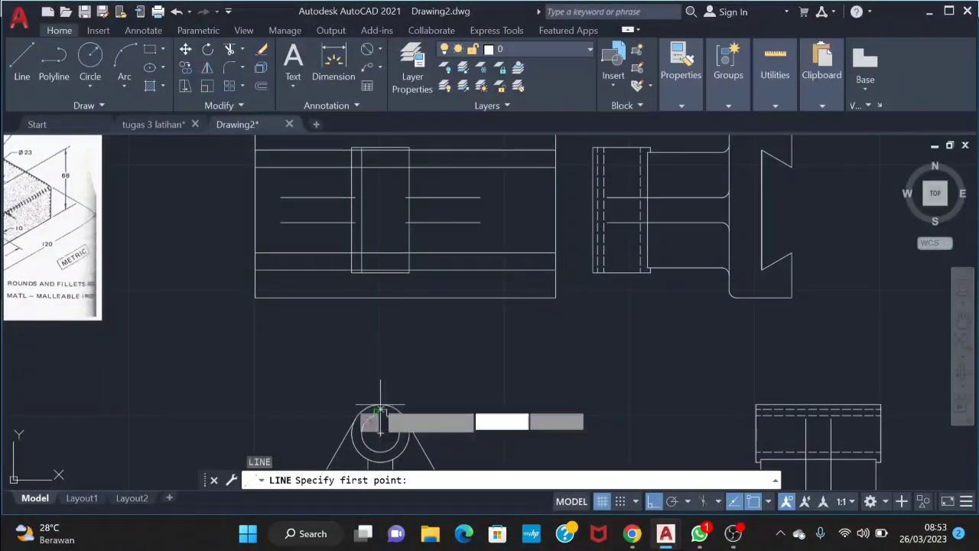
scroll(315, 366, down, 2)
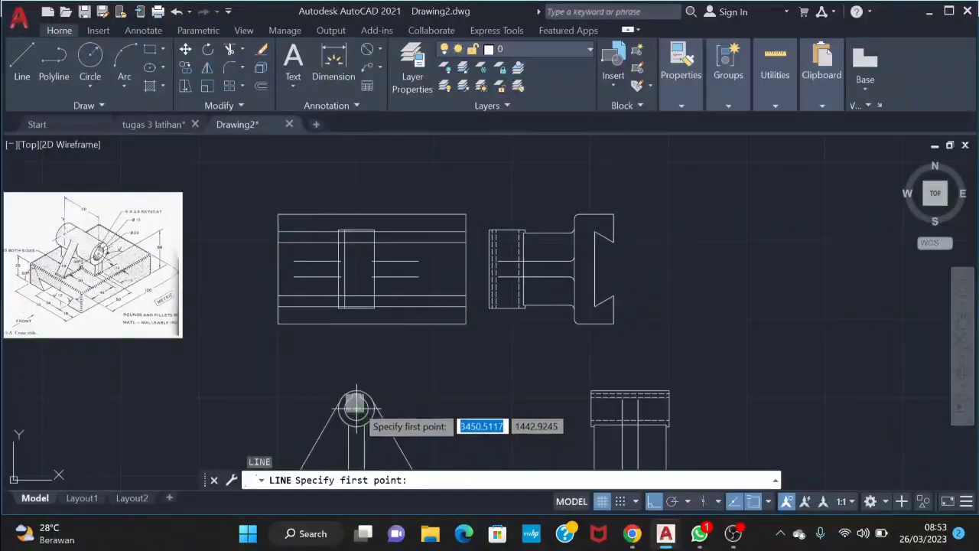
scroll(350, 402, up, 2)
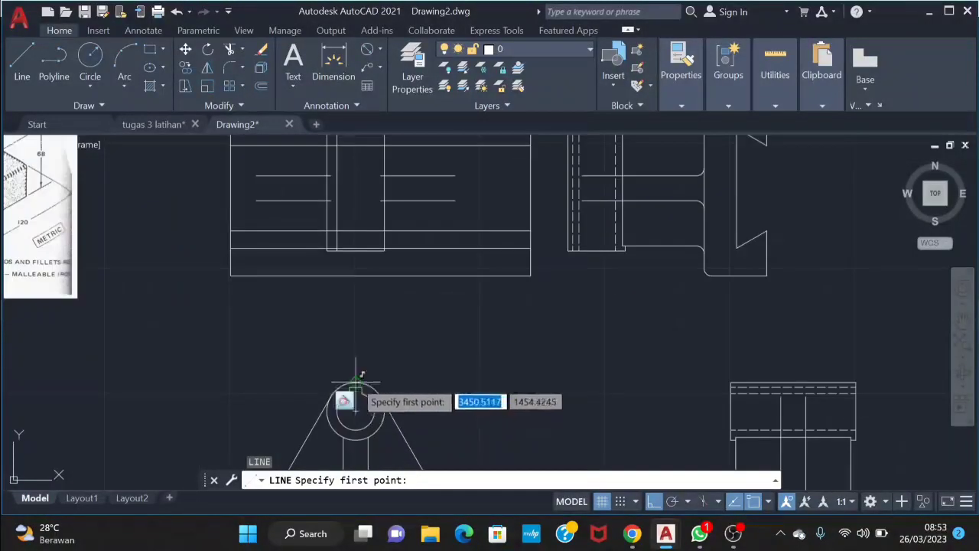
click(350, 250)
scroll(356, 251, up, 2)
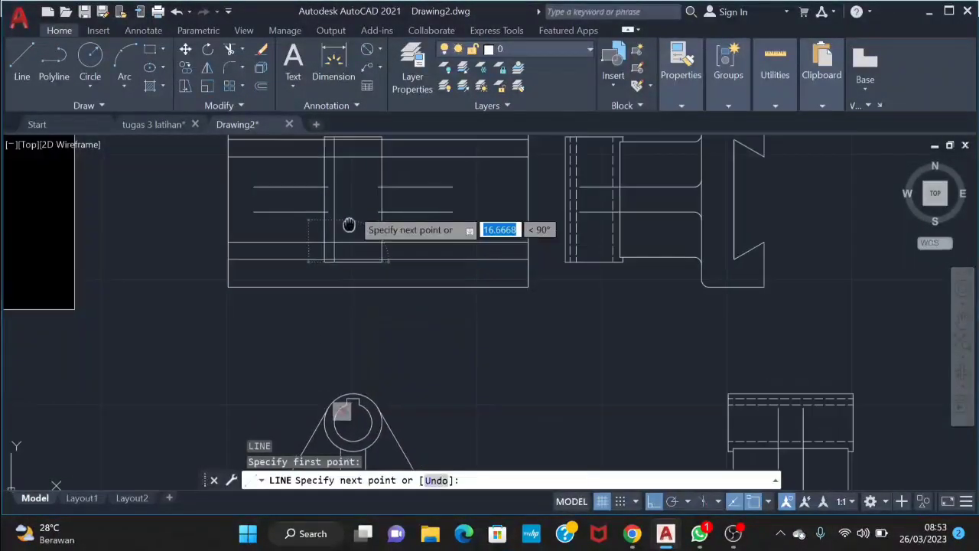
scroll(349, 221, down, 2)
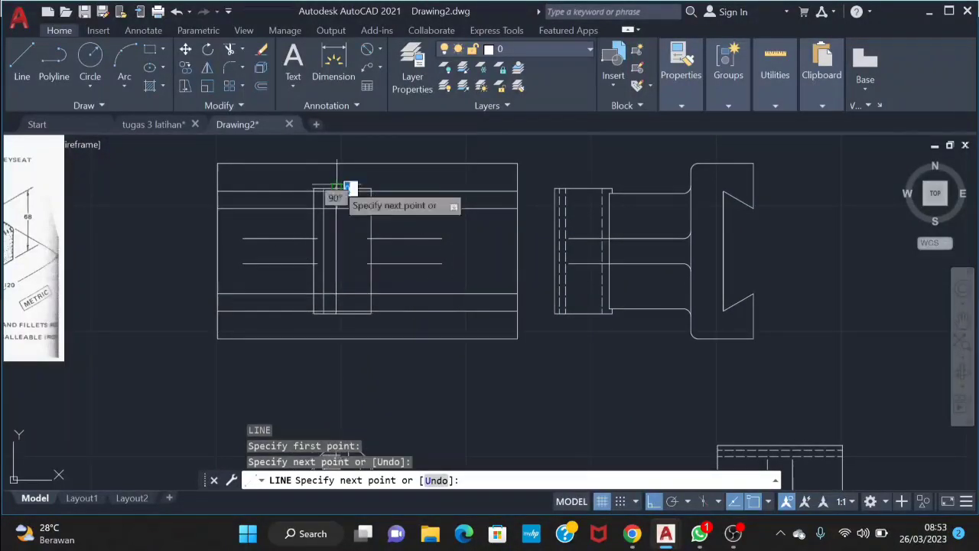
key(Escape)
click(352, 265)
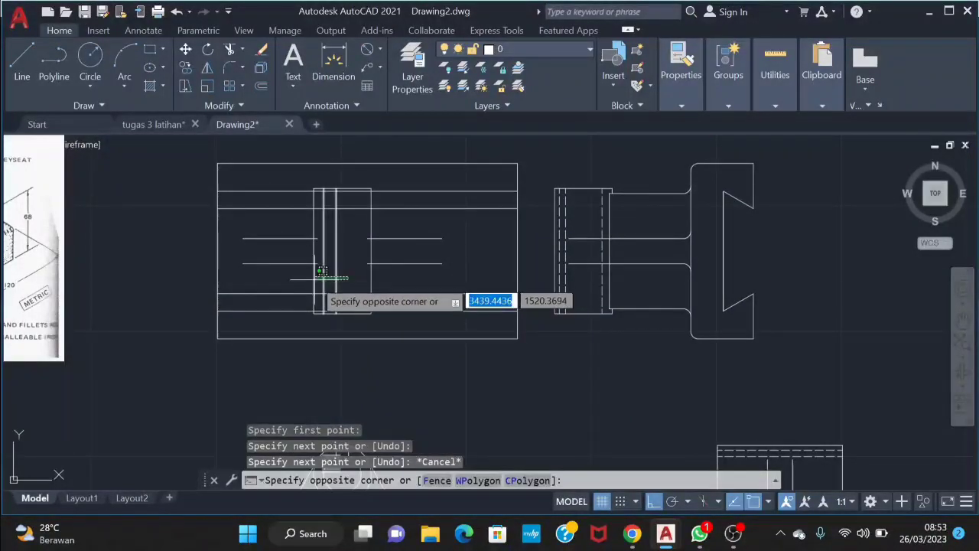
click(314, 280)
text(mi)
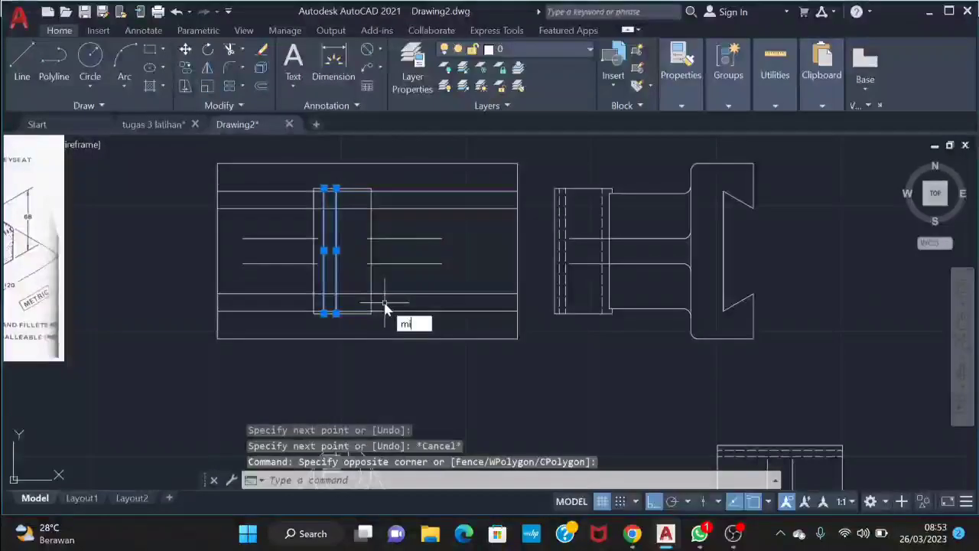
key(Return)
click(342, 312)
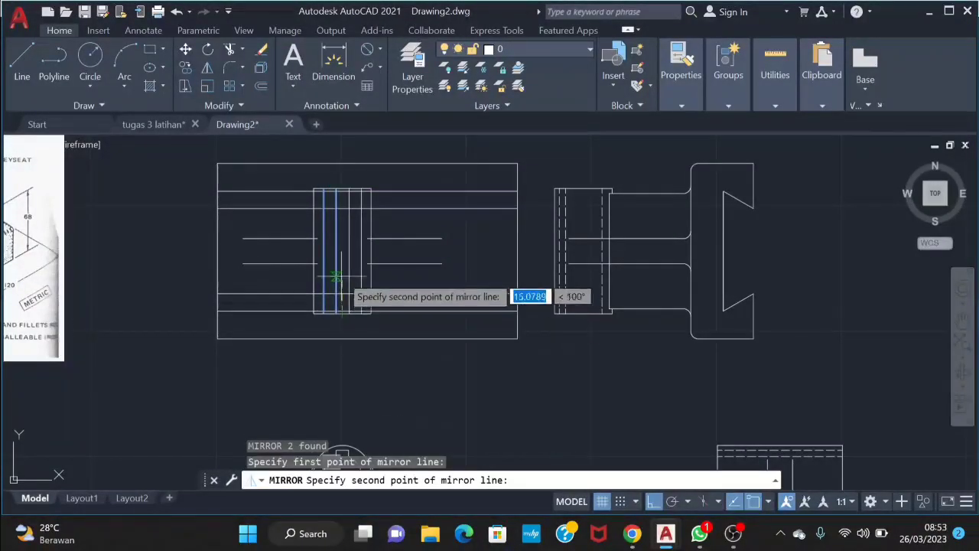
click(342, 283)
key(Escape)
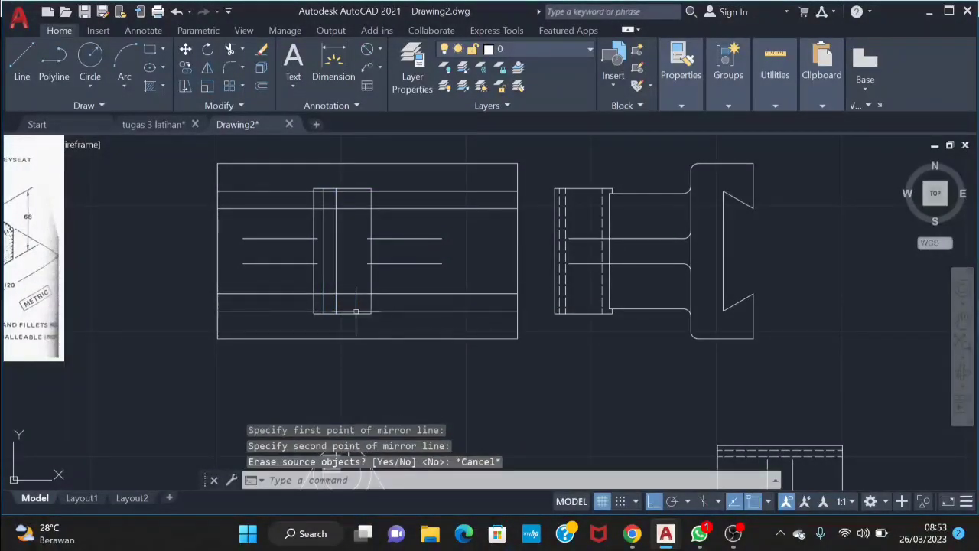
- Mirror the bore and keyseat lines about the cylinder's vertical centre line in the top view, keeping the originals
key(Return)
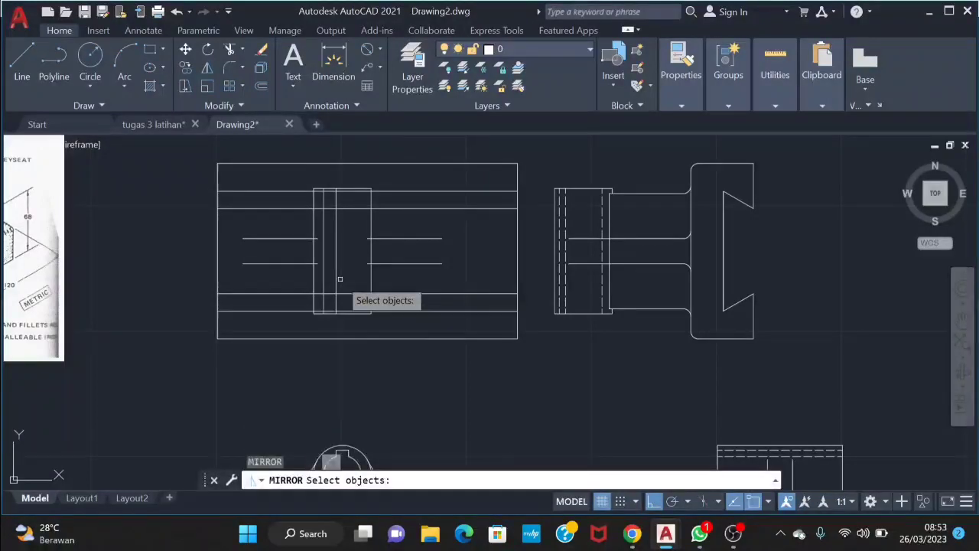
click(344, 280)
click(319, 282)
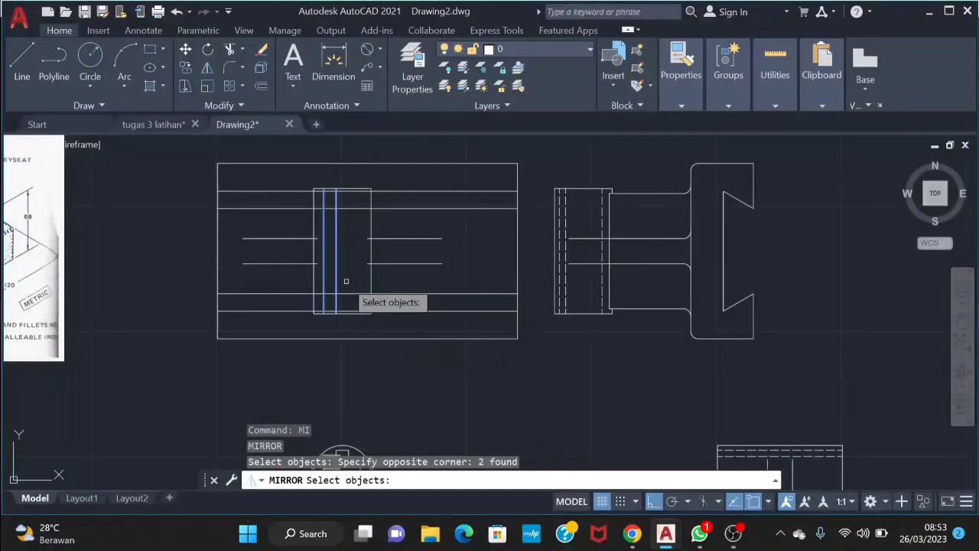
key(Return)
scroll(339, 322, up, 5)
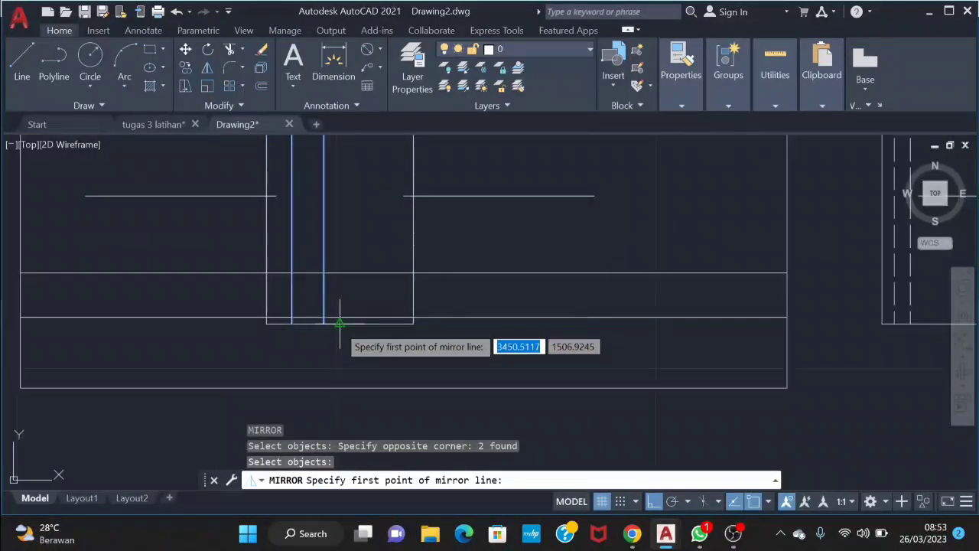
click(340, 322)
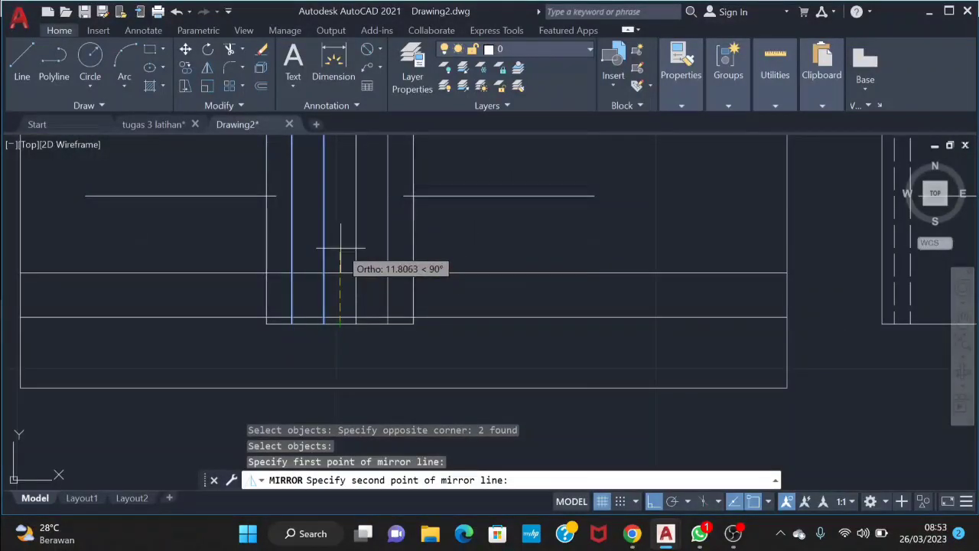
click(340, 247)
click(375, 306)
scroll(344, 248, down, 4)
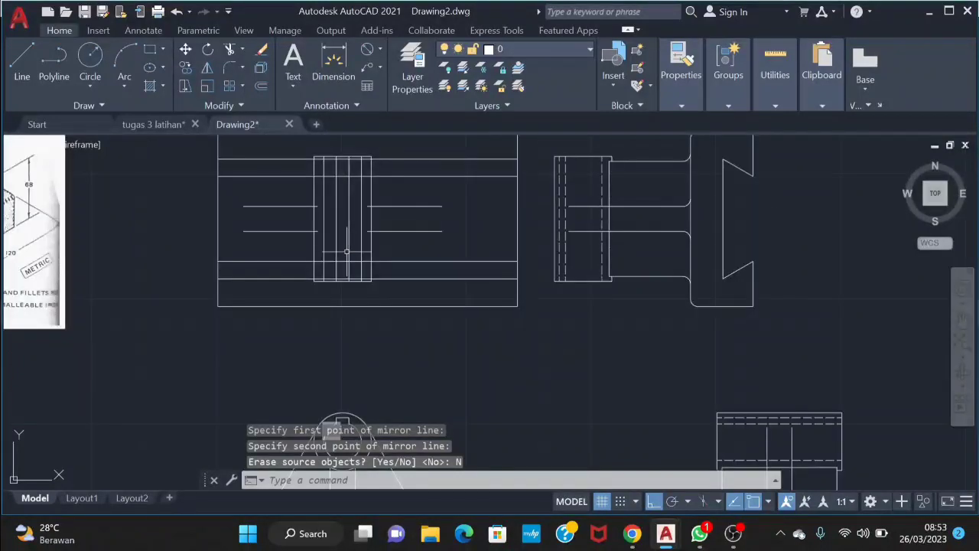
- Draw the support's rectangular outline inside the top view's cylinder, projecting its width from the front view and its depth from the rotated side view
middle_drag(489, 368, 561, 340)
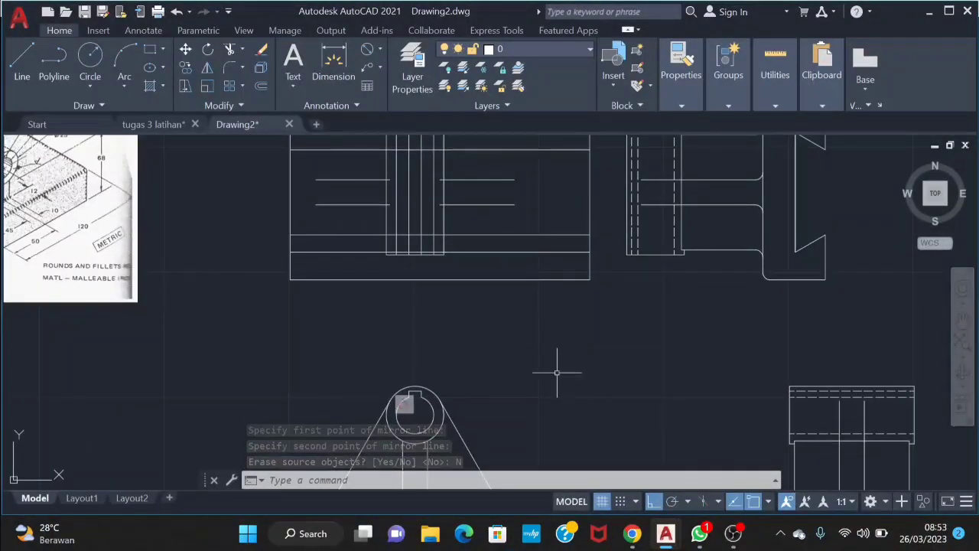
middle_drag(540, 371, 554, 349)
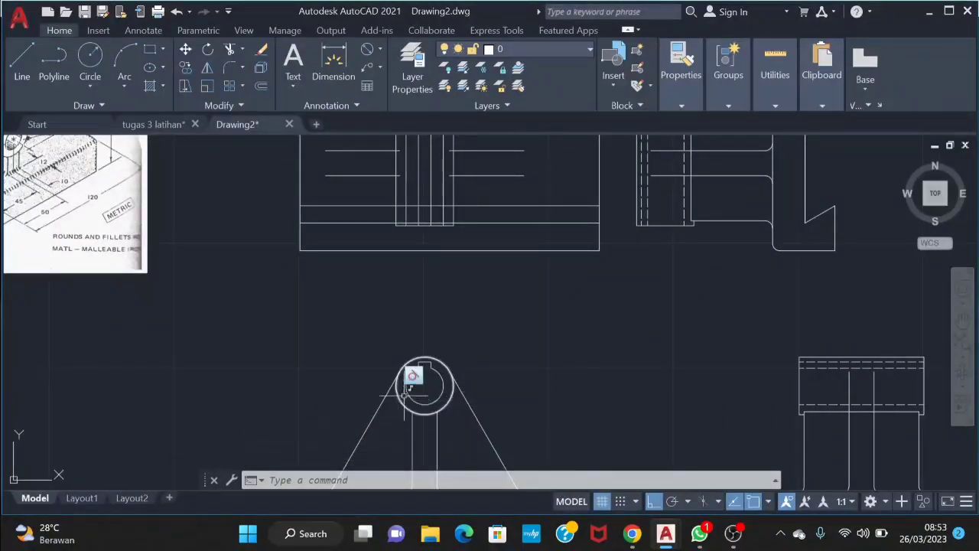
middle_drag(428, 459, 413, 380)
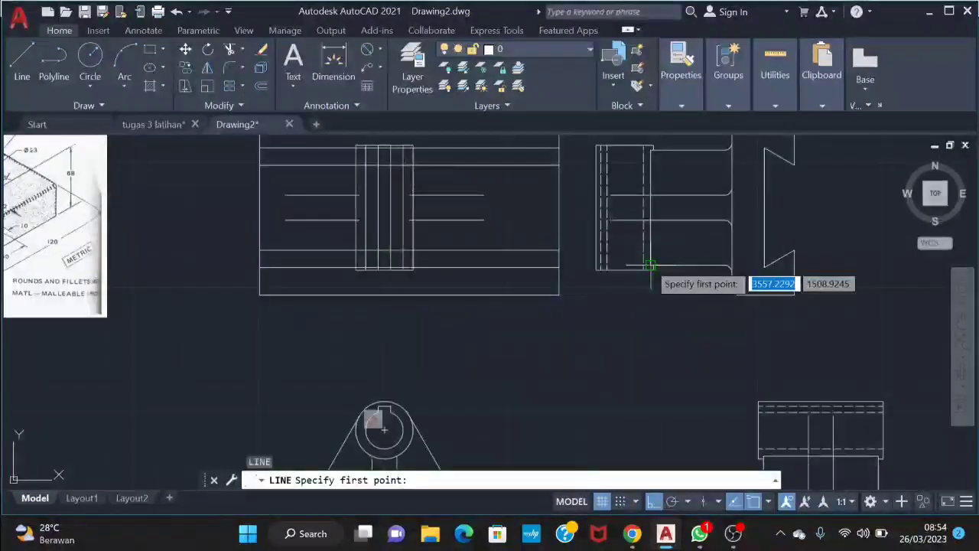
click(372, 267)
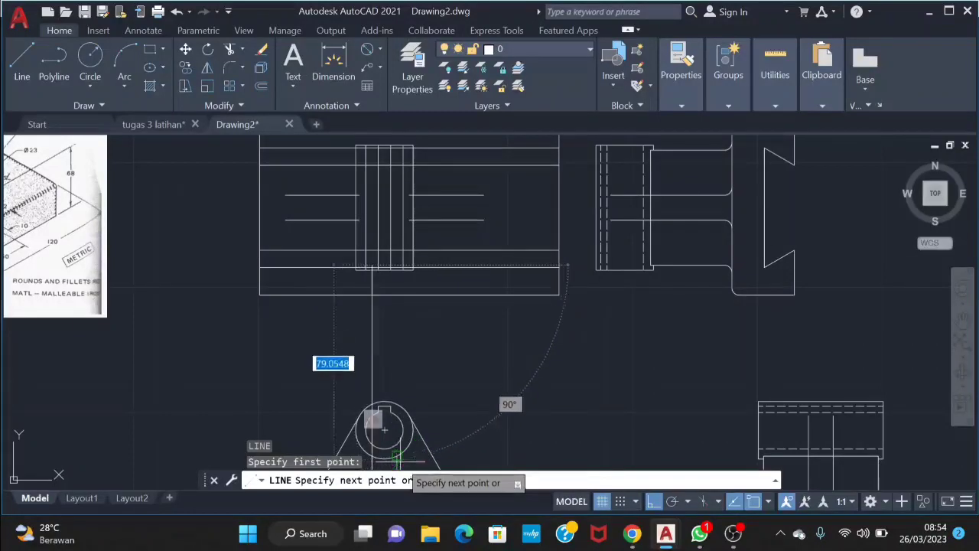
click(396, 263)
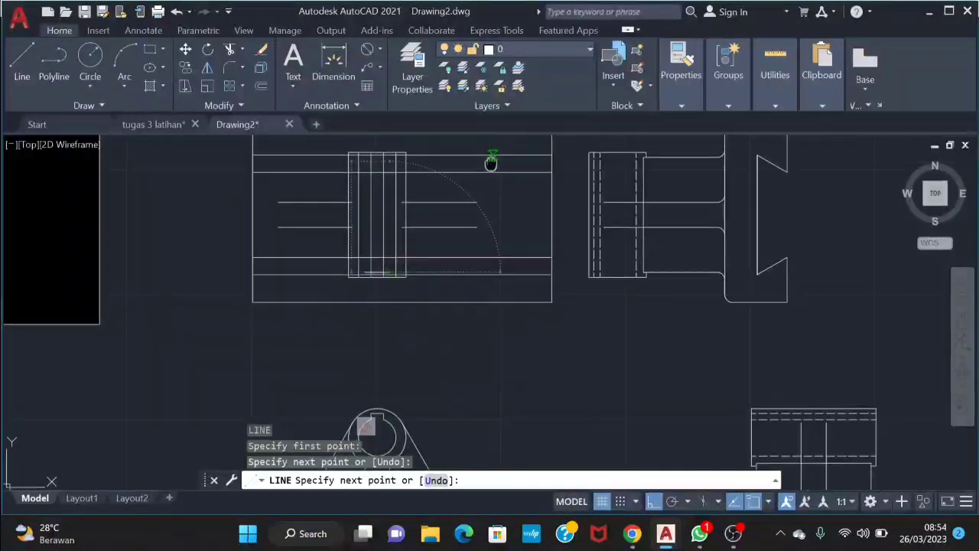
middle_drag(489, 160, 466, 200)
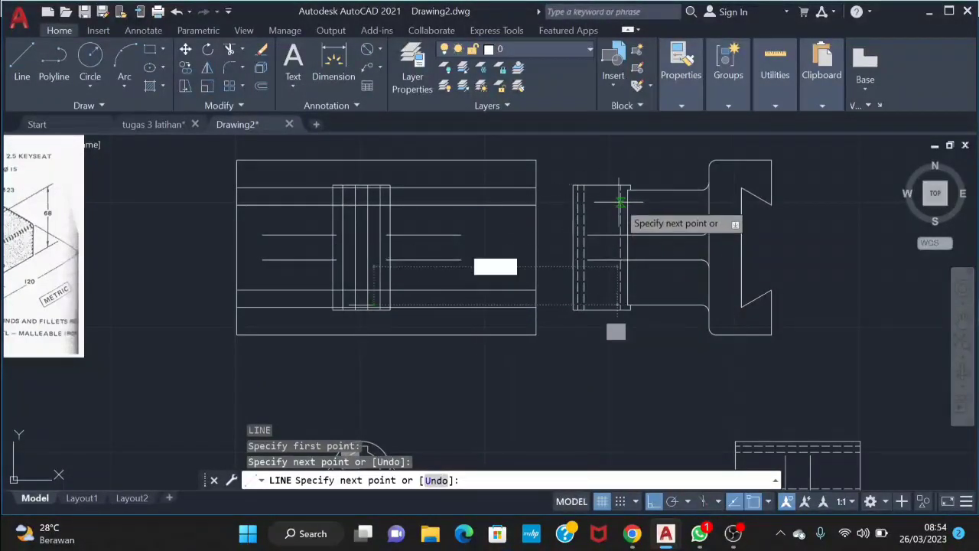
click(374, 189)
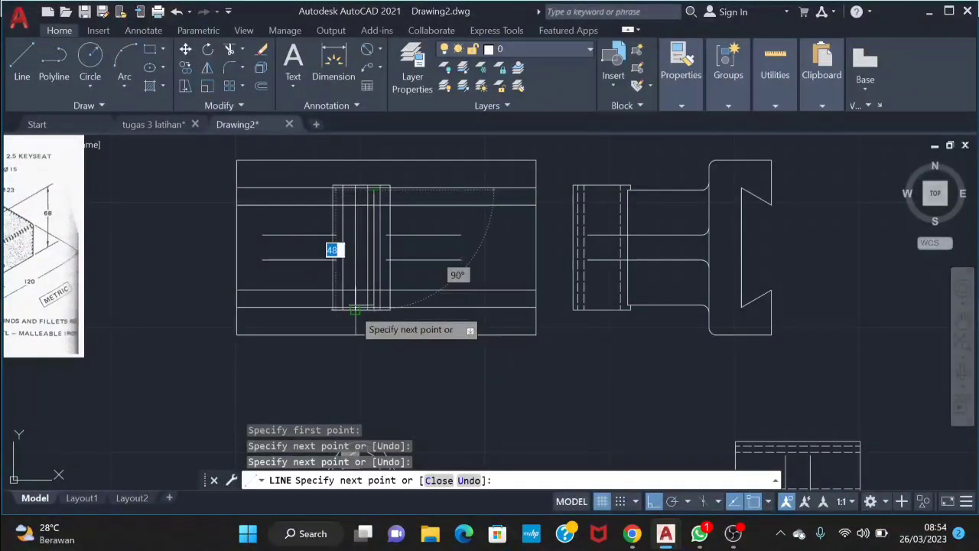
click(350, 190)
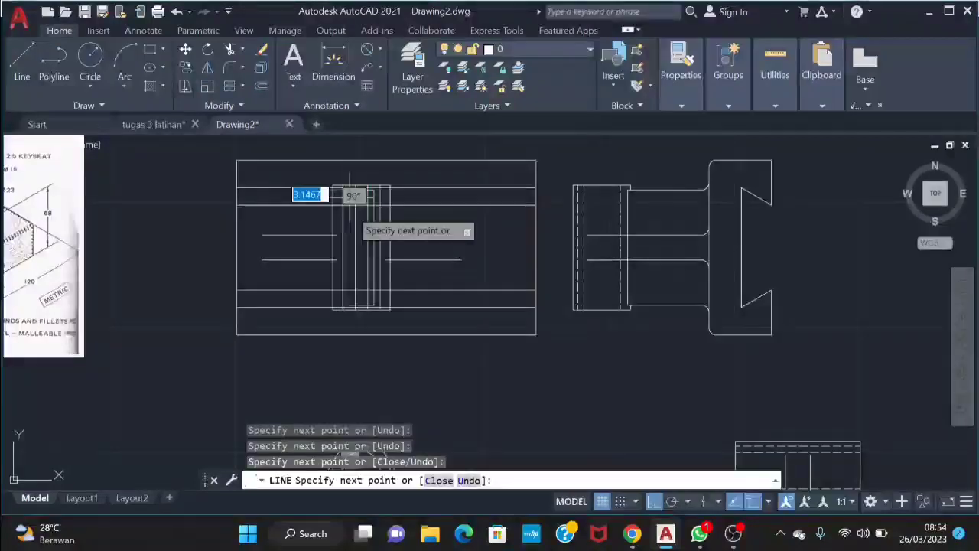
click(350, 304)
key(Escape)
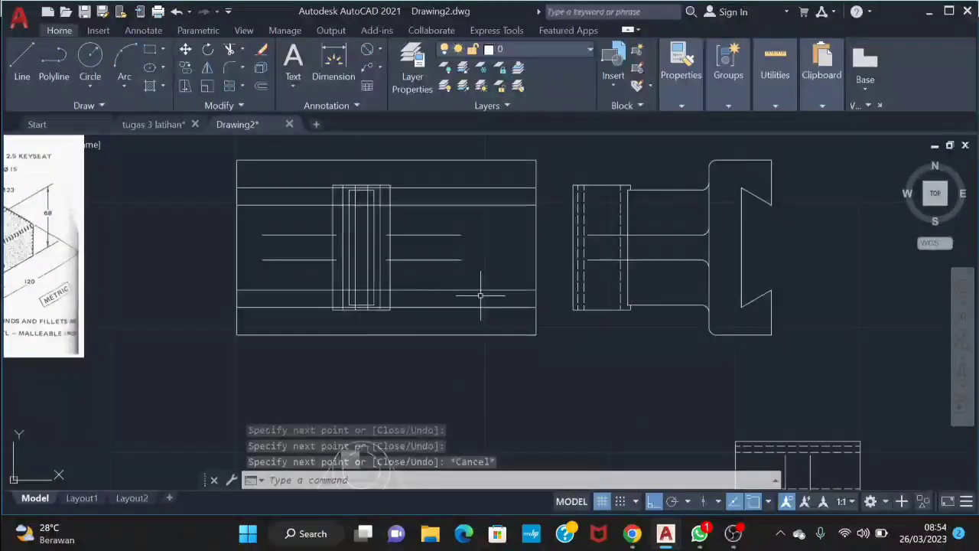
key(Escape)
key(Escape)
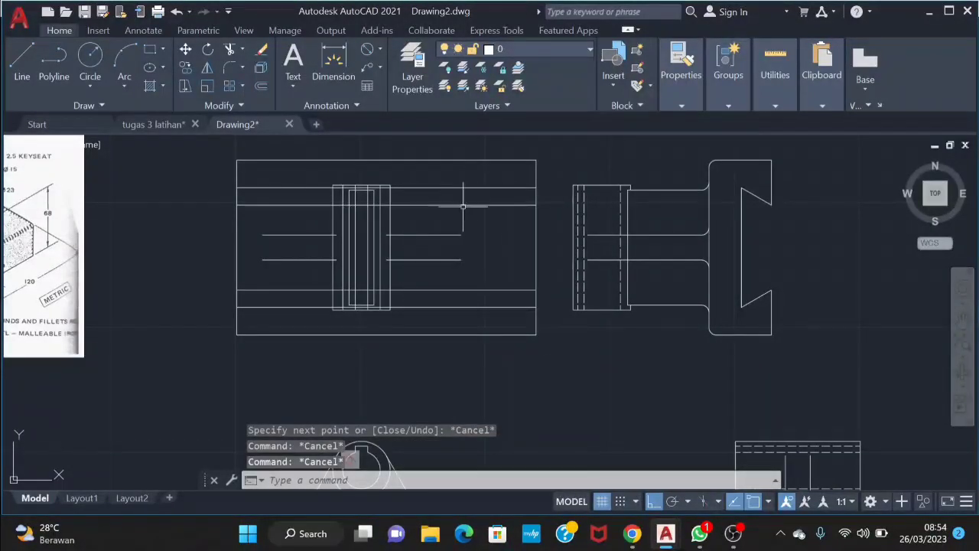
- Change the top view's dovetail, bore, keyseat and support outline lines to the dashed ACAD_ISO02 linetype
click(476, 178)
click(455, 214)
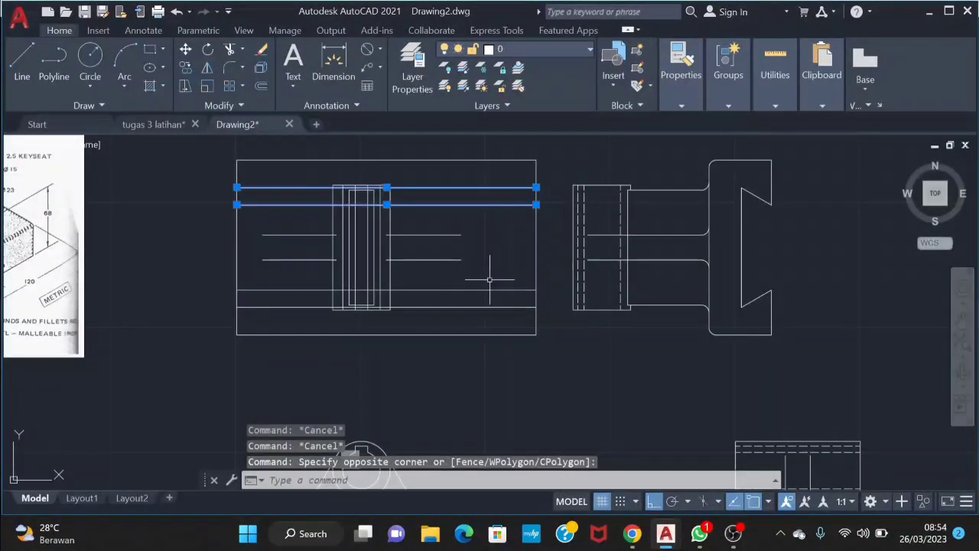
click(491, 279)
click(465, 325)
scroll(356, 321, up, 5)
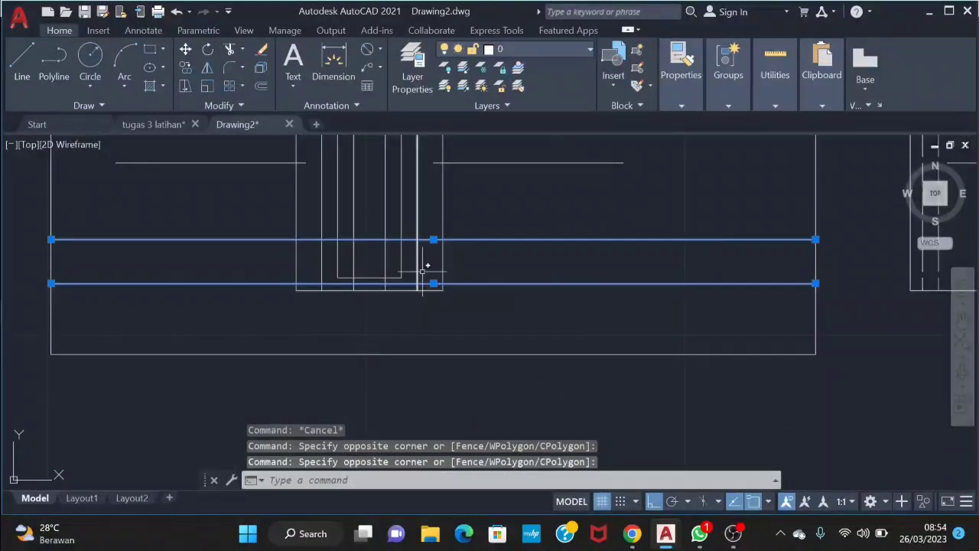
click(432, 267)
click(319, 269)
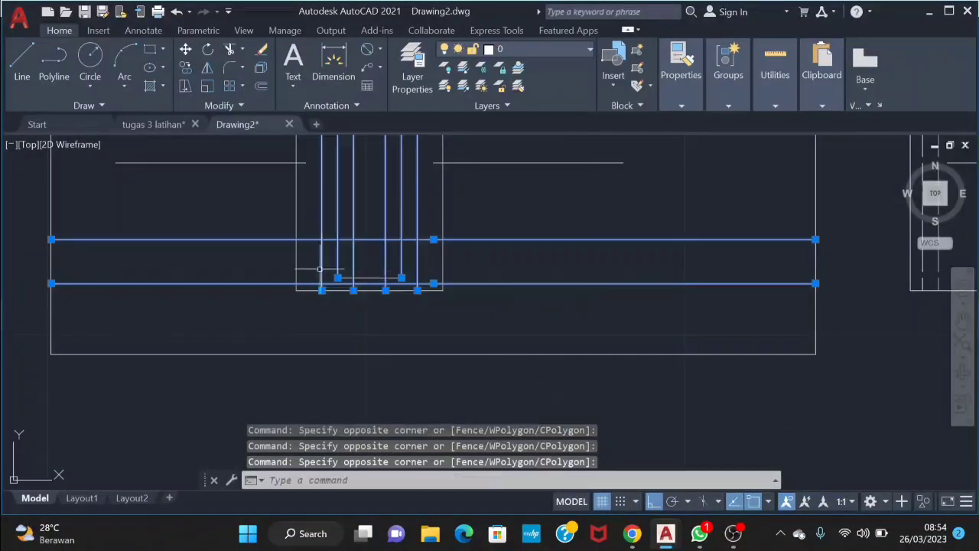
click(380, 272)
click(346, 304)
middle_drag(398, 223, 416, 327)
middle_drag(390, 180, 379, 313)
scroll(362, 223, up, 2)
middle_drag(363, 216, 352, 262)
click(349, 257)
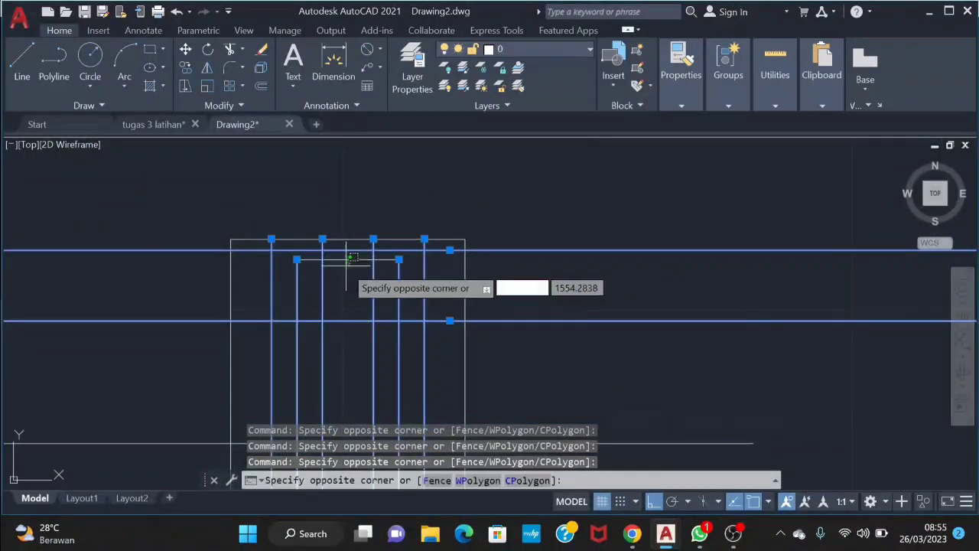
click(346, 266)
scroll(376, 302, down, 2)
middle_drag(376, 302, 381, 201)
click(674, 73)
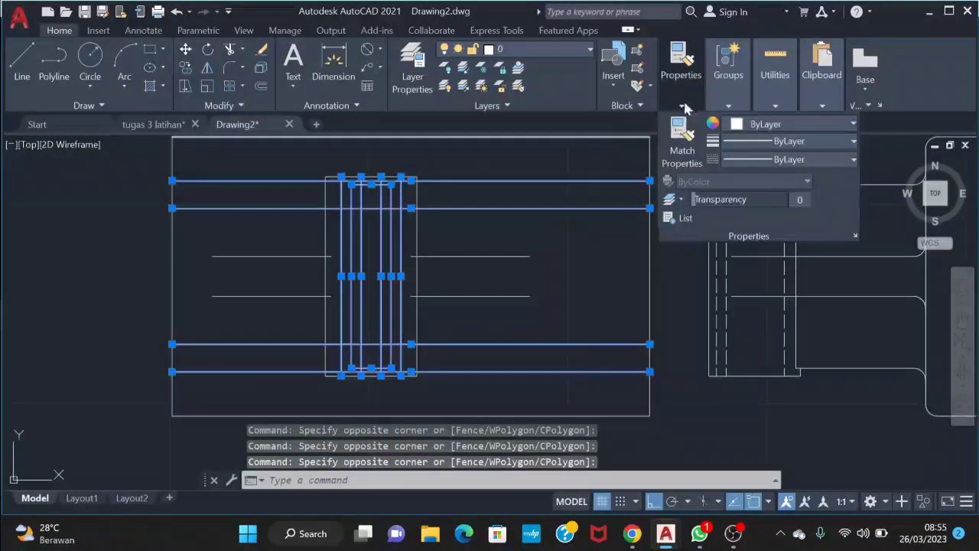
click(811, 161)
click(795, 275)
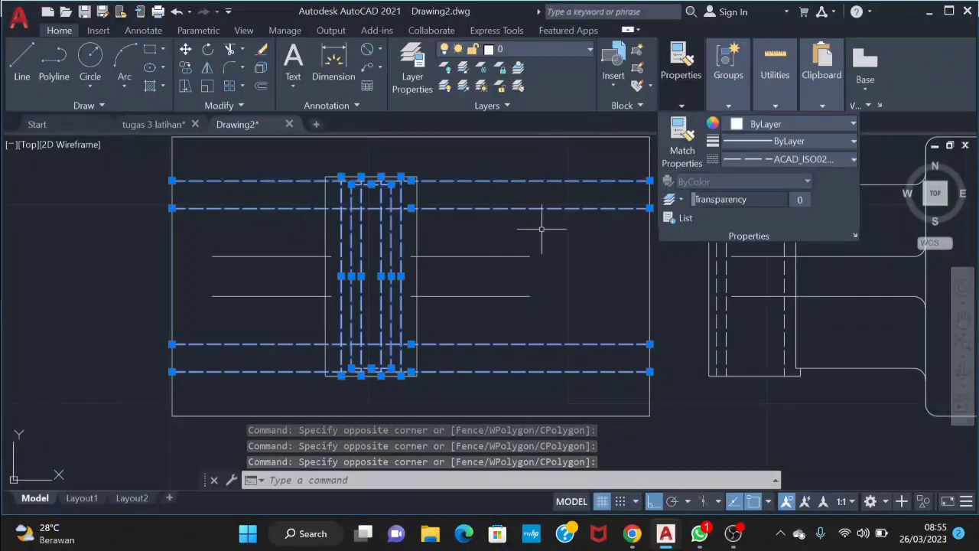
- Check the linetype scale in the selected dashed lines' properties, and deselect the lines
text(MO)
key(Return)
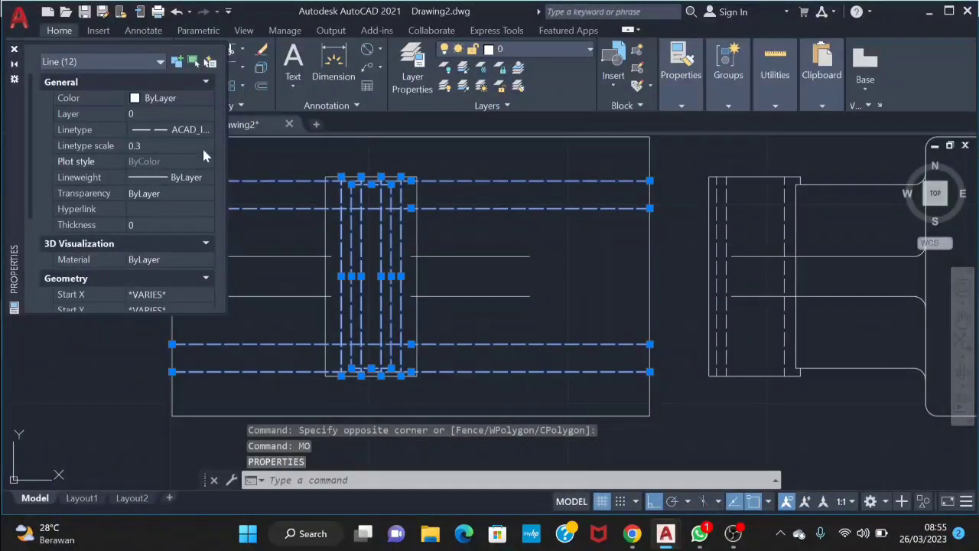
click(14, 48)
key(Escape)
scroll(530, 255, down, 2)
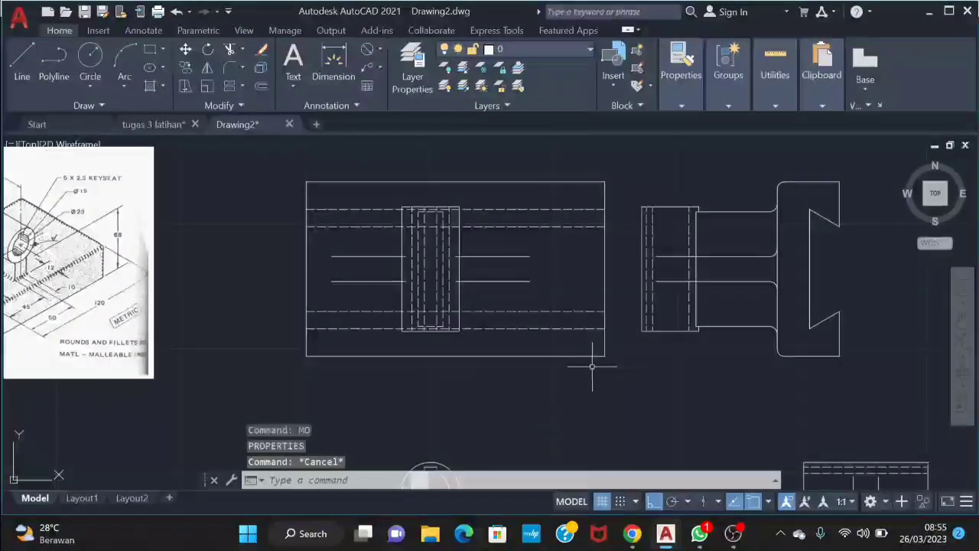
- Delete the rotated copy of the side view beside the top view
scroll(586, 367, down, 2)
click(757, 360)
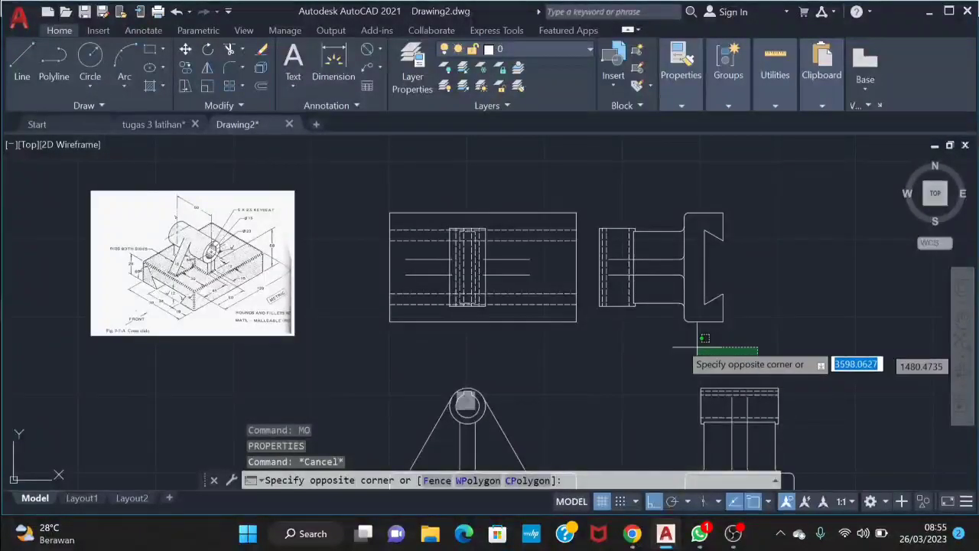
click(597, 206)
key(Delete)
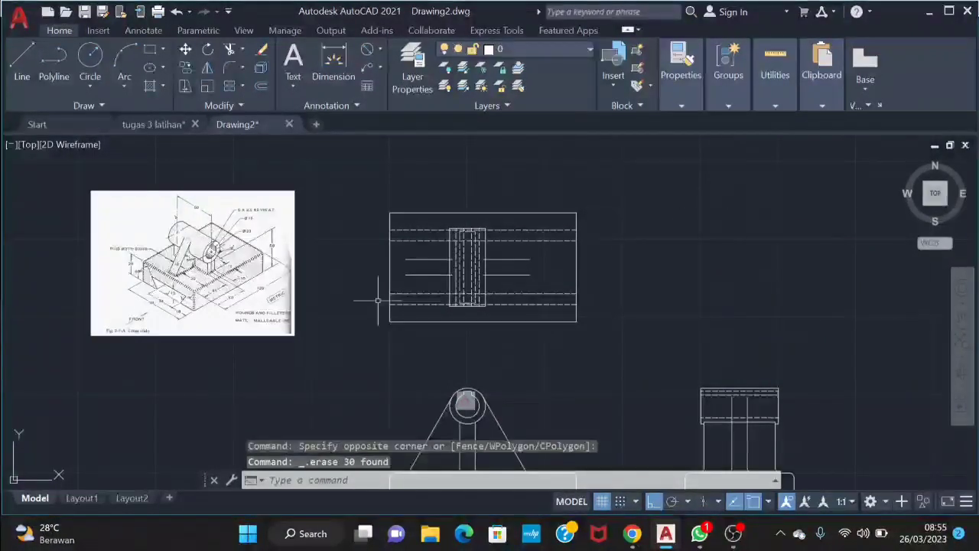
- Move the reference figure horizontally to the empty space beside the top view, above the side view
click(262, 300)
right_click(260, 301)
click(329, 220)
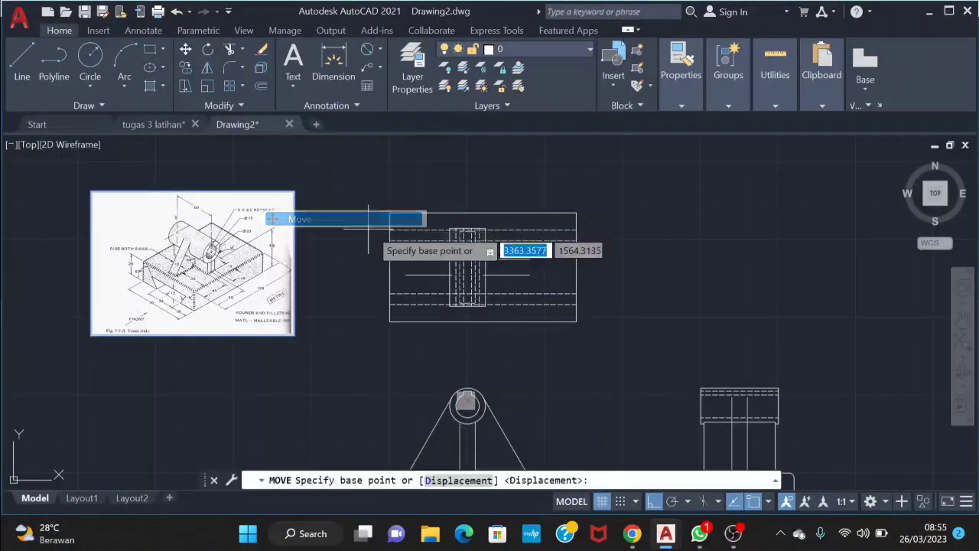
click(294, 271)
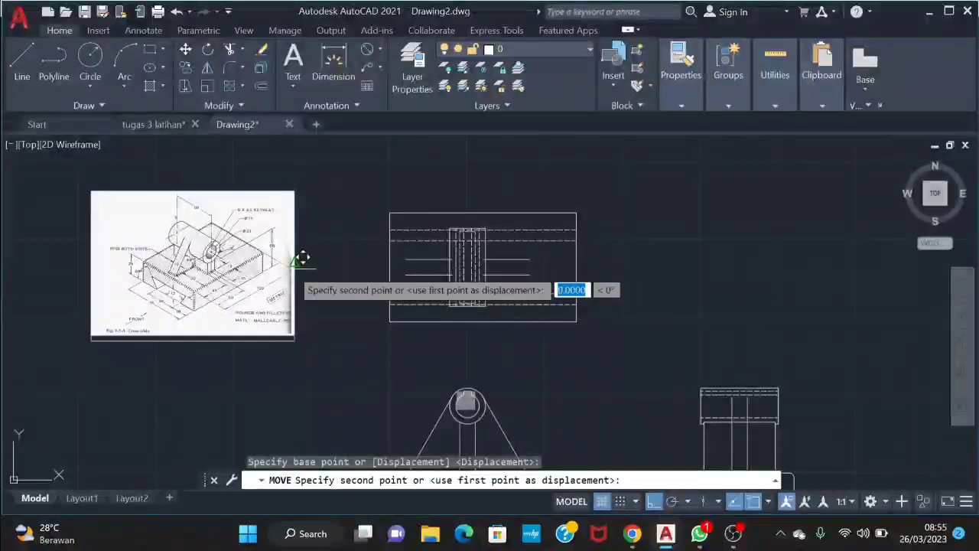
click(848, 274)
- Examine the top, front and side views together with the reference figure, including the side view's cylinder and support lines
middle_drag(730, 370, 693, 300)
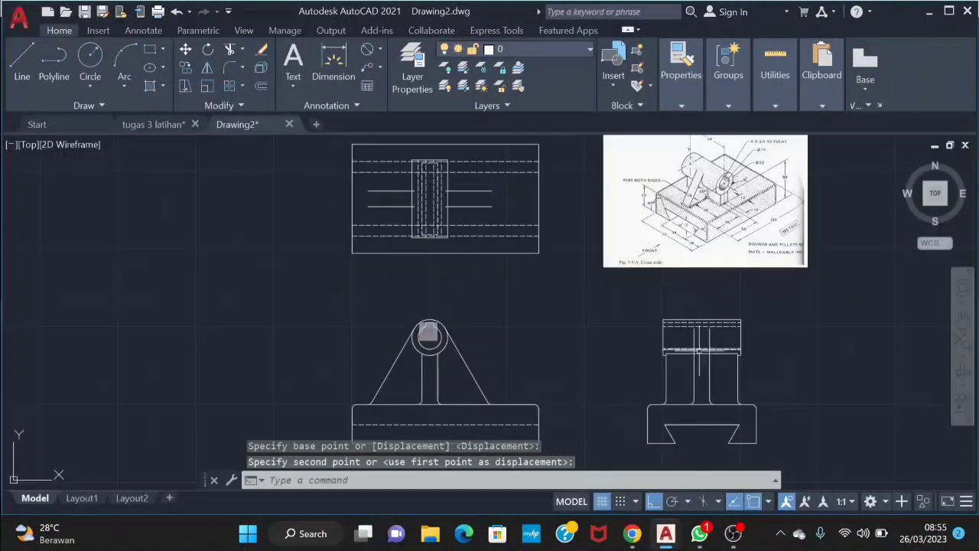
scroll(693, 351, down, 1)
middle_drag(693, 351, 578, 324)
scroll(578, 323, up, 1)
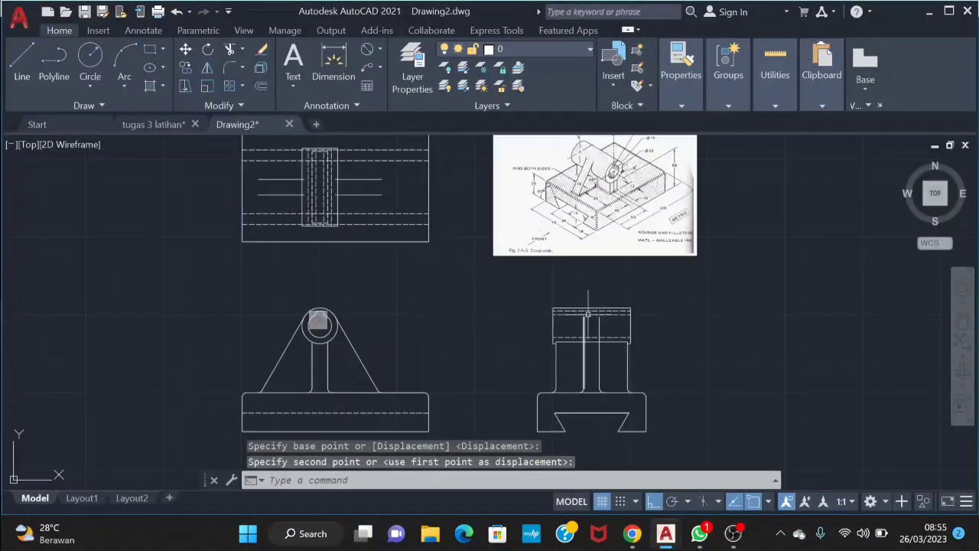
middle_drag(601, 272, 636, 294)
scroll(644, 315, up, 1)
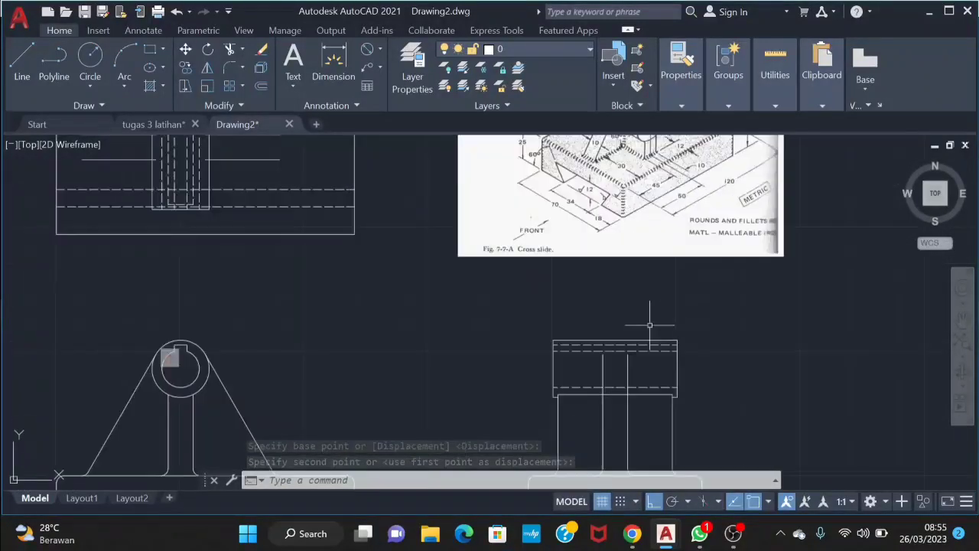
scroll(644, 314, down, 1)
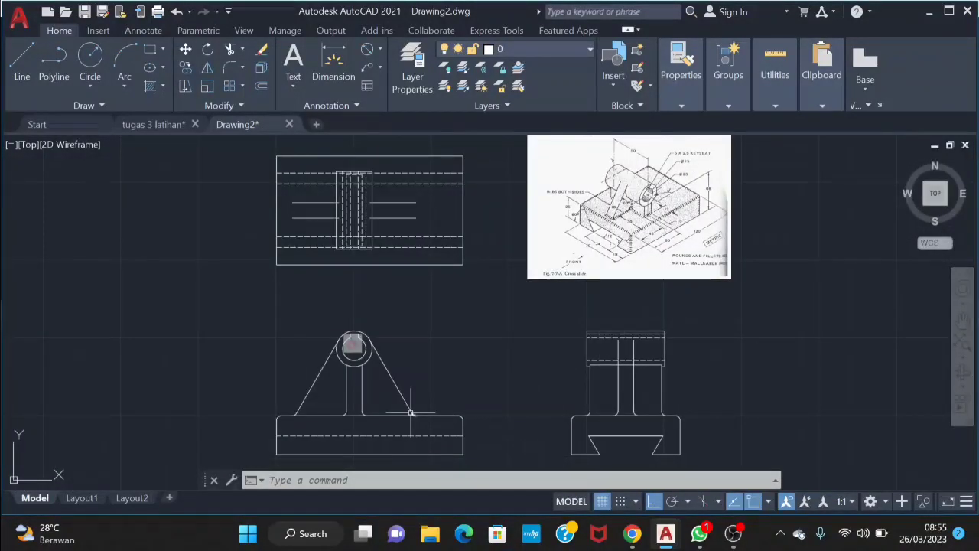
scroll(489, 309, down, 2)
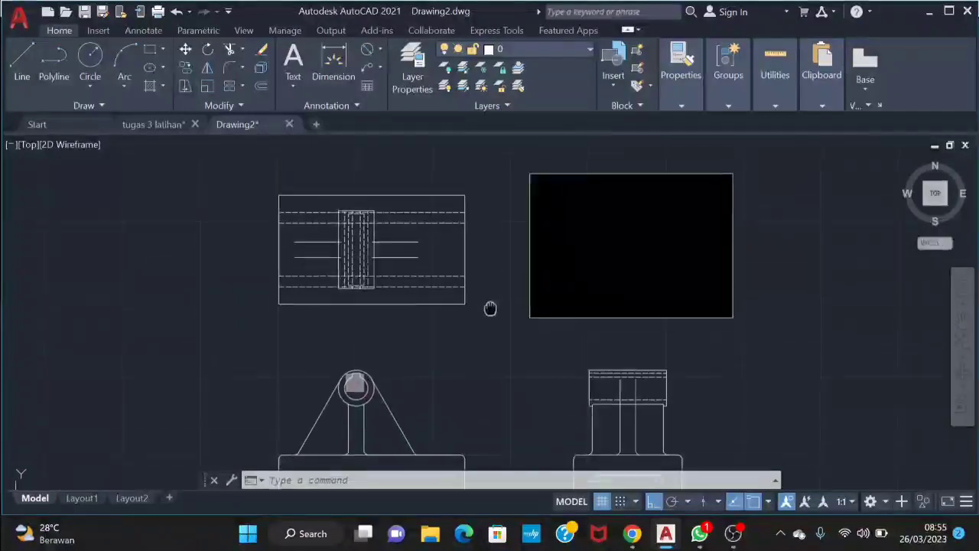
middle_drag(507, 328, 509, 310)
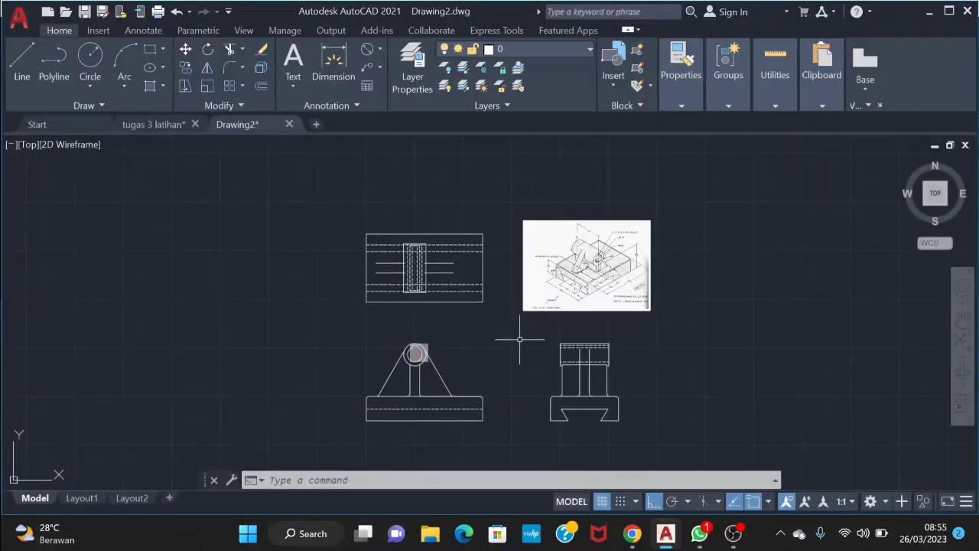